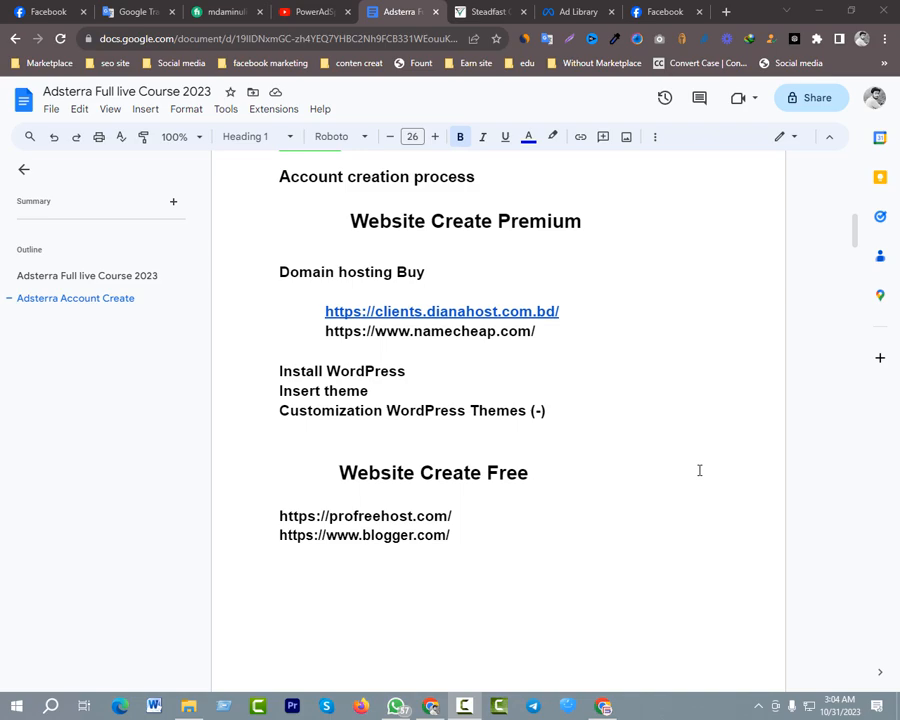
# Search Google for blogger in a new browser tab
pyautogui.click(726, 11)
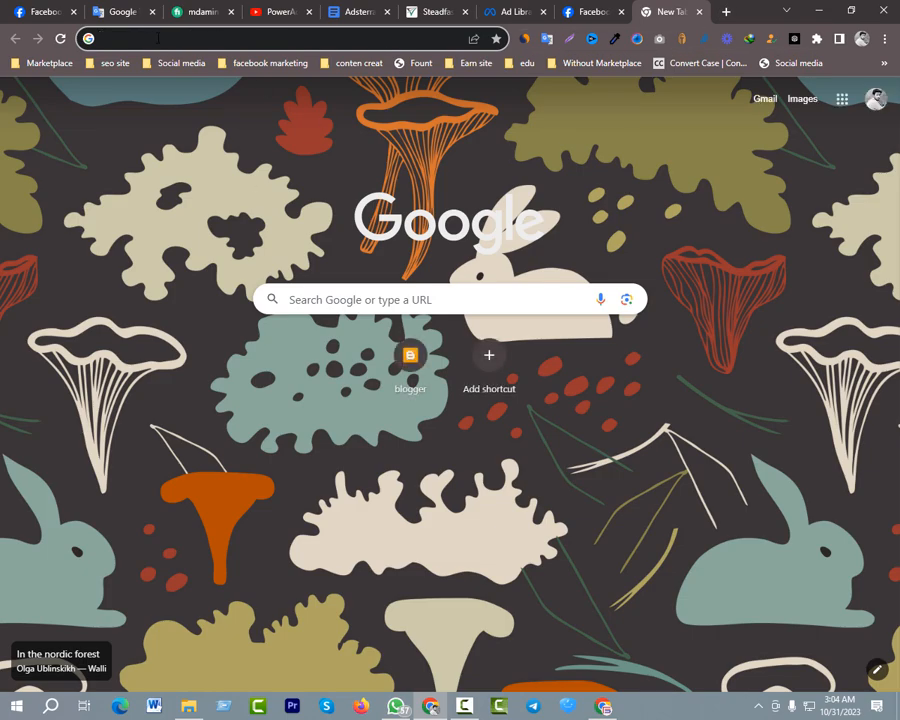
pyautogui.click(158, 38)
pyautogui.write('blogger')
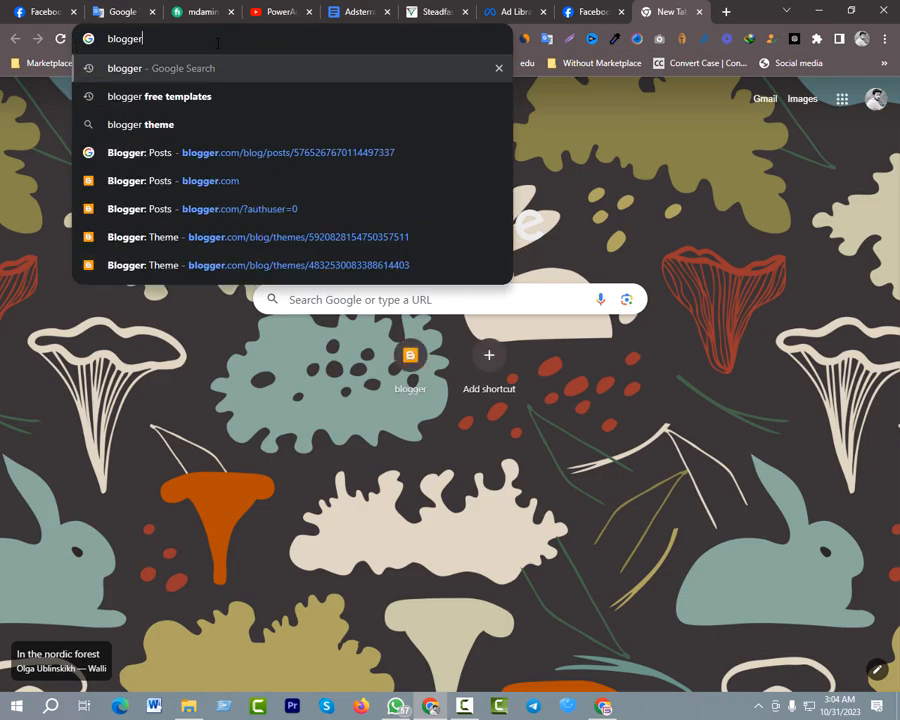
pyautogui.press('Return')
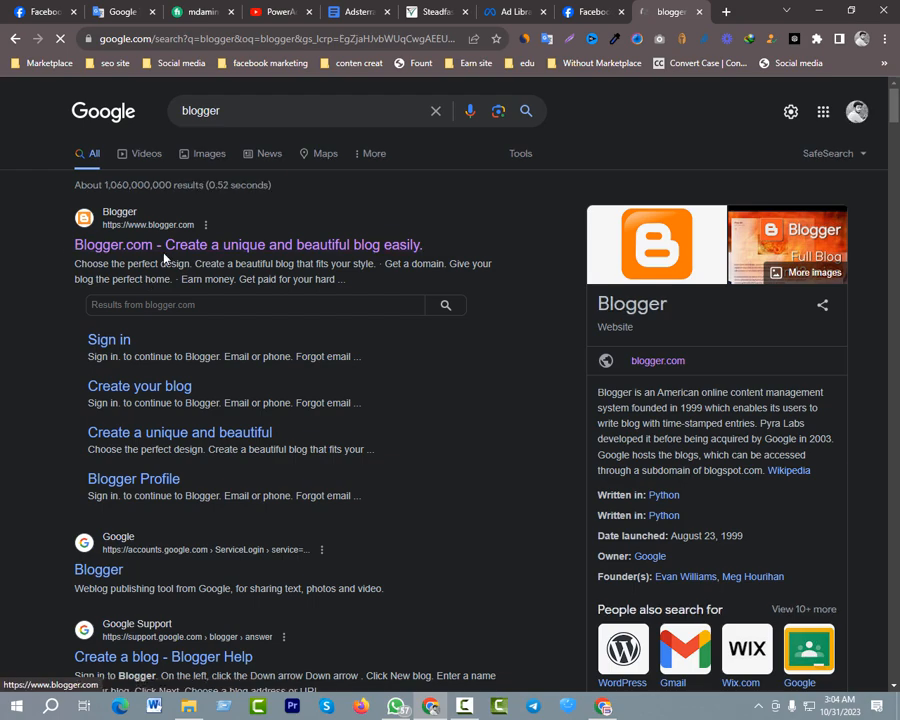
# Find Blogger in the Google apps list from another new tab
pyautogui.click(726, 11)
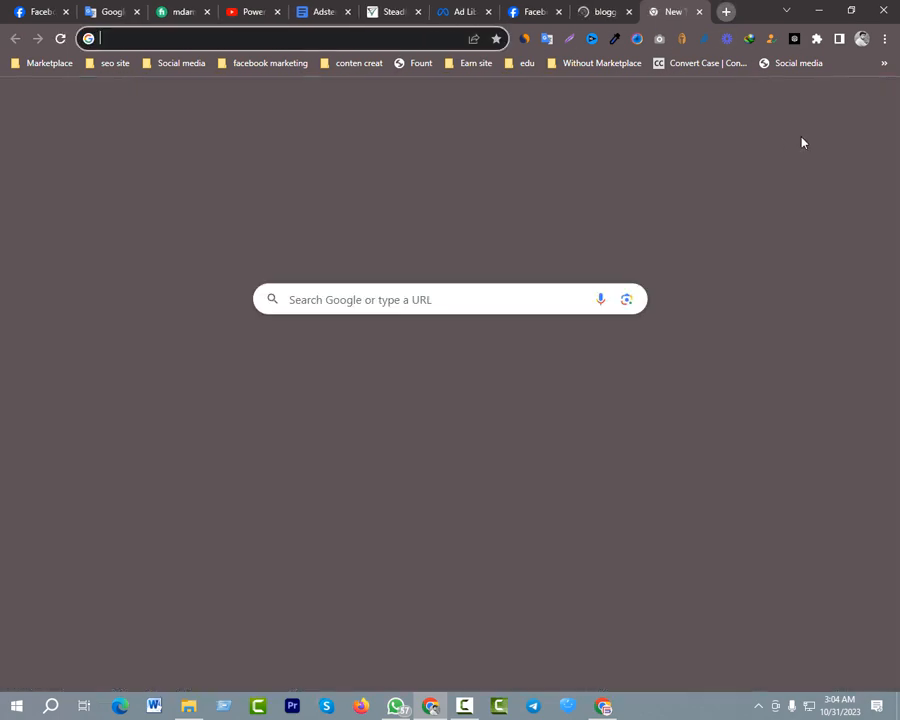
pyautogui.click(843, 104)
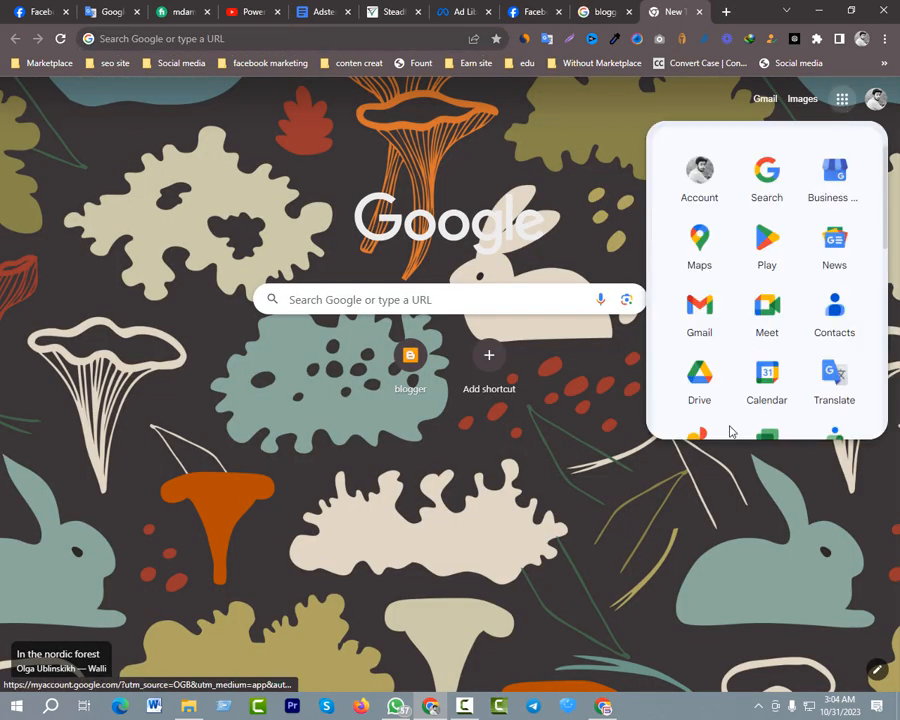
pyautogui.scroll(-5, 733, 310)
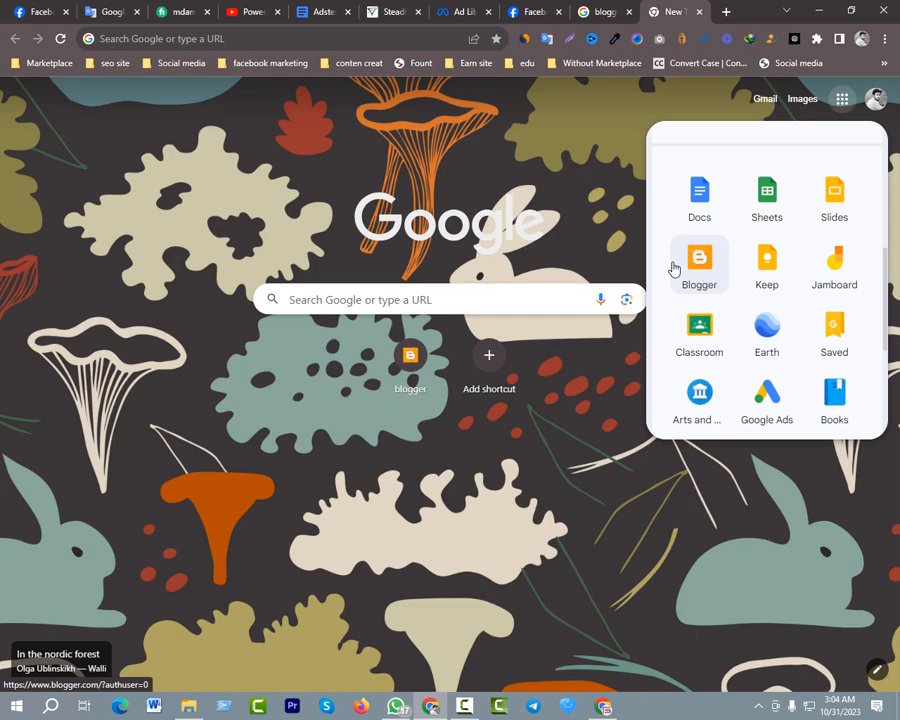
# Open Blogger.com from the blogger search results and look through the list of existing blogs
pyautogui.click(603, 11)
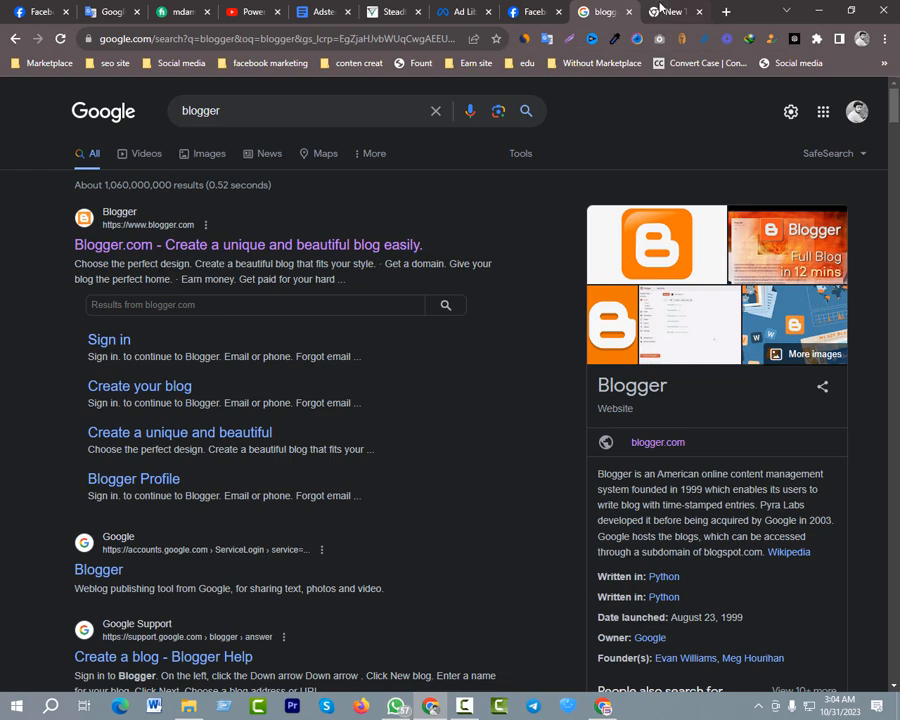
pyautogui.click(265, 246)
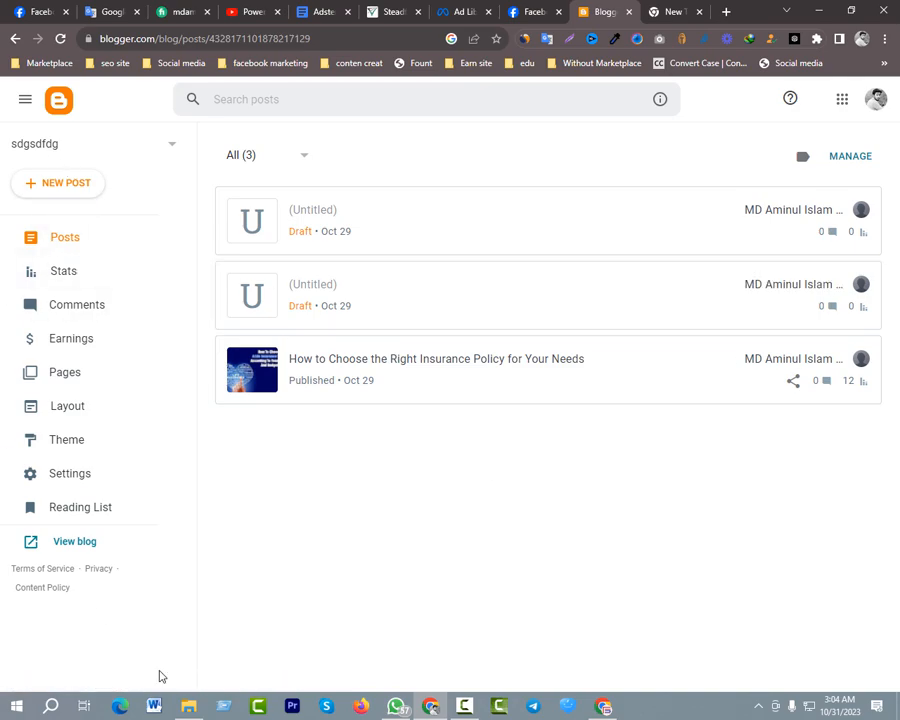
pyautogui.click(120, 152)
pyautogui.scroll(-1, 110, 298)
pyautogui.scroll(2, 92, 209)
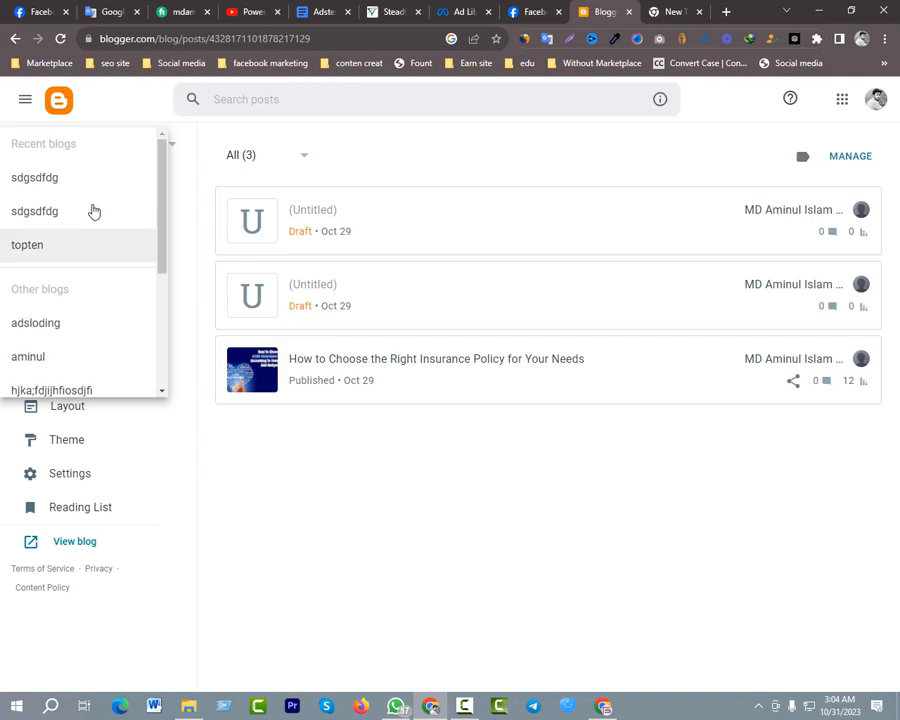
pyautogui.scroll(-3, 84, 219)
pyautogui.click(380, 615)
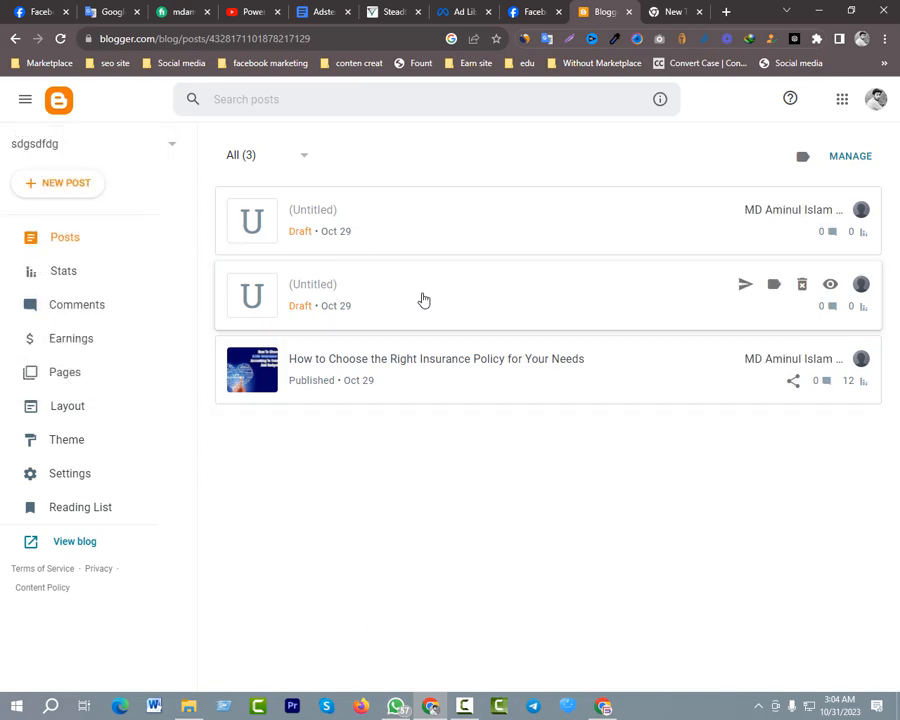
# View the live site of the sdgsdfdg blog and look over its home page
pyautogui.click(86, 541)
pyautogui.click(615, 30)
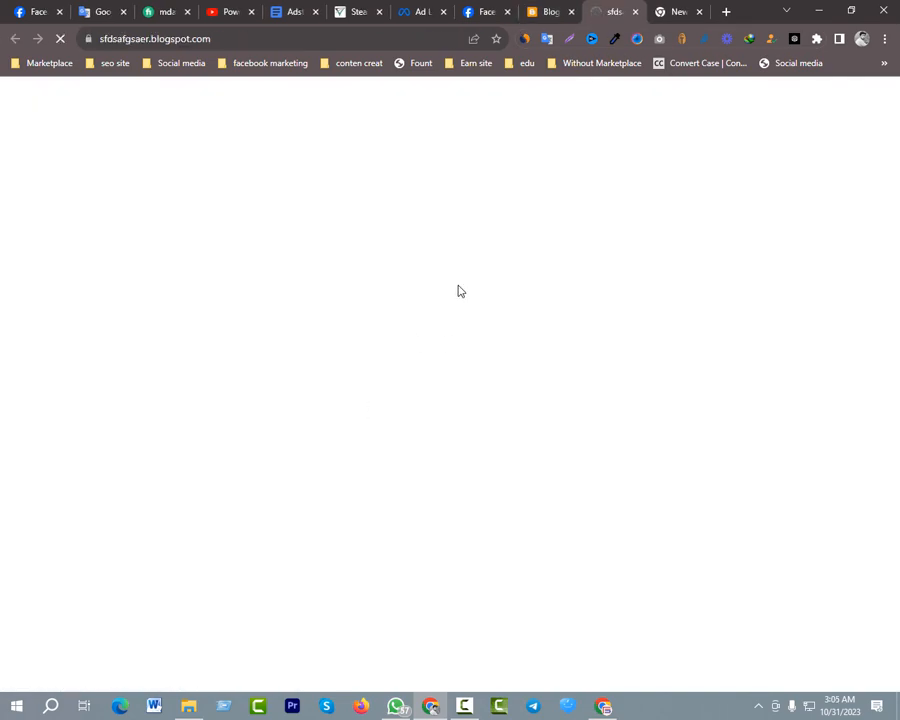
pyautogui.scroll(-5, 468, 274)
pyautogui.scroll(-12, 463, 270)
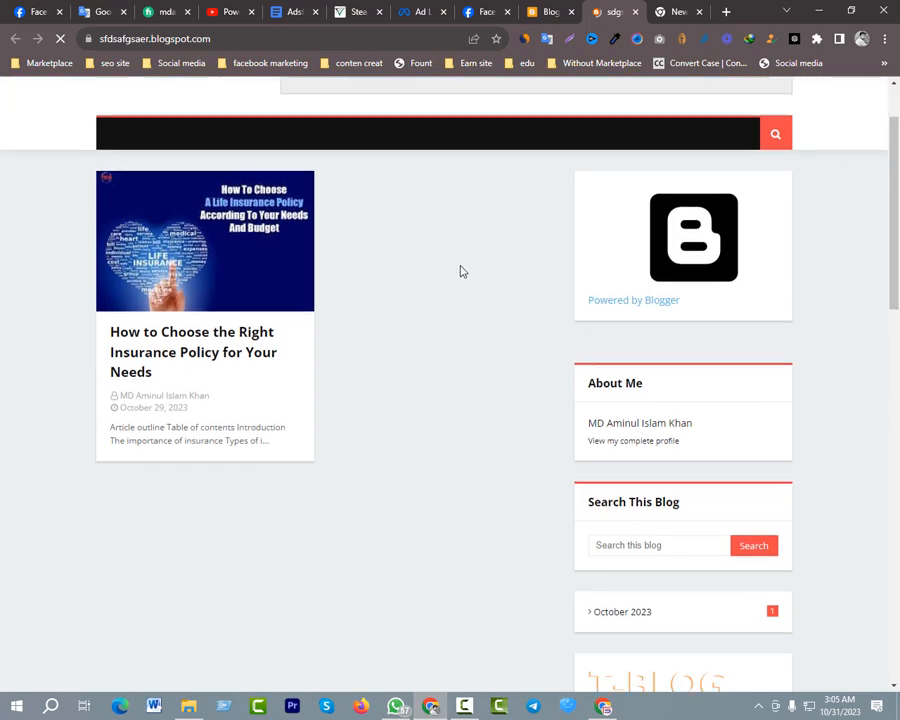
pyautogui.scroll(5, 463, 265)
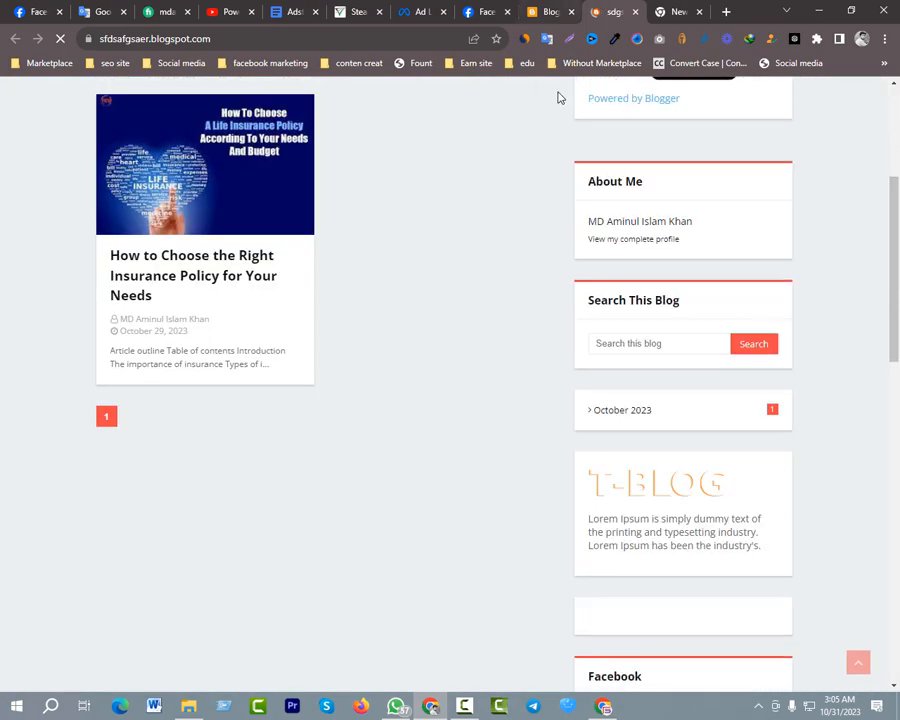
pyautogui.click(548, 12)
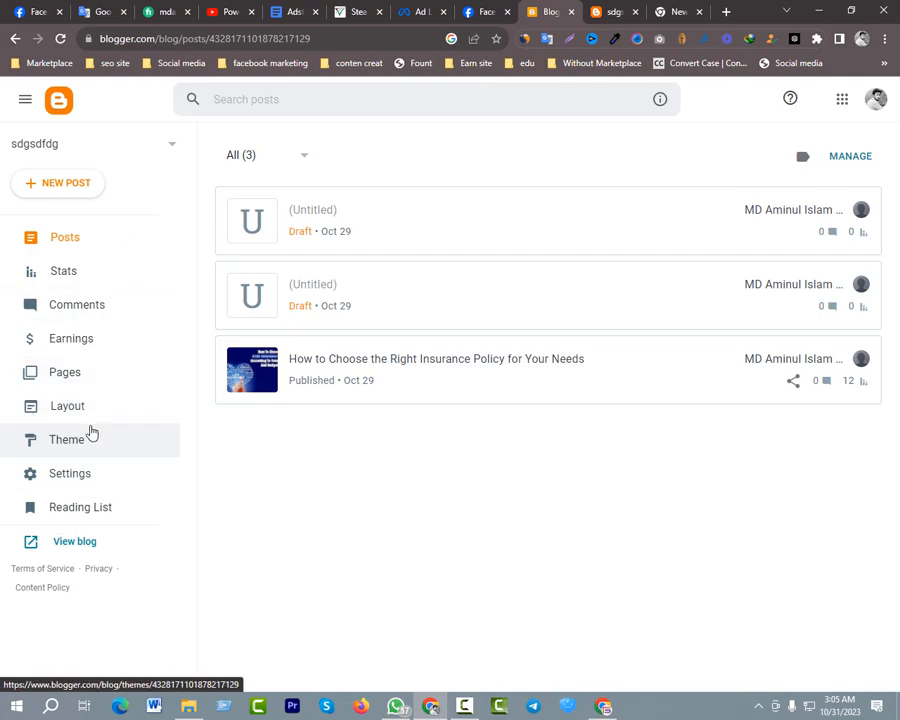
pyautogui.click(169, 147)
pyautogui.scroll(-3, 145, 183)
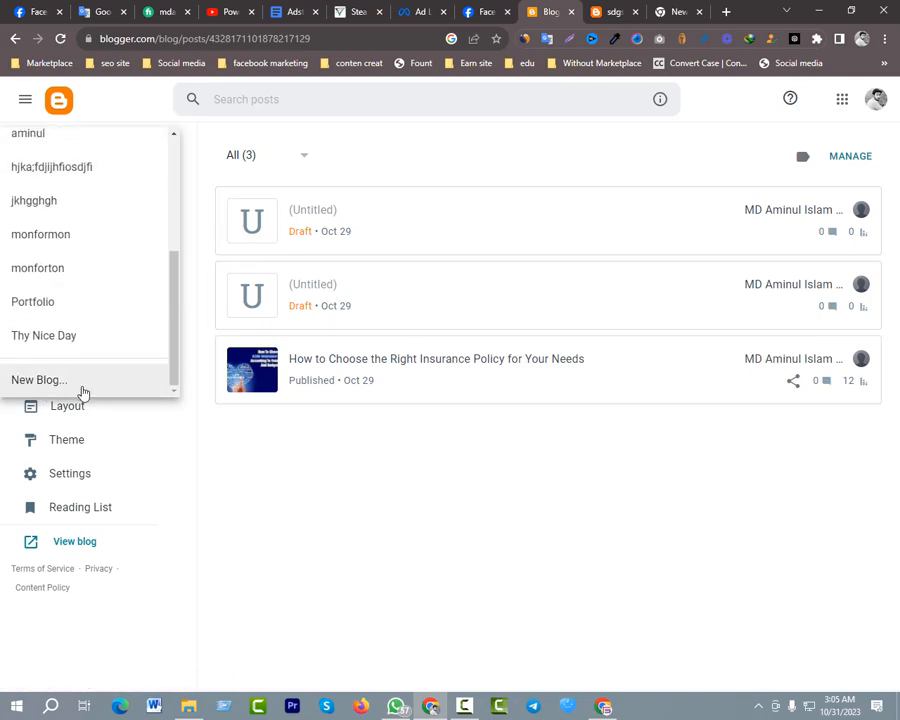
pyautogui.click(68, 392)
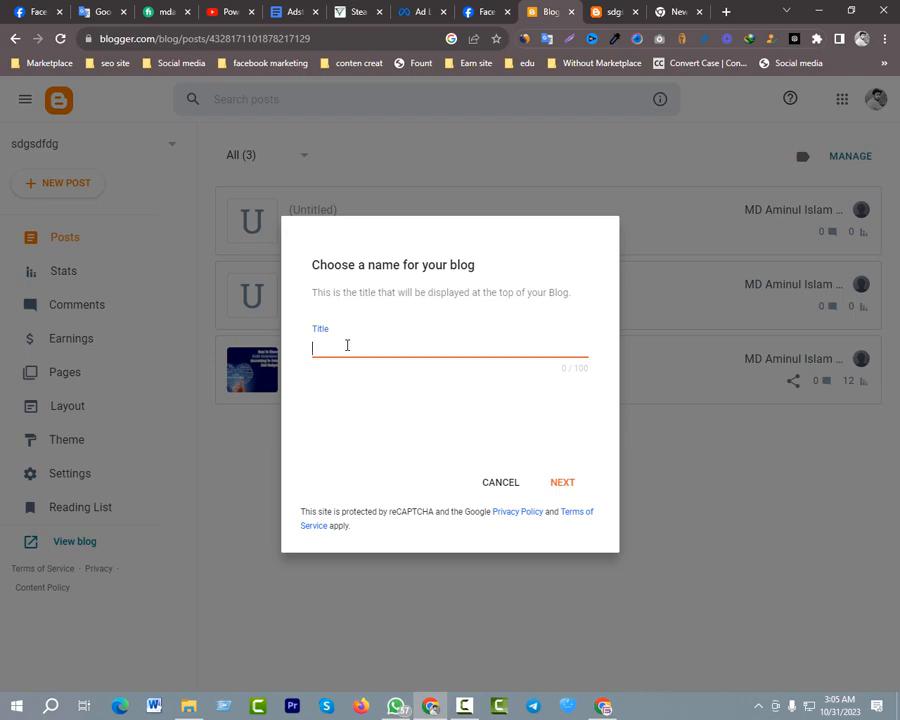
# Examine the web address and header of the live sdgsdfdg site, and cancel the new blog dialog in Blogger
pyautogui.click(612, 11)
pyautogui.scroll(3, 228, 248)
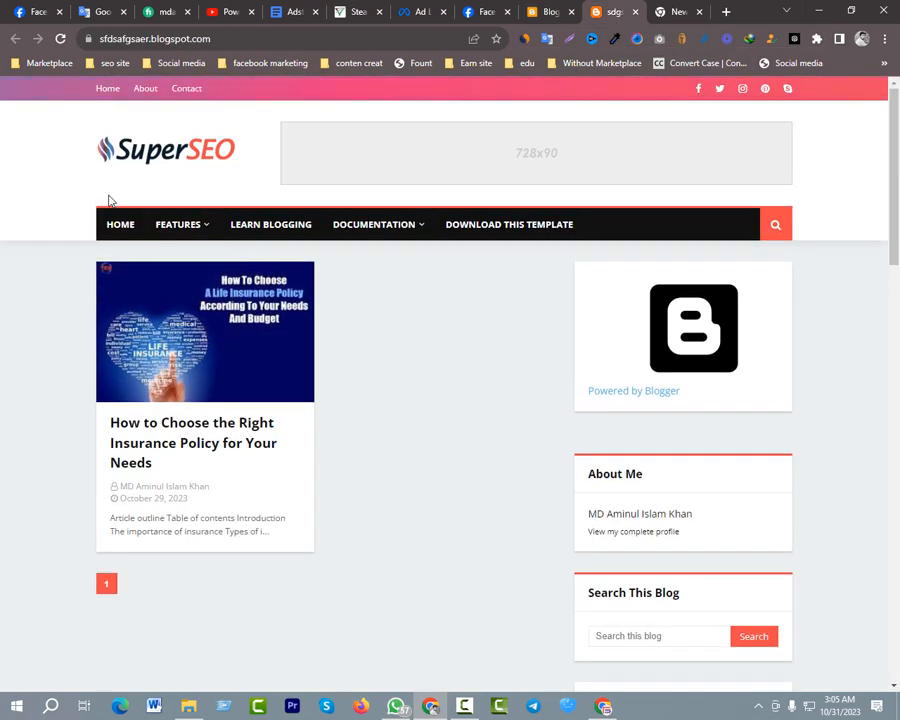
pyautogui.click(114, 38)
pyautogui.scroll(-3, 249, 251)
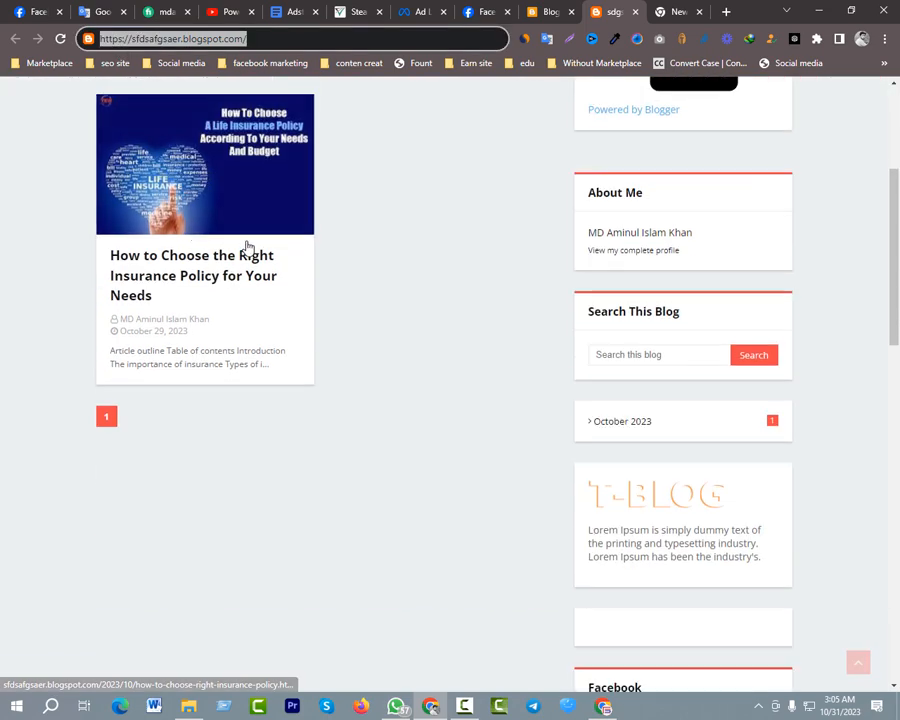
pyautogui.scroll(3, 249, 251)
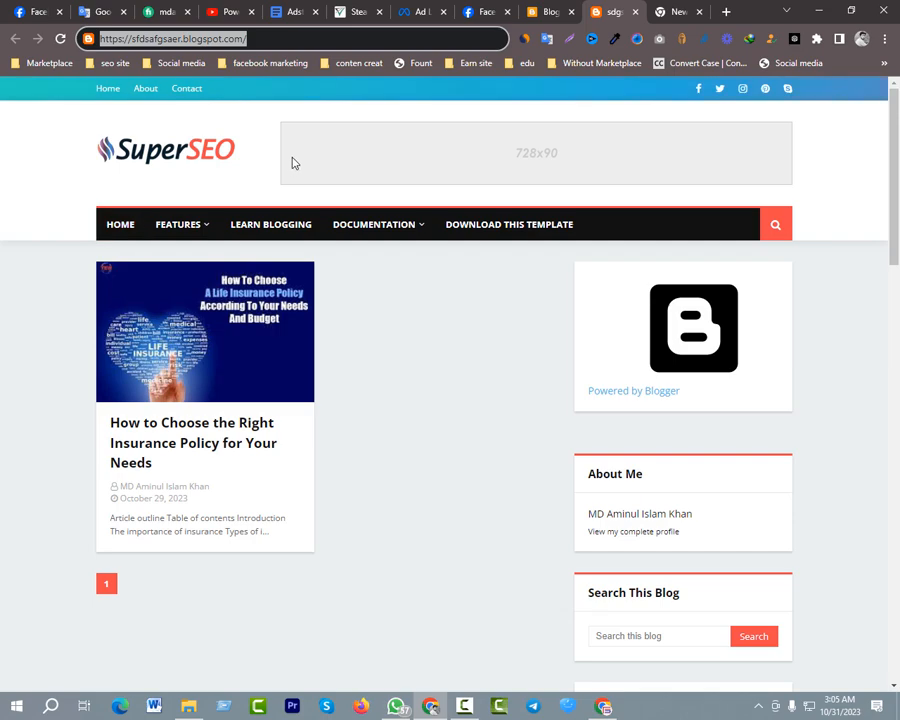
pyautogui.click(559, 15)
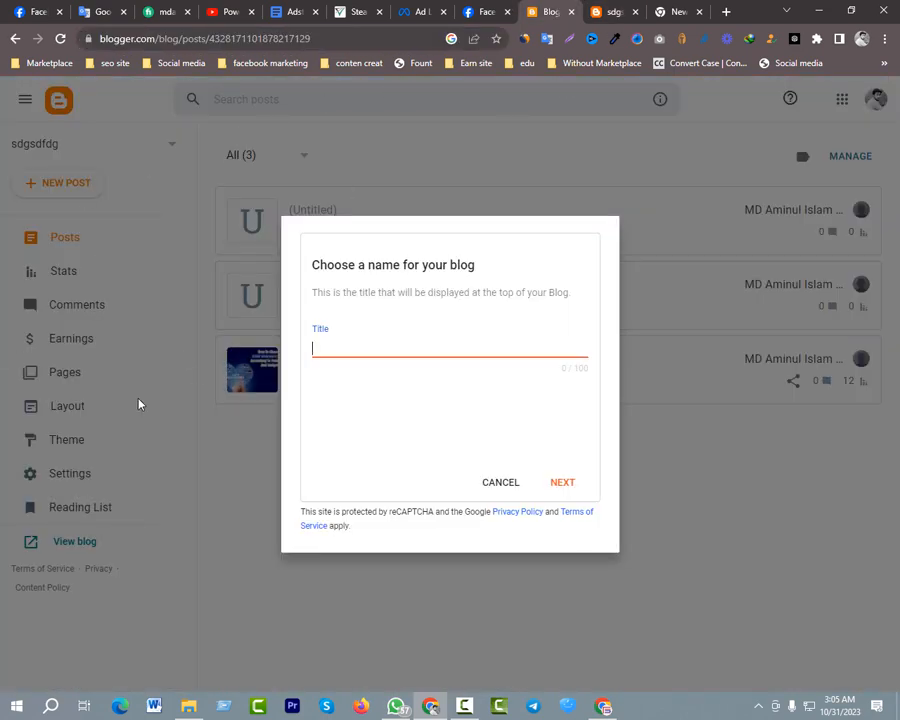
pyautogui.click(496, 482)
# Switch to the topten blog and view its live site
pyautogui.click(155, 147)
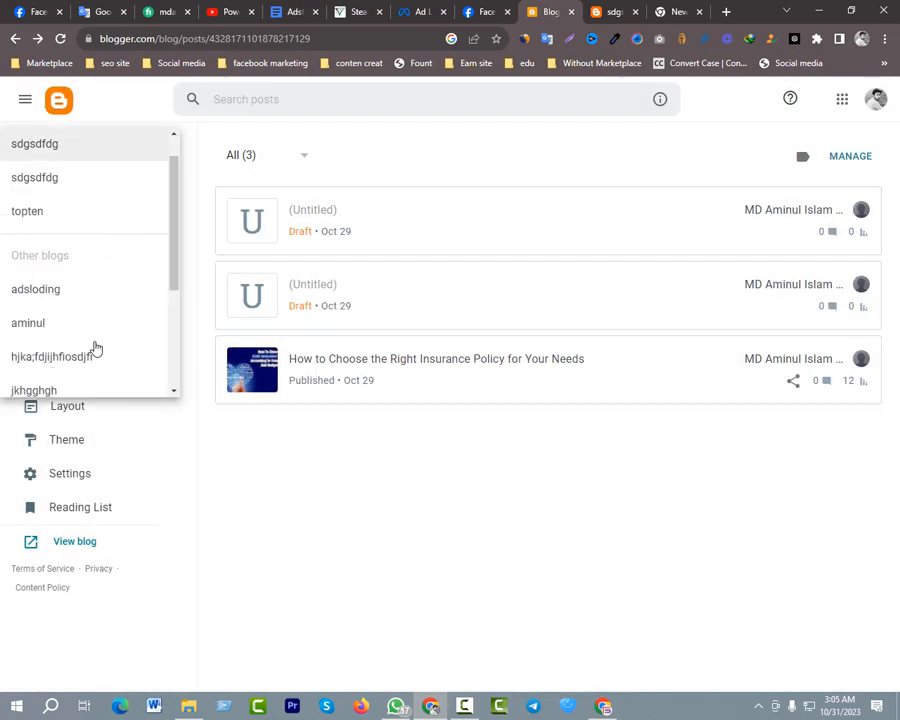
pyautogui.scroll(-4, 74, 348)
pyautogui.scroll(3, 70, 346)
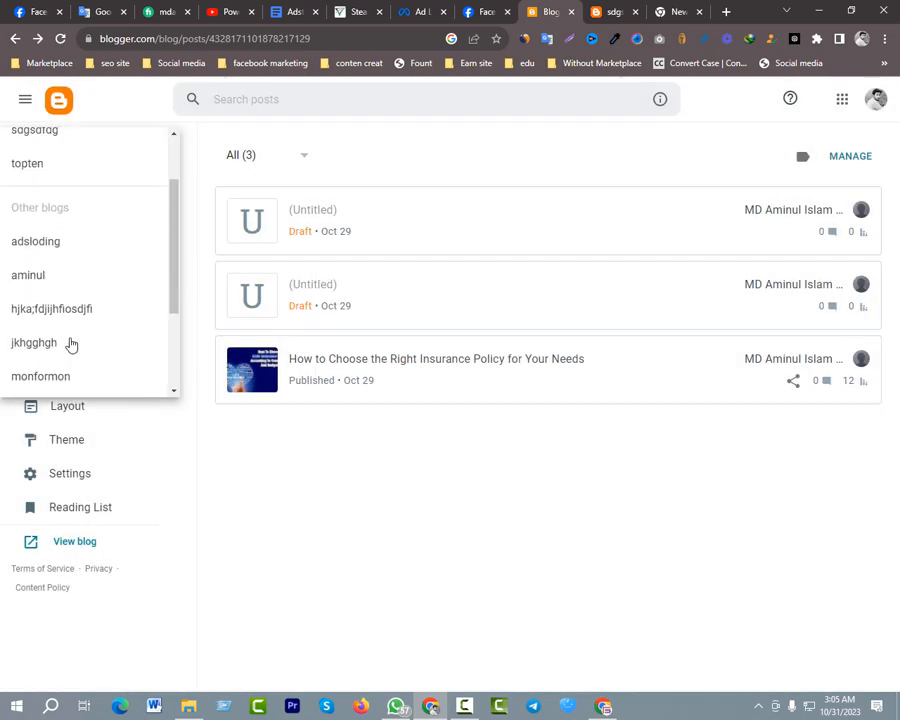
pyautogui.scroll(1, 70, 343)
pyautogui.click(14, 233)
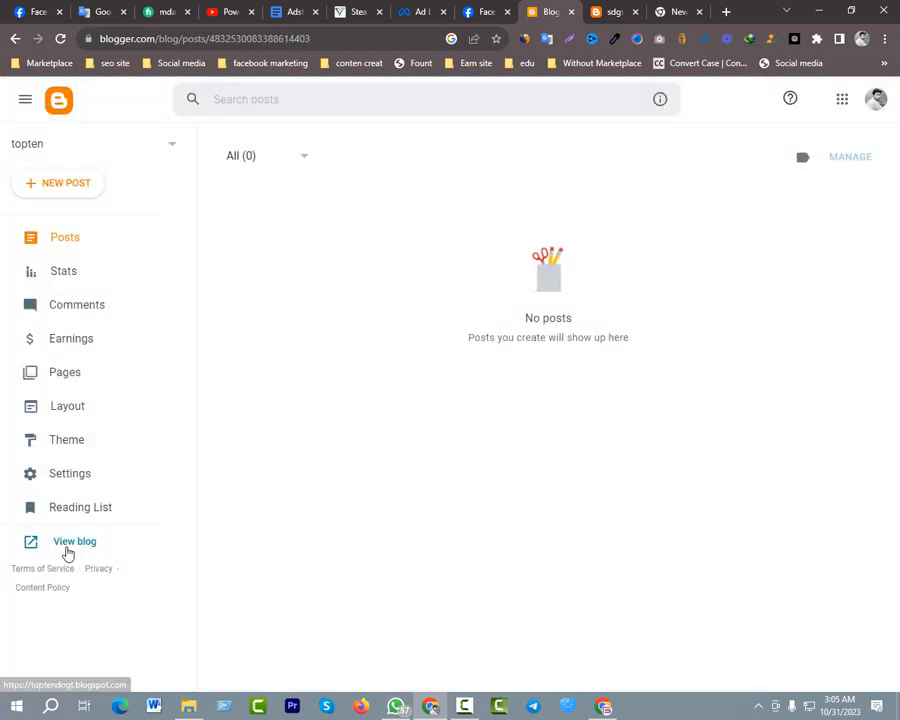
pyautogui.click(66, 545)
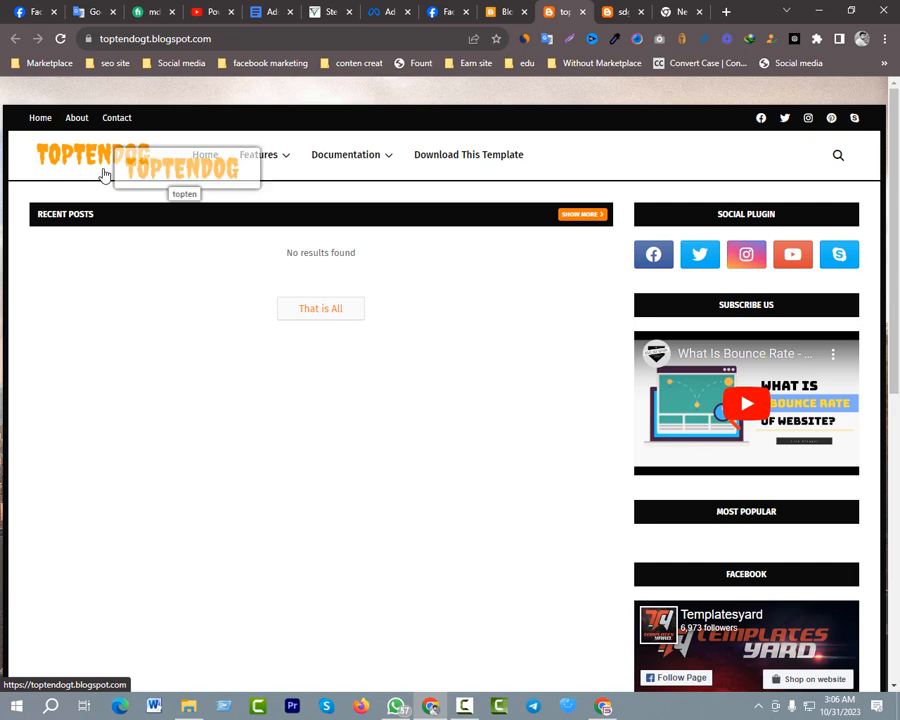
# Start a new blog from the Blogger dashboard and title it threegbd
pyautogui.click(498, 13)
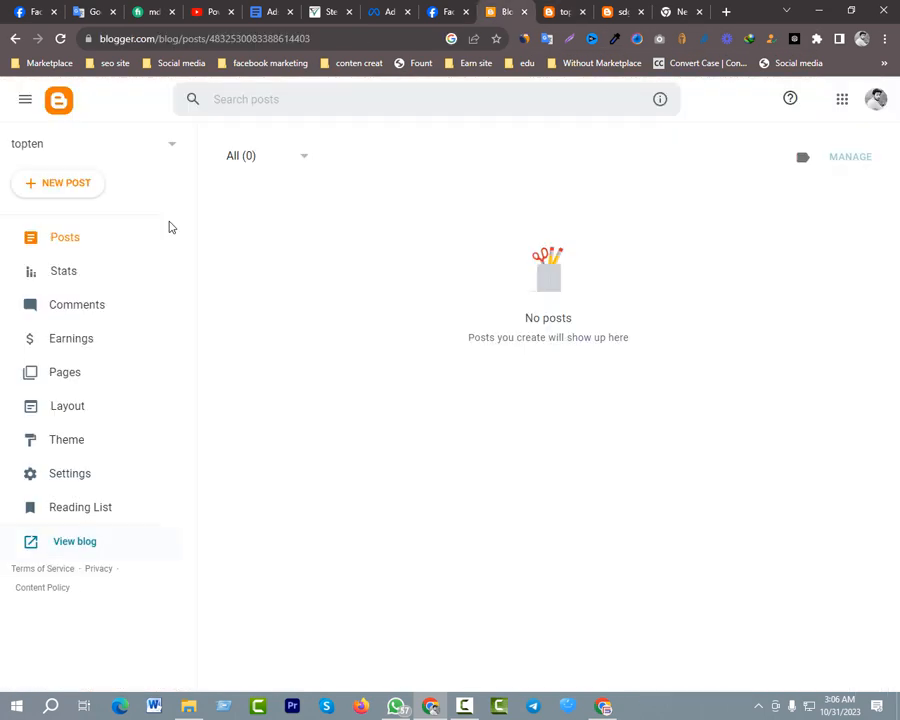
pyautogui.click(169, 146)
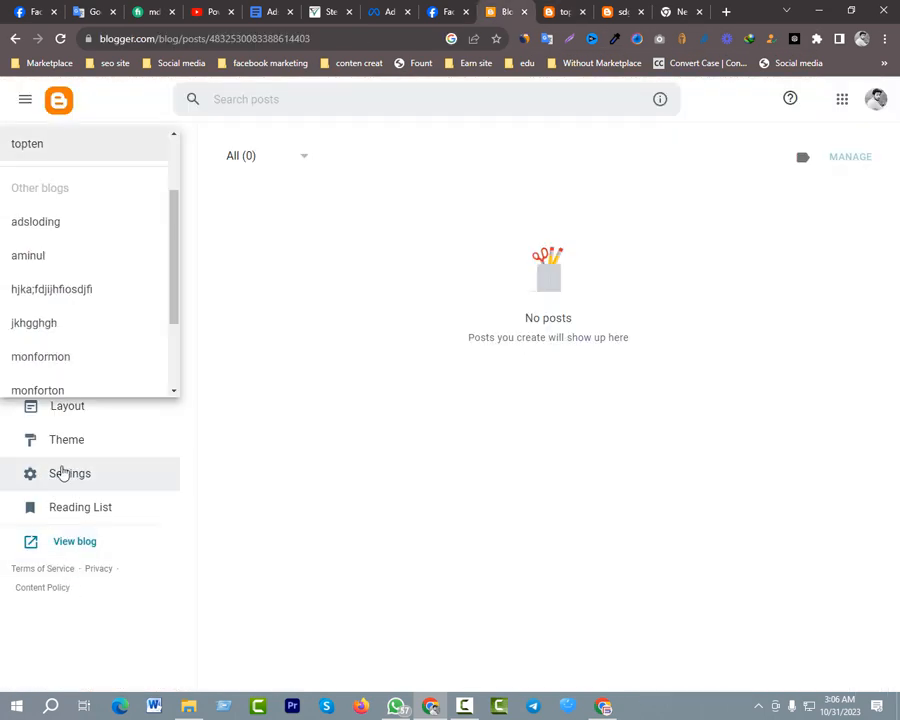
pyautogui.scroll(-2, 40, 325)
pyautogui.click(54, 377)
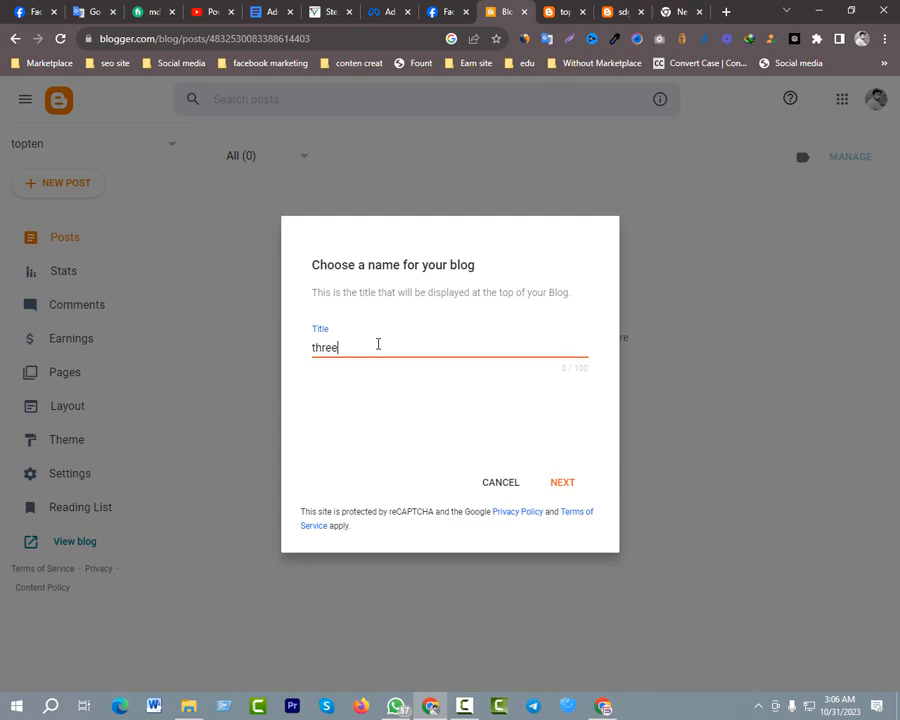
pyautogui.write('bd')
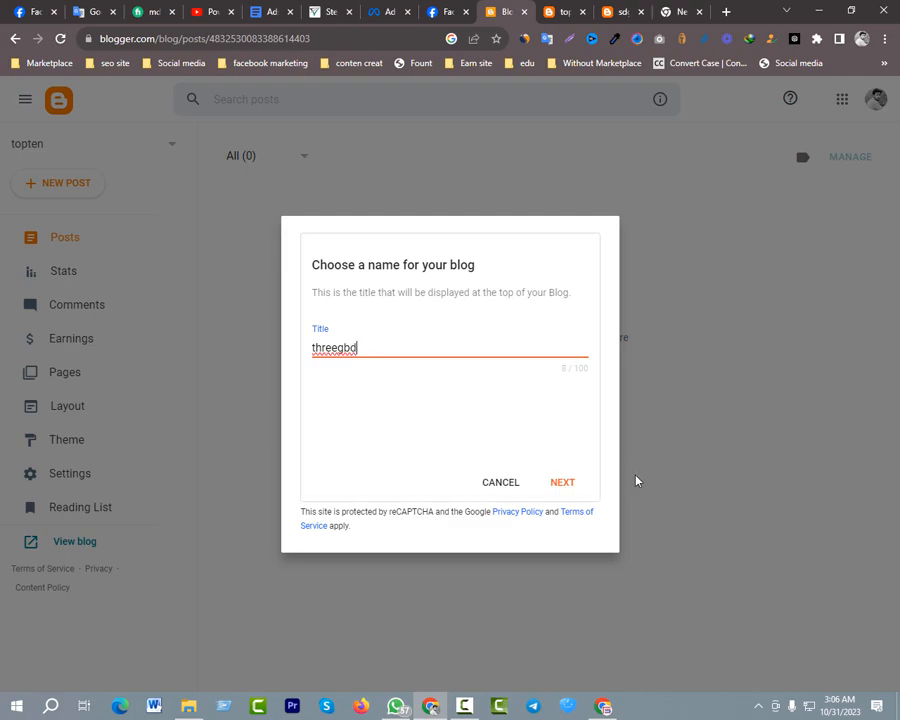
pyautogui.click(557, 483)
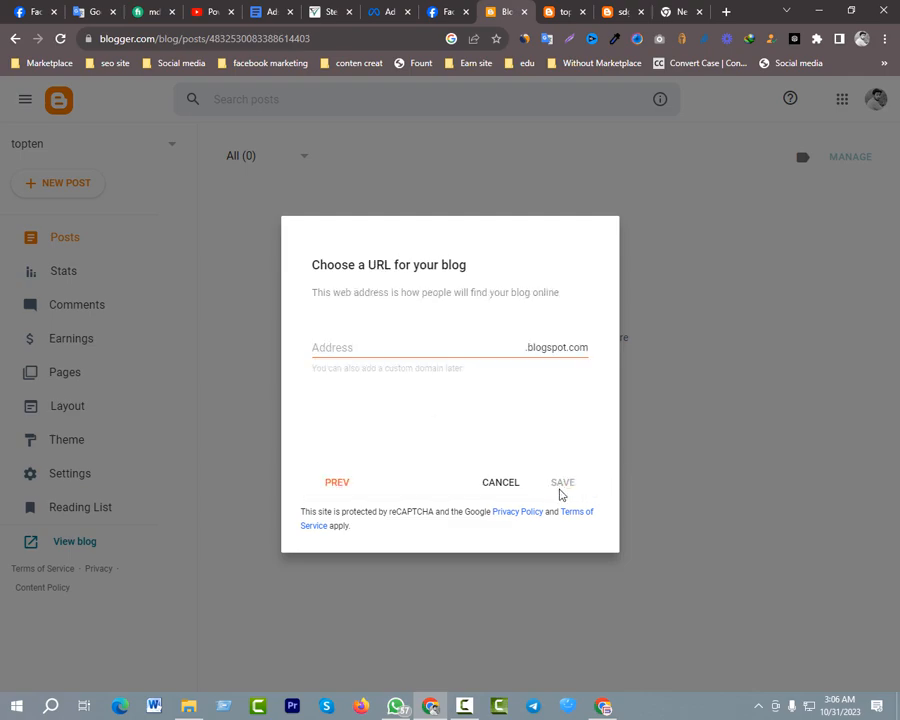
# Try threegbd as the new blog's blogspot.com address
pyautogui.click(354, 349)
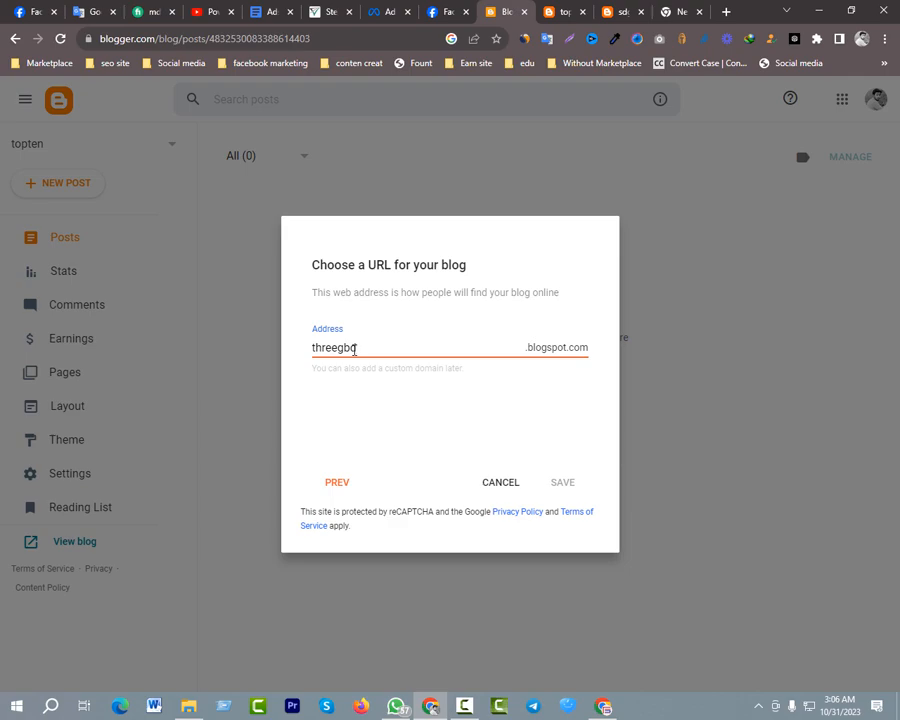
pyautogui.click(413, 380)
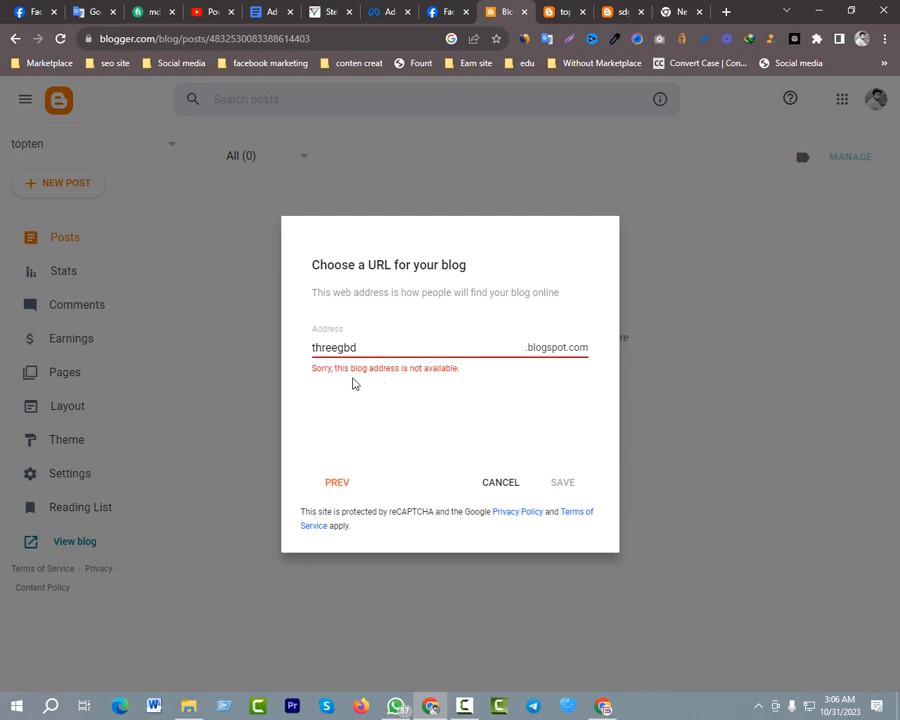
pyautogui.moveTo(360, 347); pyautogui.dragTo(314, 347)
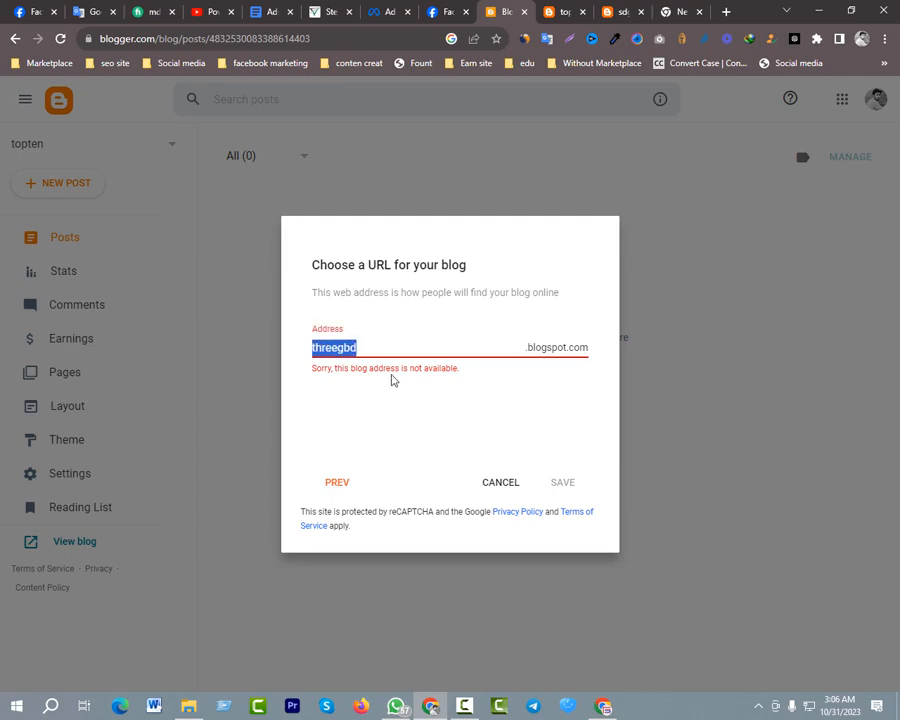
# Change the new blog's blogspot.com address to threegbd21
pyautogui.click(383, 344)
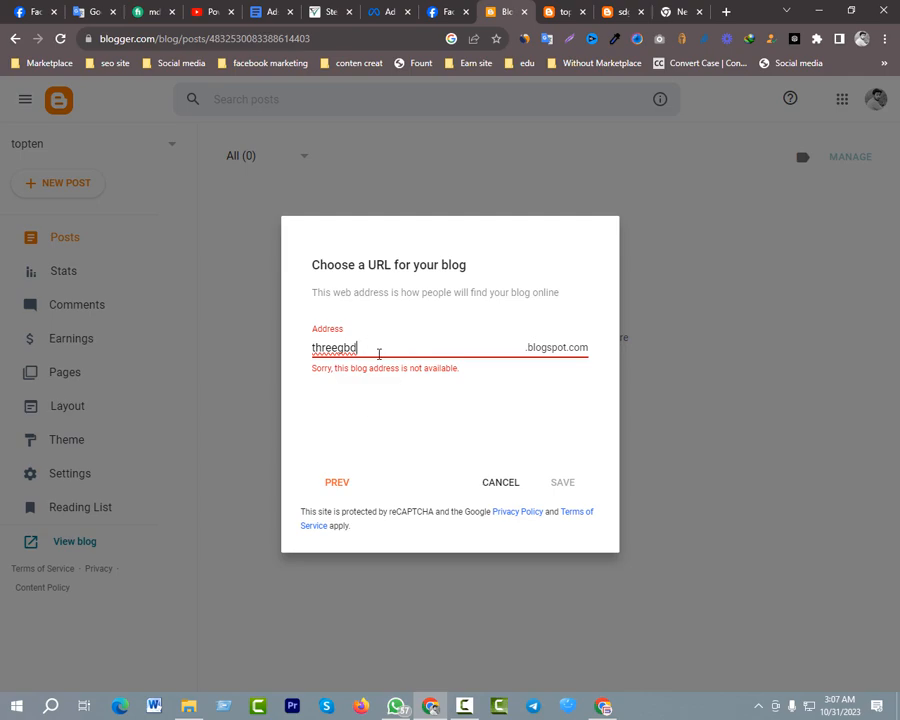
pyautogui.write('1')
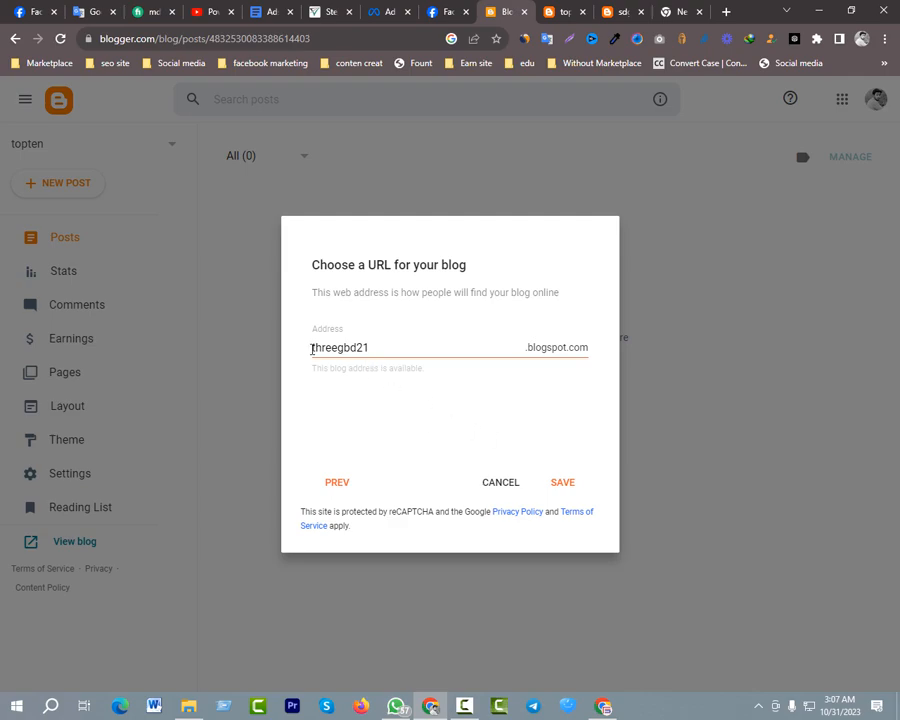
pyautogui.doubleClick(389, 356)
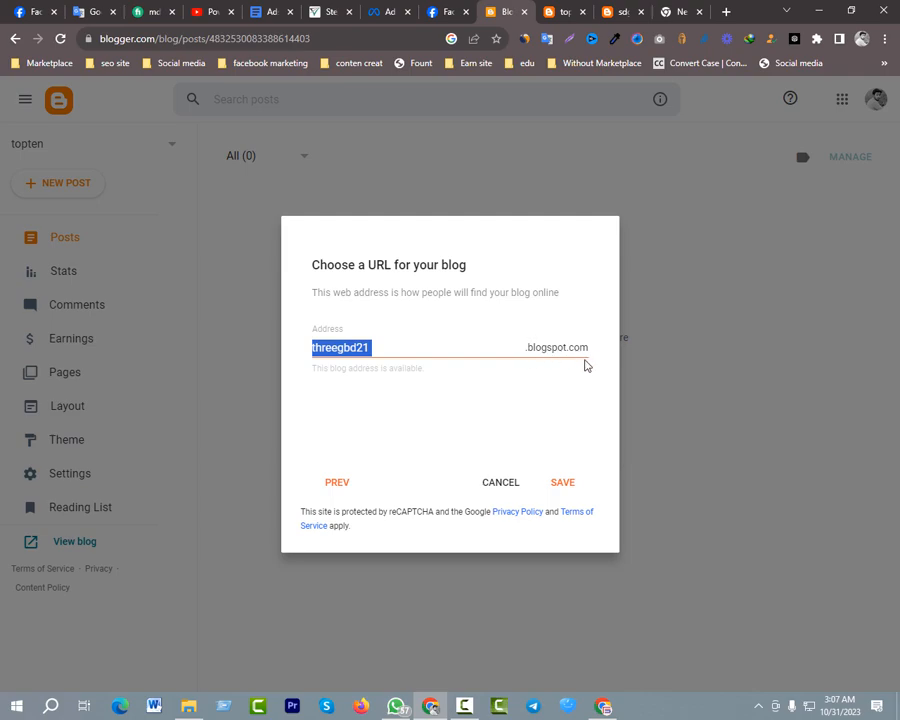
# Save the new blog with the address threegbd21.blogspot.com
pyautogui.click(603, 372)
pyautogui.click(502, 440)
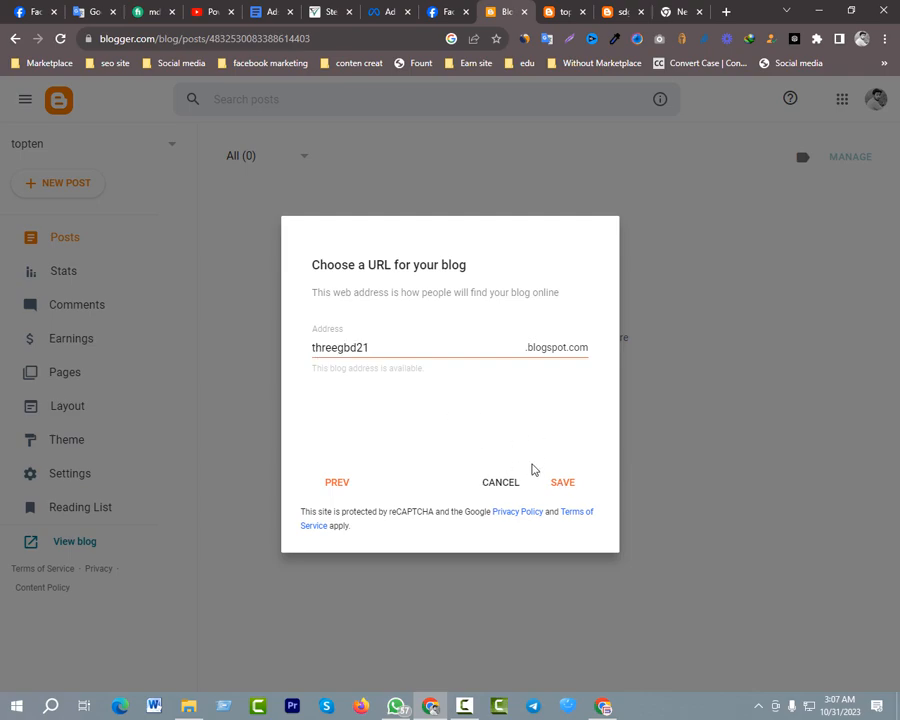
pyautogui.click(563, 483)
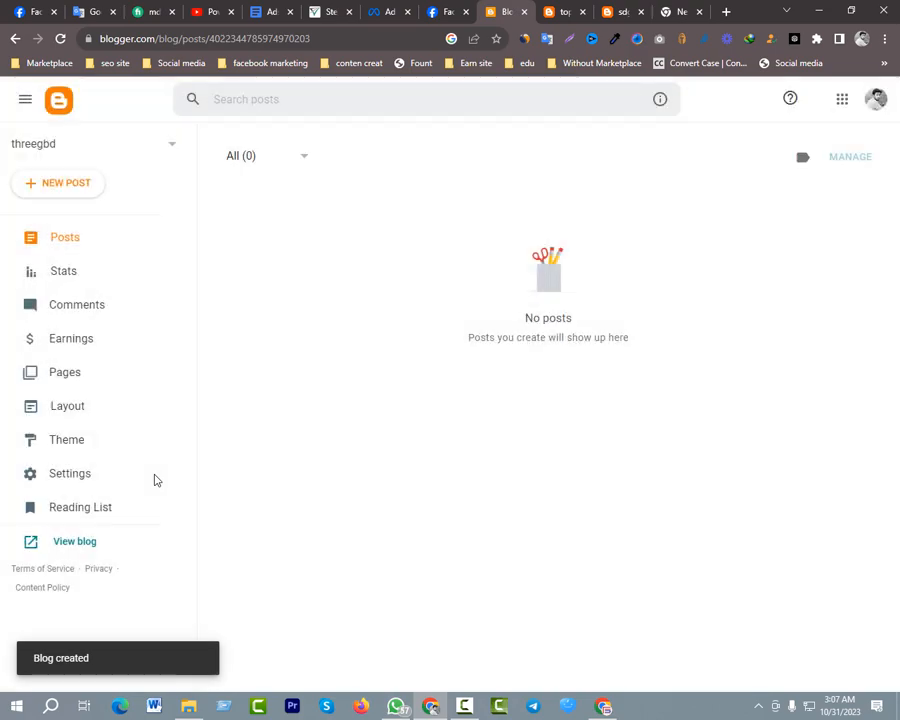
# Close the two leftover blog pages and the empty browser page, keeping the Blogger dashboard open
pyautogui.click(575, 12)
pyautogui.click(583, 12)
pyautogui.click(583, 12)
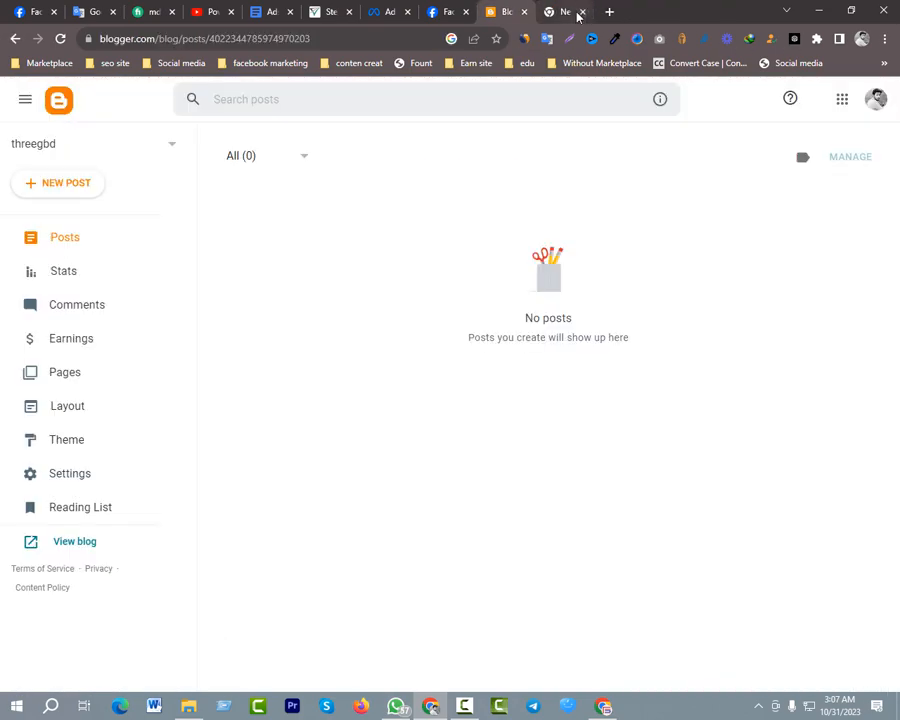
pyautogui.click(577, 12)
pyautogui.click(593, 12)
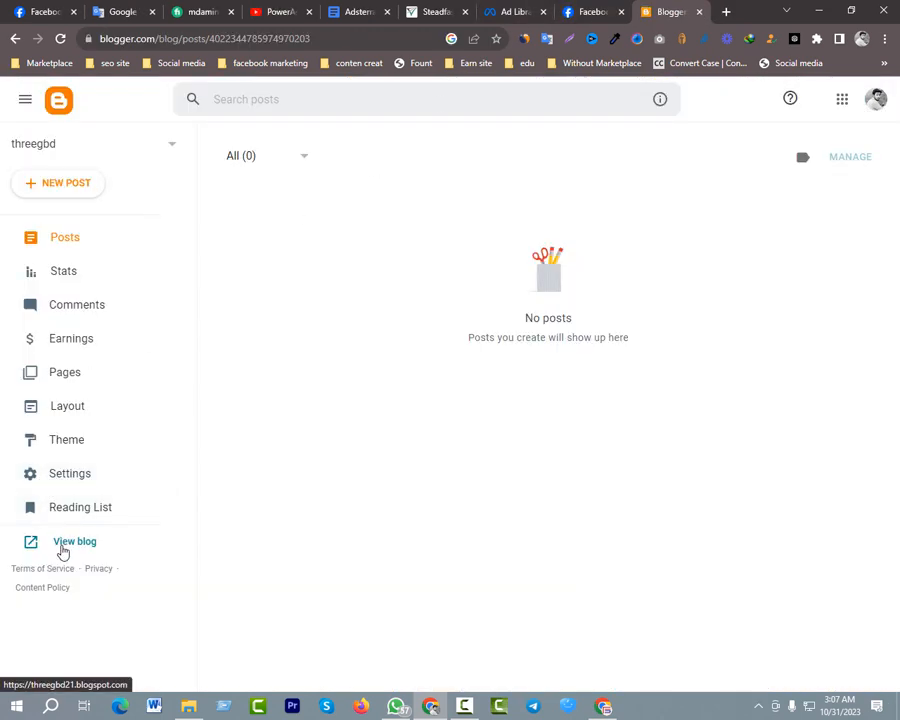
# View the live threegbd site on its own page and check its title and web address
pyautogui.middleClick(66, 543)
pyautogui.click(665, 11)
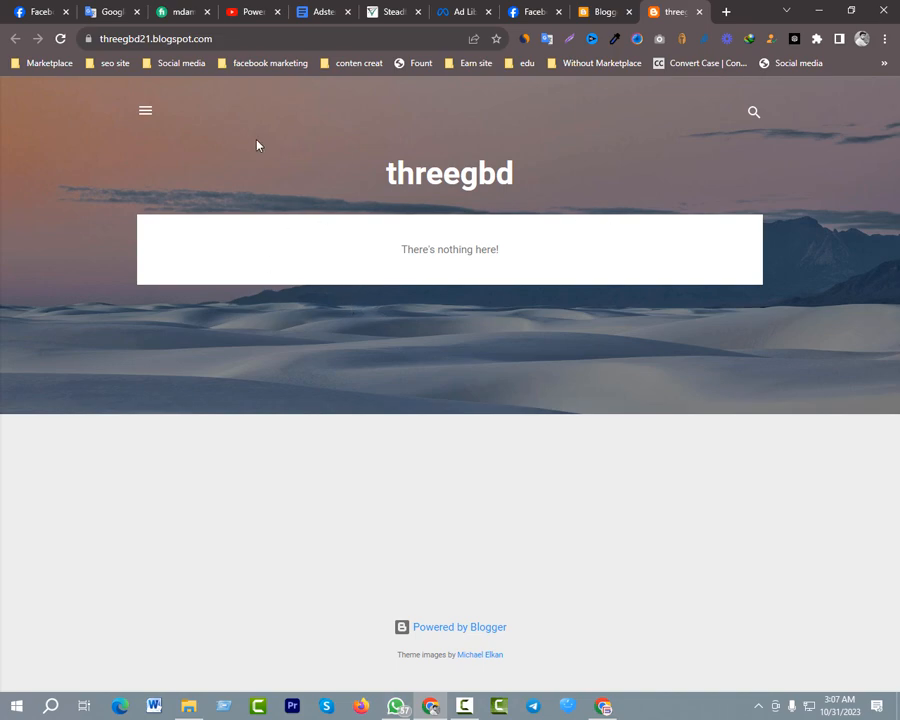
pyautogui.moveTo(393, 172); pyautogui.dragTo(511, 172)
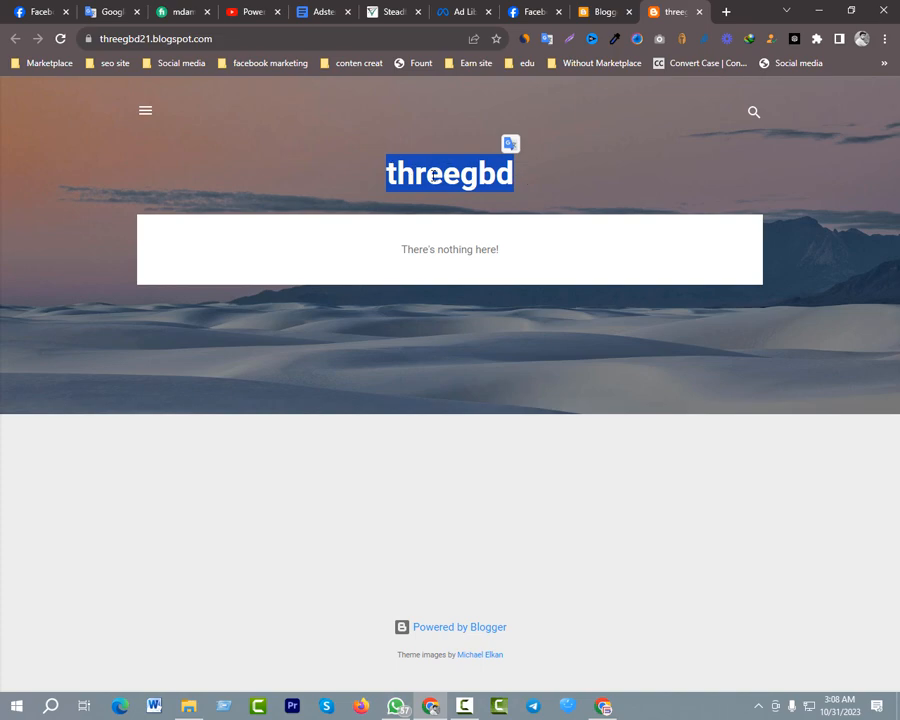
pyautogui.moveTo(433, 176); pyautogui.dragTo(458, 175)
pyautogui.click(580, 12)
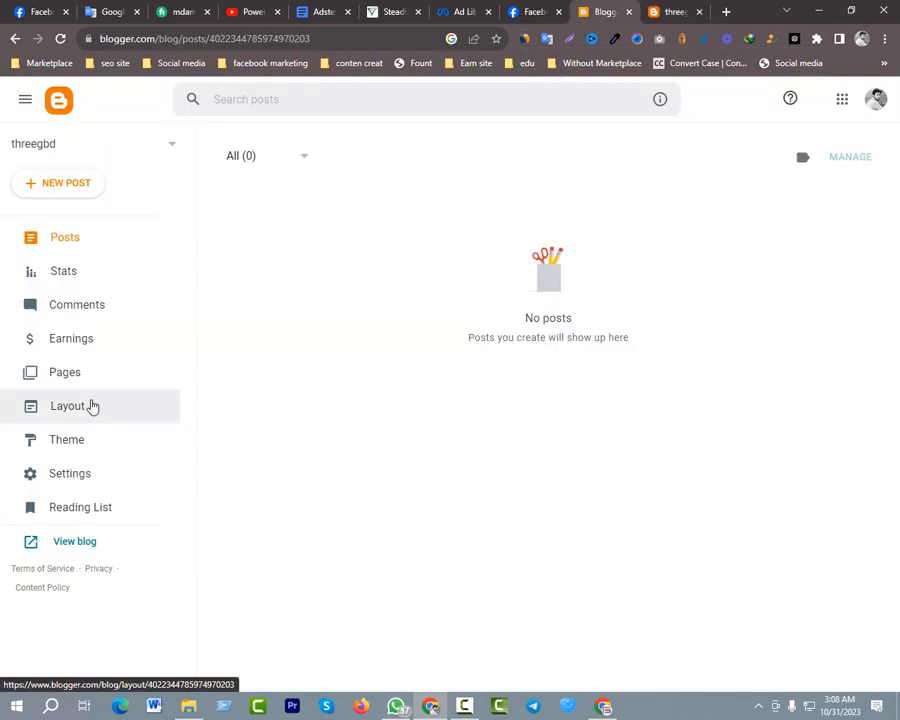
pyautogui.hotkey('ctrl', 'Tab')
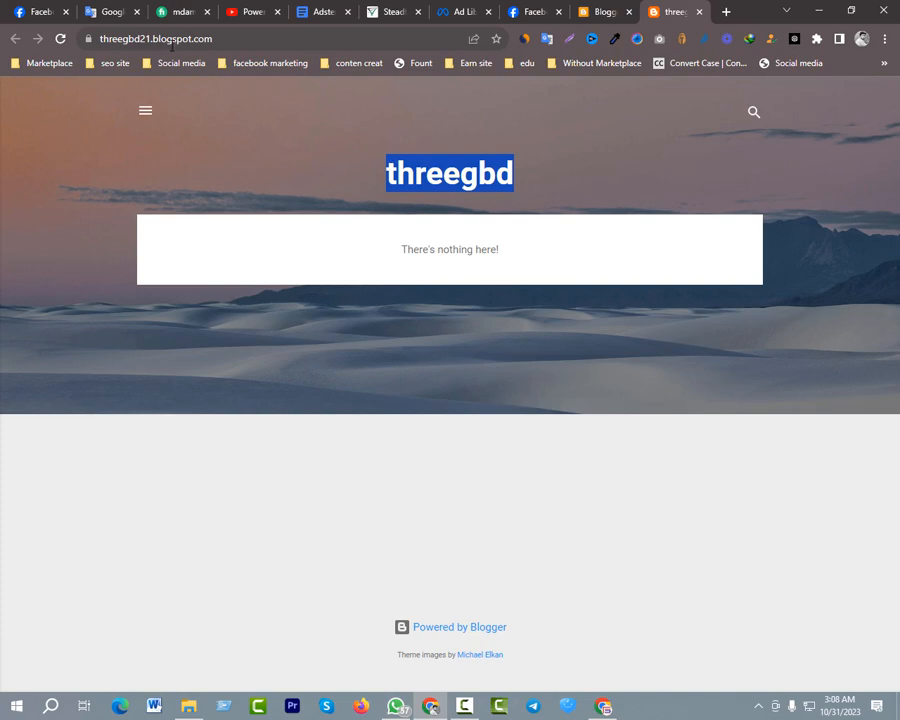
pyautogui.click(118, 40)
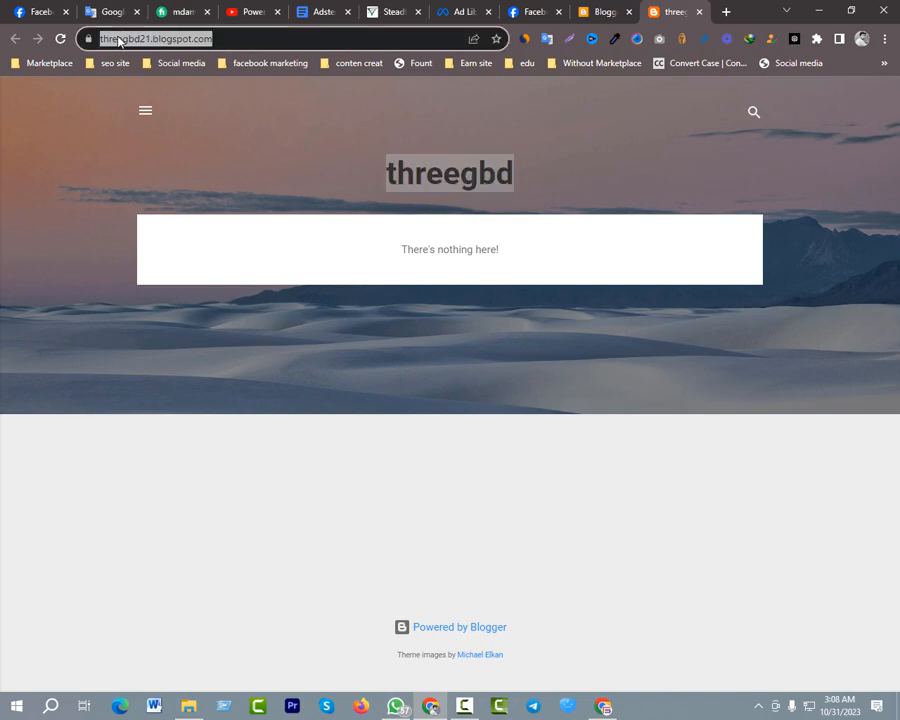
pyautogui.click(392, 278)
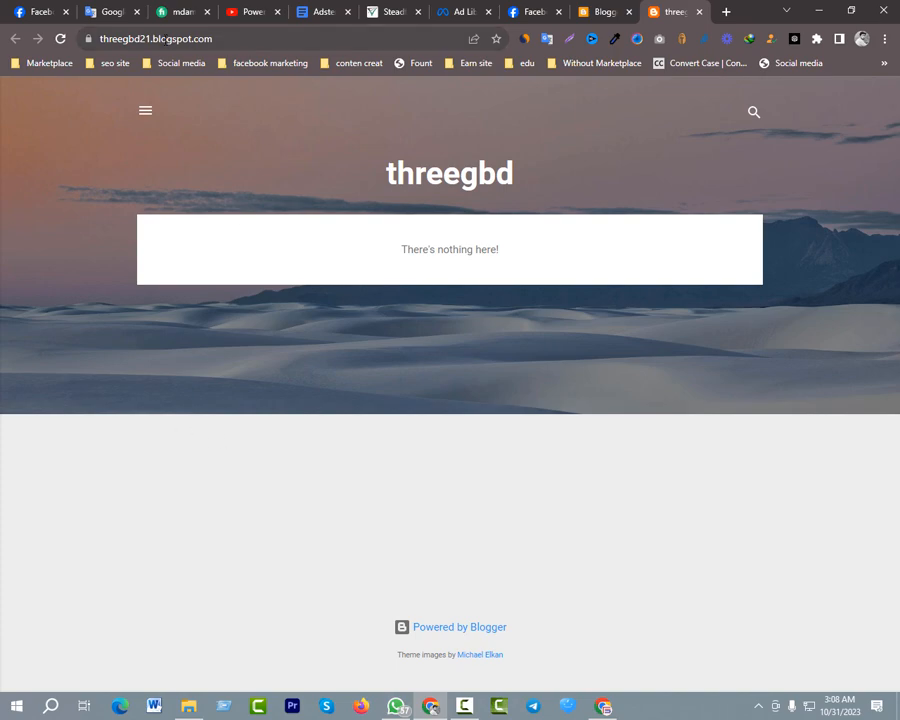
# Copy the word blogspot from the site's address and search Google for "blogspot free theme" on a new page
pyautogui.moveTo(153, 39); pyautogui.dragTo(192, 39)
pyautogui.hotkey('ctrl', 'c')
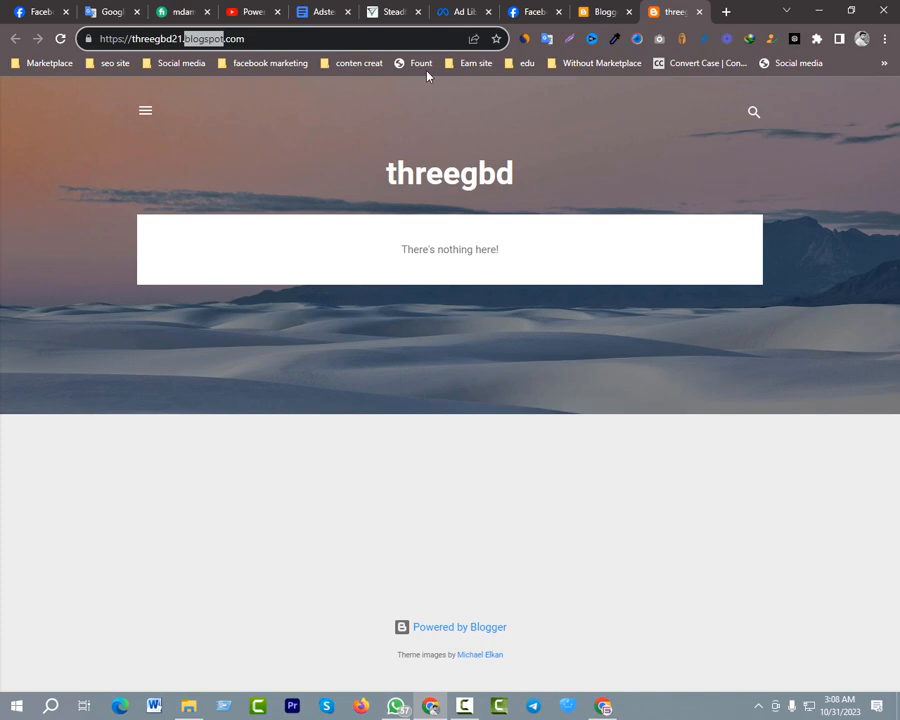
pyautogui.hotkey('ctrl', 't')
pyautogui.hotkey('ctrl', 'v')
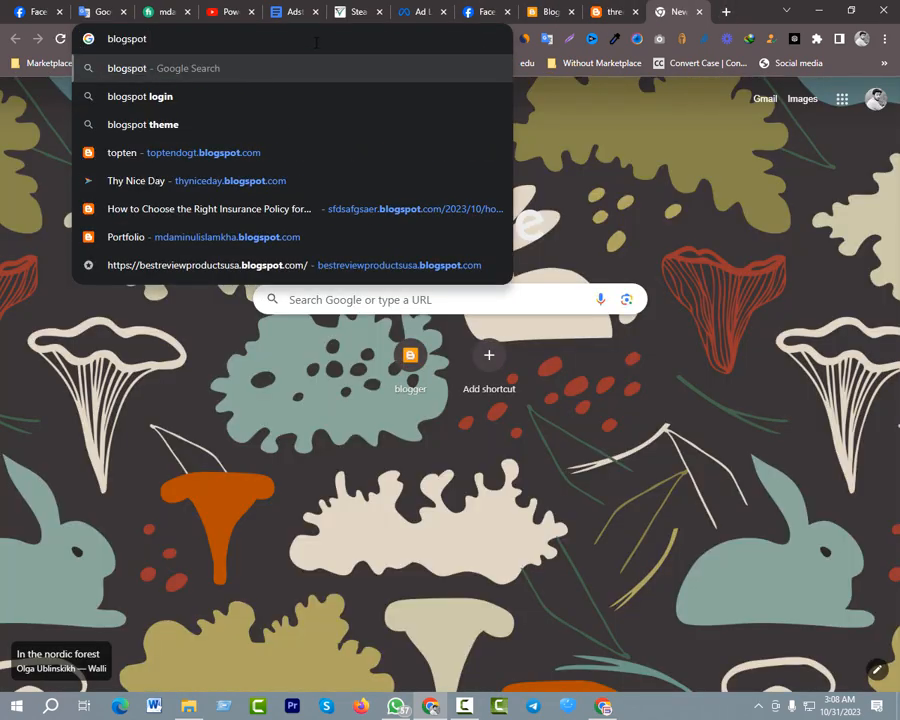
pyautogui.write('fe')
pyautogui.press('BackSpace')
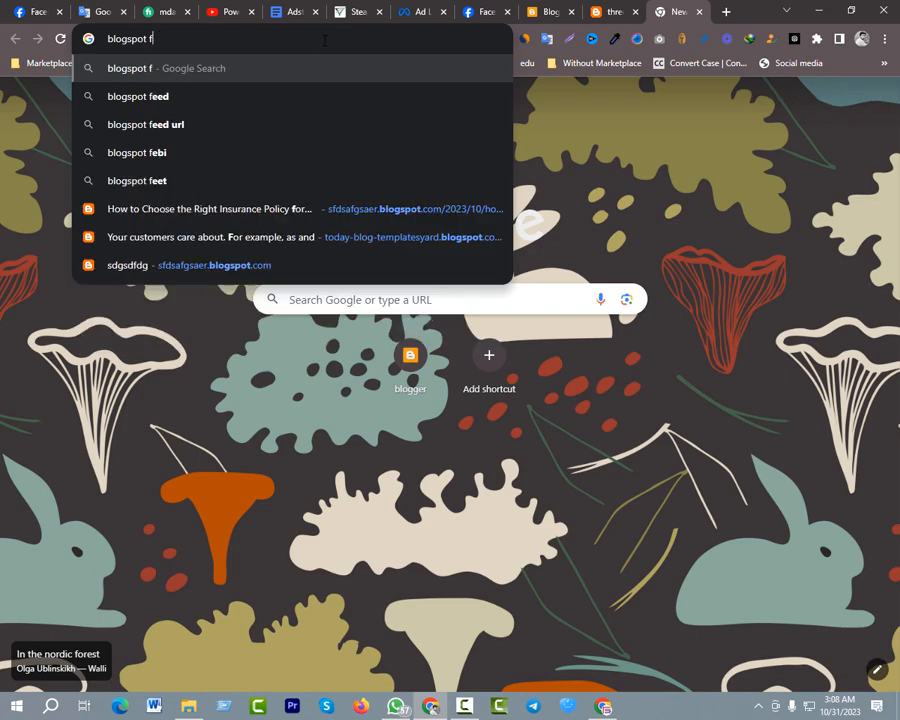
pyautogui.write('ree')
pyautogui.press('Down')
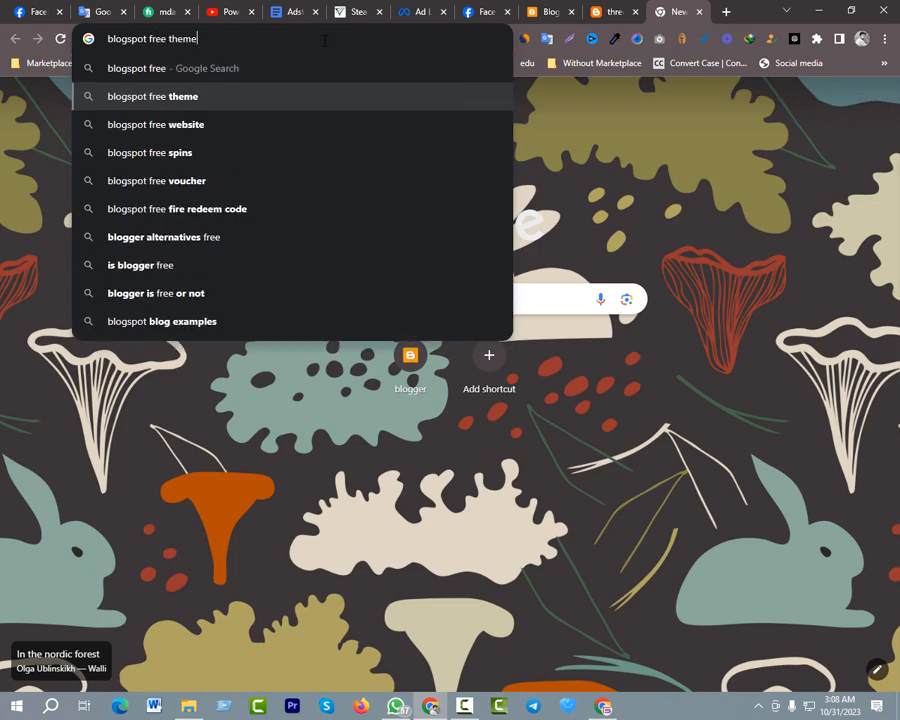
pyautogui.press('Return')
# Look through the search results and open the gooyaabitemplates.com Blogger templates result on its own page
pyautogui.scroll(-4, 100, 267)
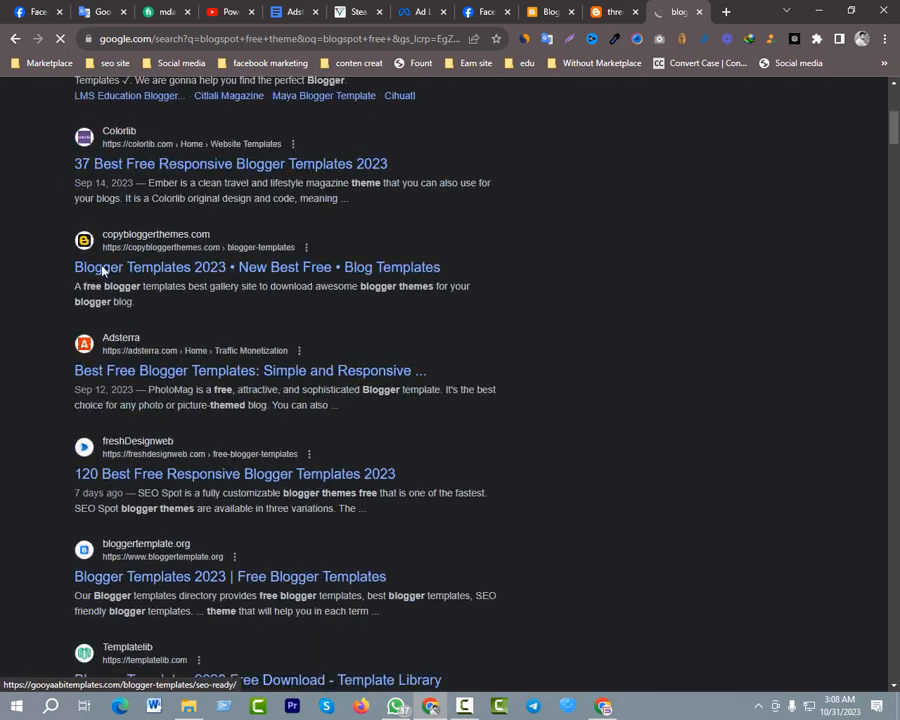
pyautogui.scroll(4, 240, 250)
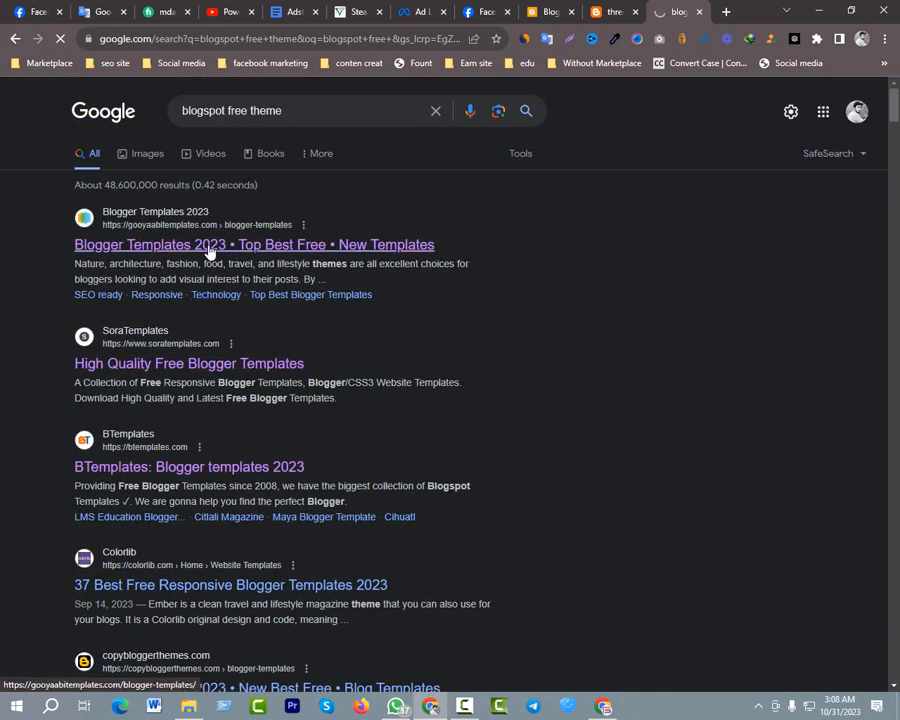
pyautogui.middleClick(140, 246)
pyautogui.scroll(-1, 490, 250)
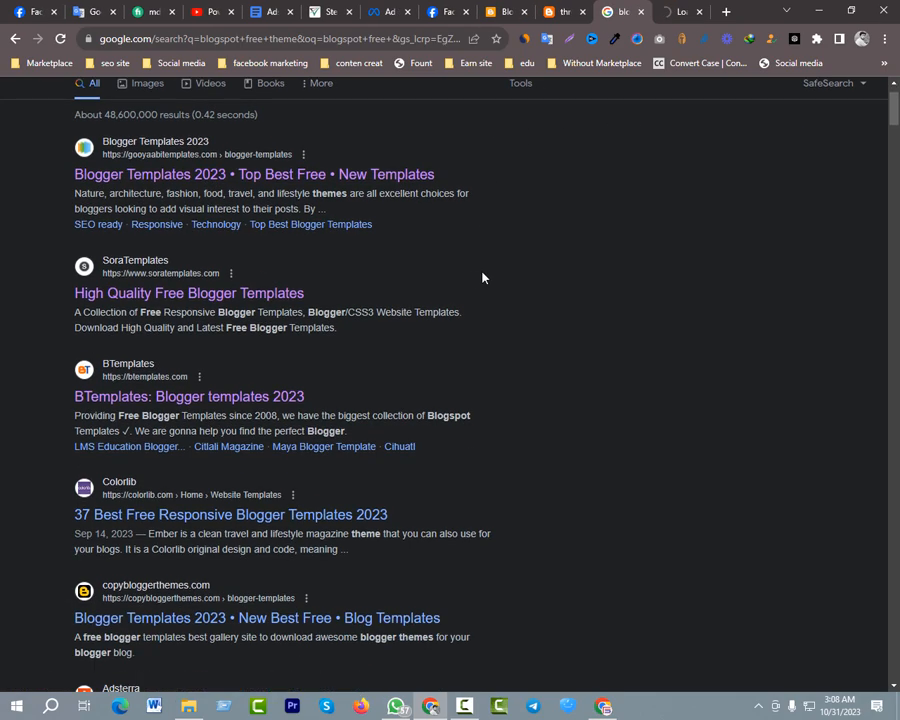
pyautogui.scroll(-5, 470, 280)
pyautogui.scroll(6, 440, 270)
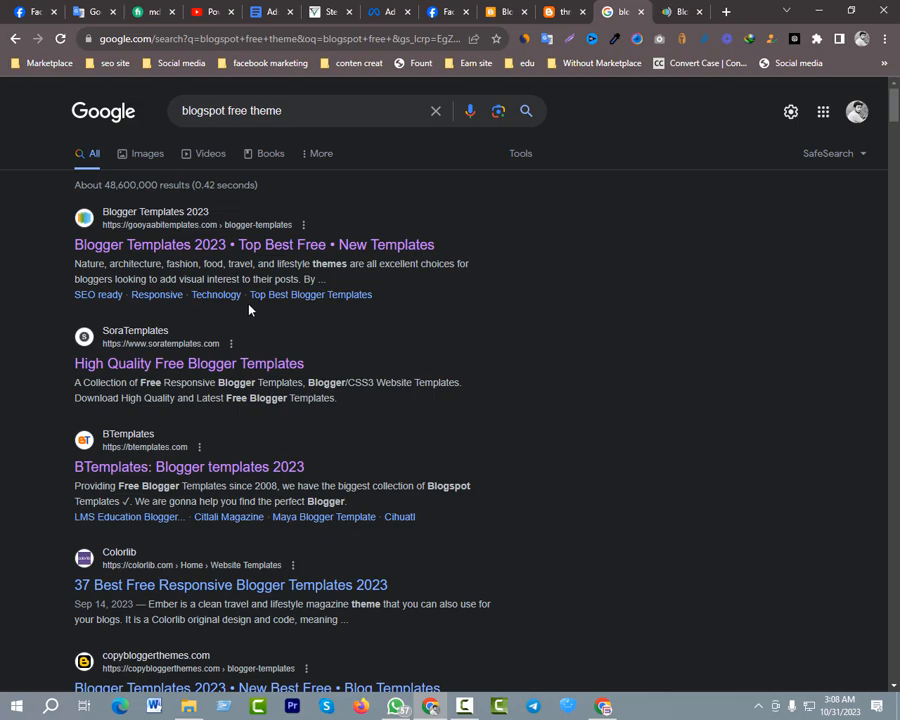
pyautogui.click(679, 12)
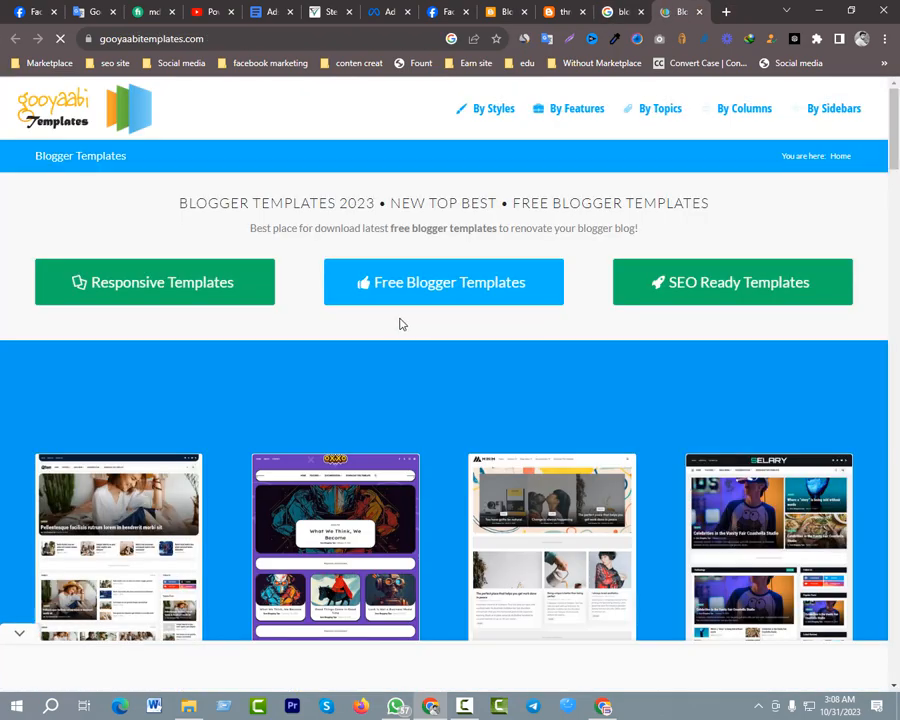
# Browse the free Blogger templates gallery and open the Selary template's page, dismissing the advertisement
pyautogui.scroll(-12, 399, 323)
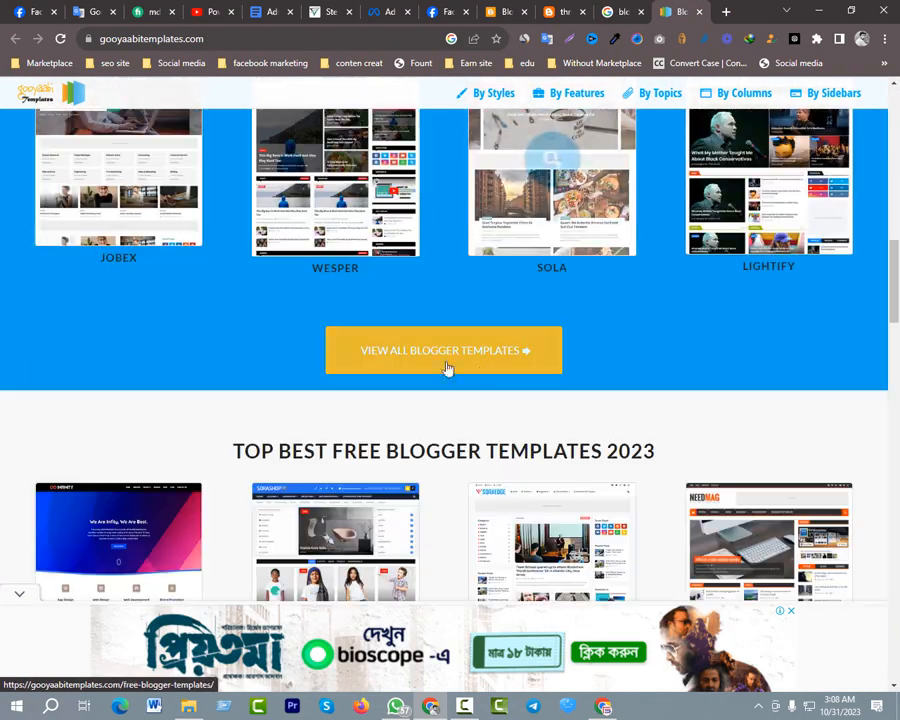
pyautogui.scroll(-4, 420, 360)
pyautogui.scroll(13, 440, 400)
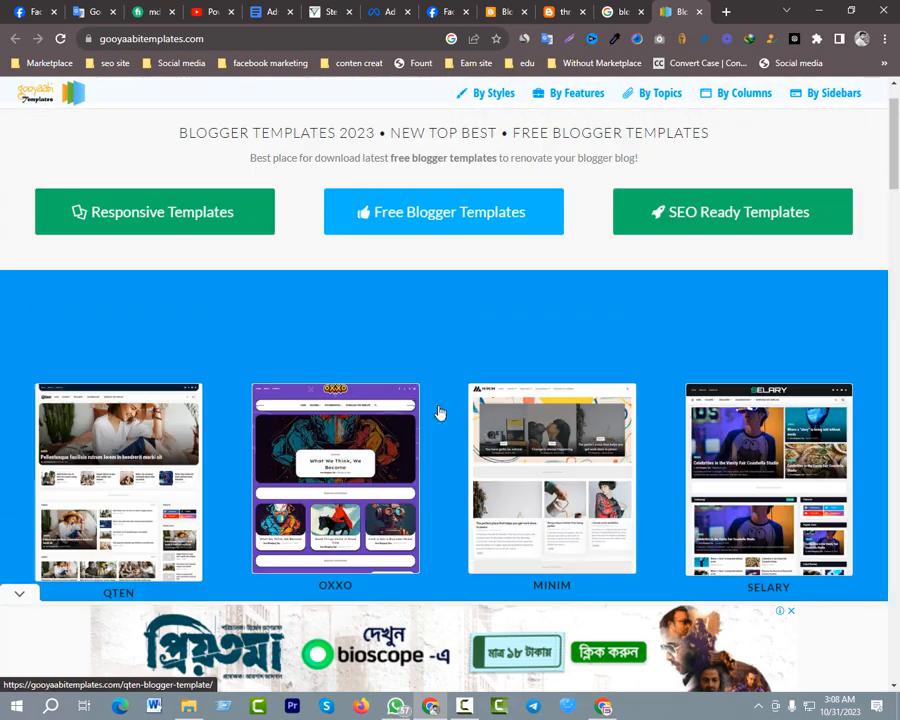
pyautogui.scroll(-3, 520, 420)
pyautogui.click(765, 340)
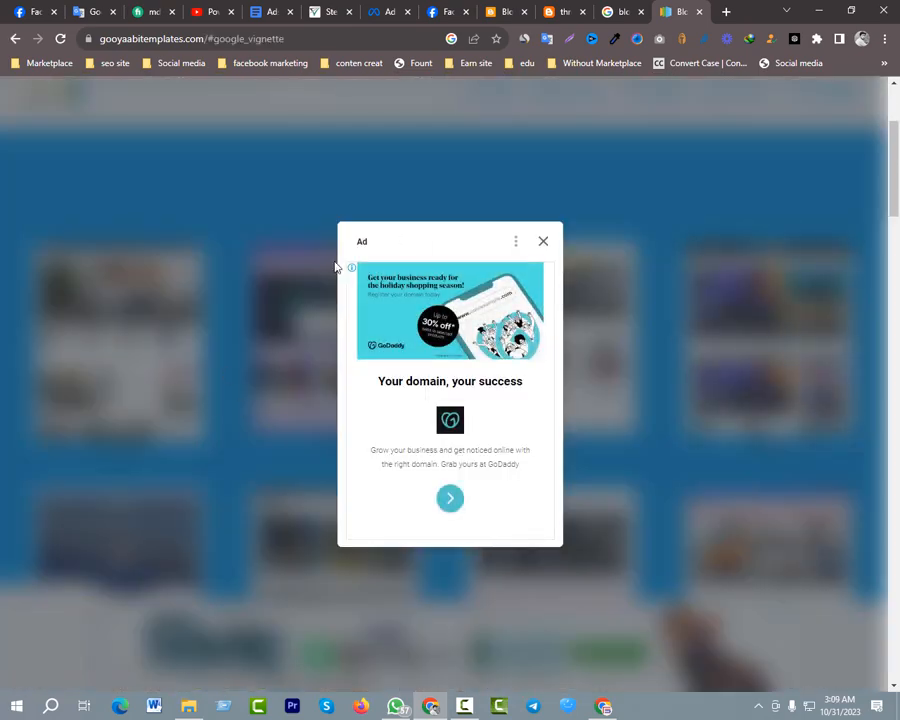
pyautogui.click(542, 241)
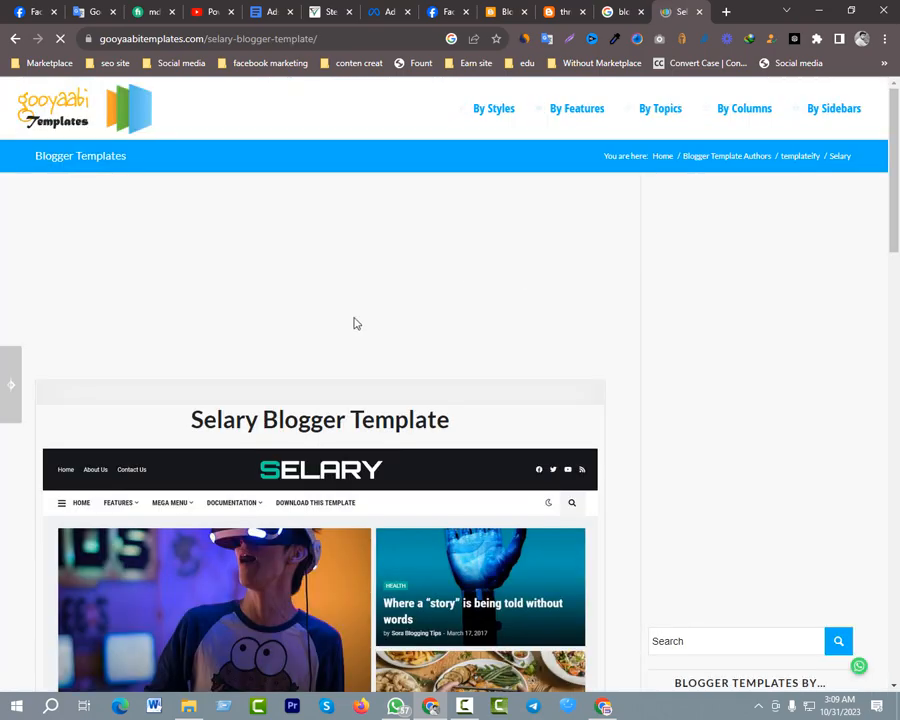
# Open the live preview of the Selary template on a separate page
pyautogui.scroll(-7, 258, 366)
pyautogui.scroll(4, 303, 338)
pyautogui.scroll(-5, 309, 290)
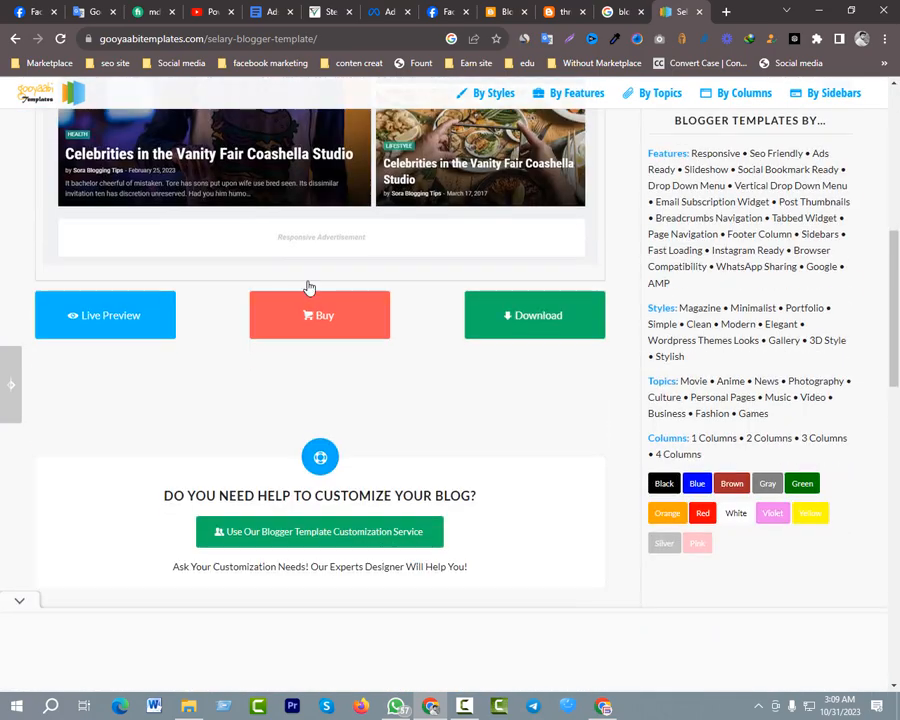
pyautogui.middleClick(110, 325)
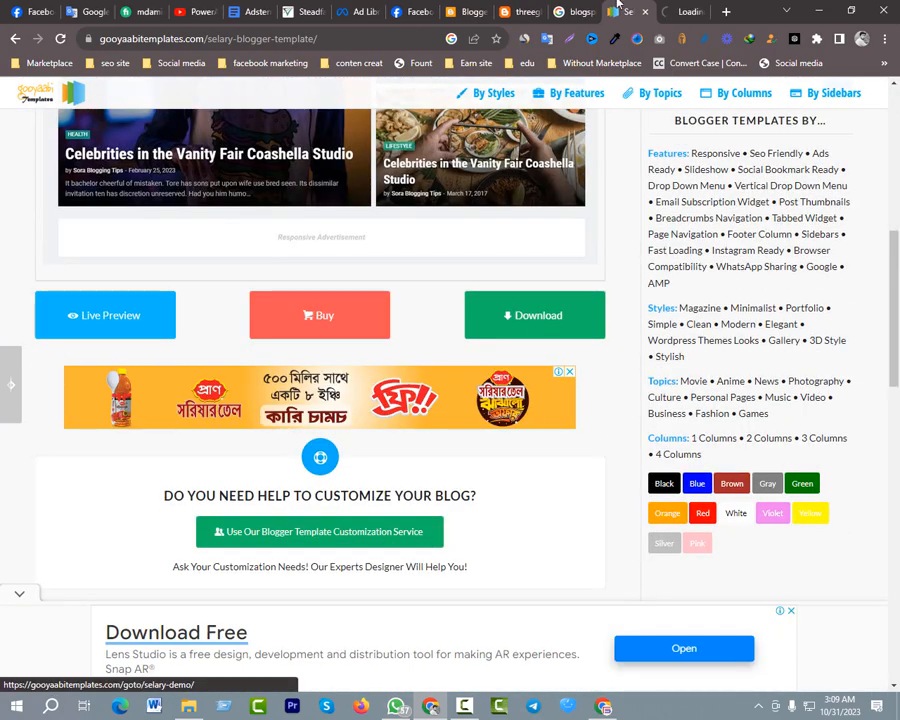
pyautogui.click(688, 11)
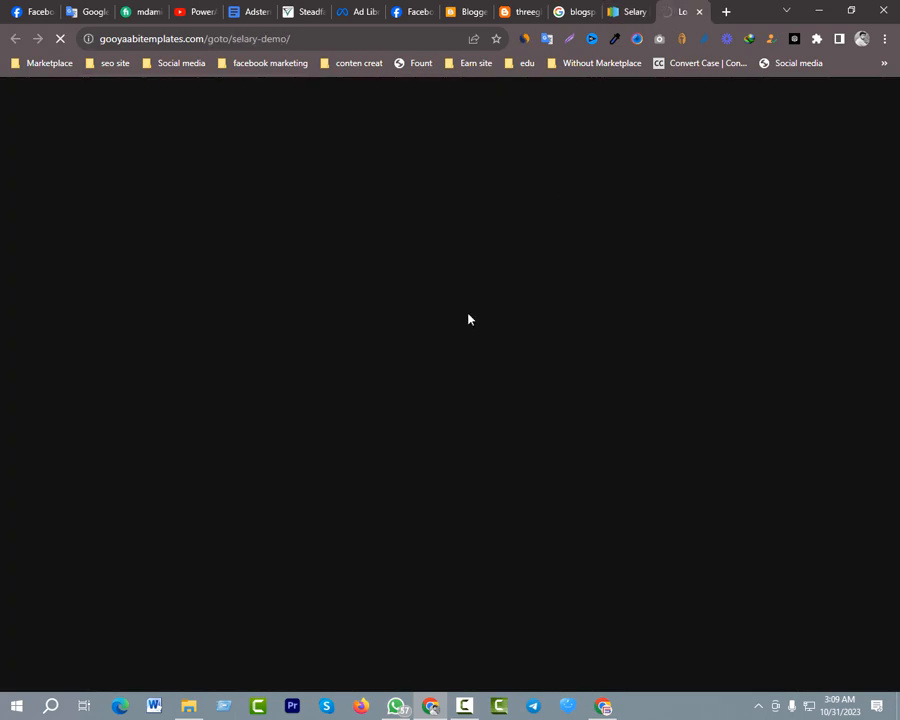
# Examine the Selary demo site's sections and sidebar, and close the preview
pyautogui.scroll(-8, 358, 265)
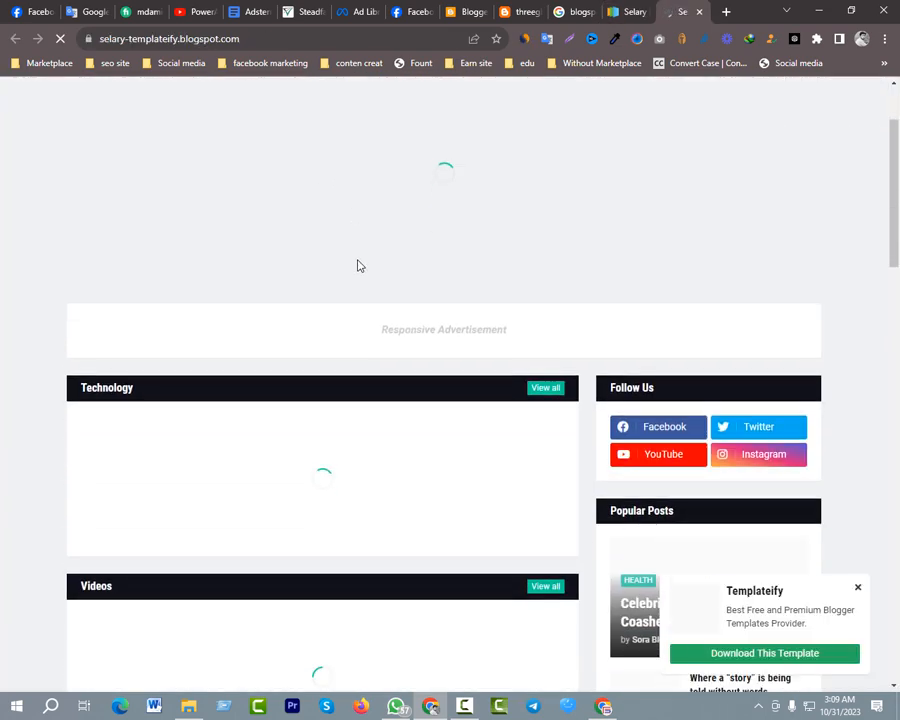
pyautogui.scroll(8, 360, 266)
pyautogui.scroll(-10, 358, 263)
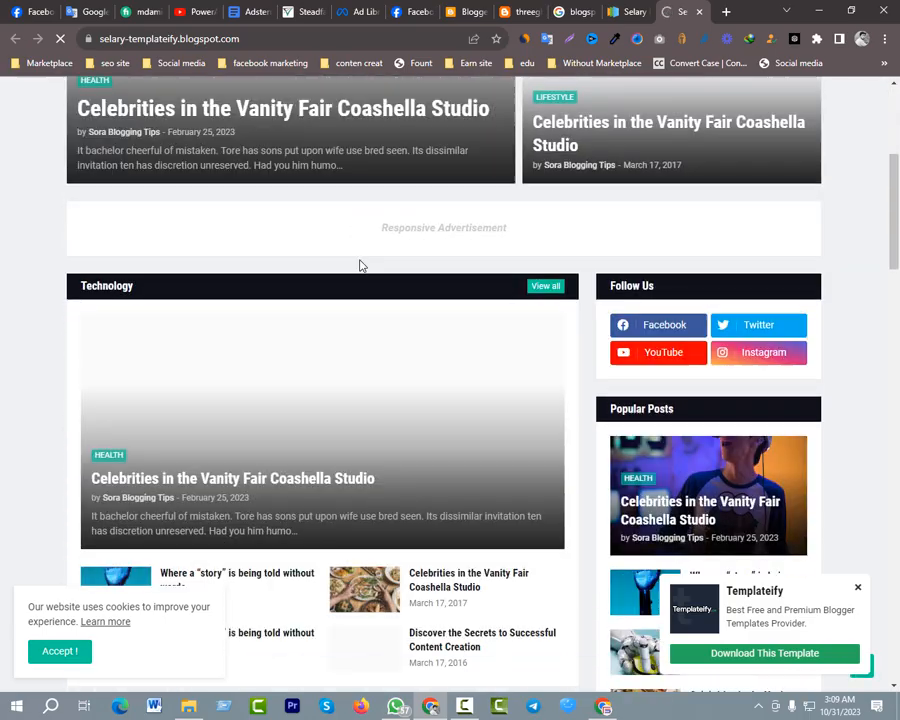
pyautogui.scroll(10, 365, 264)
pyautogui.scroll(-15, 368, 264)
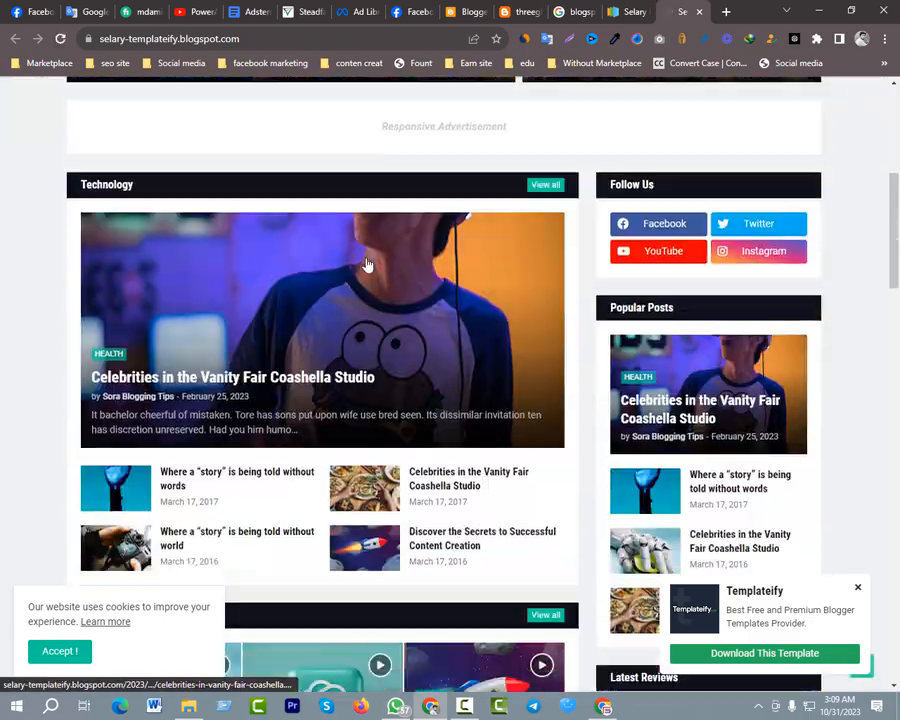
pyautogui.scroll(-10, 460, 290)
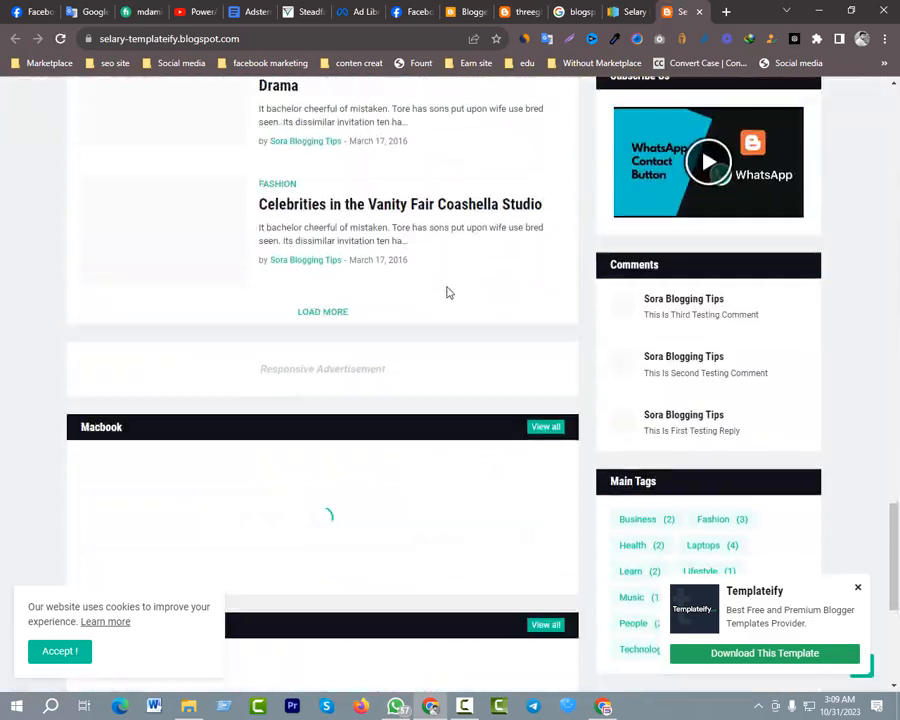
pyautogui.scroll(7, 446, 288)
pyautogui.scroll(8, 455, 270)
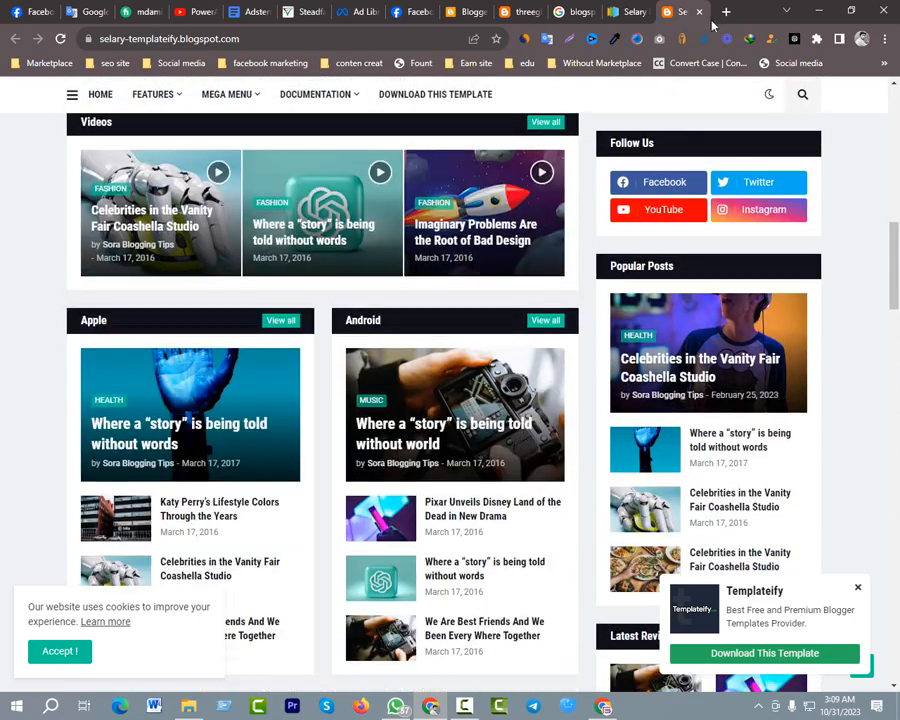
pyautogui.click(700, 11)
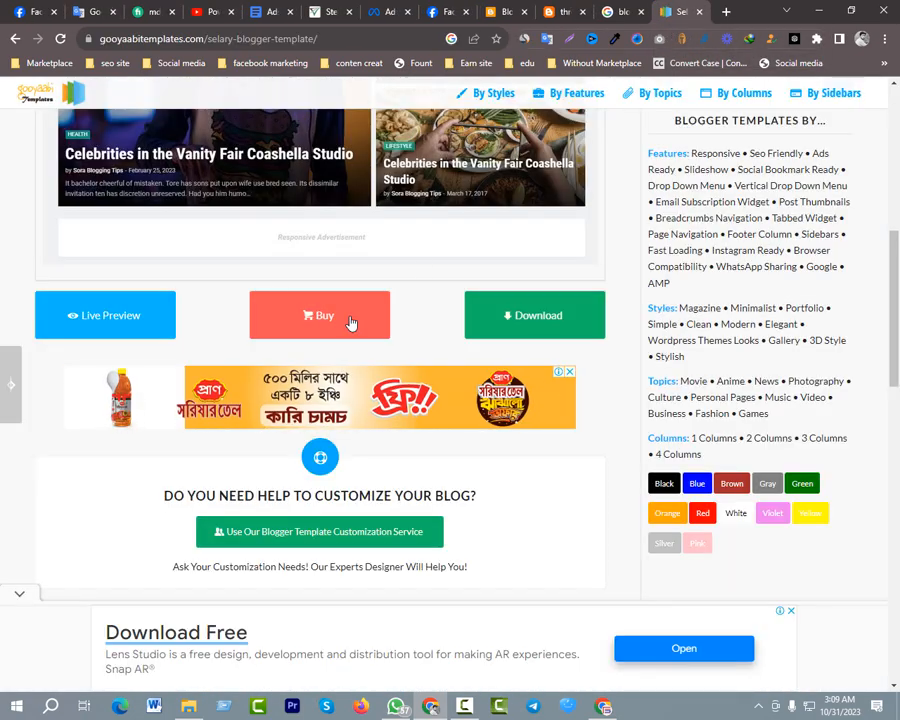
# Look over the Selary template page, including its preview image and its preview, buy and download options
pyautogui.scroll(-1, 352, 320)
pyautogui.scroll(10, 330, 320)
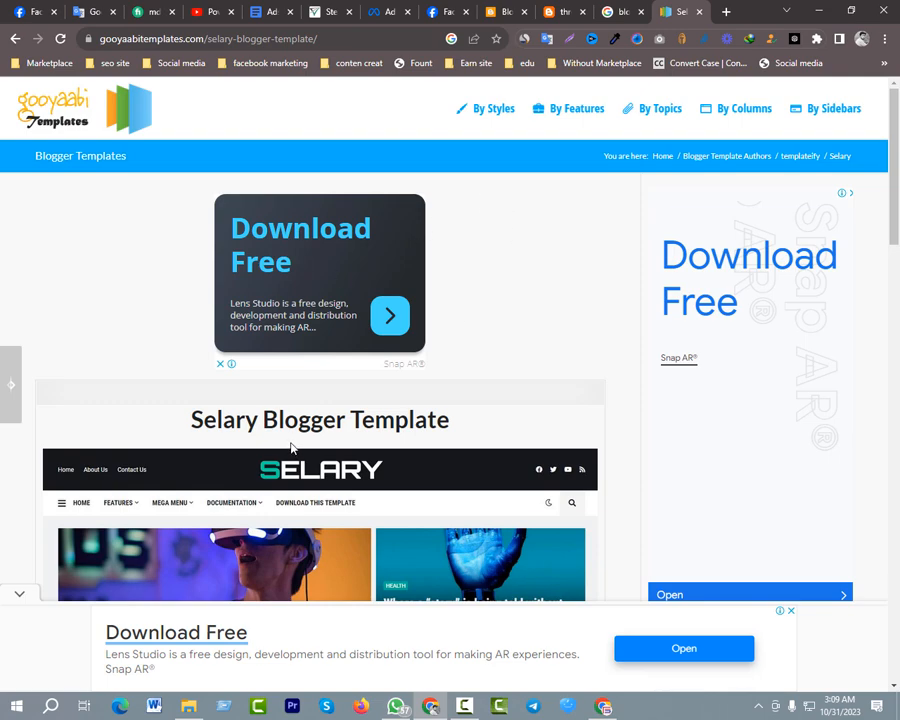
pyautogui.scroll(-4, 355, 341)
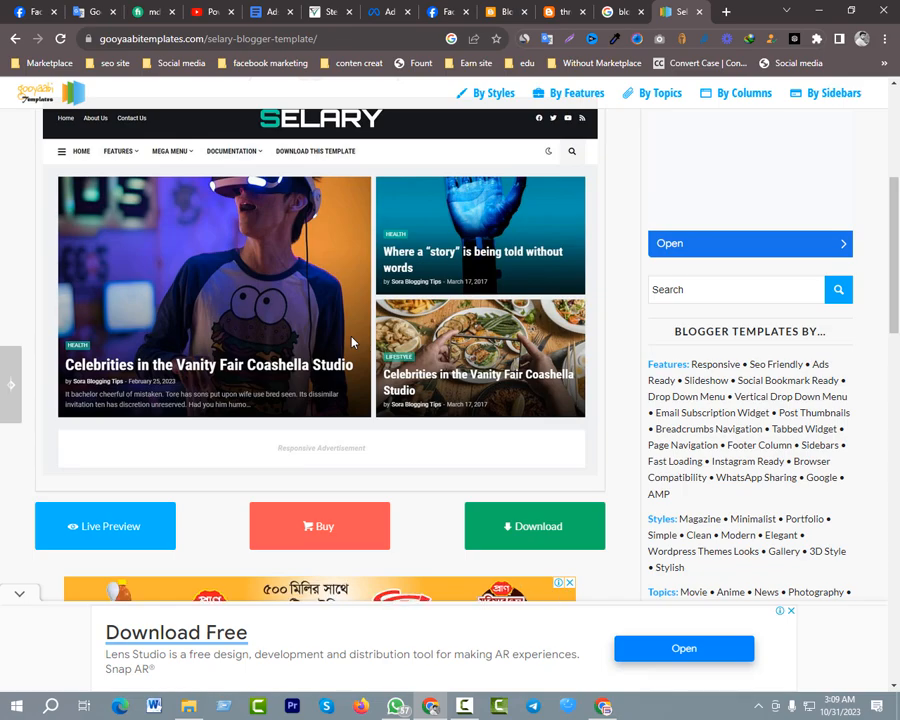
pyautogui.scroll(-3, 352, 342)
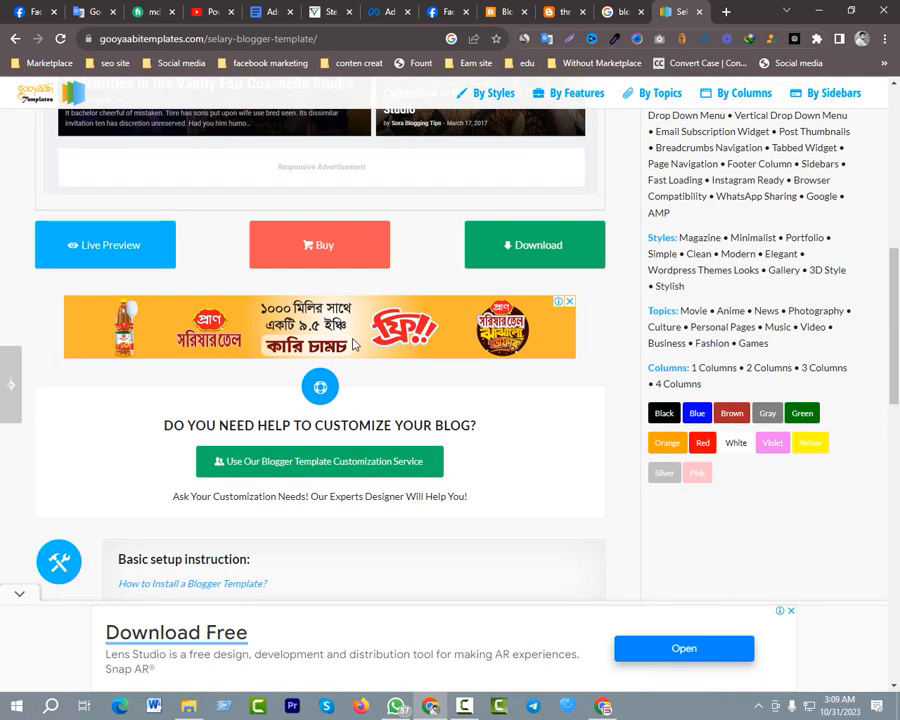
# Switch from the Selary template page to File Explorer and look through the Compressed downloads folder and its Super-Seo-Optimised subfolder
pyautogui.scroll(-10, 352, 343)
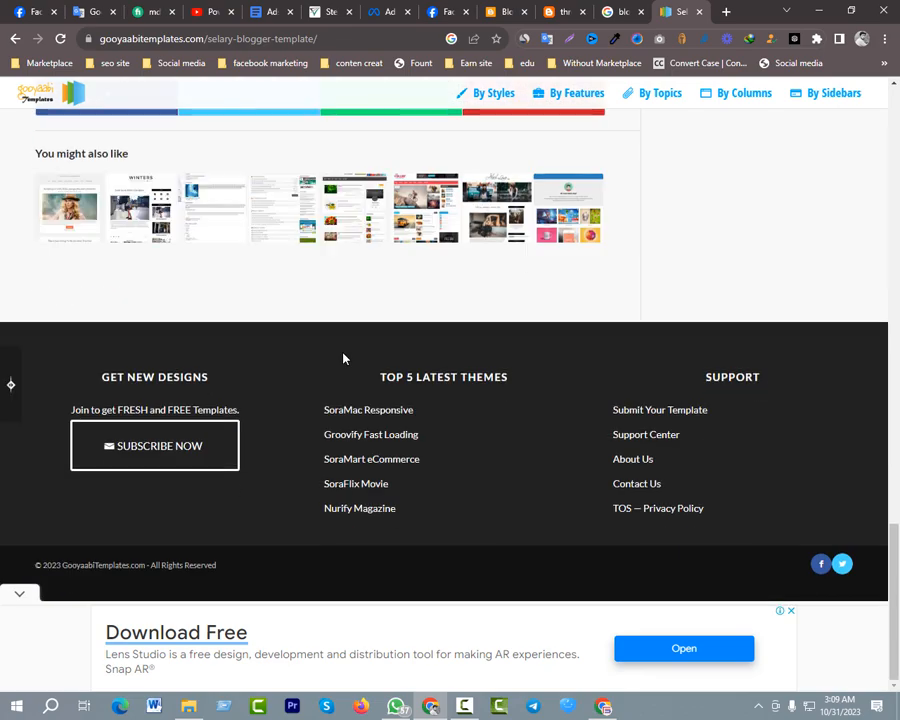
pyautogui.scroll(10, 348, 352)
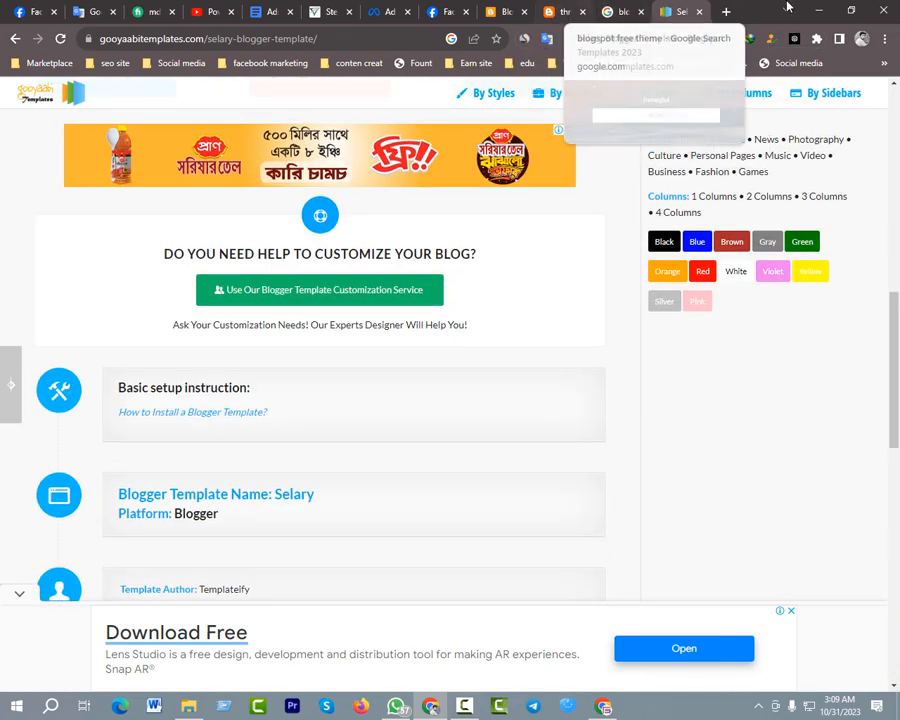
pyautogui.hotkey('alt', 'Tab')
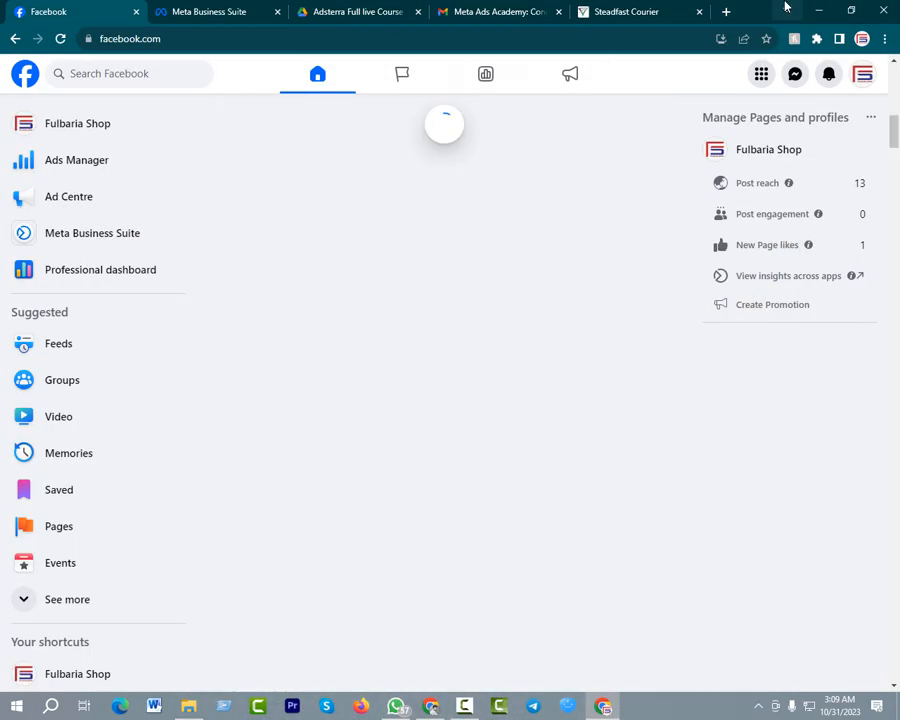
pyautogui.click(818, 10)
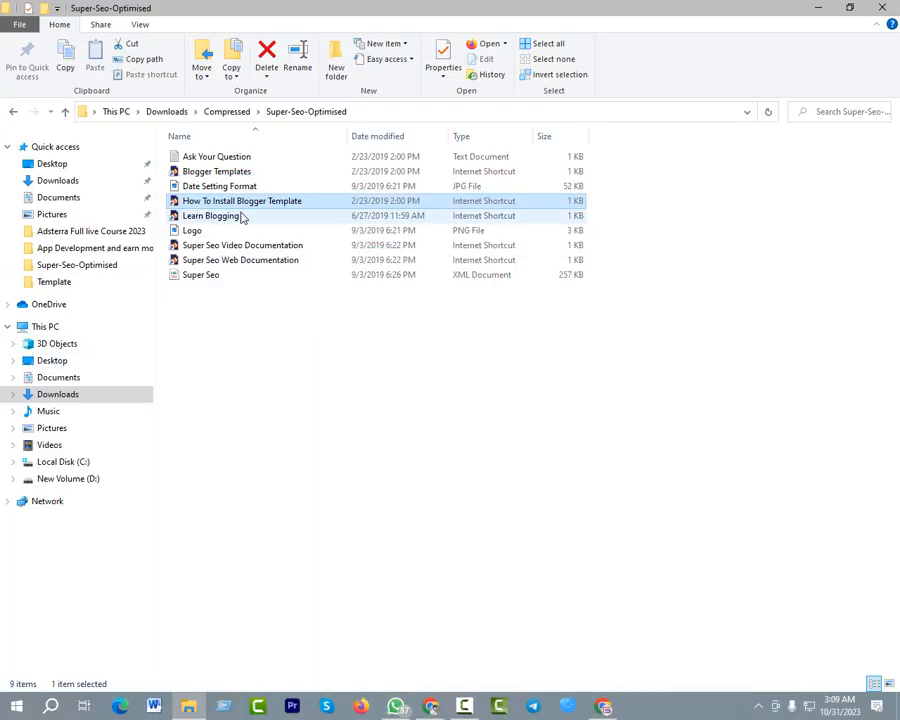
pyautogui.click(305, 485)
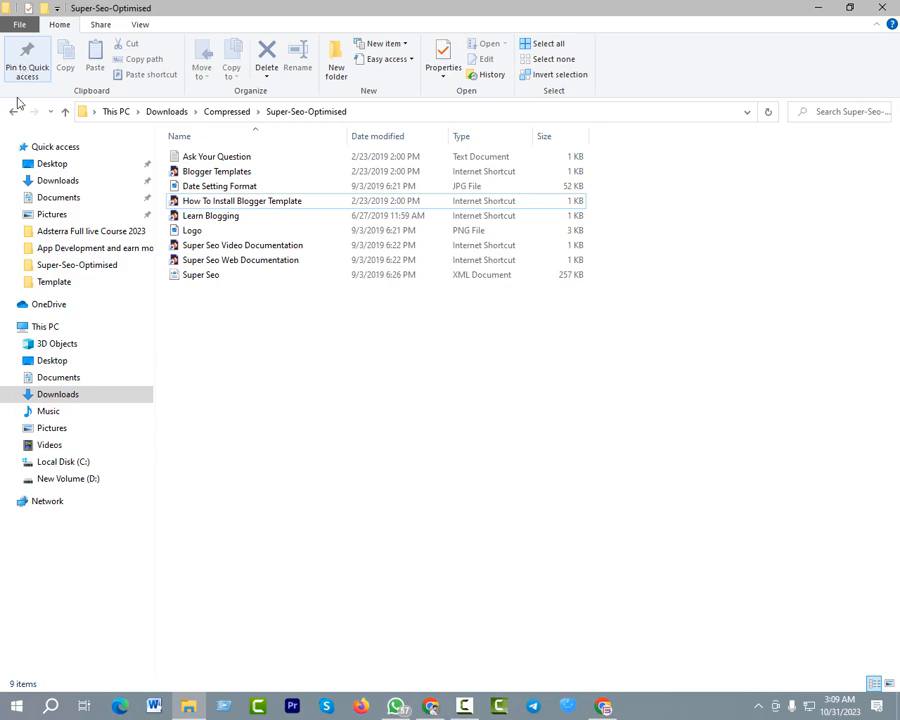
pyautogui.click(13, 111)
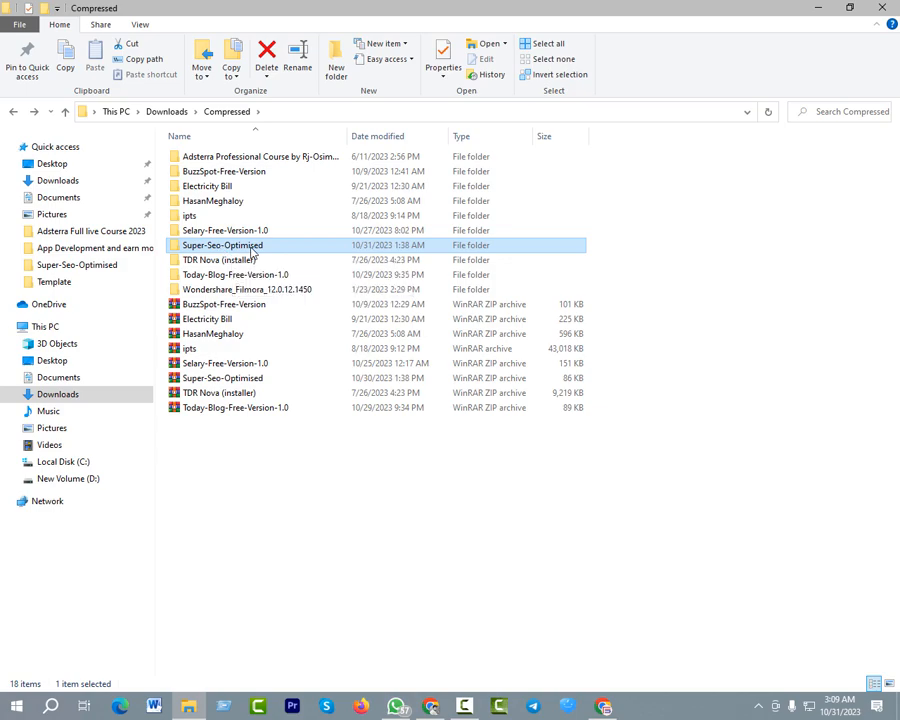
pyautogui.doubleClick(251, 251)
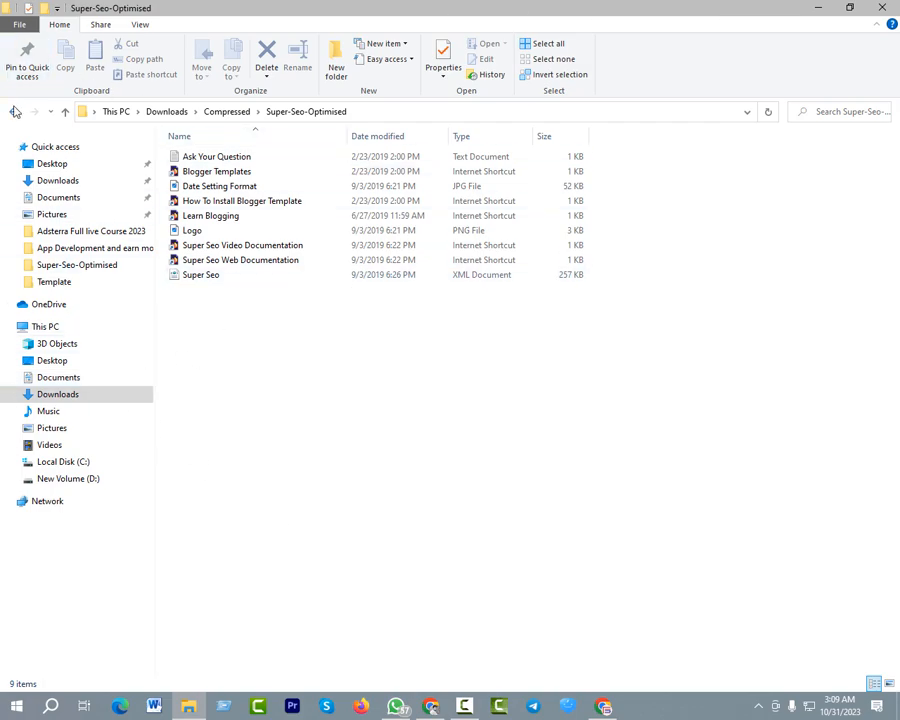
pyautogui.click(14, 111)
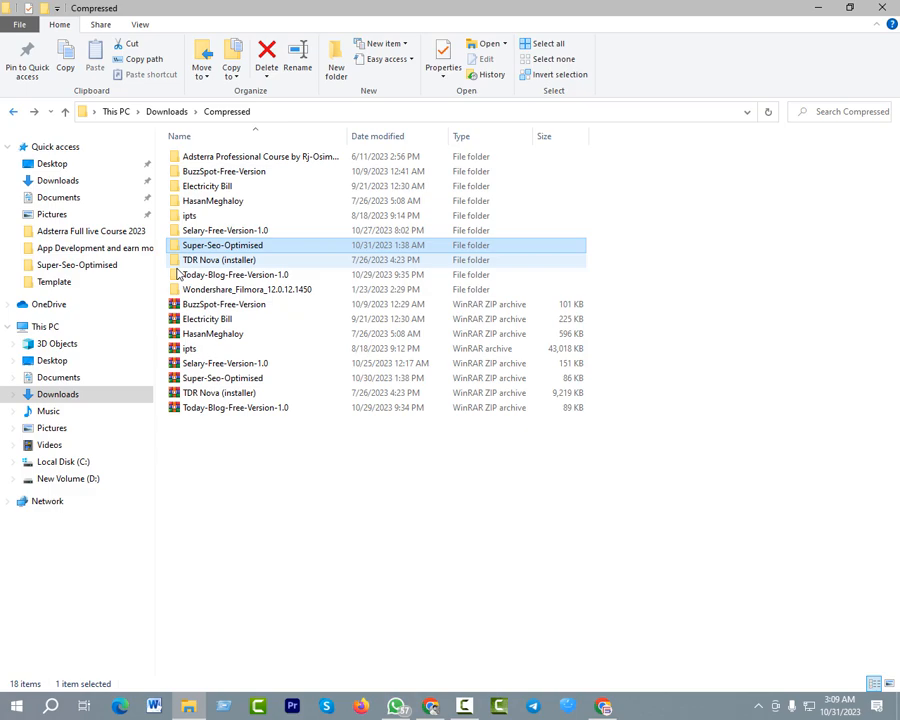
# Show the options for extracting the Super-Seo-Optimised ZIP archive into a folder of the same name
pyautogui.click(211, 380)
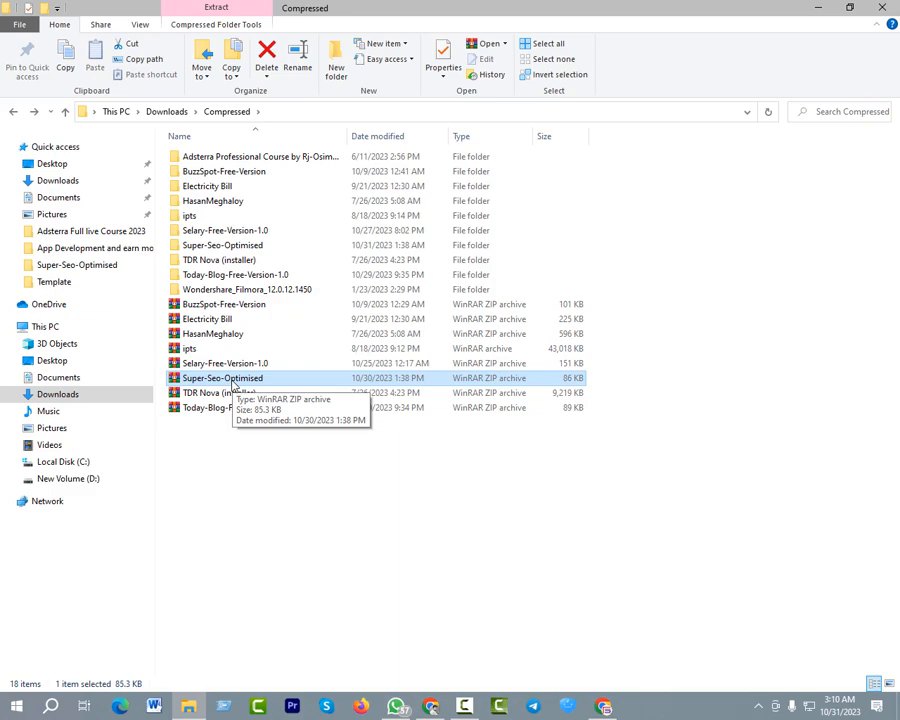
pyautogui.rightClick(234, 385)
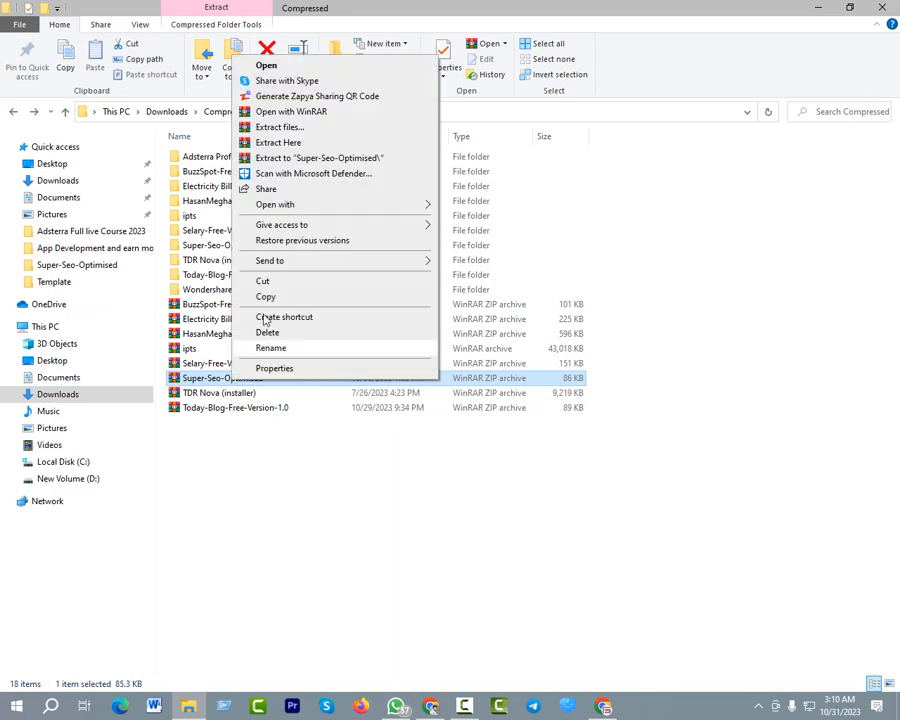
pyautogui.click(300, 158)
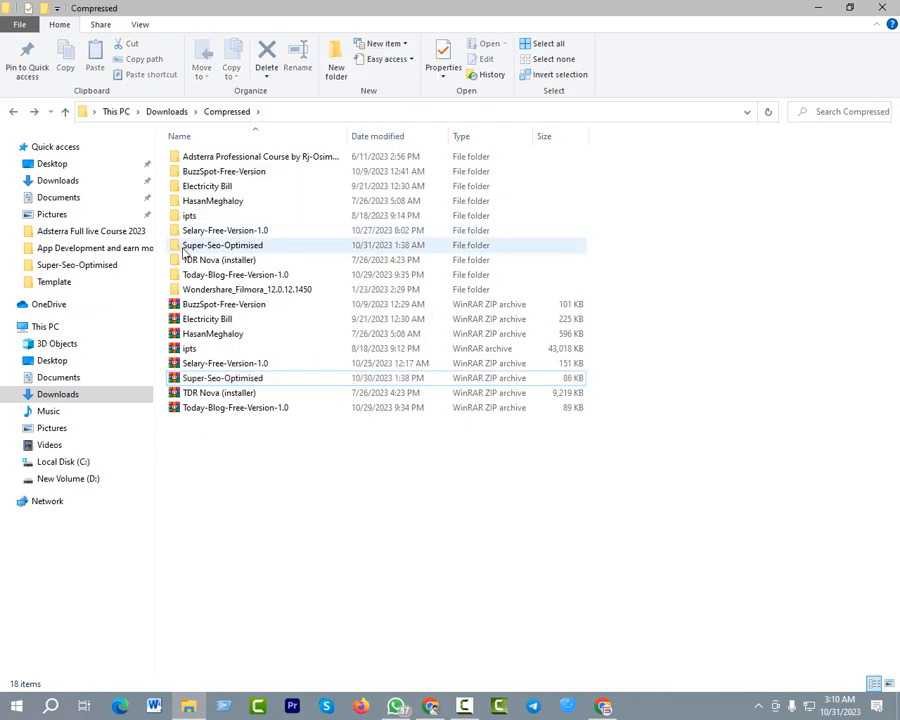
# Open the Super-Seo-Optimised folder, look over its template files, and minimise the File Explorer window
pyautogui.click(215, 246)
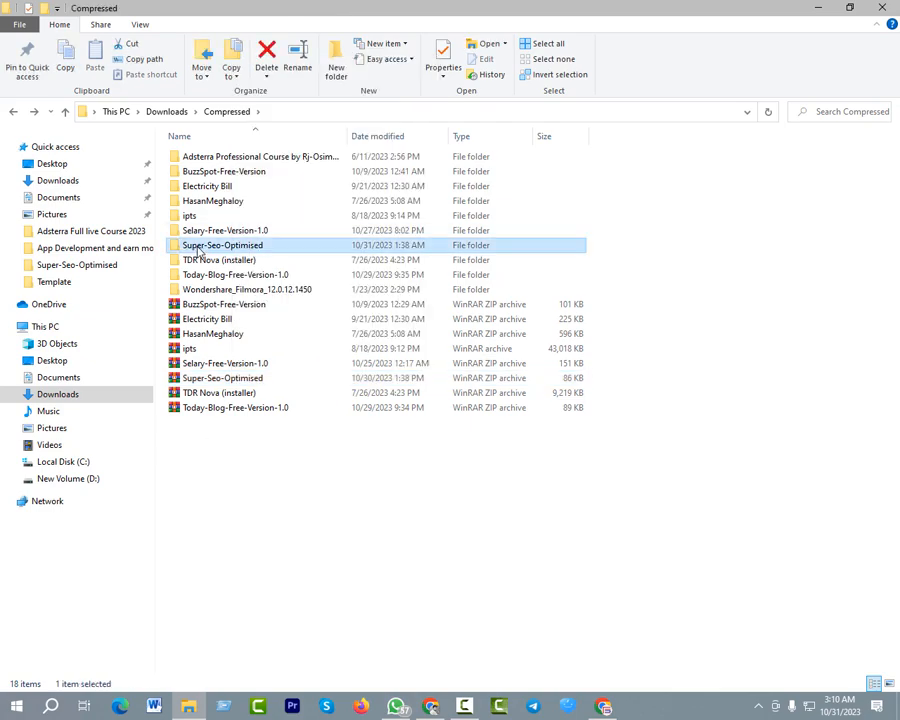
pyautogui.doubleClick(205, 248)
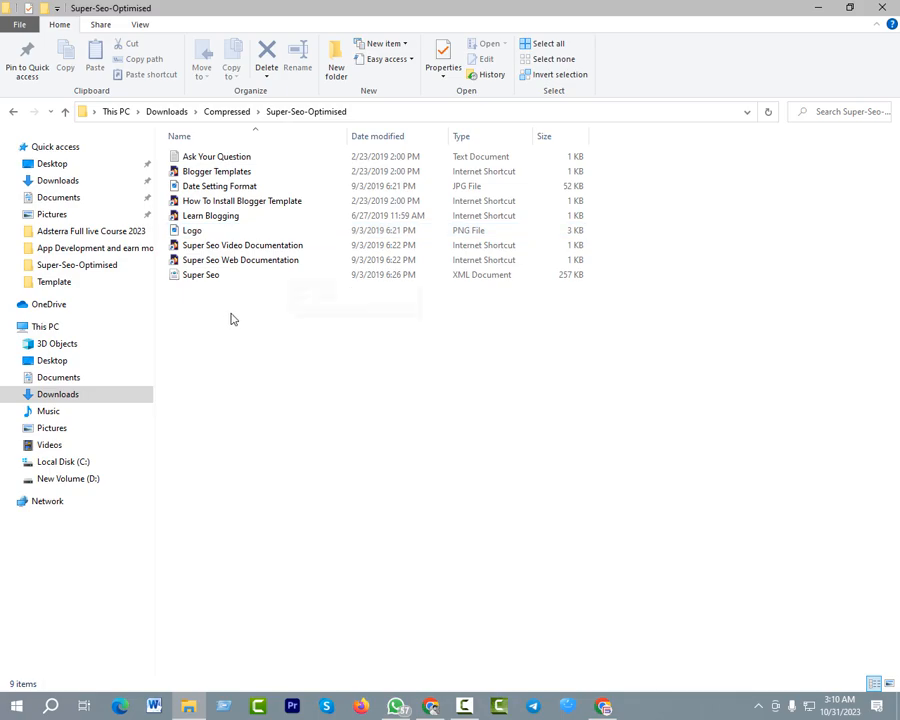
pyautogui.click(818, 8)
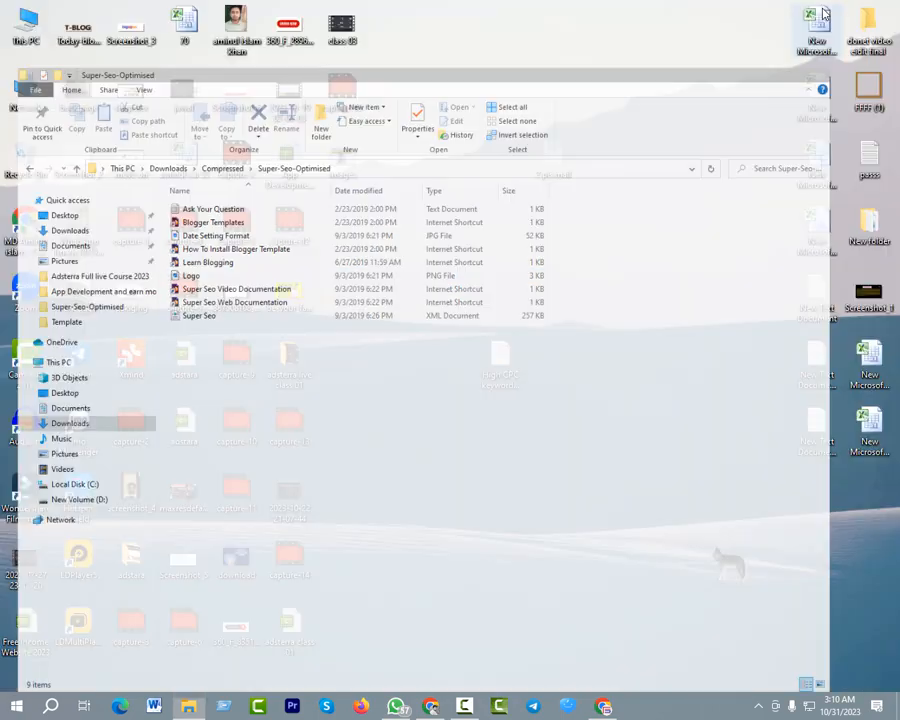
# Switch to Chrome and review the threegbd blog alongside its Blogger dashboard, reloading the live blog page
pyautogui.click(429, 706)
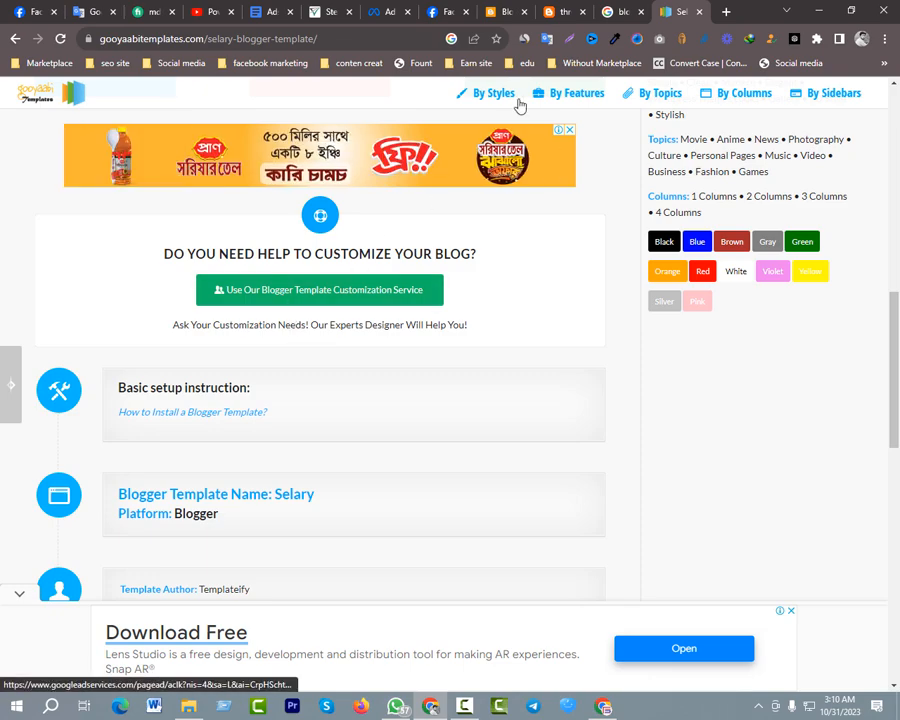
pyautogui.click(562, 11)
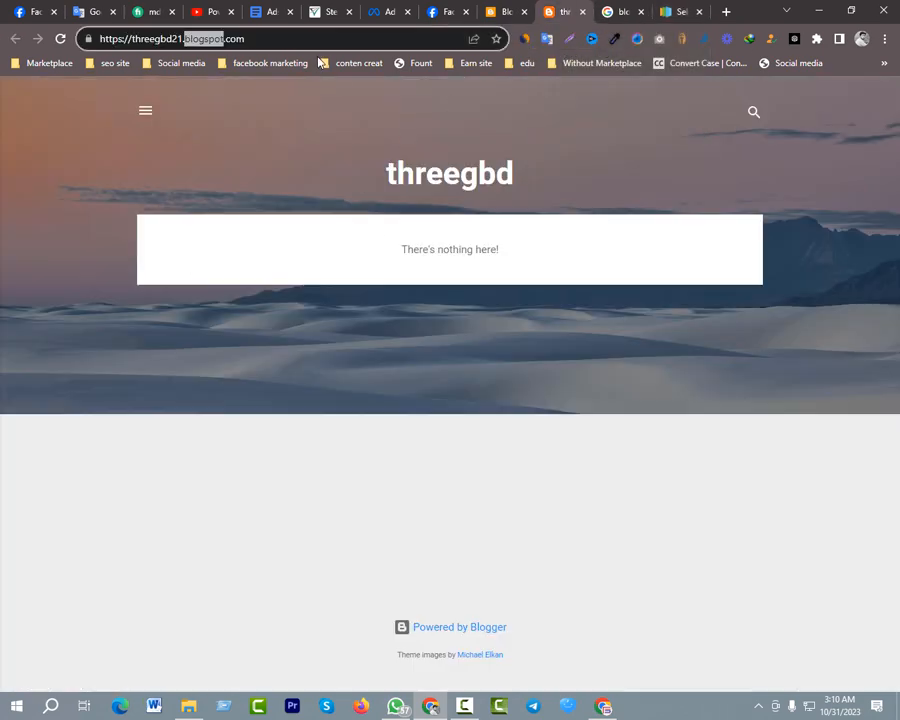
pyautogui.click(499, 12)
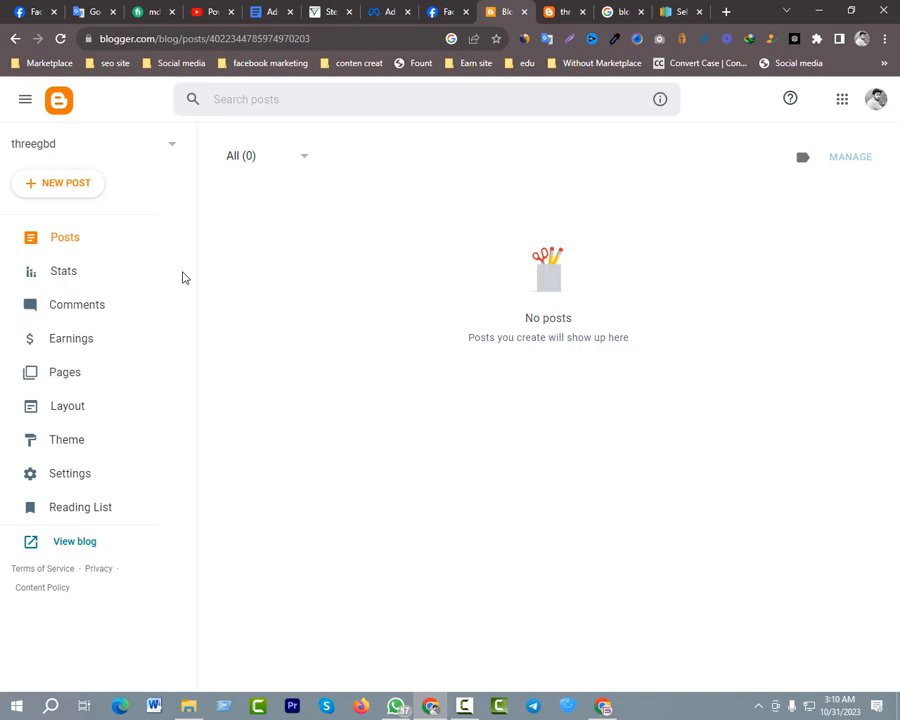
pyautogui.click(556, 11)
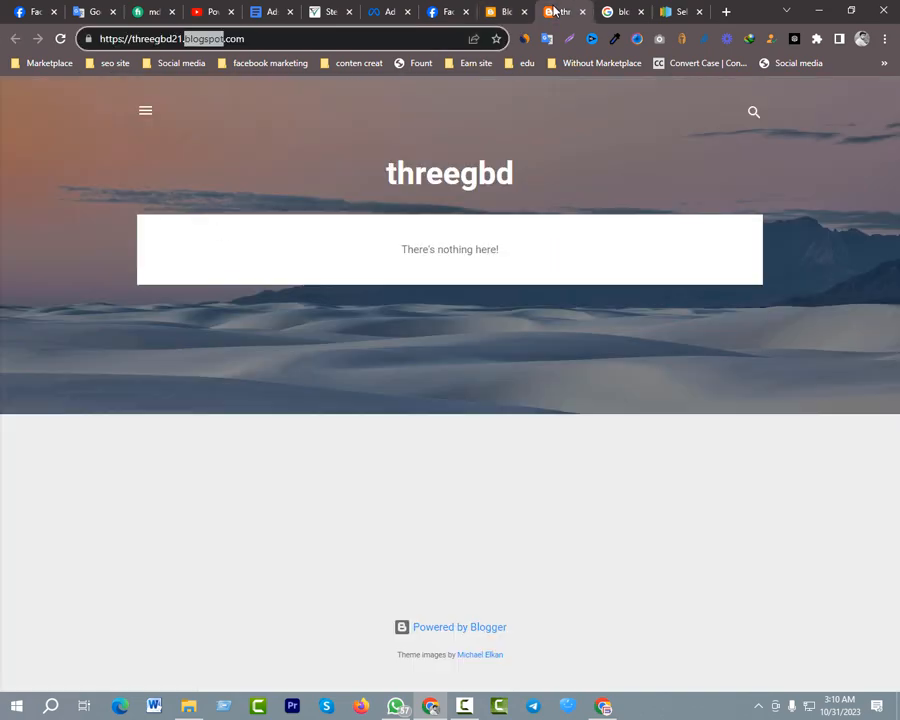
pyautogui.click(60, 38)
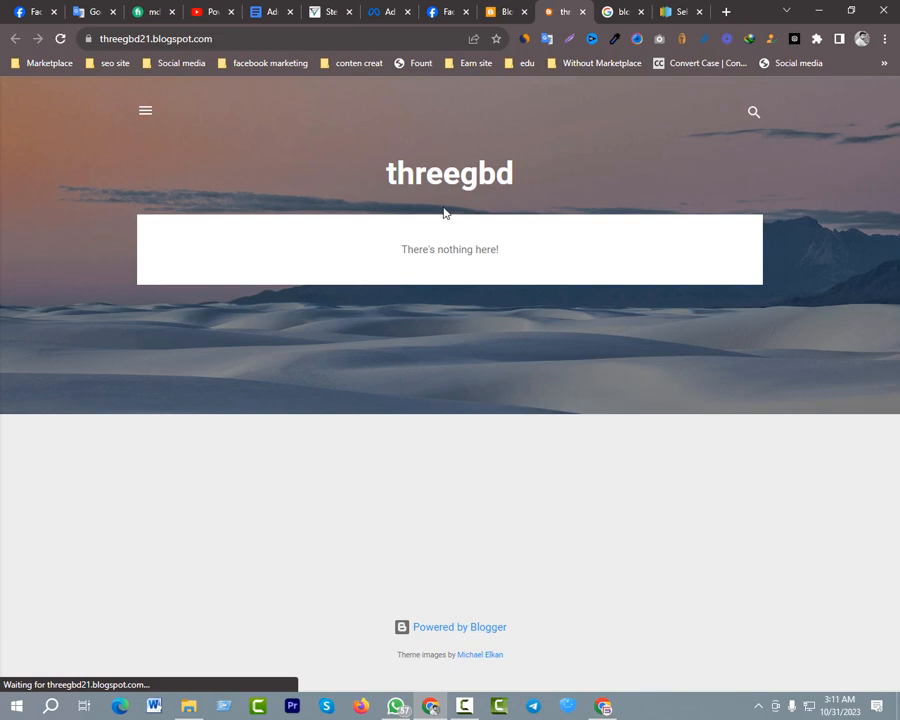
pyautogui.click(497, 12)
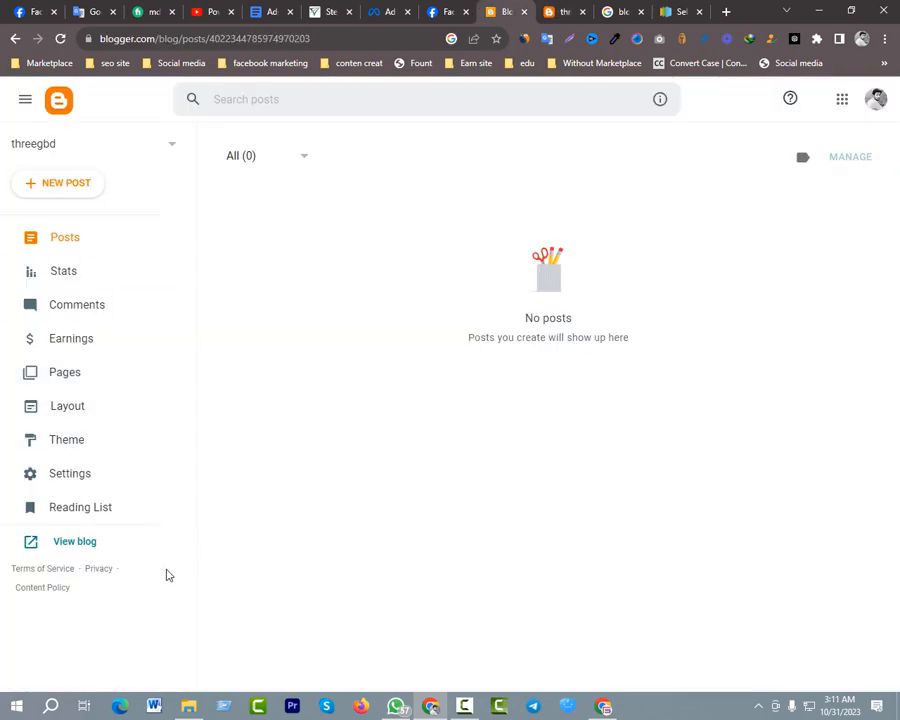
pyautogui.click(560, 12)
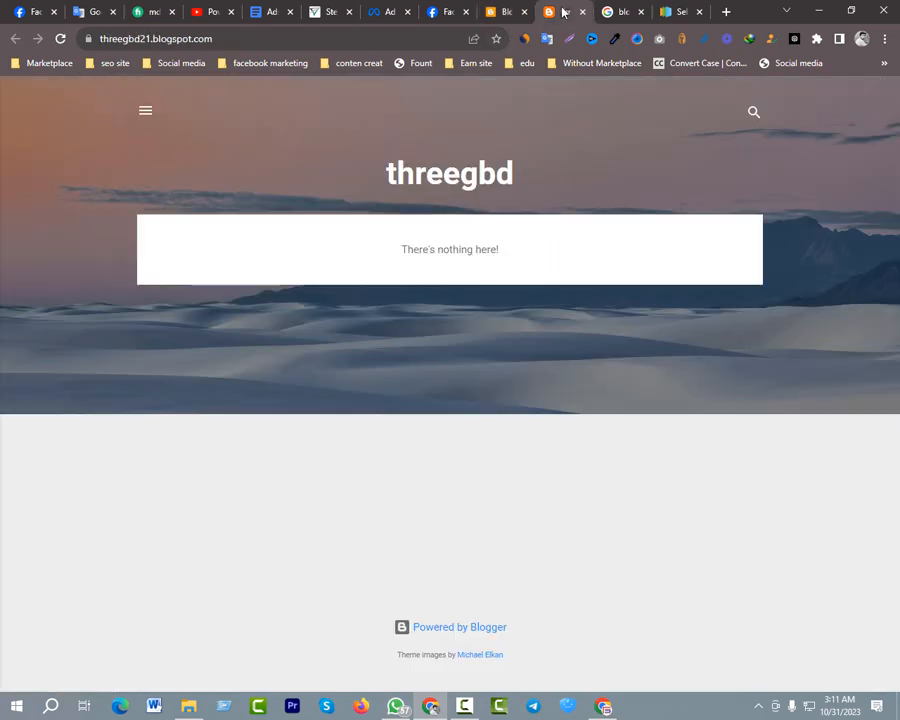
# Restore the threegbd blog's theme by uploading the Super Seo XML file from the Super-Seo-Optimised folder
pyautogui.click(505, 14)
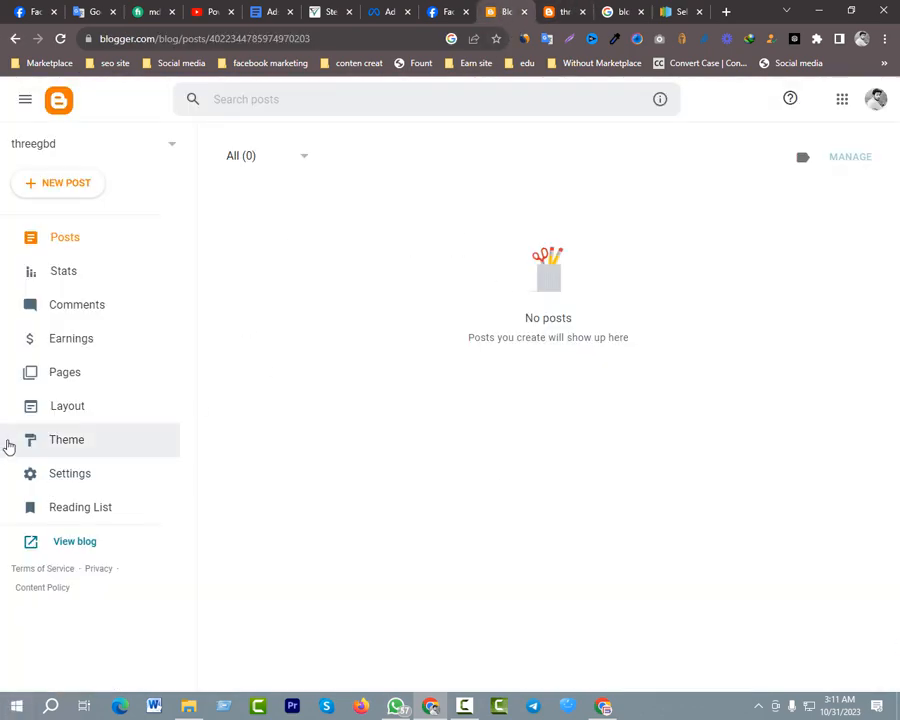
pyautogui.click(98, 442)
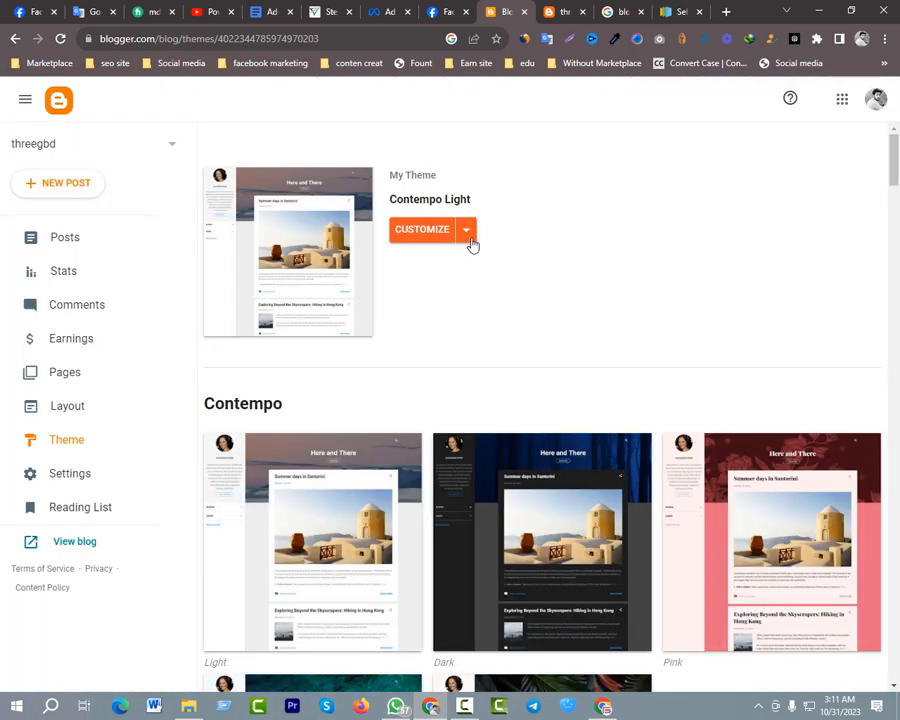
pyautogui.click(466, 232)
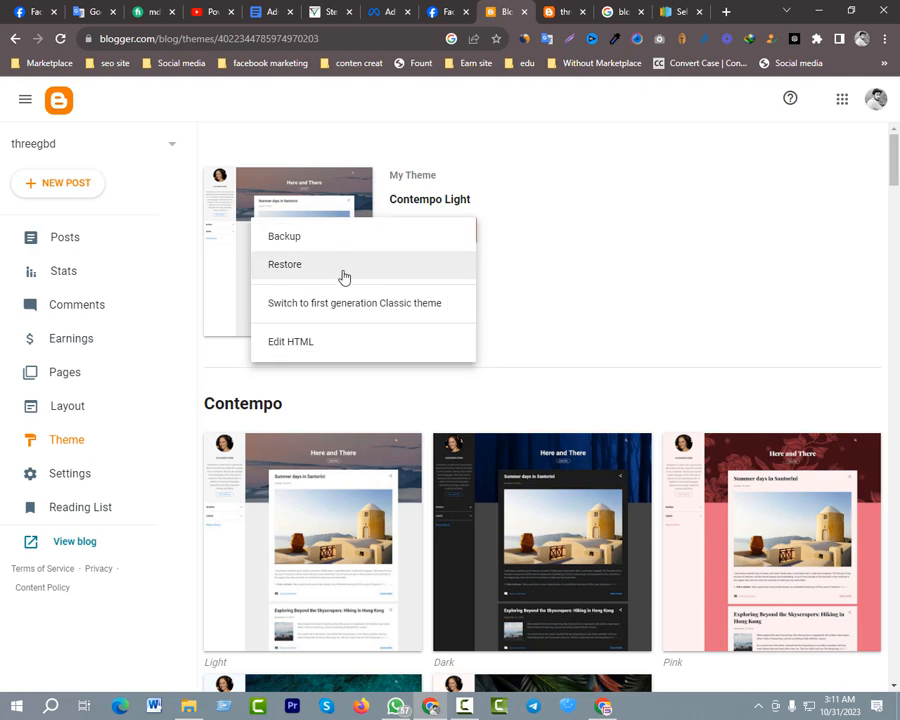
pyautogui.click(311, 278)
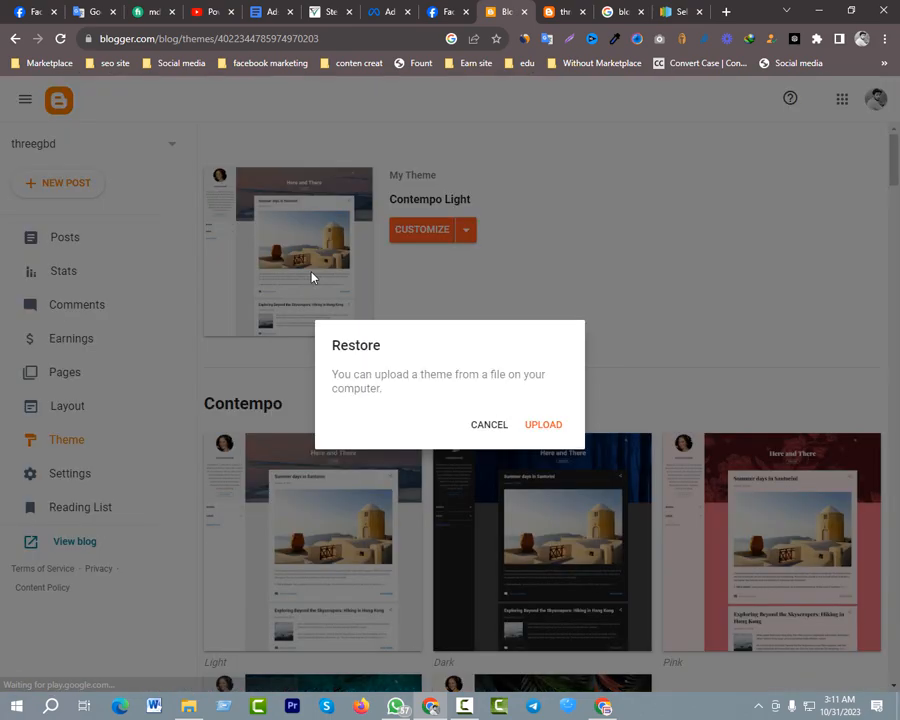
pyautogui.click(545, 426)
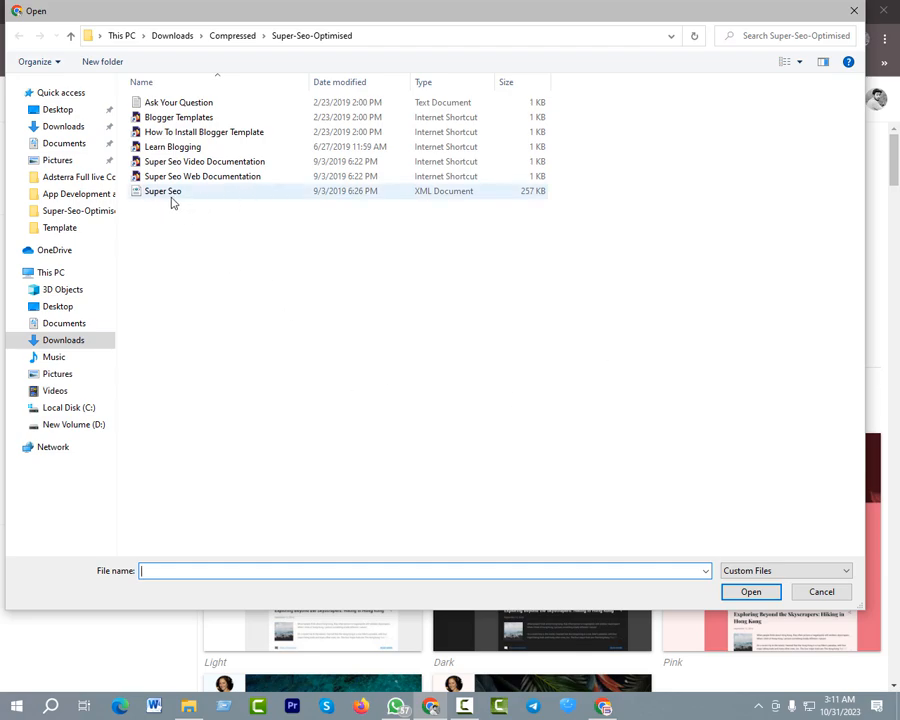
pyautogui.doubleClick(332, 198)
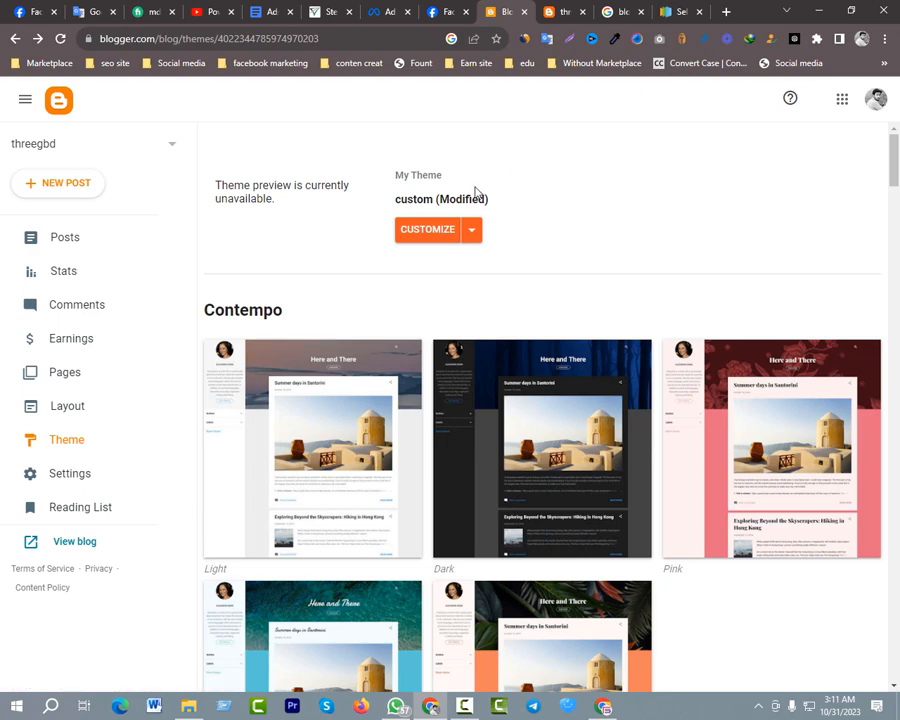
# Reload the live threegbd blog and examine the new theme's header, main menu, sidebar and footer
pyautogui.click(558, 10)
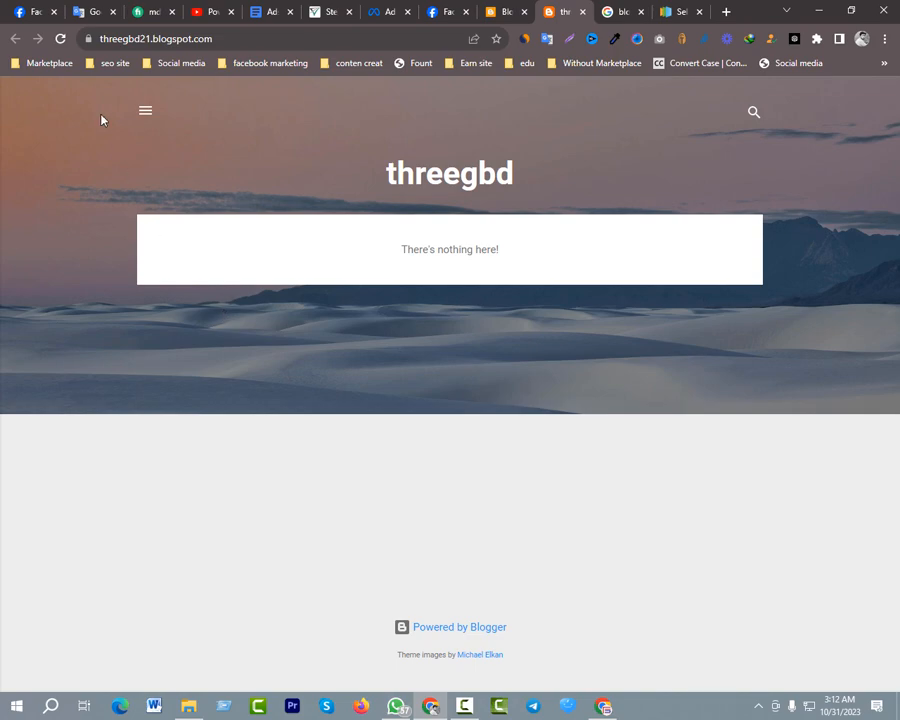
pyautogui.click(61, 40)
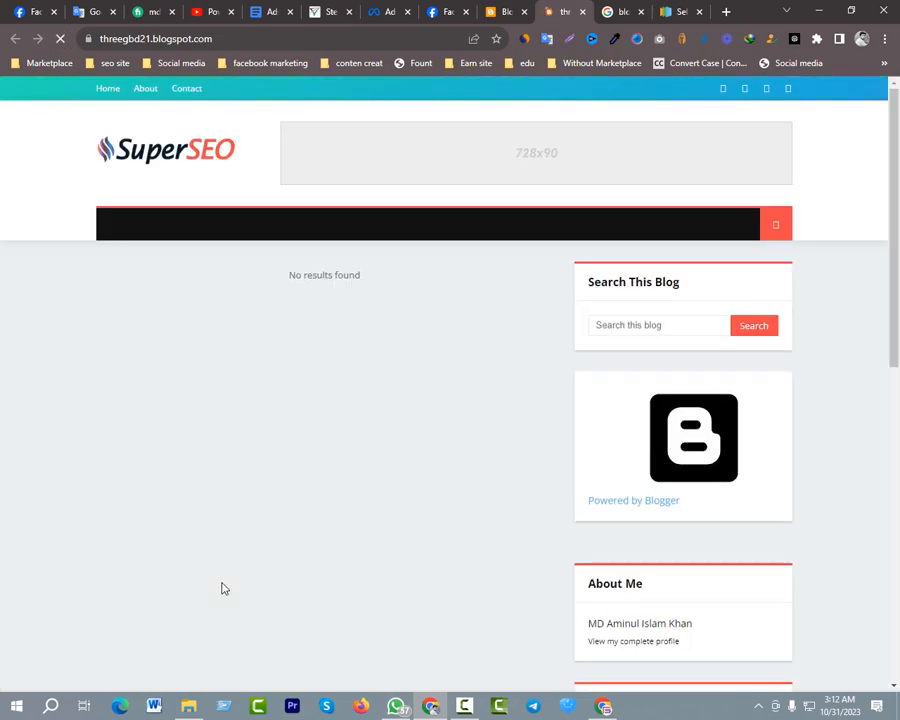
pyautogui.scroll(-5, 320, 545)
pyautogui.scroll(7, 335, 532)
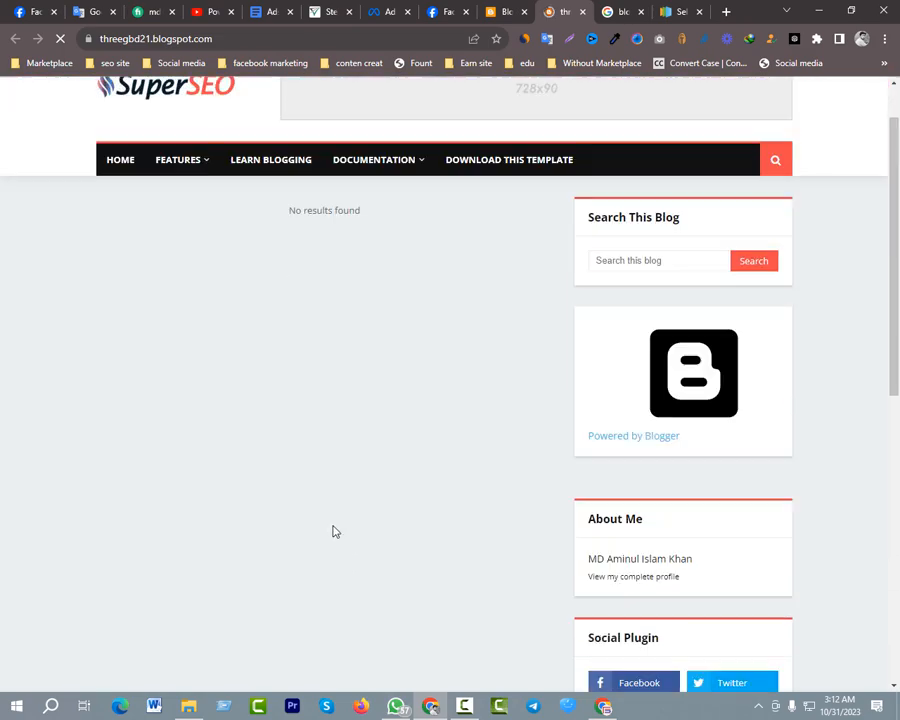
pyautogui.scroll(-9, 335, 532)
pyautogui.scroll(9, 336, 532)
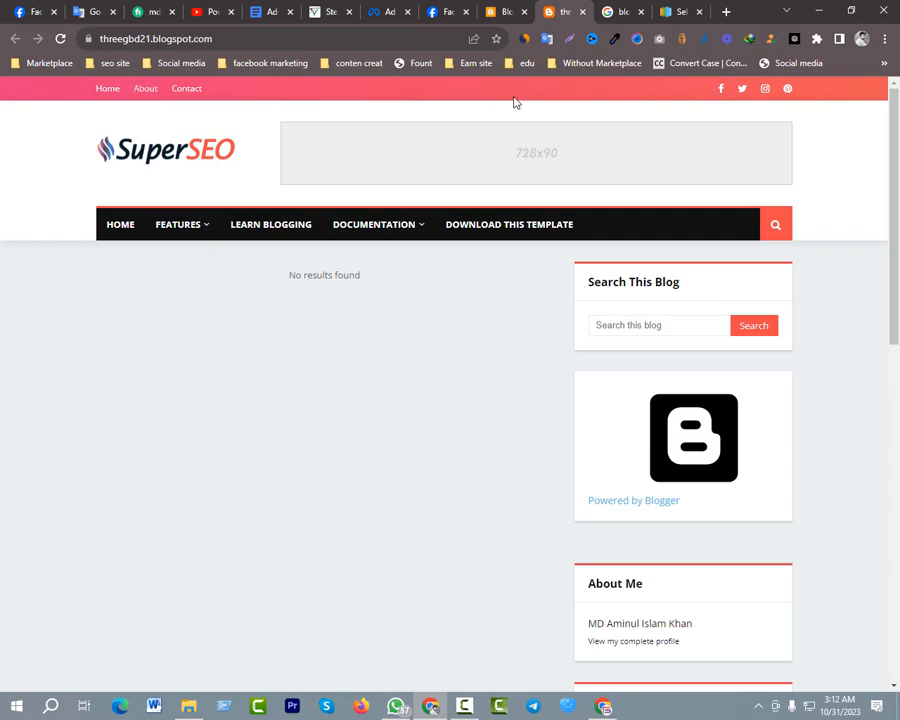
pyautogui.scroll(-8, 279, 585)
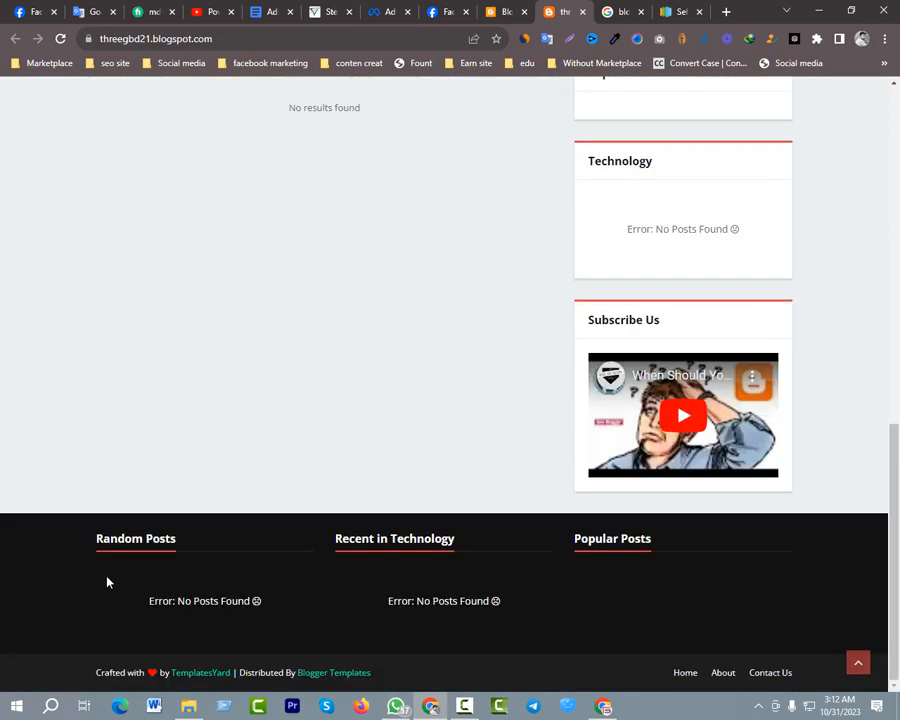
pyautogui.scroll(10, 430, 492)
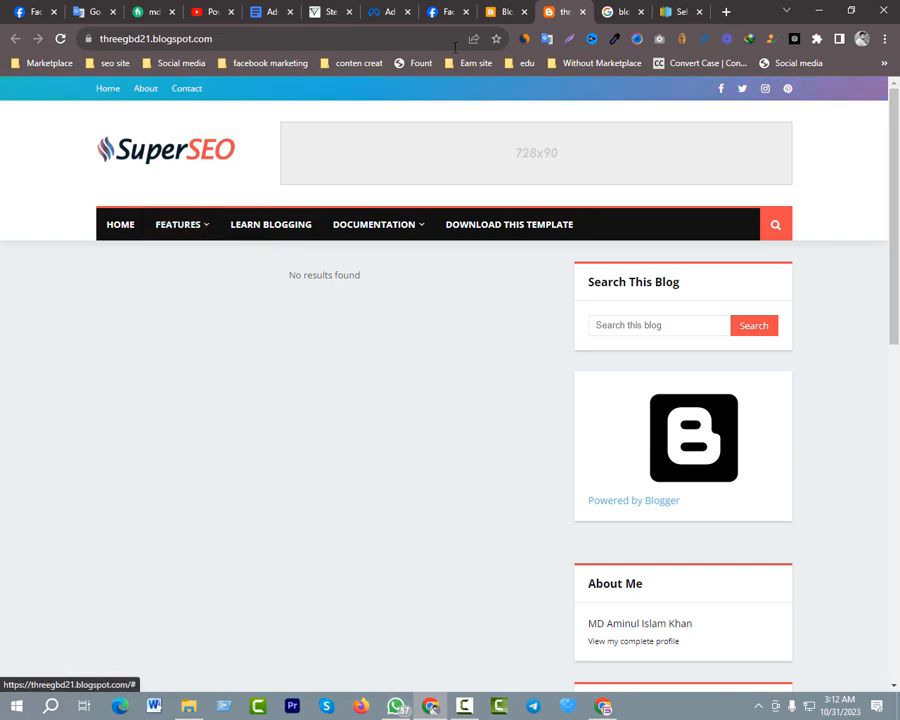
# Return to the Blogger dashboard and open the threegbd blog's layout page
pyautogui.click(500, 11)
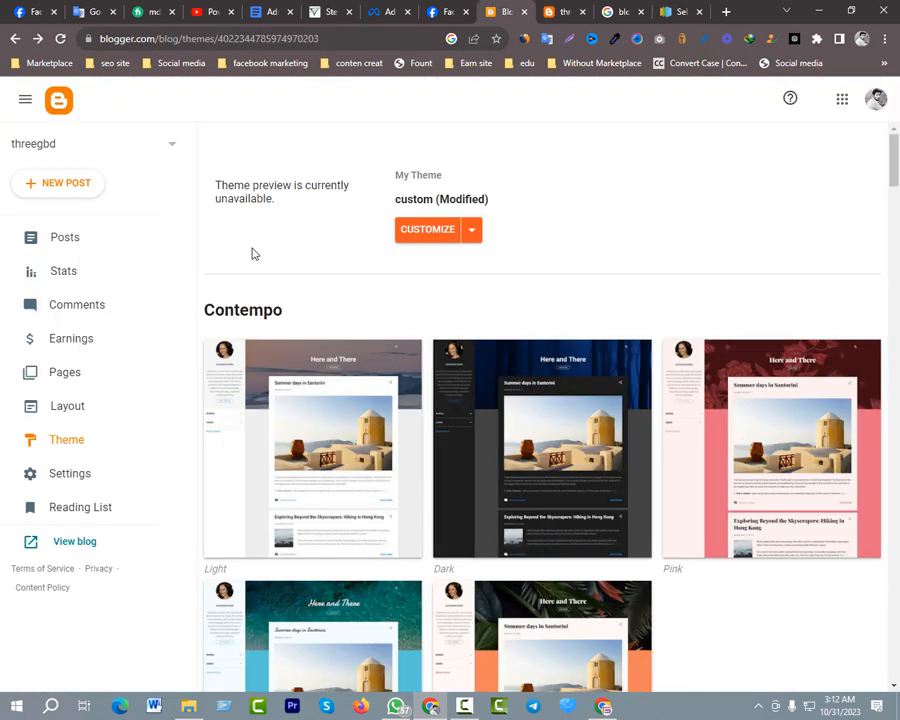
pyautogui.click(65, 405)
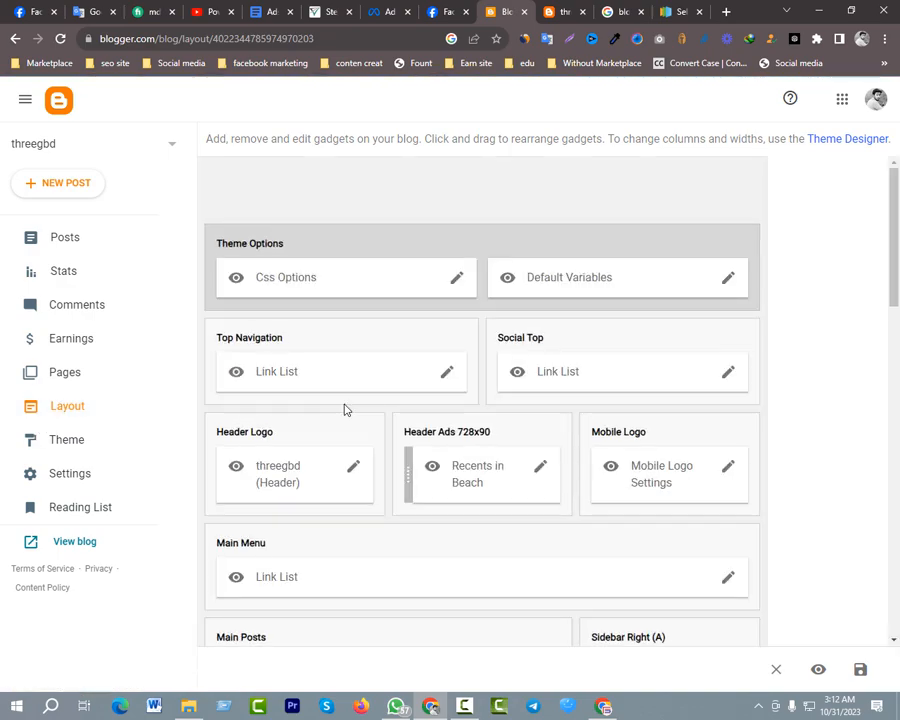
# Compare the live threegbd blog's header, sidebar and footer with the gadget sections on its Blogger layout page
pyautogui.hotkey('ctrl', 'Tab')
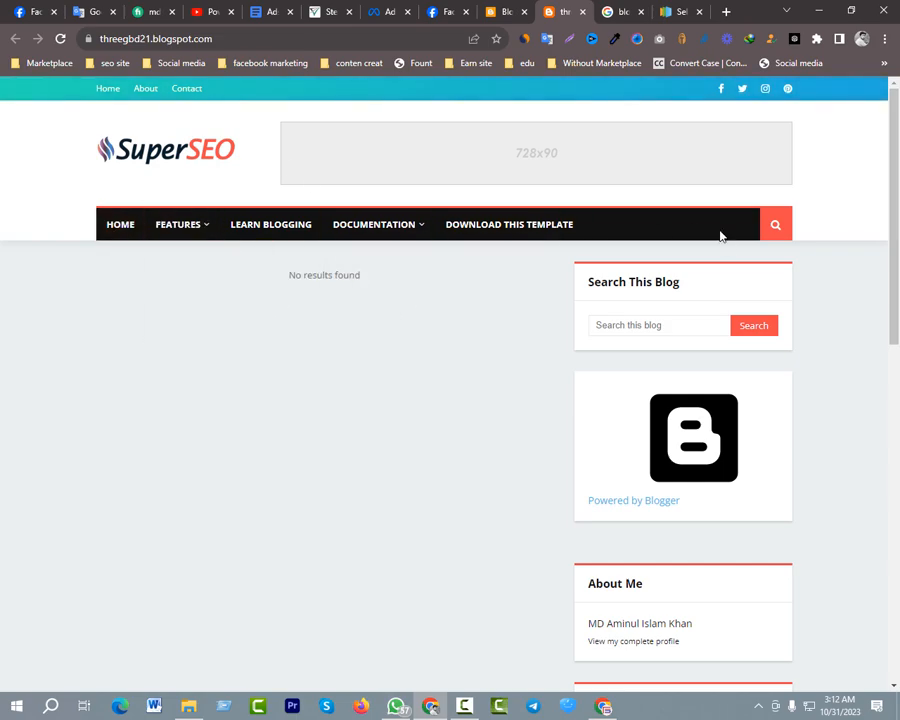
pyautogui.scroll(-4, 646, 350)
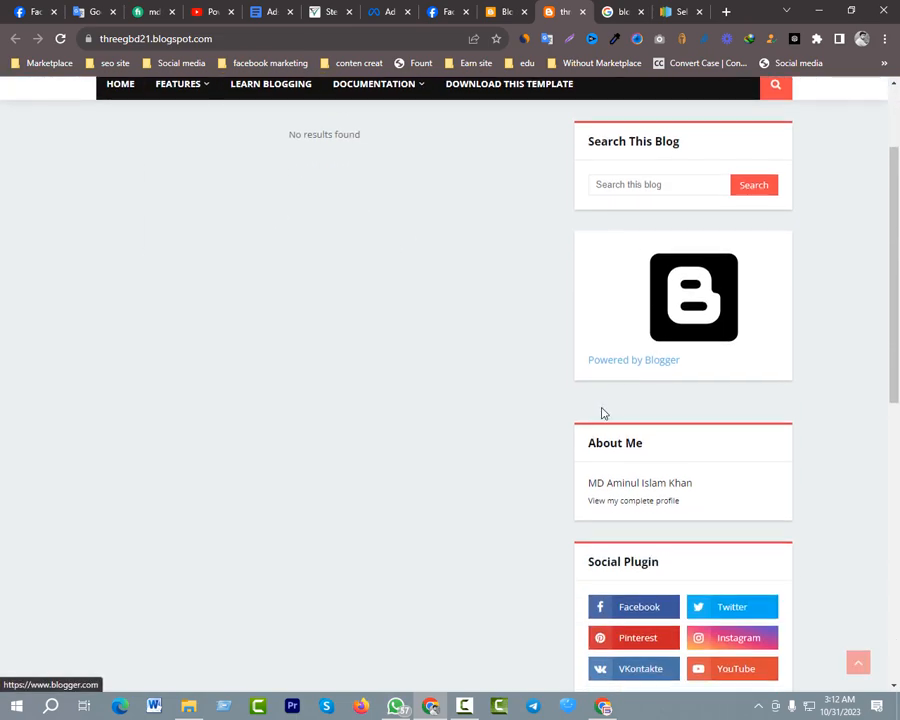
pyautogui.scroll(-5, 679, 453)
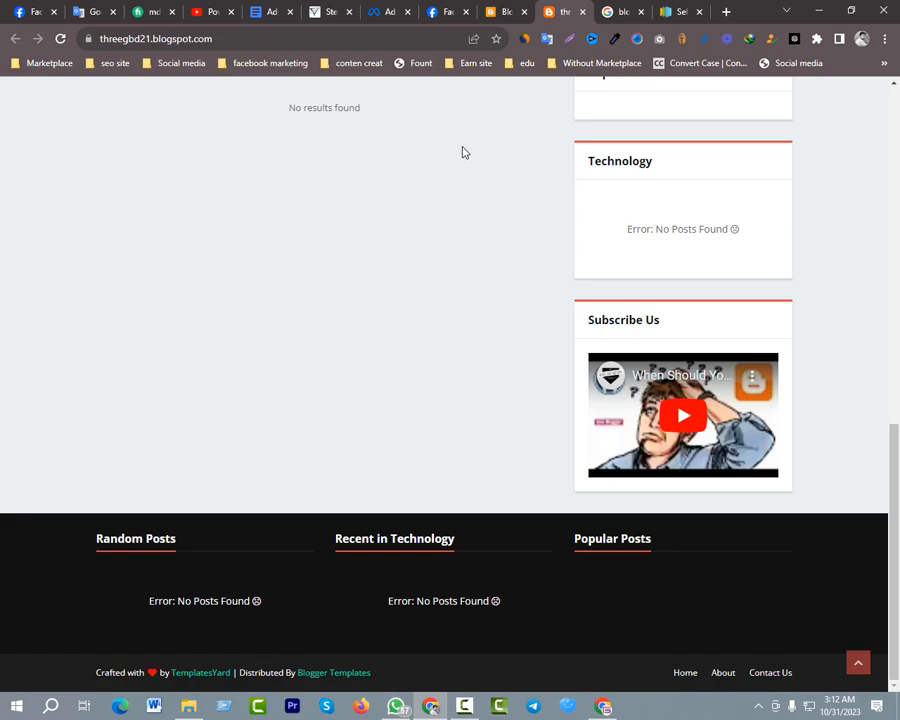
pyautogui.click(499, 11)
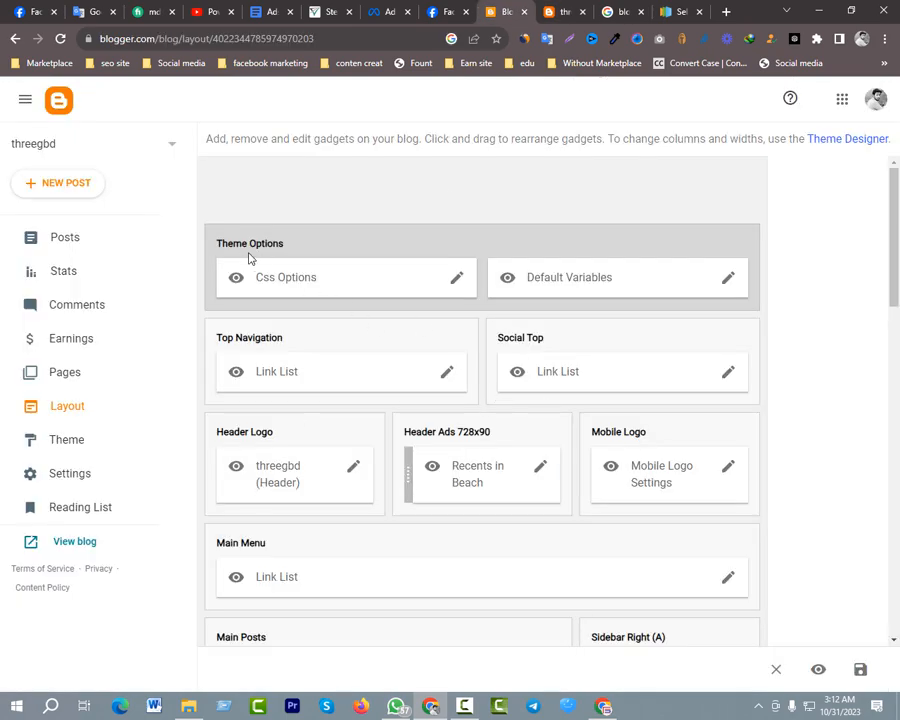
pyautogui.scroll(-2, 378, 275)
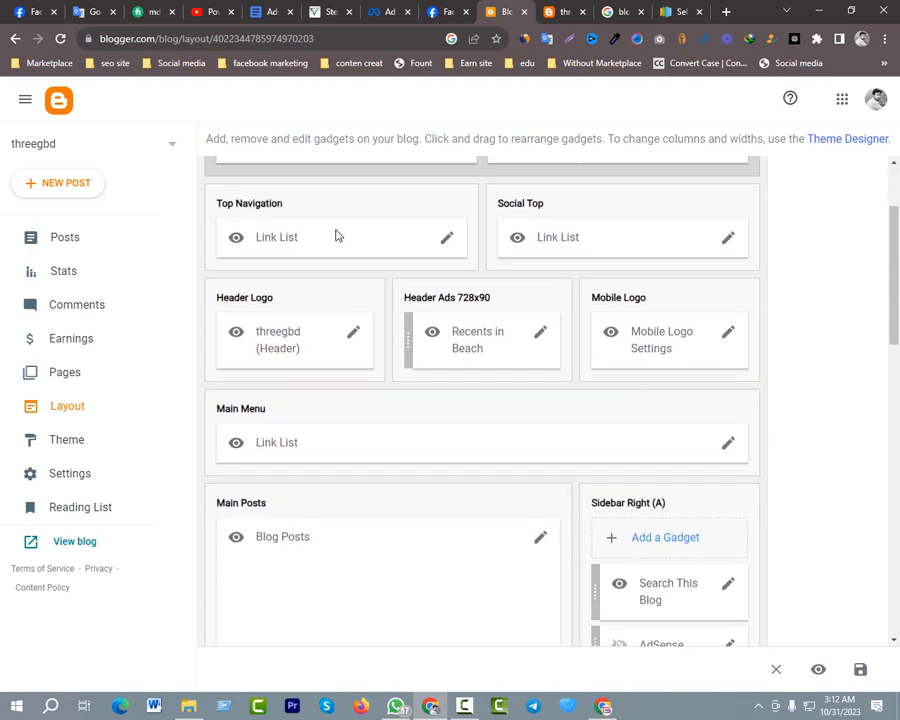
pyautogui.scroll(2, 295, 266)
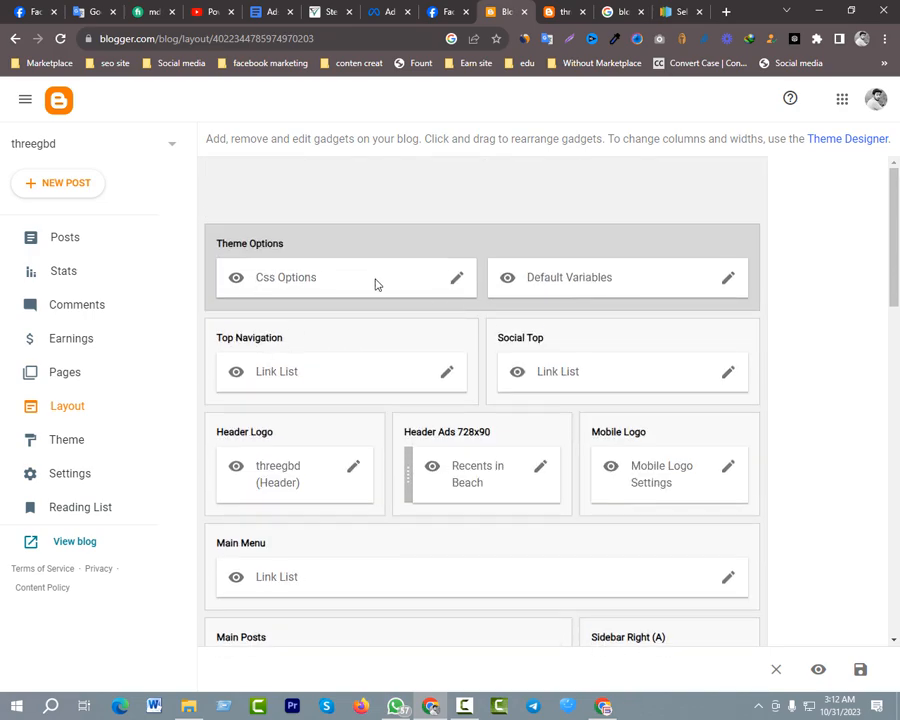
# Inspect the Css Options and Default Variables gadgets under Theme Options, closing each without saving
pyautogui.click(456, 280)
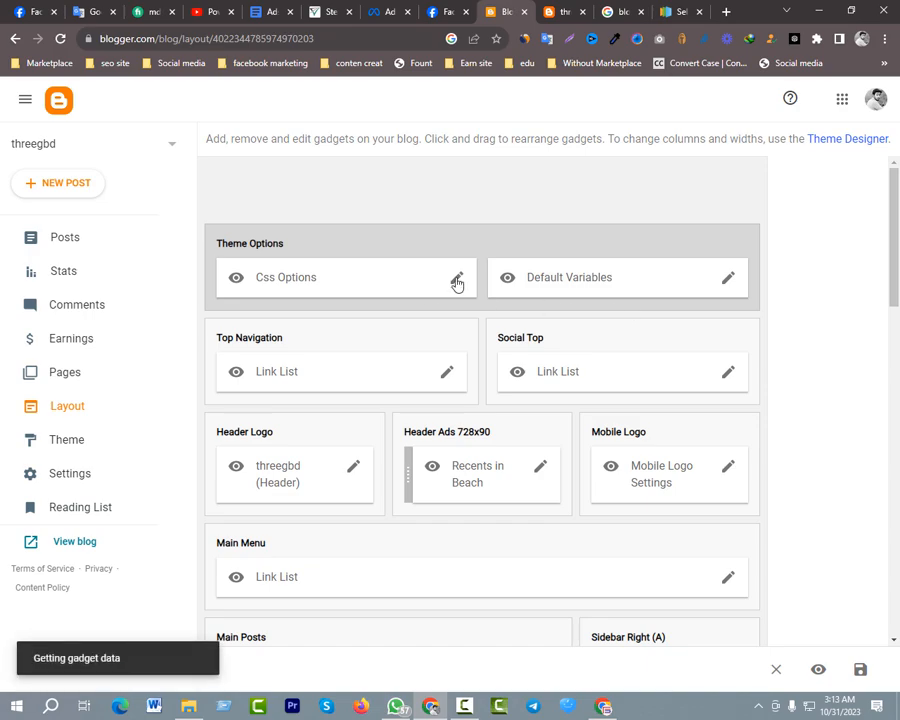
pyautogui.scroll(-1, 470, 340)
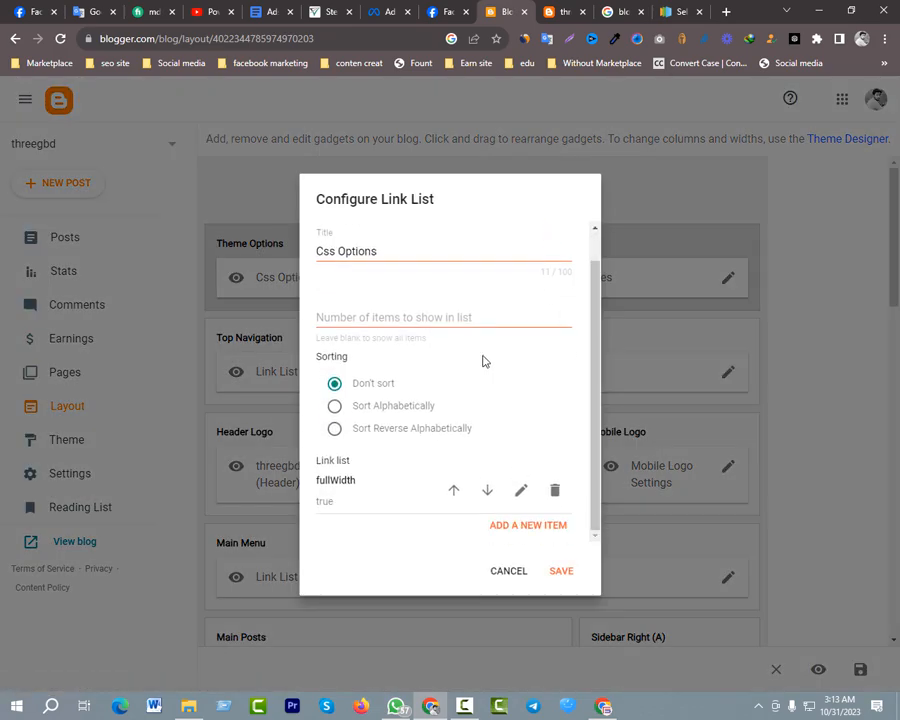
pyautogui.click(510, 572)
pyautogui.click(729, 279)
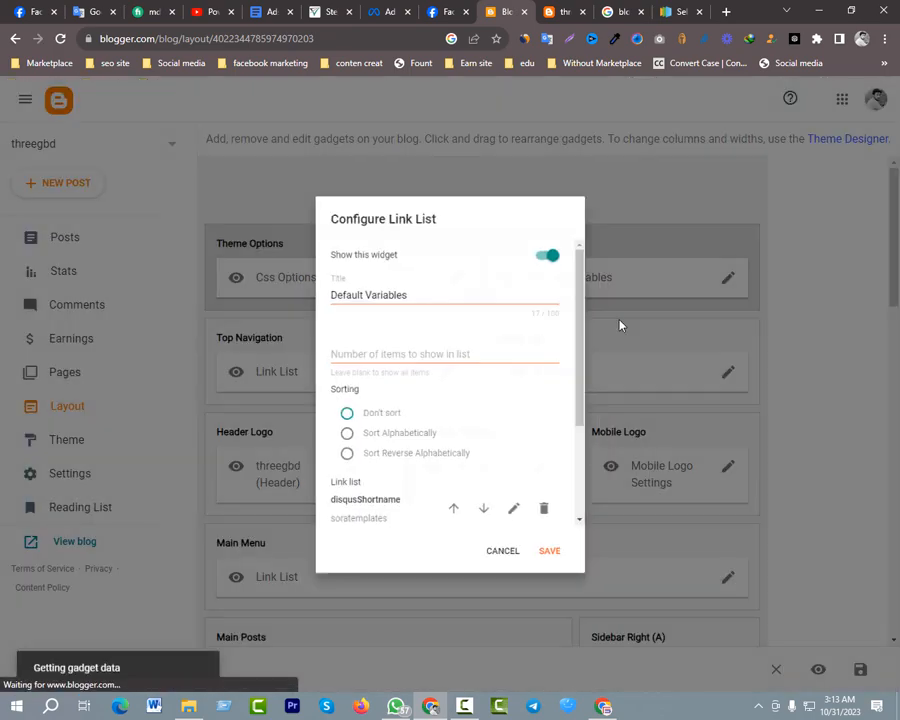
pyautogui.scroll(-3, 422, 368)
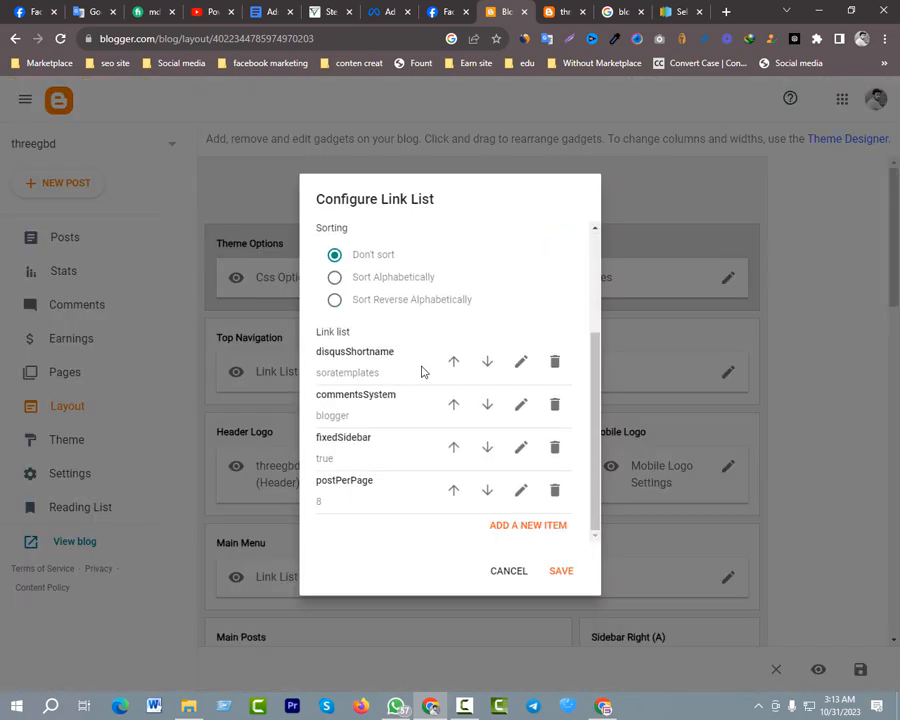
pyautogui.click(505, 572)
pyautogui.scroll(-2, 370, 374)
pyautogui.scroll(2, 375, 367)
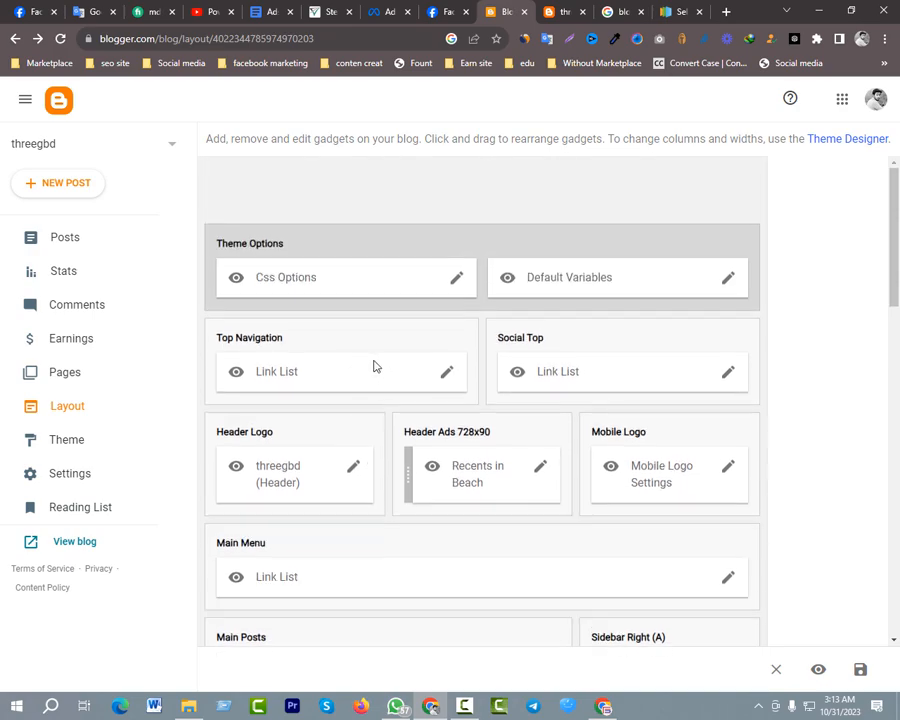
# Remove the SuperSEO logo from the Header Logo gadget by clearing its image URL, and save the gadget
pyautogui.scroll(-1, 380, 383)
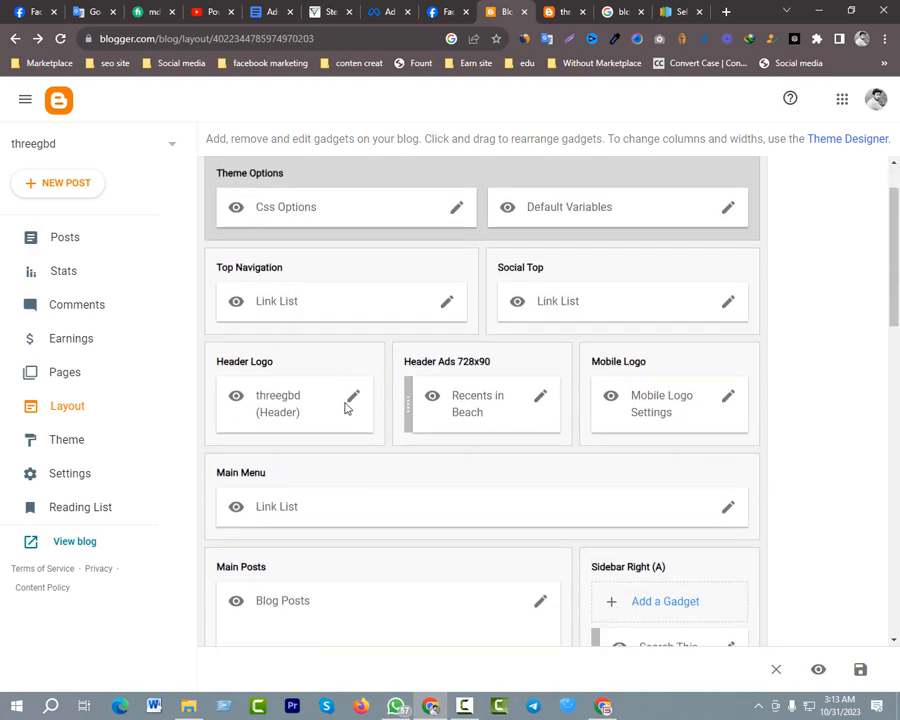
pyautogui.click(352, 397)
pyautogui.scroll(-2, 395, 380)
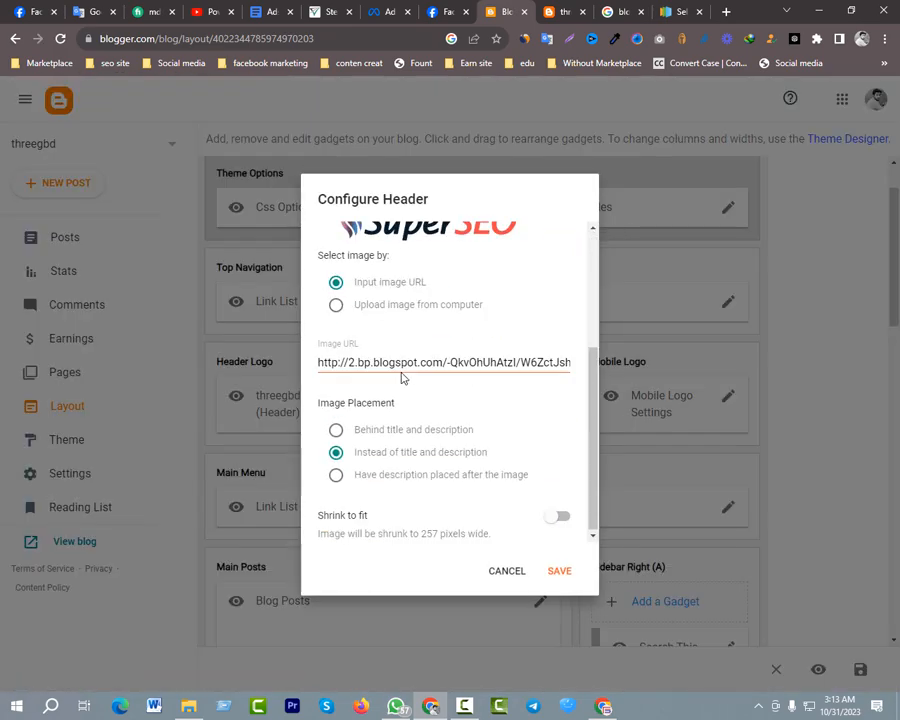
pyautogui.scroll(3, 402, 420)
pyautogui.scroll(-2, 400, 435)
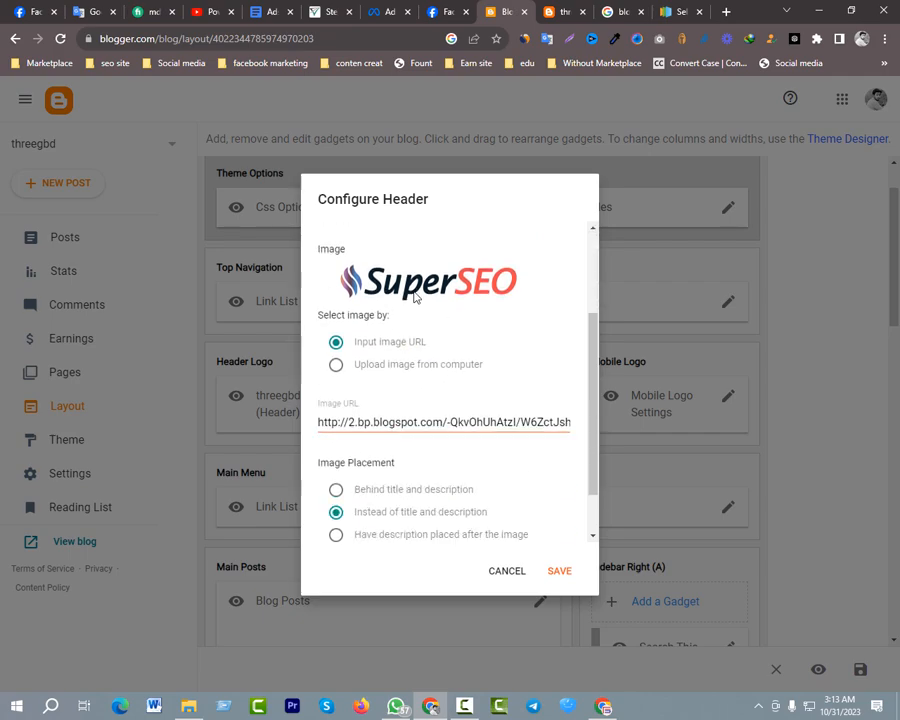
pyautogui.moveTo(415, 297)
pyautogui.tripleClick(371, 422)
pyautogui.press('BackSpace')
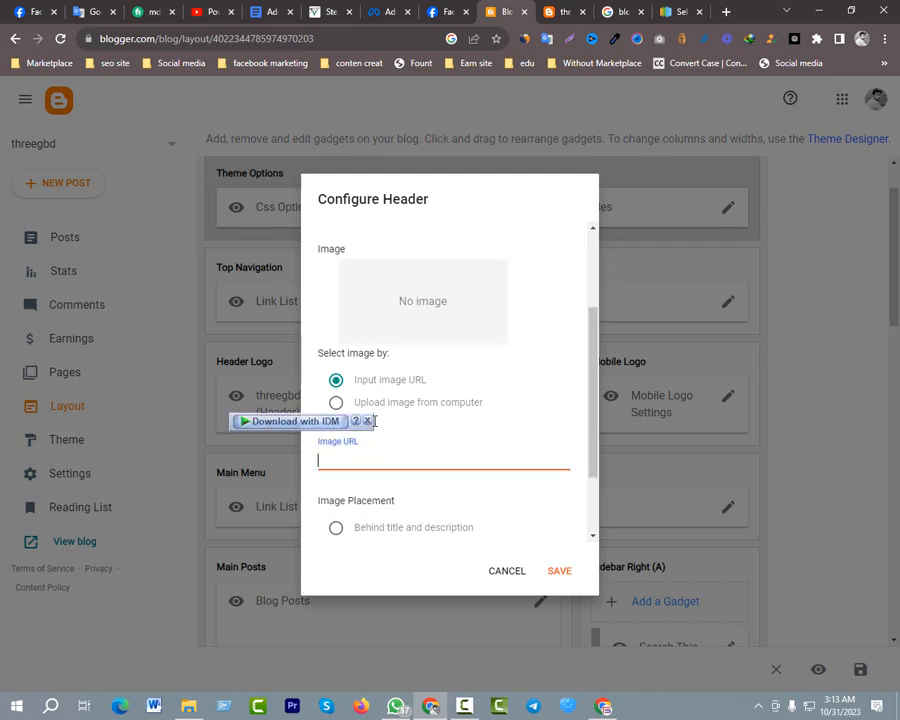
pyautogui.scroll(-1, 496, 460)
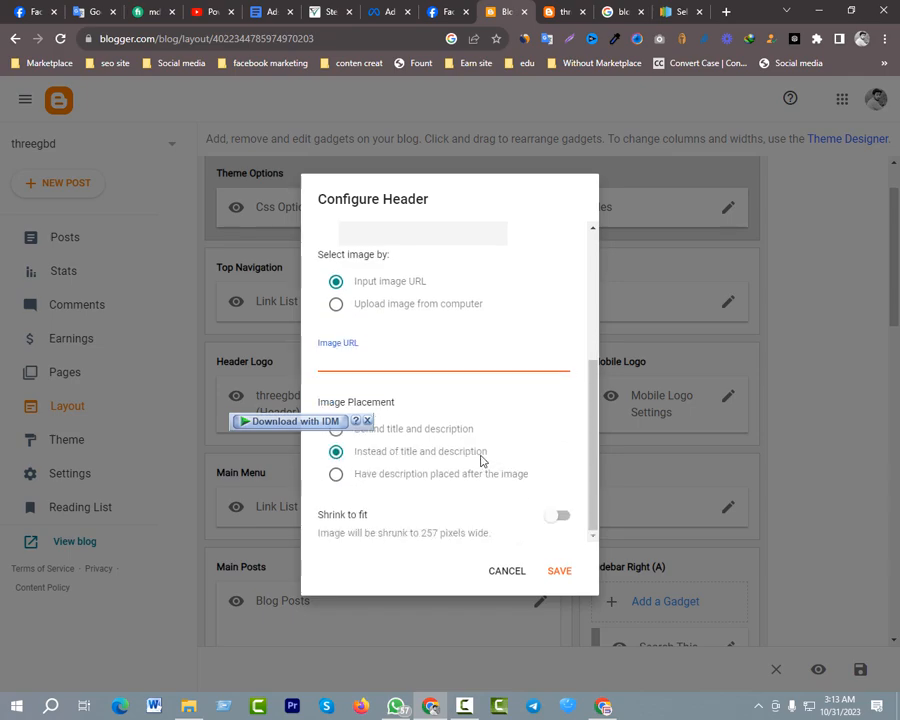
pyautogui.click(560, 572)
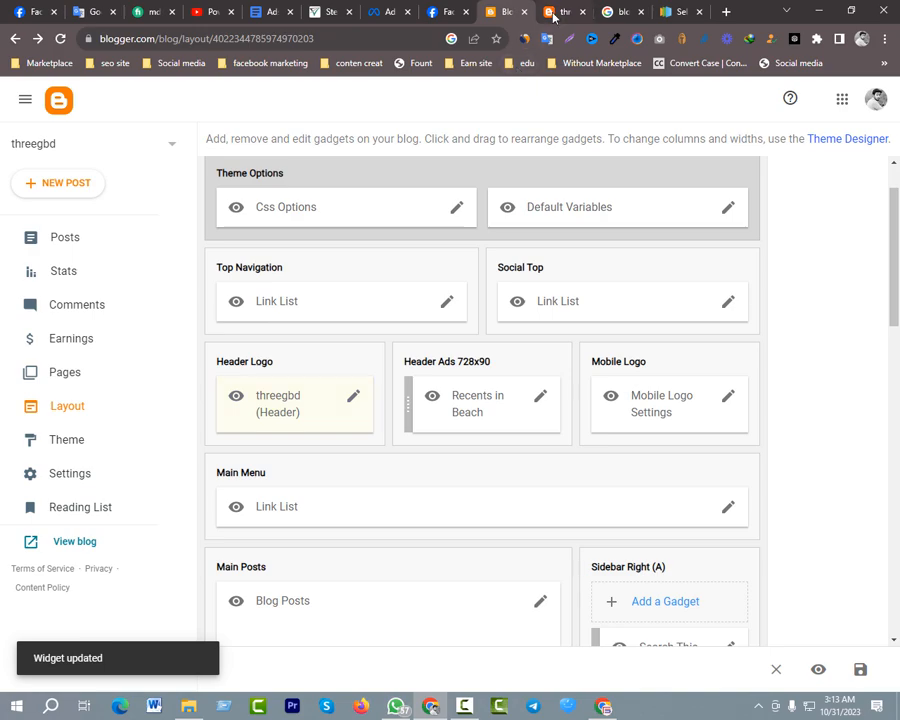
# Reload the live threegbd blog and review its header title, ad banner, menu and sidebar alongside the layout page
pyautogui.hotkey('ctrl', 'Tab')
pyautogui.press('F5')
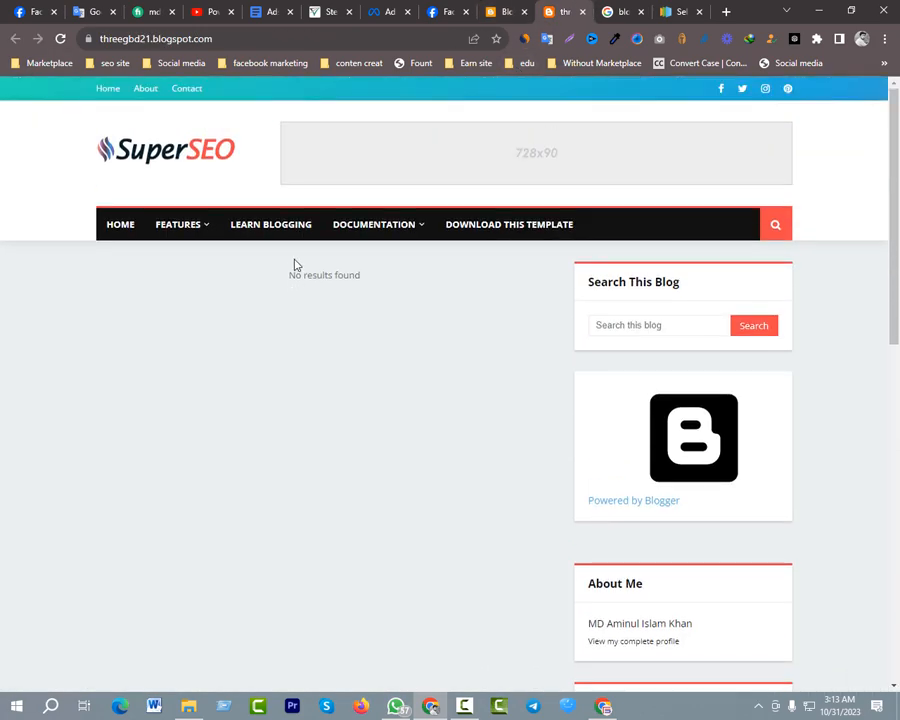
pyautogui.click(60, 38)
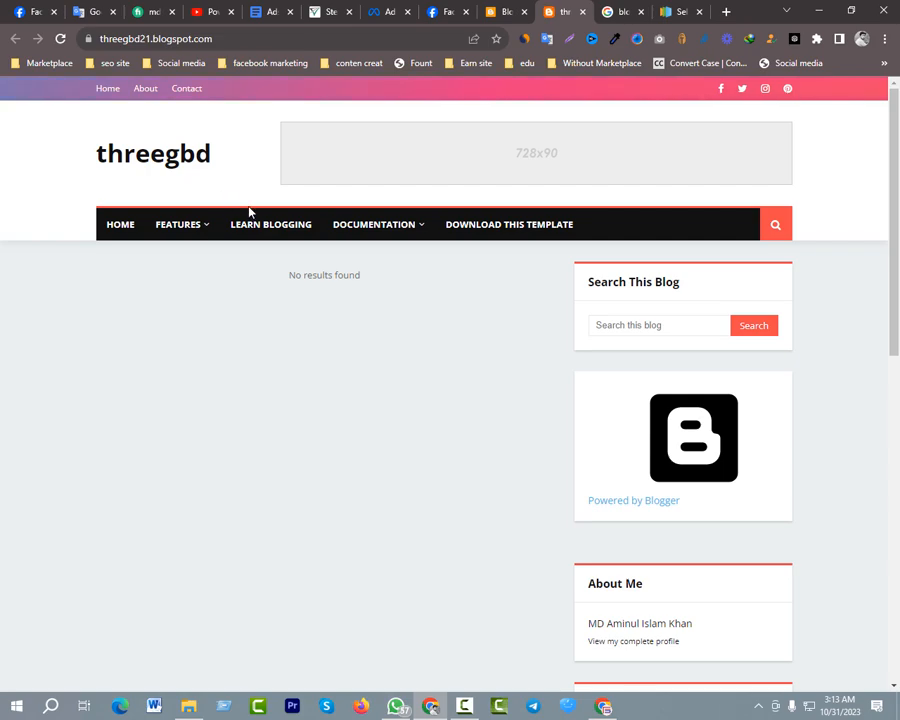
pyautogui.scroll(-1, 213, 214)
pyautogui.scroll(1, 213, 214)
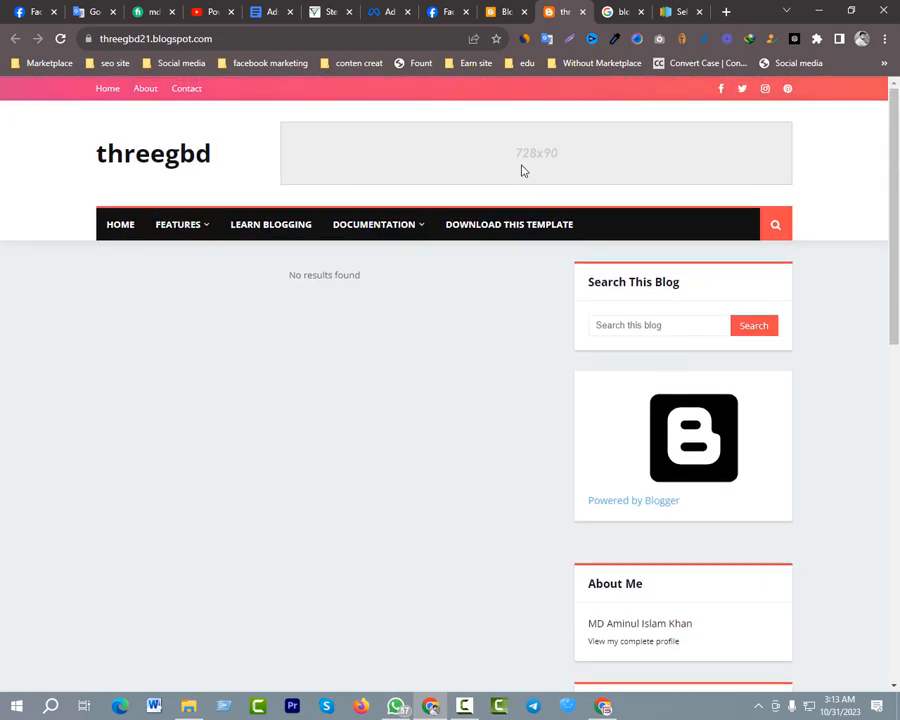
pyautogui.moveTo(517, 169); pyautogui.dragTo(501, 386)
pyautogui.moveTo(560, 183); pyautogui.dragTo(290, 497)
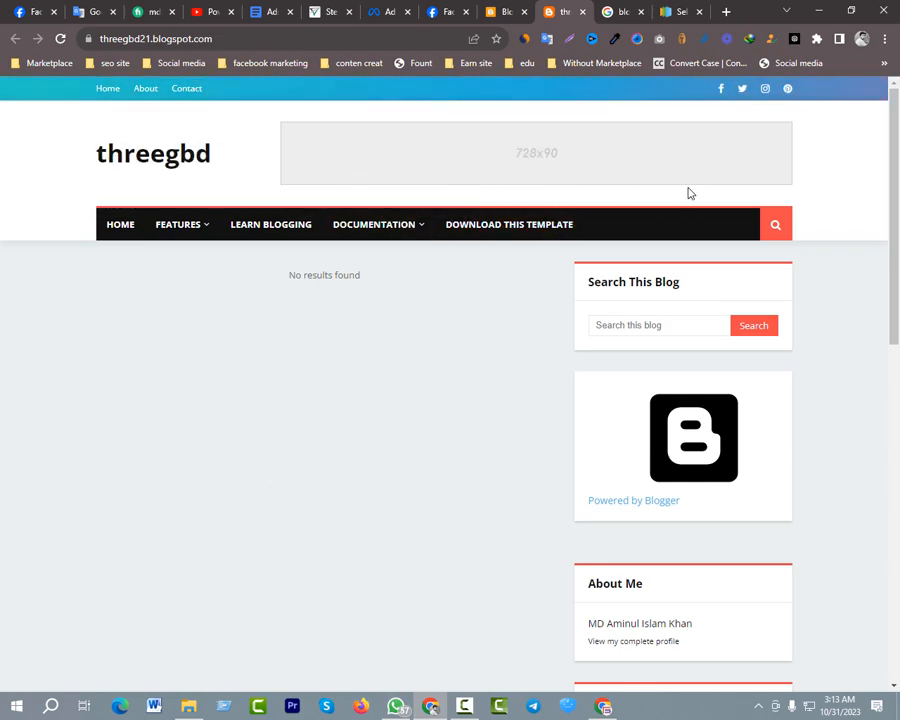
pyautogui.scroll(-2, 376, 226)
pyautogui.scroll(2, 376, 226)
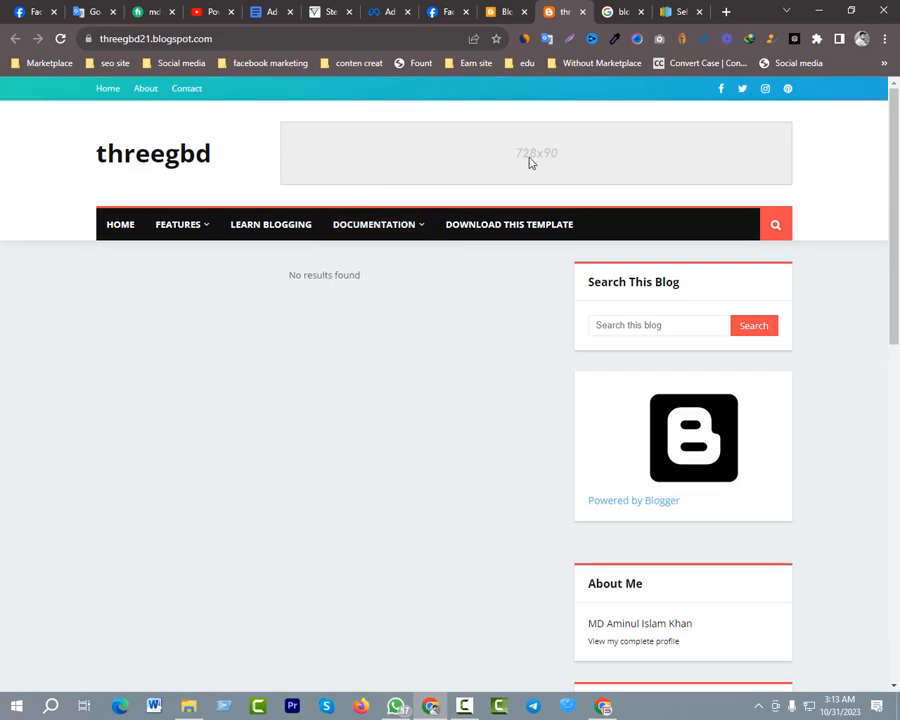
pyautogui.scroll(-8, 519, 163)
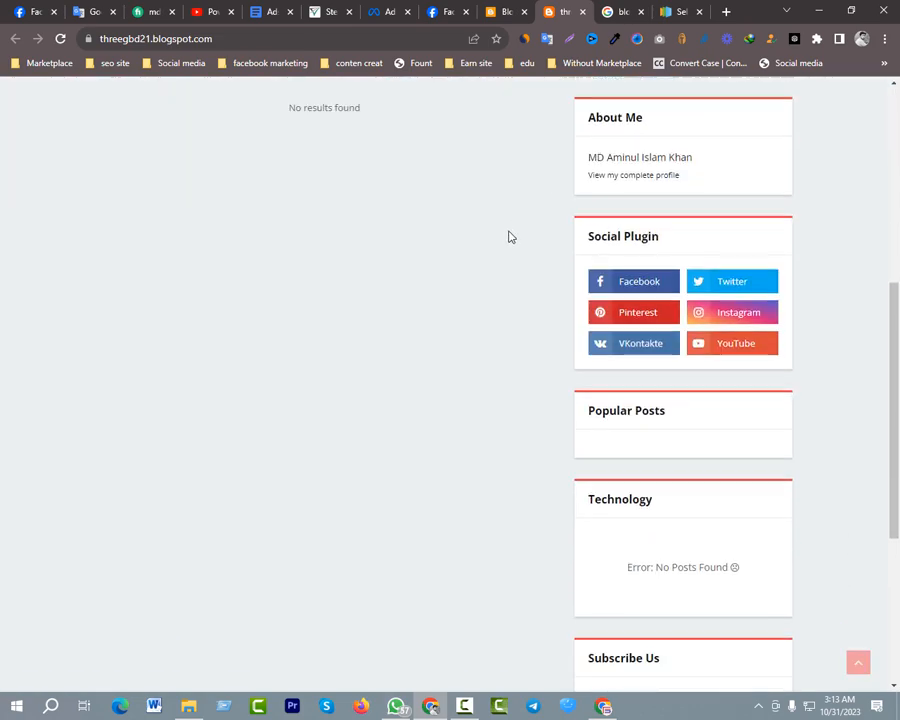
pyautogui.scroll(8, 438, 243)
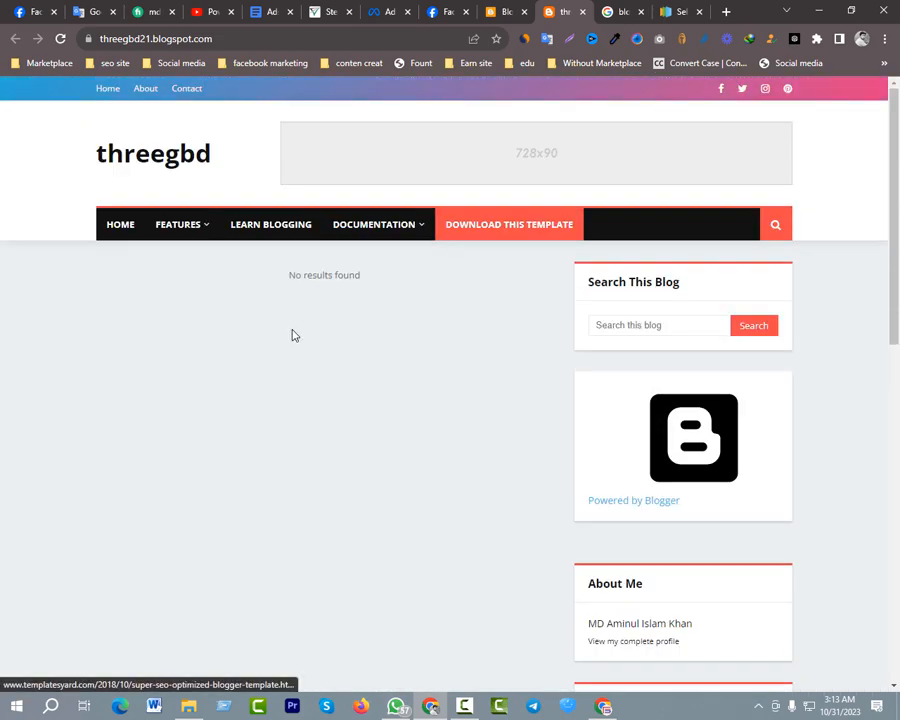
pyautogui.scroll(-2, 312, 387)
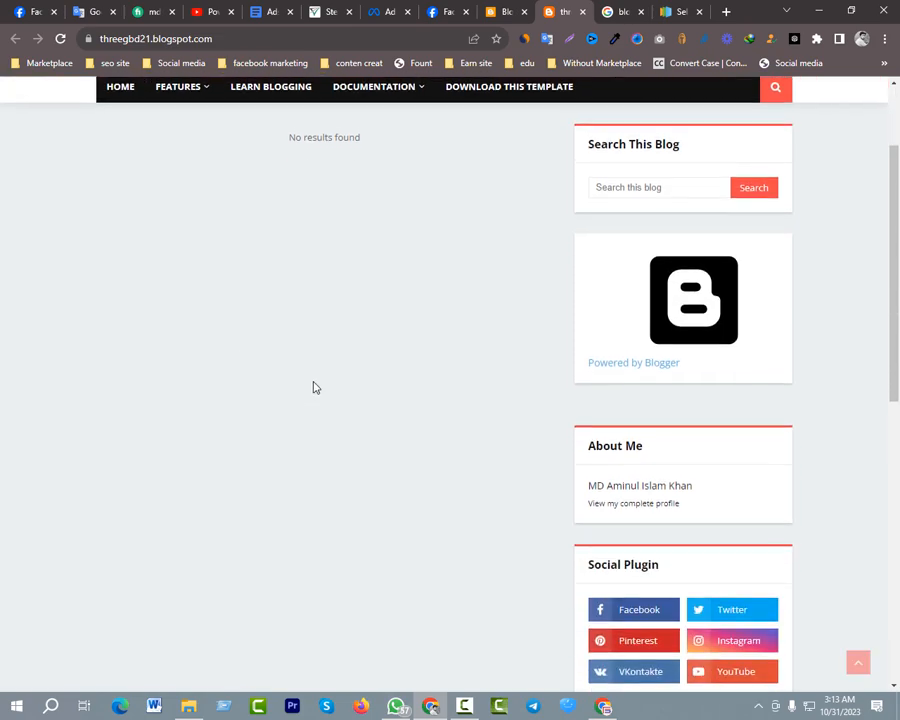
pyautogui.scroll(2, 312, 387)
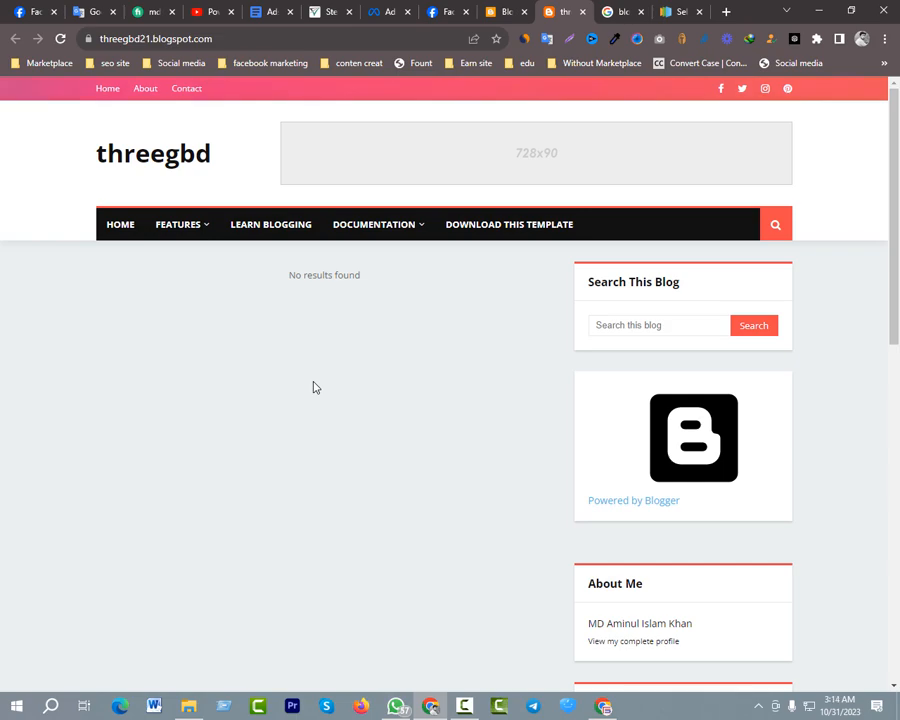
pyautogui.click(506, 13)
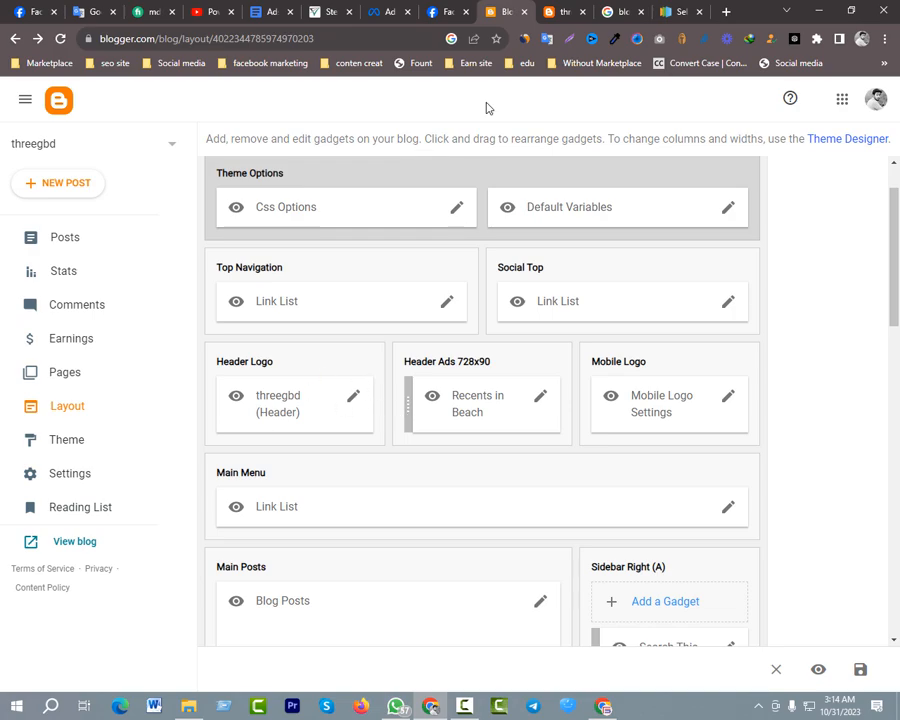
pyautogui.click(563, 13)
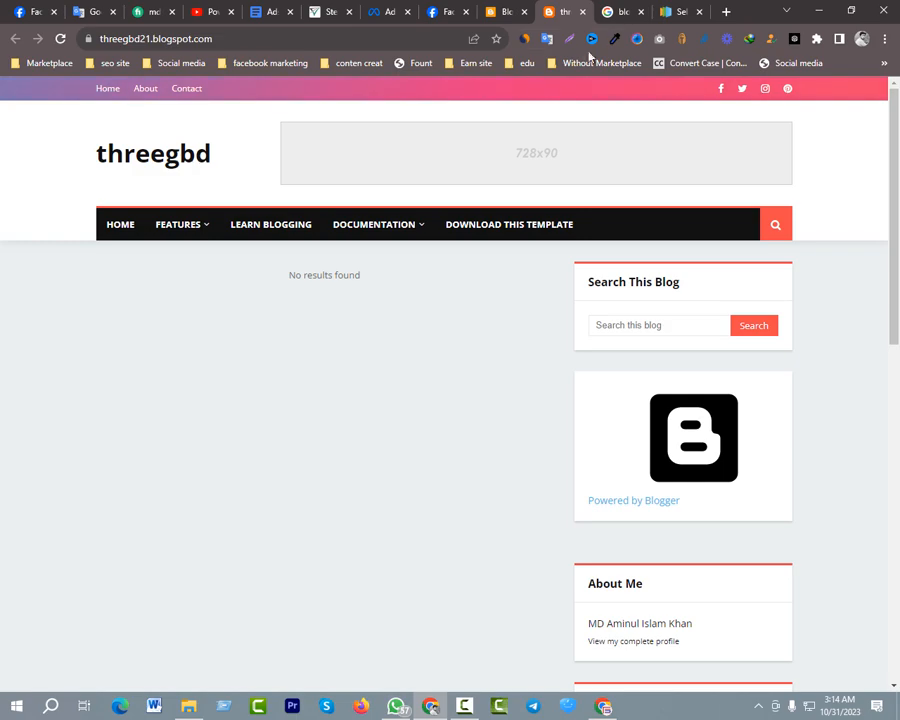
pyautogui.click(506, 12)
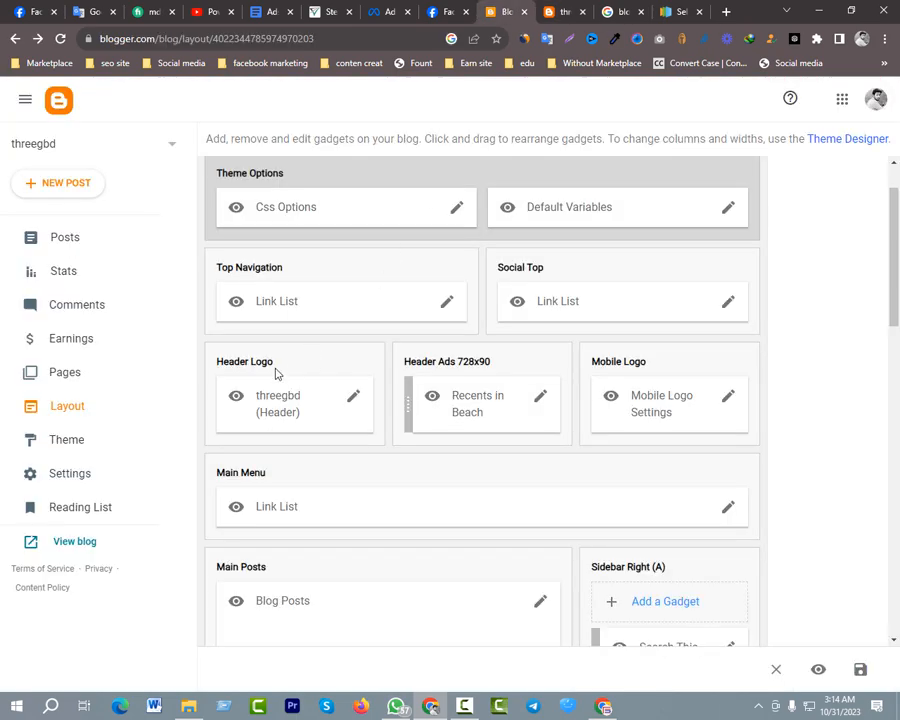
# Open canva.com in a new browser tab
pyautogui.click(726, 11)
pyautogui.click(228, 36)
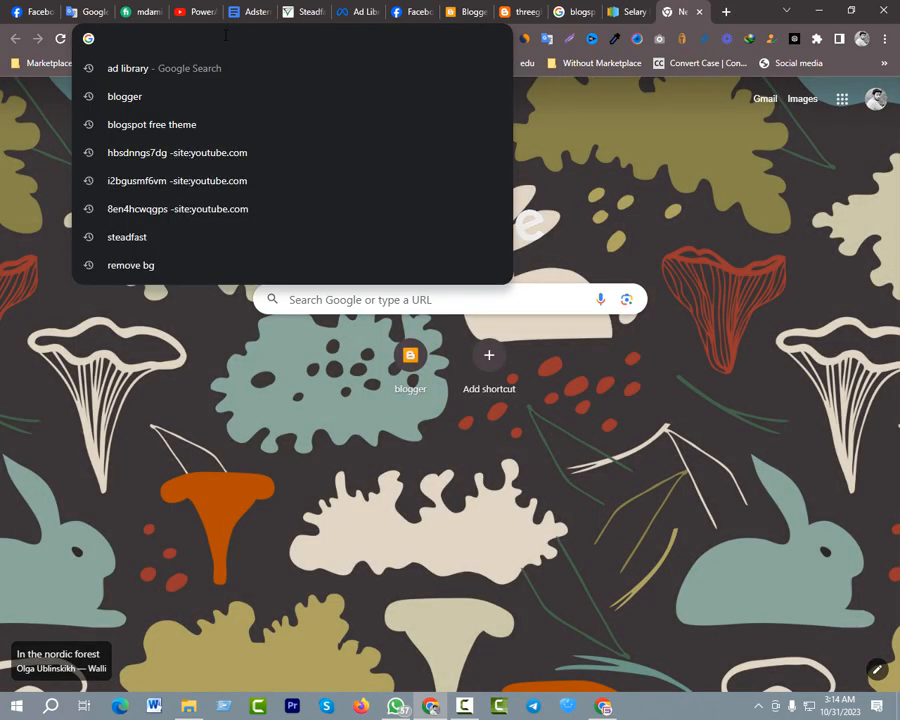
pyautogui.write('c')
pyautogui.press('Return')
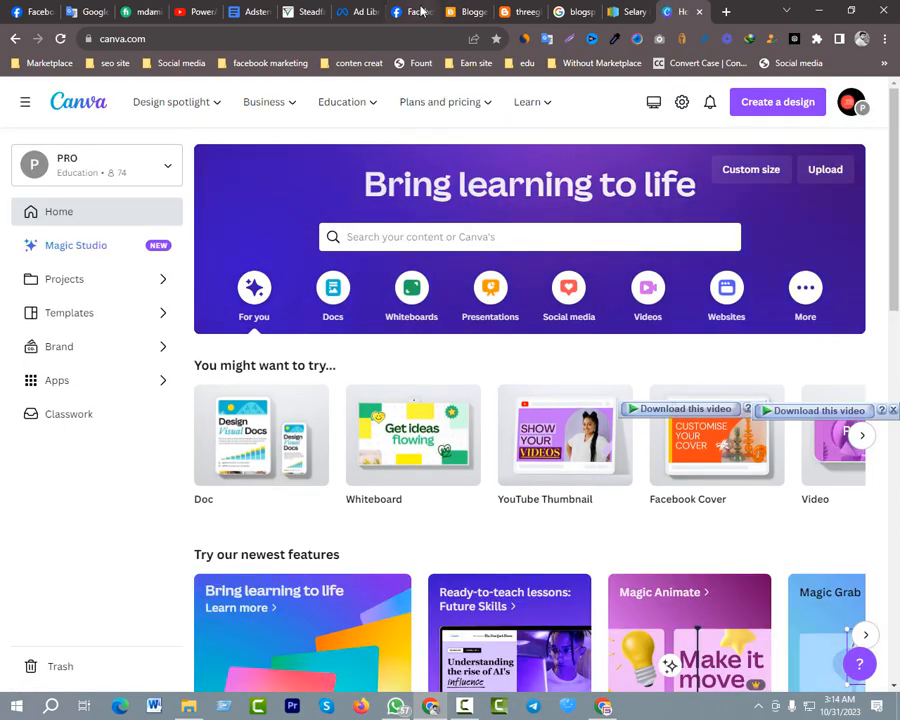
# Return to the live threegbd blog and highlight the text title in its header
pyautogui.click(519, 11)
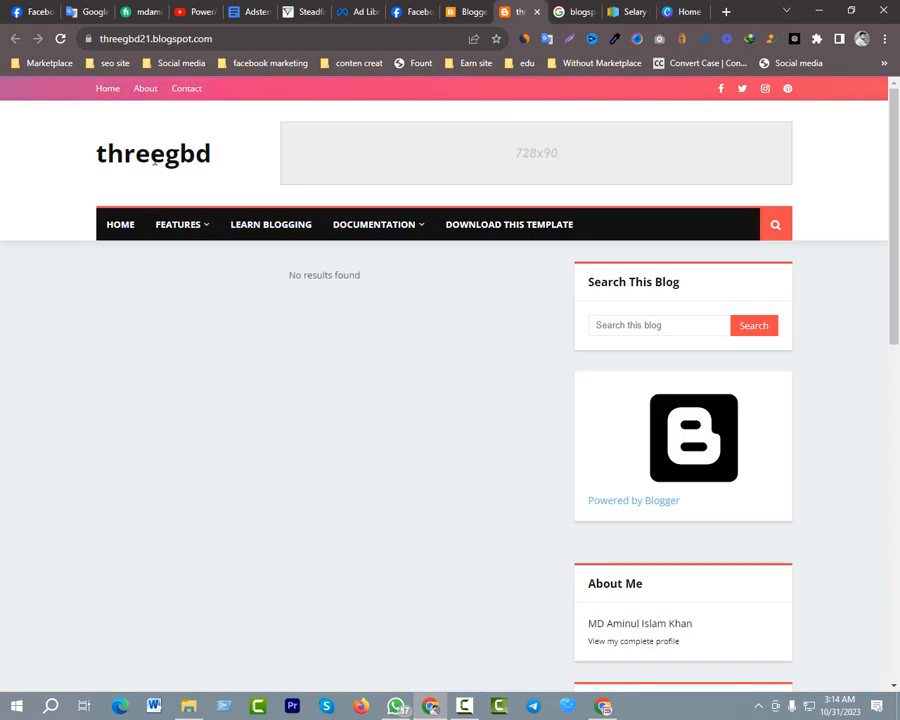
pyautogui.moveTo(178, 155); pyautogui.dragTo(214, 156)
pyautogui.click(93, 157)
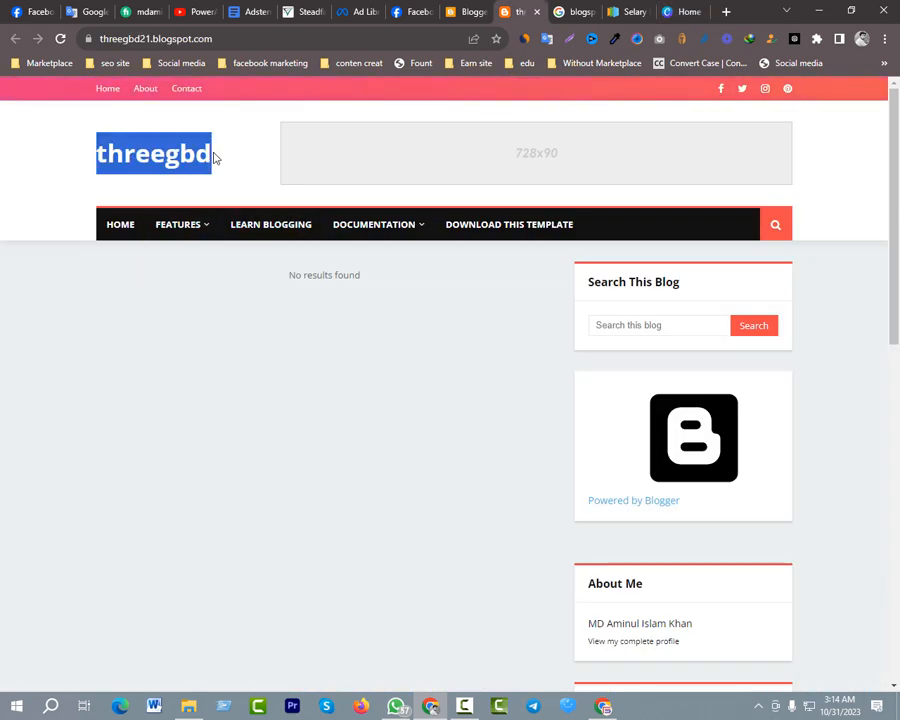
pyautogui.click(214, 155)
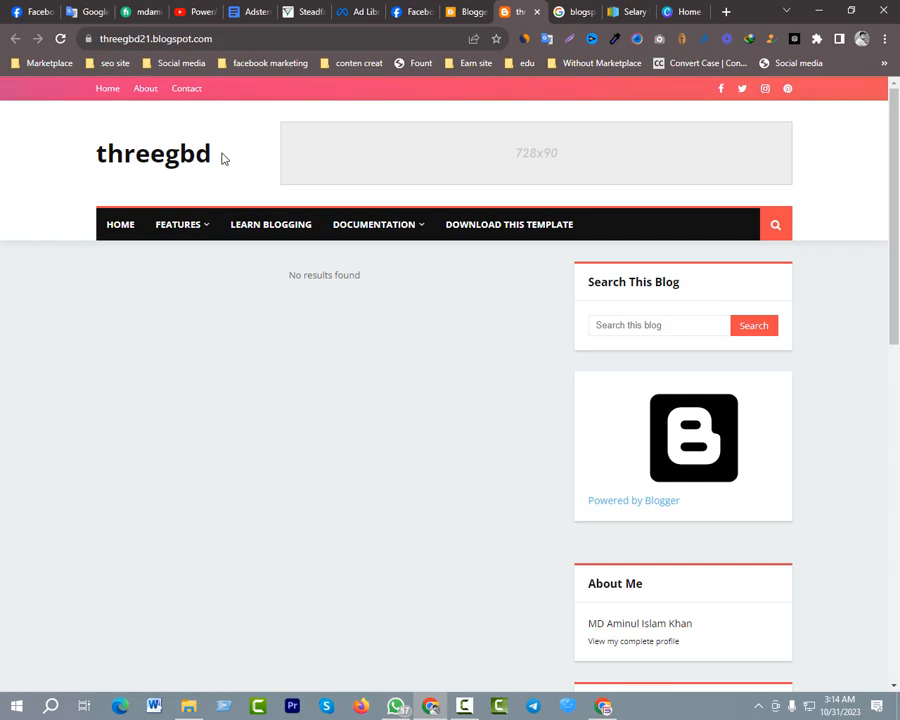
pyautogui.moveTo(97, 155); pyautogui.dragTo(185, 155)
pyautogui.click(172, 153)
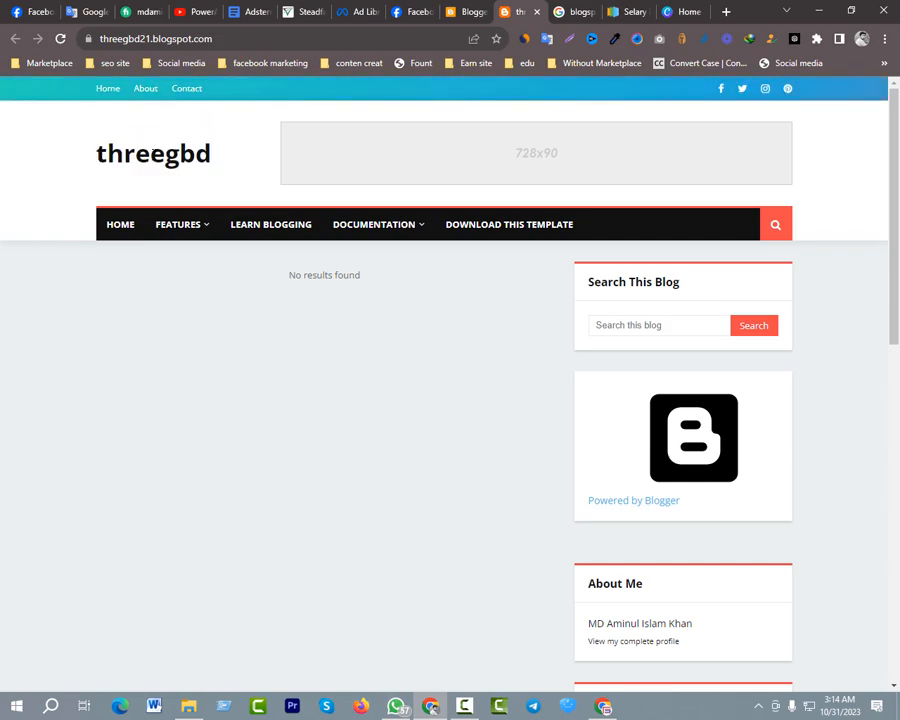
pyautogui.moveTo(97, 155); pyautogui.dragTo(238, 157)
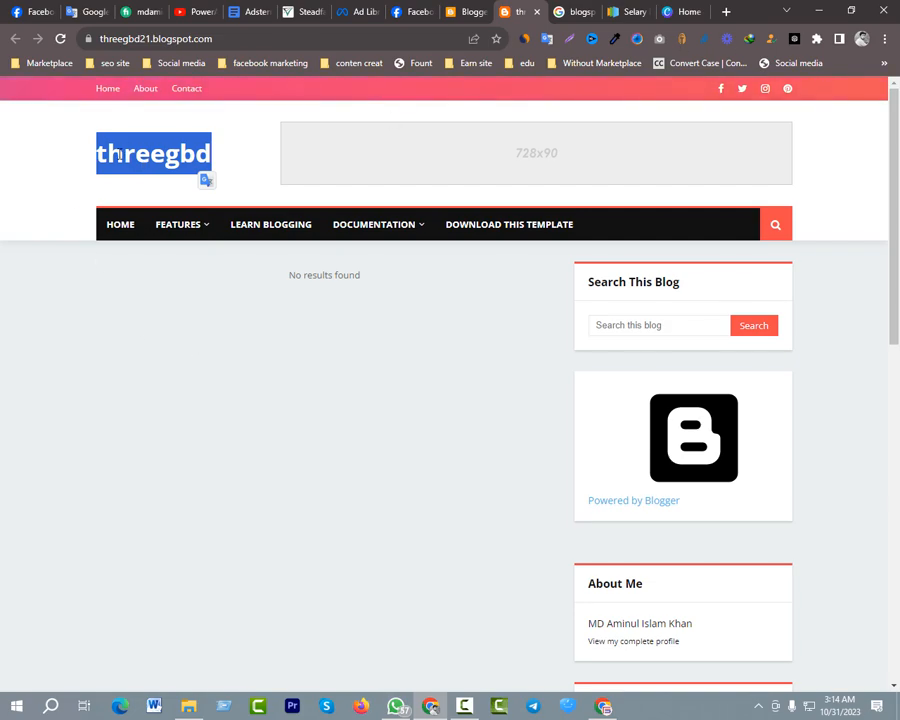
# Switch to Canva and open the recent 197 x 48 px design topten for editing
pyautogui.click(685, 11)
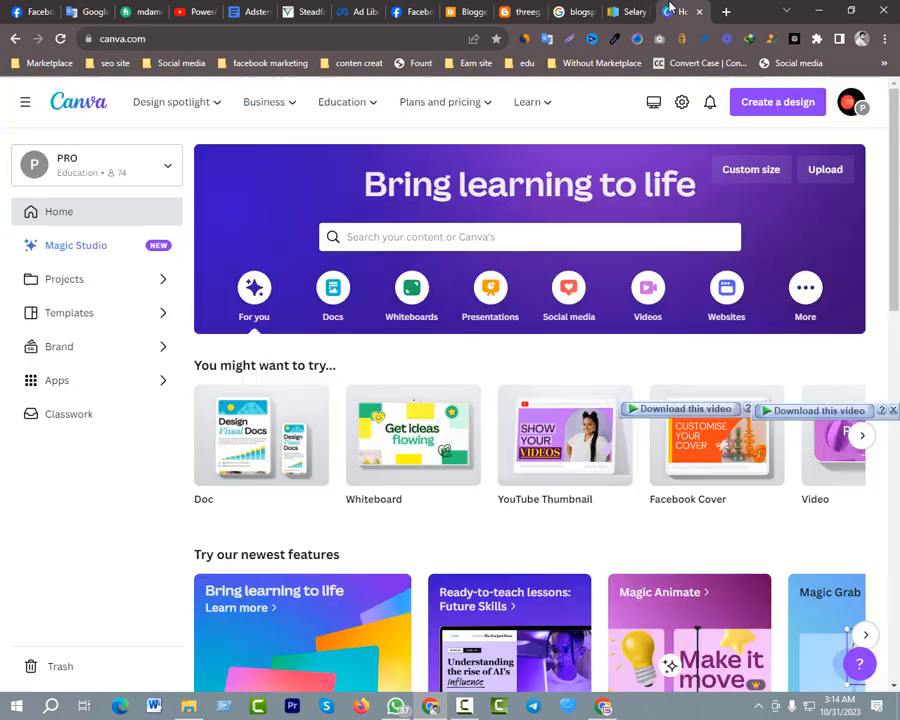
pyautogui.scroll(-4, 472, 318)
pyautogui.scroll(-3, 473, 314)
pyautogui.scroll(1, 465, 295)
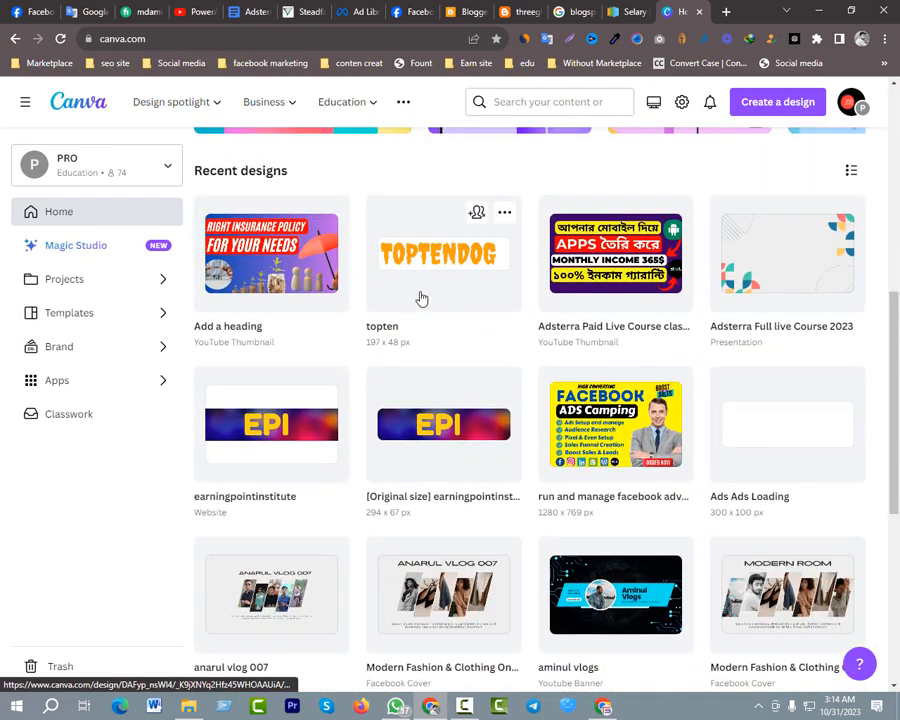
pyautogui.click(421, 298)
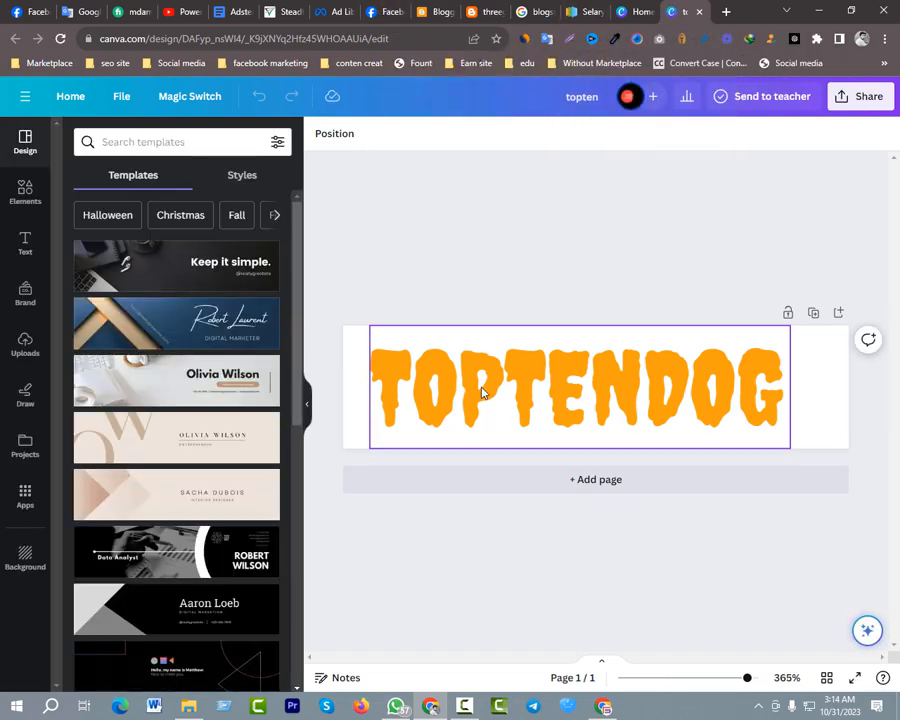
pyautogui.click(630, 13)
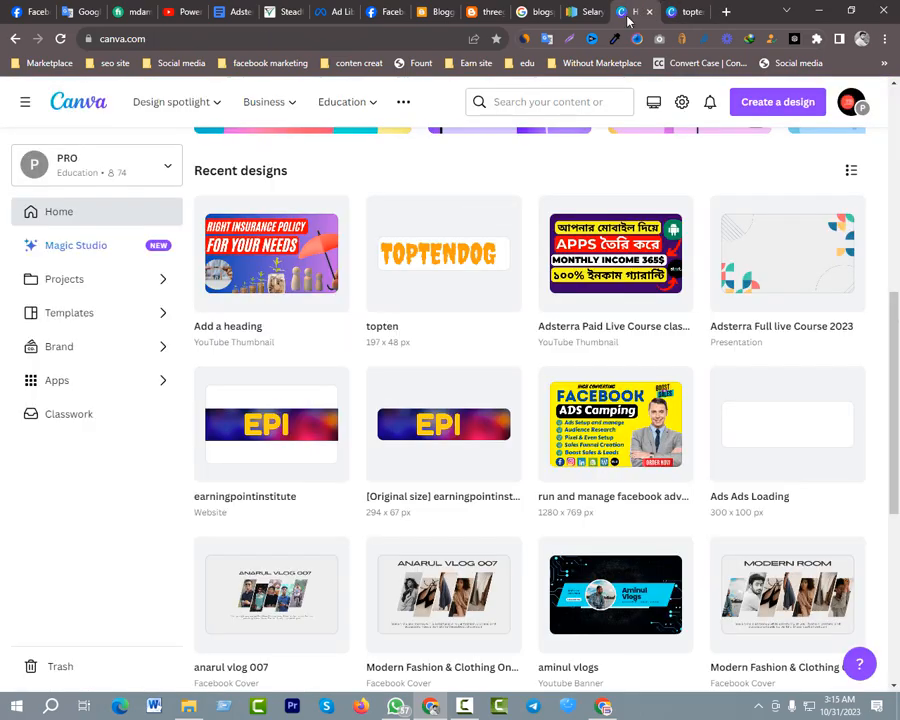
pyautogui.scroll(3, 337, 183)
pyautogui.scroll(-4, 339, 184)
pyautogui.scroll(4, 339, 184)
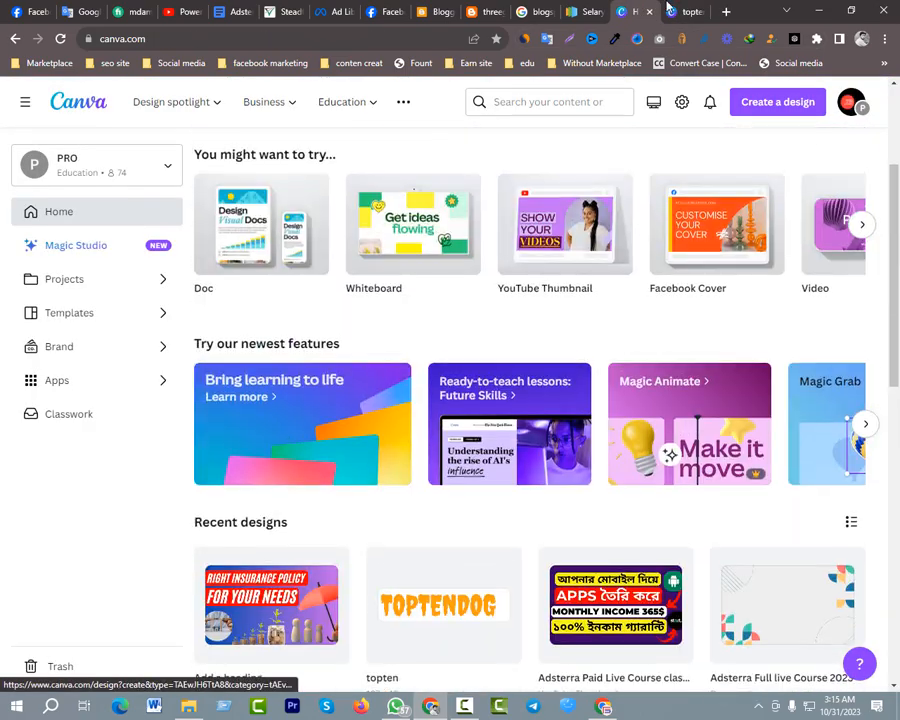
pyautogui.click(669, 13)
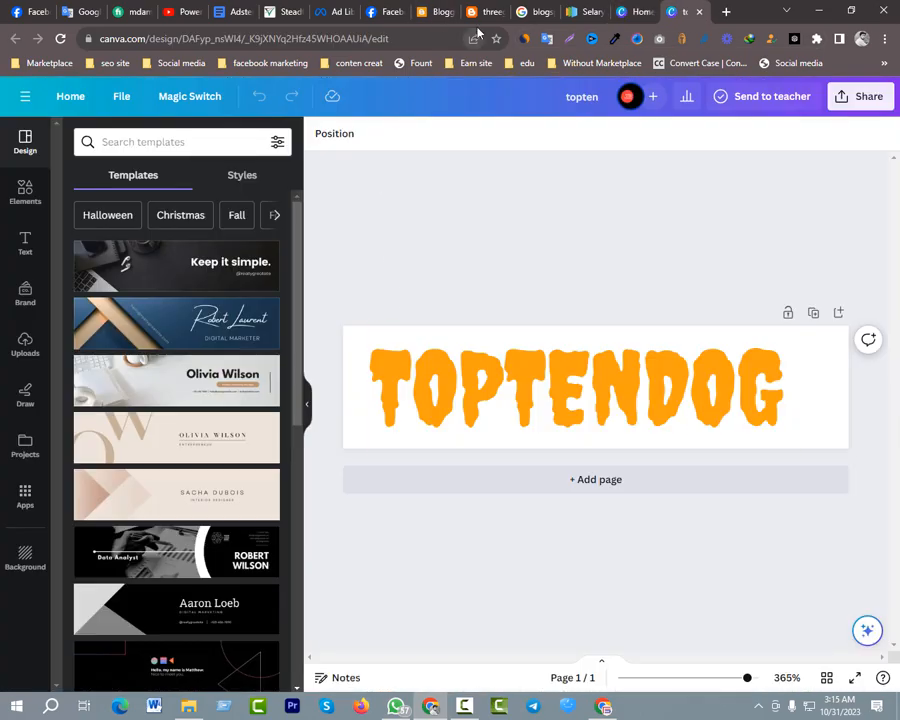
# Replace the TOPTENDOG text in the logo design with the threegbd title taken from the live blog's header
pyautogui.click(477, 14)
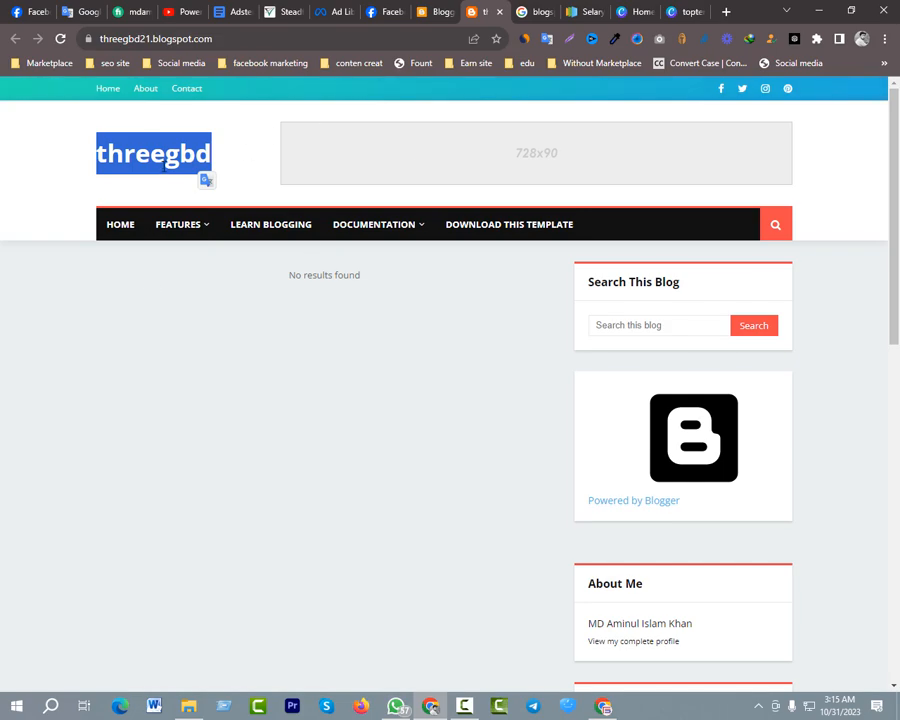
pyautogui.click(690, 12)
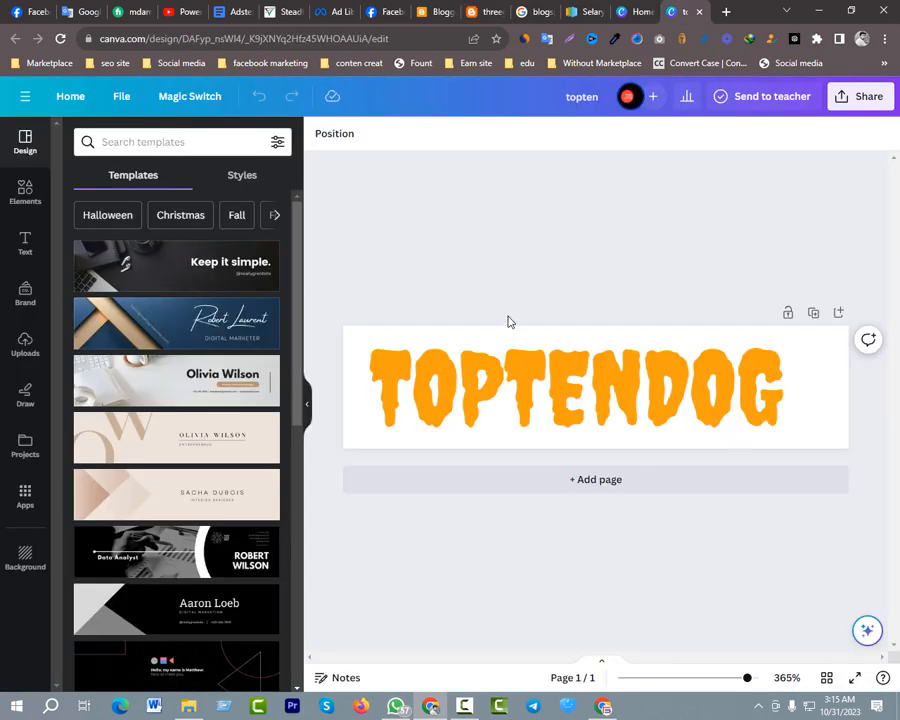
pyautogui.click(476, 402)
pyautogui.doubleClick(477, 398)
pyautogui.write('THREEGBD')
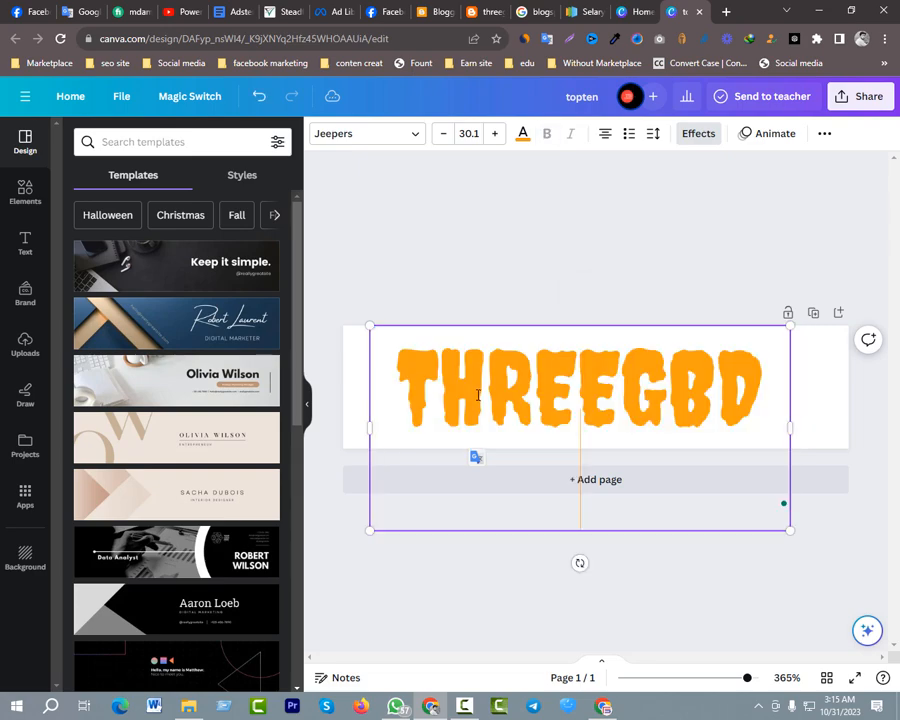
# Widen the THREEGBD text box, enlarge its bold text to size 37.1 and reposition it within the logo canvas
pyautogui.moveTo(791, 427); pyautogui.dragTo(836, 404)
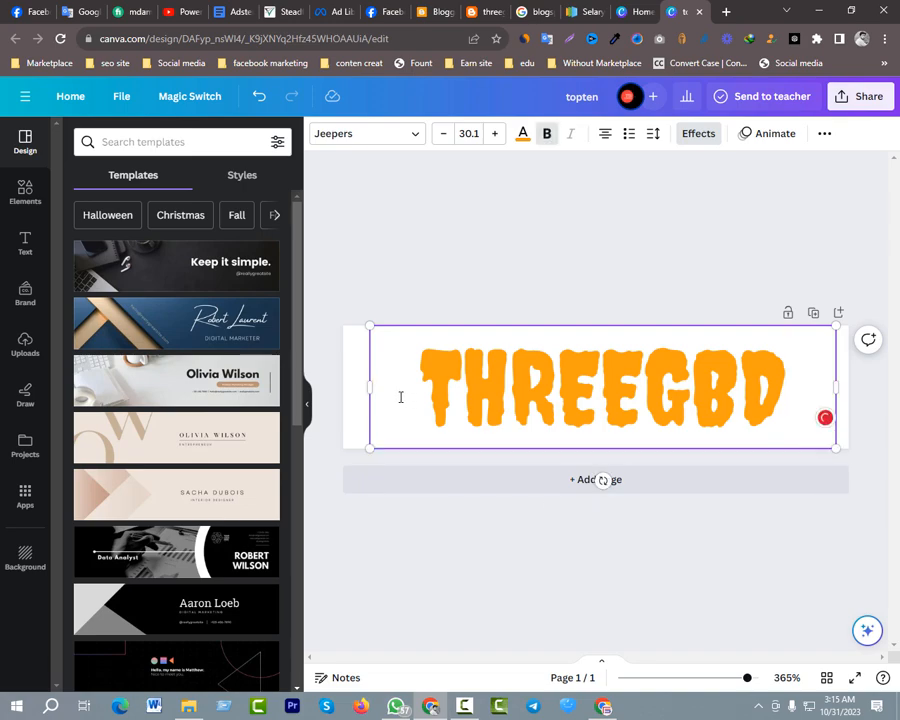
pyautogui.click(495, 134)
pyautogui.click(495, 134)
pyautogui.click(495, 134)
pyautogui.click(495, 134)
pyautogui.click(495, 134)
pyautogui.click(495, 134)
pyautogui.click(495, 134)
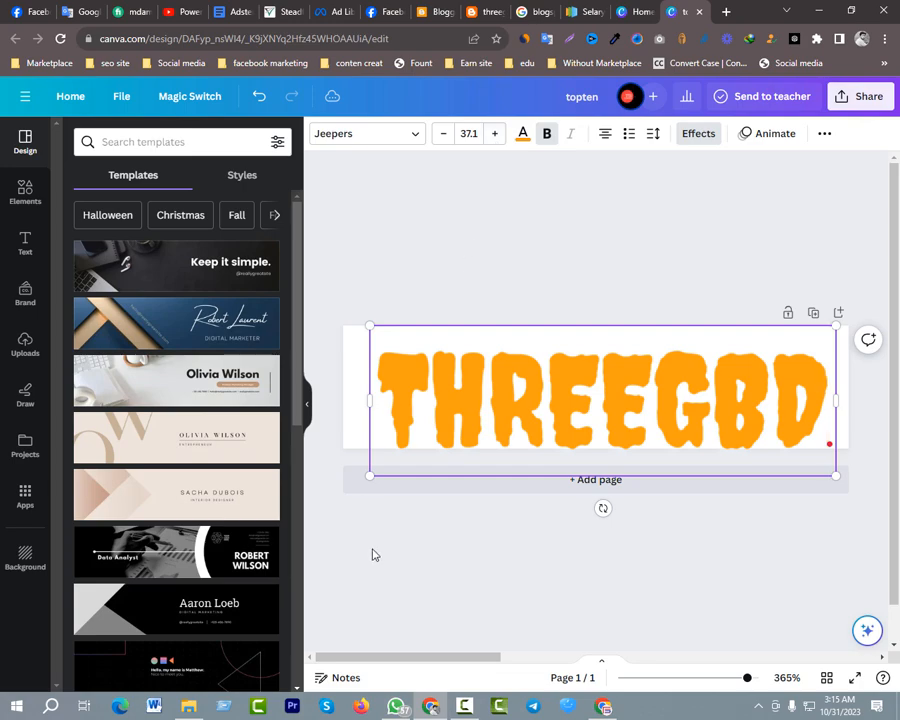
pyautogui.moveTo(426, 412); pyautogui.dragTo(407, 400)
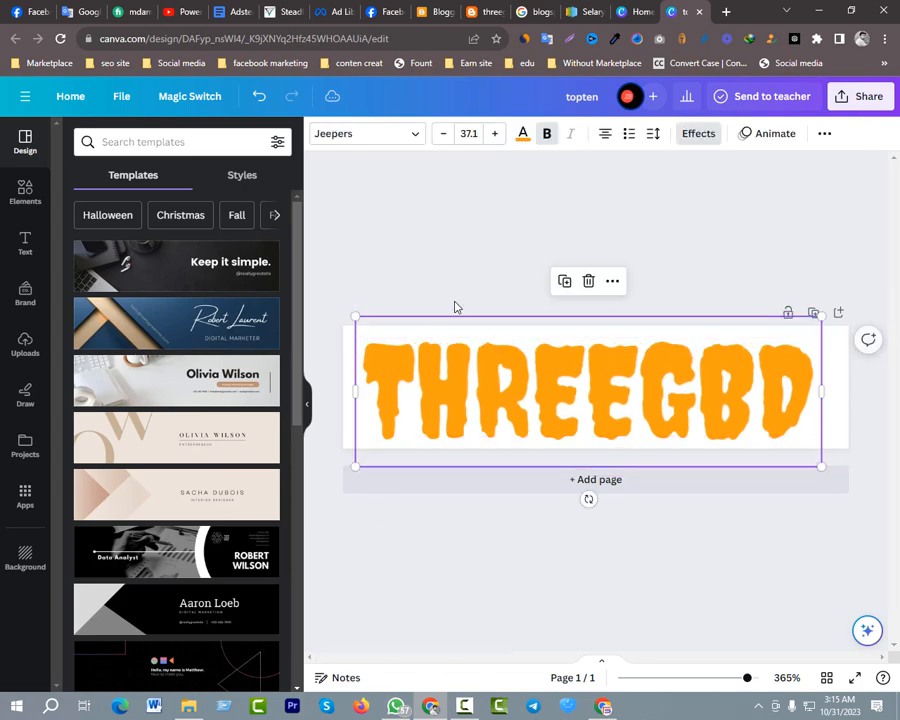
pyautogui.moveTo(699, 417); pyautogui.dragTo(699, 417)
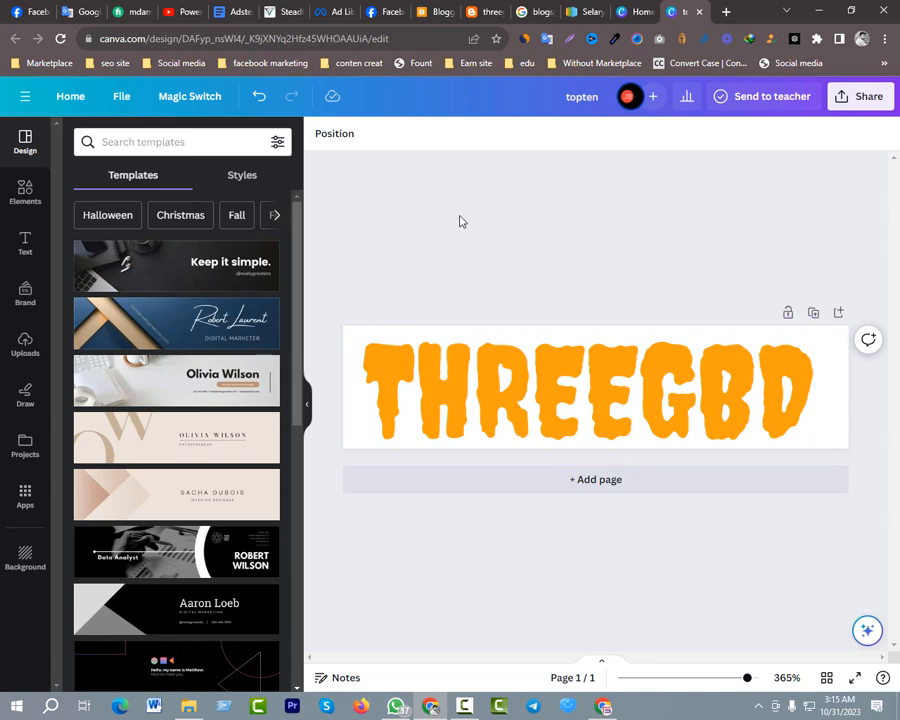
# Rename the logo design as threegbd
pyautogui.click(583, 97)
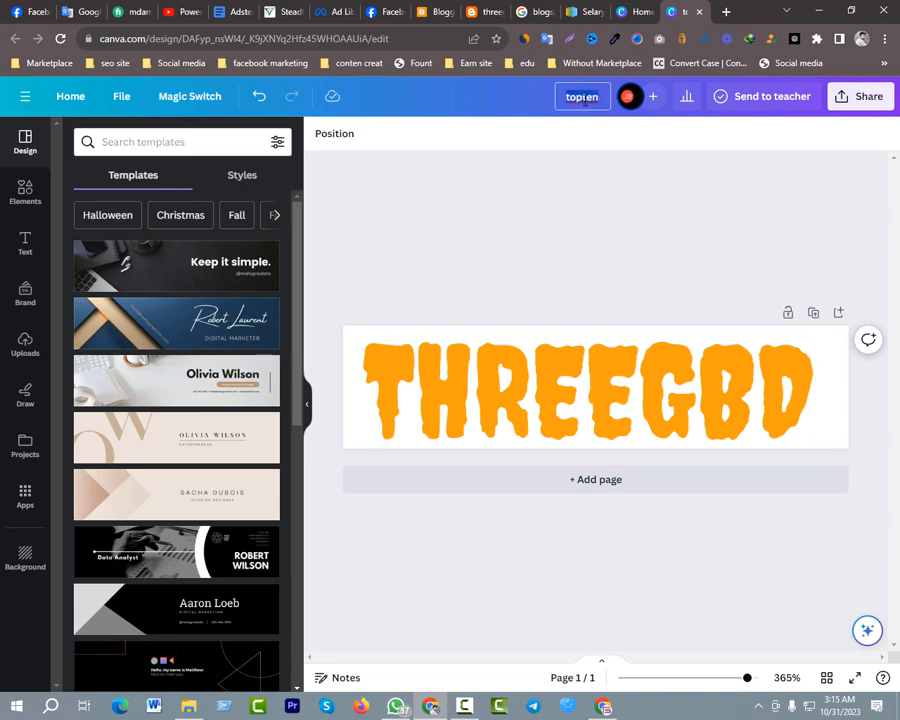
pyautogui.write('threegbd')
pyautogui.press('Return')
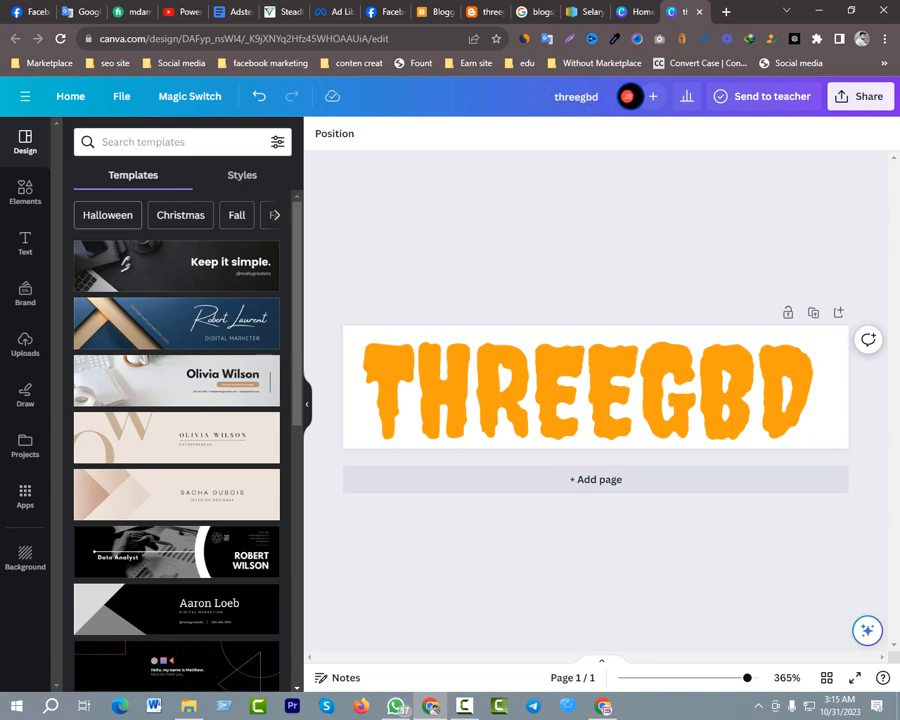
# Download the threegbd logo as a PNG with a transparent background
pyautogui.click(838, 105)
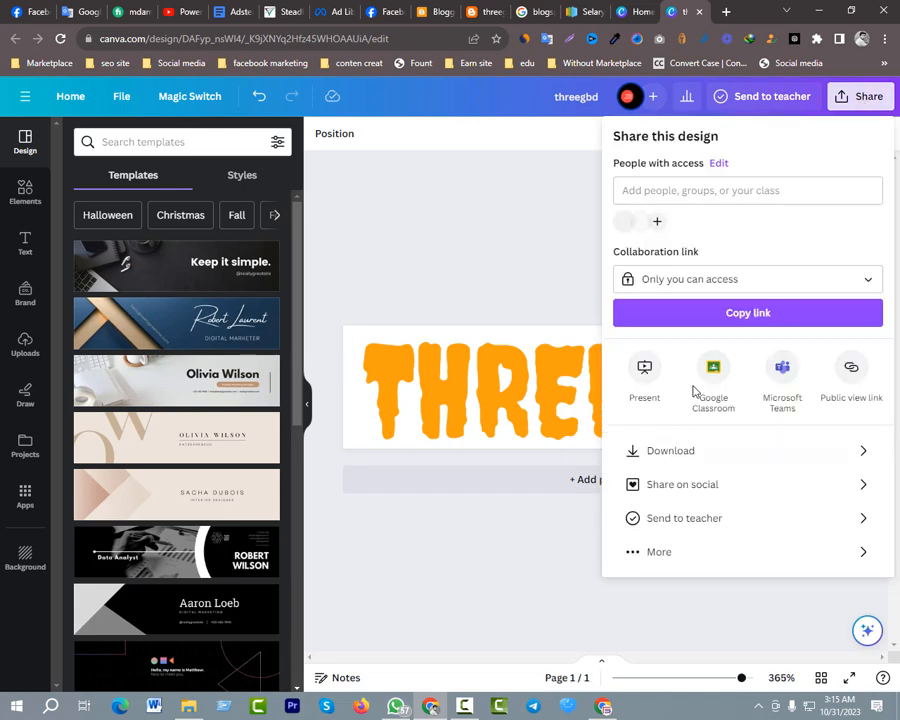
pyautogui.click(697, 452)
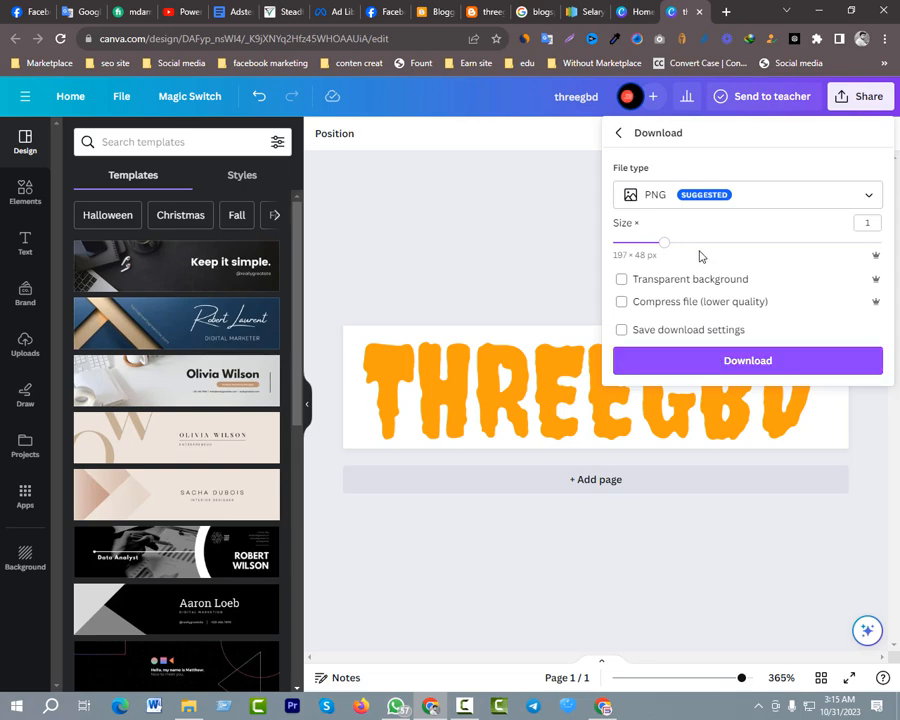
pyautogui.click(666, 284)
pyautogui.click(739, 364)
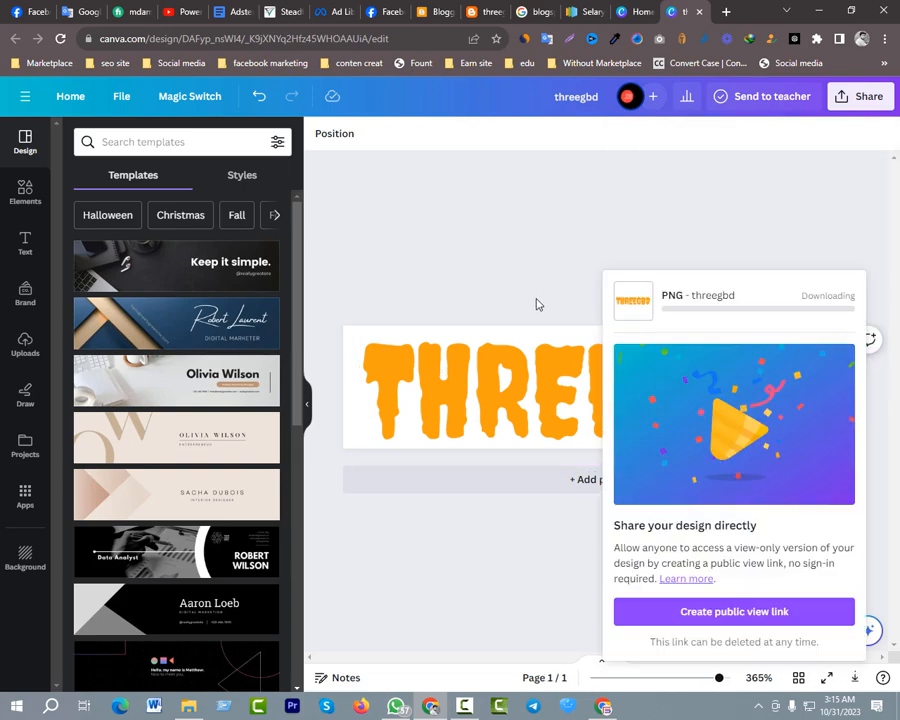
pyautogui.click(535, 254)
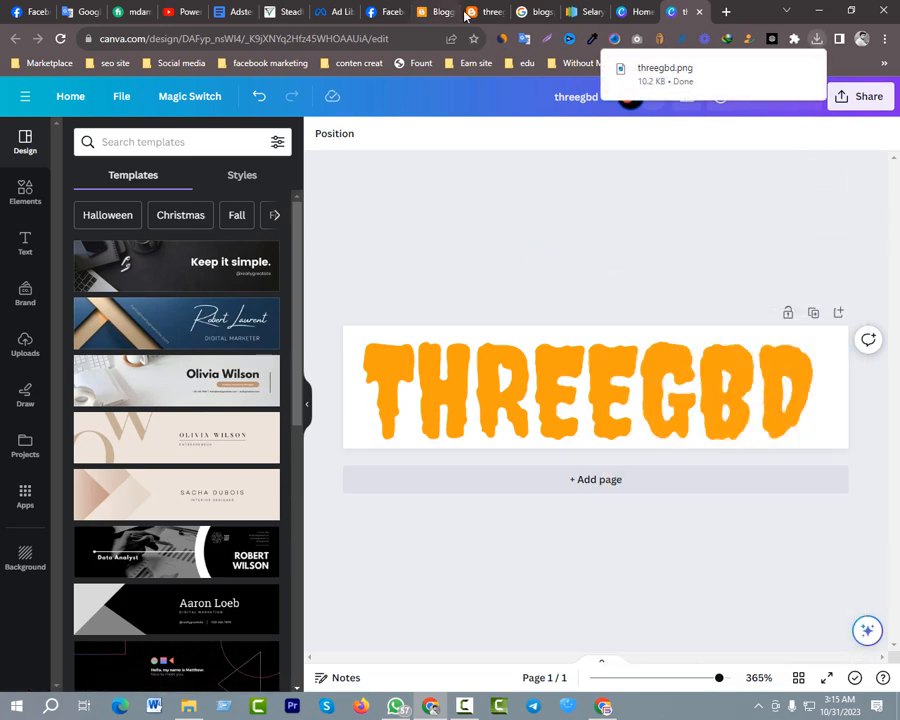
# Switch to the Blogger layout page, open the Header Logo gadget and set its image source to upload from computer
pyautogui.click(437, 11)
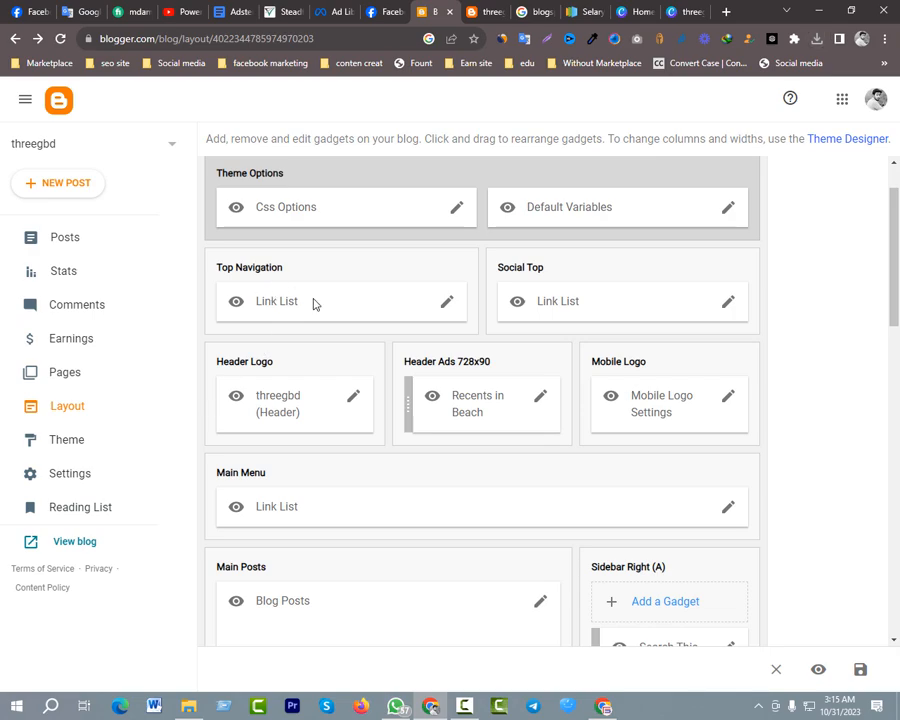
pyautogui.click(348, 400)
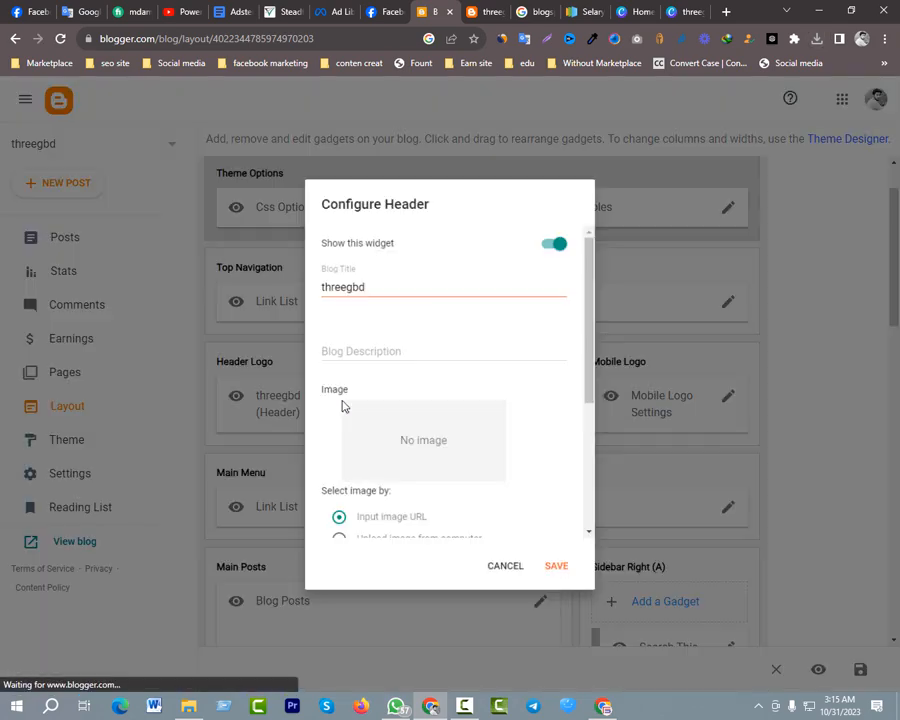
pyautogui.scroll(-5, 355, 403)
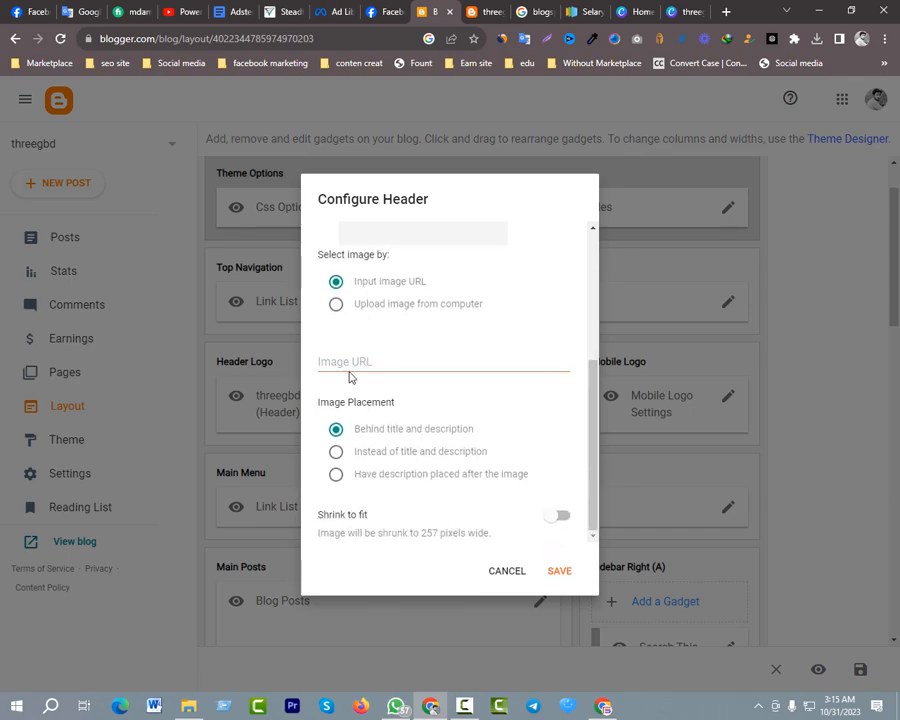
pyautogui.click(369, 312)
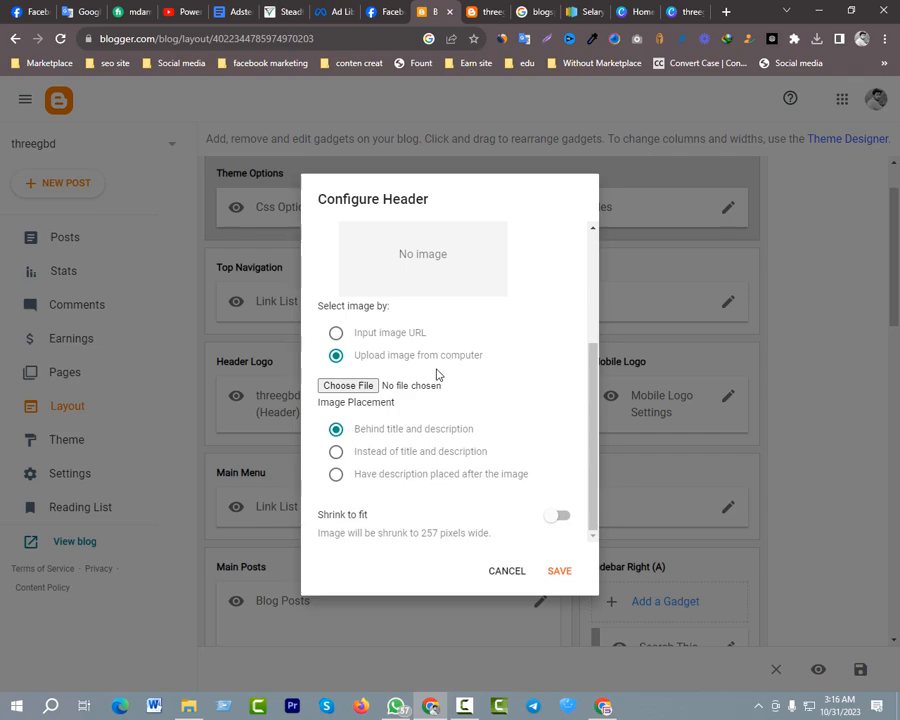
# Upload threegbd.png from Downloads as the header image, place the description after the image, and save the gadget
pyautogui.click(348, 387)
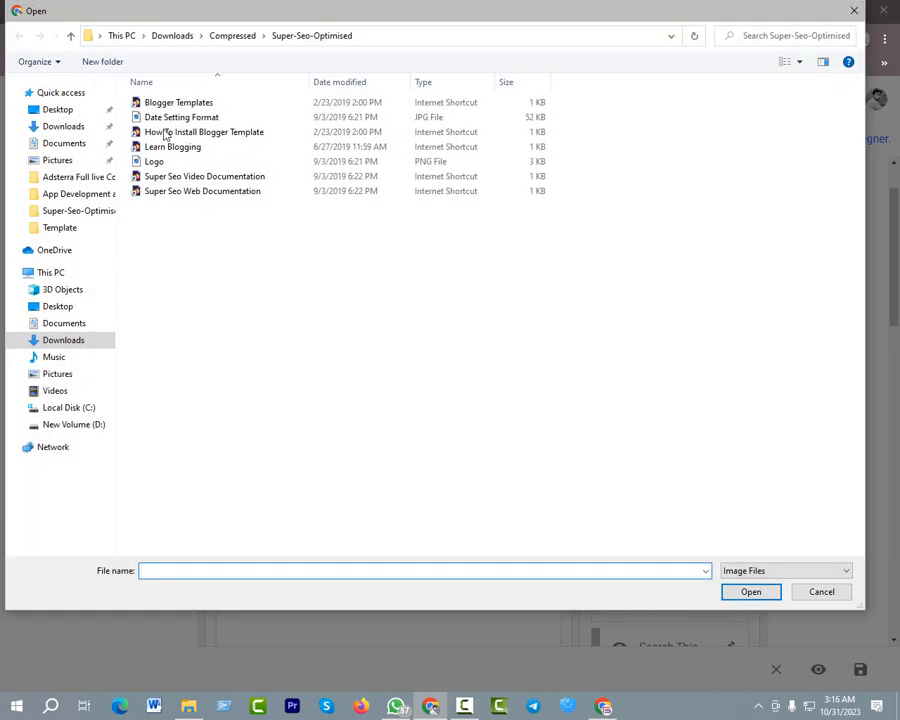
pyautogui.click(60, 110)
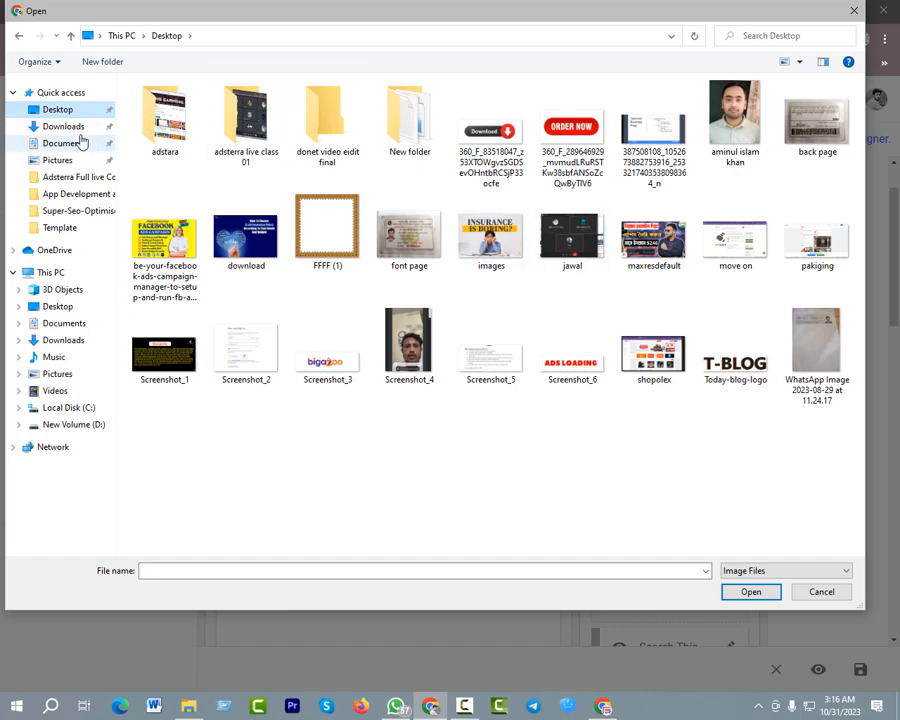
pyautogui.click(63, 127)
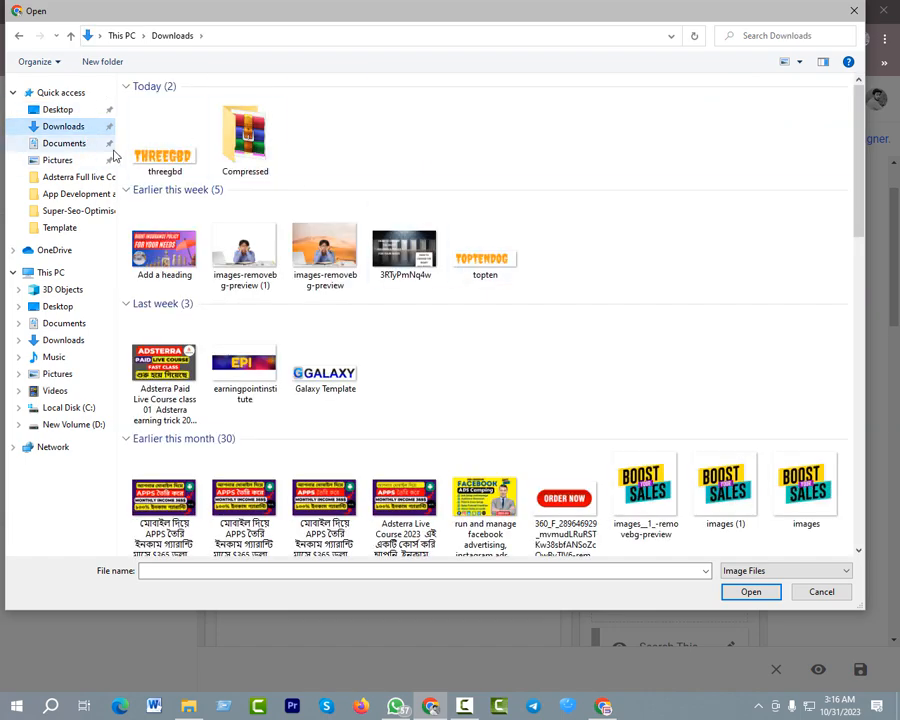
pyautogui.click(162, 140)
pyautogui.click(748, 592)
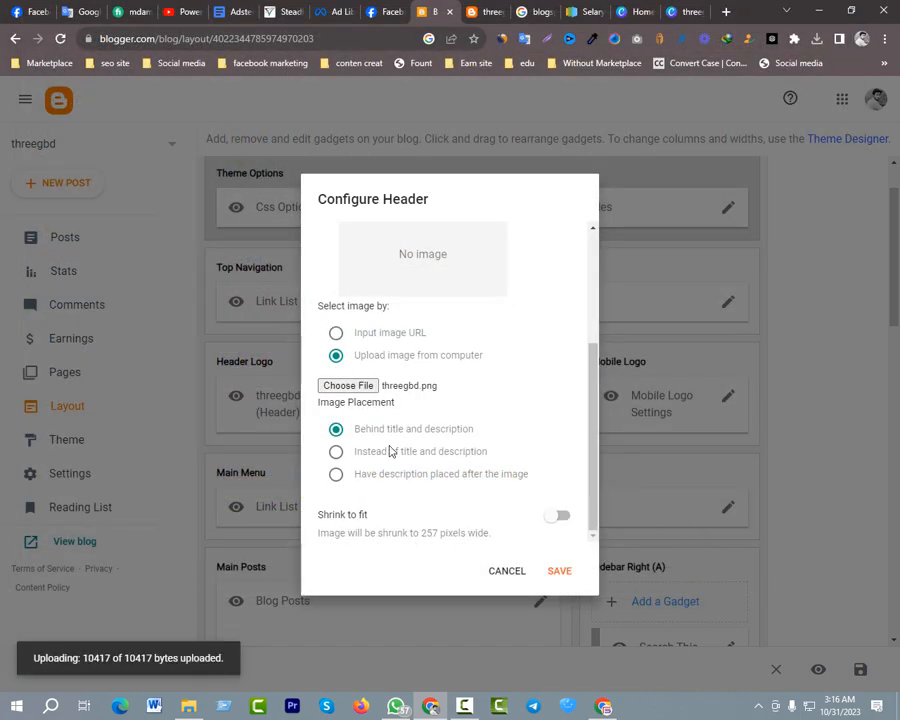
pyautogui.click(400, 474)
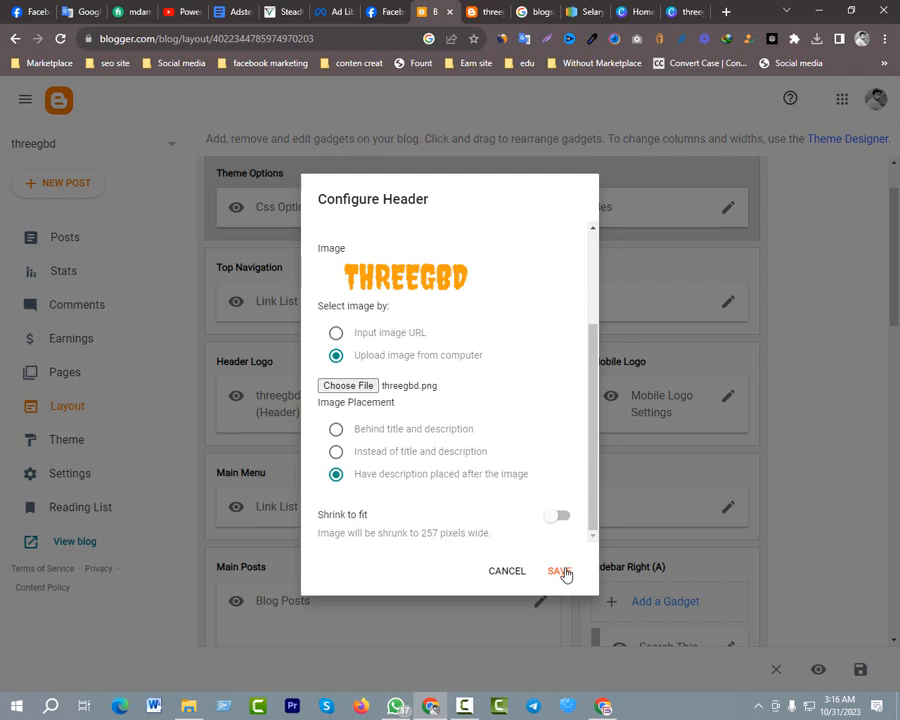
pyautogui.click(563, 571)
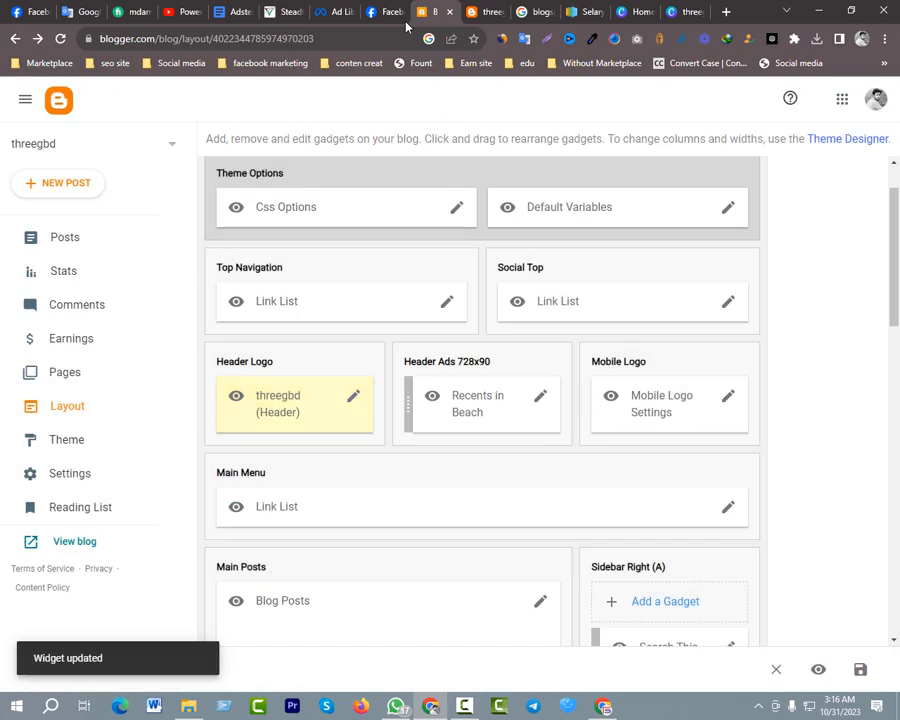
# Reload the live threegbd blog and review its header logo and sidebar sections
pyautogui.click(487, 11)
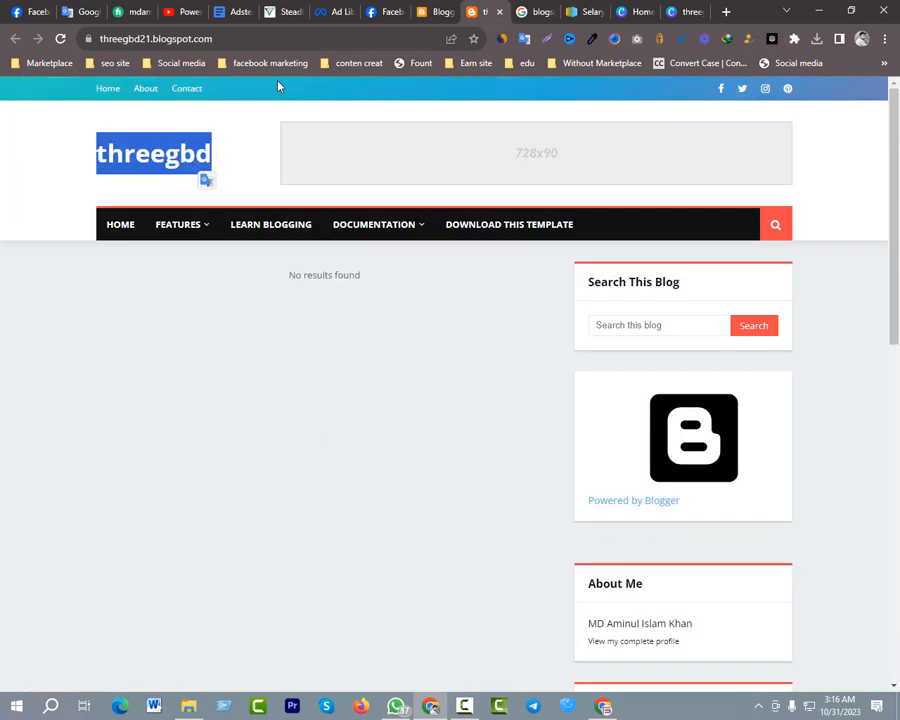
pyautogui.click(60, 39)
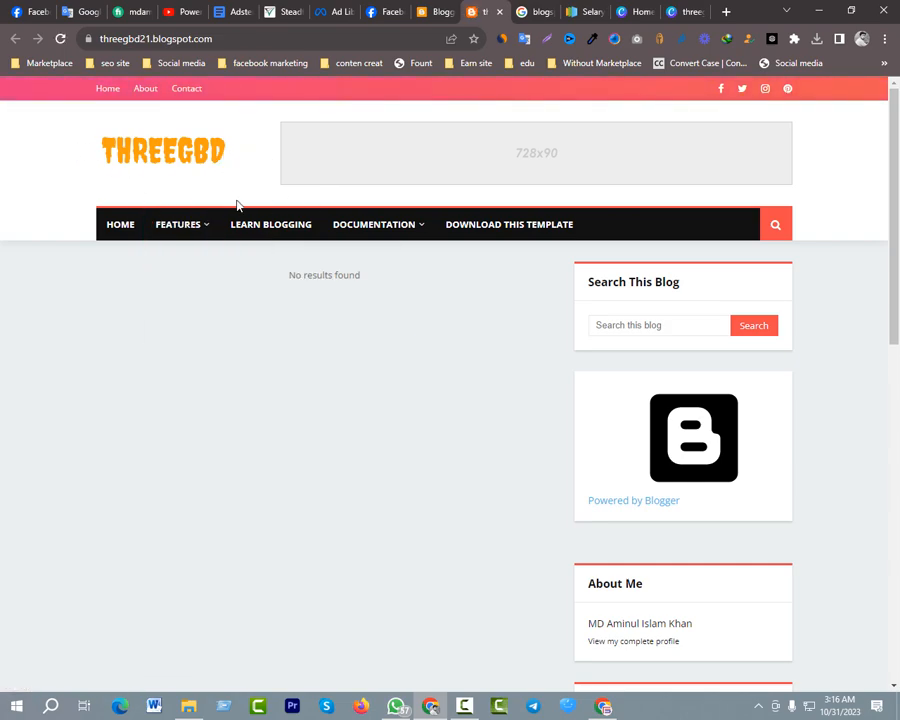
pyautogui.scroll(-1, 215, 197)
pyautogui.scroll(1, 229, 195)
pyautogui.scroll(-3, 400, 230)
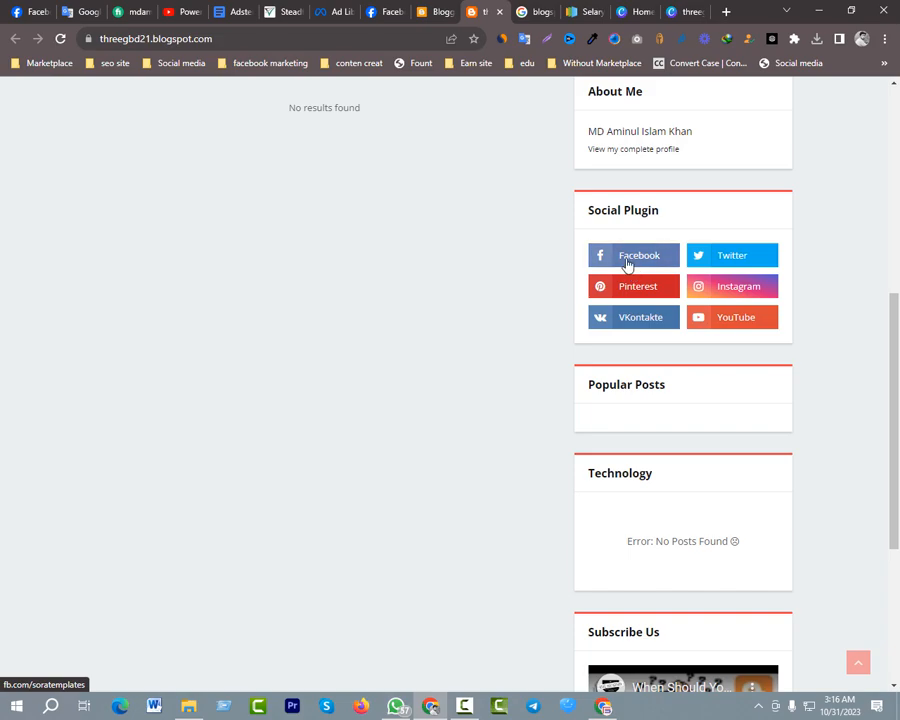
# Check where the Facebook link in the sidebar's Social Plugin leads, and close the page it opens
pyautogui.click(627, 258)
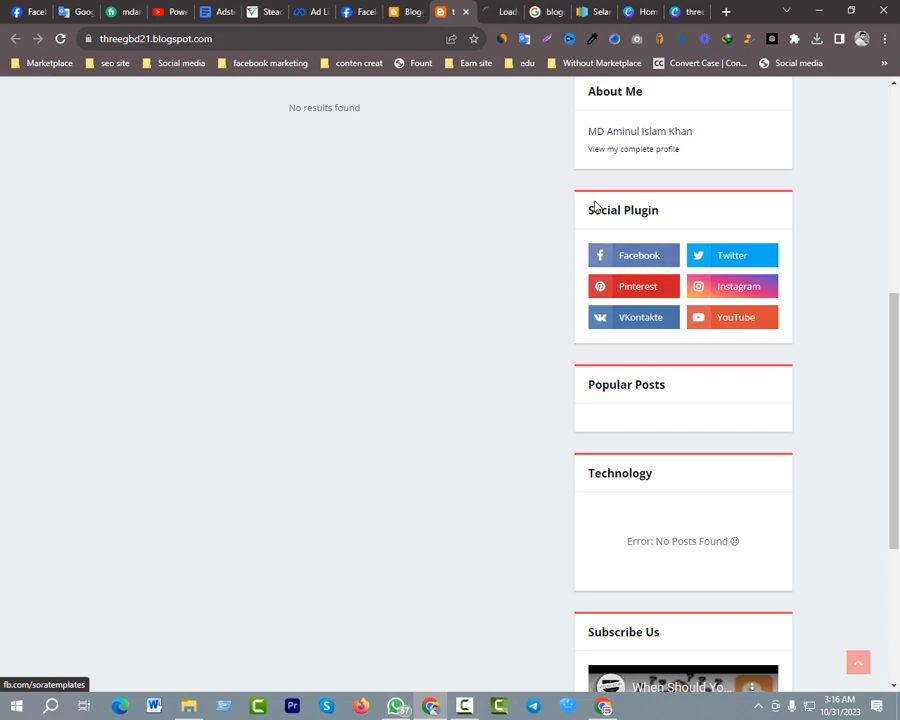
pyautogui.click(501, 14)
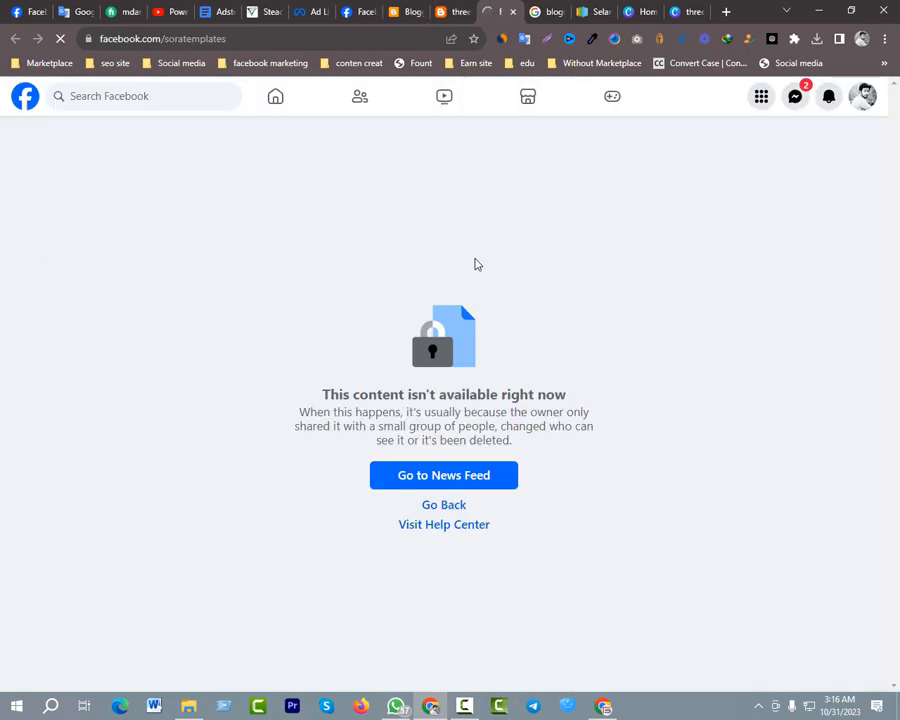
pyautogui.click(513, 11)
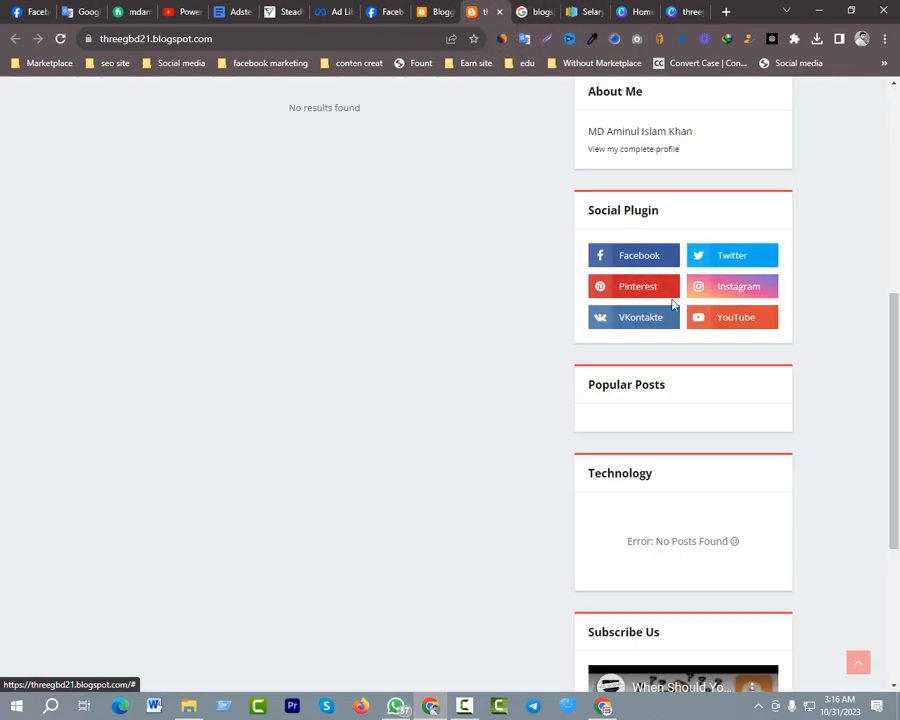
# Check where the YouTube link in the sidebar's Social Plugin leads, close the page it opens, and review the blog from header to footer
pyautogui.click(727, 322)
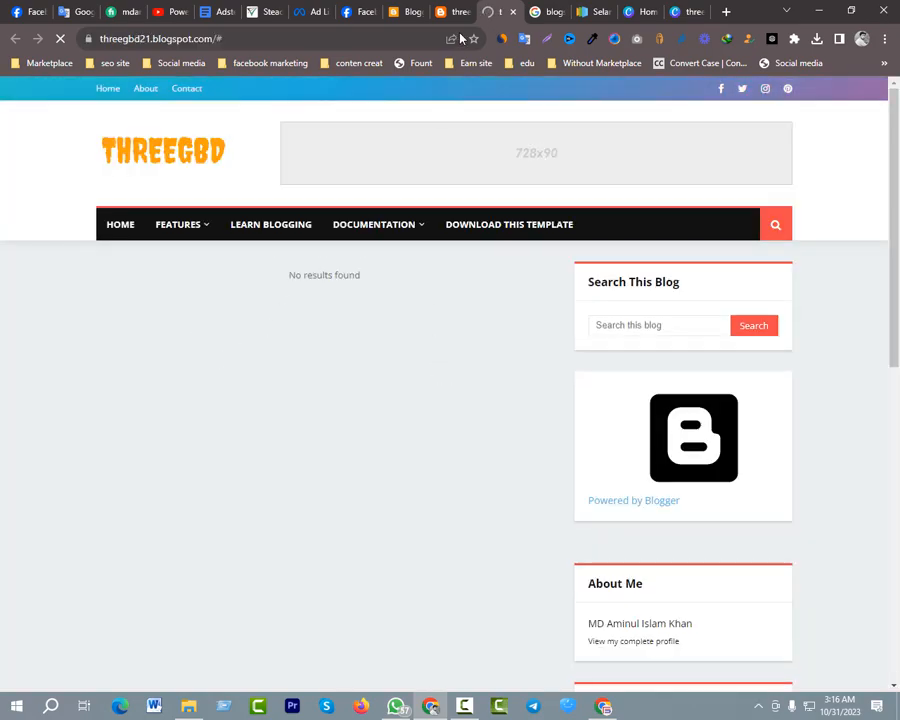
pyautogui.click(512, 12)
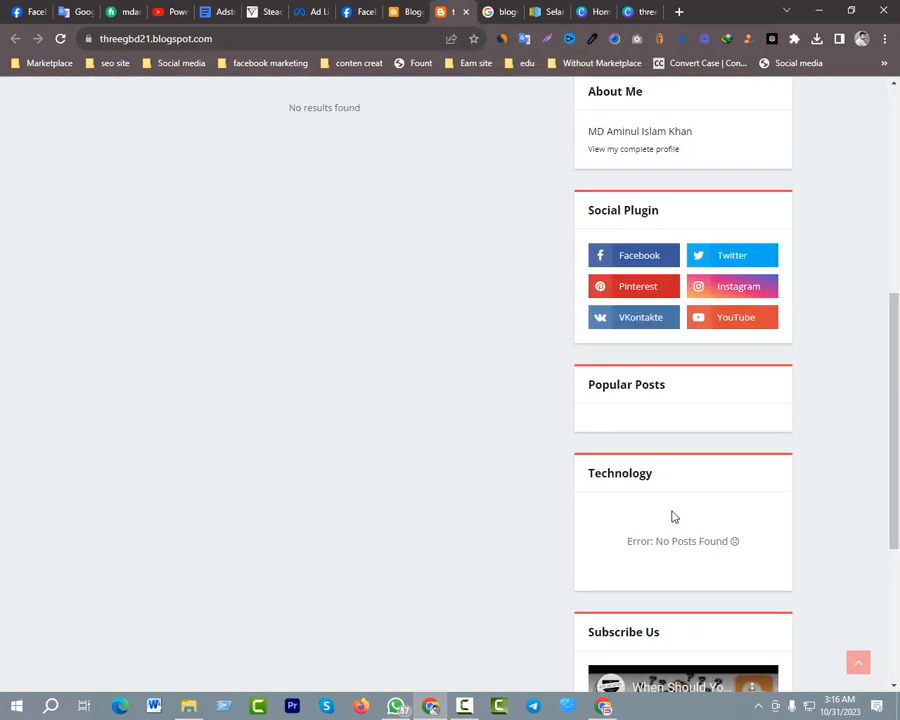
pyautogui.scroll(5, 671, 515)
pyautogui.scroll(-8, 665, 466)
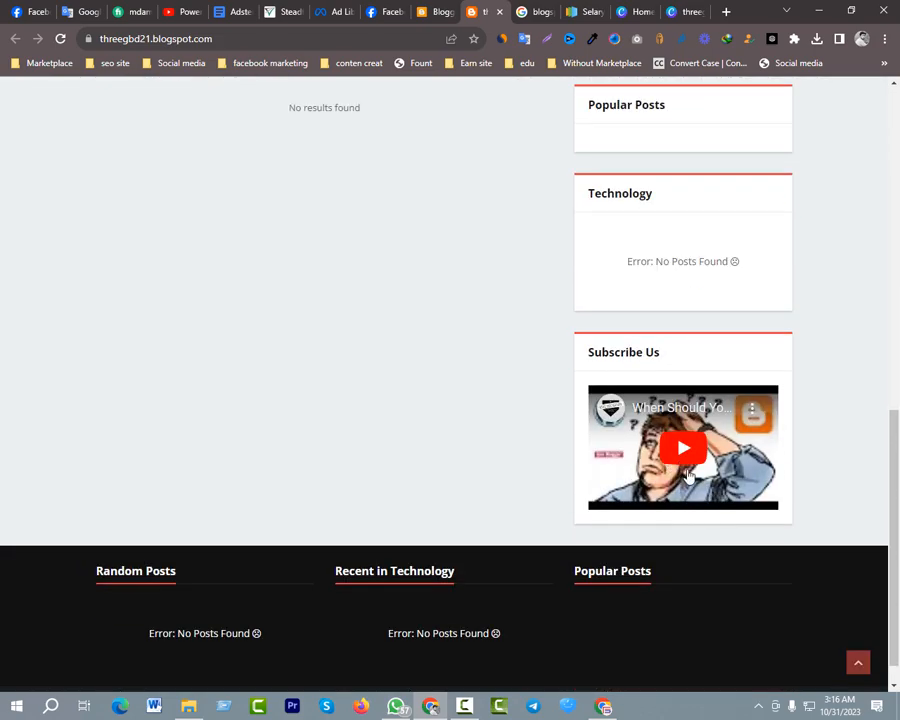
pyautogui.scroll(4, 672, 514)
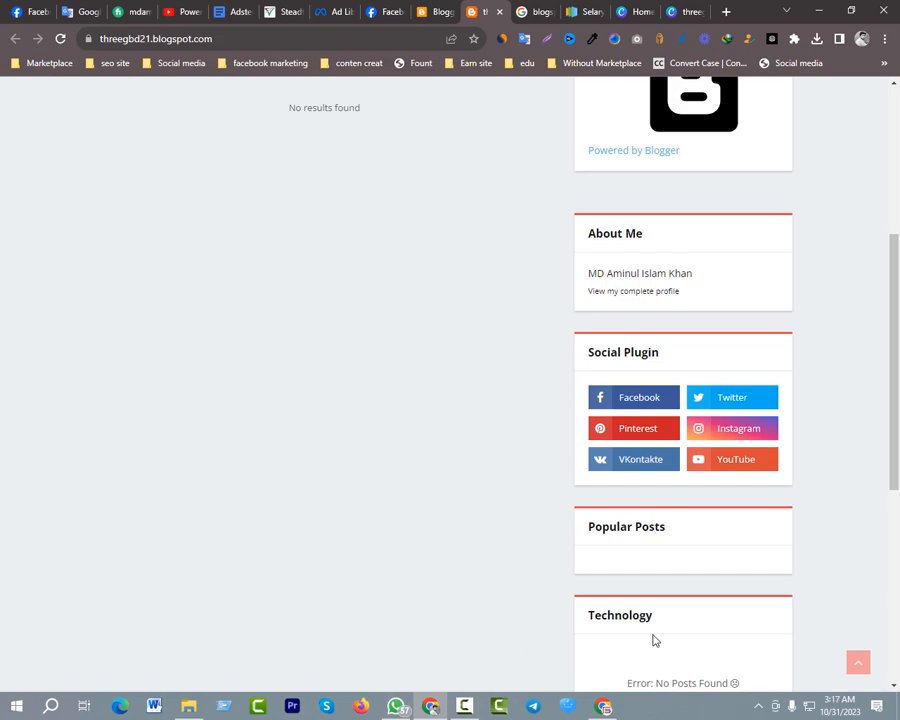
pyautogui.scroll(3, 655, 390)
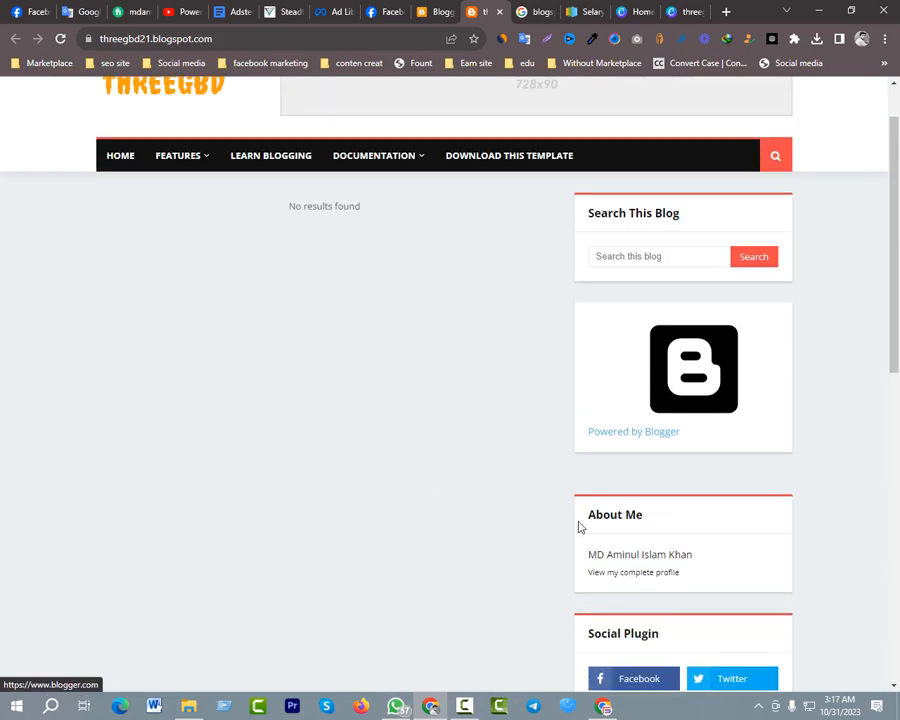
pyautogui.scroll(1, 583, 522)
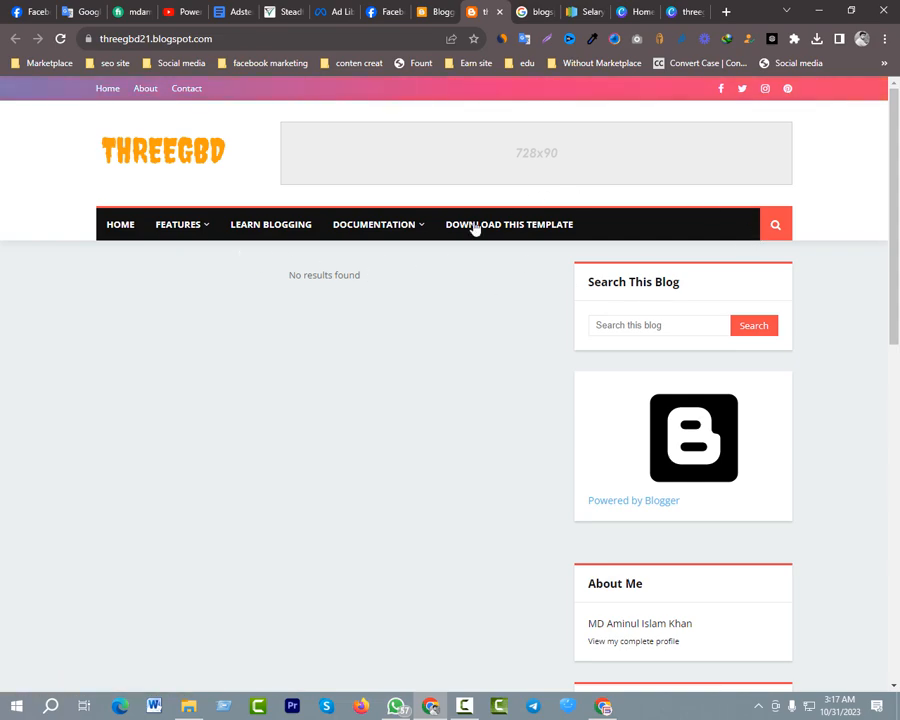
pyautogui.scroll(-2, 680, 340)
pyautogui.scroll(-6, 645, 348)
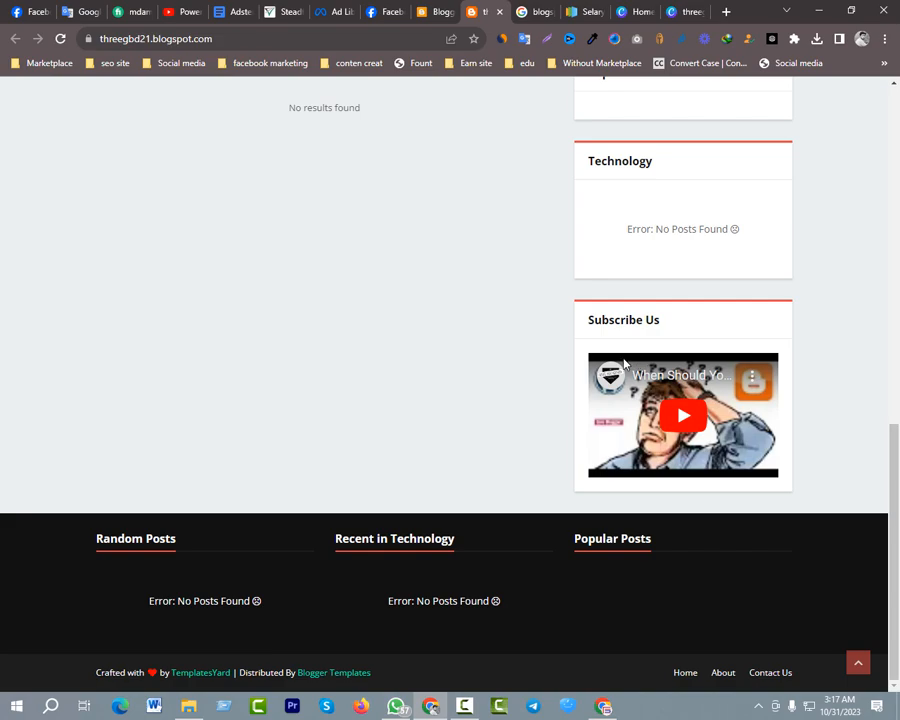
pyautogui.scroll(8, 498, 331)
# Switch to the Blogger layout page, open the Social Top link list for editing, and look over its link items
pyautogui.click(436, 11)
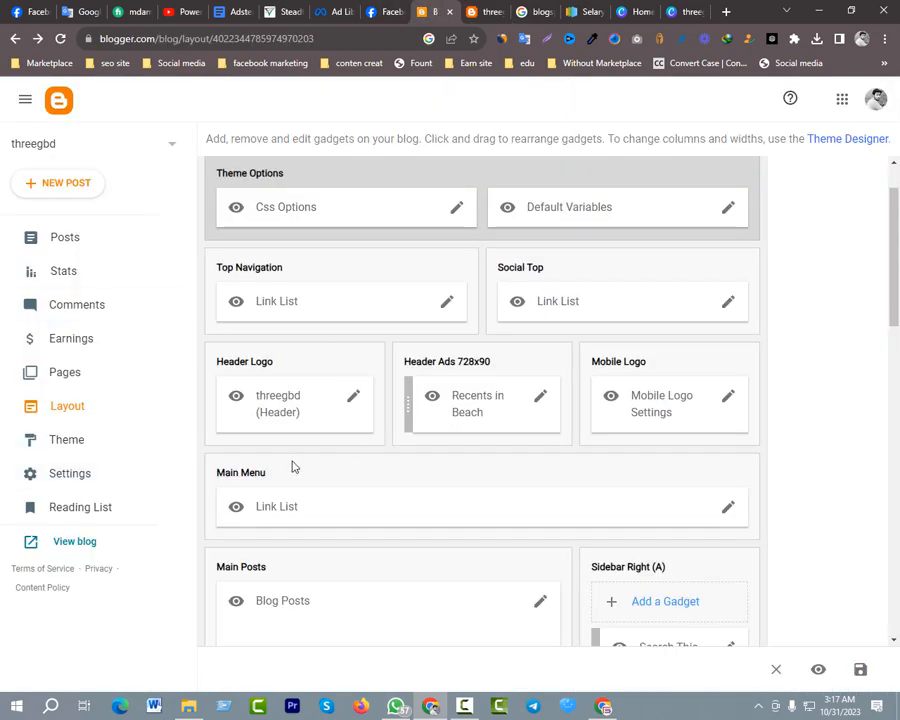
pyautogui.scroll(-4, 357, 430)
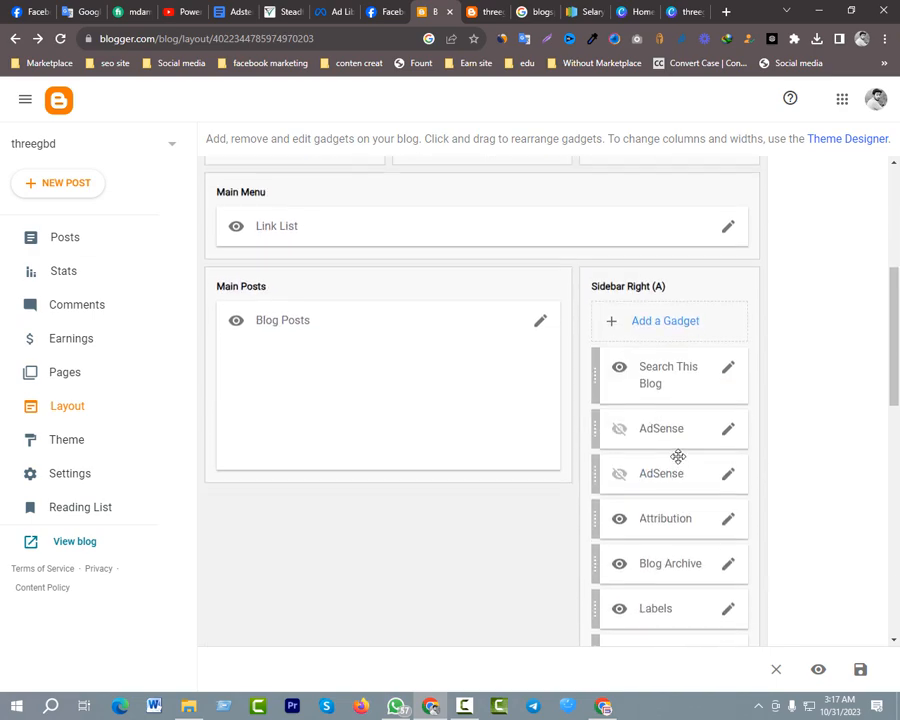
pyautogui.scroll(-5, 543, 437)
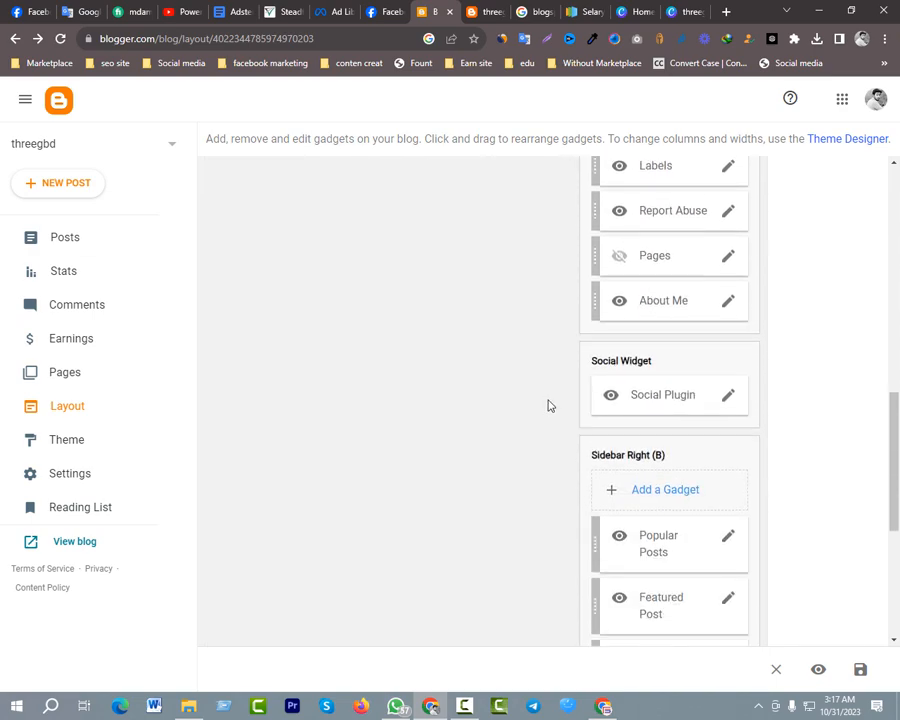
pyautogui.scroll(-1, 353, 524)
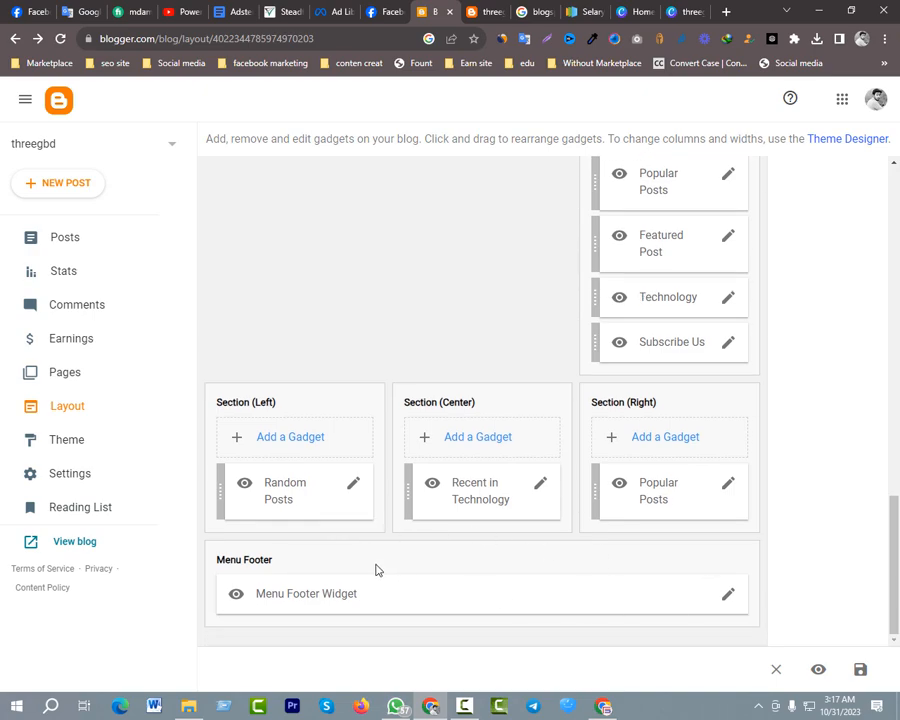
pyautogui.scroll(7, 390, 561)
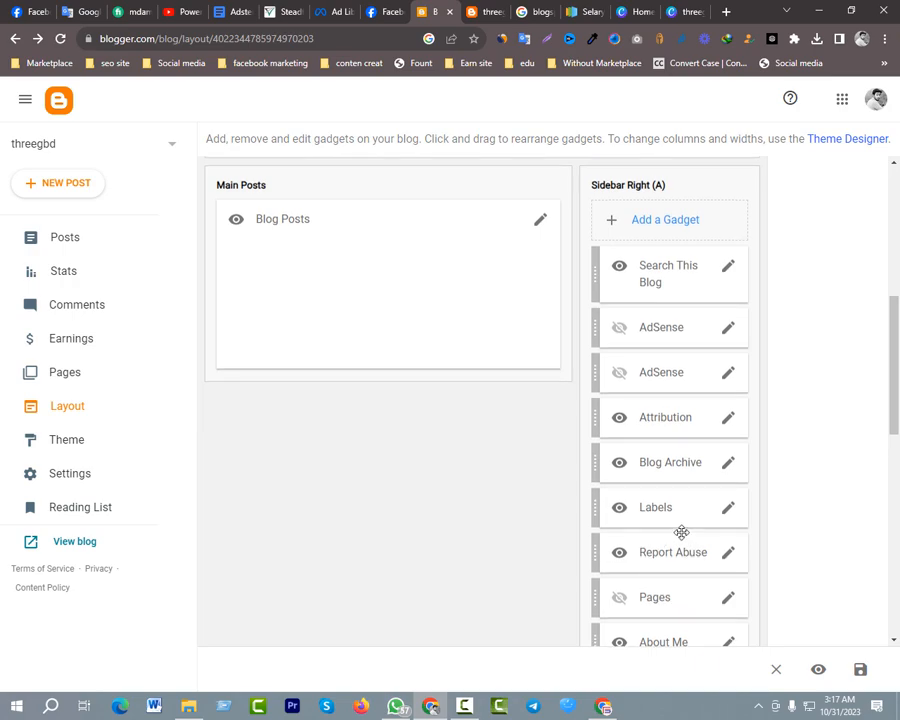
pyautogui.scroll(1, 679, 537)
pyautogui.scroll(2, 478, 482)
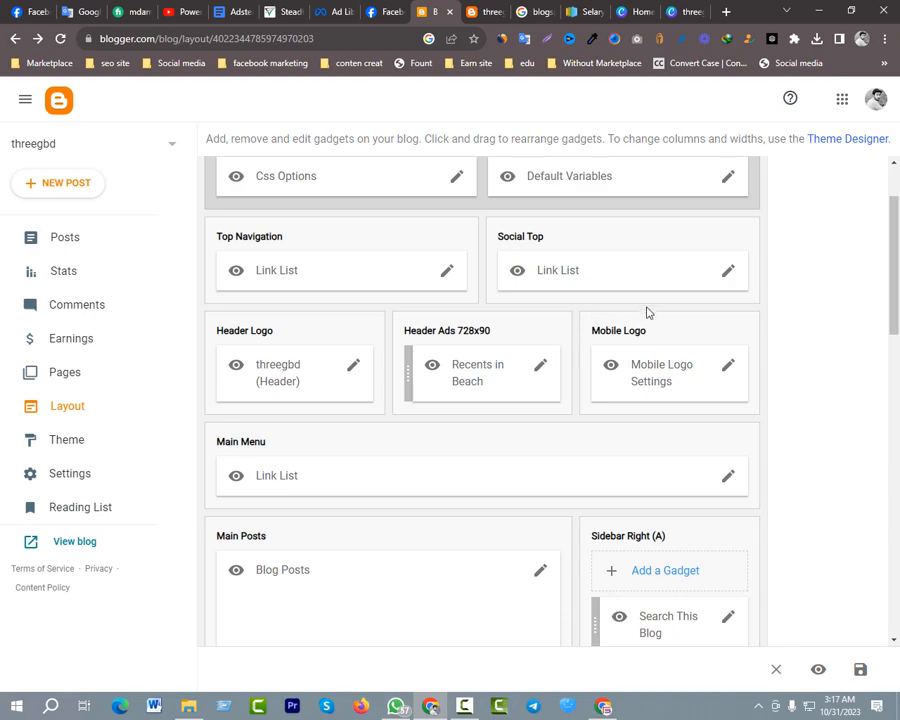
pyautogui.scroll(1, 645, 315)
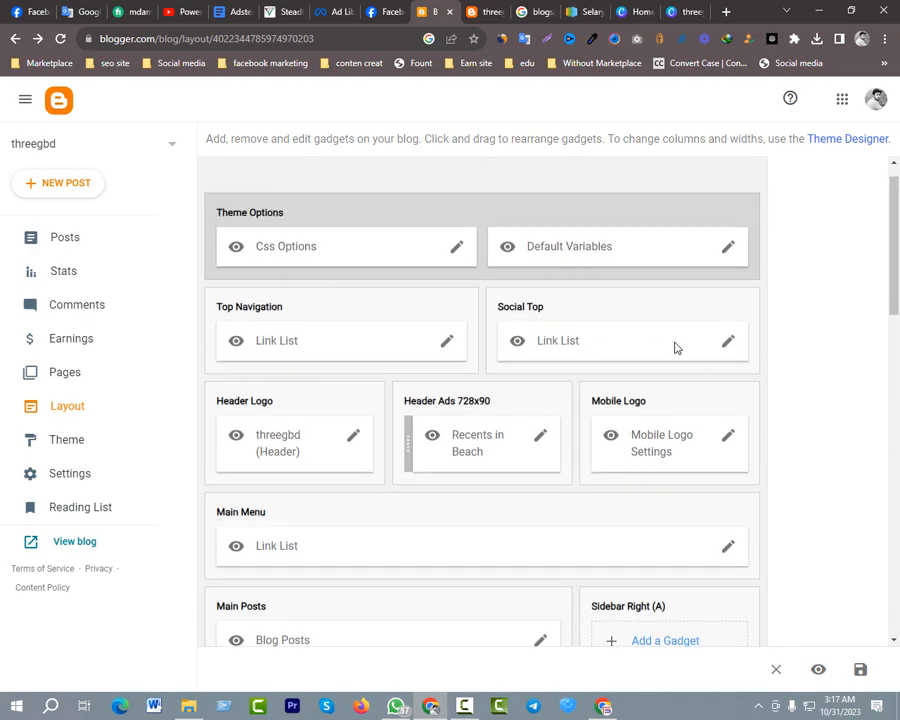
pyautogui.click(729, 345)
pyautogui.scroll(-2, 371, 435)
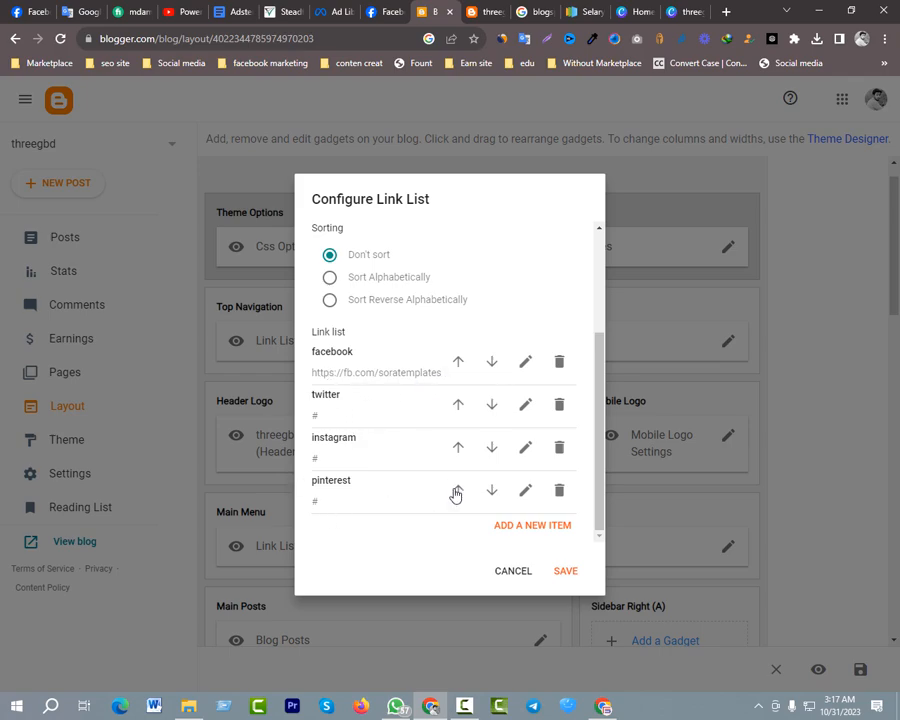
pyautogui.scroll(3, 450, 444)
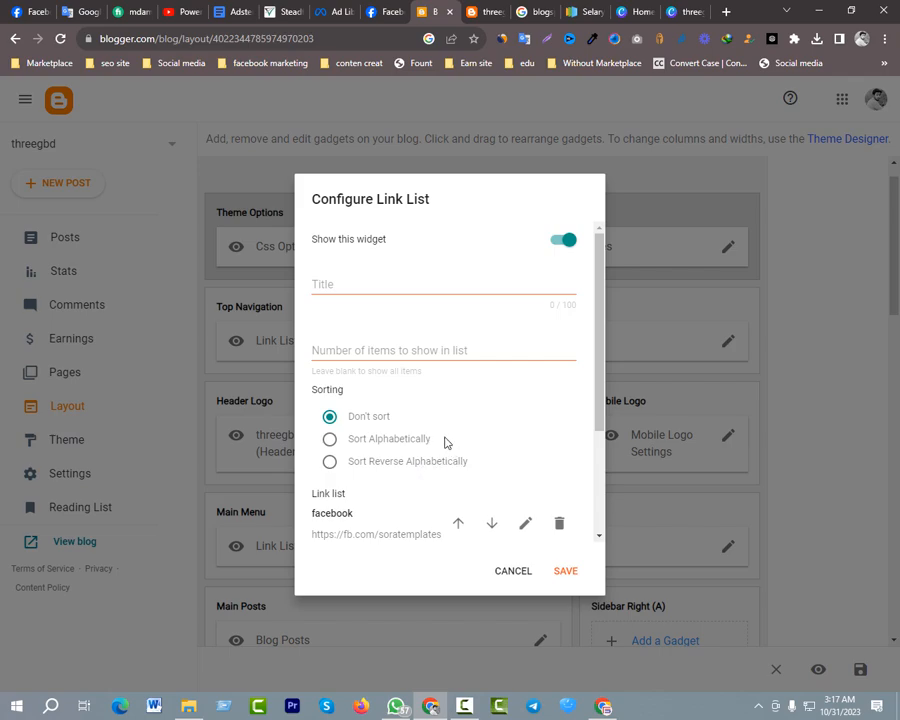
pyautogui.scroll(-3, 466, 386)
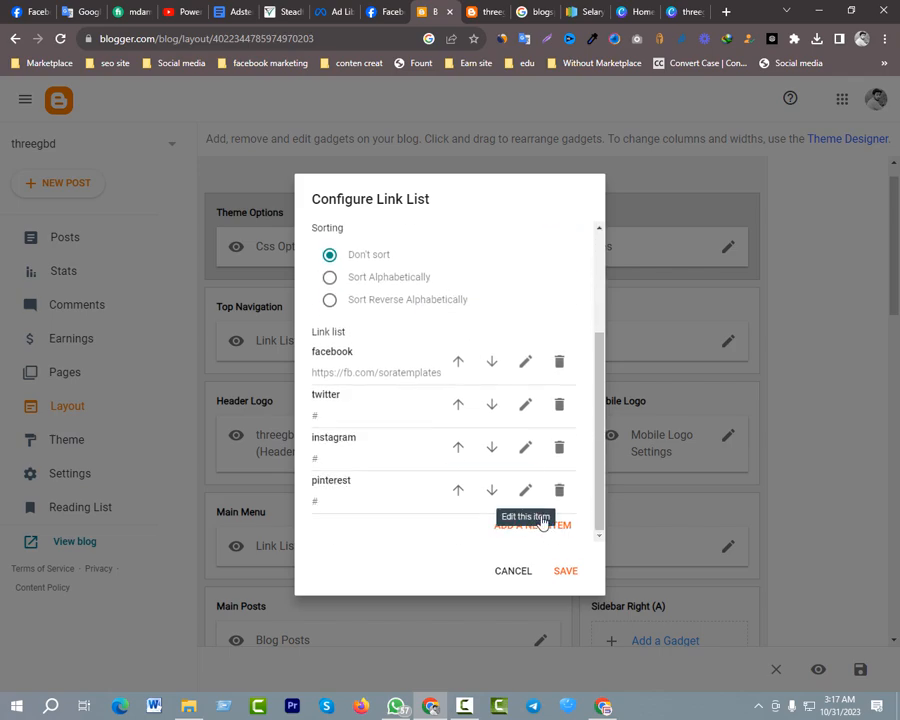
# Copy the Facebook home page address from its open browser tab and return to the Social Top link list
pyautogui.doubleClick(363, 372)
pyautogui.moveTo(363, 372); pyautogui.dragTo(421, 370)
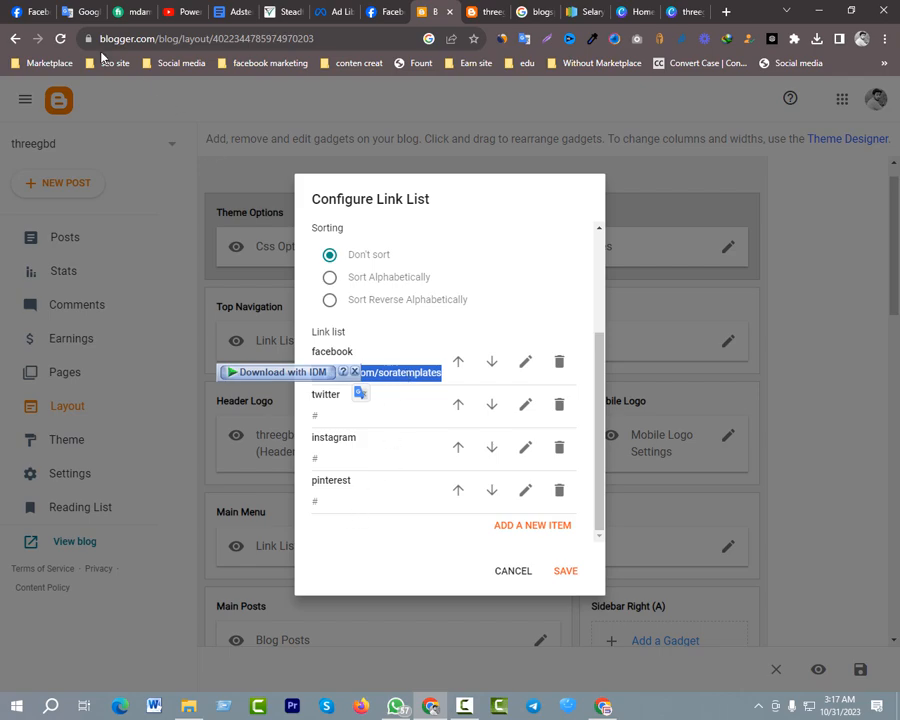
pyautogui.click(42, 17)
pyautogui.click(130, 38)
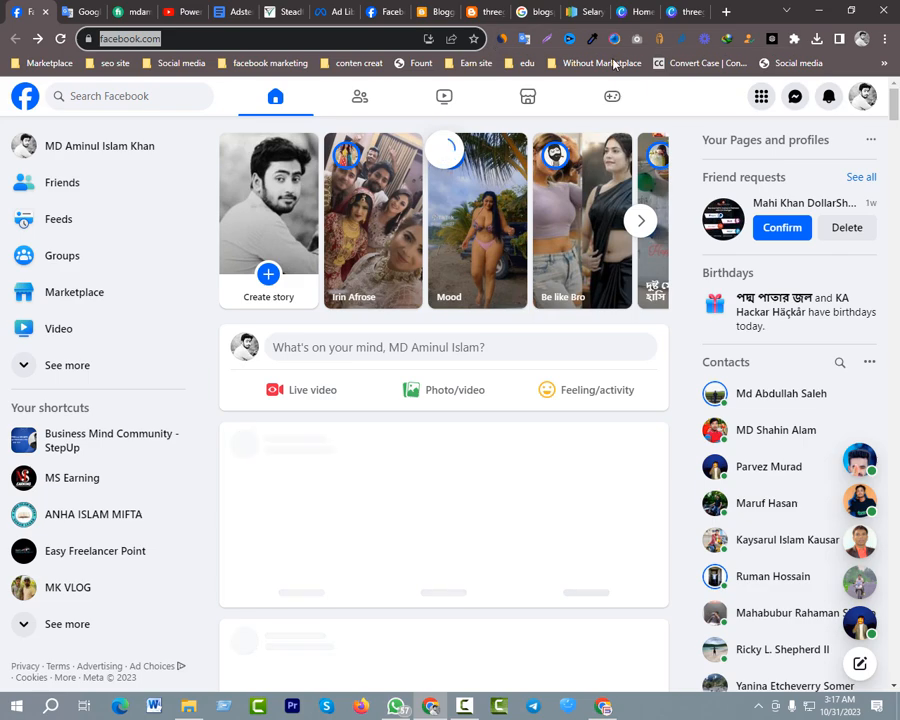
pyautogui.click(685, 12)
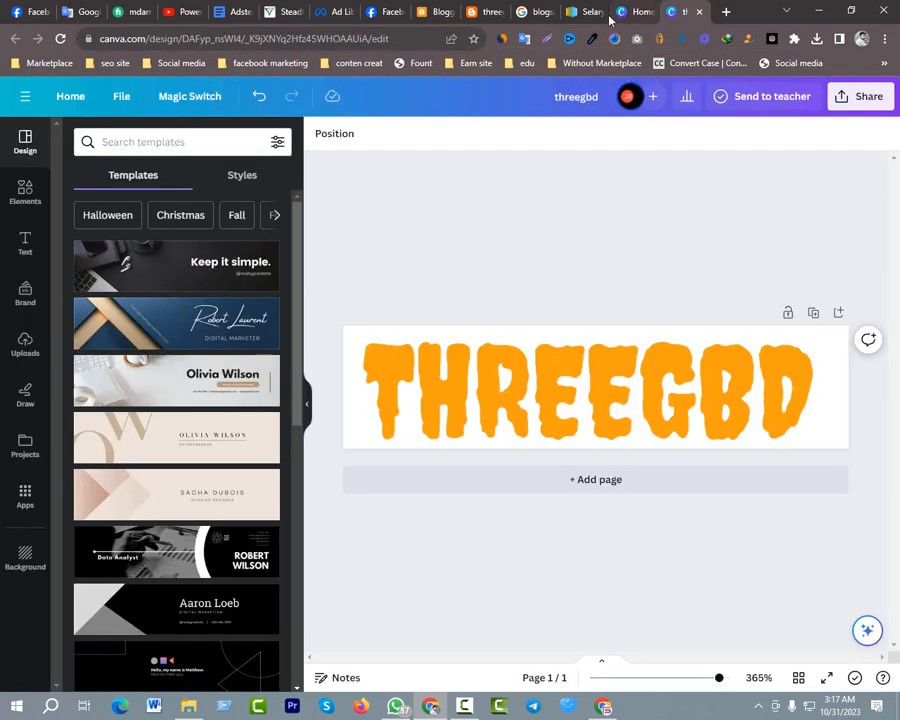
pyautogui.click(443, 12)
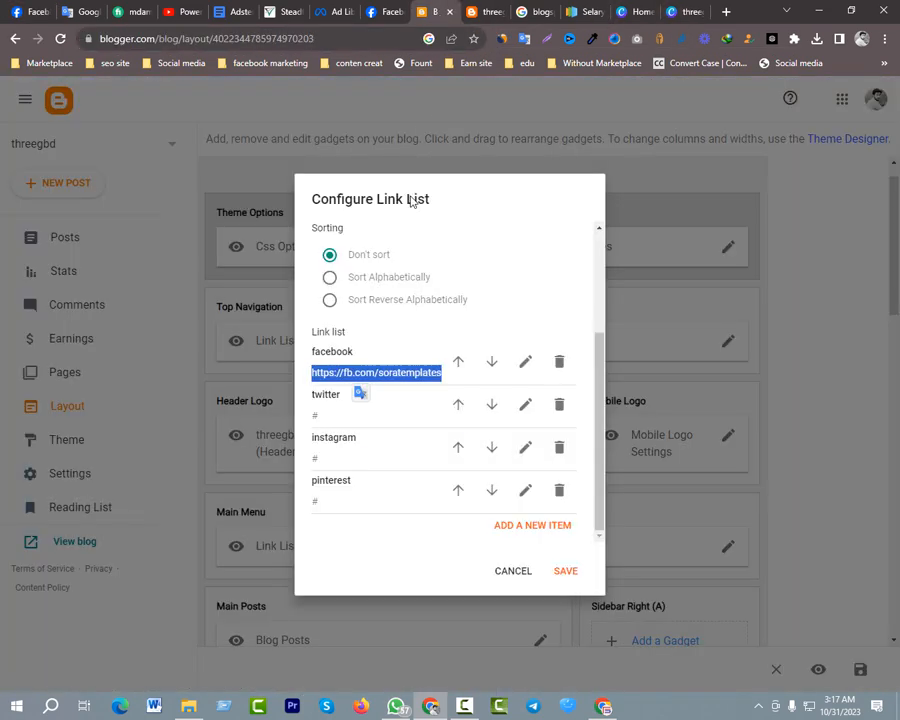
pyautogui.click(526, 362)
pyautogui.tripleClick(410, 441)
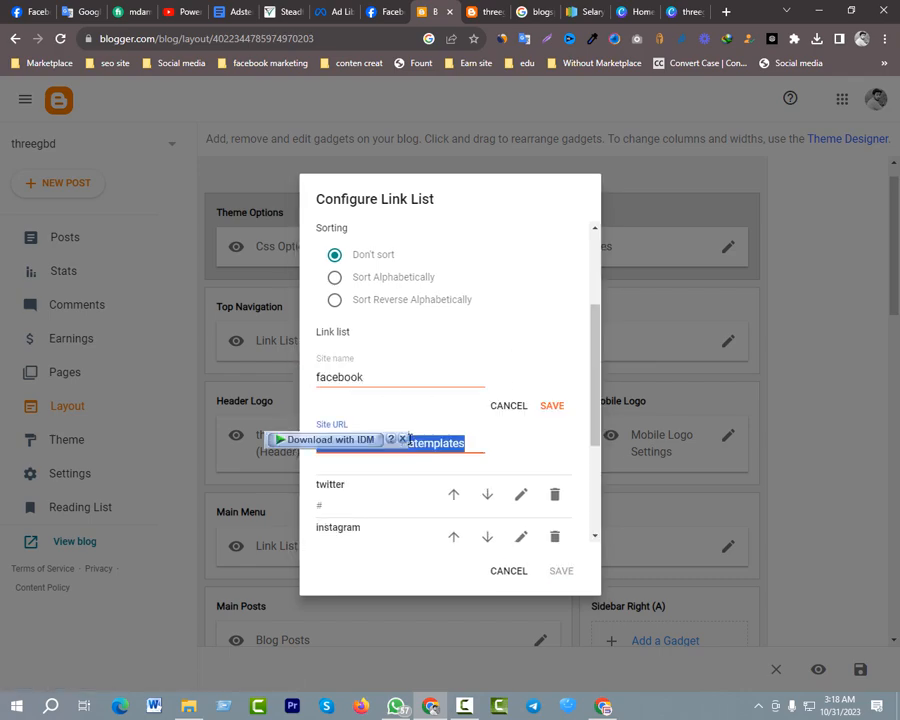
pyautogui.hotkey('ctrl', 'v')
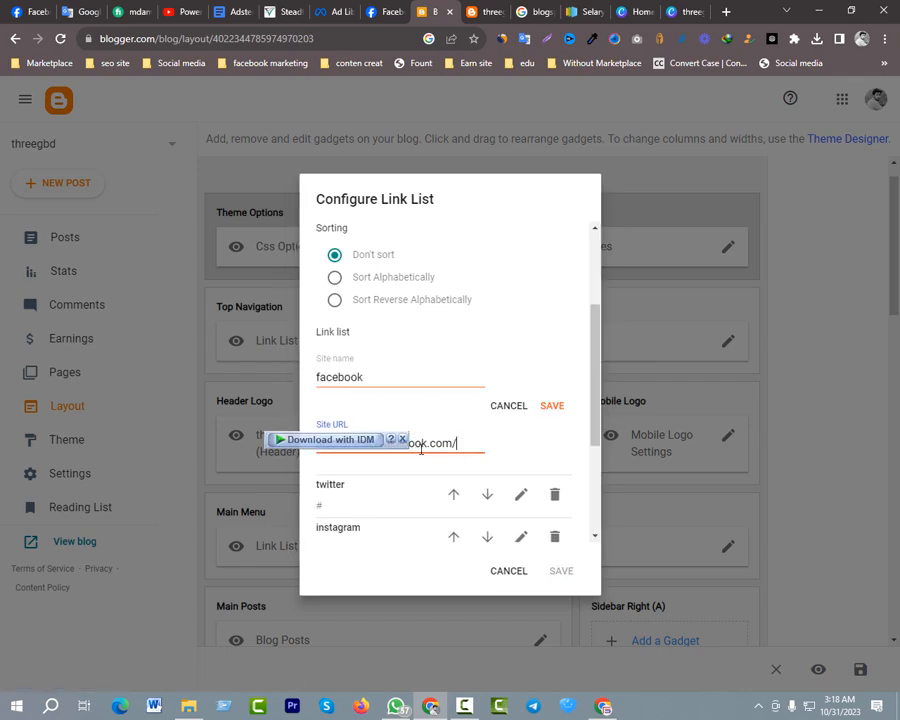
pyautogui.click(548, 407)
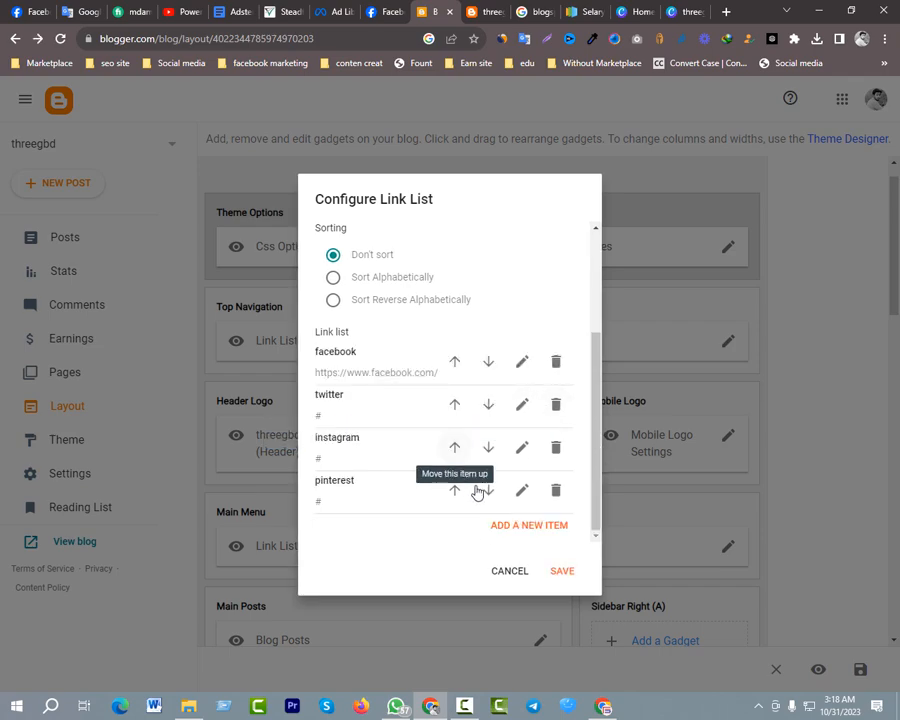
pyautogui.click(565, 569)
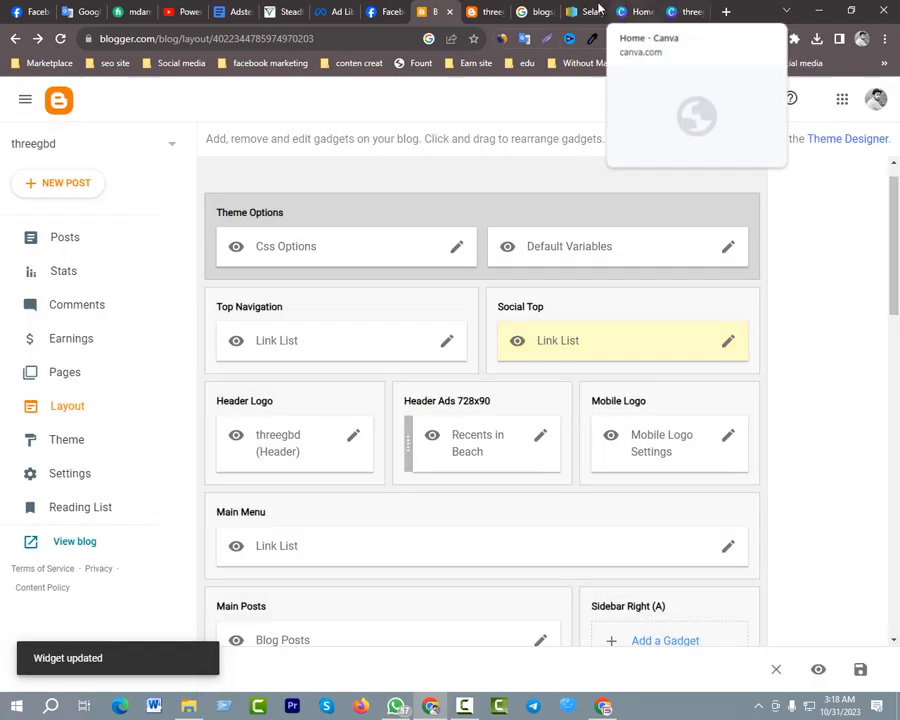
# Reload the live threegbd blog, test the Facebook link in the sidebar's Social Plugin, and close the page it opens
pyautogui.click(486, 11)
pyautogui.click(59, 39)
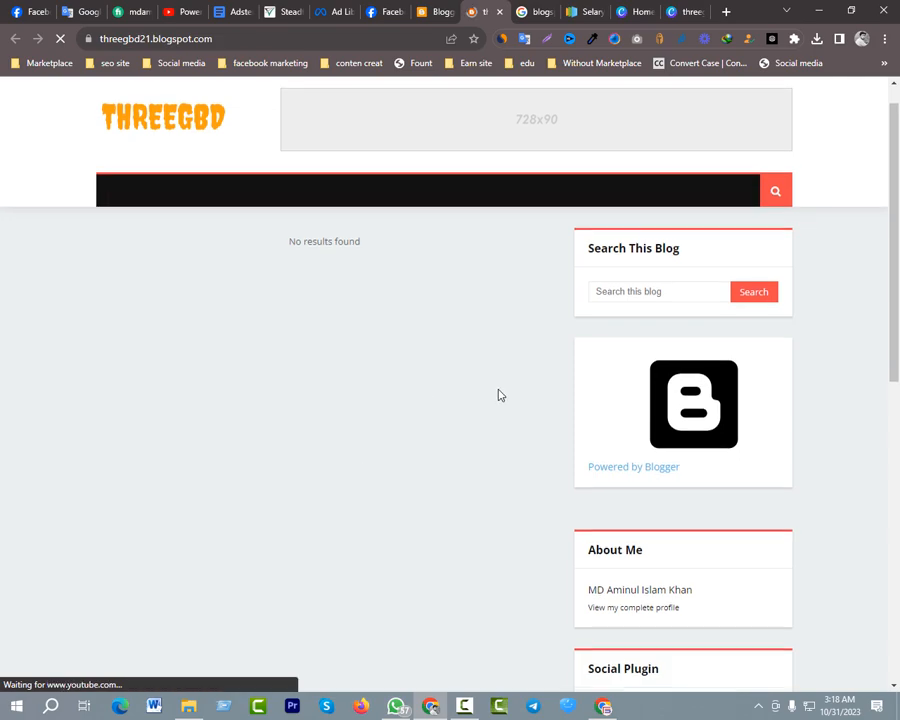
pyautogui.scroll(-5, 580, 442)
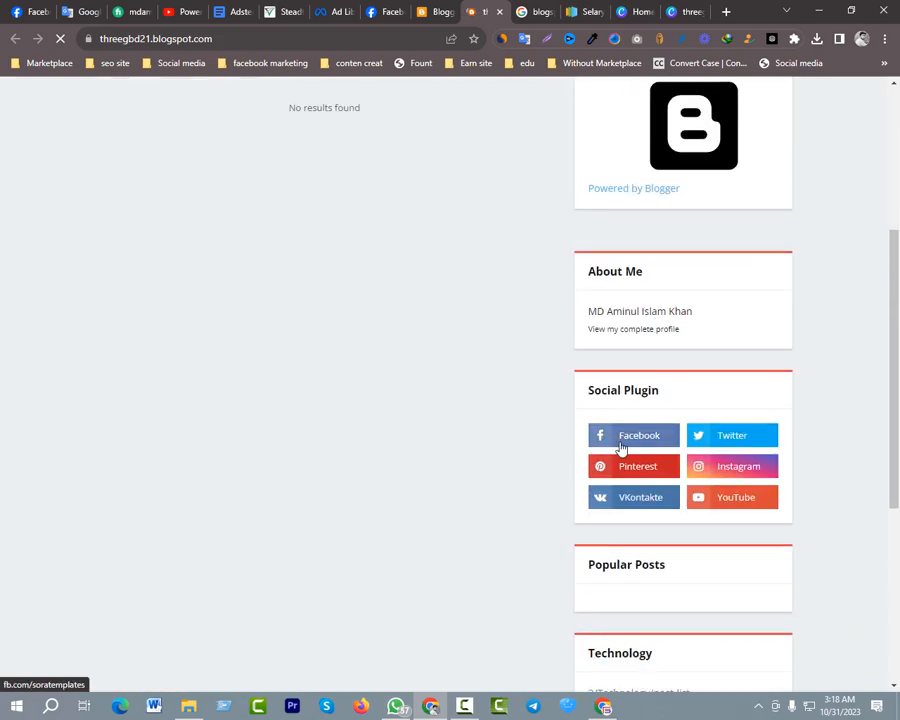
pyautogui.click(621, 444)
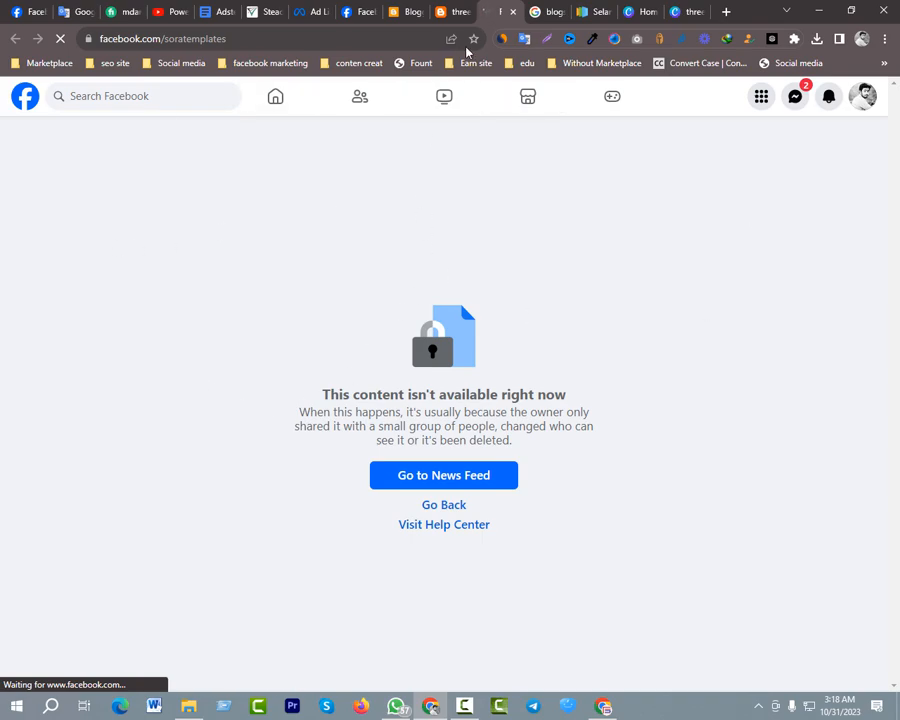
pyautogui.click(513, 12)
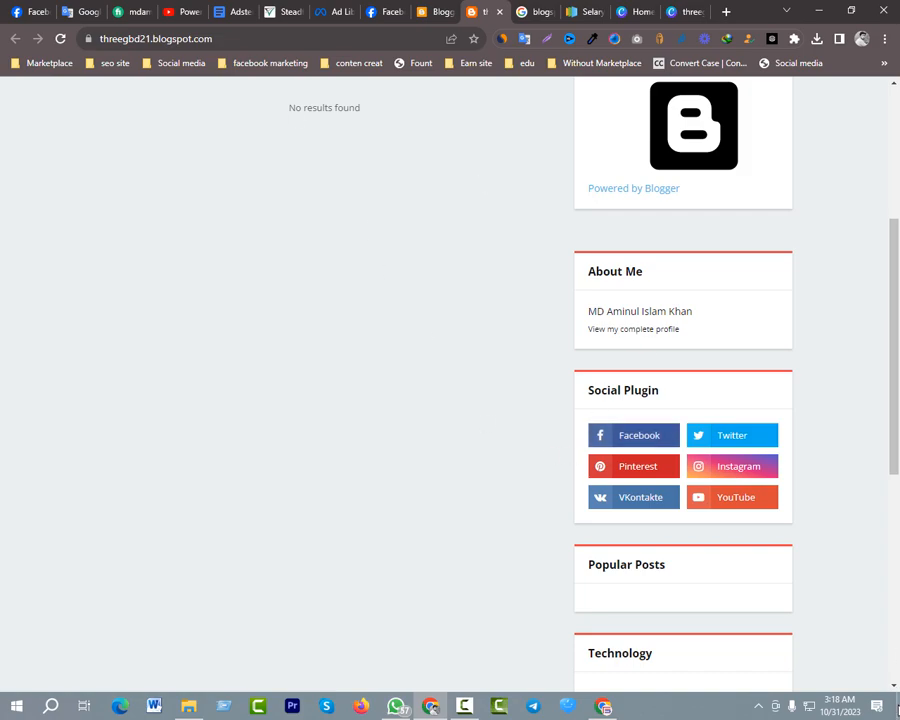
# Review the live blog's header, Social Plugin, Popular Posts, Technology and Subscribe Us sections
pyautogui.scroll(3, 560, 524)
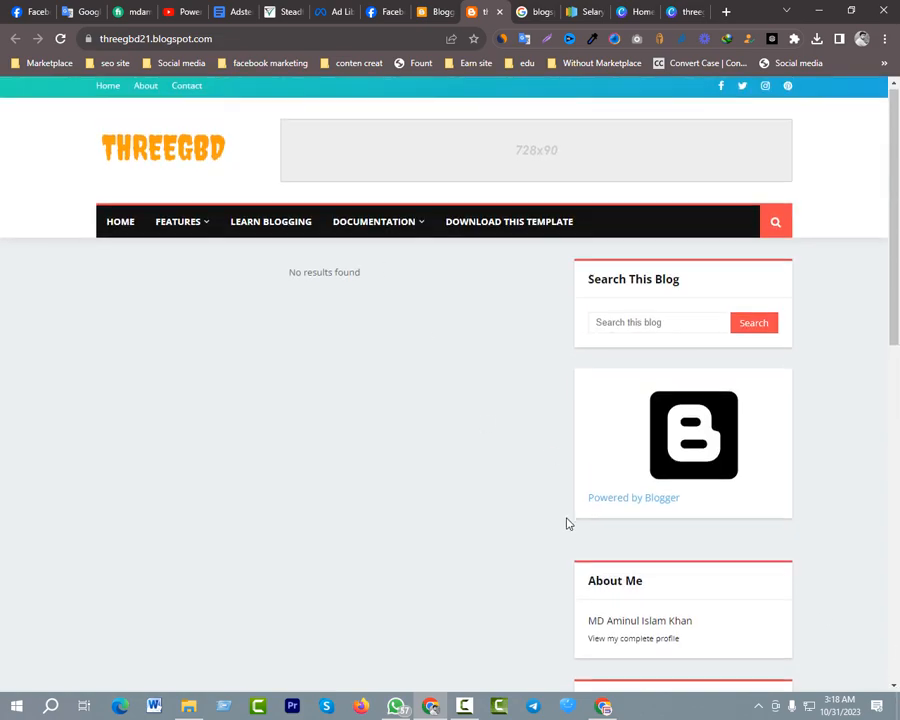
pyautogui.scroll(-3, 568, 523)
pyautogui.scroll(-3, 720, 558)
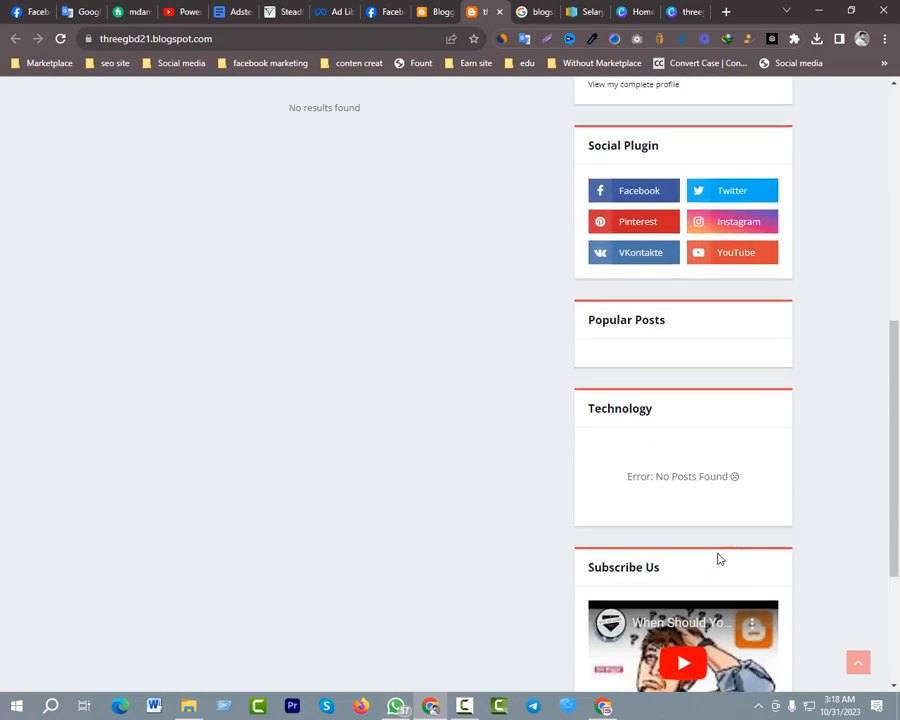
pyautogui.scroll(3, 717, 556)
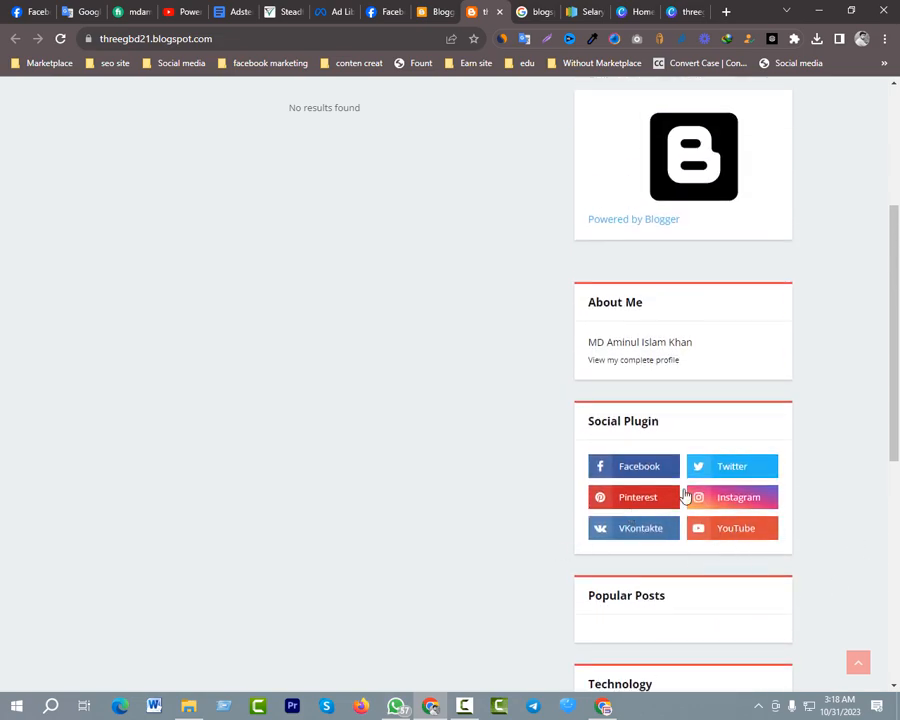
pyautogui.scroll(-5, 559, 546)
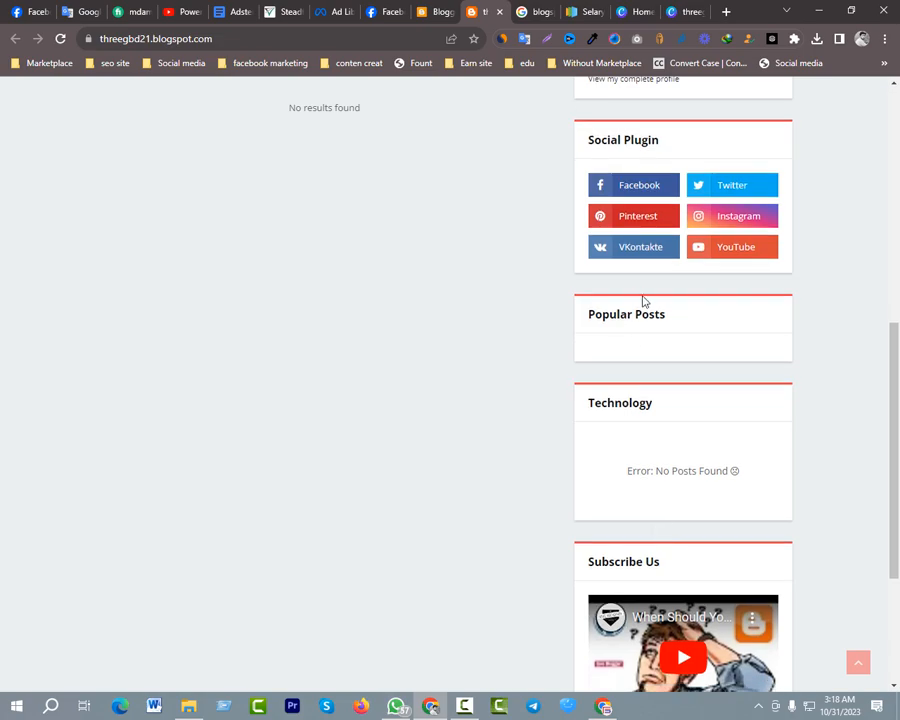
pyautogui.scroll(10, 600, 508)
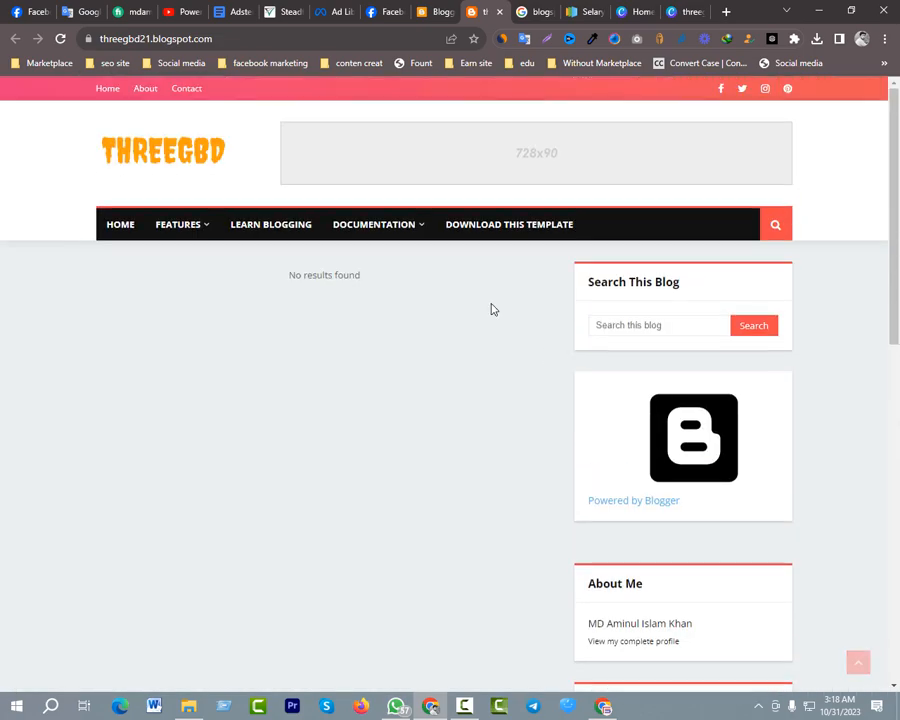
# Return to the threegbd blog in Blogger, look over its layout, and create a new blank post
pyautogui.hotkey('ctrl', 'shift', 'Tab')
pyautogui.scroll(-3, 369, 445)
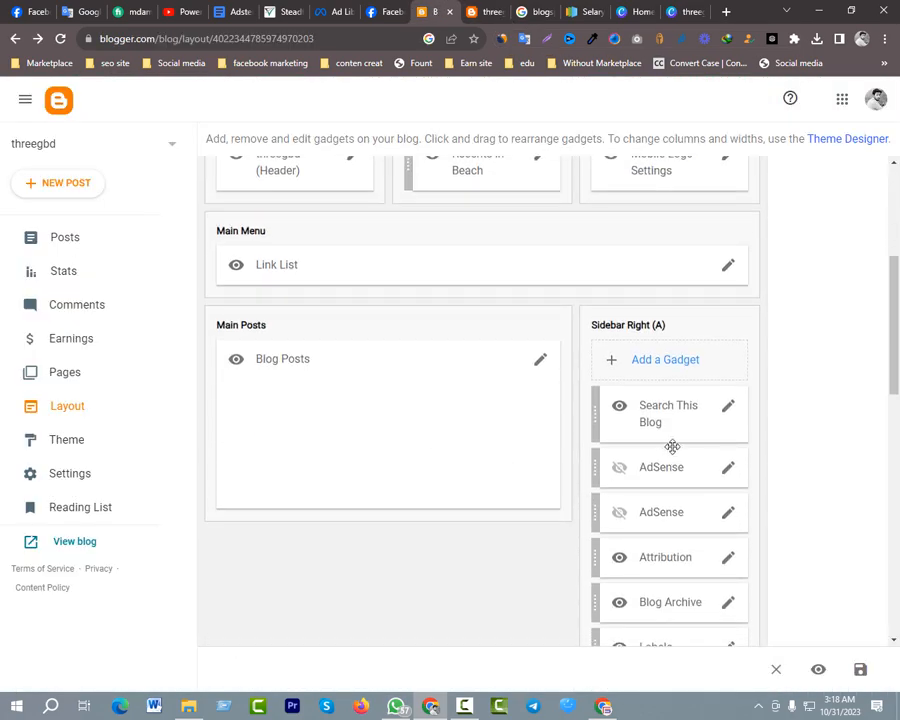
pyautogui.scroll(1, 676, 485)
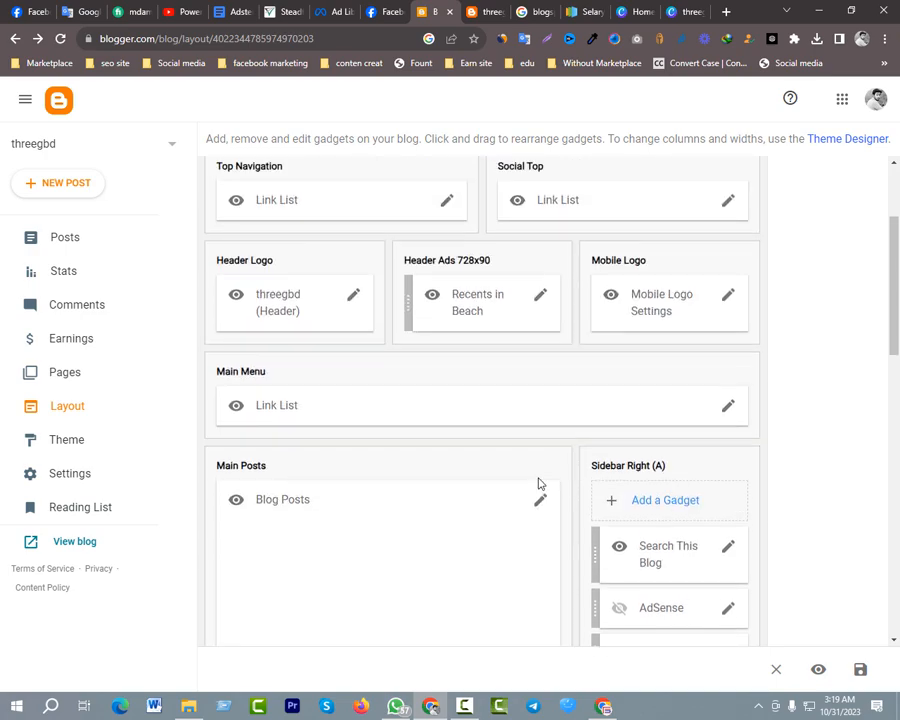
pyautogui.scroll(2, 538, 484)
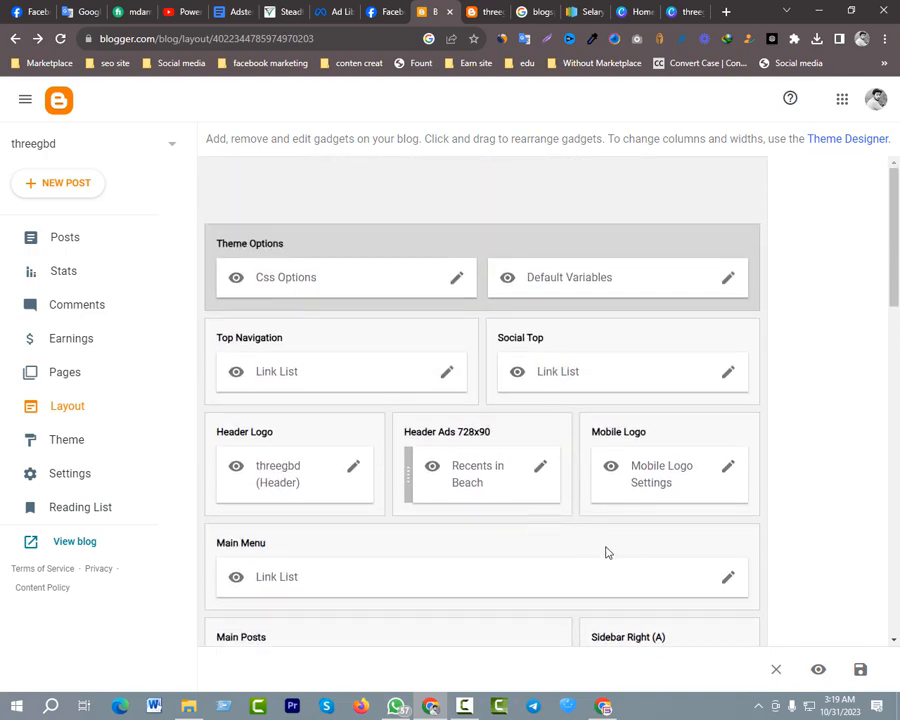
pyautogui.scroll(-2, 360, 470)
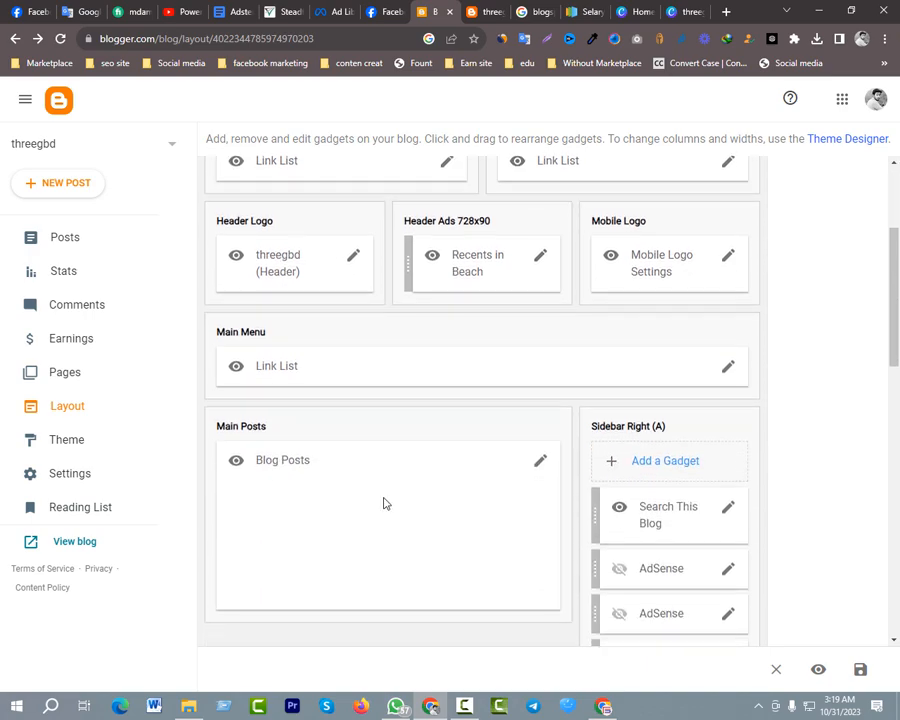
pyautogui.scroll(2, 300, 470)
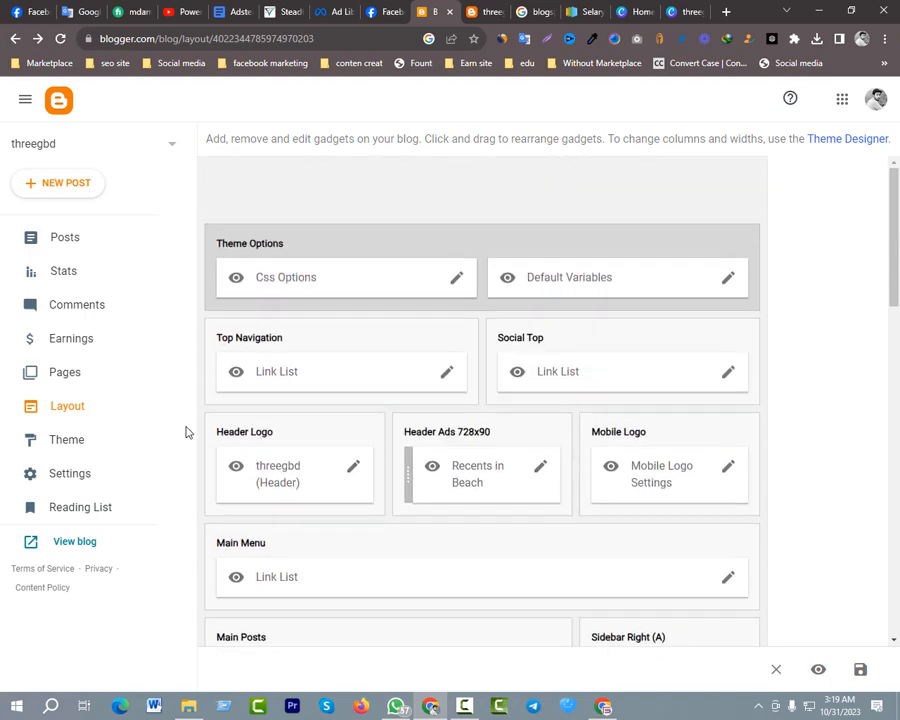
pyautogui.click(66, 250)
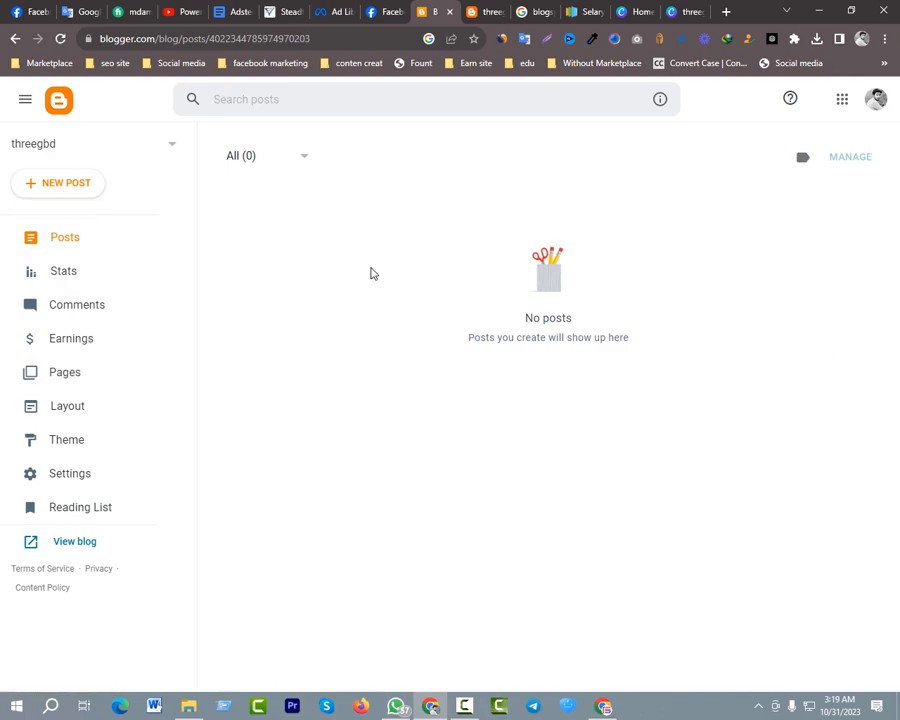
pyautogui.click(86, 188)
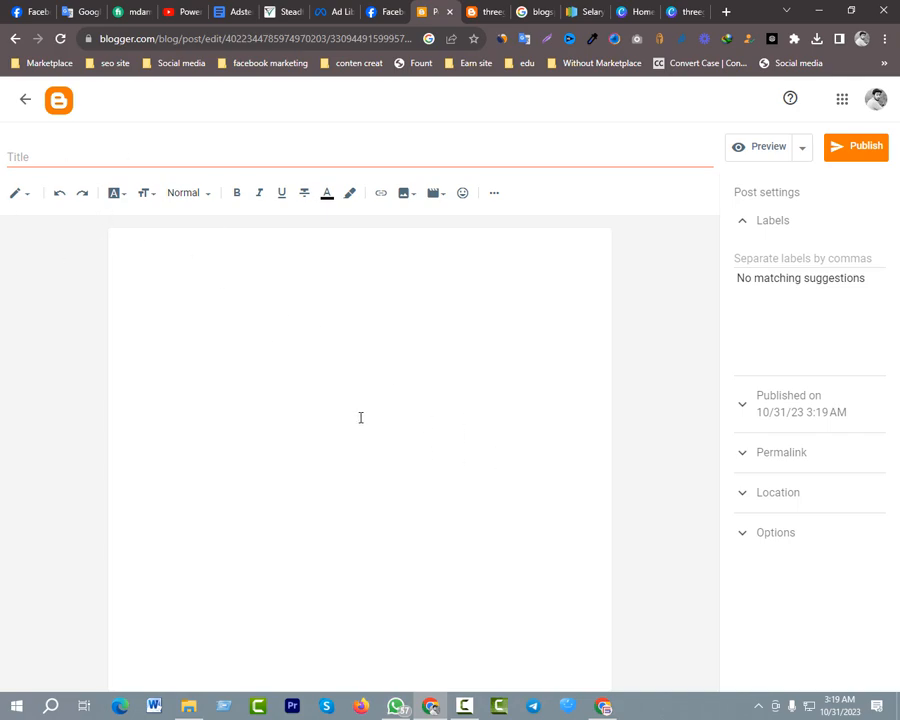
pyautogui.click(78, 156)
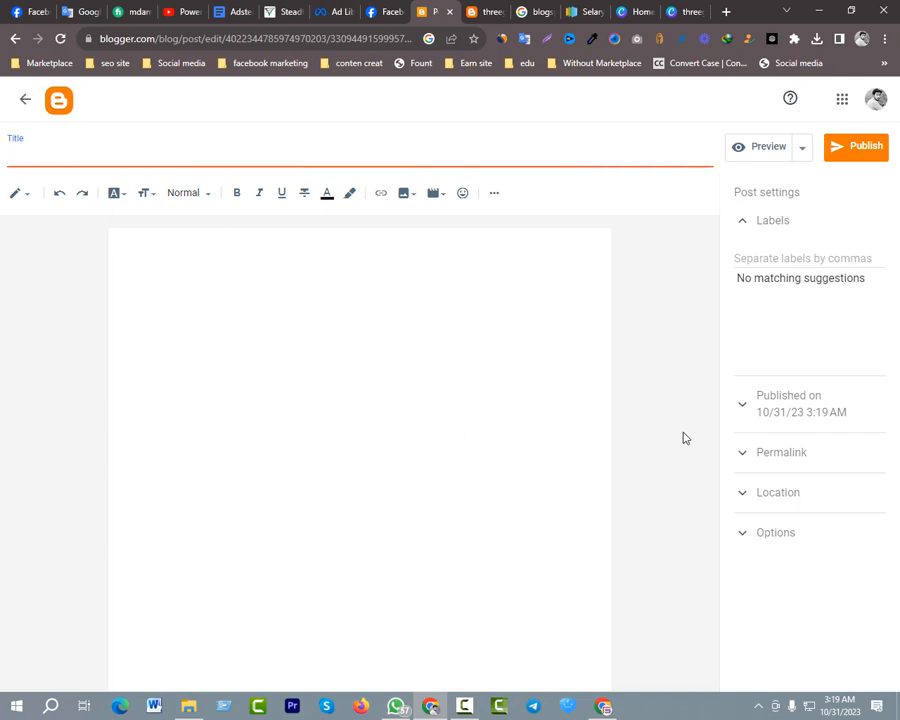
pyautogui.click(196, 275)
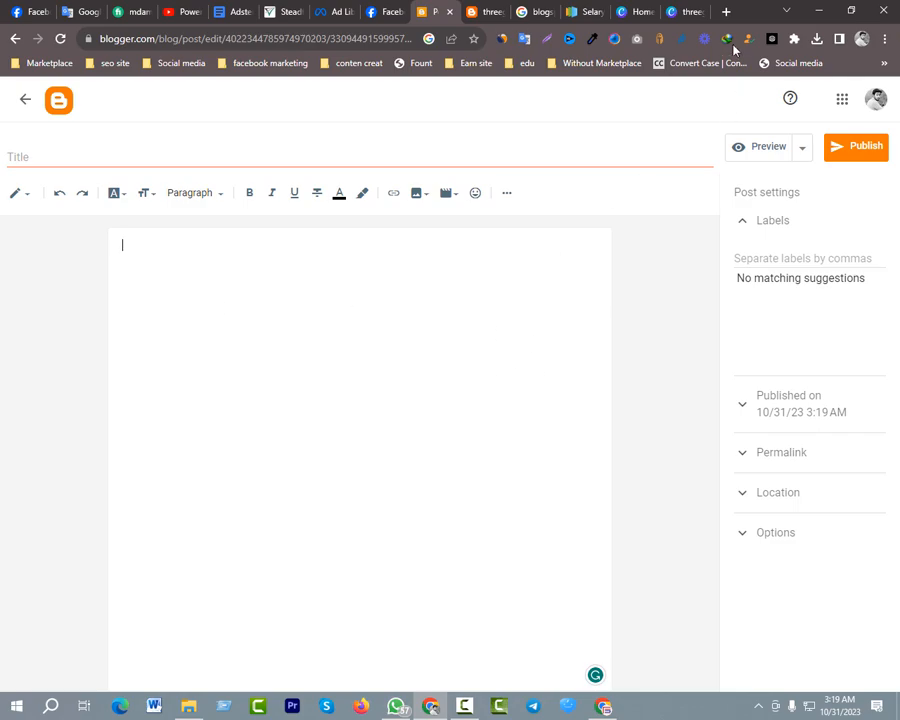
# Open ChatGPT at chat.openai.com in a new tab and dismiss the AIPRM Pro discount message
pyautogui.click(726, 12)
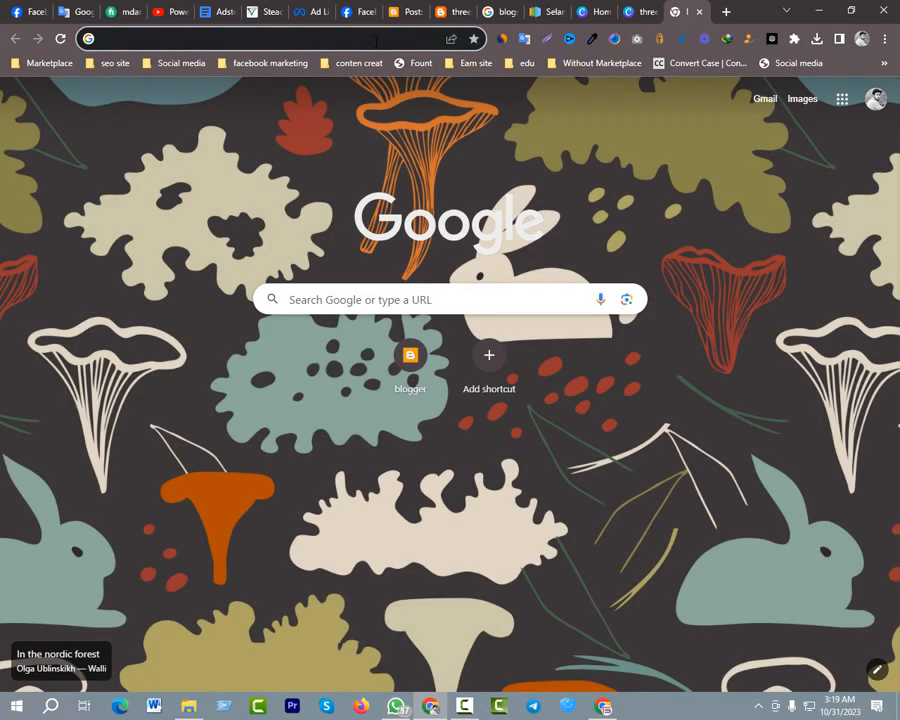
pyautogui.click(376, 41)
pyautogui.write('c')
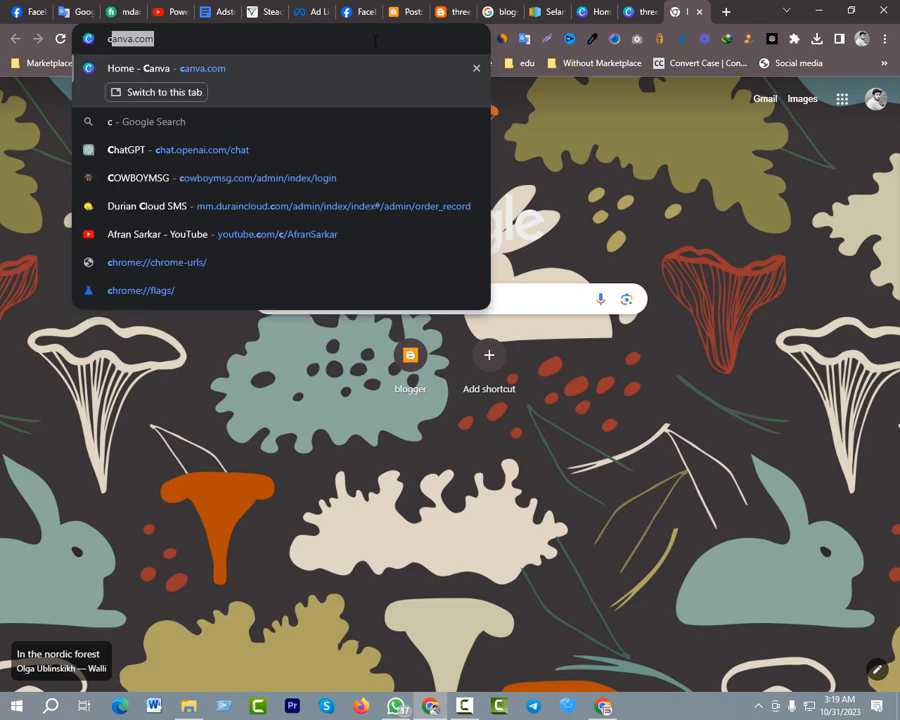
pyautogui.write('hat.openai.com/chat')
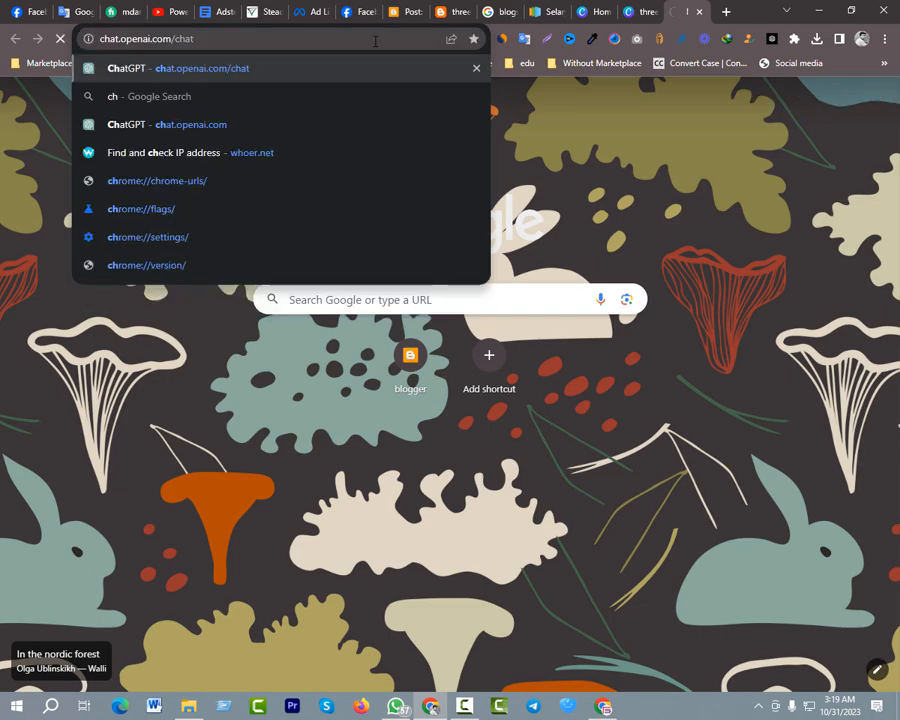
pyautogui.press('Return')
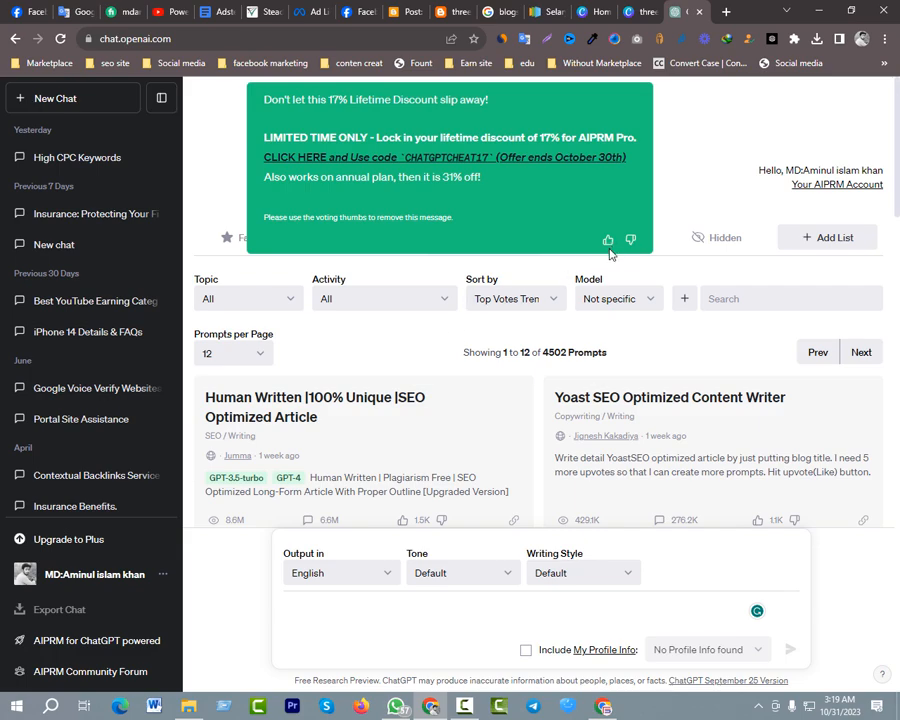
pyautogui.click(608, 243)
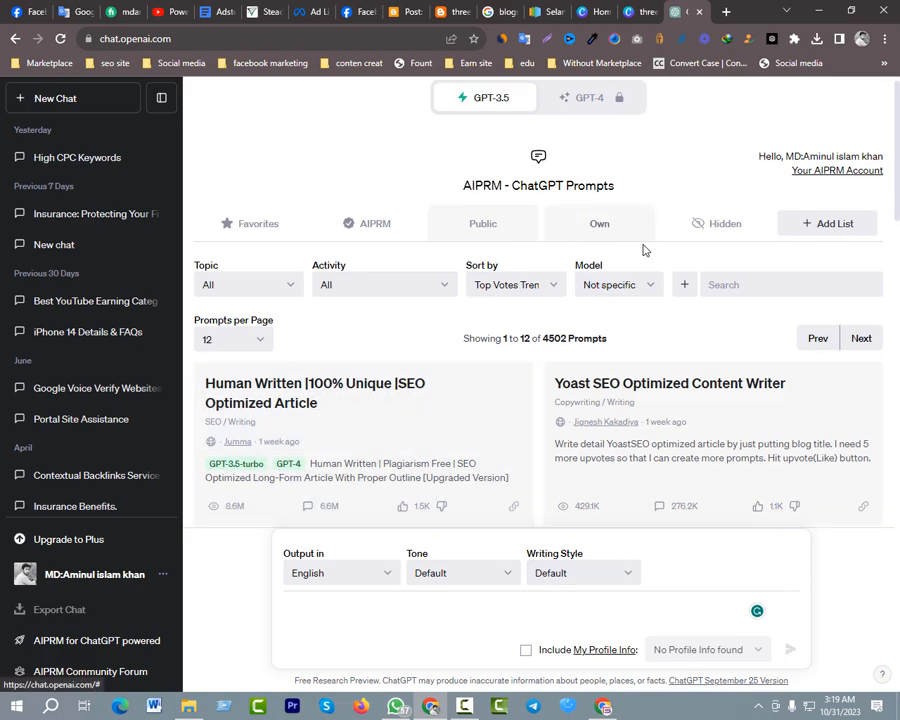
# Browse the public AIPRM prompt templates offered in ChatGPT
pyautogui.scroll(-6, 458, 378)
pyautogui.scroll(5, 400, 290)
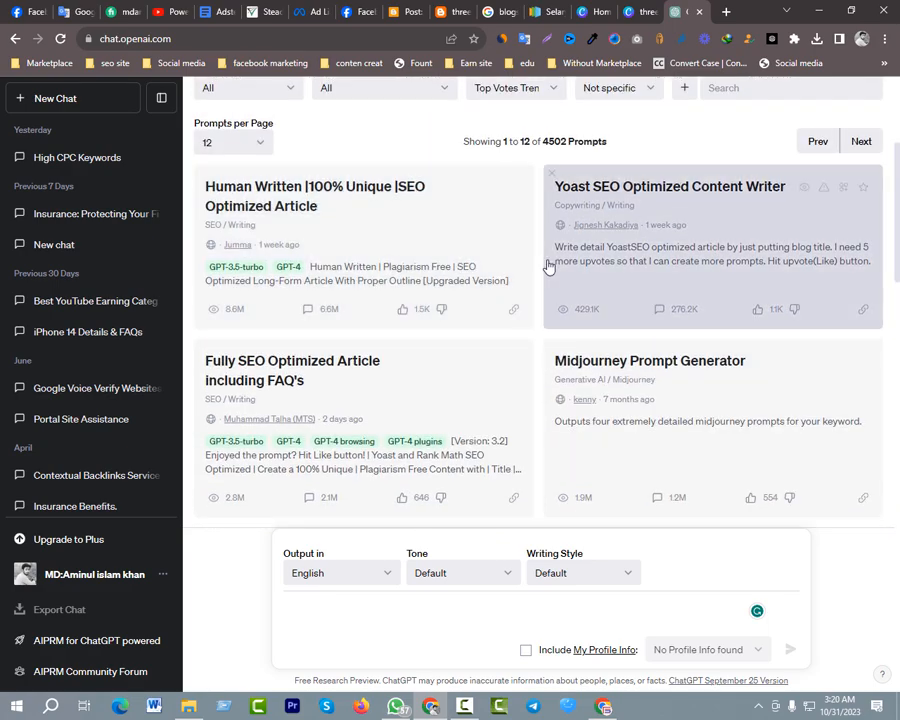
pyautogui.scroll(2, 504, 262)
pyautogui.scroll(-3, 414, 255)
pyautogui.scroll(-7, 414, 255)
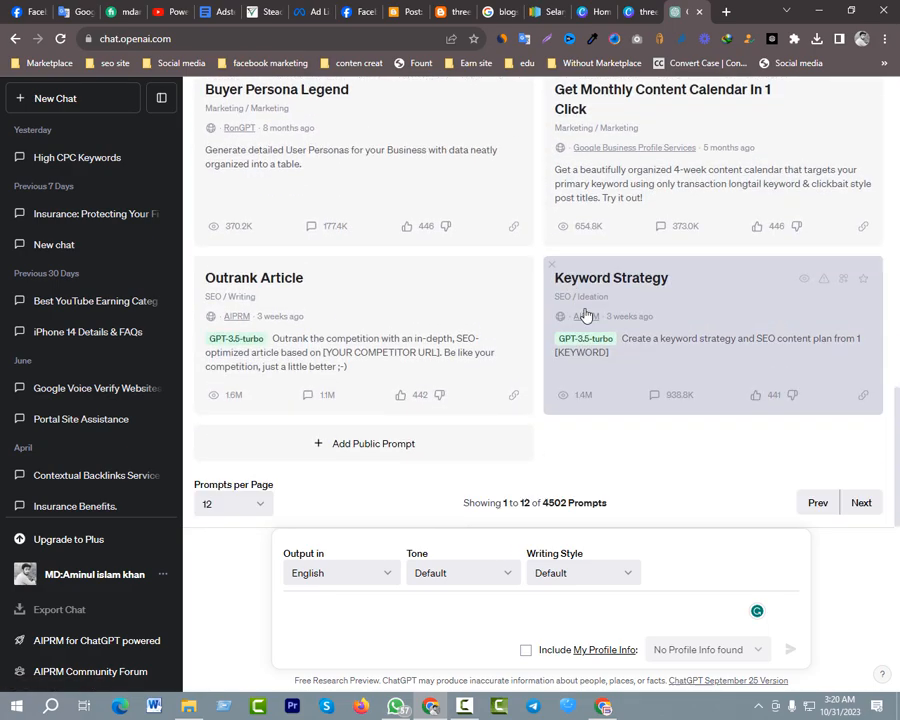
pyautogui.scroll(10, 390, 303)
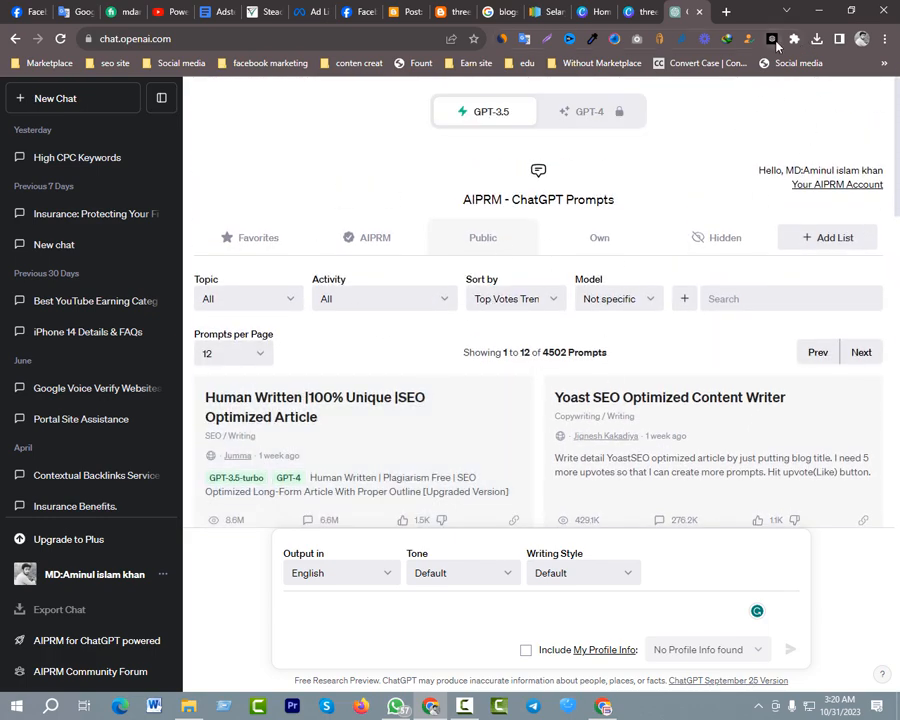
# Examine the AIPRM for ChatGPT extension's details page, and close it together with the extra ChatGPT page
pyautogui.click(775, 45)
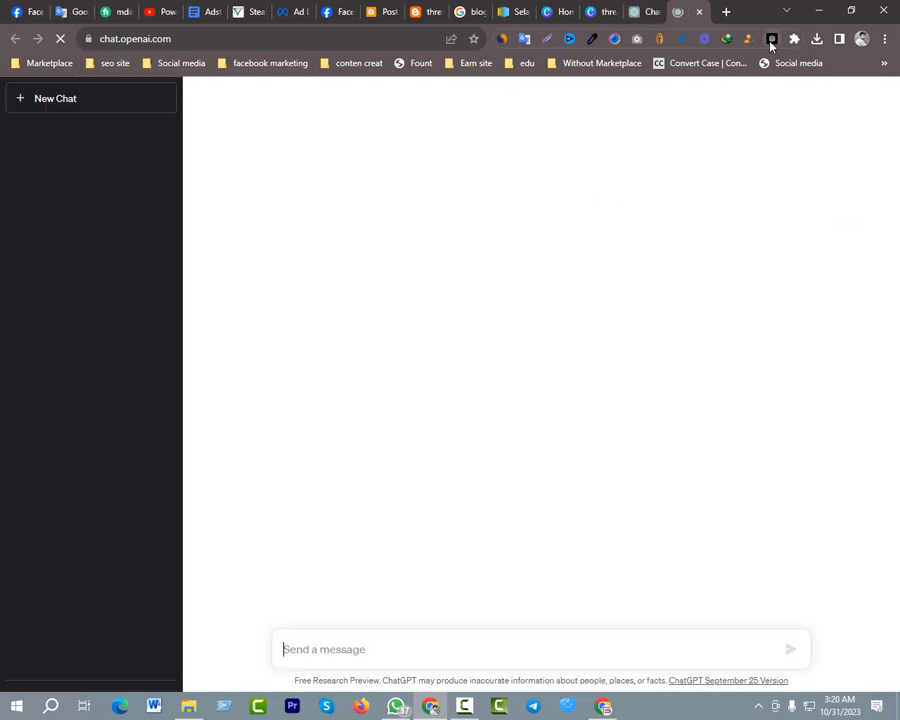
pyautogui.rightClick(772, 40)
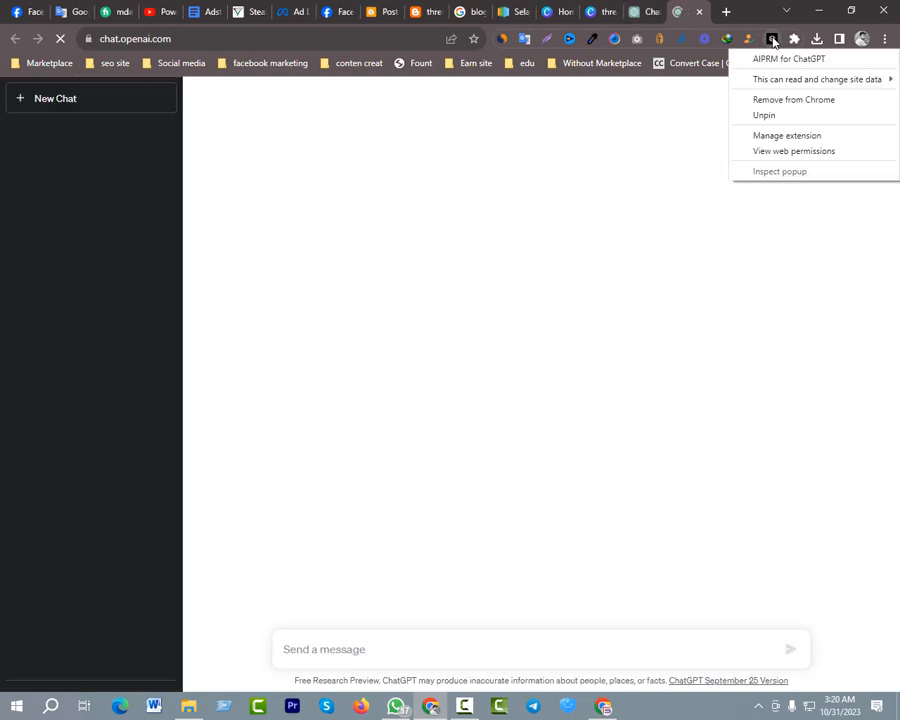
pyautogui.click(787, 137)
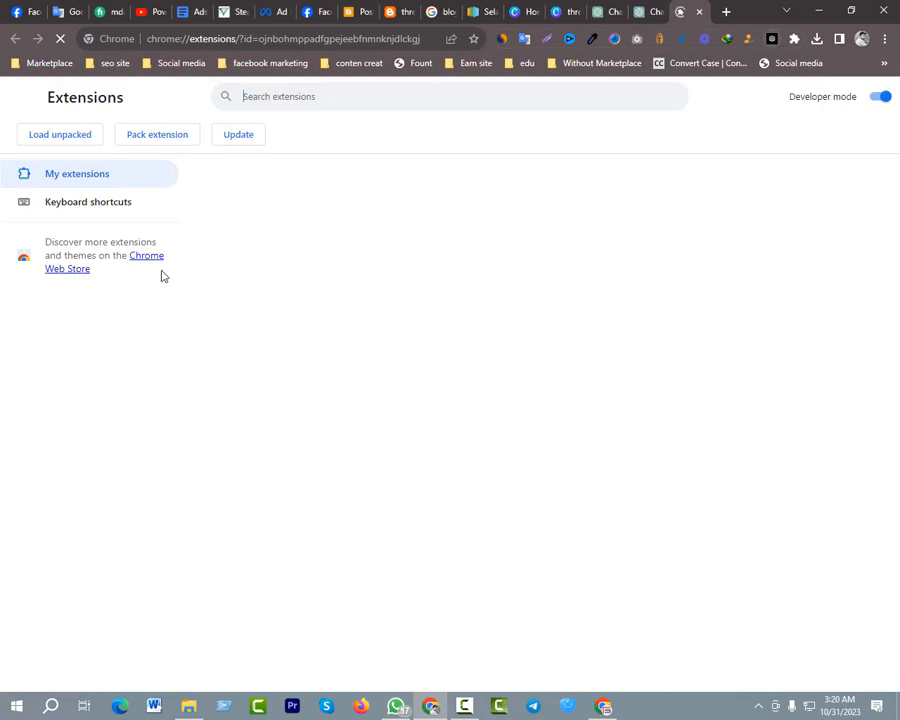
pyautogui.moveTo(423, 176); pyautogui.dragTo(291, 179)
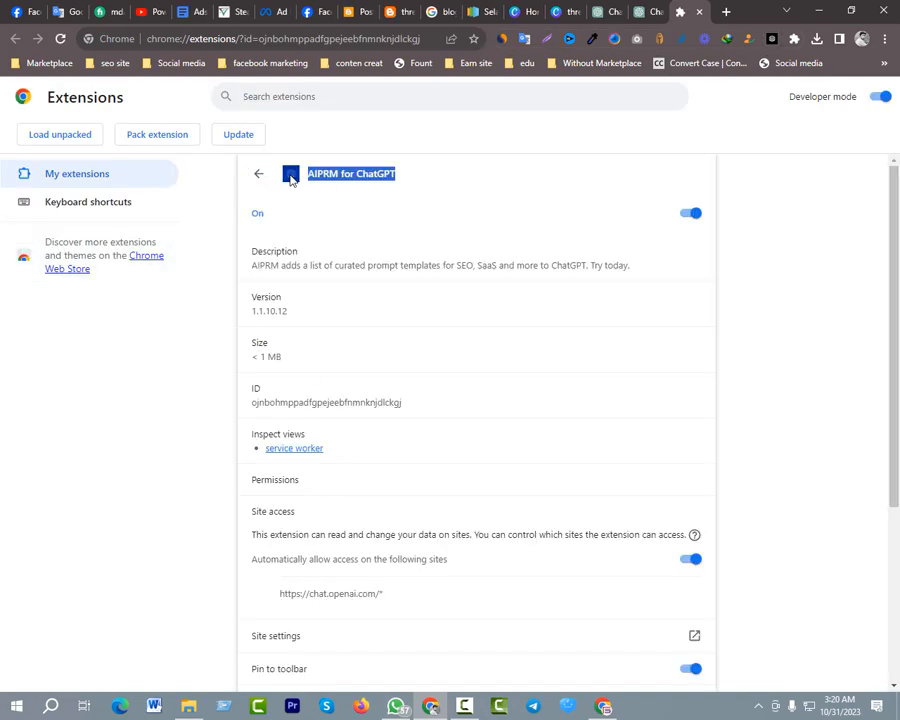
pyautogui.click(422, 180)
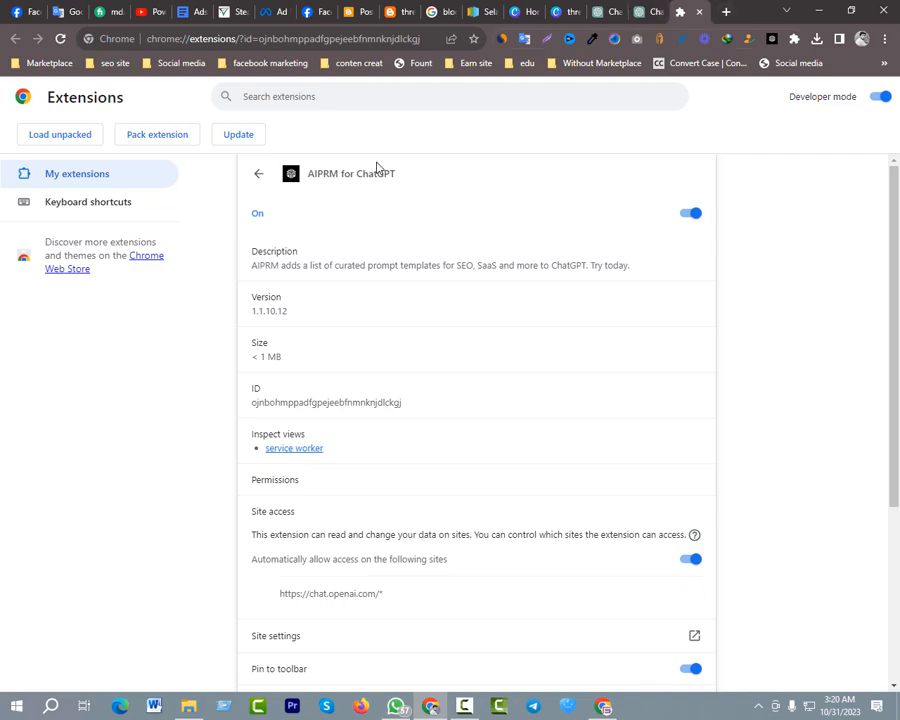
pyautogui.click(661, 13)
pyautogui.click(658, 14)
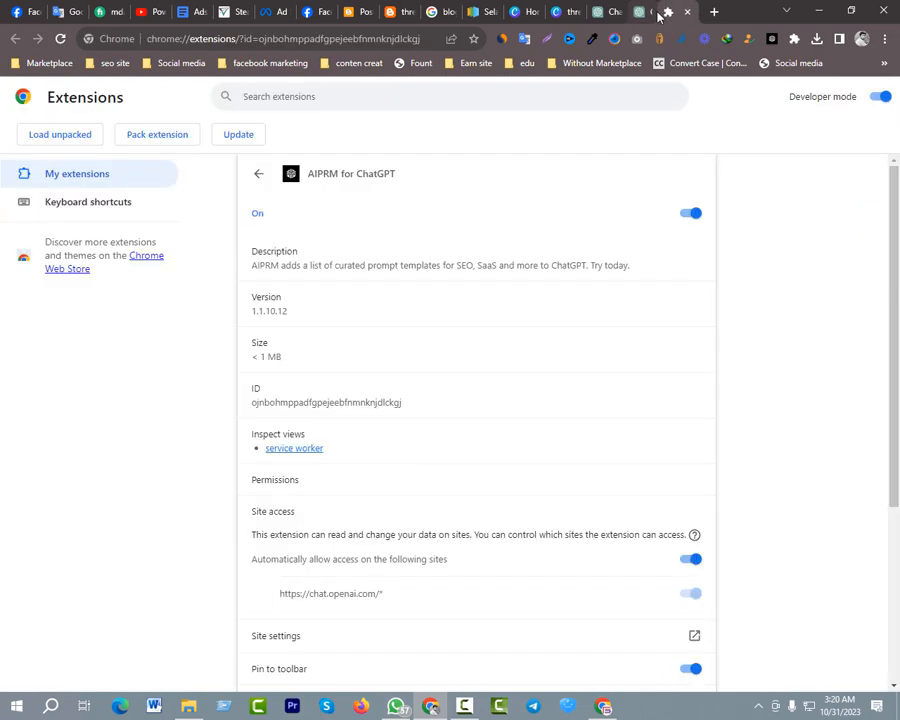
pyautogui.click(658, 14)
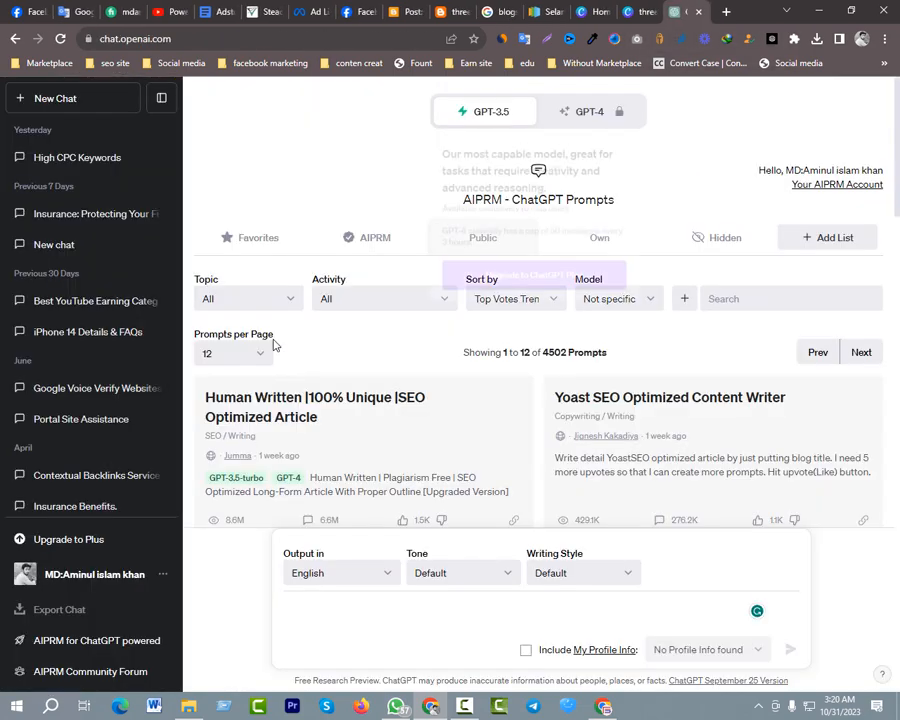
# Choose the "Human Written |100% Unique |SEO Optimized Article" prompt template from the public AIPRM prompts
pyautogui.scroll(-10, 500, 405)
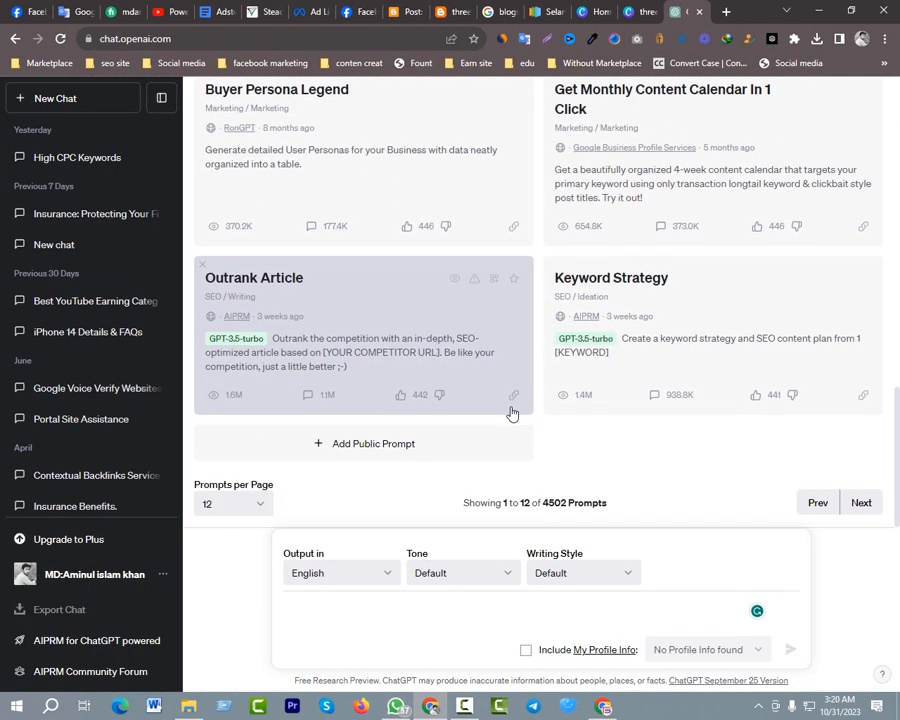
pyautogui.scroll(10, 508, 410)
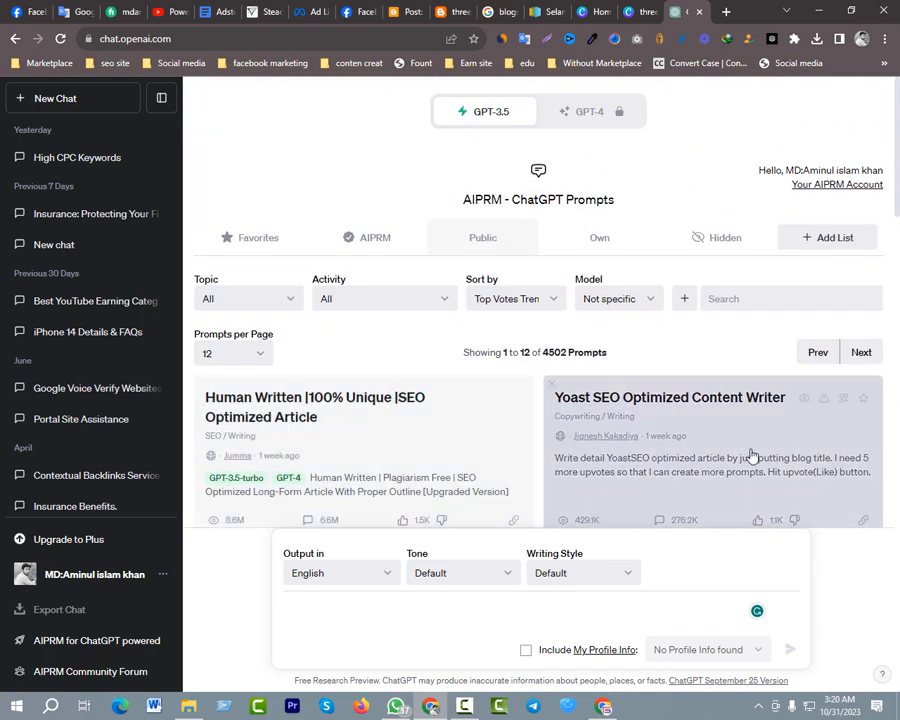
pyautogui.scroll(-2, 430, 386)
pyautogui.scroll(-1, 423, 388)
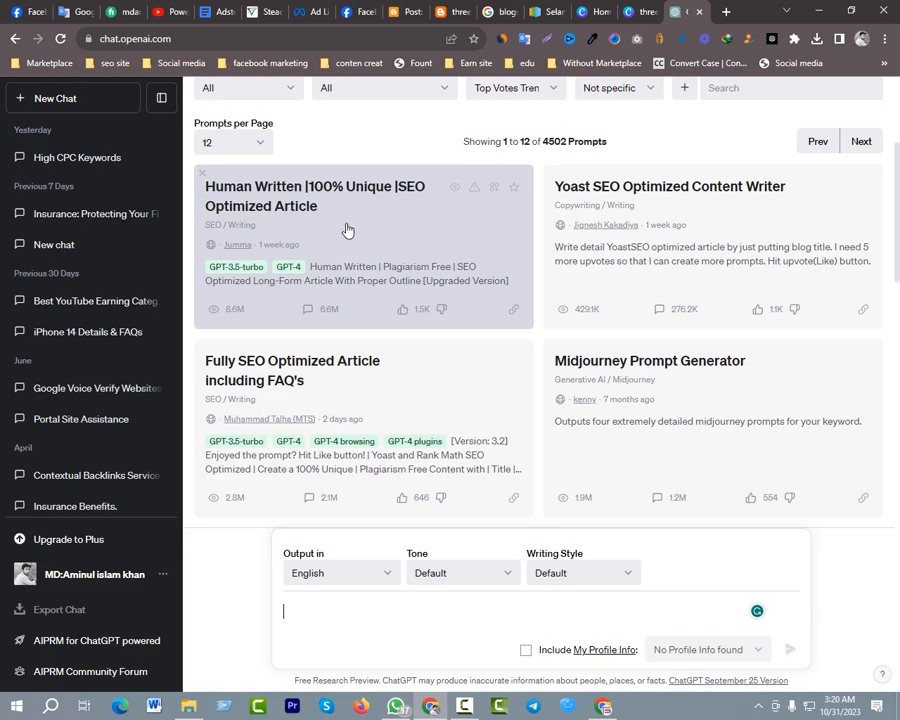
pyautogui.click(440, 295)
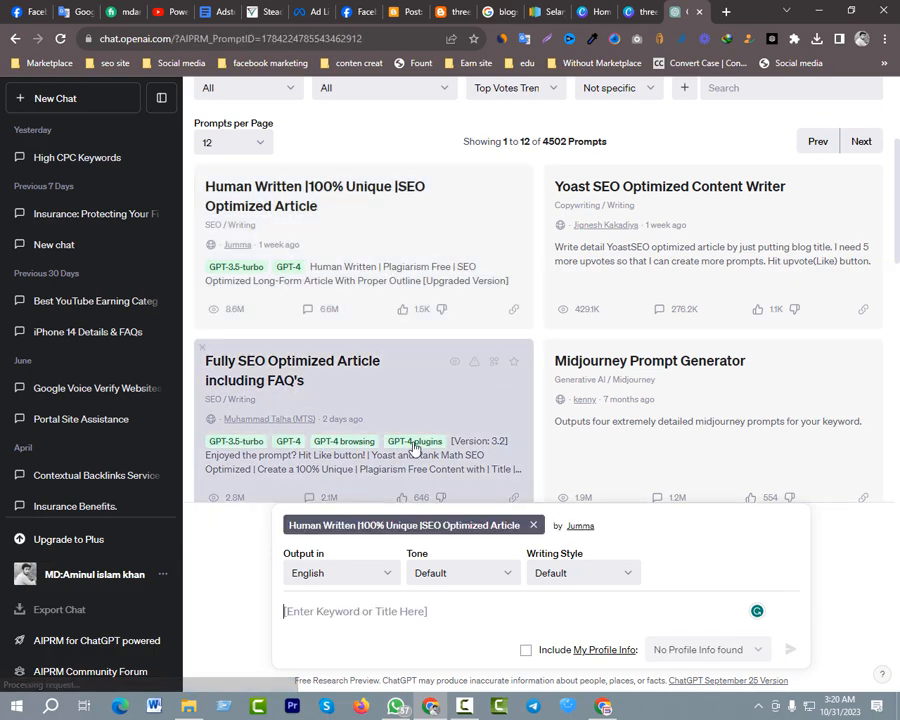
pyautogui.scroll(-3, 430, 330)
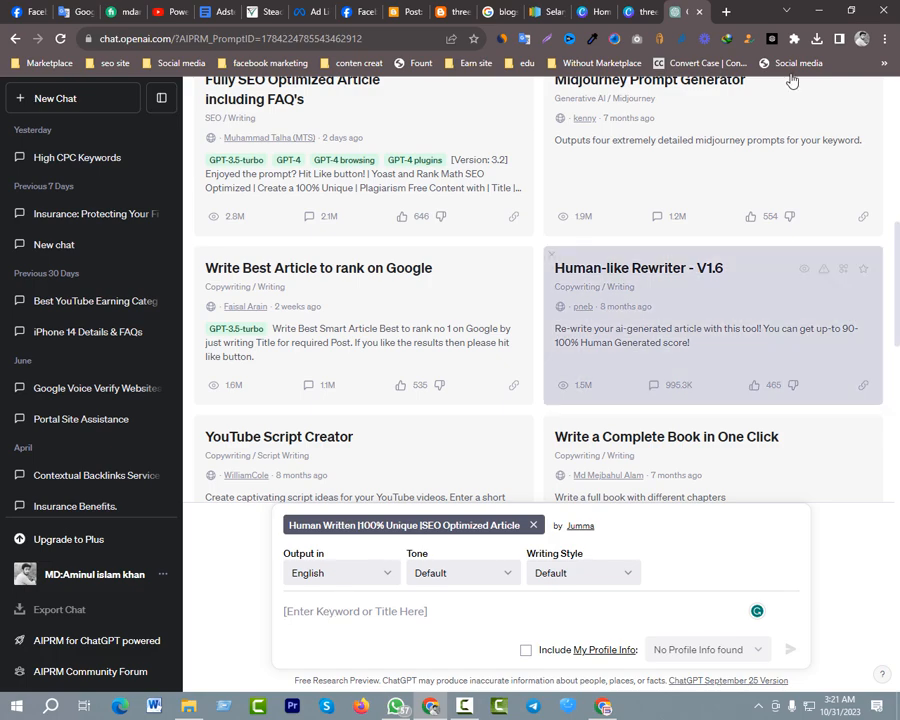
# Open the High CPC keywords And Niche text file from the desktop in Notepad and look through its keyword lists
pyautogui.click(822, 9)
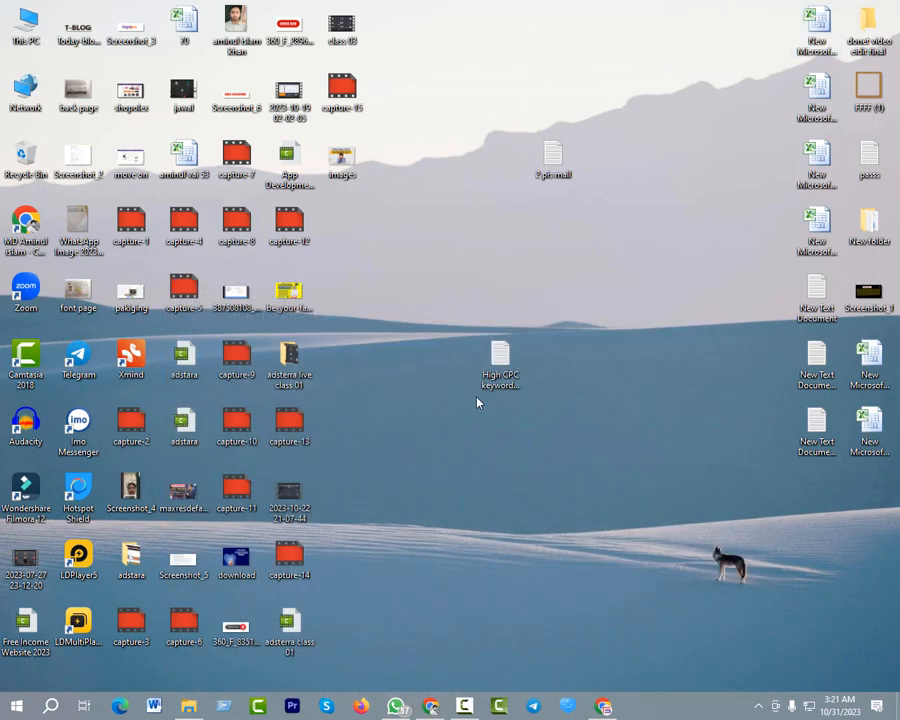
pyautogui.doubleClick(500, 362)
pyautogui.click(553, 87)
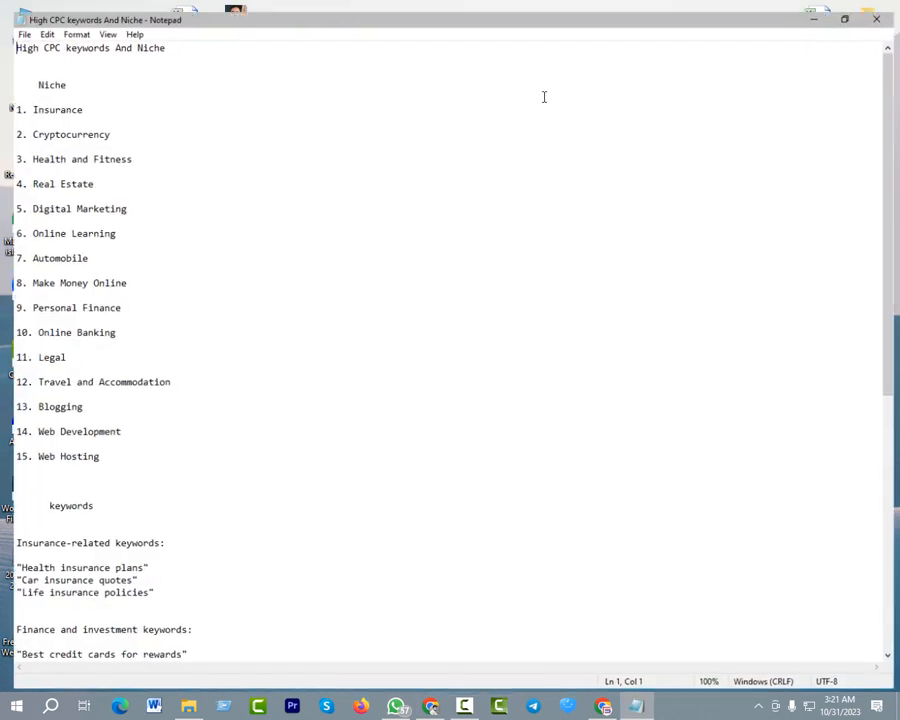
pyautogui.scroll(-6, 100, 365)
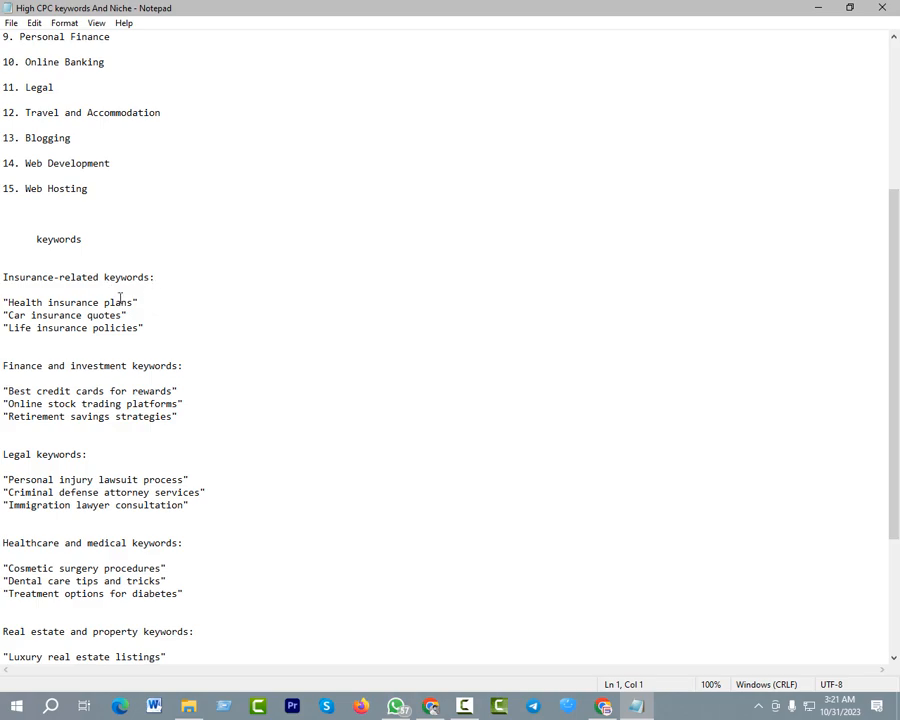
pyautogui.scroll(-5, 120, 300)
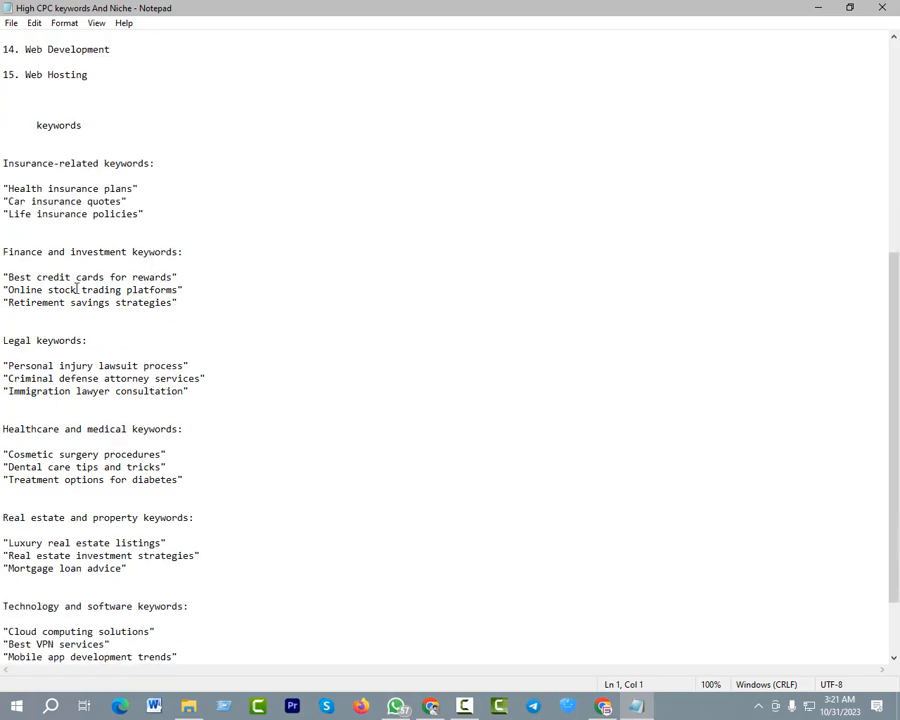
pyautogui.scroll(5, 250, 375)
pyautogui.scroll(1, 175, 360)
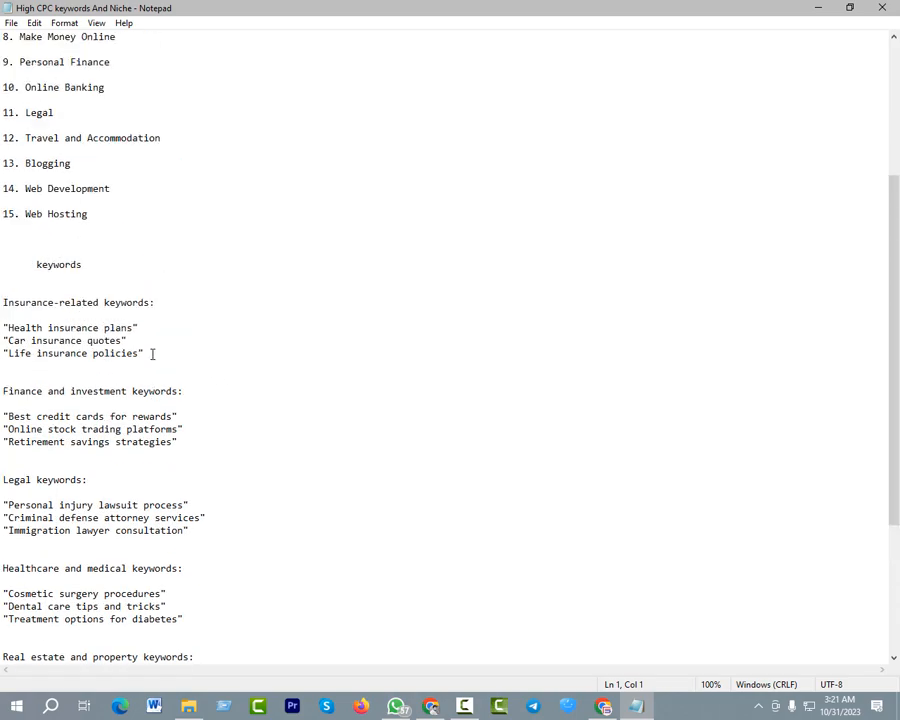
# Select the keyword Health insurance plans, without its quotation marks, under the insurance-related keywords
pyautogui.moveTo(9, 327)
pyautogui.mouseDown()
pyautogui.moveTo(82, 340)
pyautogui.moveTo(98, 327)
pyautogui.mouseUp()
pyautogui.click(137, 327)
pyautogui.moveTo(9, 327); pyautogui.dragTo(127, 323)
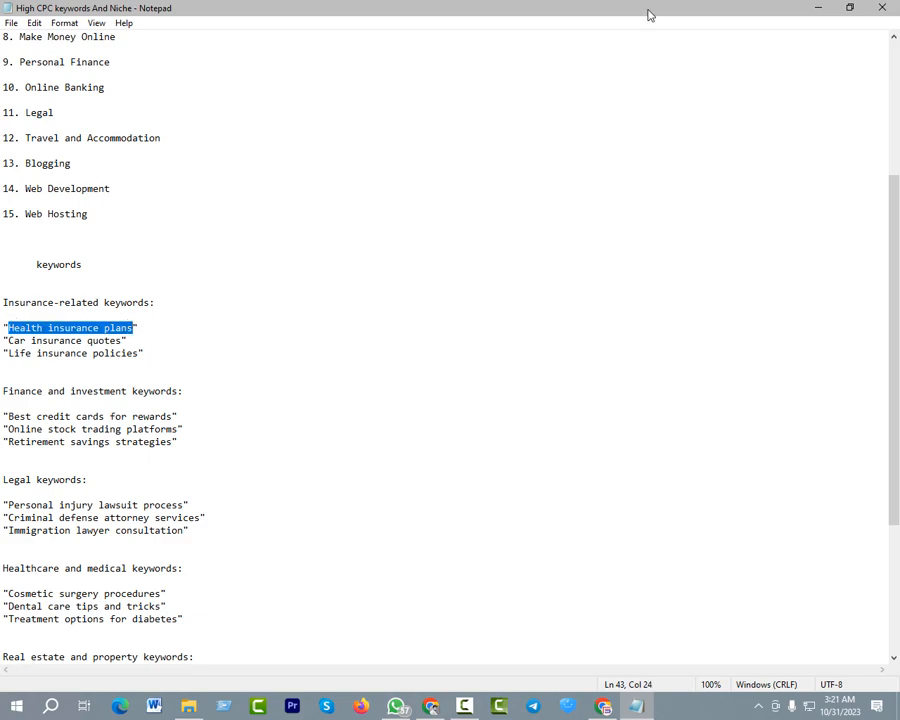
# Switch back to ChatGPT in Chrome and generate the SEO article for the keyword "Health insurance plans" with the chosen AIPRM prompt
pyautogui.click(813, 8)
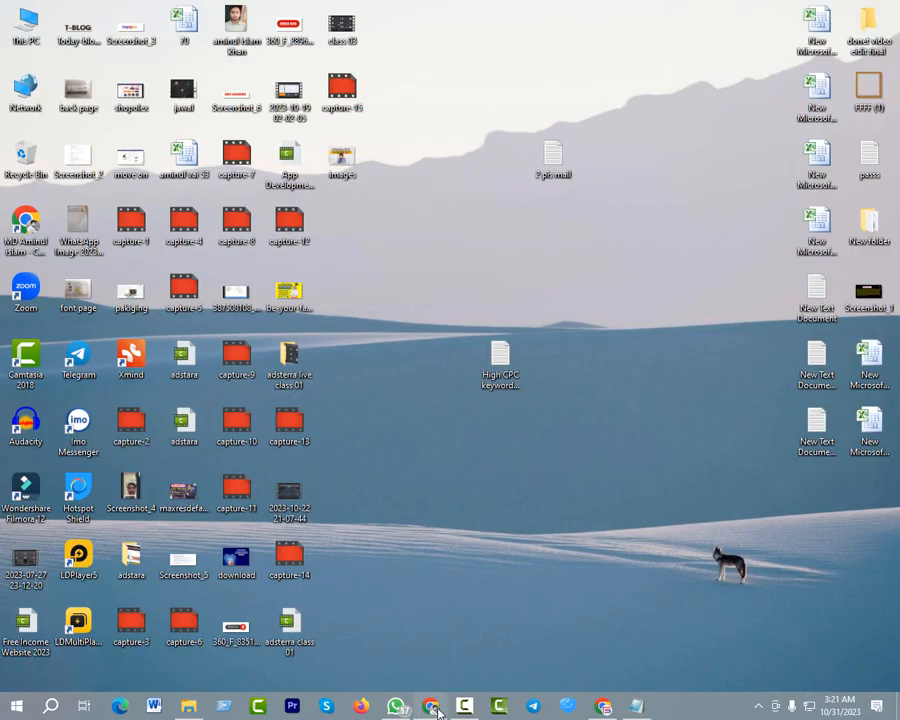
pyautogui.click(431, 706)
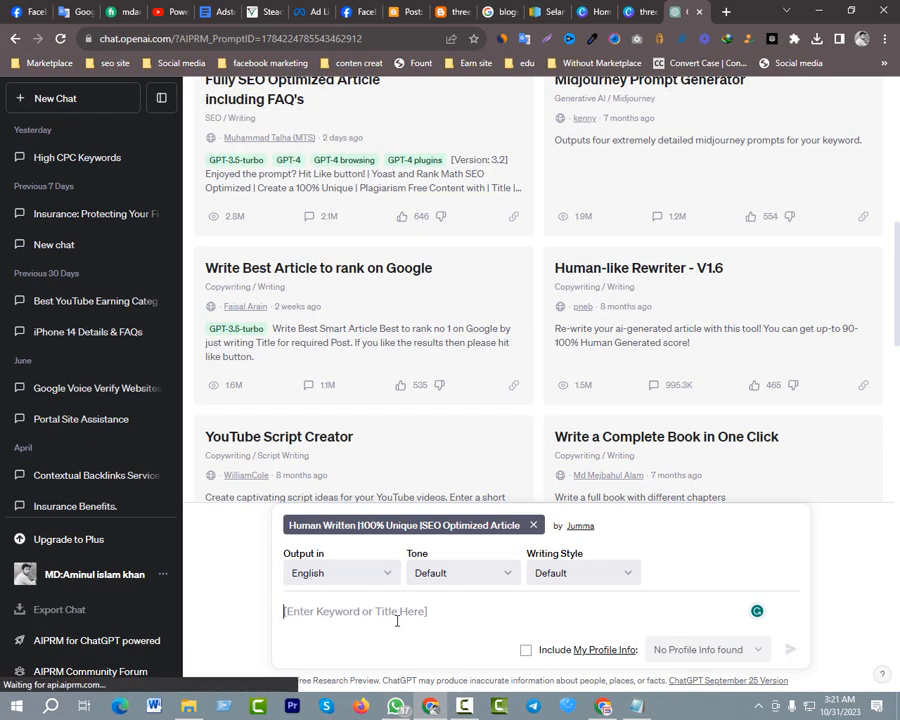
pyautogui.write('Health insurance plans')
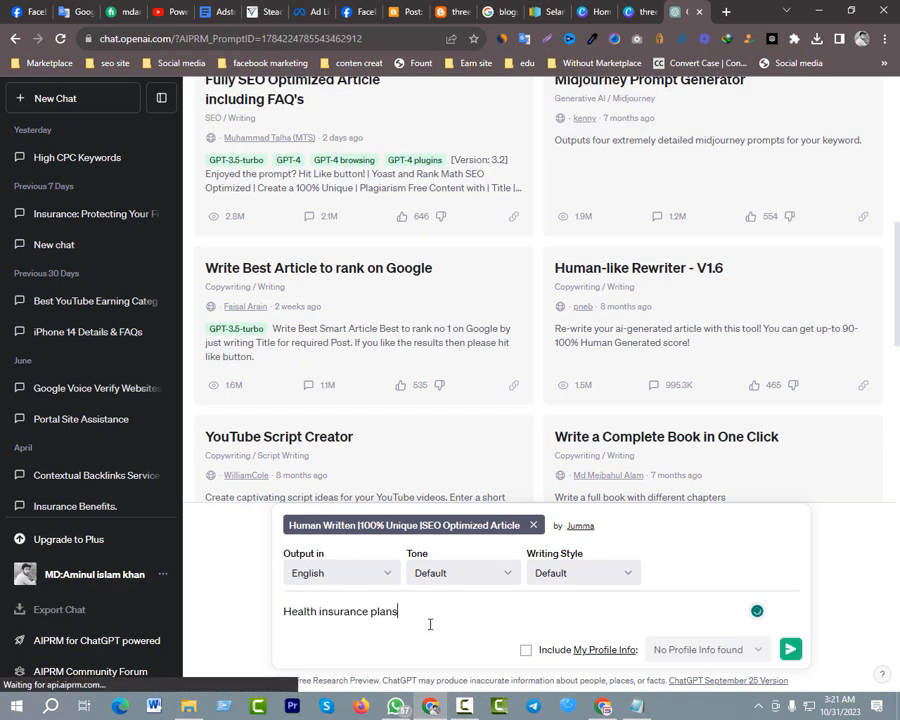
pyautogui.click(790, 651)
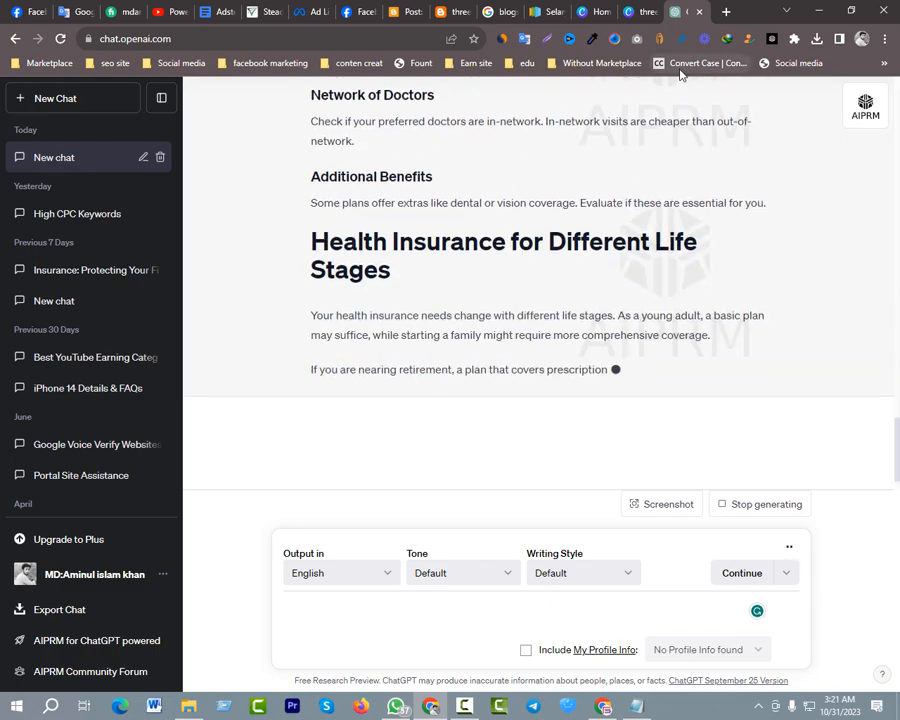
# Open the bookmarked Convert Case site in a separate tab and look over its text conversion page
pyautogui.middleClick(680, 70)
pyautogui.click(695, 12)
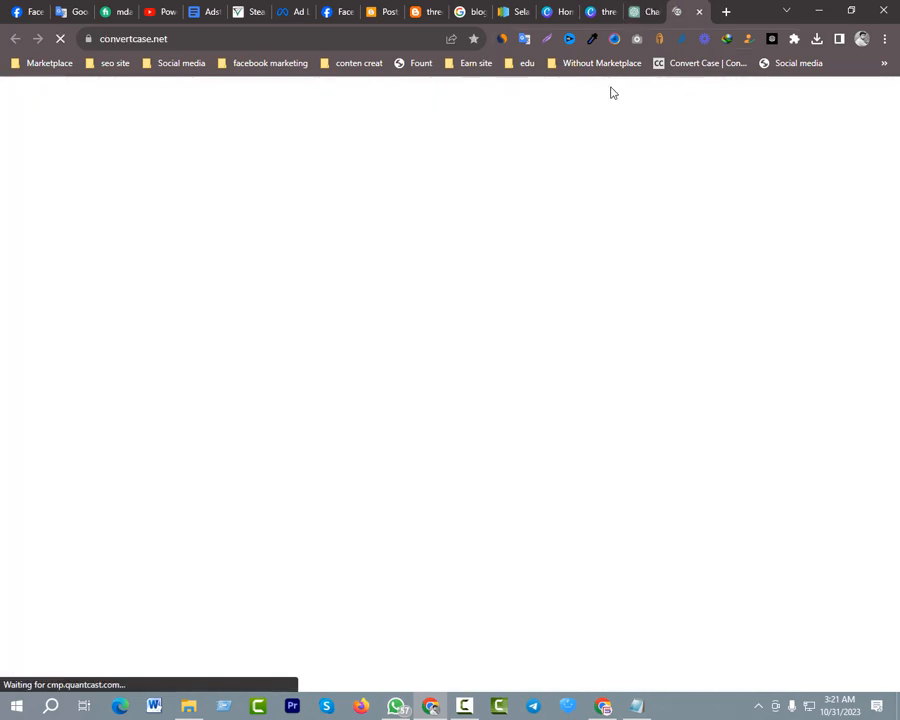
pyautogui.scroll(-4, 190, 362)
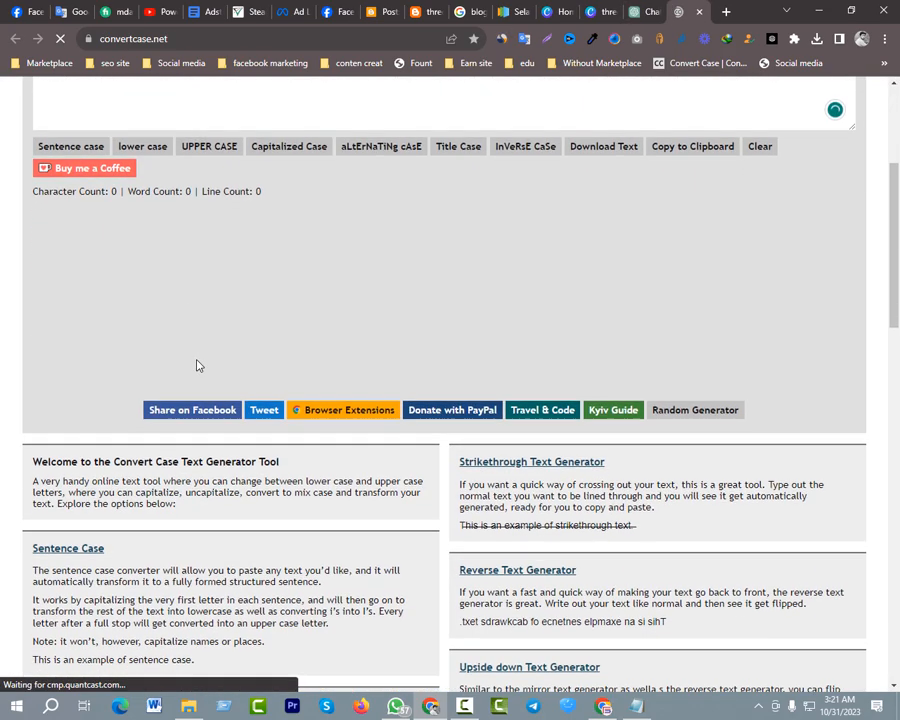
pyautogui.scroll(4, 197, 365)
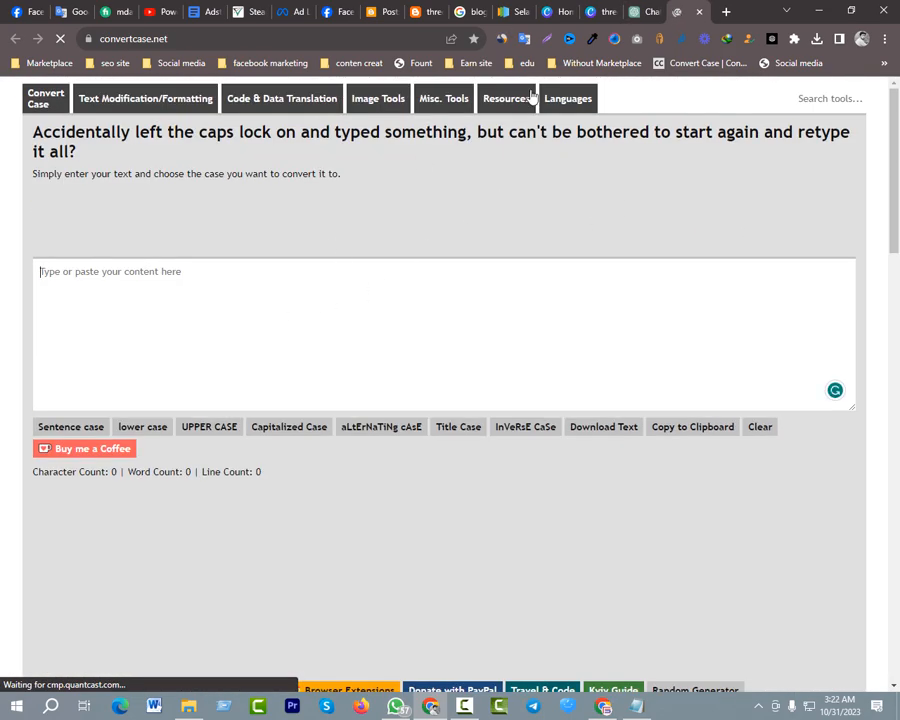
# Search Google for "plagiarism checker" in a new tab and open the SmallSEOTools plagiarism checker at its text box
pyautogui.click(727, 12)
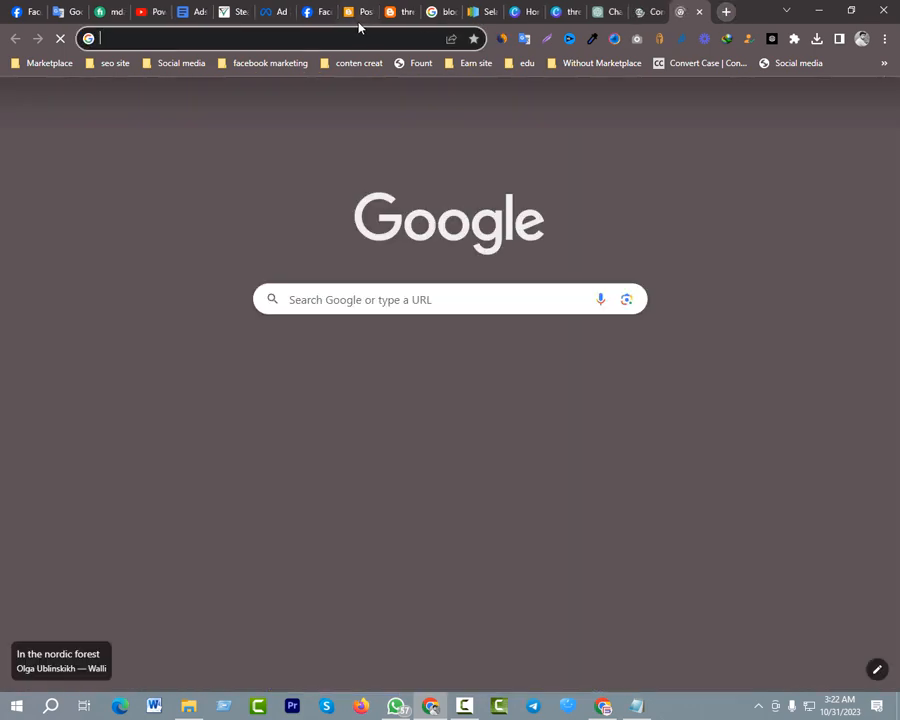
pyautogui.click(347, 37)
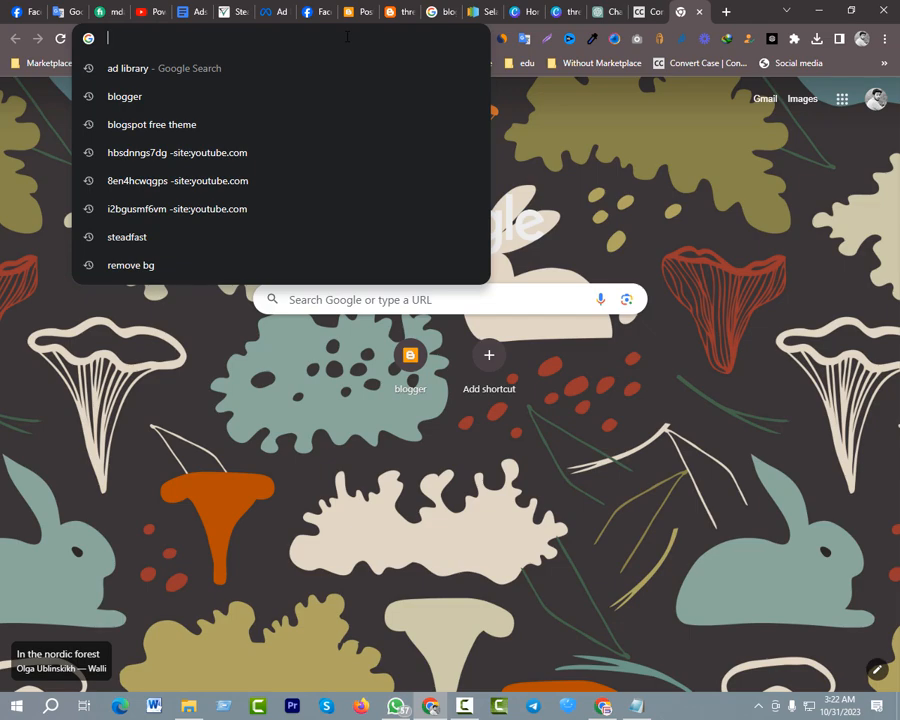
pyautogui.write('p')
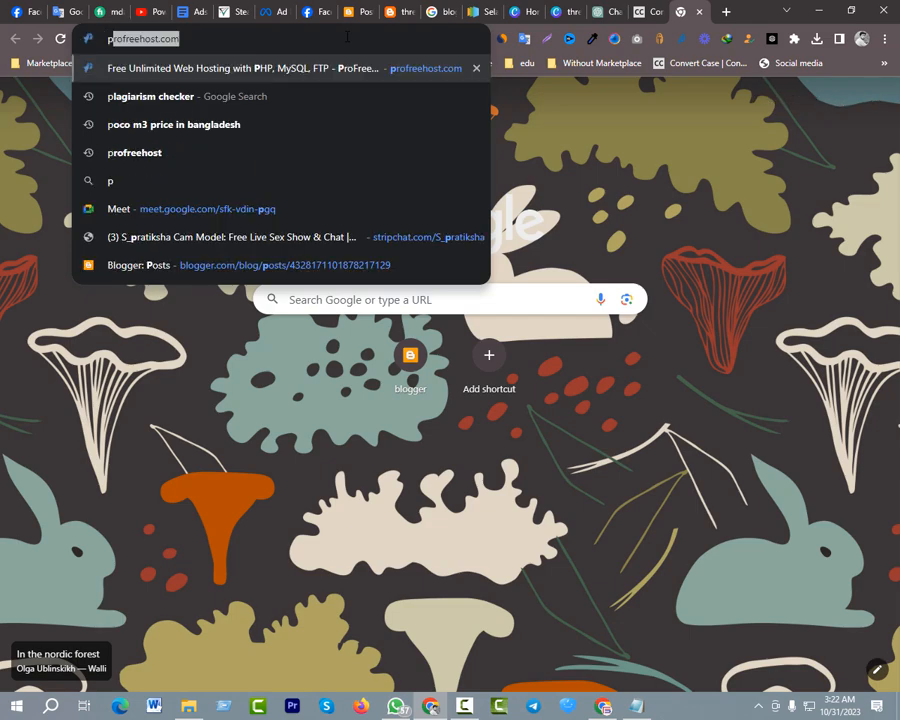
pyautogui.press('Down')
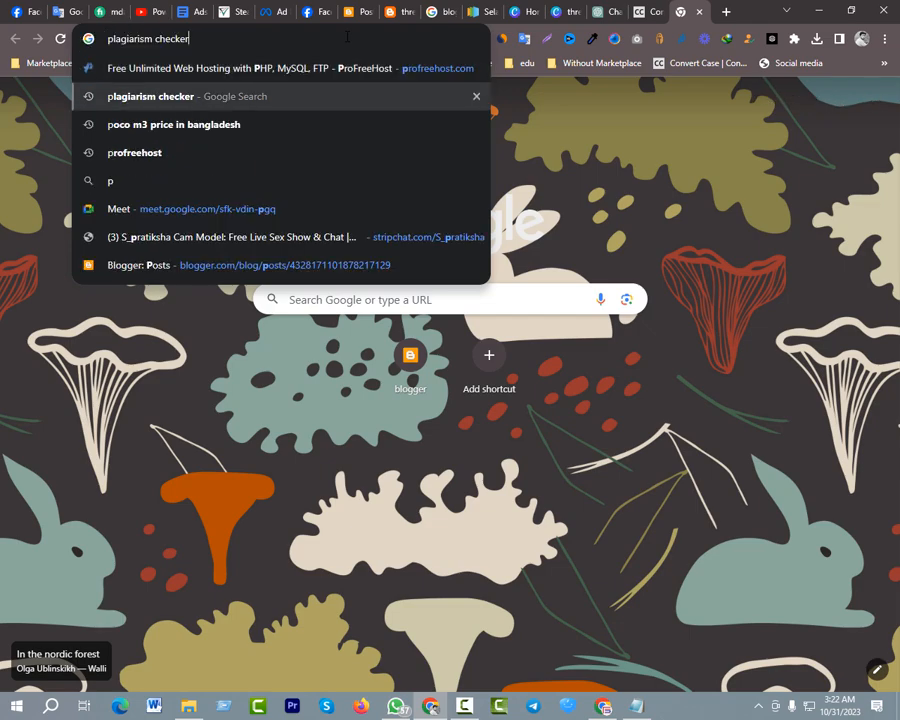
pyautogui.press('Return')
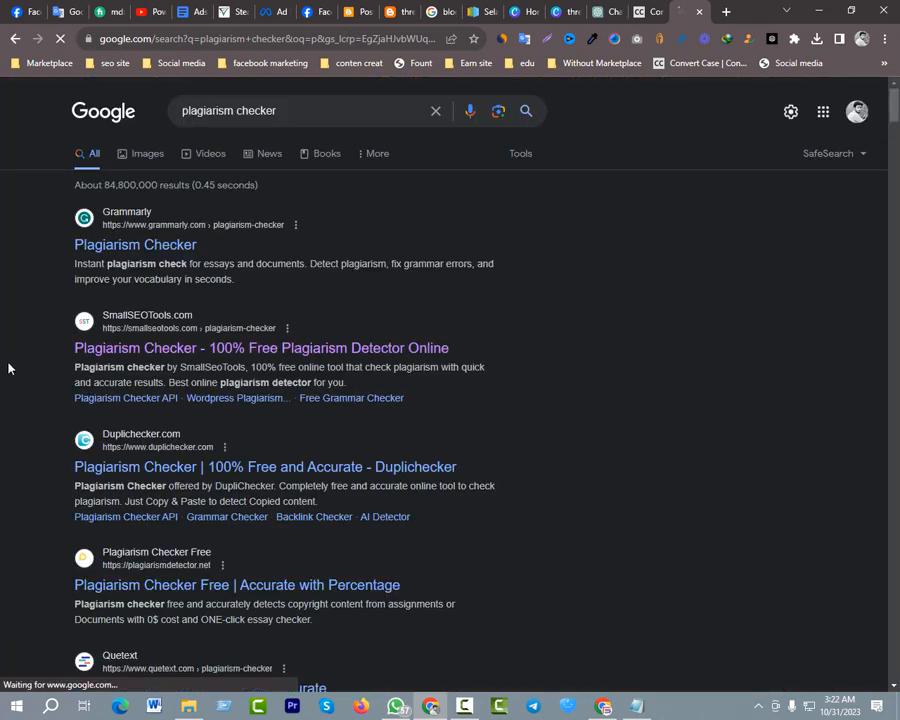
pyautogui.click(175, 350)
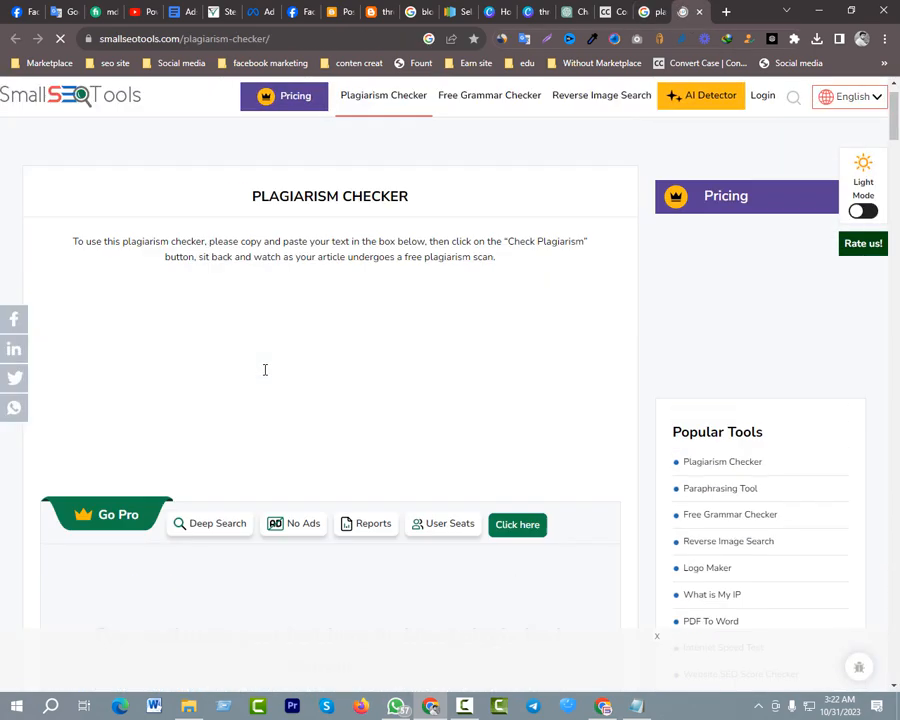
pyautogui.scroll(-3, 228, 385)
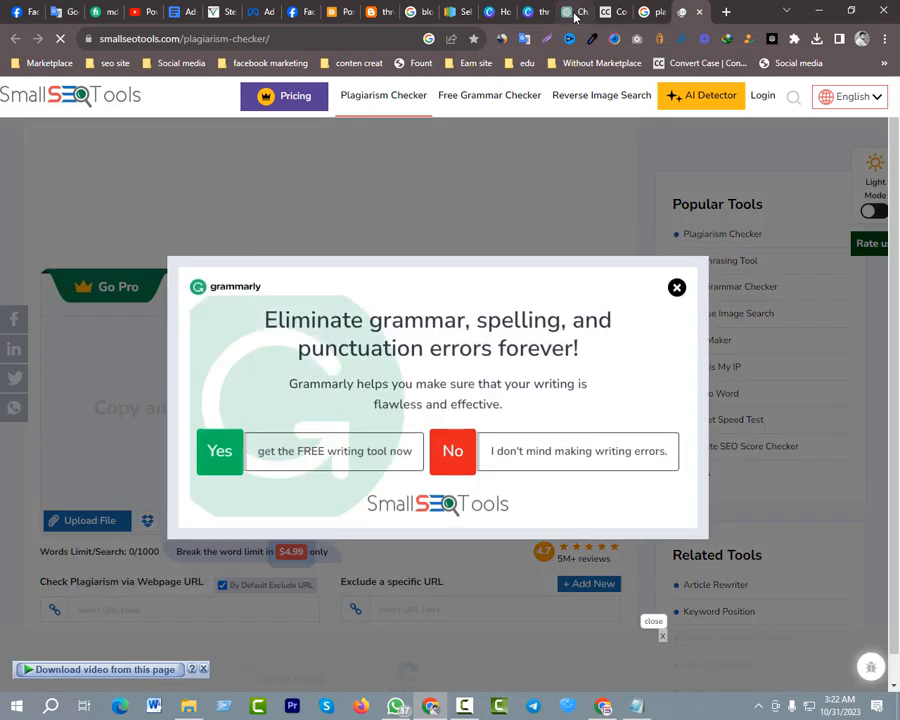
# Select and copy the whole generated health insurance article in ChatGPT, from the Article Outline heading through the concluding paragraph
pyautogui.click(576, 18)
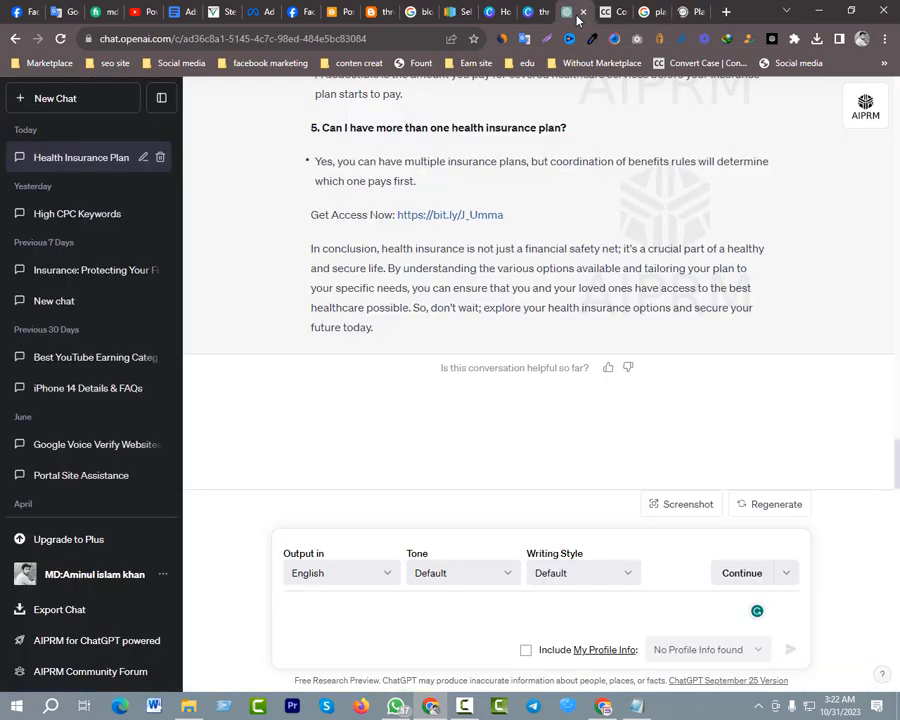
pyautogui.scroll(20, 621, 357)
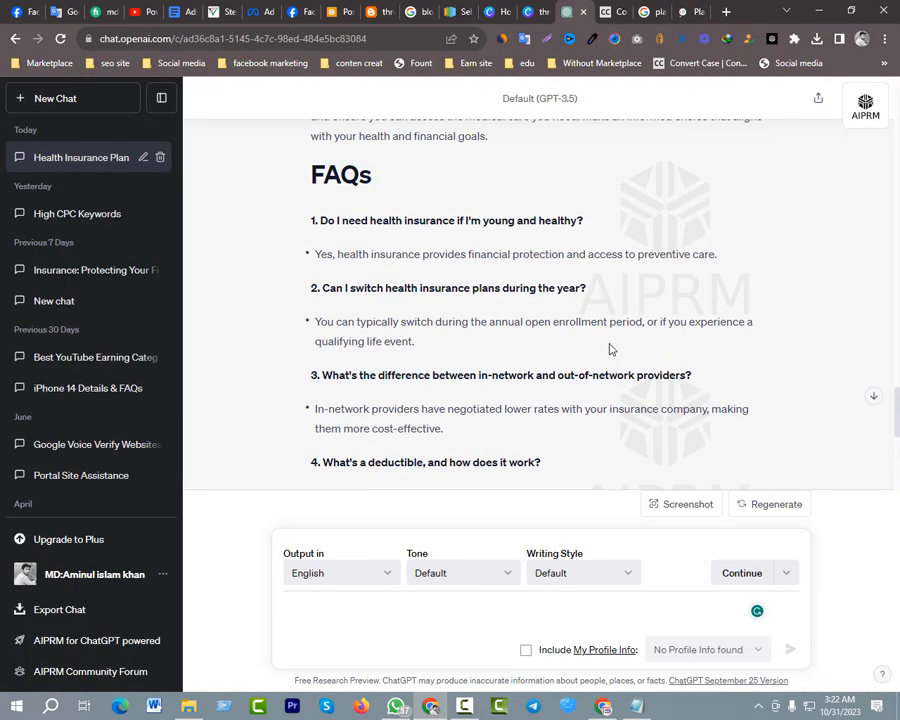
pyautogui.scroll(10, 599, 337)
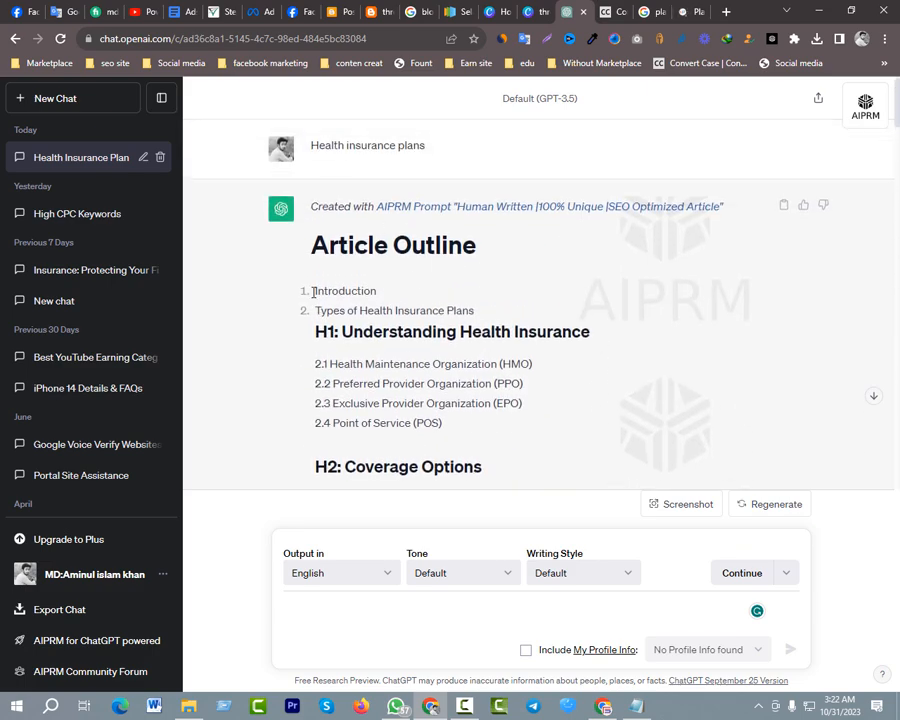
pyautogui.moveTo(306, 238); pyautogui.dragTo(480, 434)
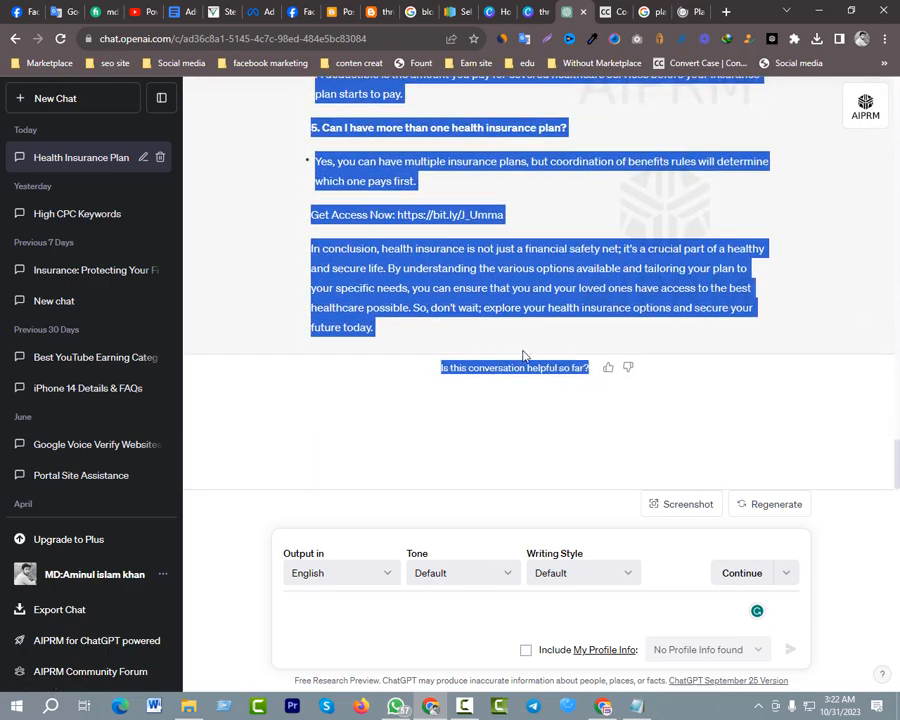
pyautogui.moveTo(522, 355); pyautogui.dragTo(390, 336)
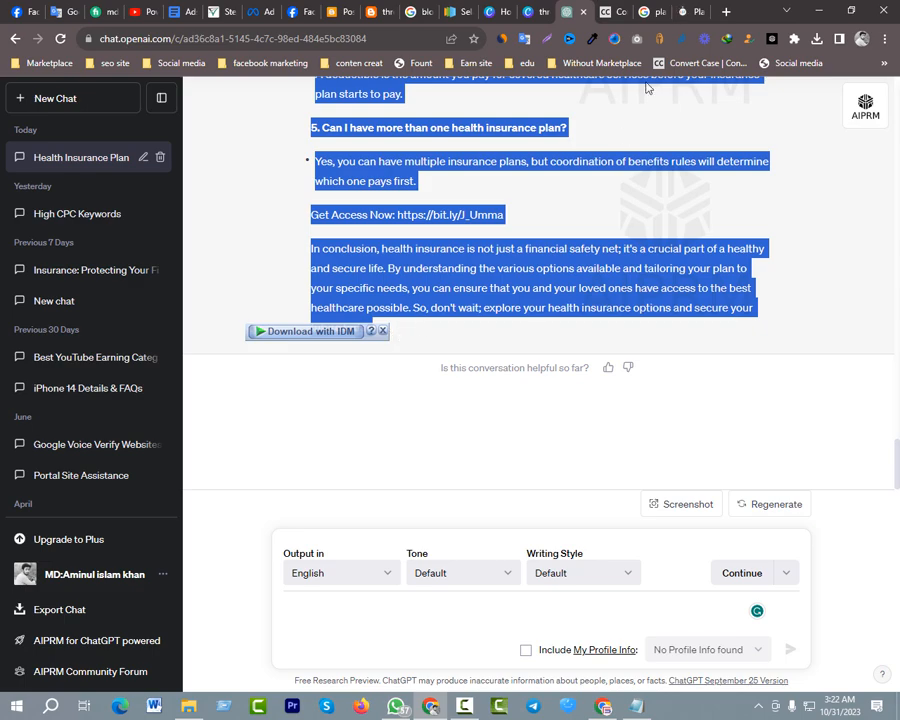
# Paste the copied article into Convert Case and convert all of its text to sentence case
pyautogui.click(620, 14)
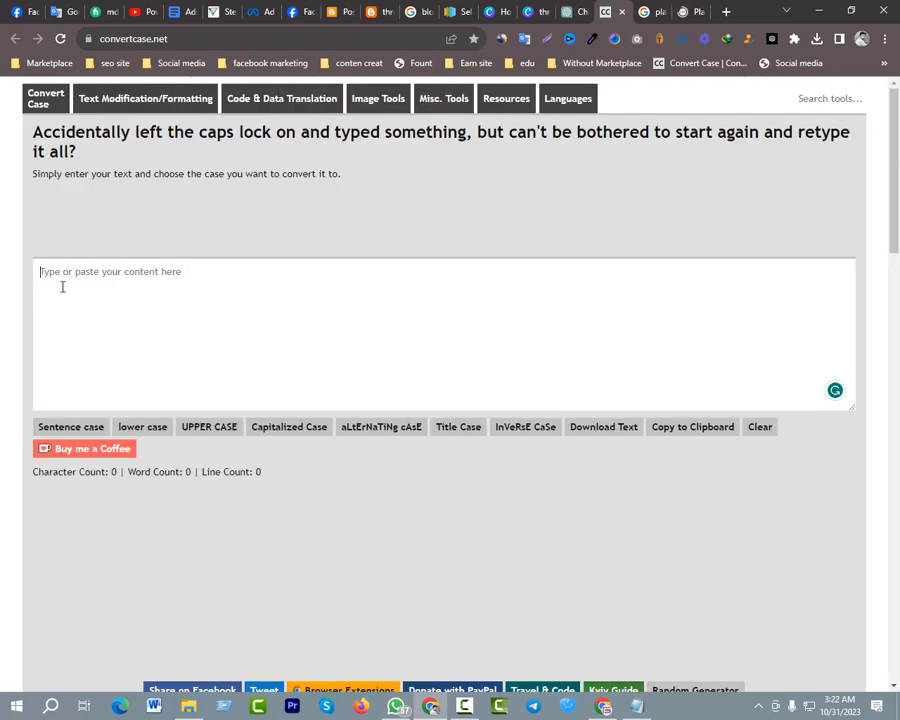
pyautogui.click(115, 300)
pyautogui.hotkey('ctrl', 'v')
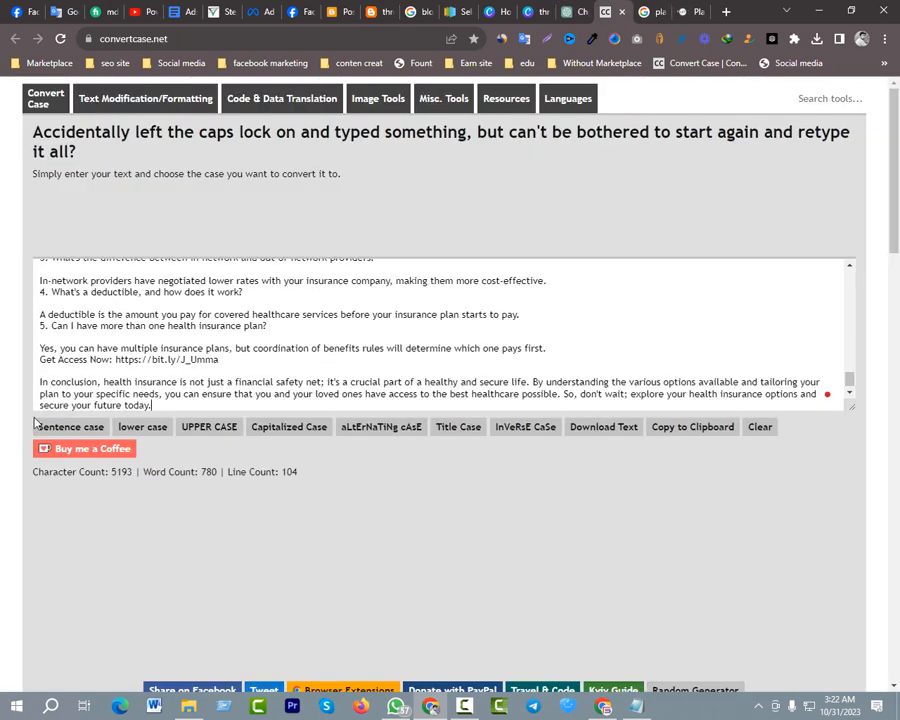
pyautogui.click(86, 430)
pyautogui.click(102, 376)
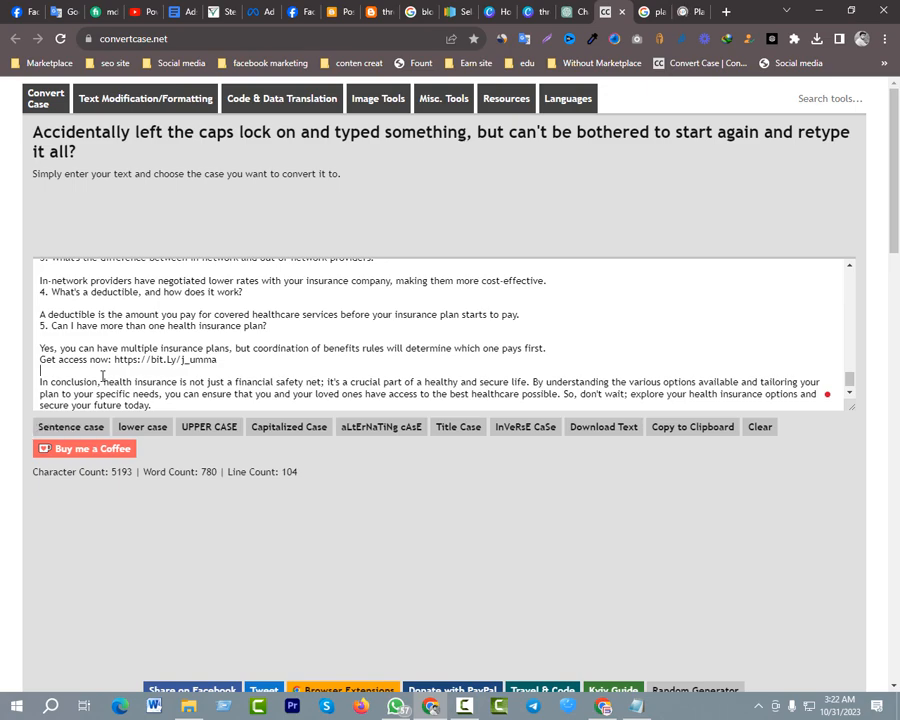
pyautogui.hotkey('ctrl', 'a')
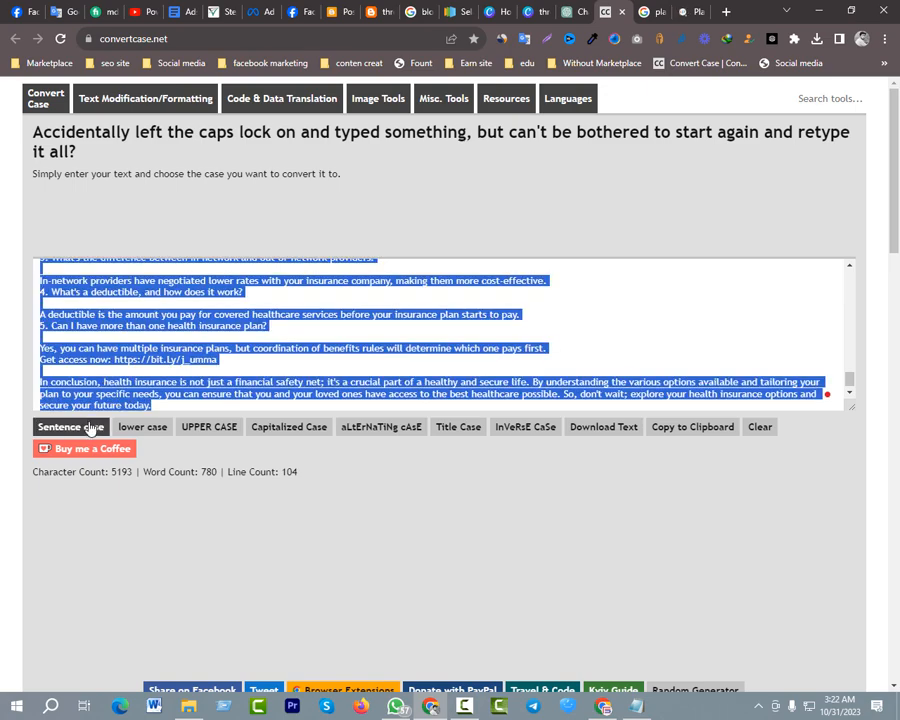
pyautogui.click(90, 427)
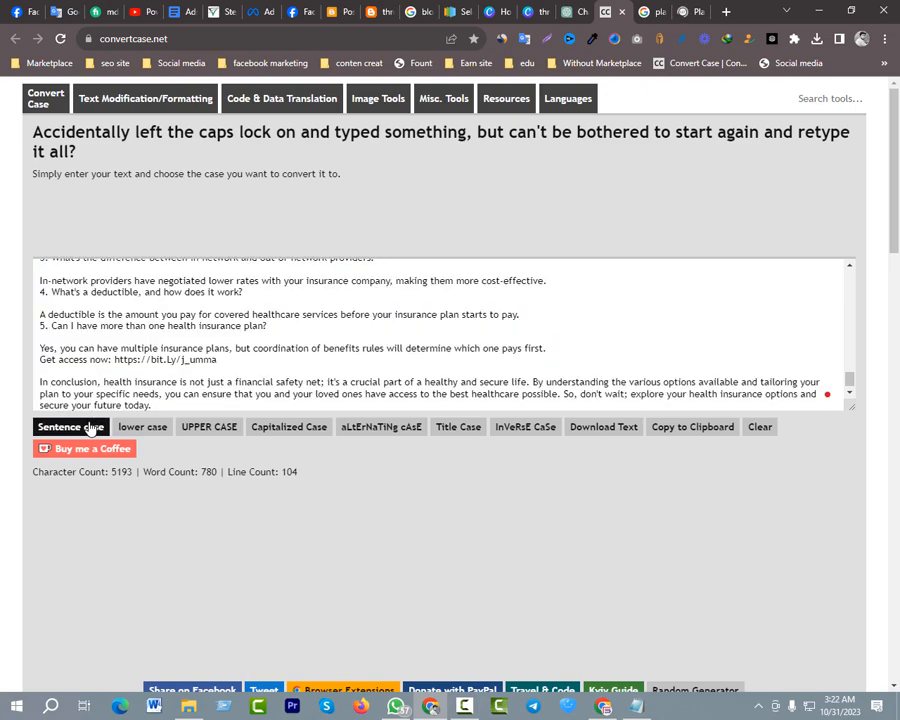
# Select and copy the complete sentence-case article in Convert Case, from "Article outline" to the last line
pyautogui.hotkey('ctrl', 'a')
pyautogui.click(163, 358)
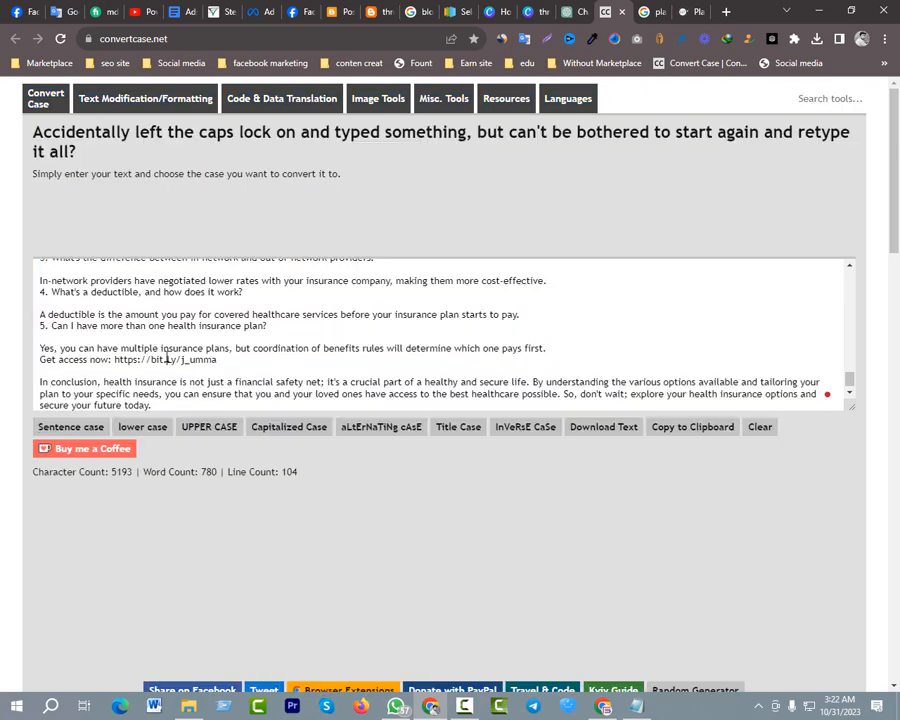
pyautogui.scroll(10, 155, 336)
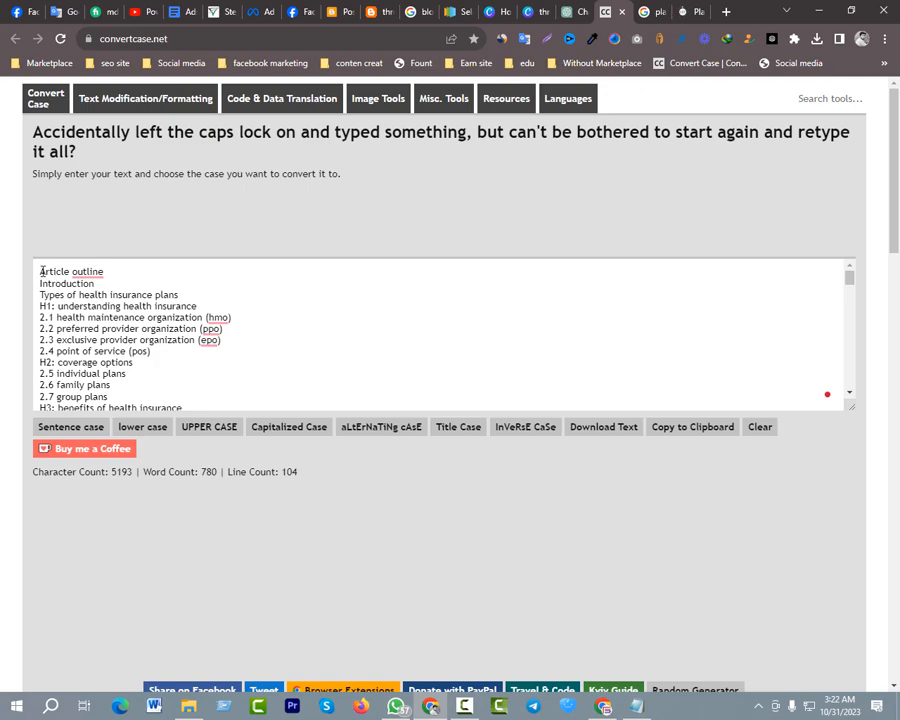
pyautogui.moveTo(41, 271); pyautogui.dragTo(346, 404)
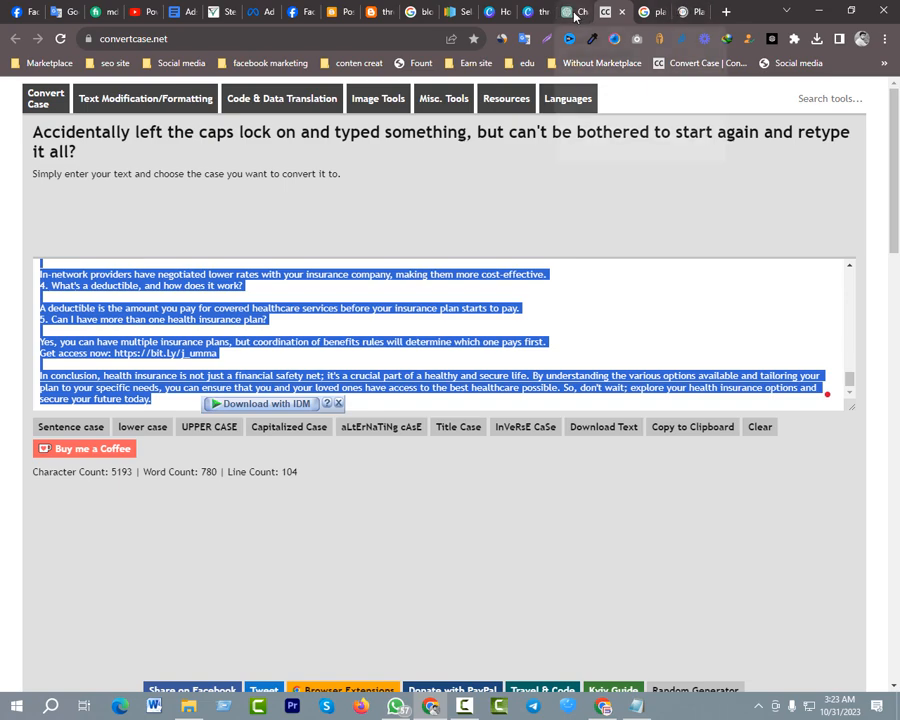
# Dismiss the ad on the SmallSEOTools plagiarism checker and paste the converted article into its text box
pyautogui.click(690, 12)
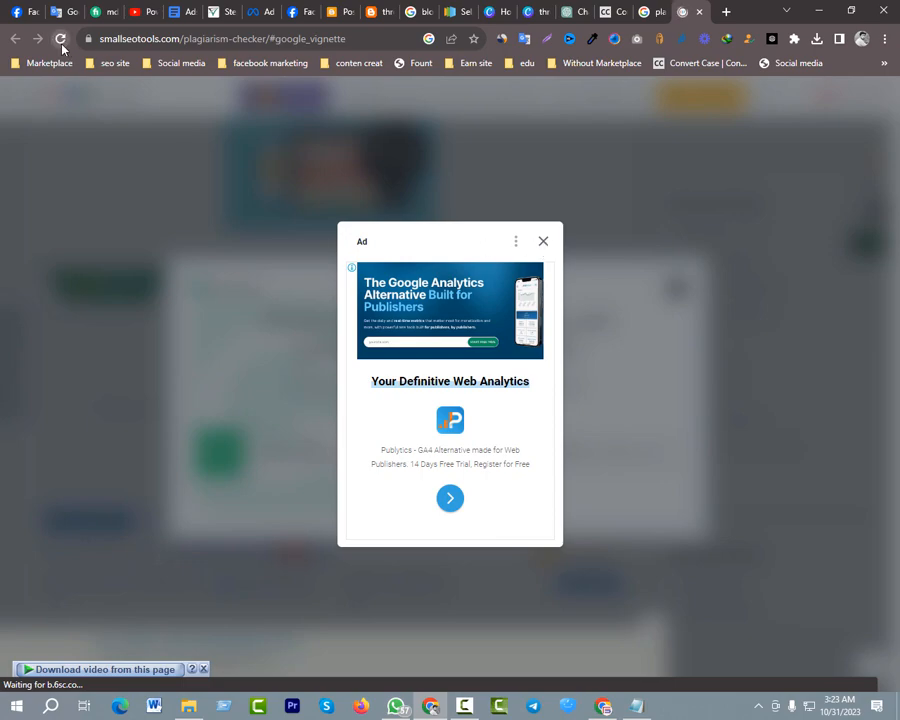
pyautogui.click(535, 254)
pyautogui.click(201, 374)
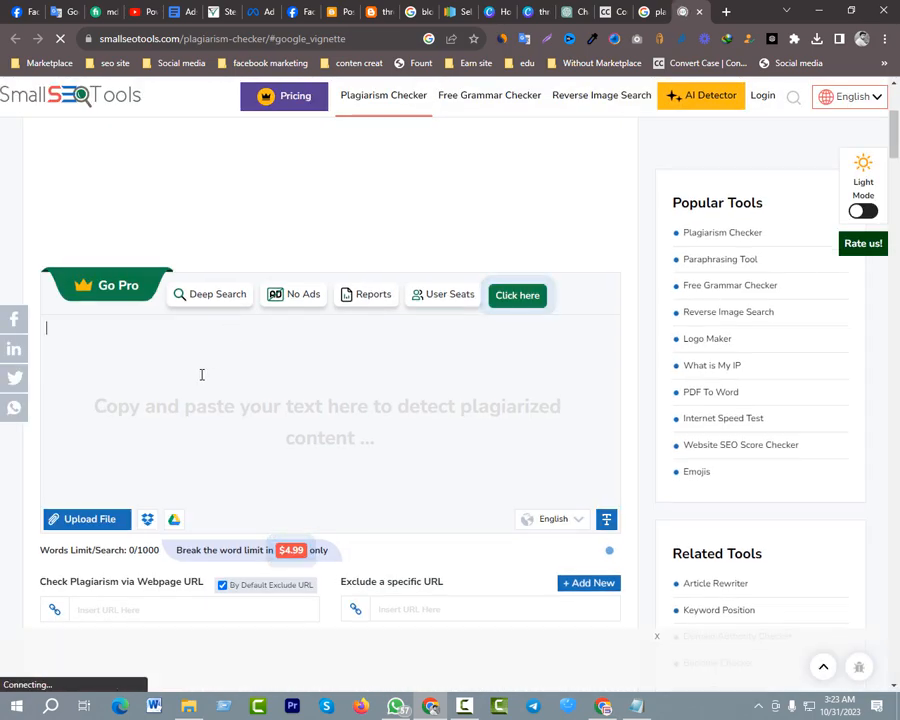
pyautogui.hotkey('ctrl', 'v')
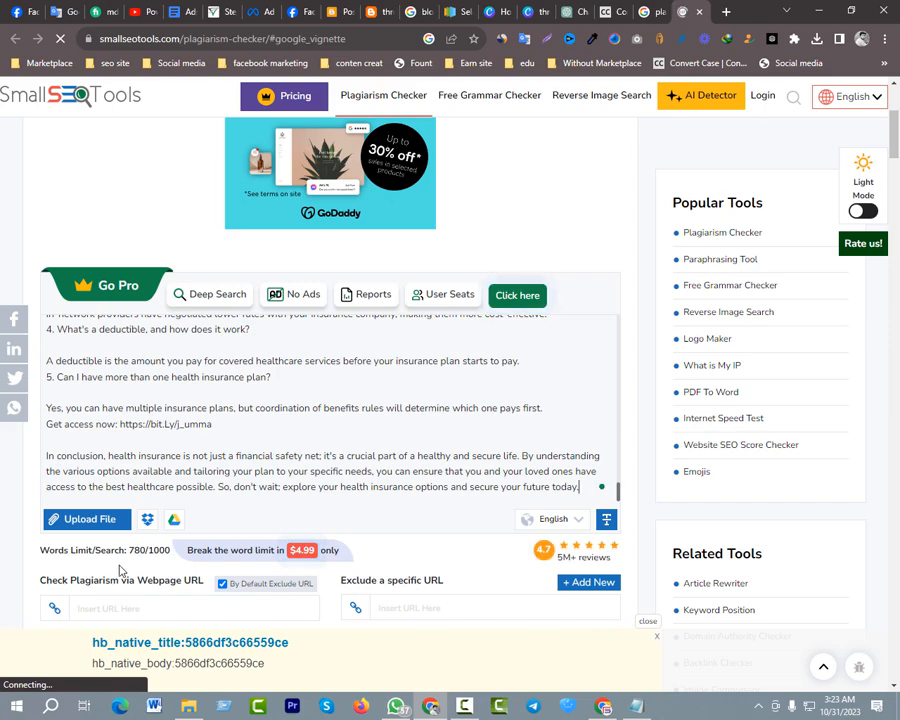
# Look through the pasted article and the checking options on the plagiarism checker page, dismissing the site's notification request
pyautogui.scroll(-1, 193, 460)
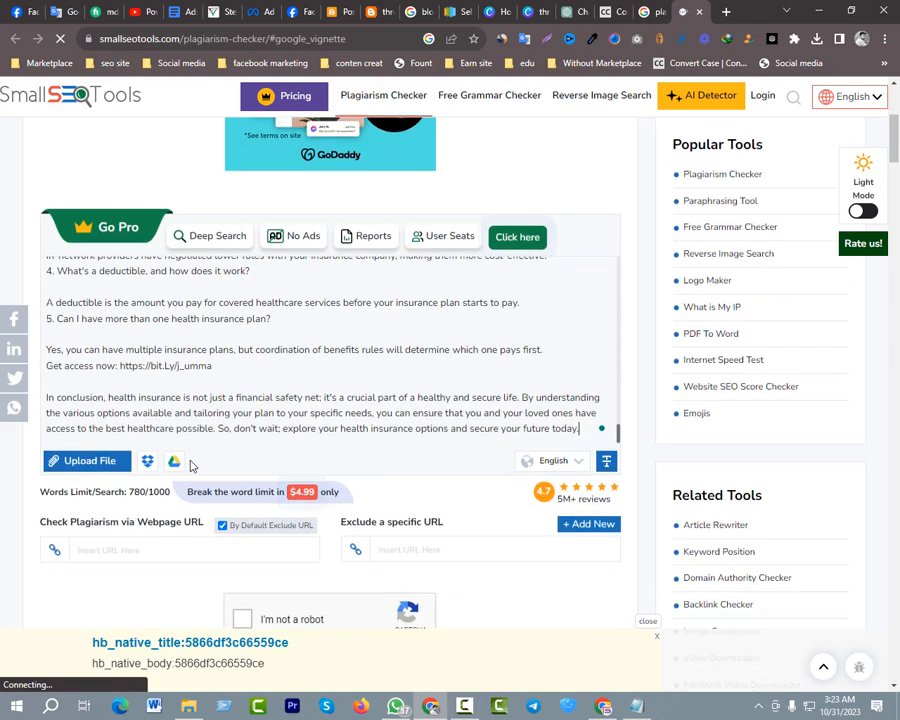
pyautogui.scroll(-2, 193, 465)
pyautogui.scroll(6, 240, 268)
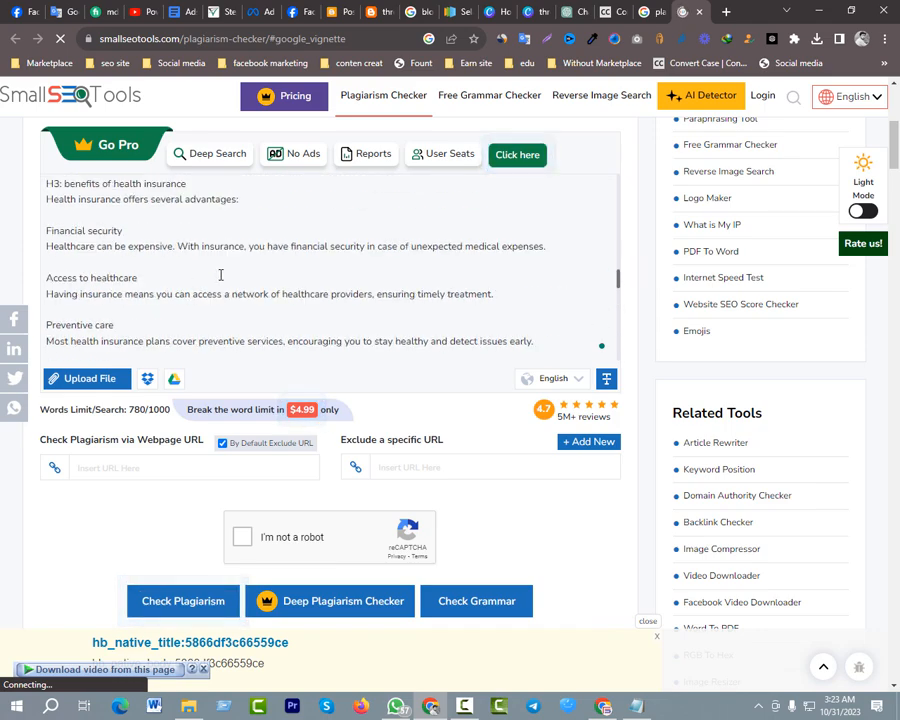
pyautogui.scroll(10, 221, 276)
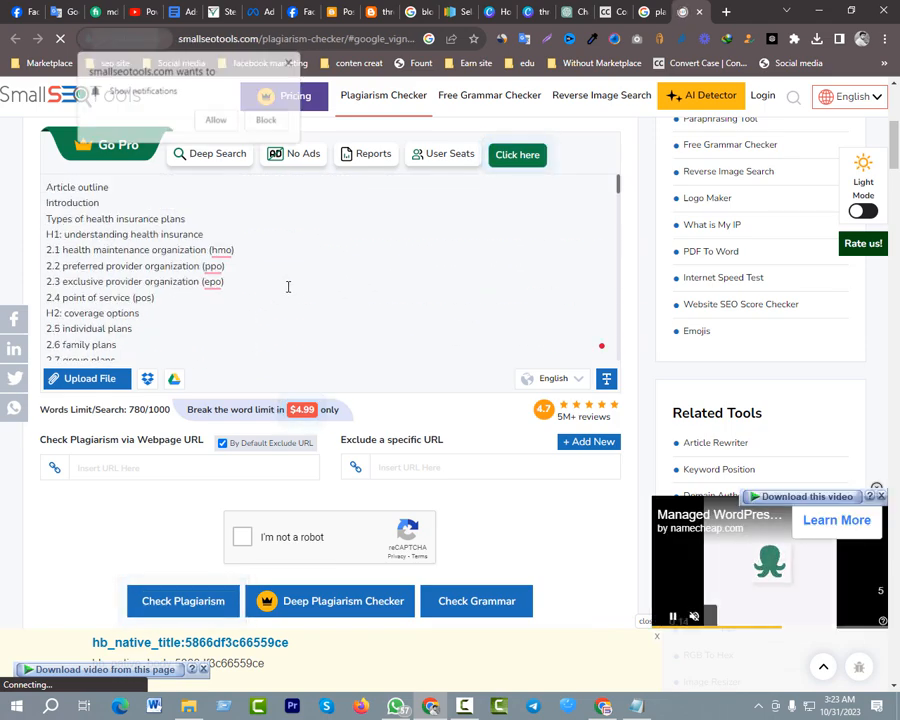
pyautogui.click(289, 64)
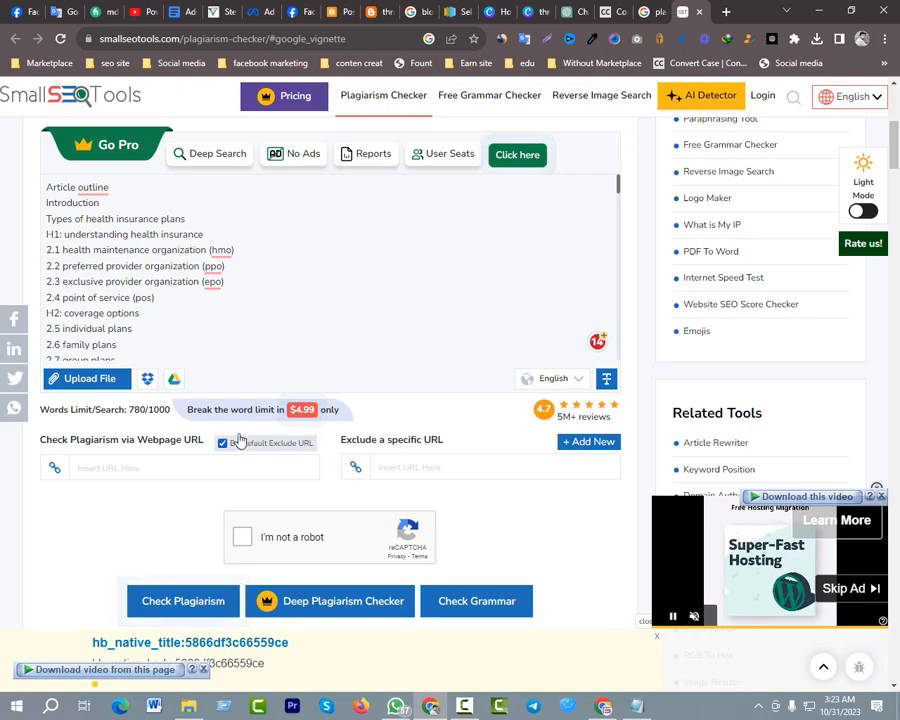
pyautogui.scroll(1, 350, 303)
pyautogui.scroll(-10, 203, 328)
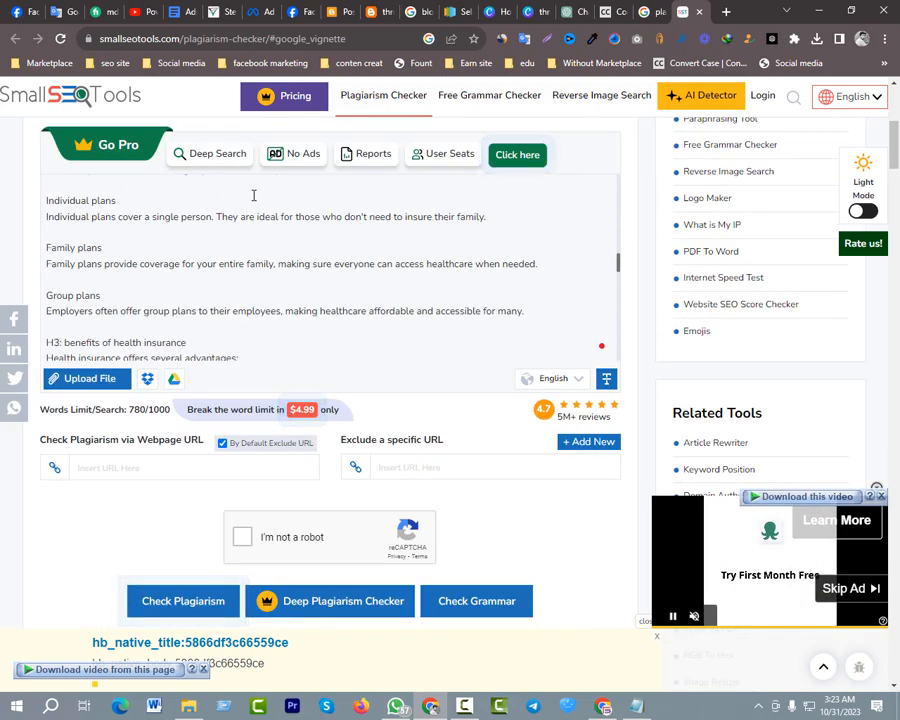
# Complete the traffic lights reCAPTCHA and run the standard plagiarism check on the pasted article, dismissing the site's notification request
pyautogui.scroll(-10, 283, 289)
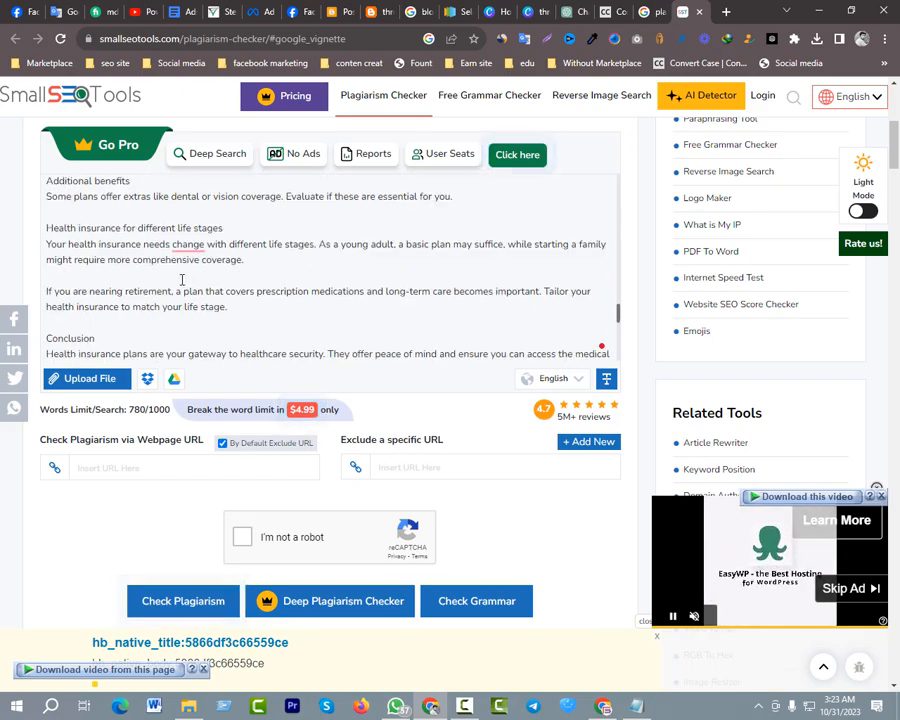
pyautogui.scroll(-3, 203, 281)
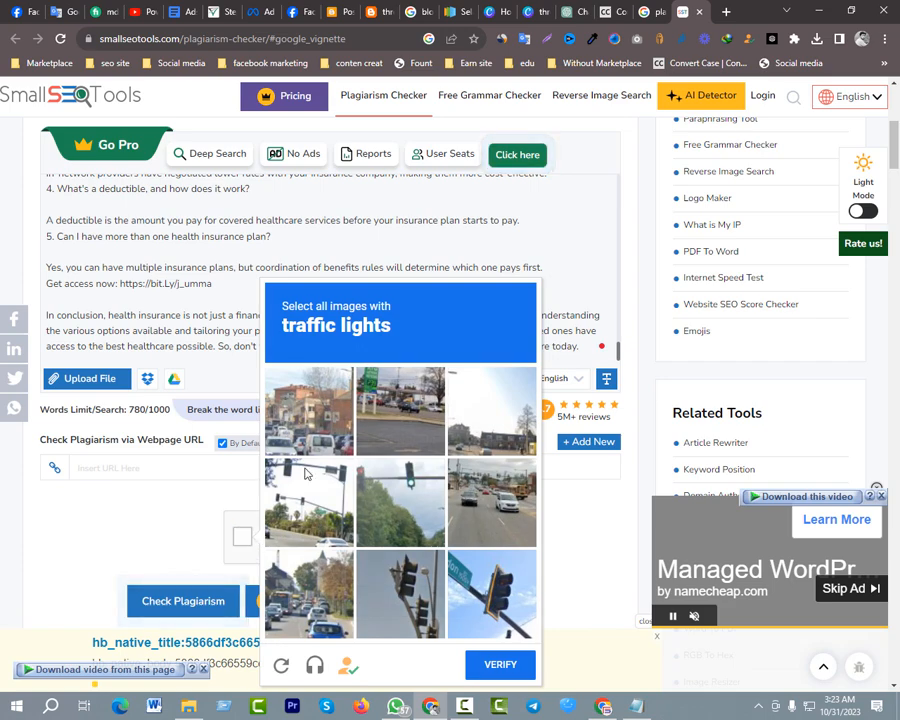
pyautogui.scroll(-3, 231, 336)
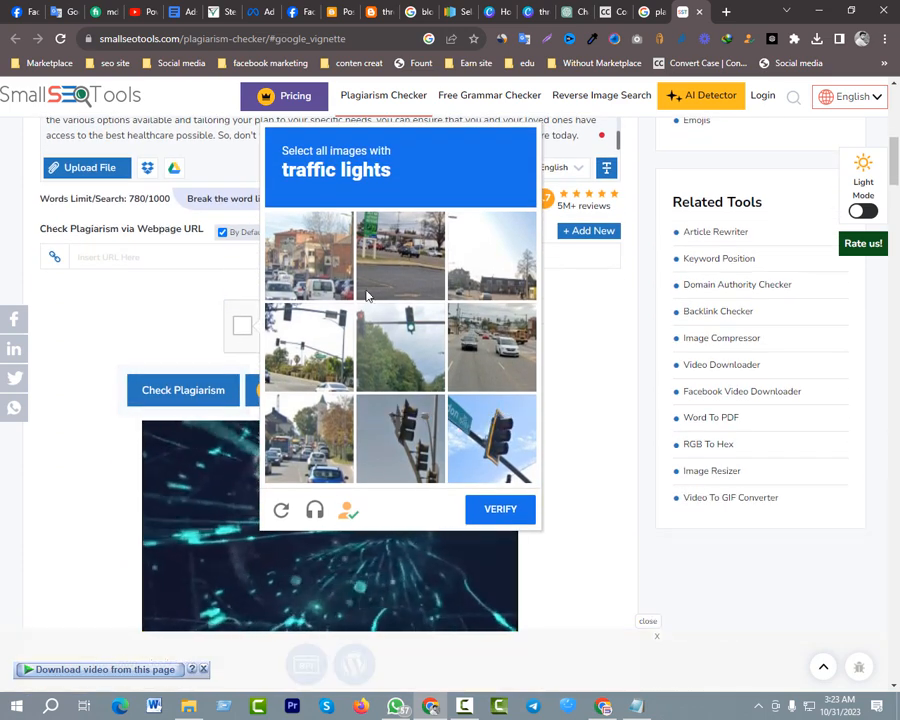
pyautogui.click(405, 345)
pyautogui.click(333, 345)
pyautogui.click(495, 455)
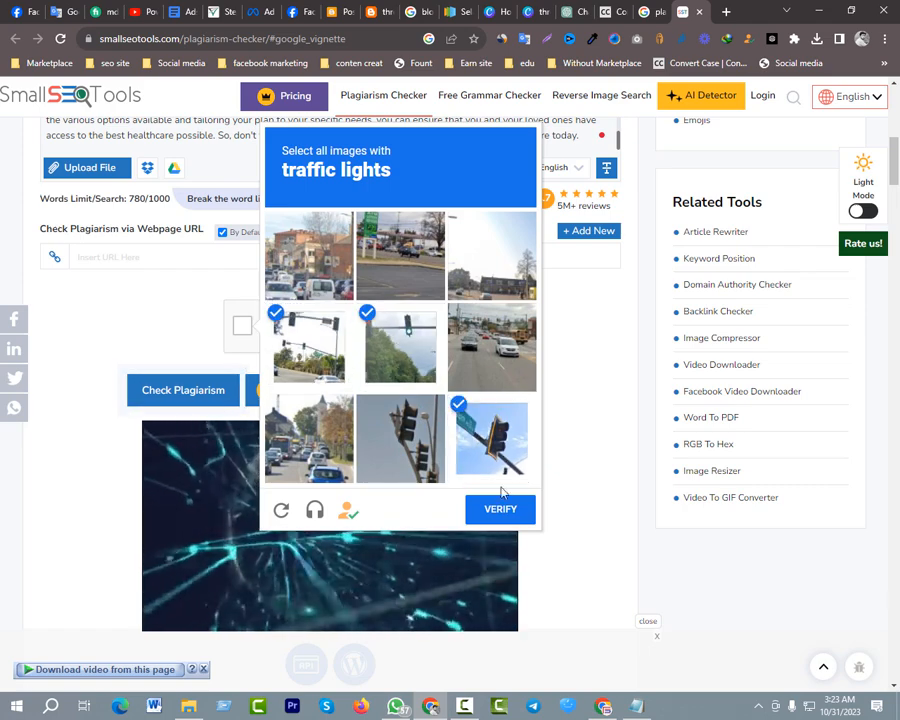
pyautogui.click(501, 512)
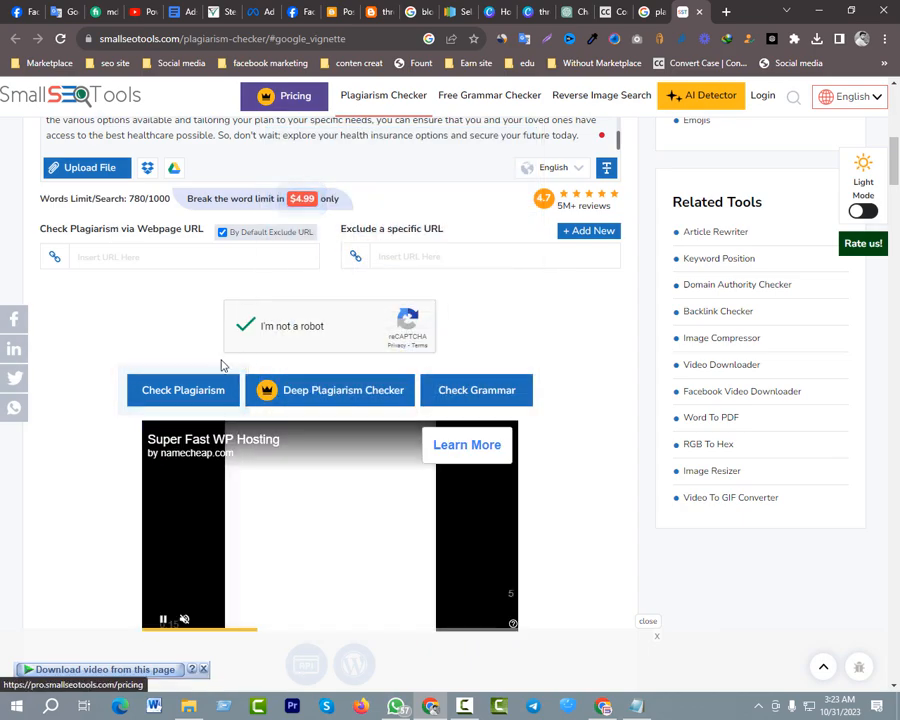
pyautogui.click(213, 390)
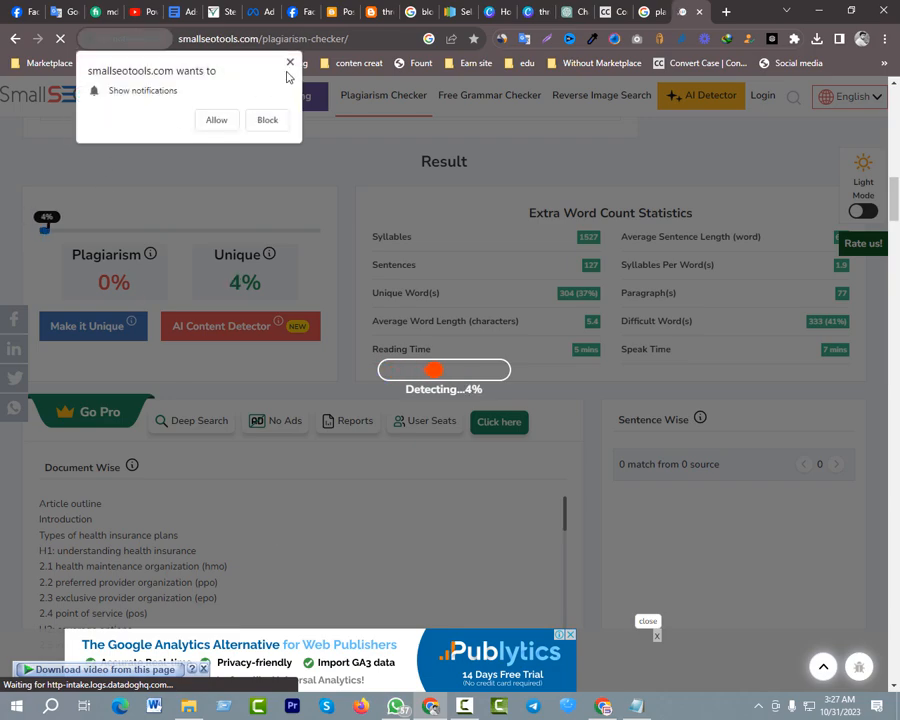
pyautogui.click(290, 63)
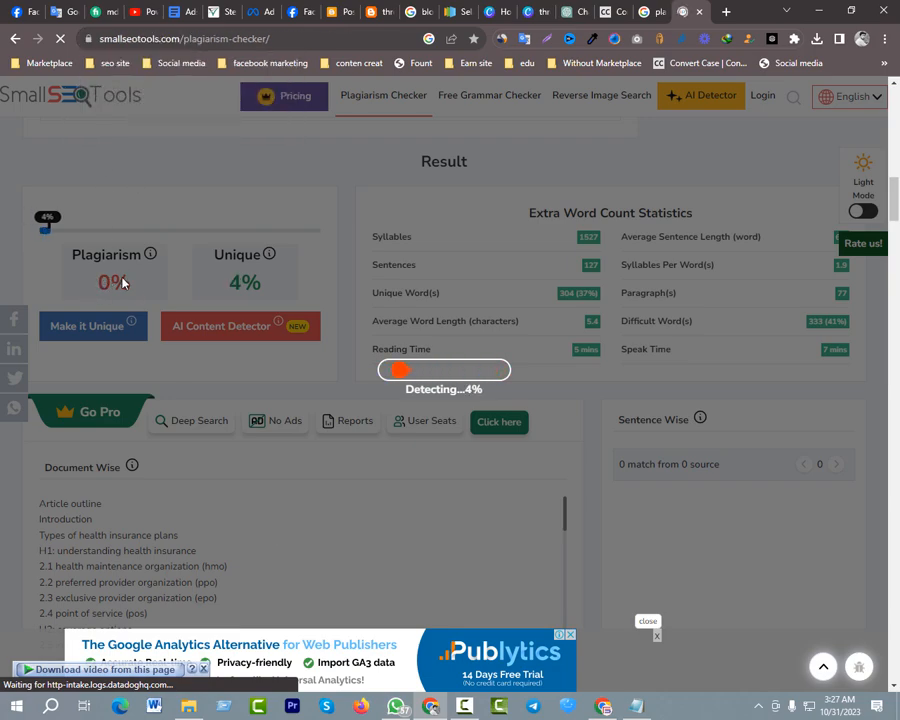
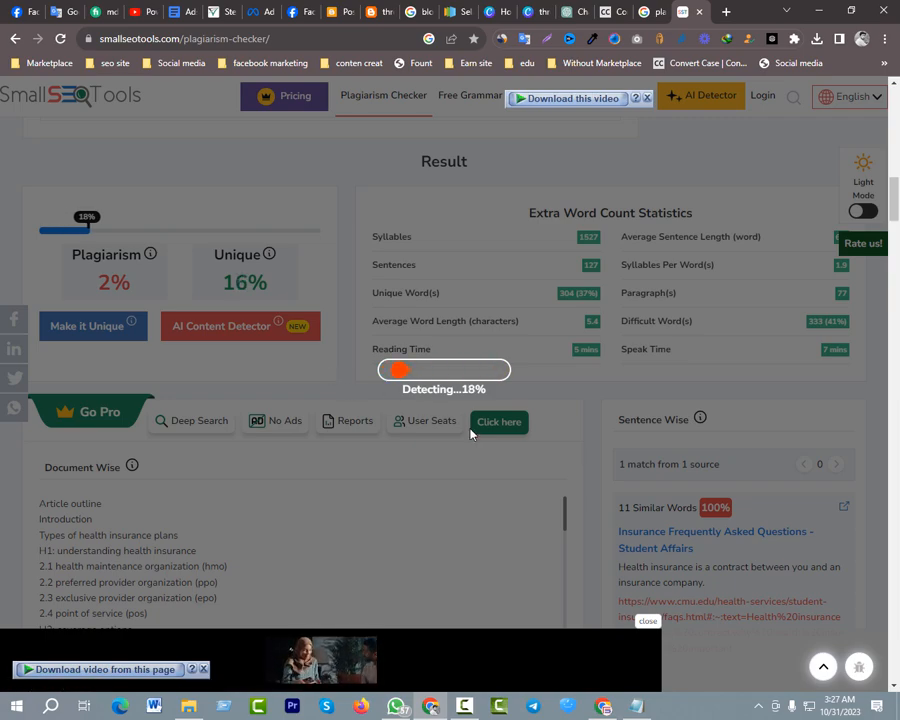
# Close the bottom ad and examine the plagiarism and unique percentages and the matched sources in the plagiarism report
pyautogui.click(647, 620)
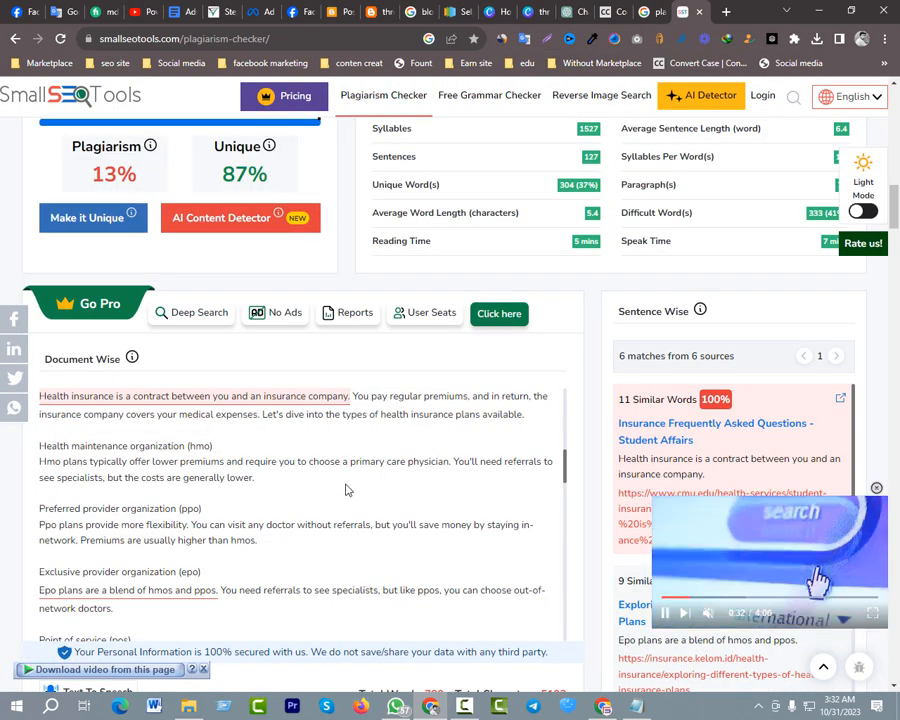
pyautogui.scroll(1, 347, 490)
pyautogui.scroll(10, 347, 490)
pyautogui.scroll(3, 313, 384)
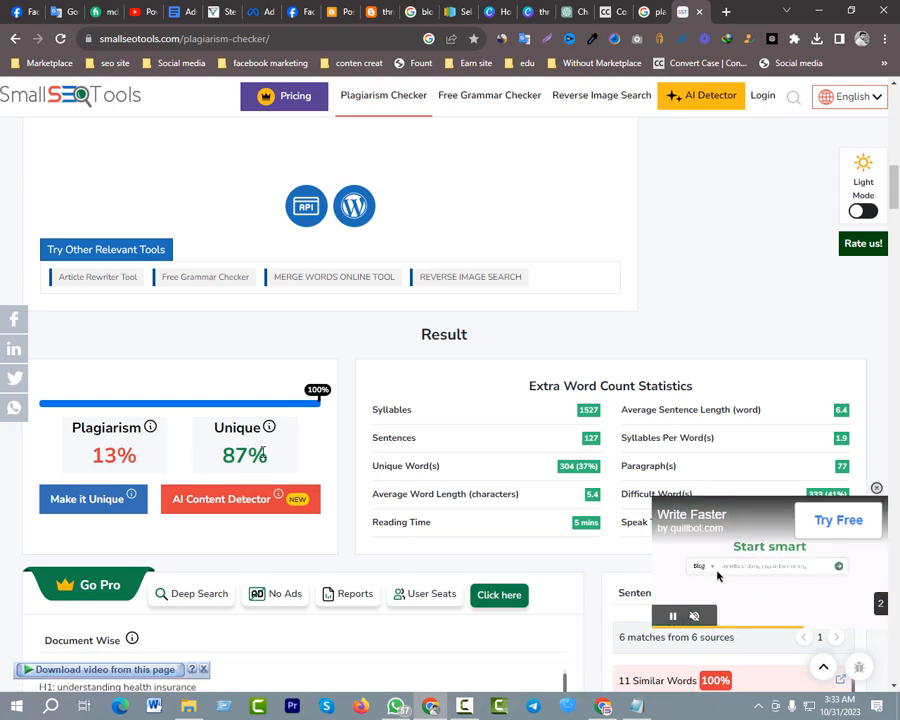
pyautogui.scroll(-5, 190, 436)
pyautogui.scroll(2, 175, 424)
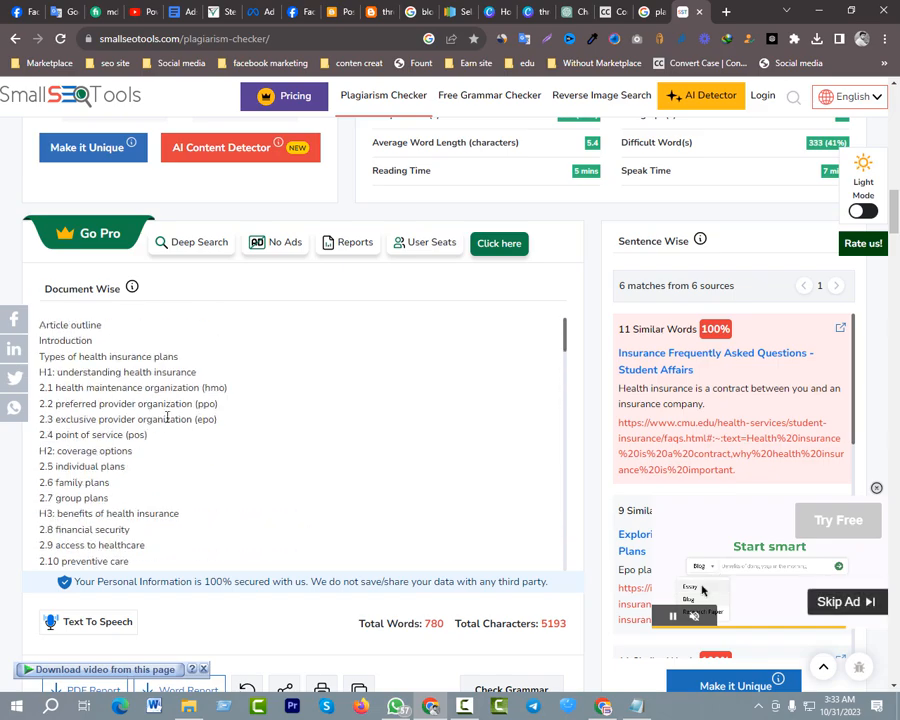
pyautogui.scroll(4, 122, 452)
pyautogui.scroll(-3, 140, 380)
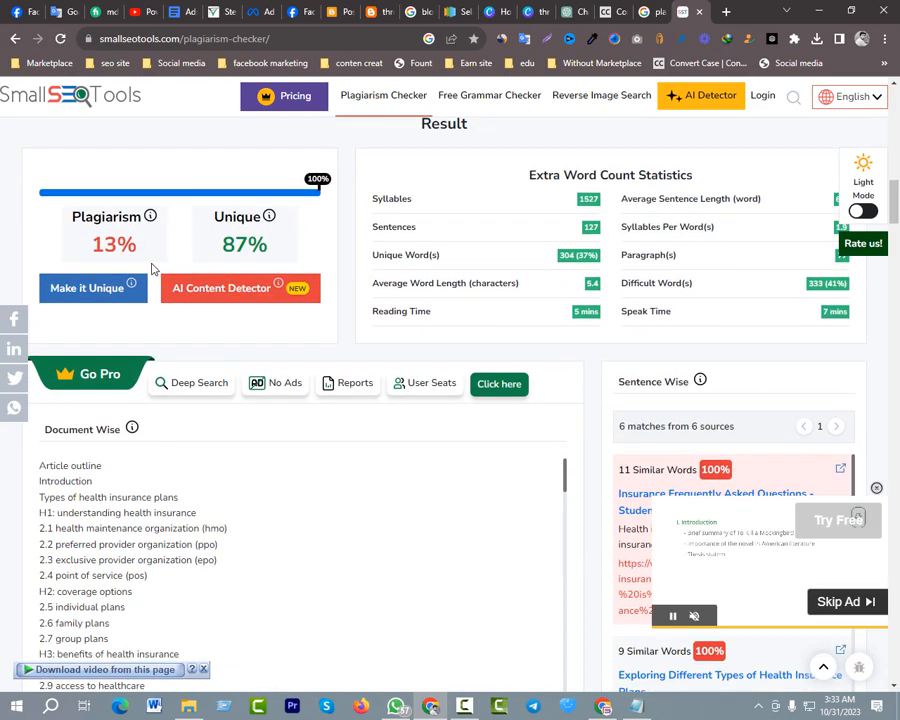
pyautogui.scroll(-4, 152, 268)
pyautogui.scroll(-6, 182, 270)
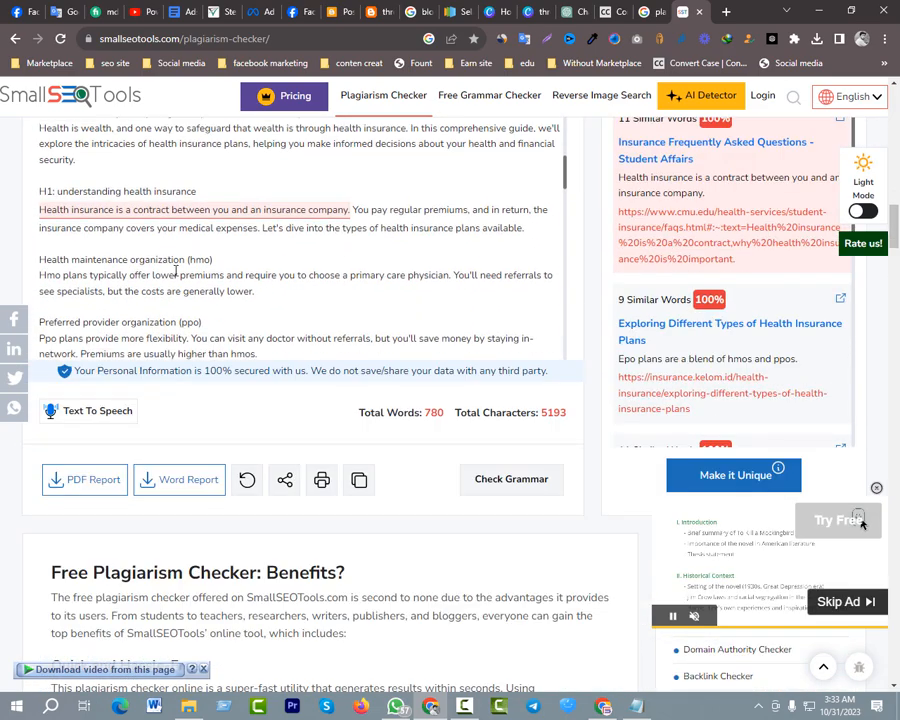
pyautogui.scroll(1, 60, 235)
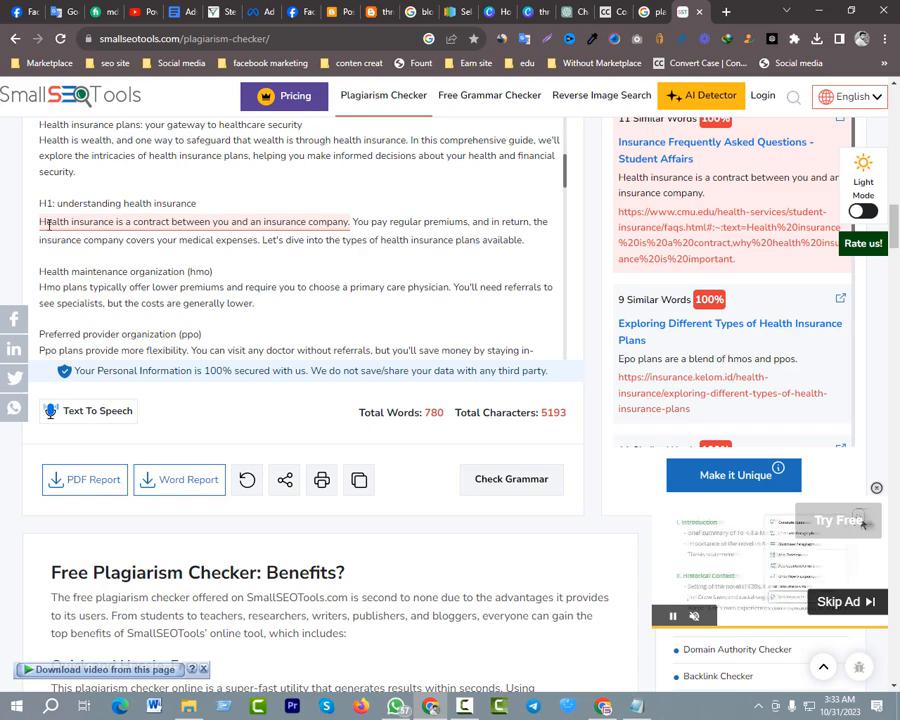
# Highlight the flagged sentence "Health insurance is a contract between you and an insurance company." and examine the other underlined sentences through the FAQs
pyautogui.moveTo(40, 222); pyautogui.dragTo(351, 222)
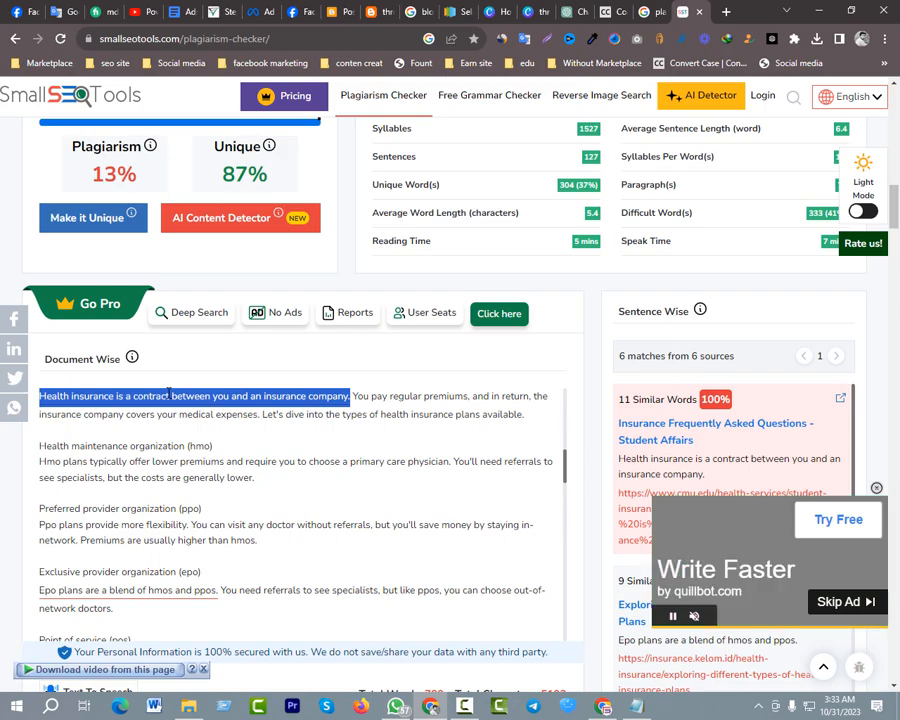
pyautogui.scroll(-10, 168, 395)
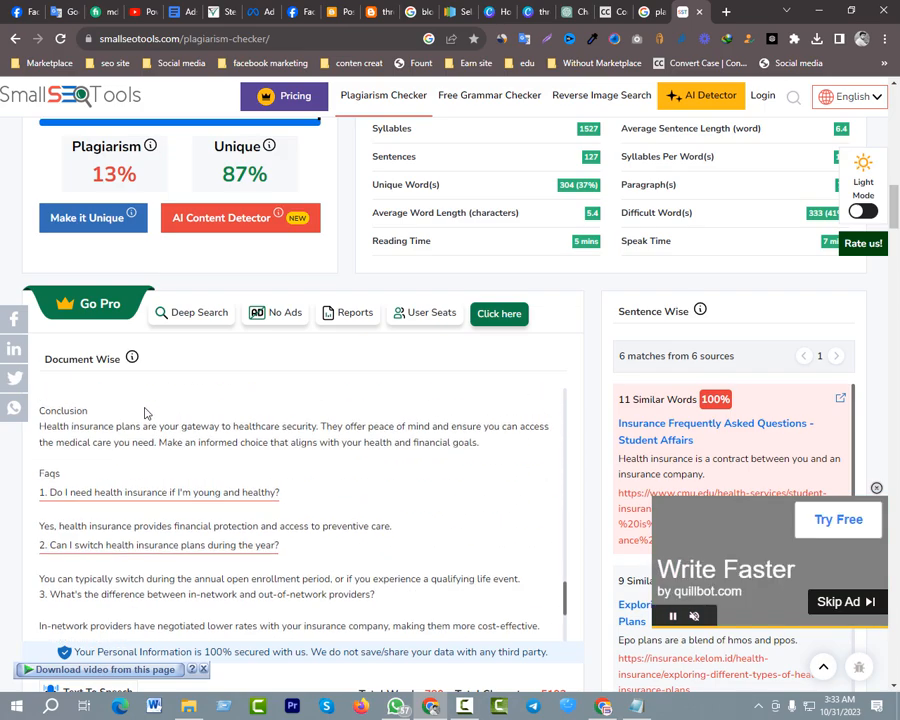
pyautogui.scroll(-3, 147, 410)
pyautogui.scroll(2, 176, 425)
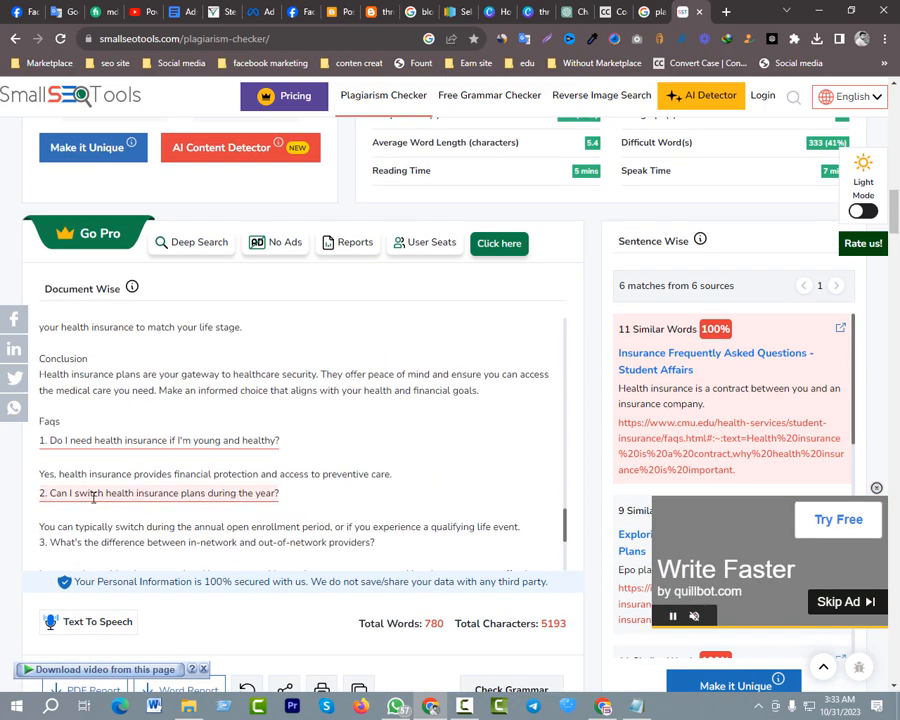
pyautogui.scroll(3, 88, 468)
pyautogui.scroll(-6, 95, 466)
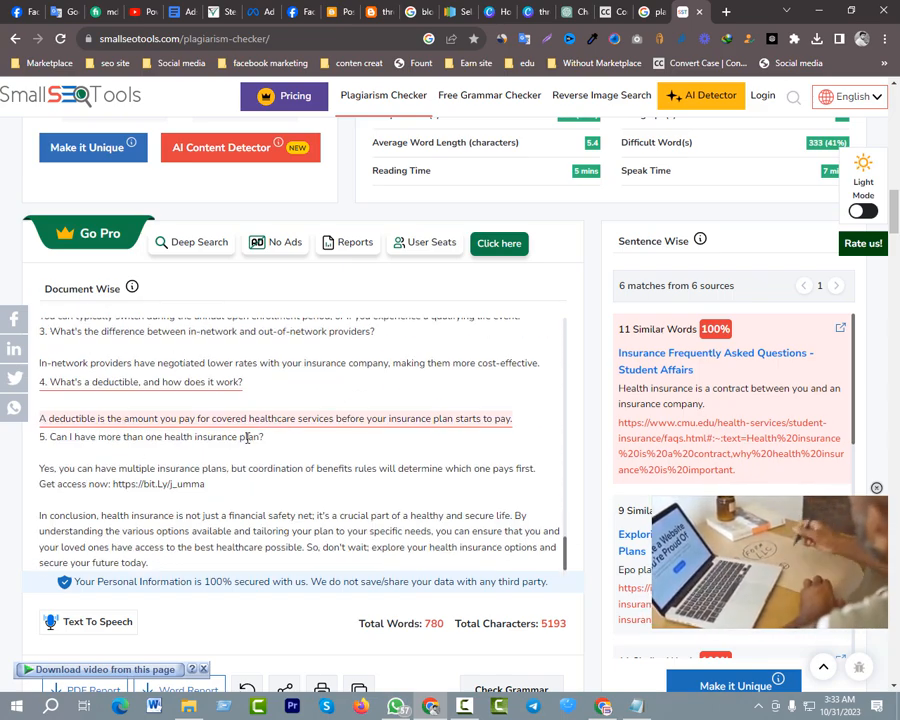
pyautogui.scroll(1, 140, 428)
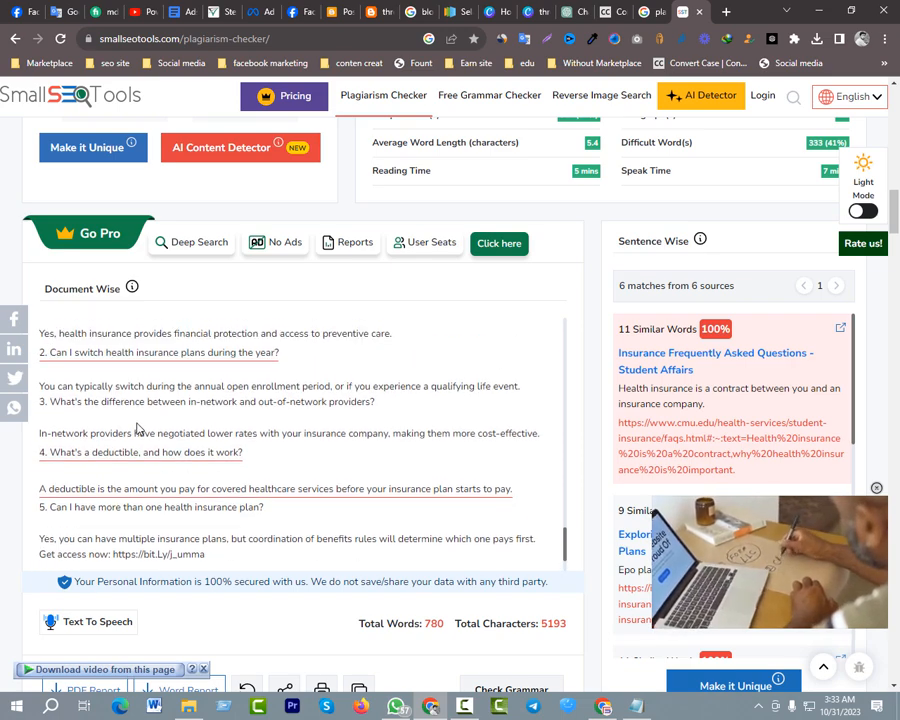
pyautogui.scroll(2, 148, 458)
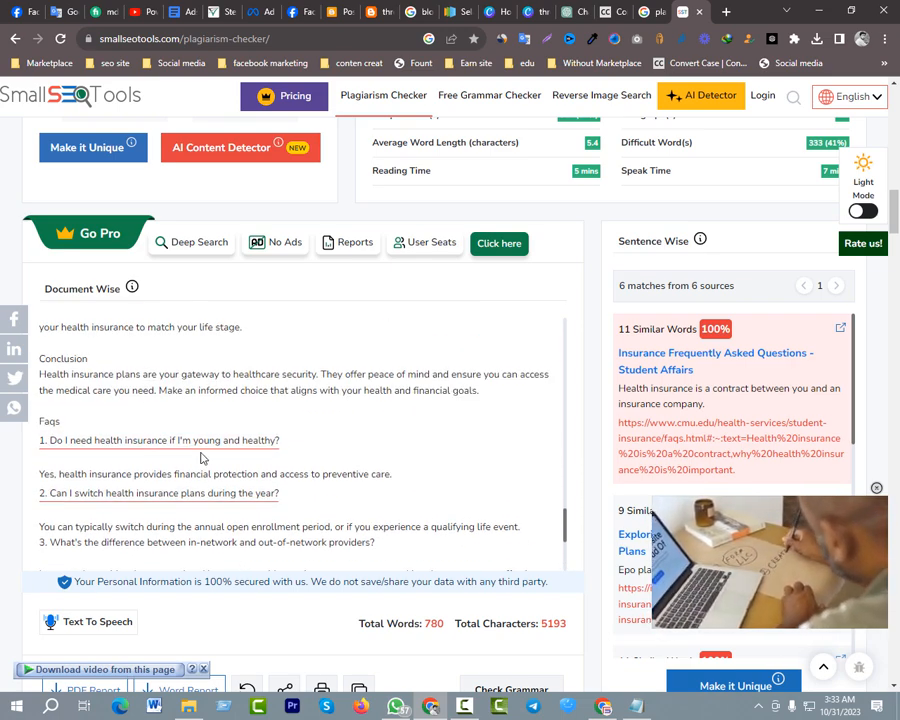
pyautogui.scroll(4, 230, 456)
pyautogui.scroll(-6, 229, 463)
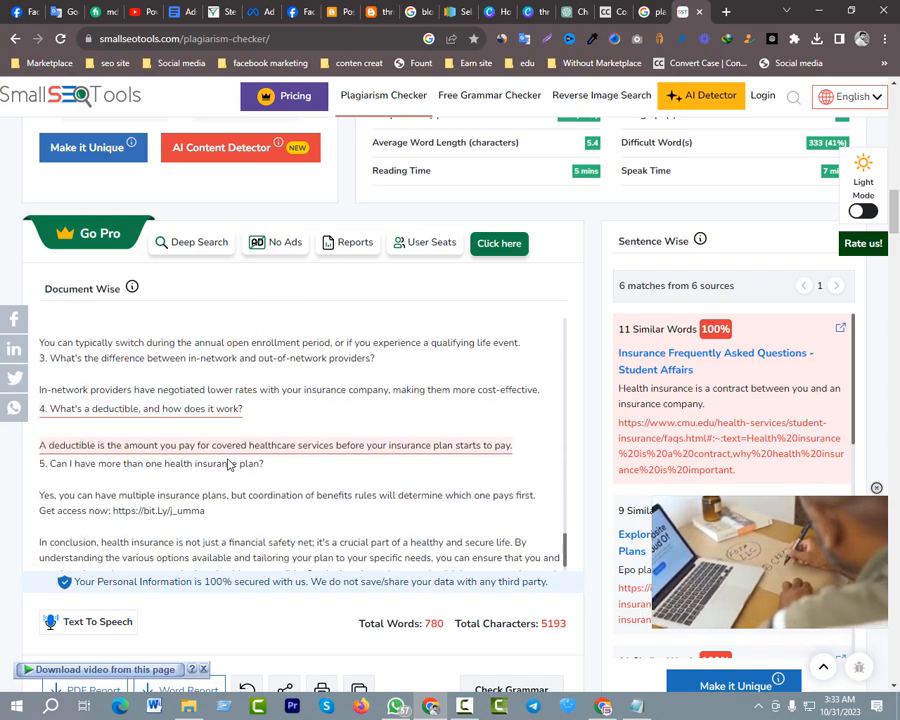
pyautogui.scroll(-1, 228, 463)
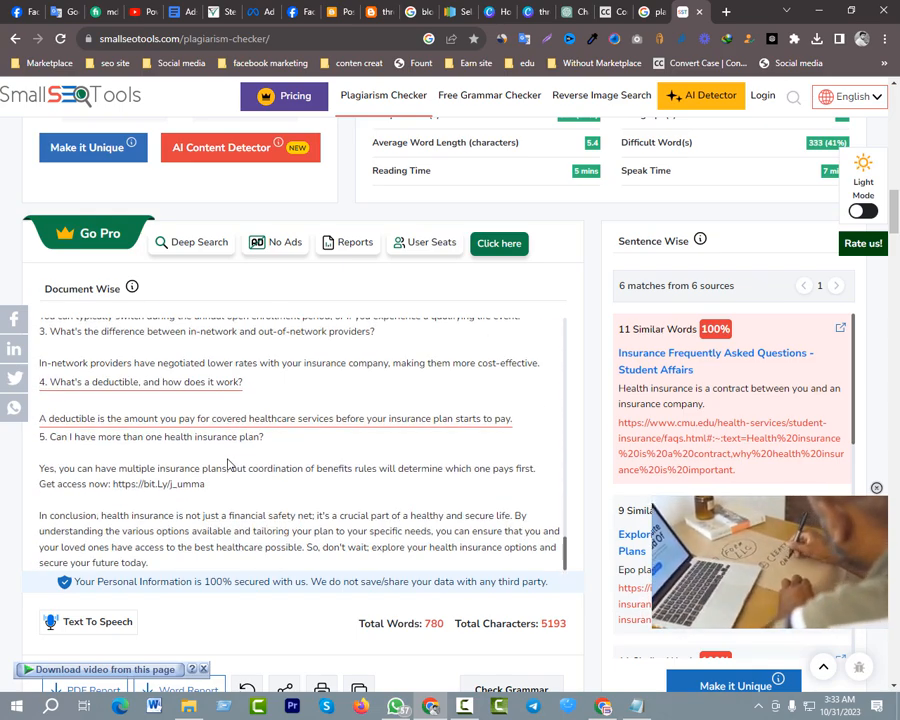
# Compare the plagiarism scores with the document-wise view of the article, from its outline to the closing paragraph
pyautogui.scroll(15, 268, 450)
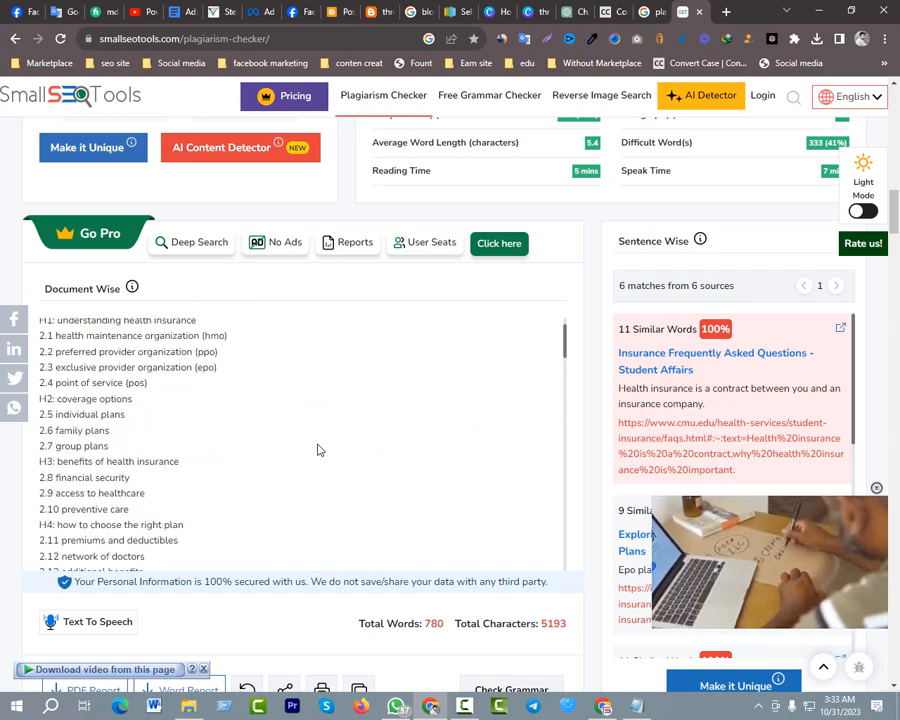
pyautogui.scroll(2, 318, 450)
pyautogui.scroll(3, 316, 446)
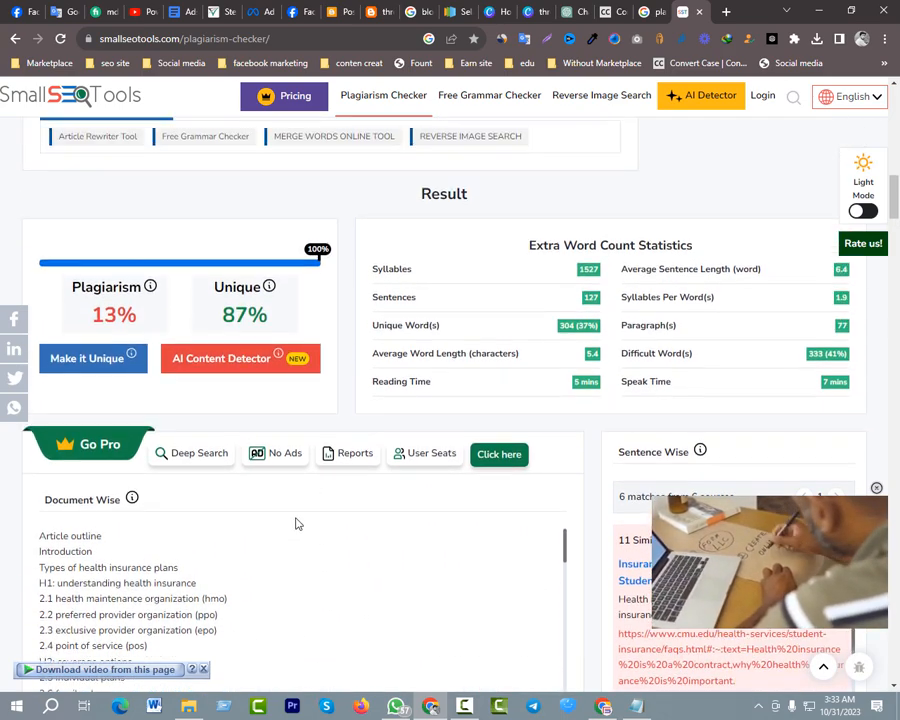
pyautogui.scroll(-4, 290, 560)
pyautogui.scroll(-12, 295, 574)
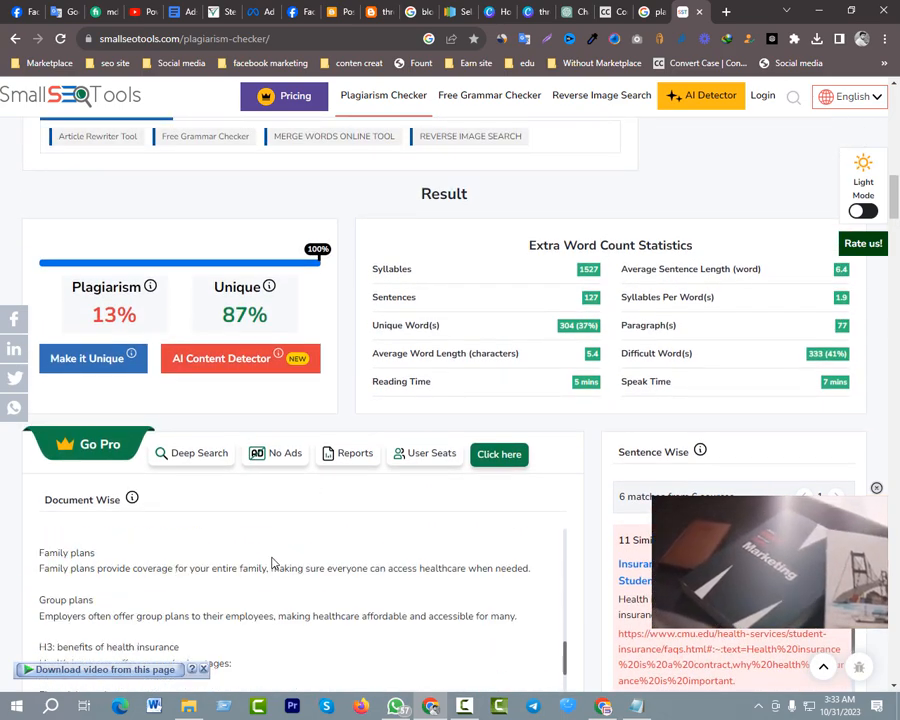
pyautogui.scroll(-6, 305, 569)
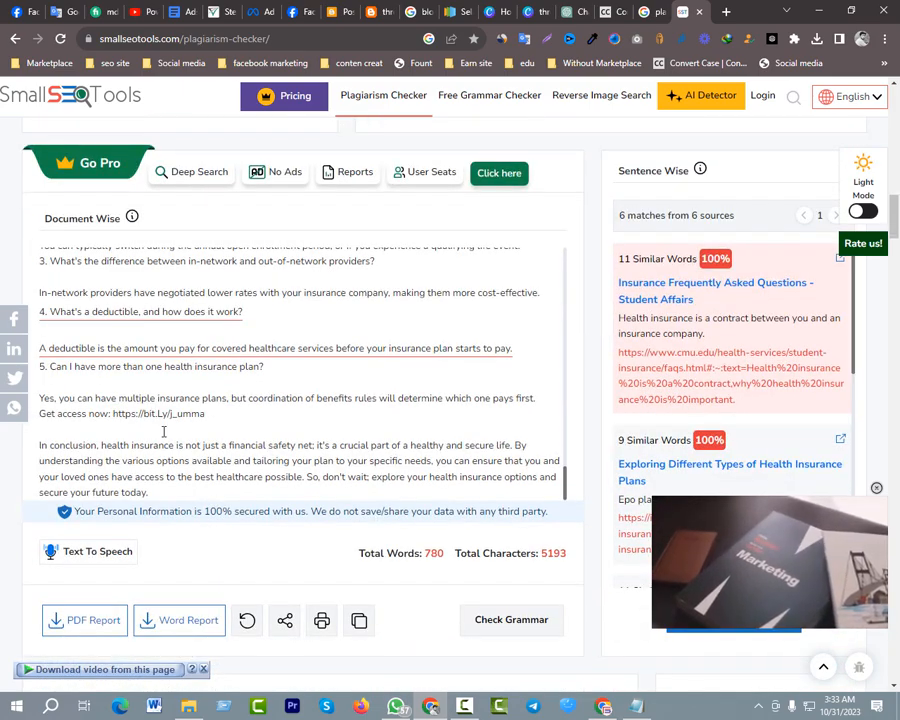
pyautogui.scroll(15, 165, 366)
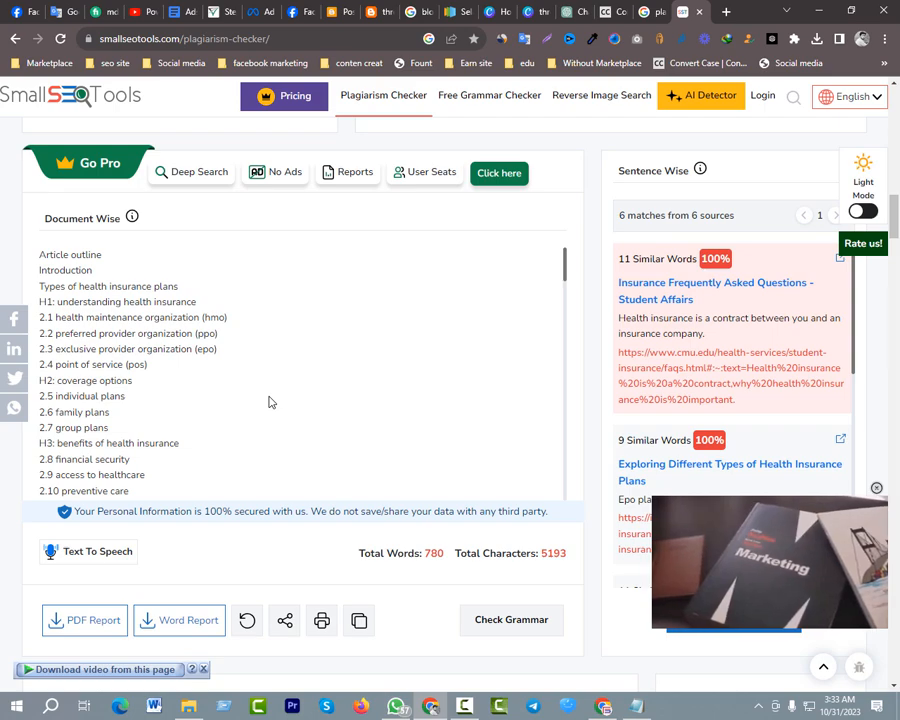
pyautogui.scroll(1, 298, 384)
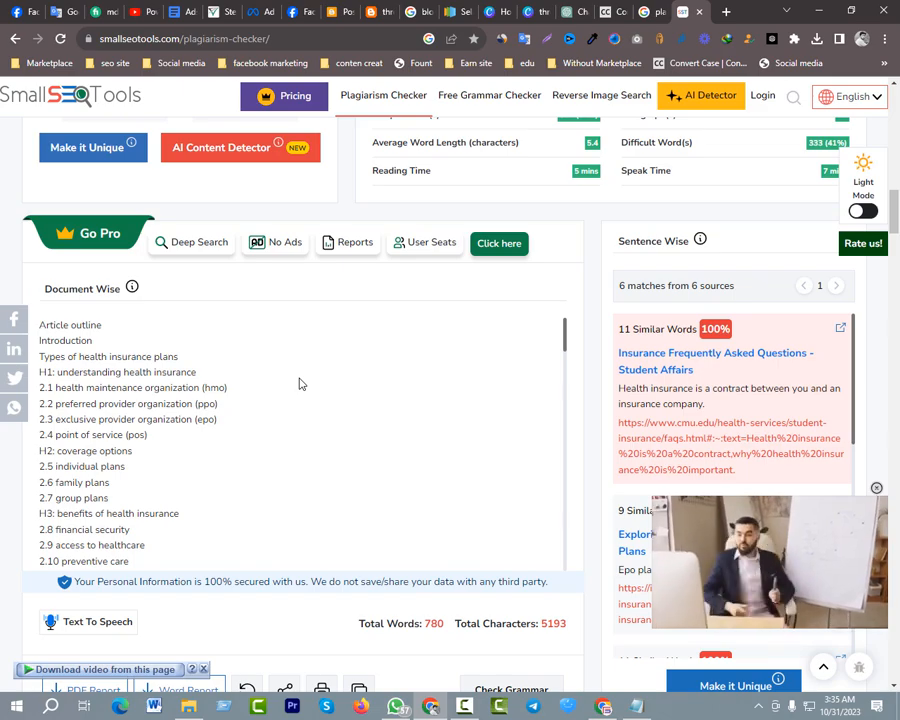
# Recheck the flagged sentences, the matching sources and the rest of the plagiarism checker page around the results
pyautogui.scroll(-5, 274, 410)
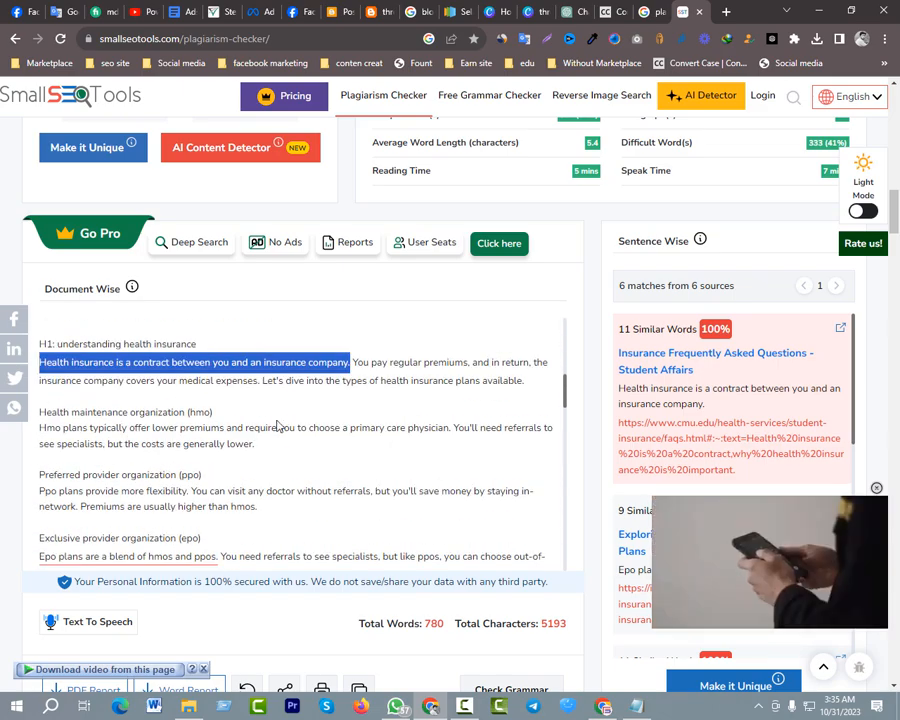
pyautogui.scroll(2, 278, 425)
pyautogui.scroll(-10, 250, 425)
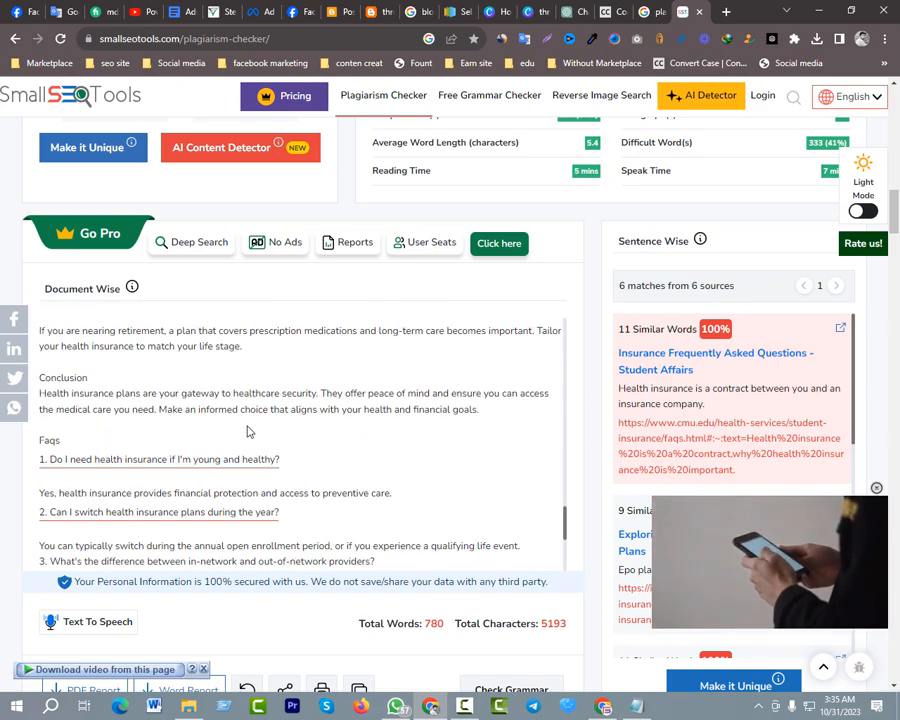
pyautogui.scroll(-9, 248, 426)
pyautogui.scroll(14, 250, 428)
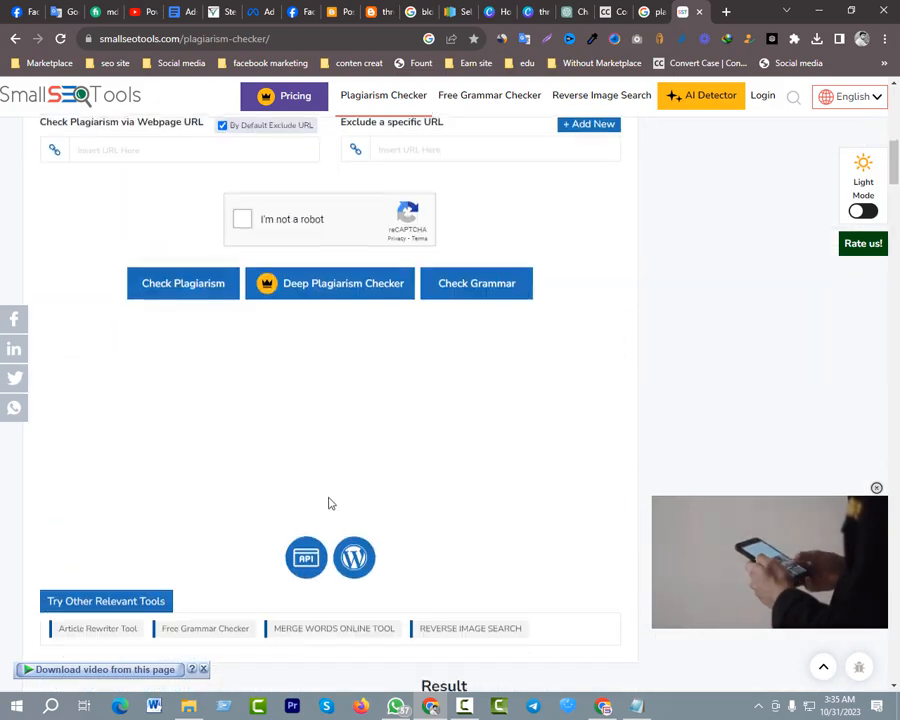
pyautogui.scroll(4, 350, 480)
pyautogui.scroll(-5, 352, 475)
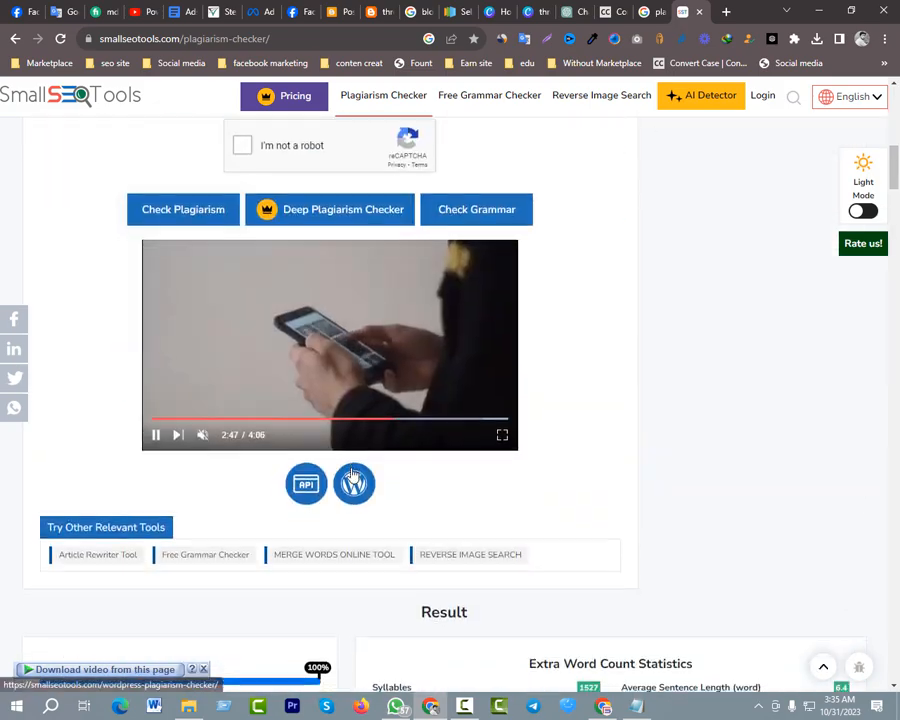
pyautogui.scroll(-12, 352, 475)
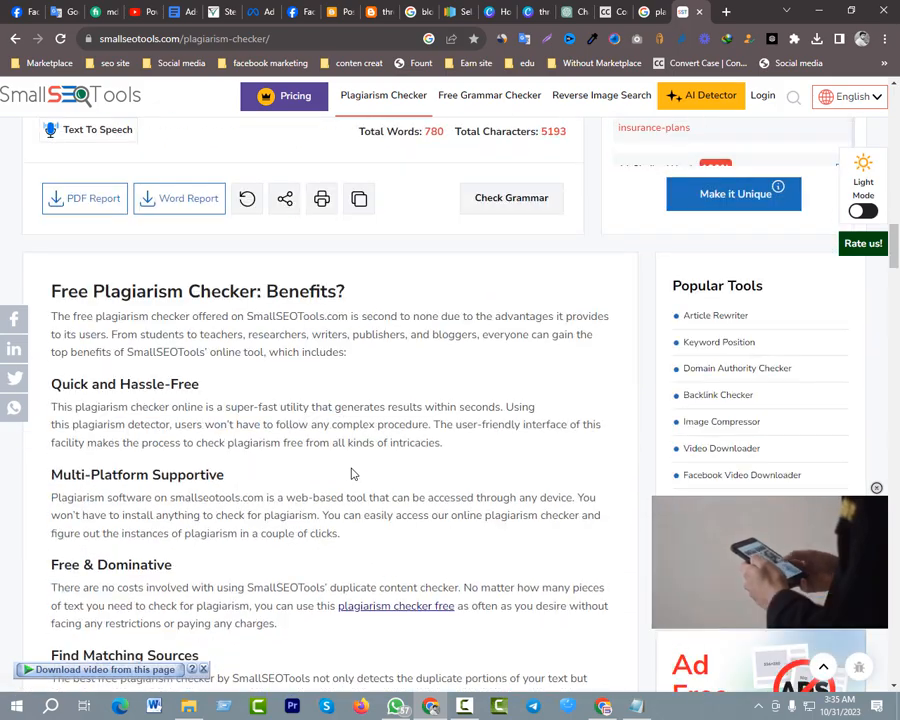
pyautogui.scroll(10, 352, 474)
pyautogui.scroll(10, 332, 452)
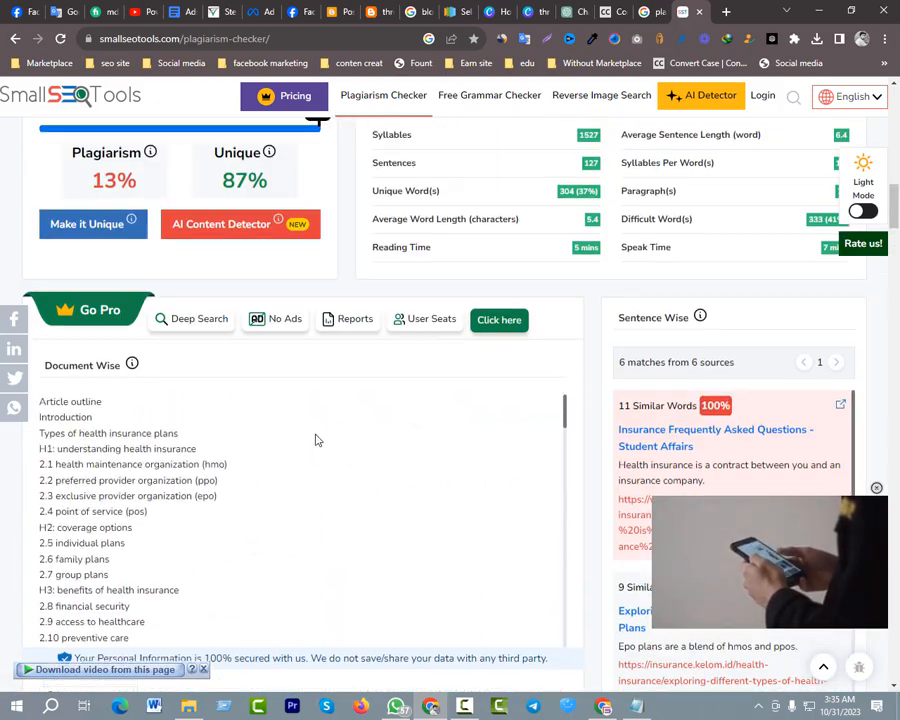
pyautogui.scroll(12, 316, 440)
pyautogui.scroll(-1, 270, 490)
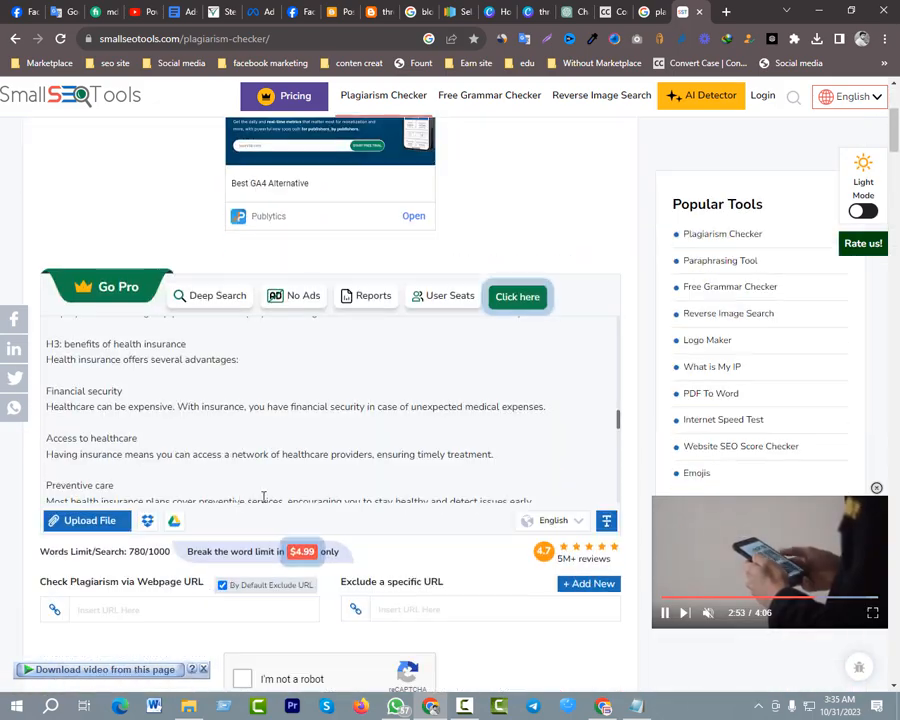
# Go to the SmallSEOTools home page and open the Article Rewriter tool, closing the Publytics ad
pyautogui.click(177, 459)
pyautogui.scroll(5, 168, 390)
pyautogui.scroll(4, 150, 250)
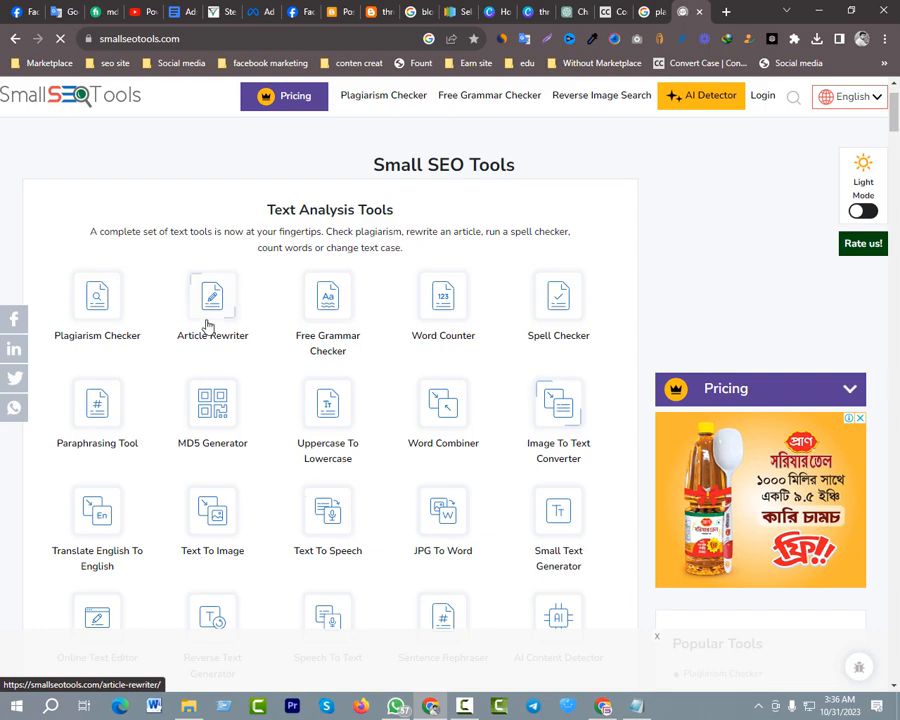
pyautogui.click(207, 325)
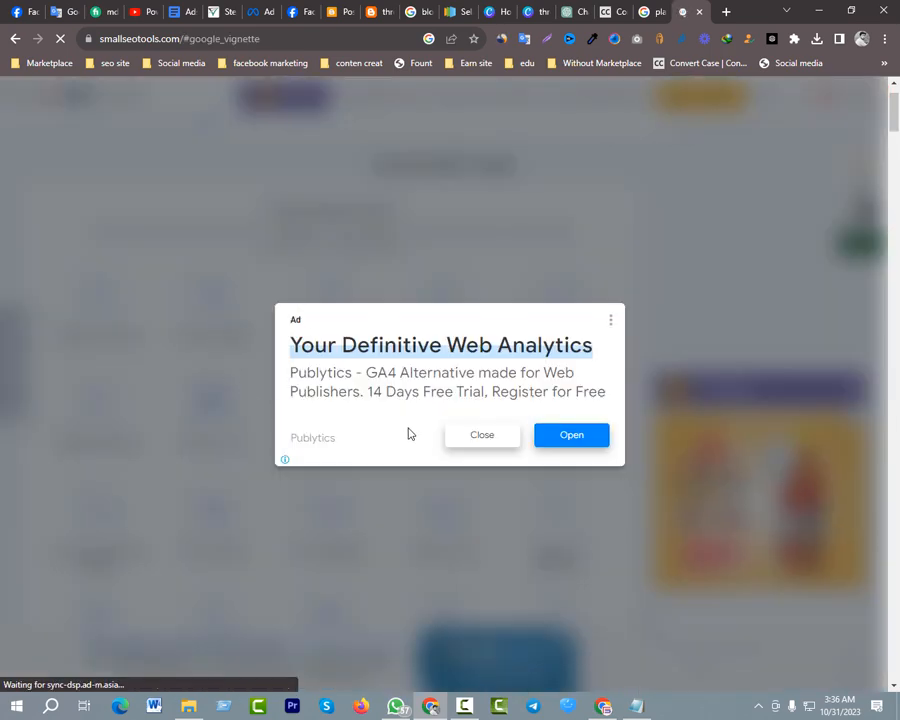
pyautogui.click(489, 448)
# Paste the full health insurance article into the Article Rewriter's text box and review the pasted text and rewriting options
pyautogui.scroll(-3, 284, 408)
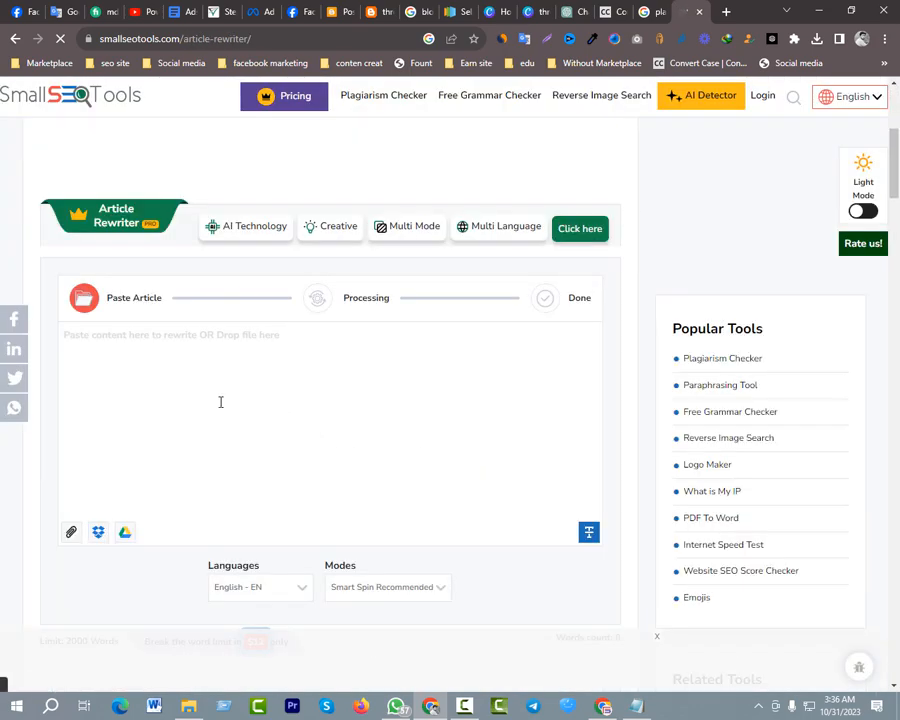
pyautogui.click(189, 378)
pyautogui.hotkey('ctrl', 'v')
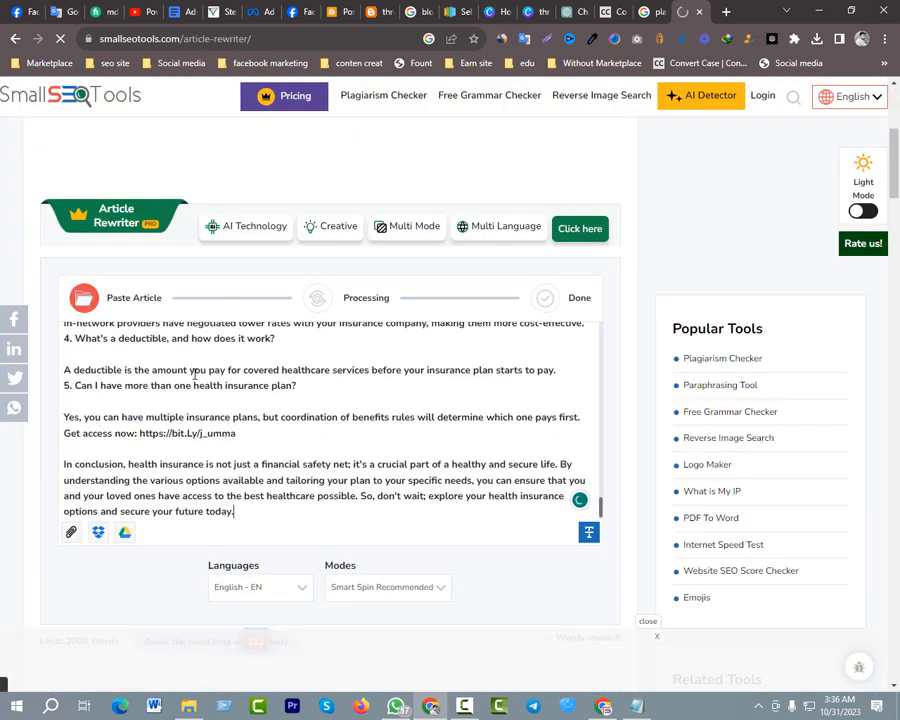
pyautogui.scroll(-2, 237, 402)
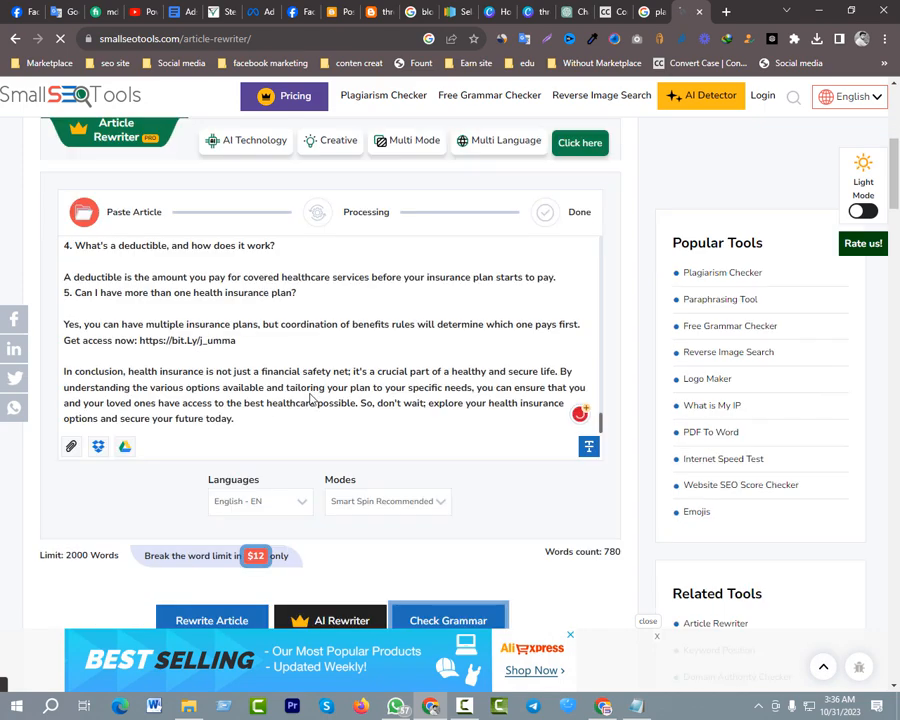
pyautogui.scroll(-2, 320, 402)
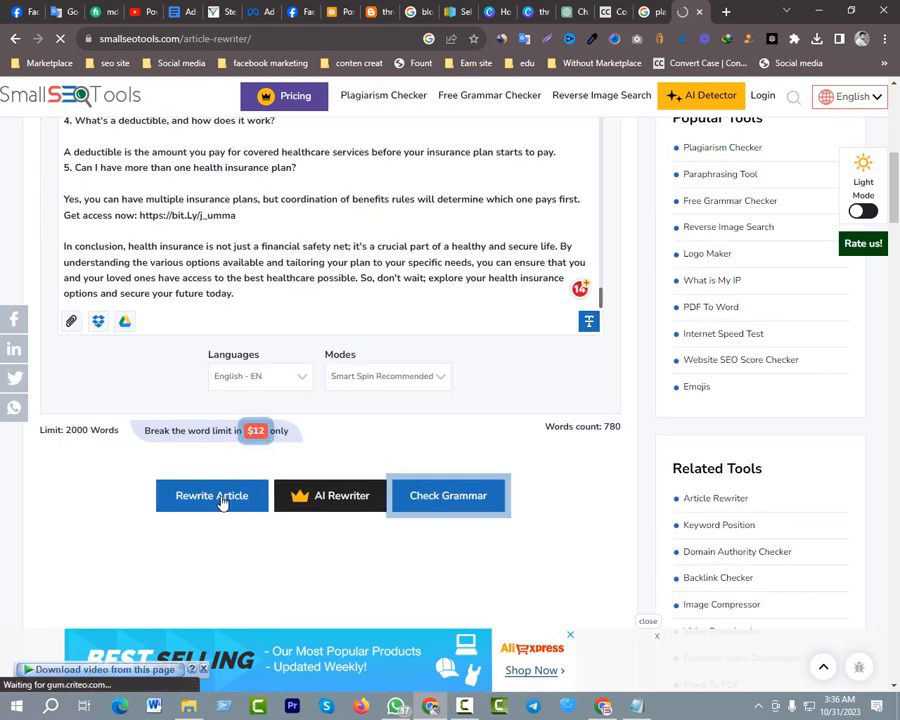
pyautogui.scroll(3, 165, 254)
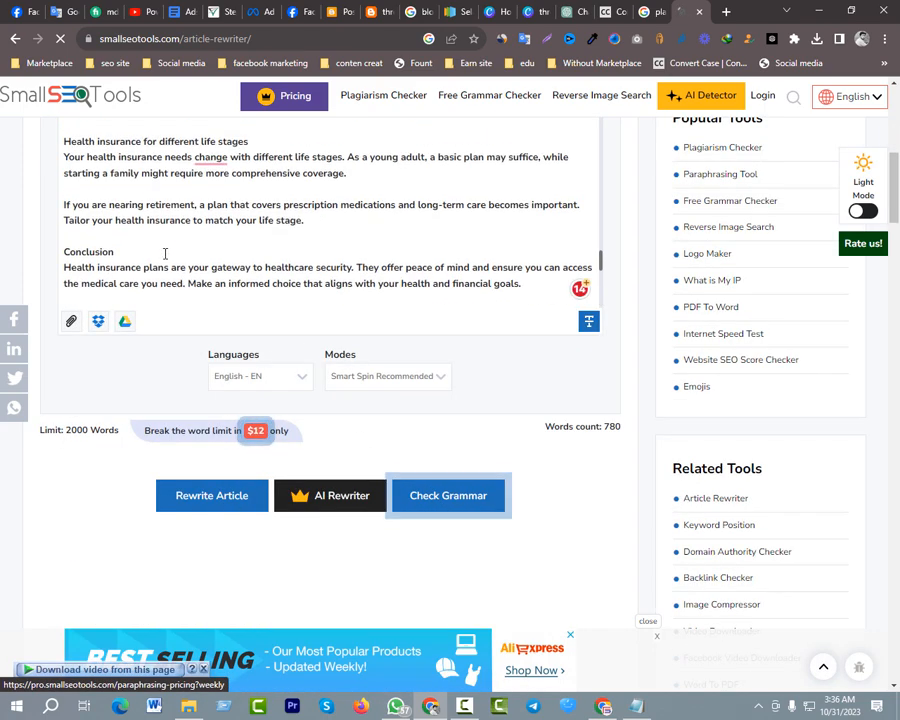
pyautogui.scroll(15, 165, 254)
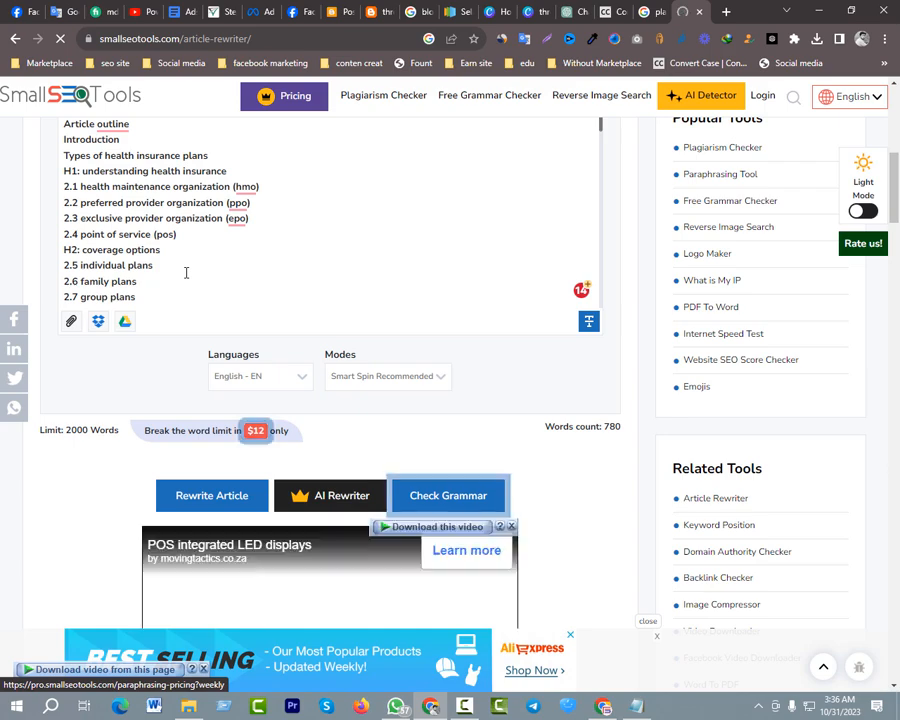
# Review the pasted health insurance article in the Article Rewriter's text box, from the outline to the closing paragraph
pyautogui.scroll(3, 186, 272)
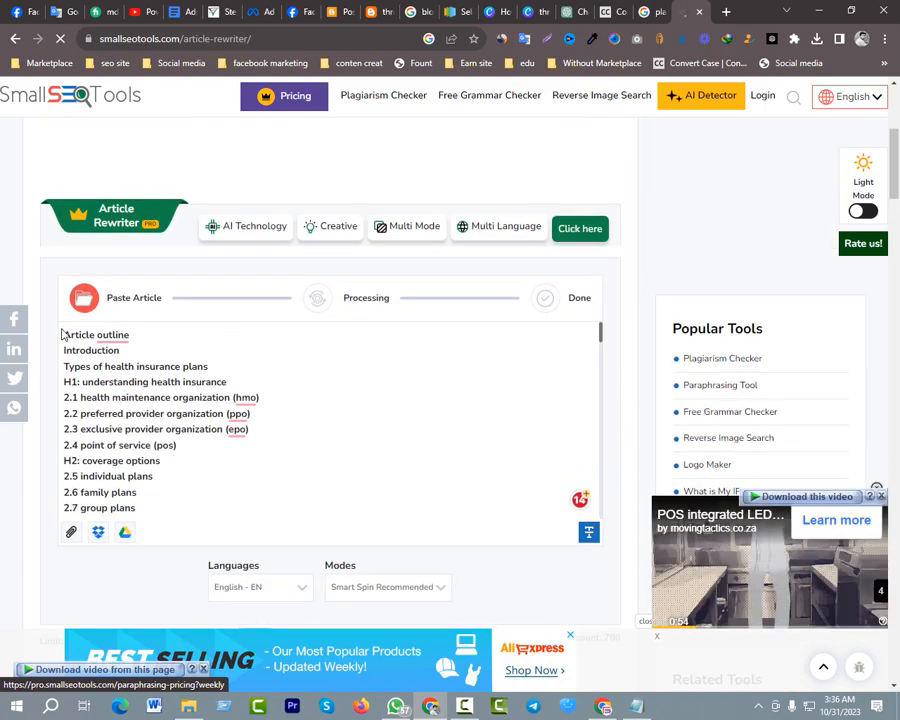
pyautogui.scroll(-10, 156, 340)
pyautogui.scroll(-15, 250, 375)
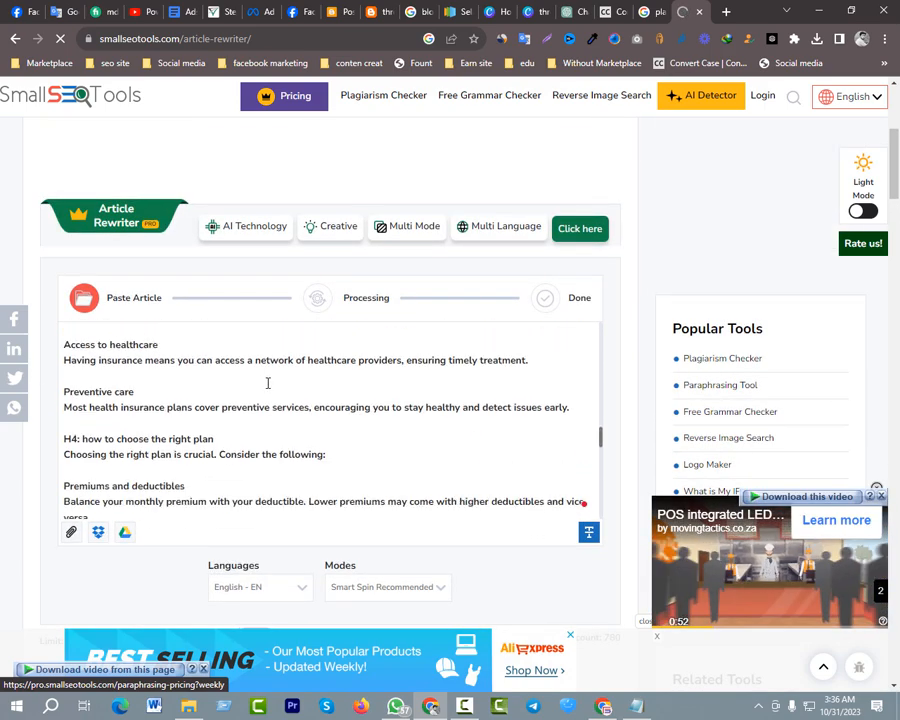
pyautogui.scroll(20, 197, 397)
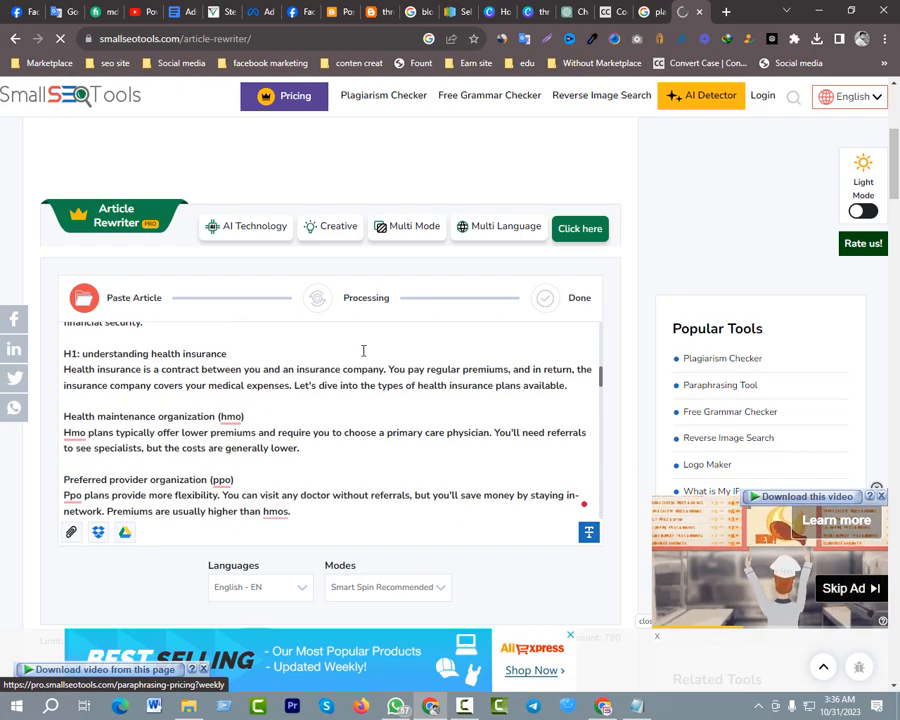
pyautogui.scroll(5, 225, 375)
pyautogui.scroll(1, 199, 428)
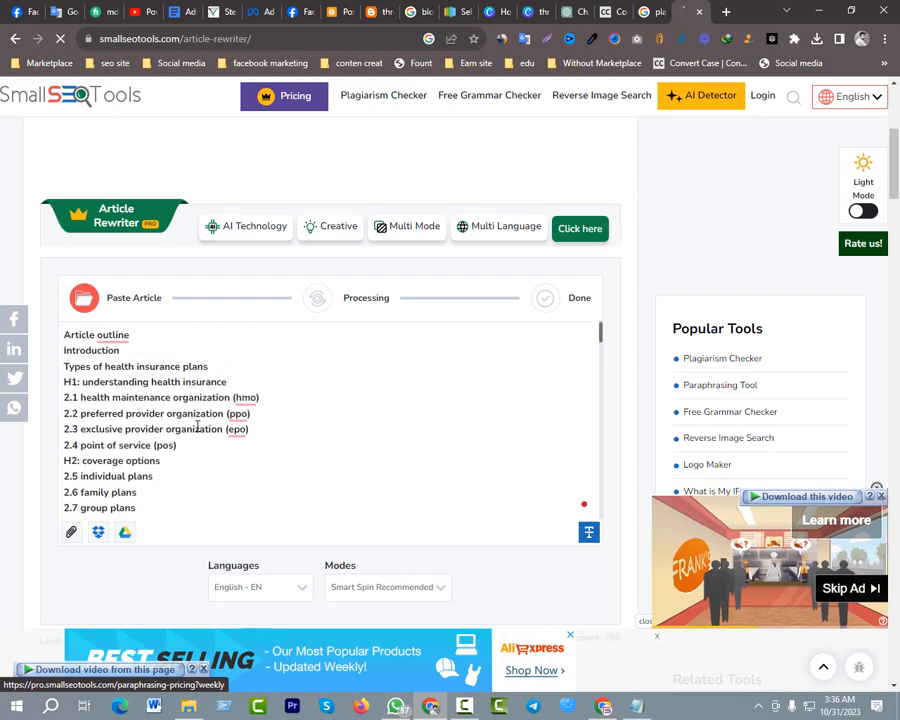
pyautogui.scroll(-5, 110, 408)
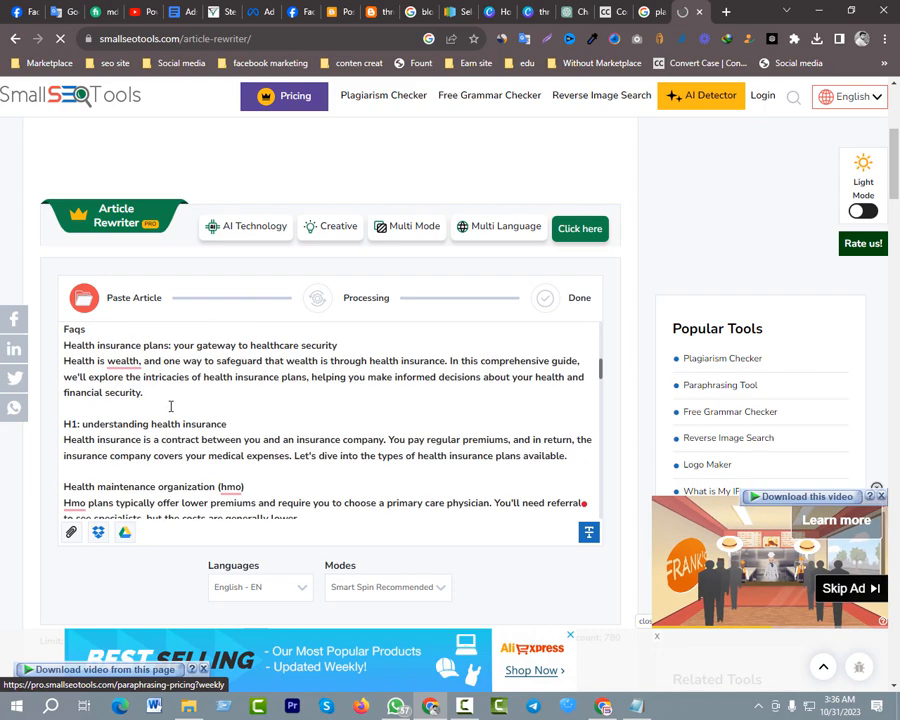
pyautogui.scroll(-3, 145, 435)
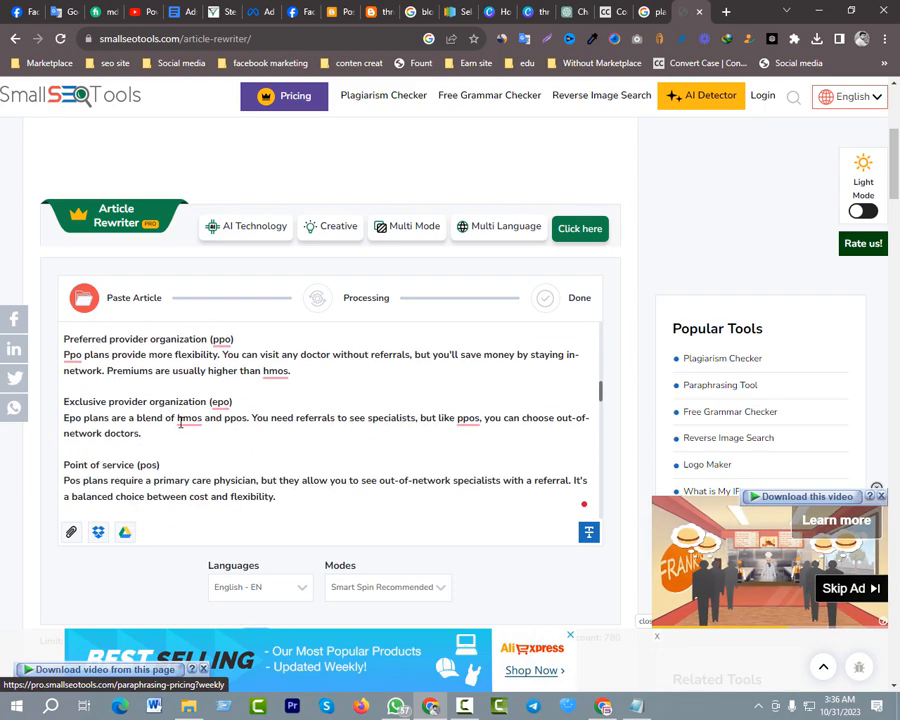
pyautogui.moveTo(185, 421)
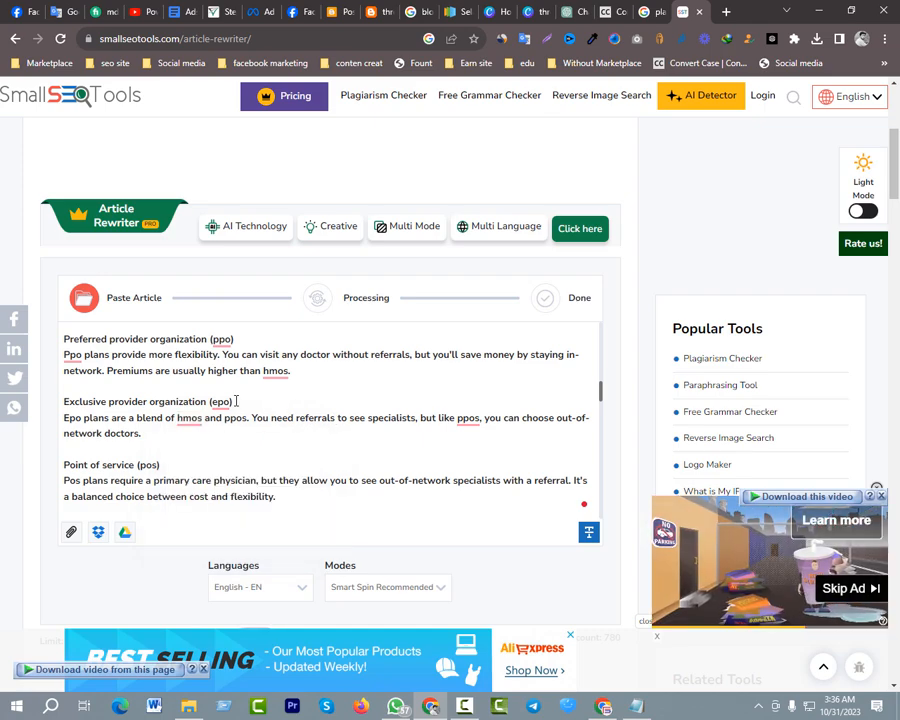
pyautogui.scroll(-3, 236, 401)
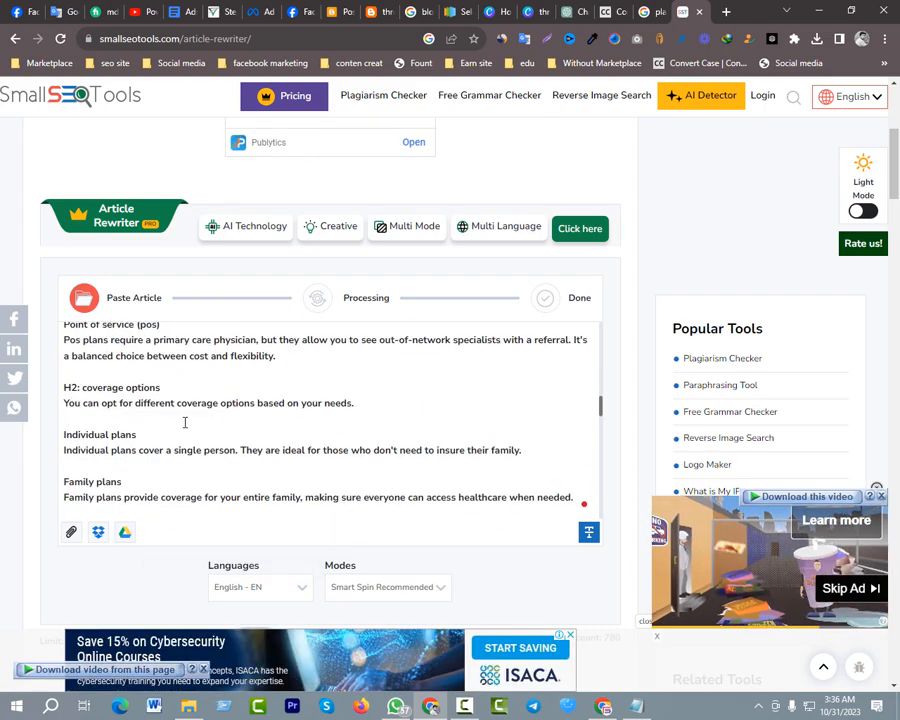
pyautogui.scroll(-6, 196, 427)
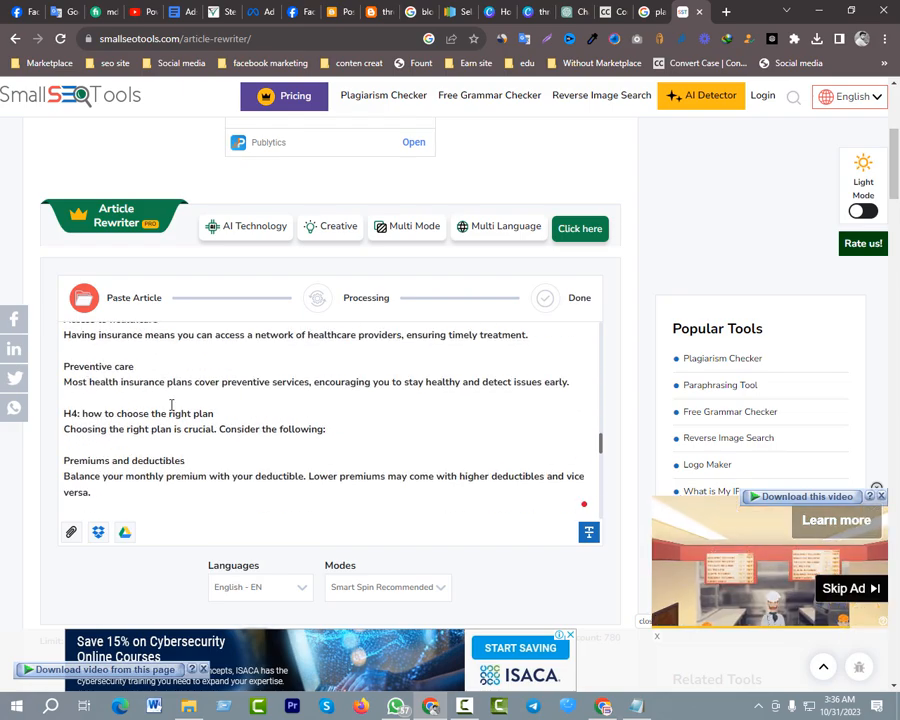
pyautogui.scroll(-15, 172, 405)
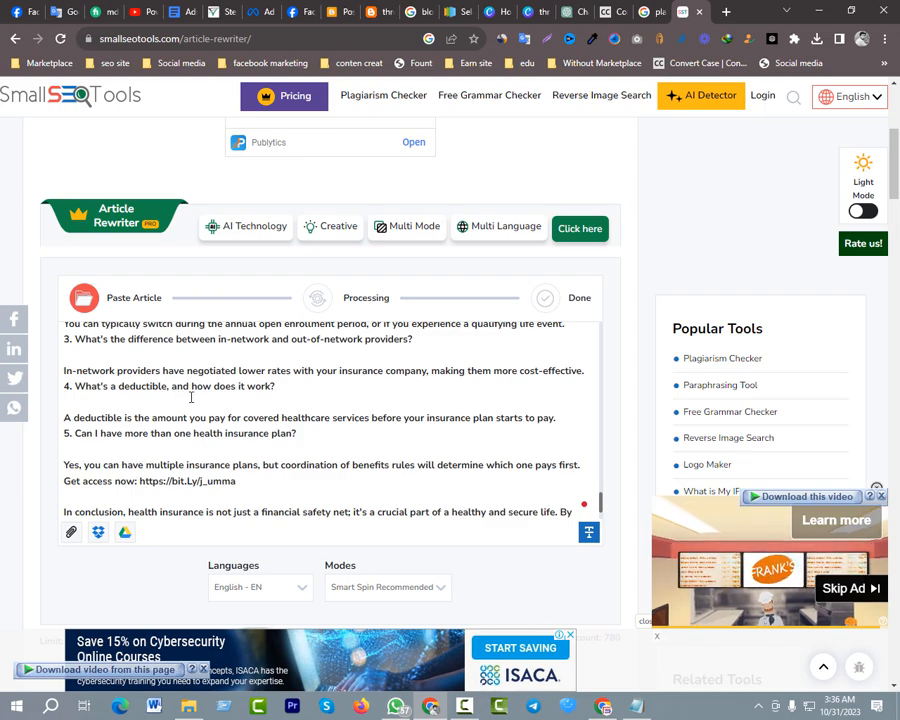
pyautogui.scroll(-3, 191, 397)
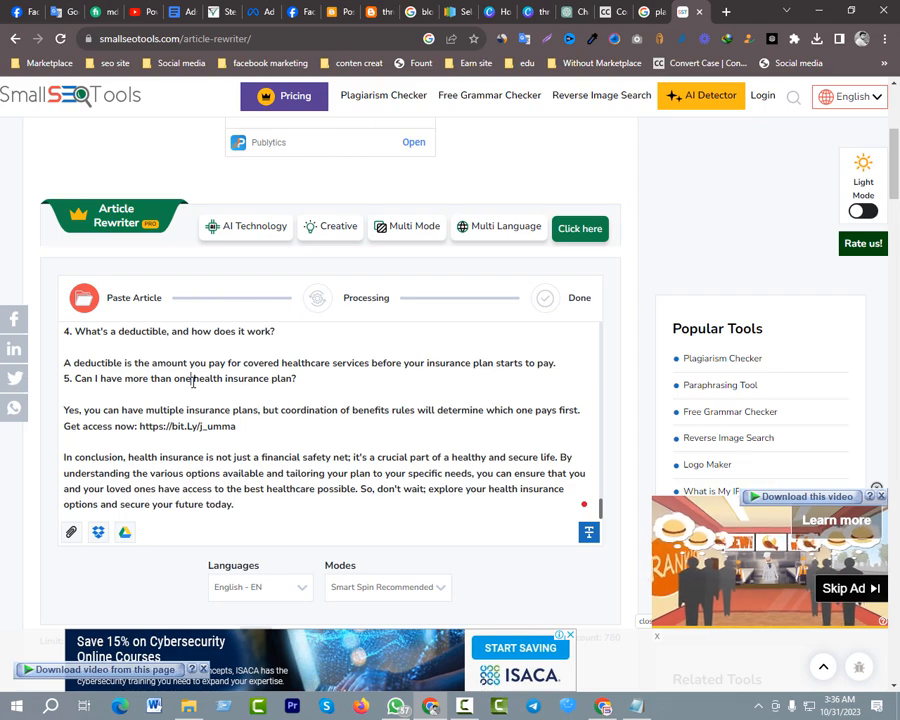
# Switch to the Blogger post editor and paste the full health insurance article into the empty post body
pyautogui.click(335, 12)
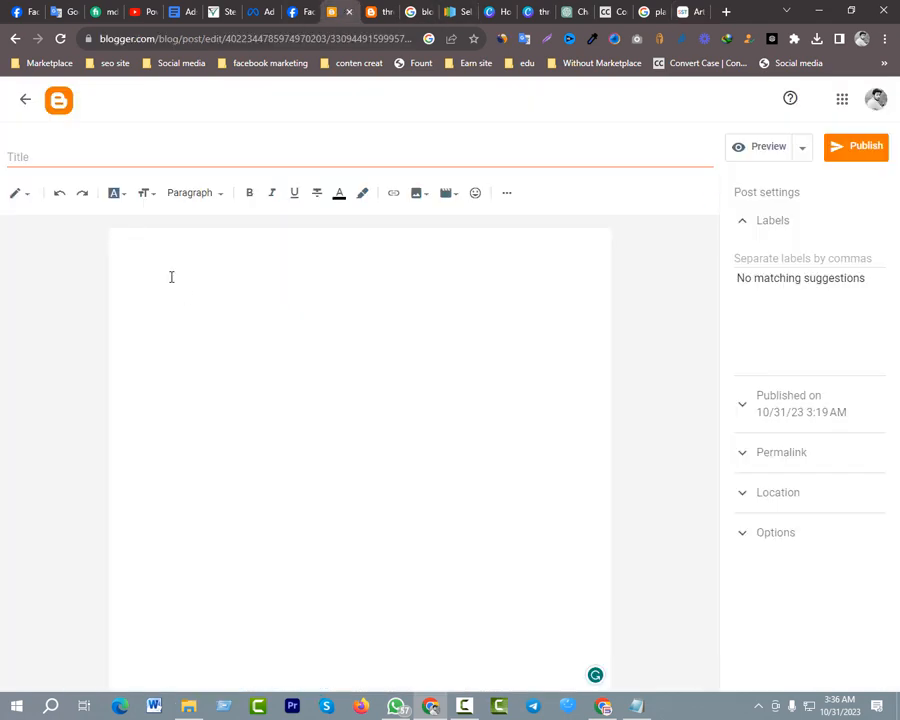
pyautogui.hotkey('ctrl', 'v')
pyautogui.scroll(15, 230, 320)
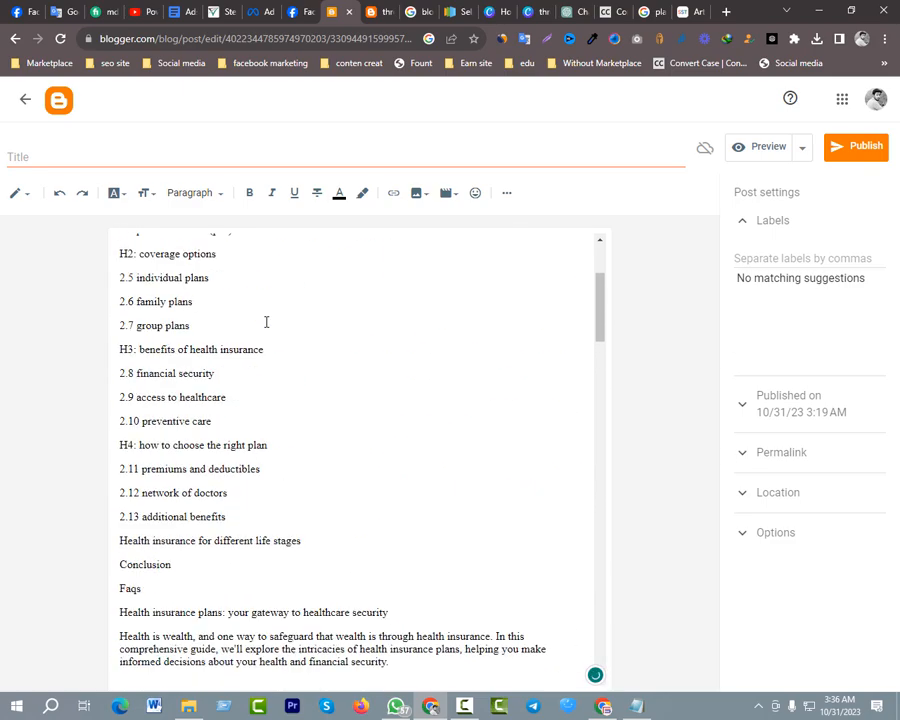
pyautogui.scroll(3, 266, 321)
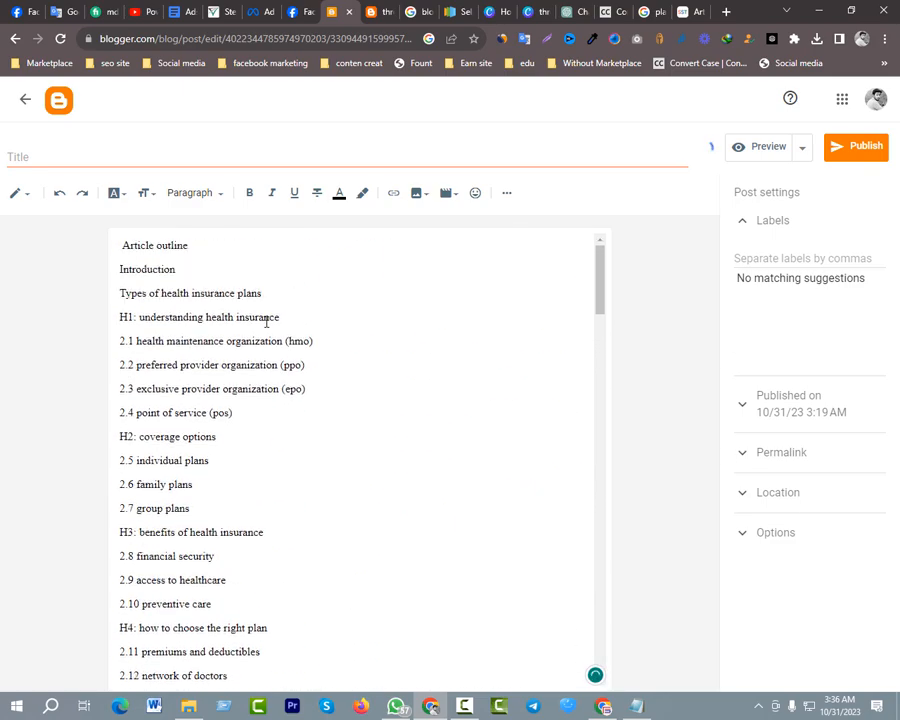
# Remove the "H1:" prefix from the outline line "understanding health insurance" and format the line as Heading
pyautogui.moveTo(136, 317); pyautogui.dragTo(100, 322)
pyautogui.click(139, 317)
pyautogui.press('BackSpace')
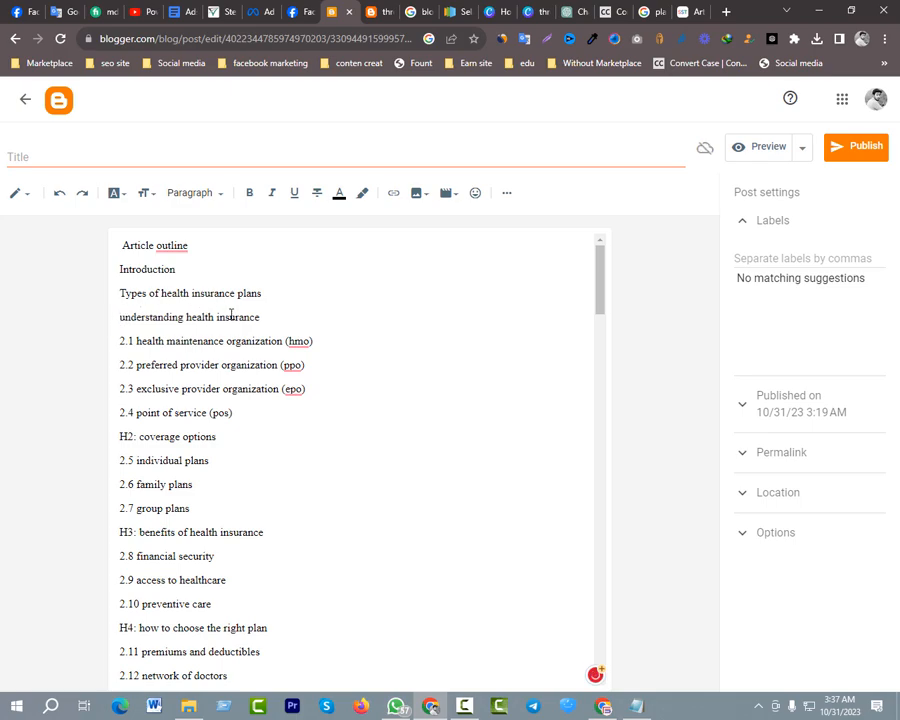
pyautogui.moveTo(267, 314); pyautogui.dragTo(115, 320)
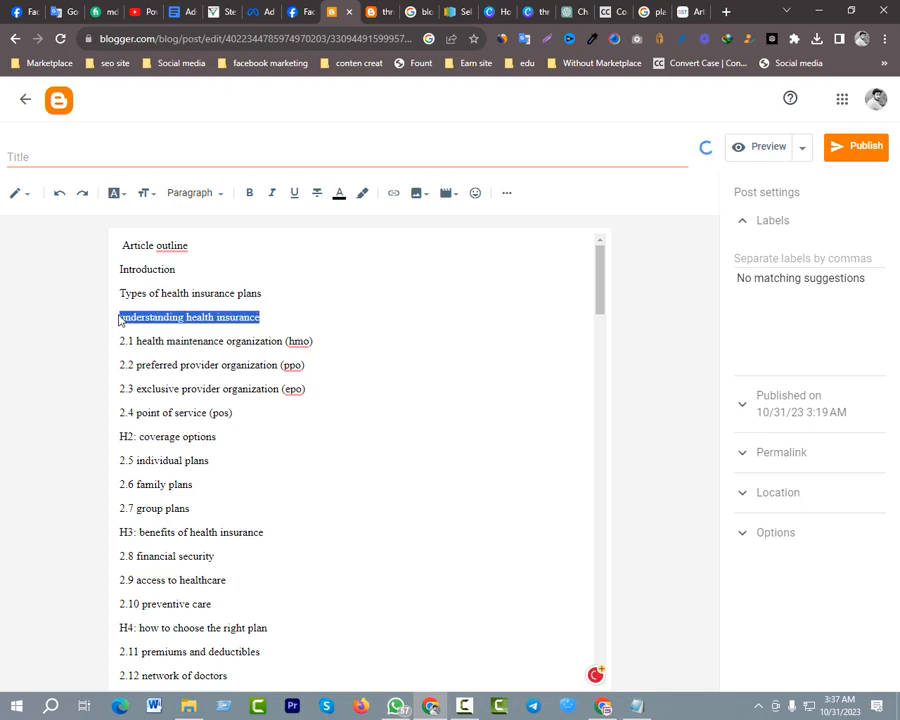
pyautogui.click(218, 197)
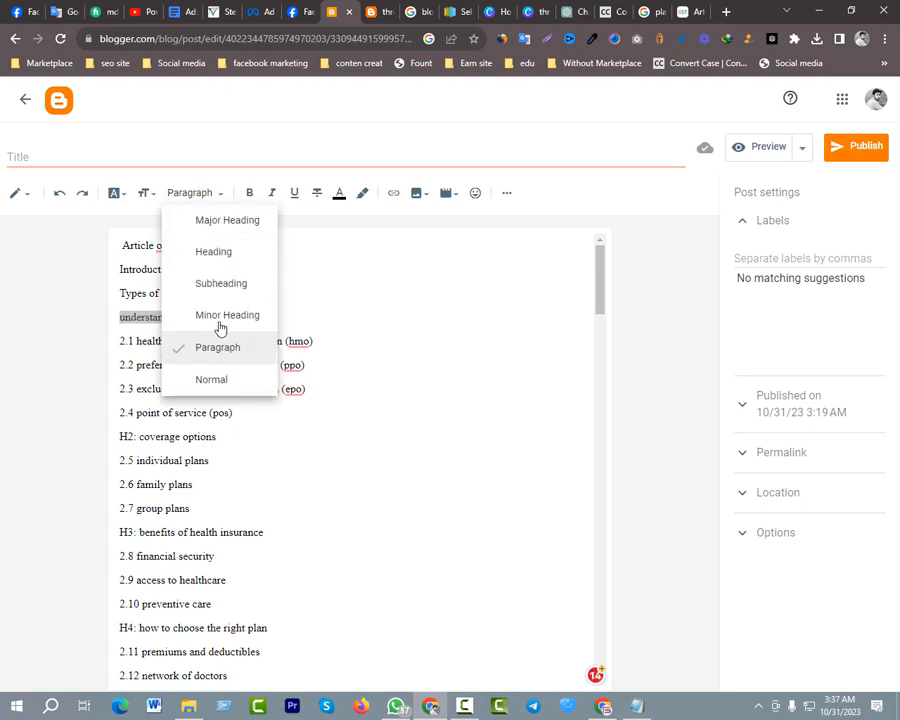
pyautogui.click(218, 258)
pyautogui.click(394, 370)
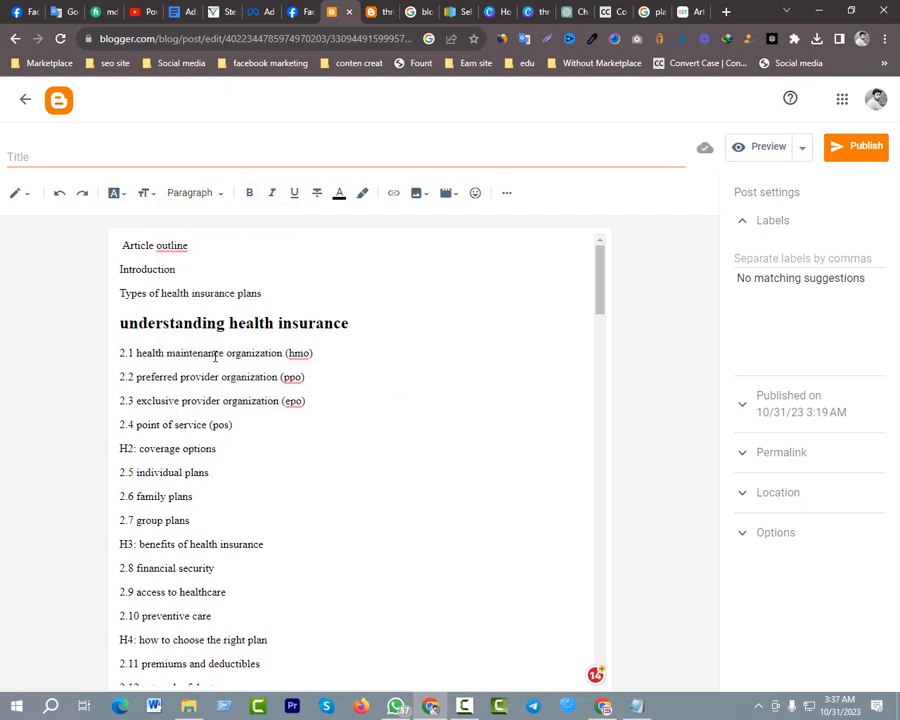
# Remove the "H1:" prefix from "understanding health insurance" in the article body below the outline and format that line as Heading
pyautogui.scroll(-5, 249, 356)
pyautogui.scroll(2, 233, 363)
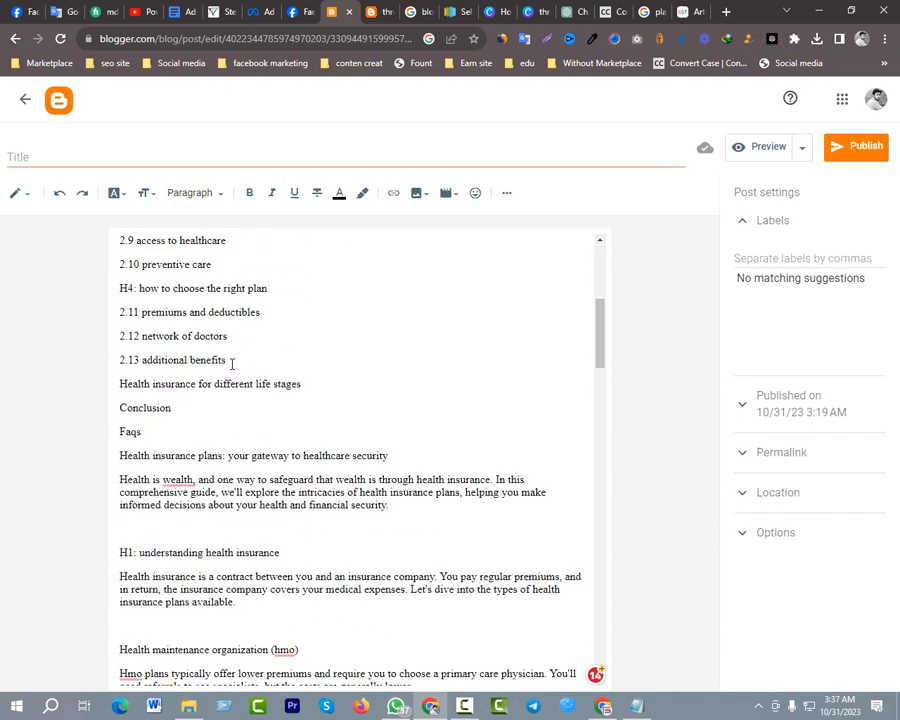
pyautogui.scroll(4, 136, 358)
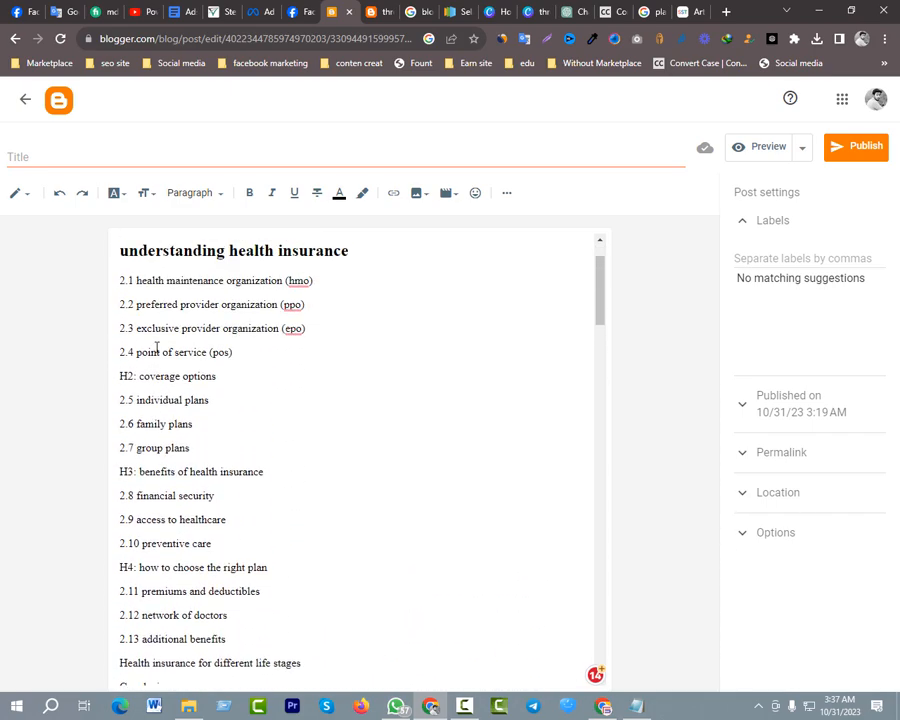
pyautogui.scroll(-4, 159, 346)
pyautogui.scroll(-5, 176, 416)
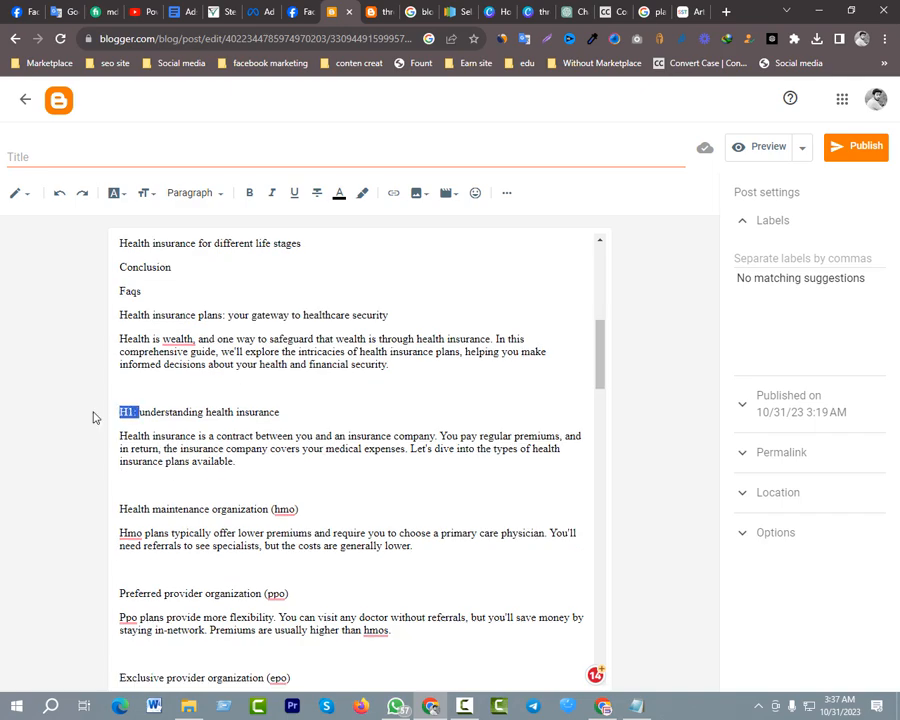
pyautogui.press('BackSpace')
pyautogui.moveTo(266, 412); pyautogui.dragTo(126, 412)
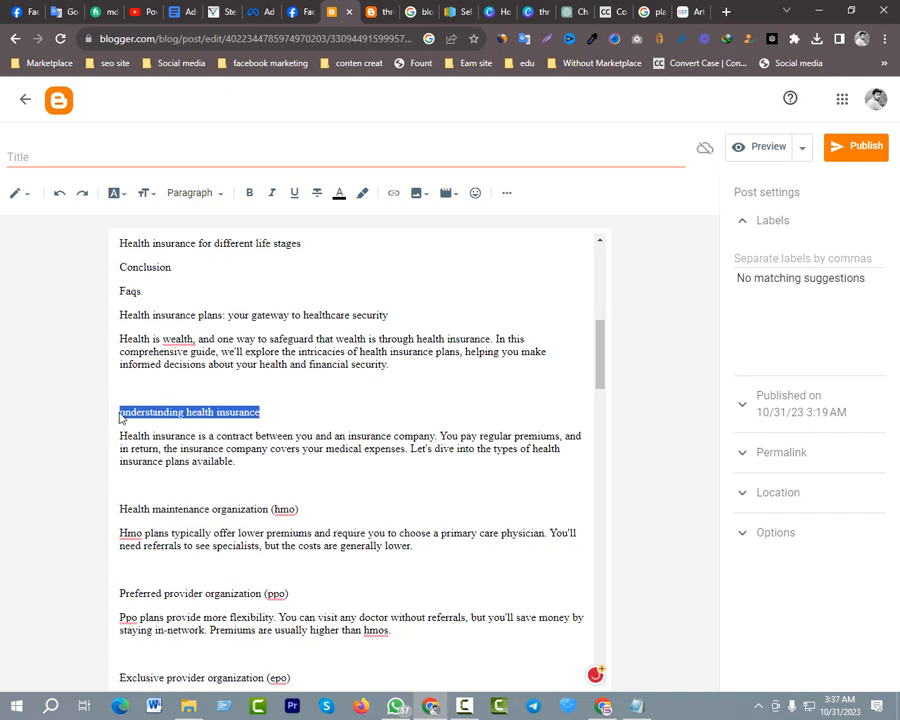
pyautogui.click(190, 193)
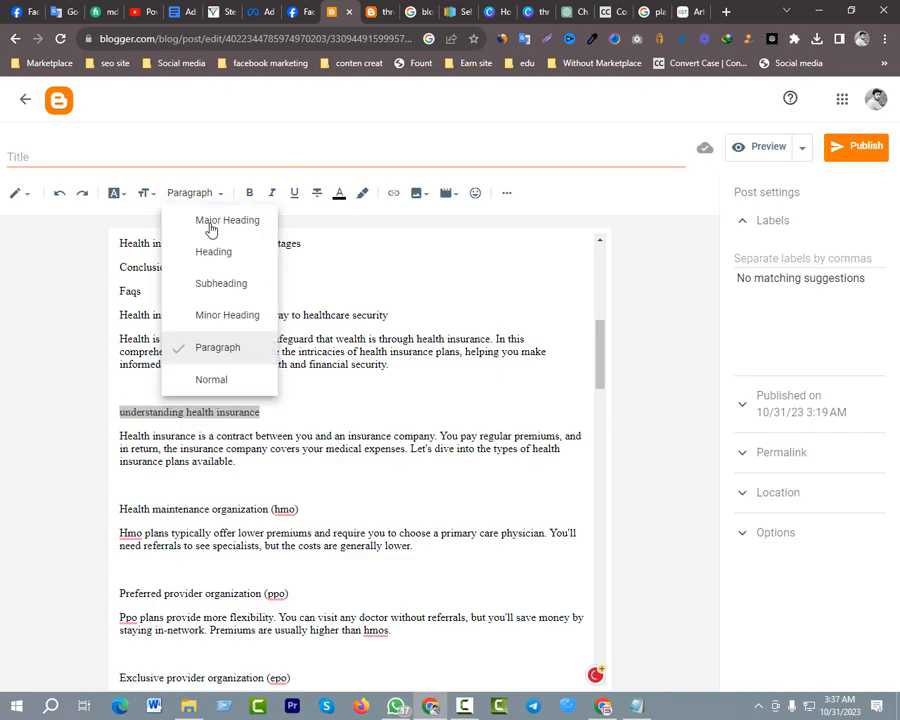
pyautogui.click(220, 262)
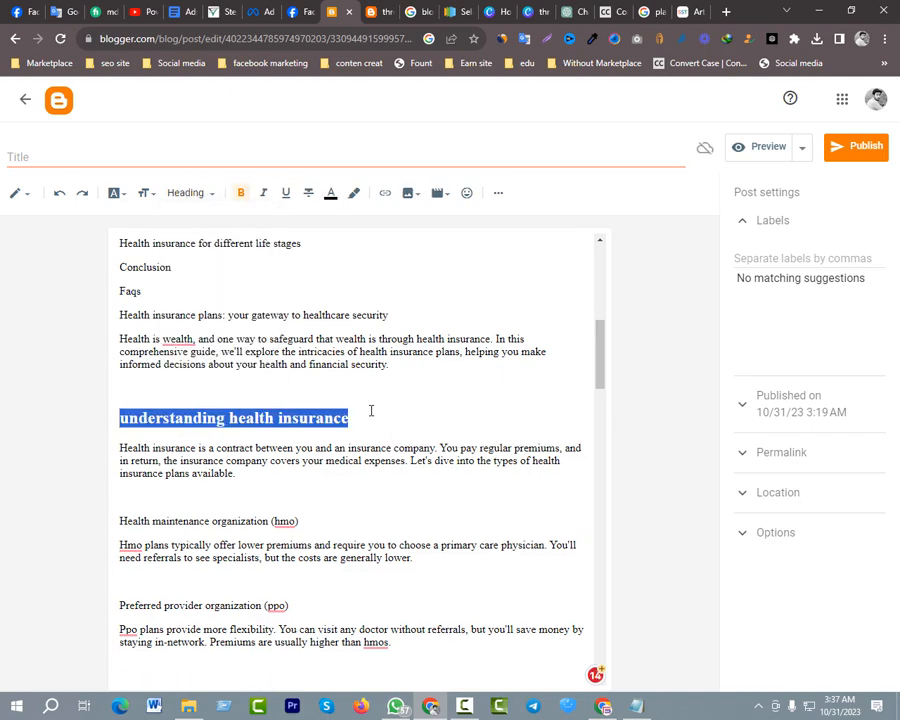
pyautogui.click(371, 410)
# Remove the "H2:" prefix from the "coverage options" line in the article body and format it as Minor Heading
pyautogui.scroll(-5, 195, 498)
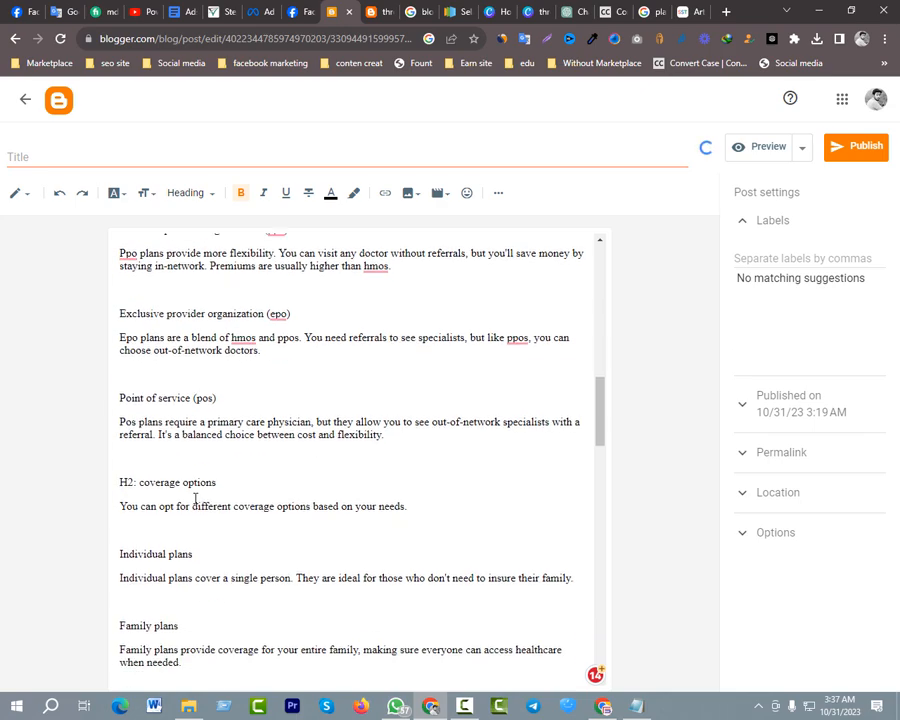
pyautogui.scroll(-2, 195, 498)
pyautogui.moveTo(137, 366); pyautogui.dragTo(116, 371)
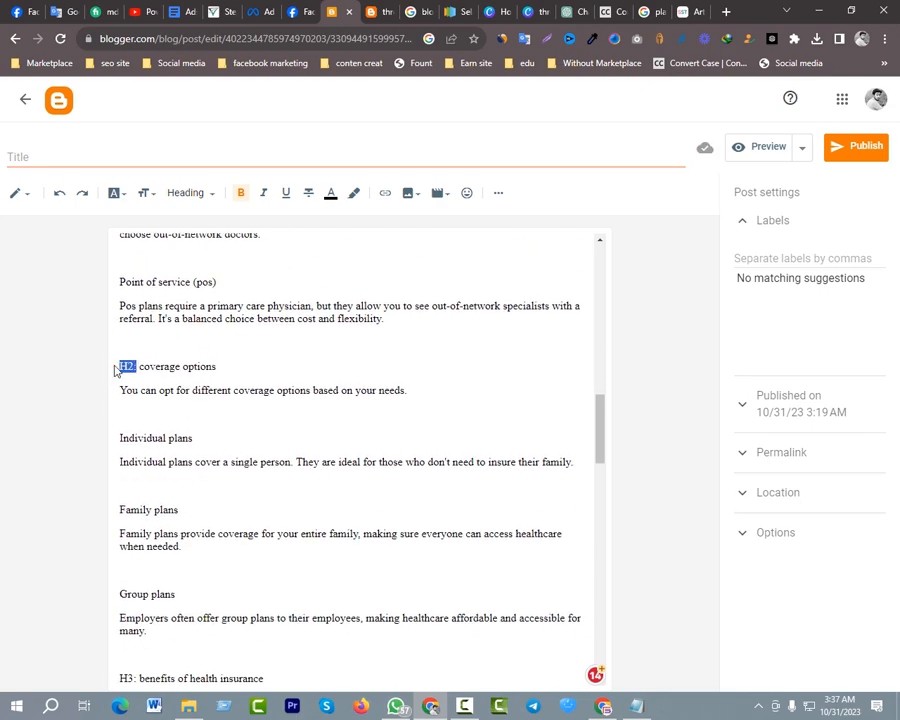
pyautogui.press('BackSpace')
pyautogui.tripleClick(141, 356)
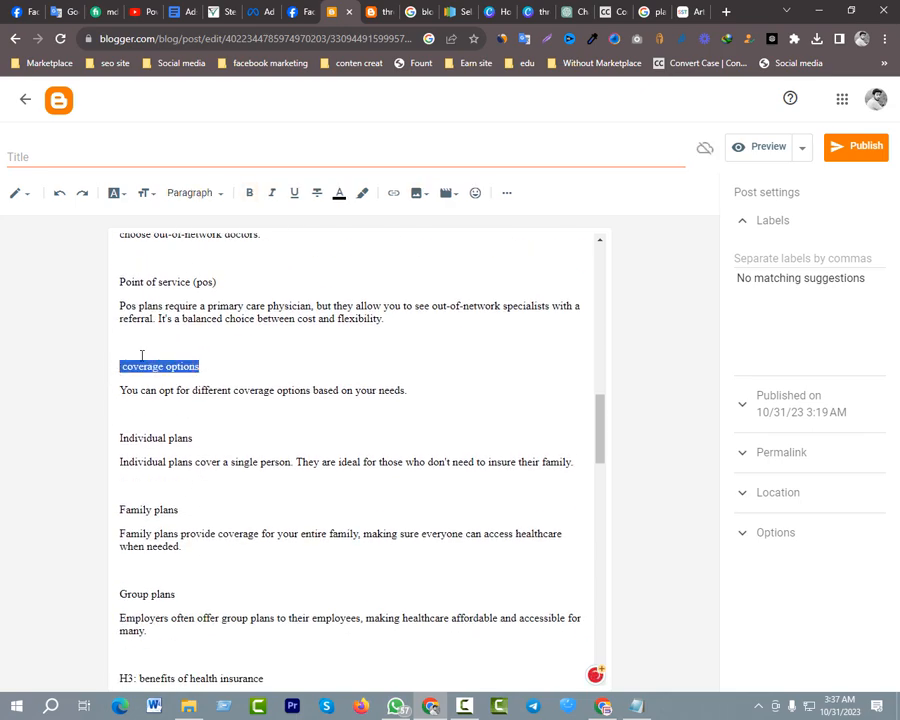
pyautogui.click(198, 200)
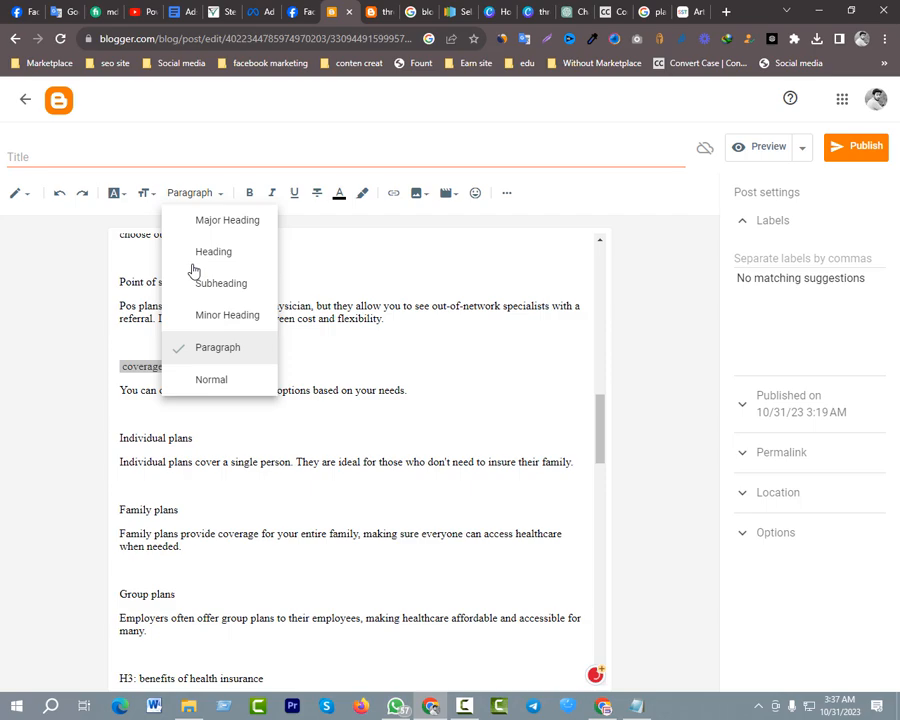
pyautogui.click(229, 318)
pyautogui.click(257, 376)
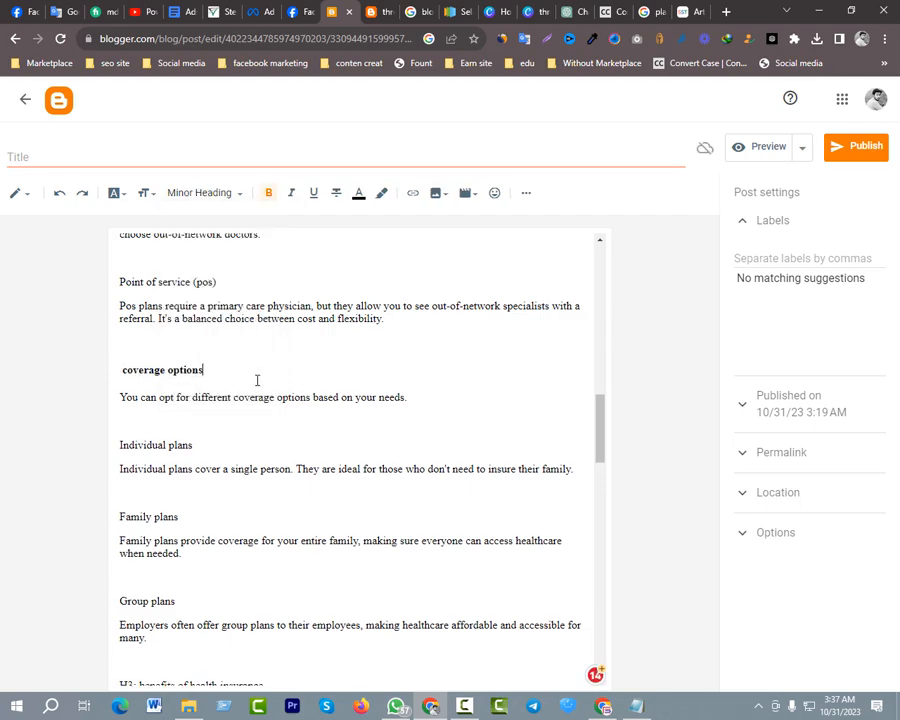
# Remove the "H4:" prefix from "how to choose the right plan" in the article body and check the rest of the article
pyautogui.scroll(-3, 236, 374)
pyautogui.scroll(-5, 207, 372)
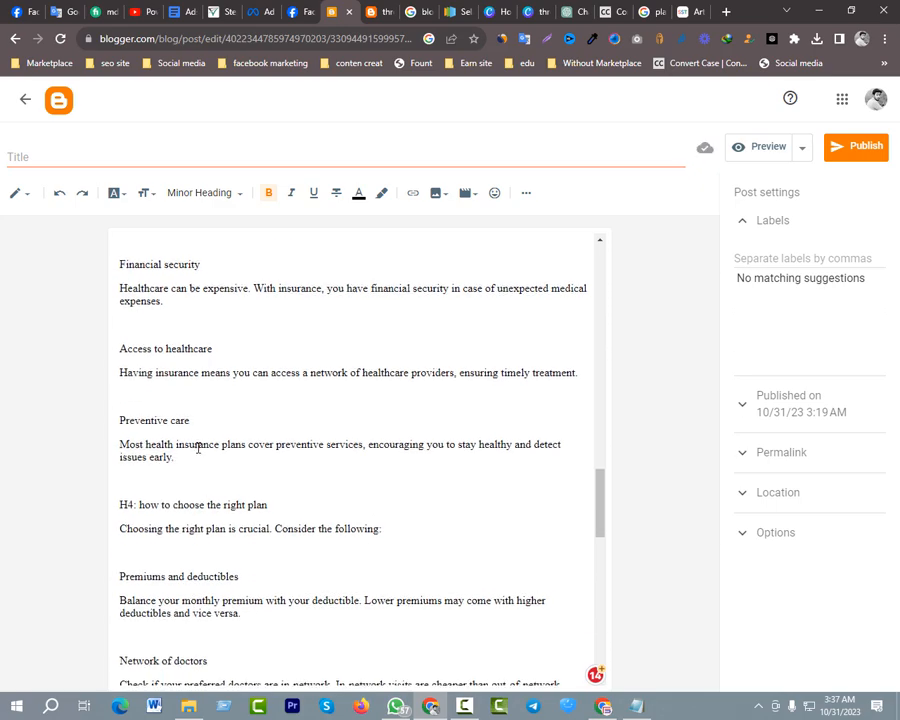
pyautogui.moveTo(120, 296); pyautogui.dragTo(137, 296)
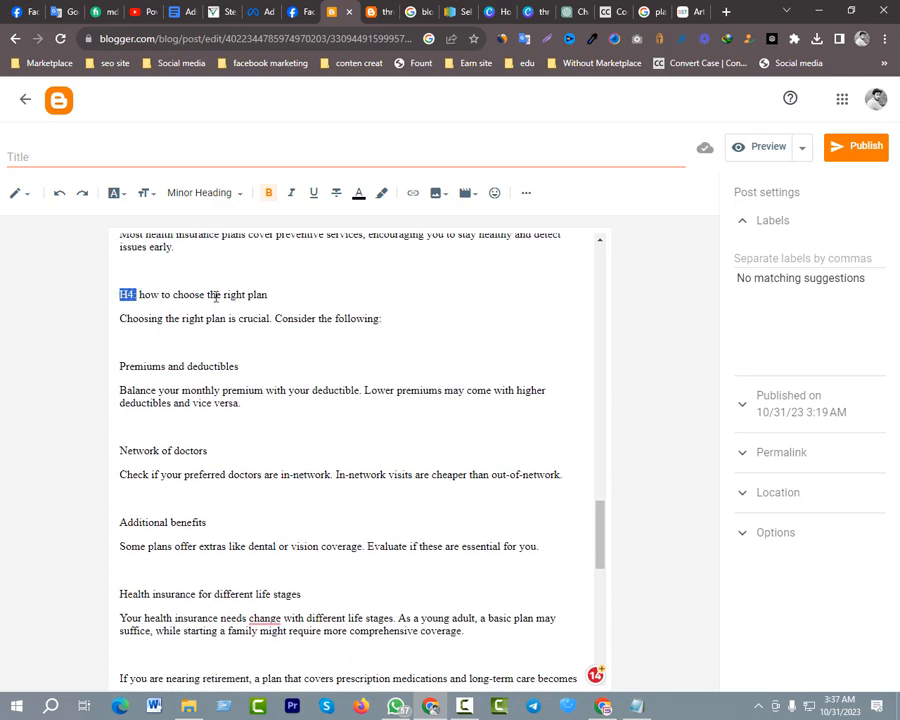
pyautogui.press('BackSpace')
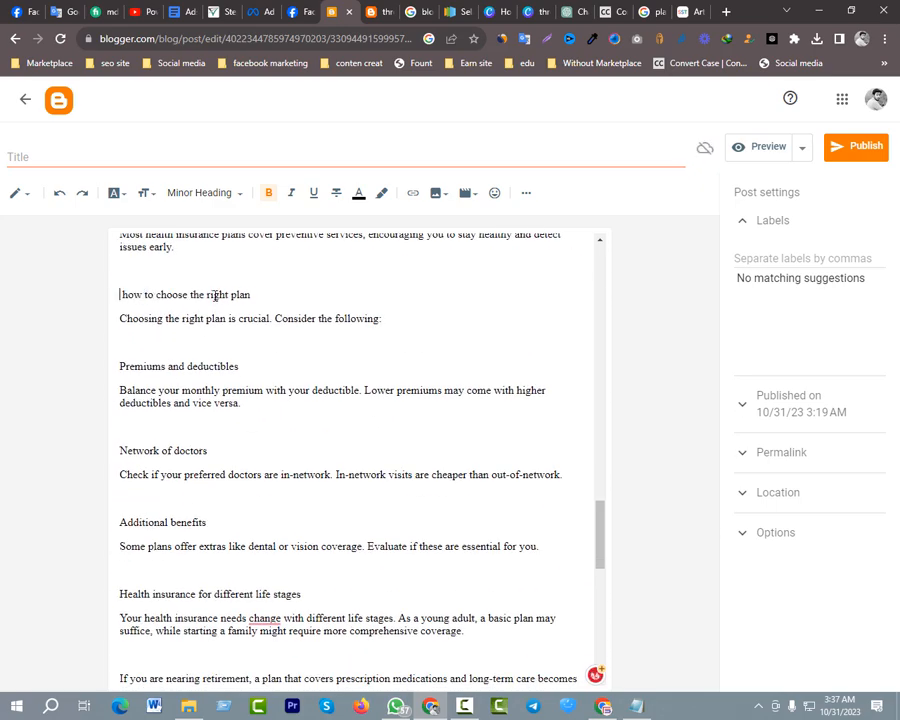
pyautogui.click(188, 362)
pyautogui.scroll(-4, 188, 362)
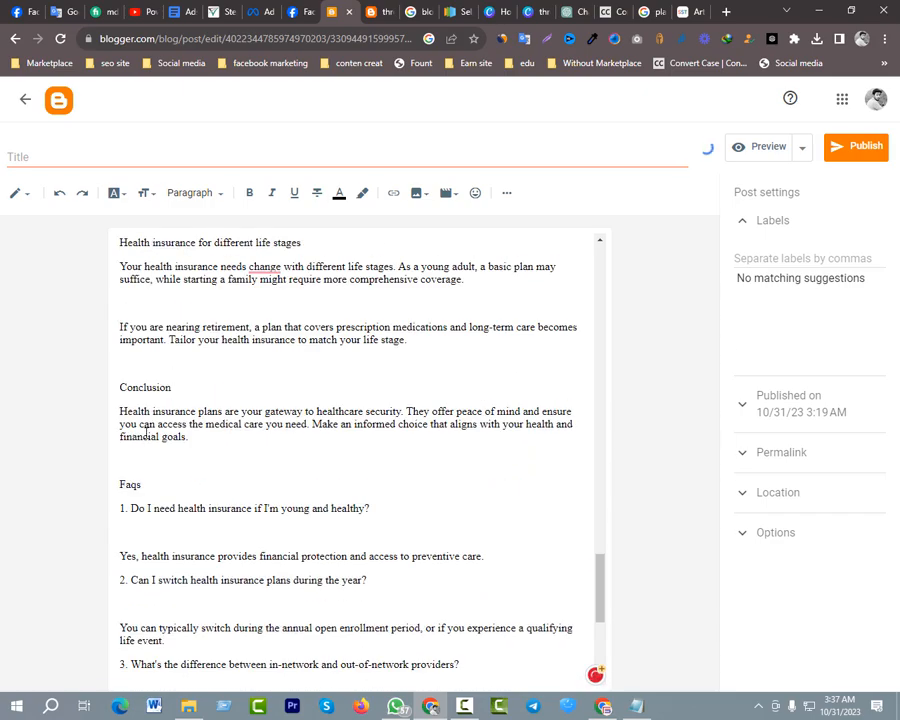
pyautogui.scroll(-4, 150, 430)
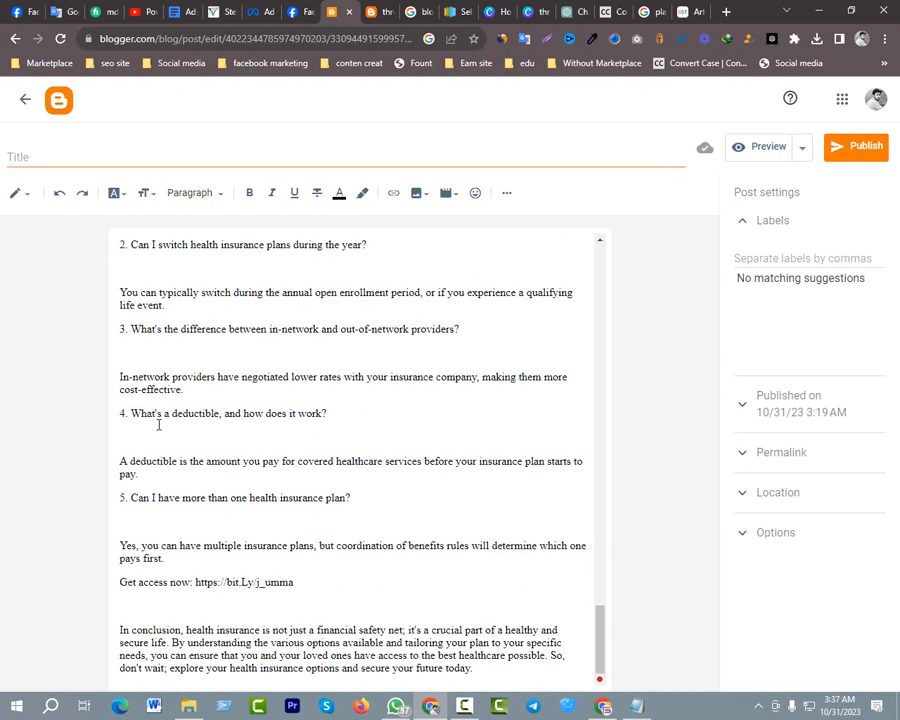
pyautogui.scroll(20, 345, 326)
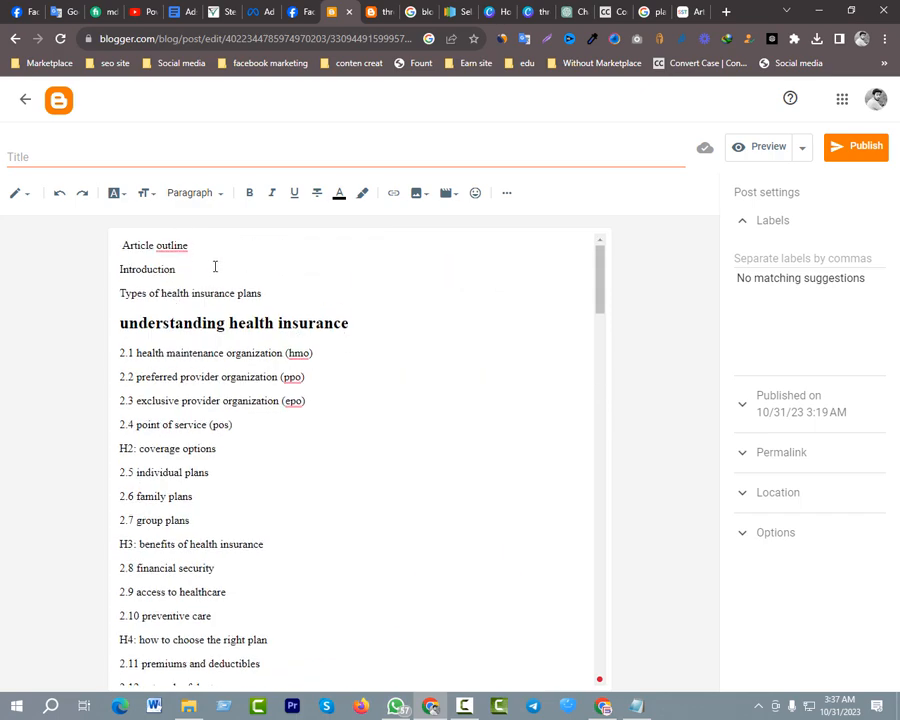
# Delete the "Article outline", "Introduction" and "Types of health insurance plans" lines from the start of the post
pyautogui.moveTo(288, 293); pyautogui.dragTo(120, 248)
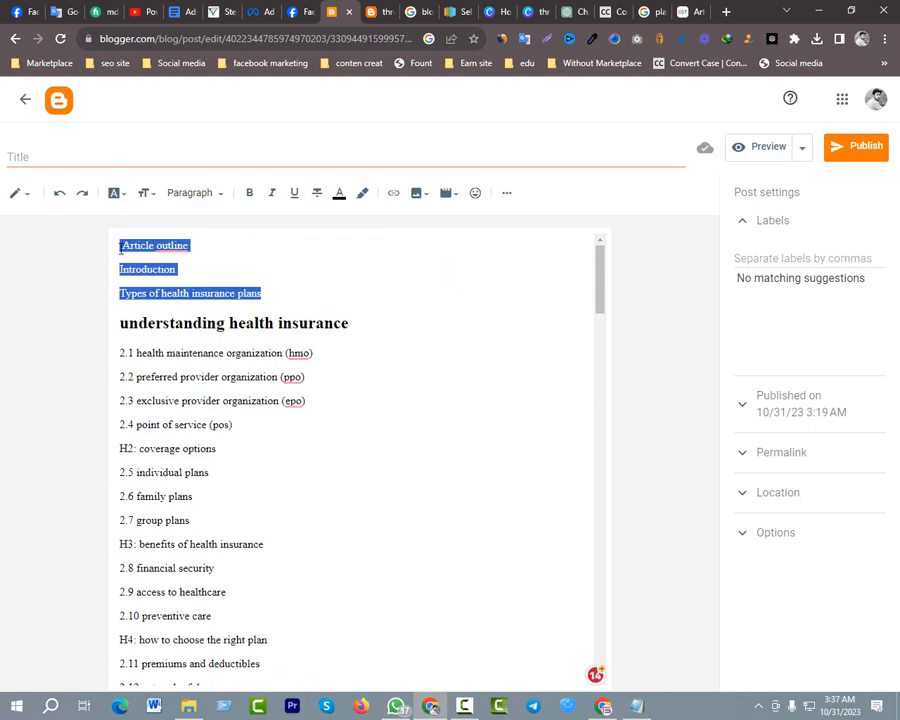
pyautogui.press('BackSpace')
pyautogui.click(78, 157)
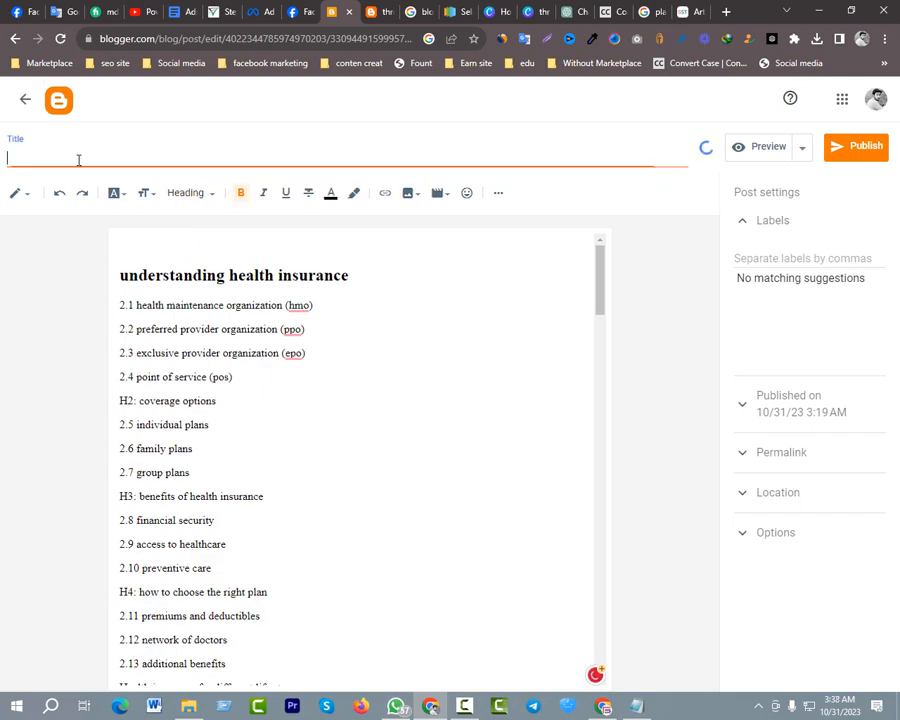
# Switch to the ChatGPT conversation and look up the "Health insurance plans" prompt that the article was generated from
pyautogui.click(566, 12)
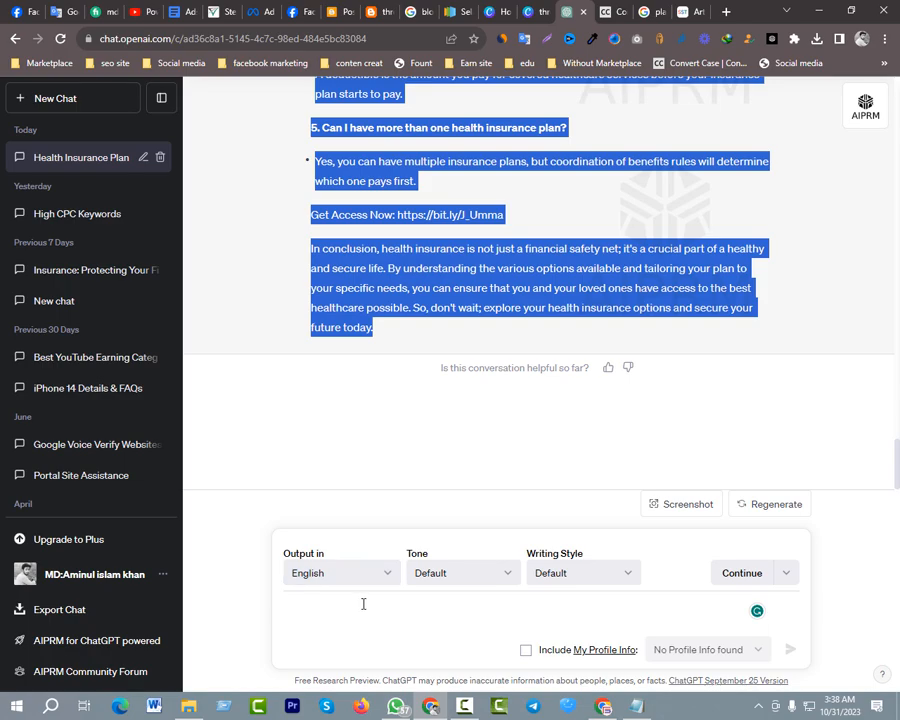
pyautogui.scroll(15, 438, 250)
pyautogui.scroll(10, 438, 128)
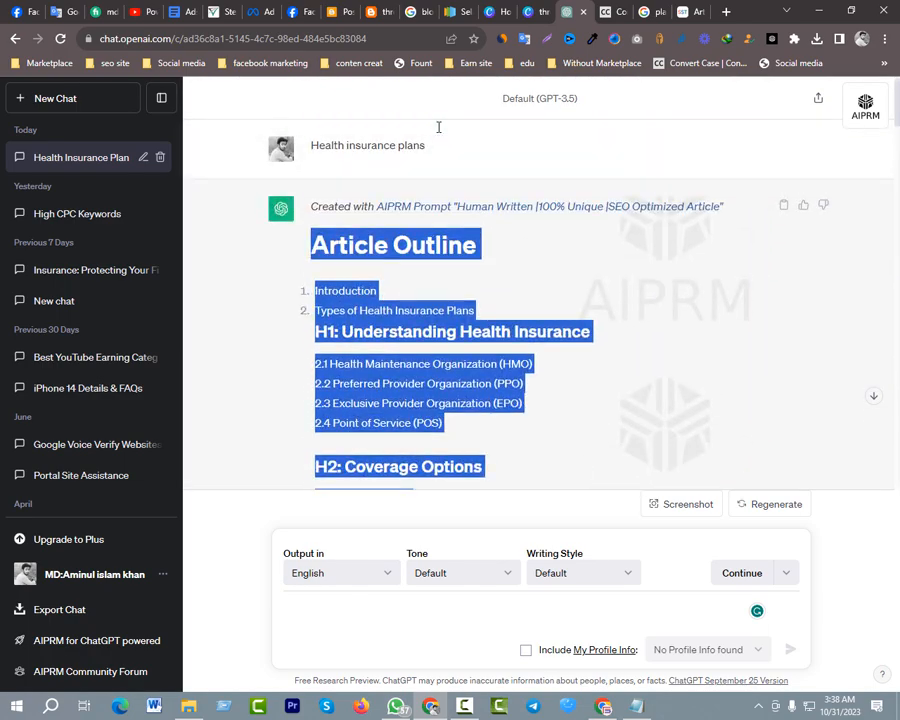
pyautogui.click(330, 143)
pyautogui.moveTo(313, 146); pyautogui.dragTo(441, 153)
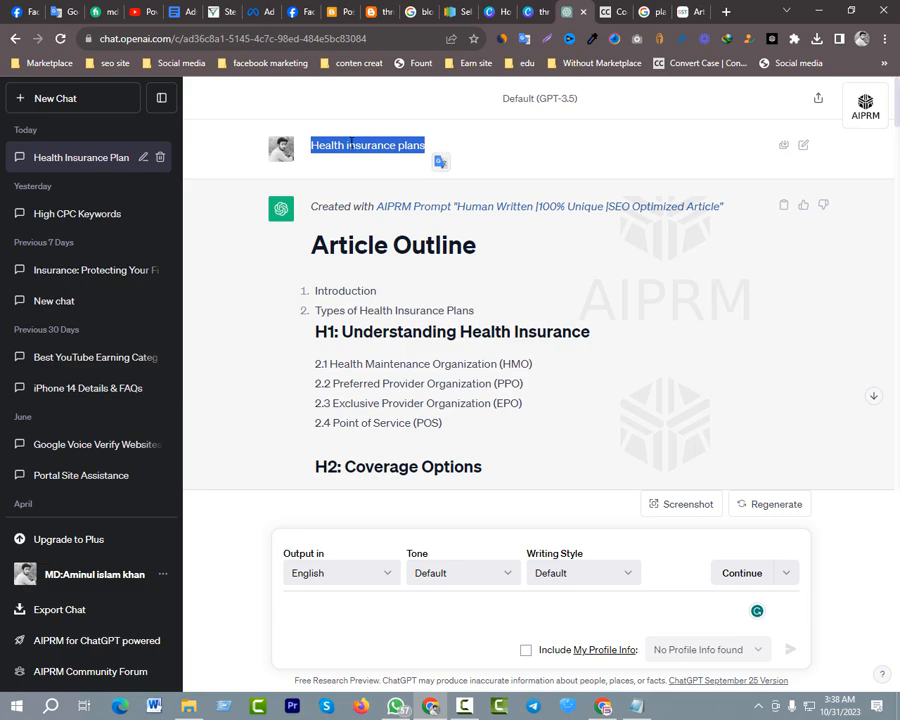
pyautogui.click(398, 145)
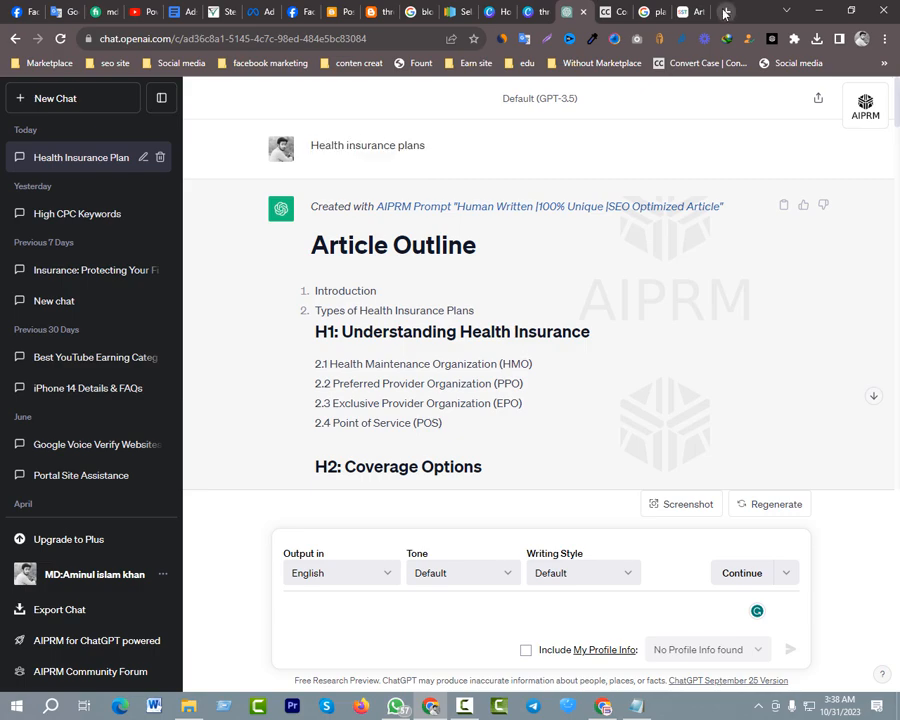
# In Google Translate, dictate the Bengali phrase for "SEO Optimized Title Generator" and copy its English translation
pyautogui.hotkey('ctrl', 't')
pyautogui.click(60, 15)
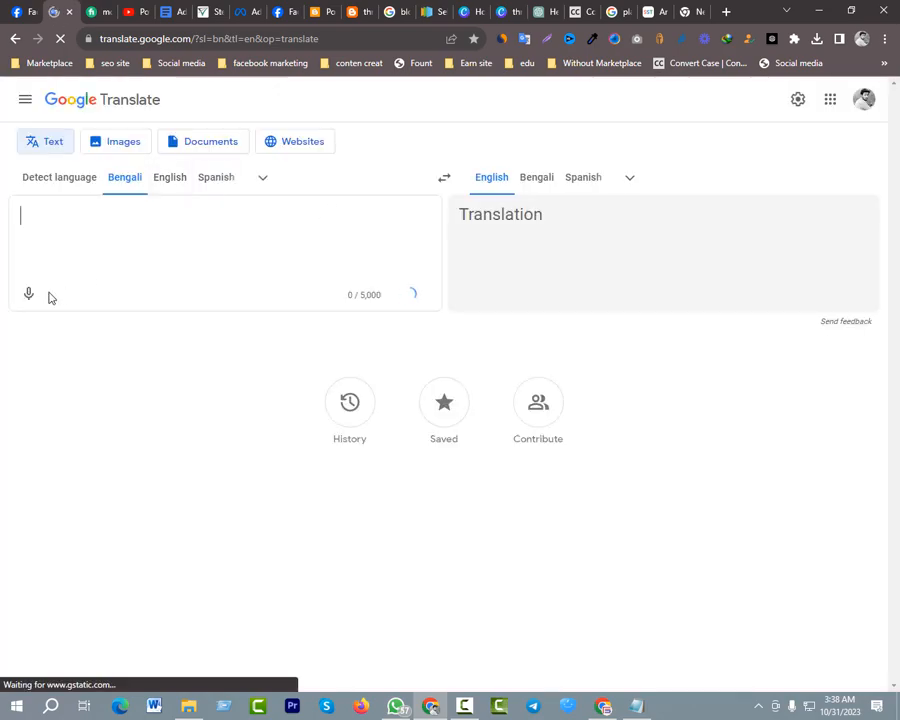
pyautogui.click(30, 304)
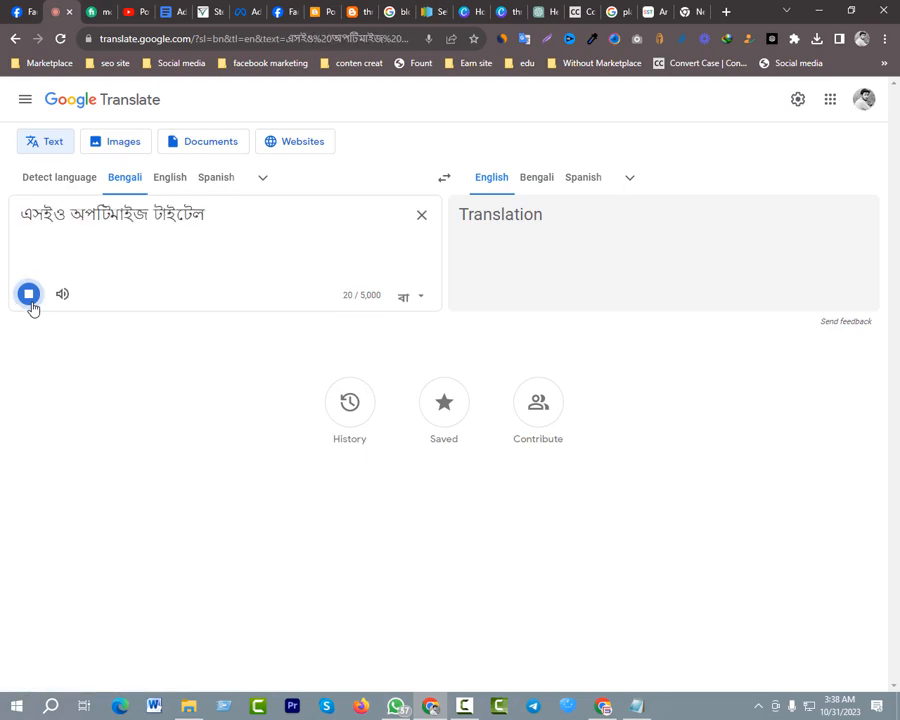
pyautogui.click(792, 294)
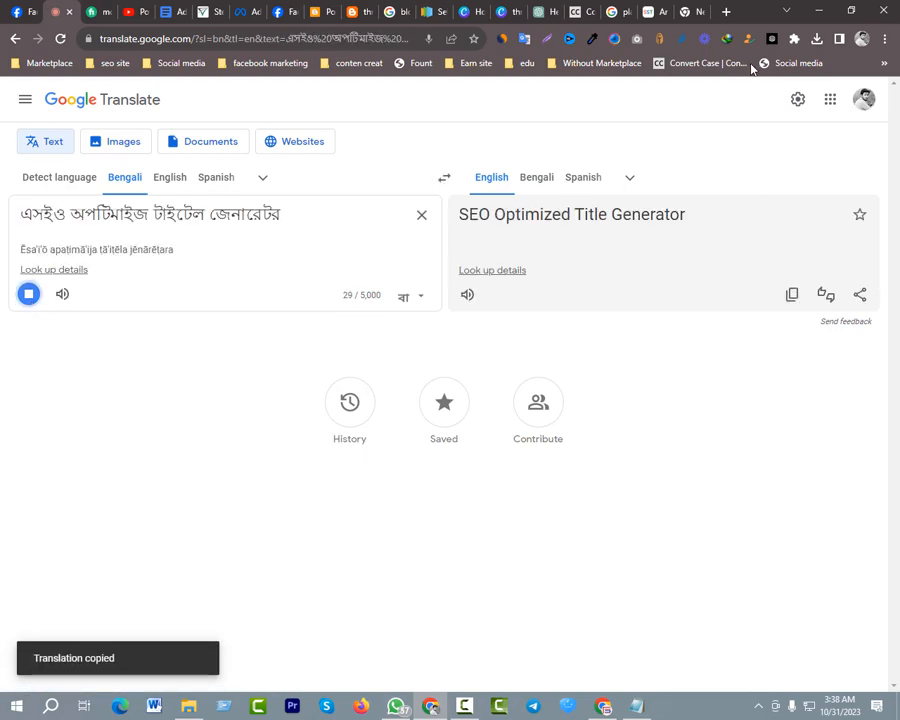
# Search Google for "SEO Optimized Title Generator" and look through the results
pyautogui.click(687, 11)
pyautogui.hotkey('ctrl', 'v')
pyautogui.press('Return')
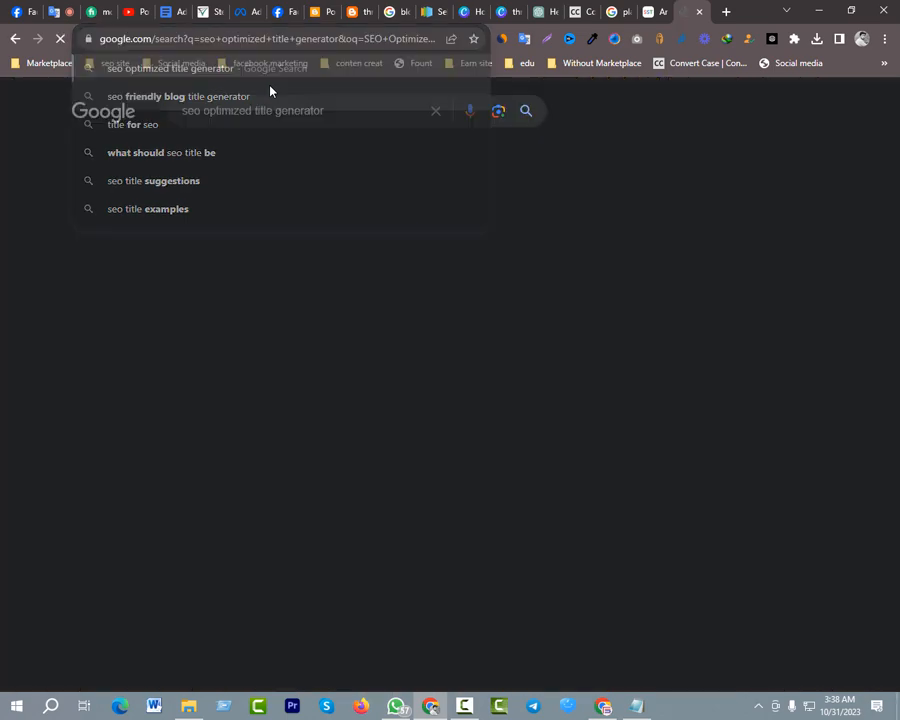
pyautogui.scroll(-2, 95, 215)
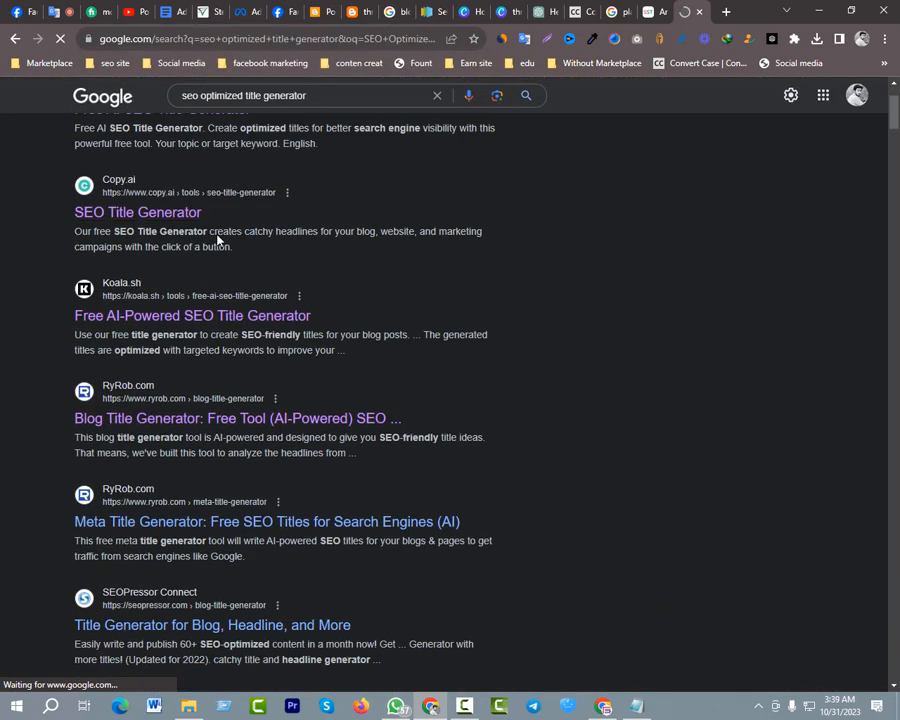
pyautogui.scroll(-2, 95, 215)
pyautogui.scroll(1, 124, 234)
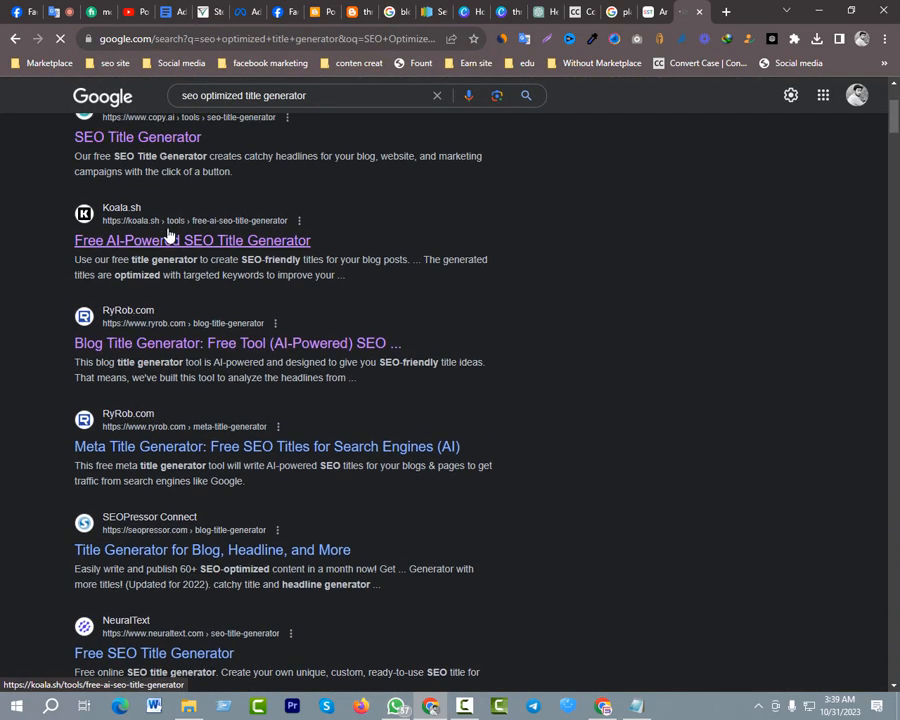
pyautogui.scroll(2, 140, 256)
# Open Copy.ai's SEO Title Generator from the search results and look over its page
pyautogui.click(141, 279)
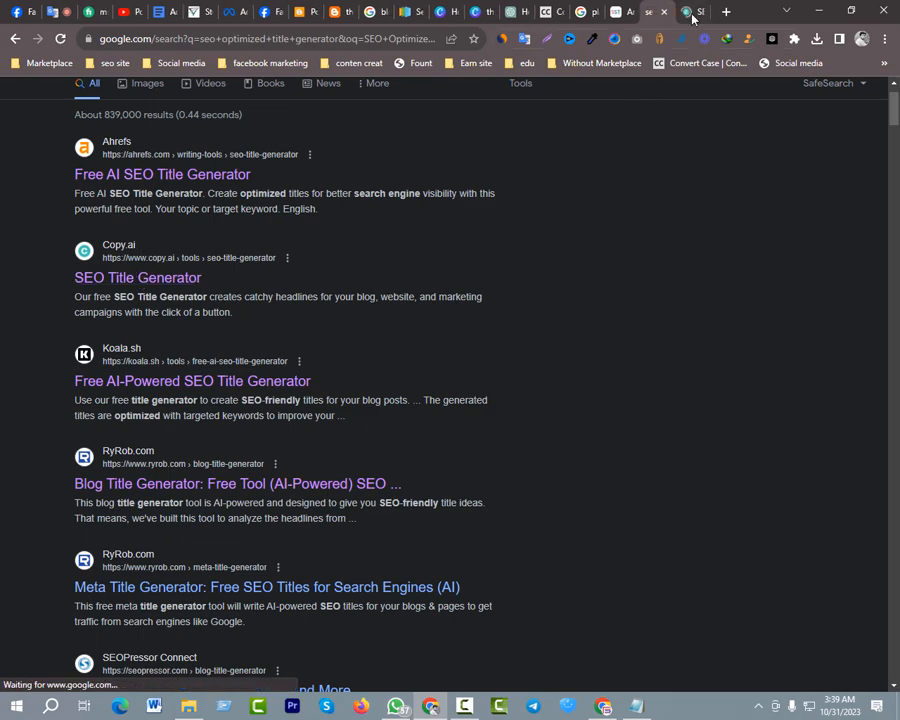
pyautogui.scroll(-5, 236, 387)
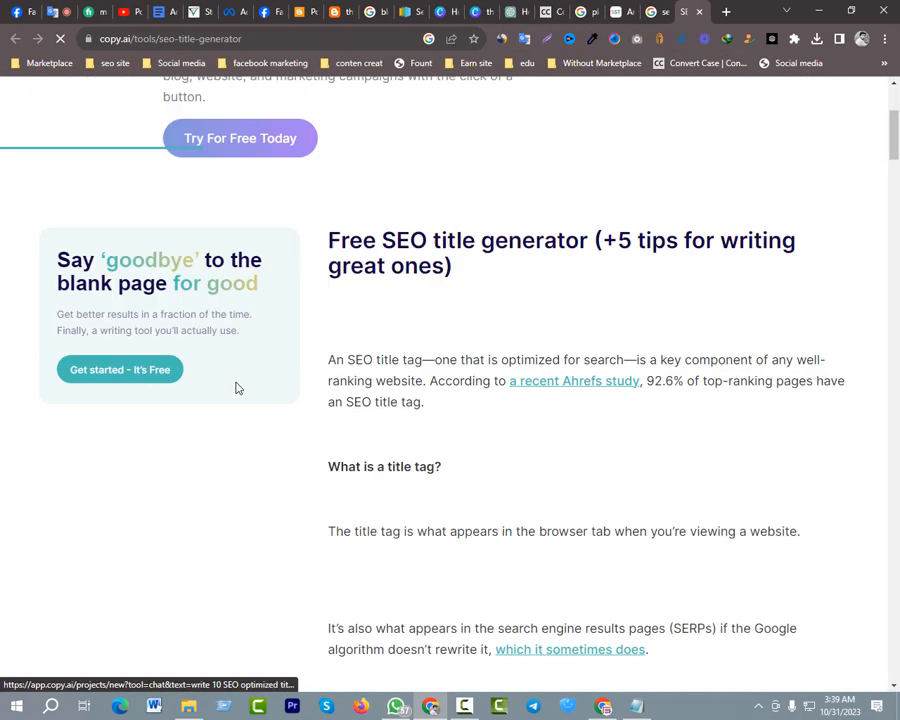
pyautogui.scroll(5, 288, 194)
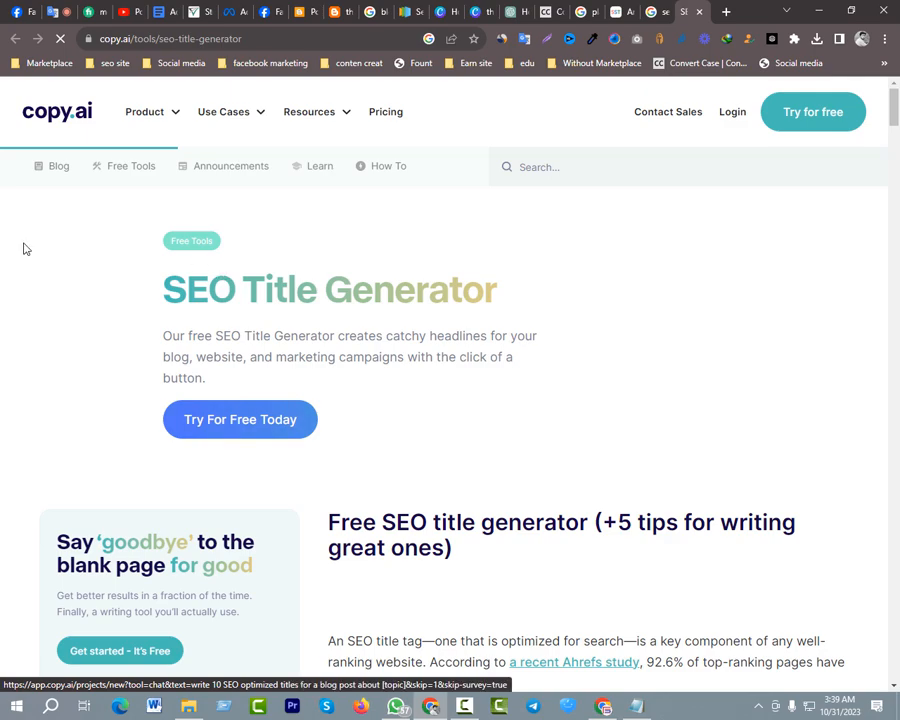
pyautogui.scroll(-1, 338, 266)
pyautogui.scroll(1, 438, 260)
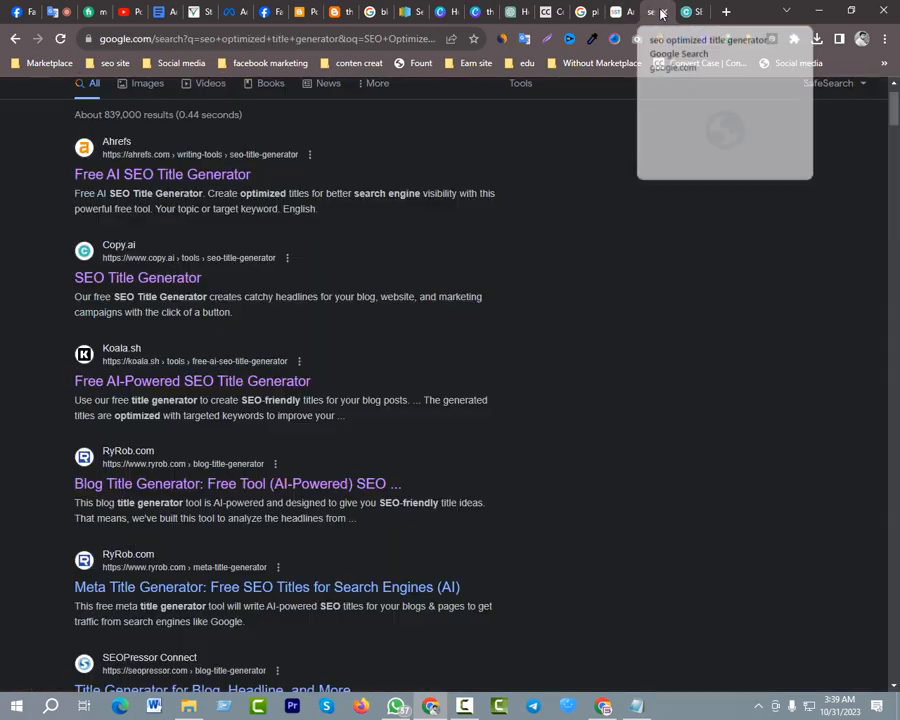
# Open Koala.sh's Free AI-Powered SEO Title Generator from the search results and empty its keyword field
pyautogui.click(655, 11)
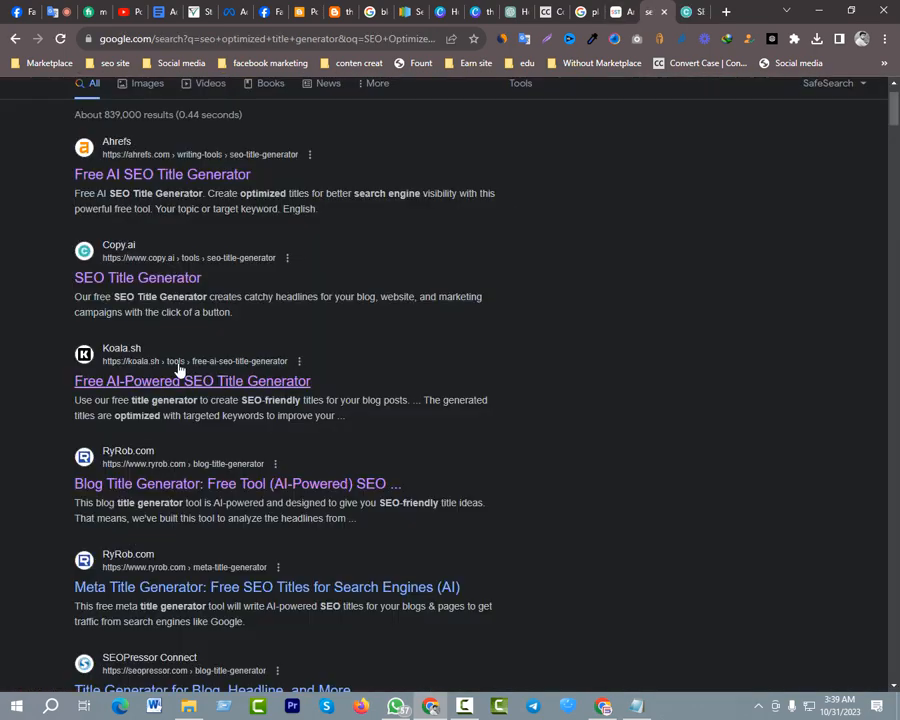
pyautogui.click(170, 382)
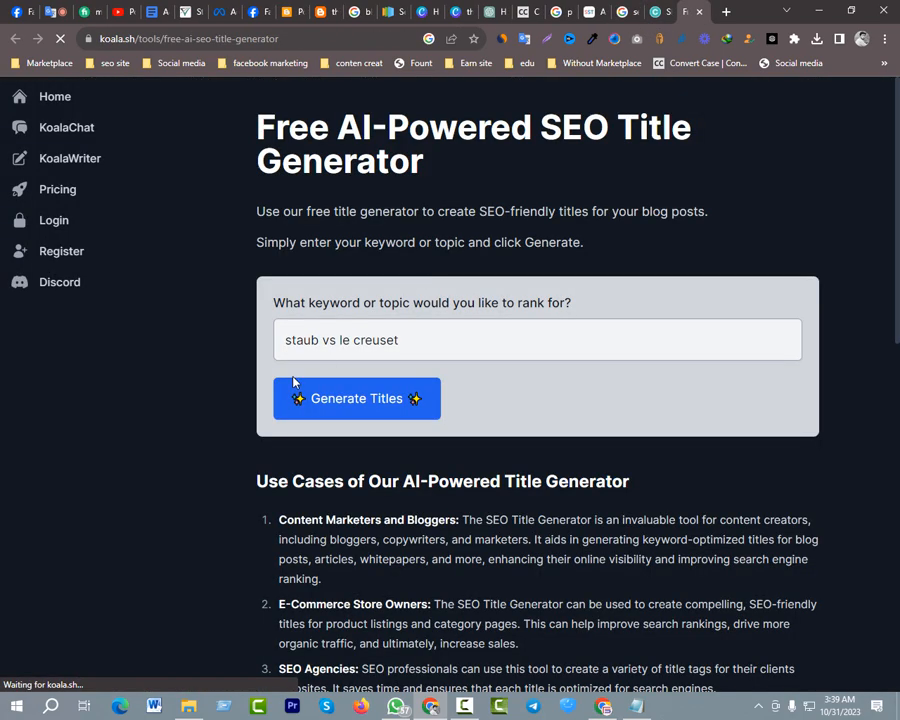
pyautogui.tripleClick(344, 347)
pyautogui.hotkey('ctrl', 'v')
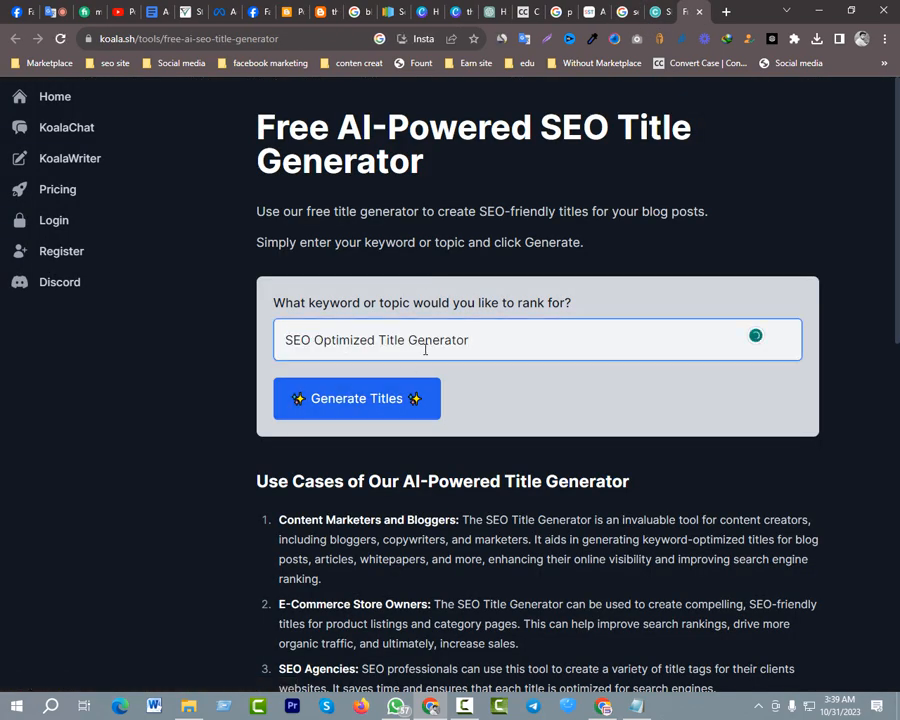
pyautogui.hotkey('ctrl', 'a')
pyautogui.press('BackSpace')
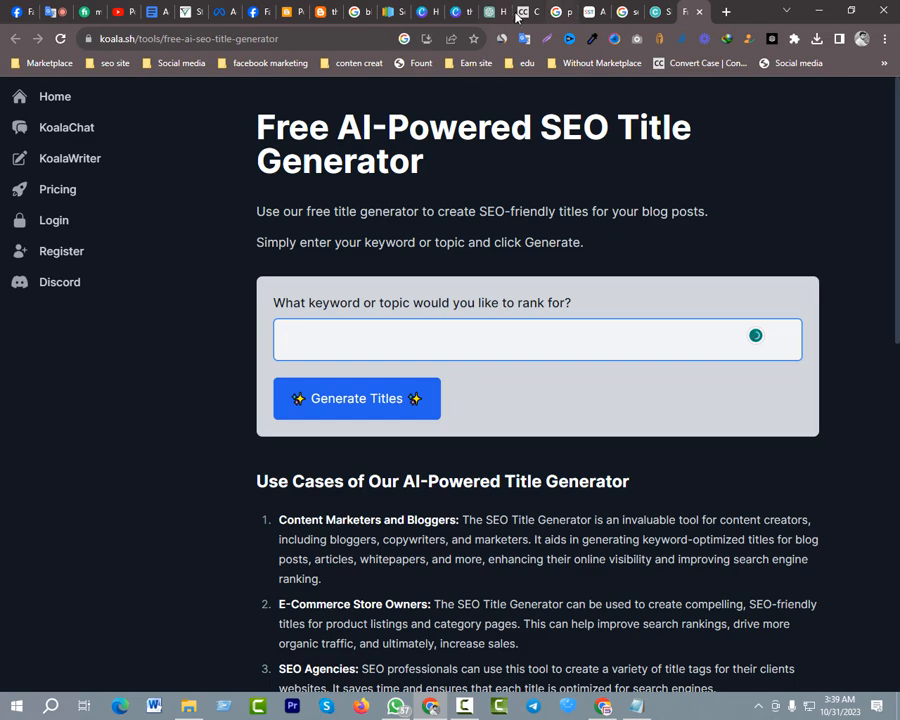
# Copy the "Health insurance plans" prompt from ChatGPT and generate titles for that keyword in Koala.sh
pyautogui.click(508, 14)
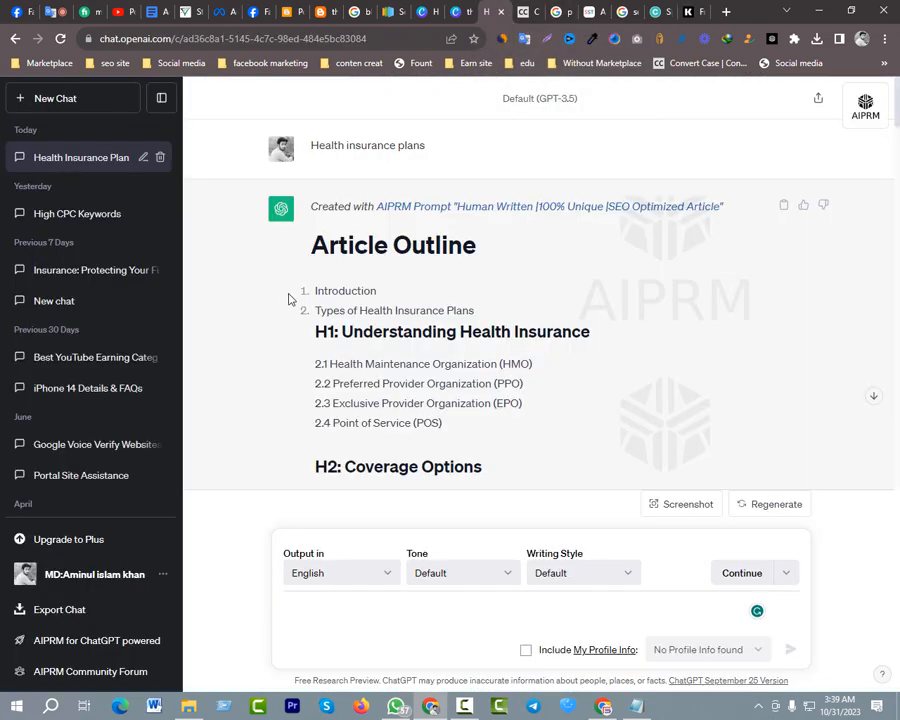
pyautogui.doubleClick(352, 143)
pyautogui.tripleClick(355, 141)
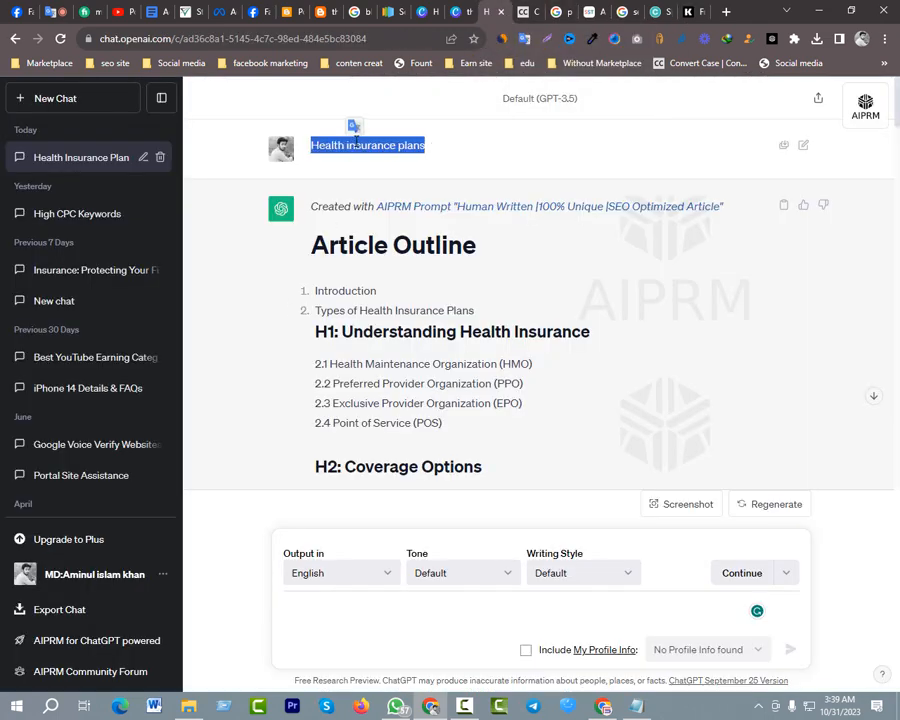
pyautogui.hotkey('ctrl', 'c')
pyautogui.click(685, 11)
pyautogui.hotkey('ctrl', 'v')
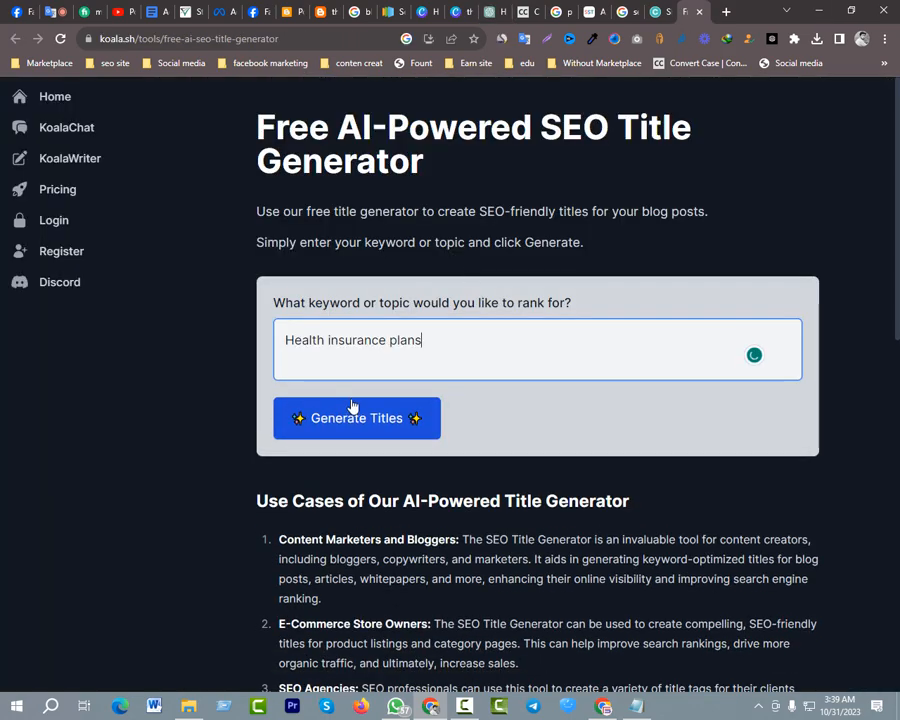
pyautogui.press('BackSpace')
pyautogui.write('s')
pyautogui.click(371, 415)
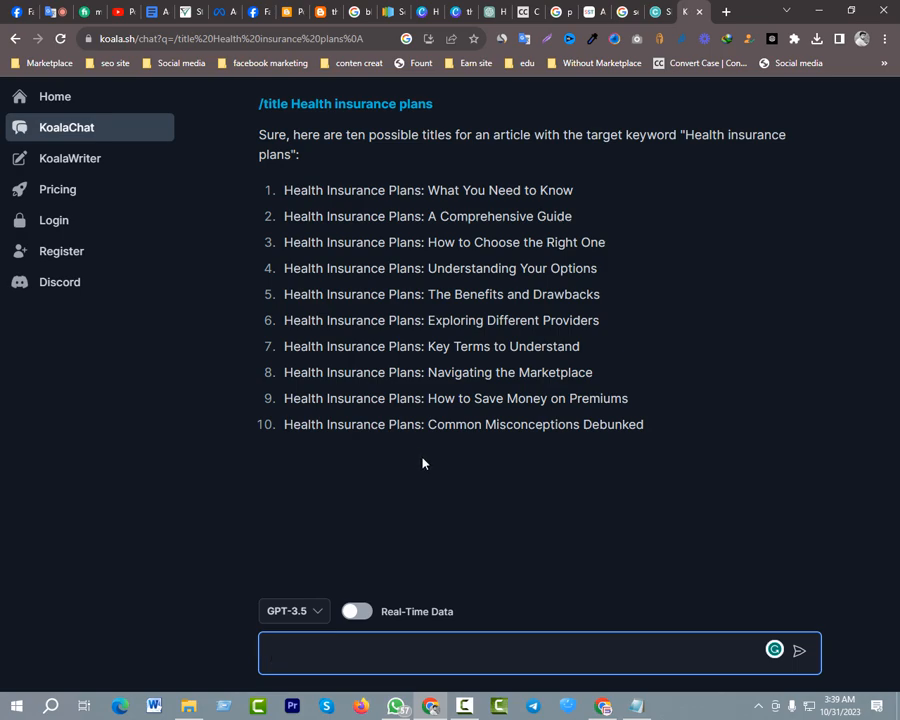
# Copy the suggested title "Health Insurance Plans: What You Need to Know" and enter it as the Blogger post's title
pyautogui.tripleClick(428, 424)
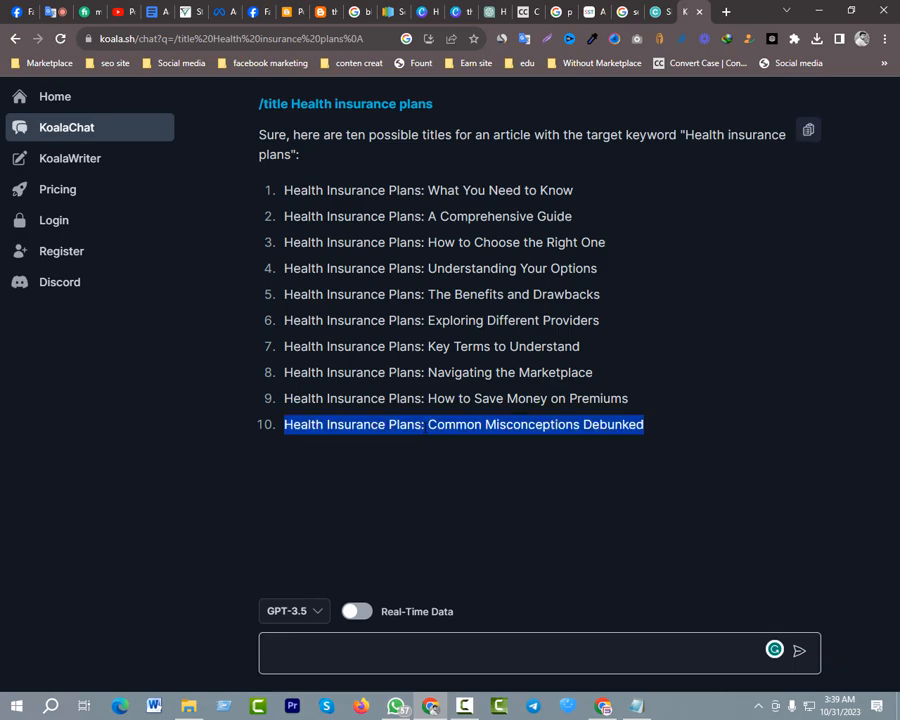
pyautogui.click(538, 514)
pyautogui.tripleClick(443, 190)
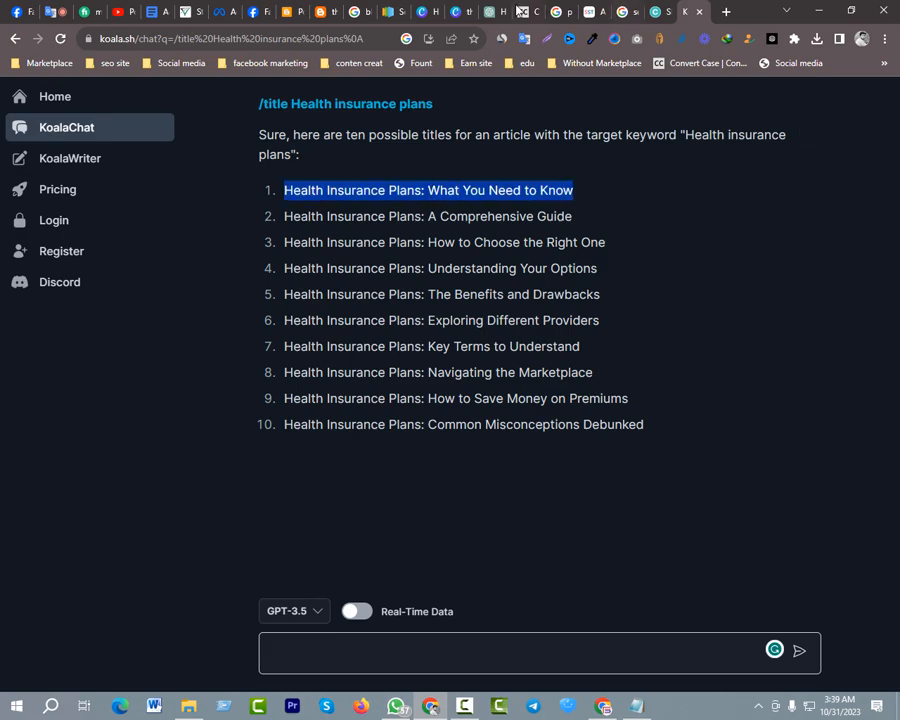
pyautogui.click(287, 12)
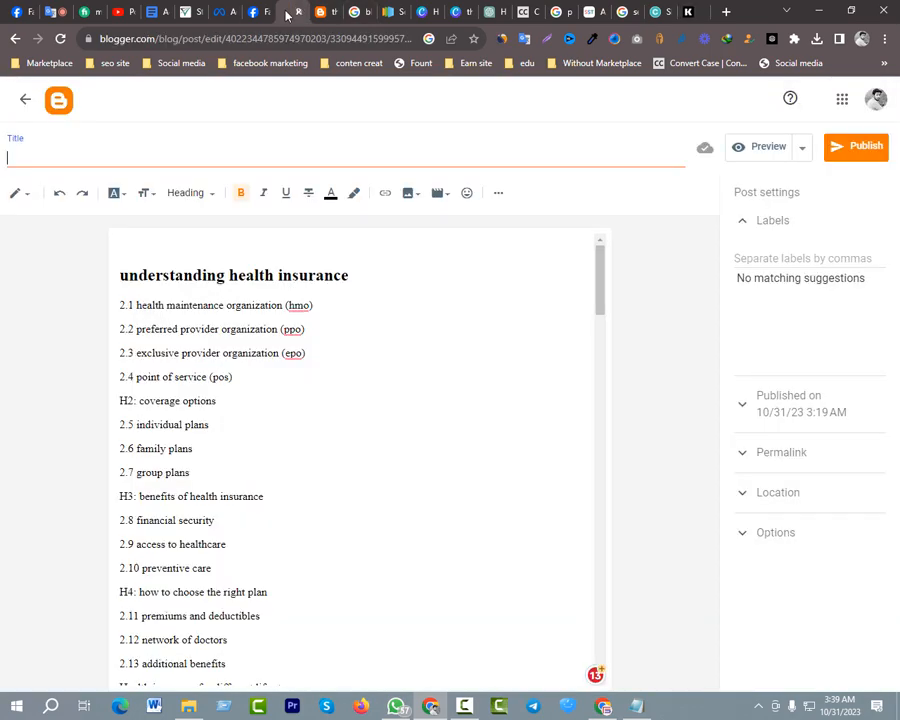
pyautogui.hotkey('ctrl', 'v')
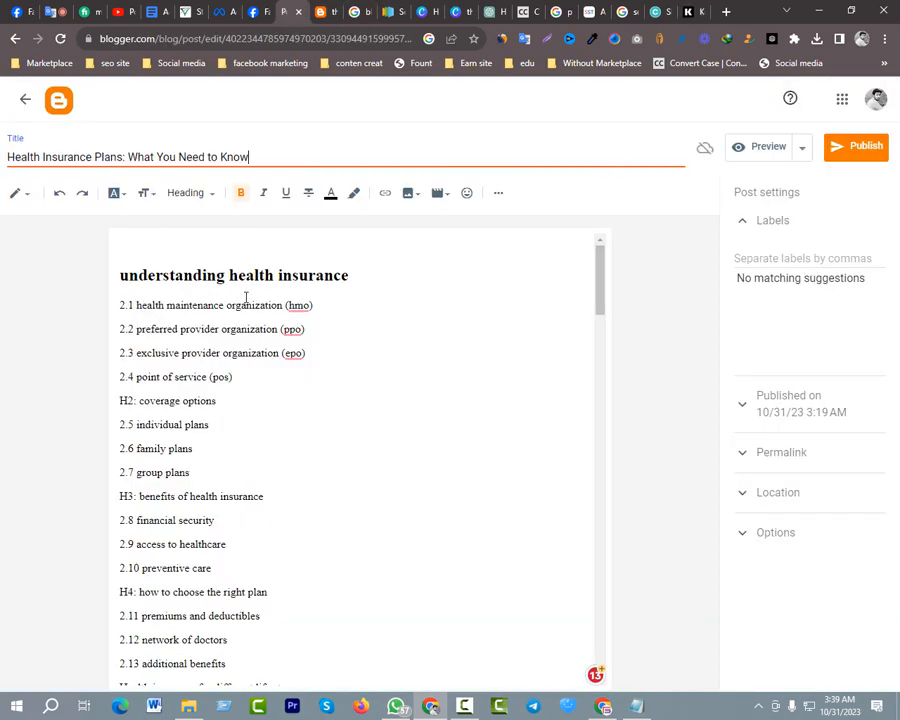
# Review the article and place the cursor on the blank line above the body's "understanding health insurance" heading
pyautogui.click(452, 376)
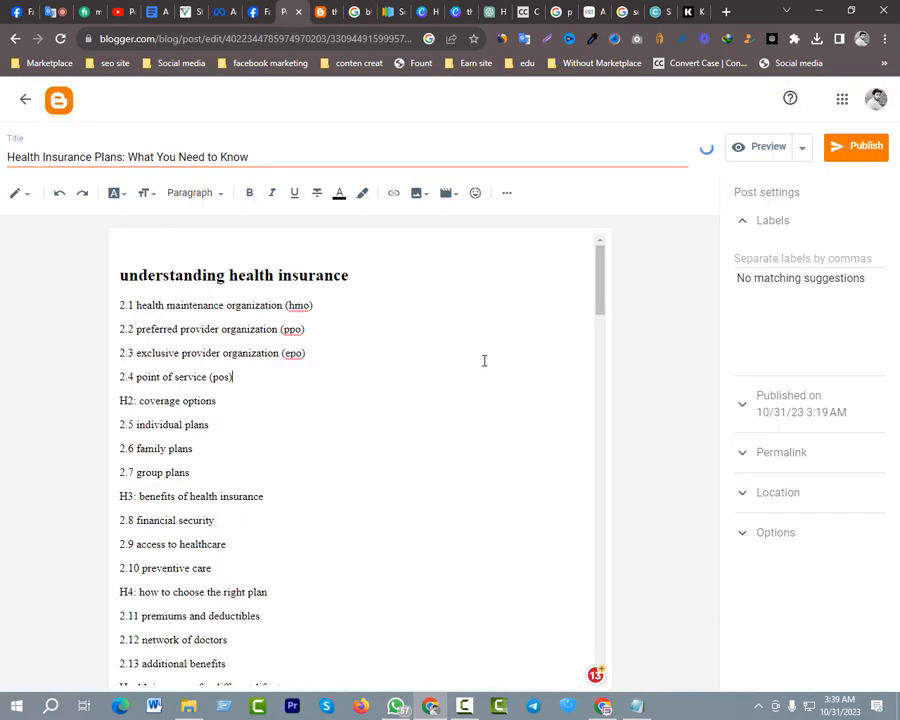
pyautogui.scroll(-15, 440, 360)
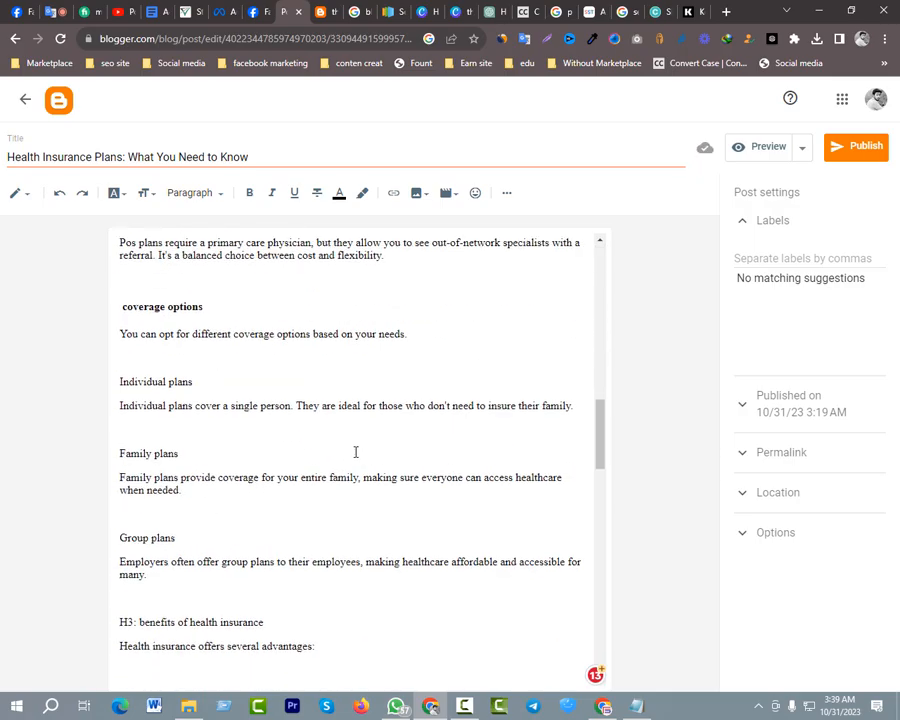
pyautogui.scroll(-10, 358, 452)
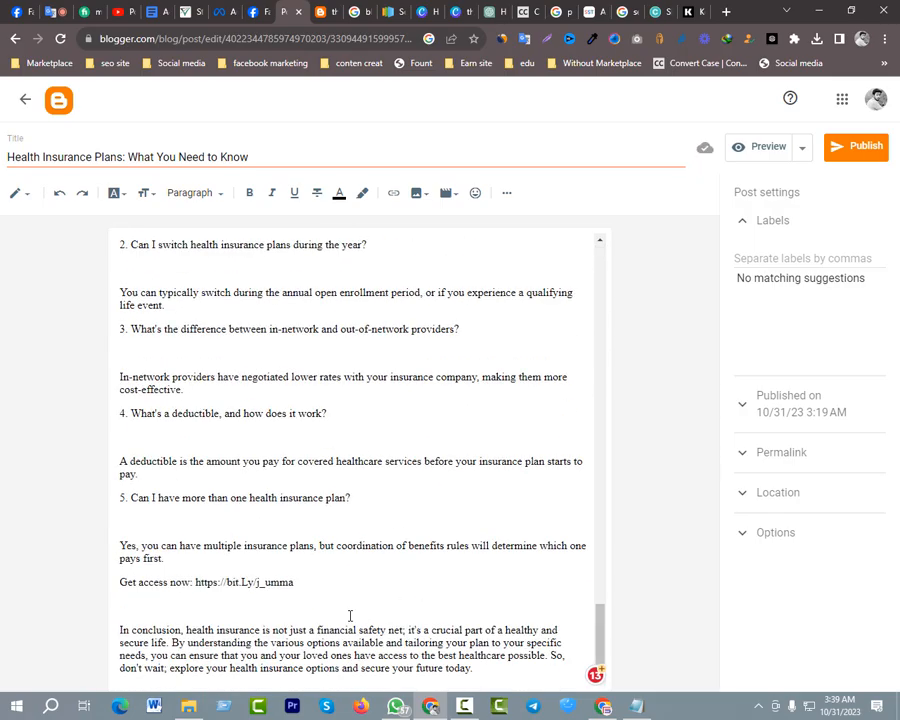
pyautogui.scroll(20, 350, 615)
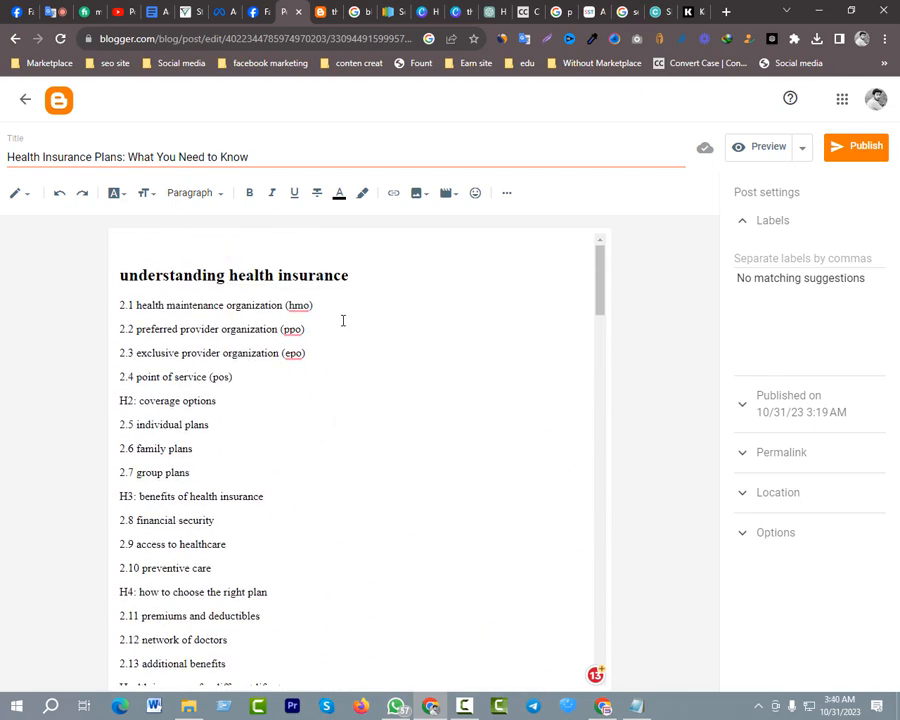
pyautogui.scroll(-4, 241, 392)
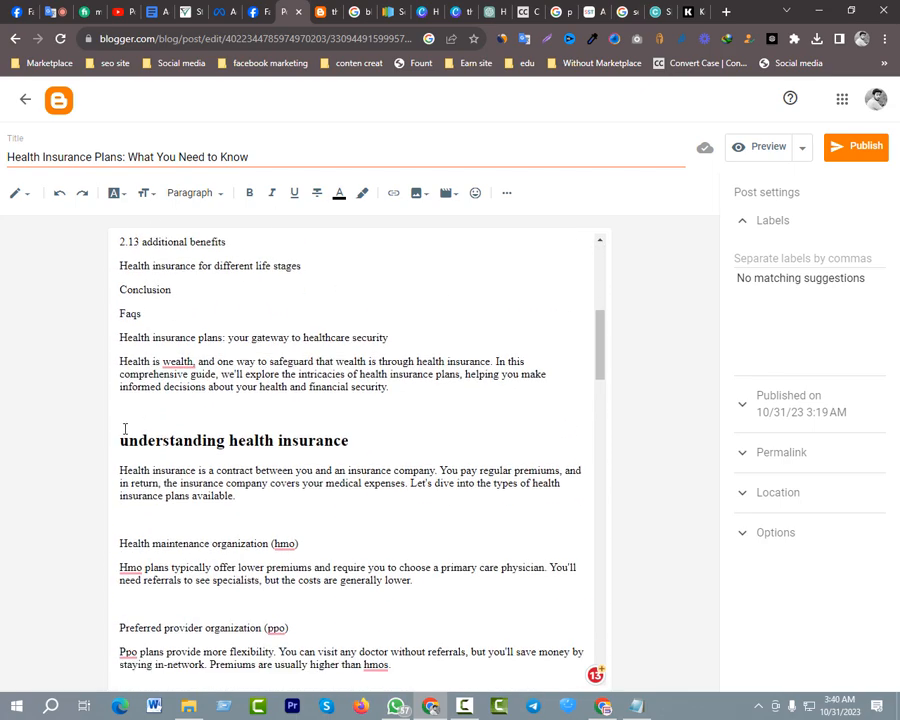
pyautogui.click(170, 438)
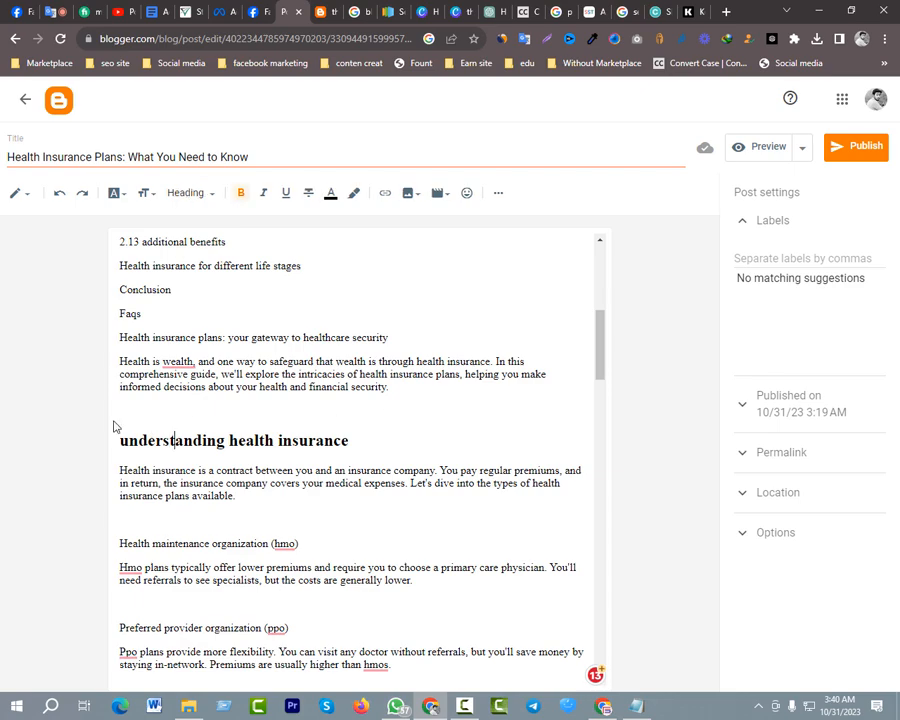
pyautogui.click(127, 411)
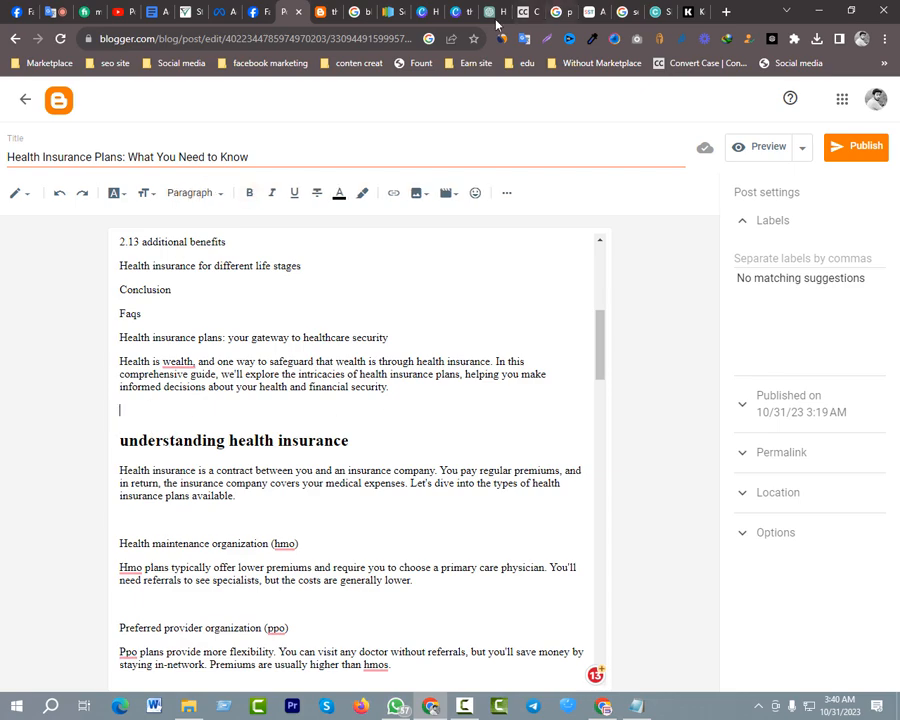
# Switch to Canva, leave the threegbd logo design for the home page, and look through the suggested design types
pyautogui.click(460, 12)
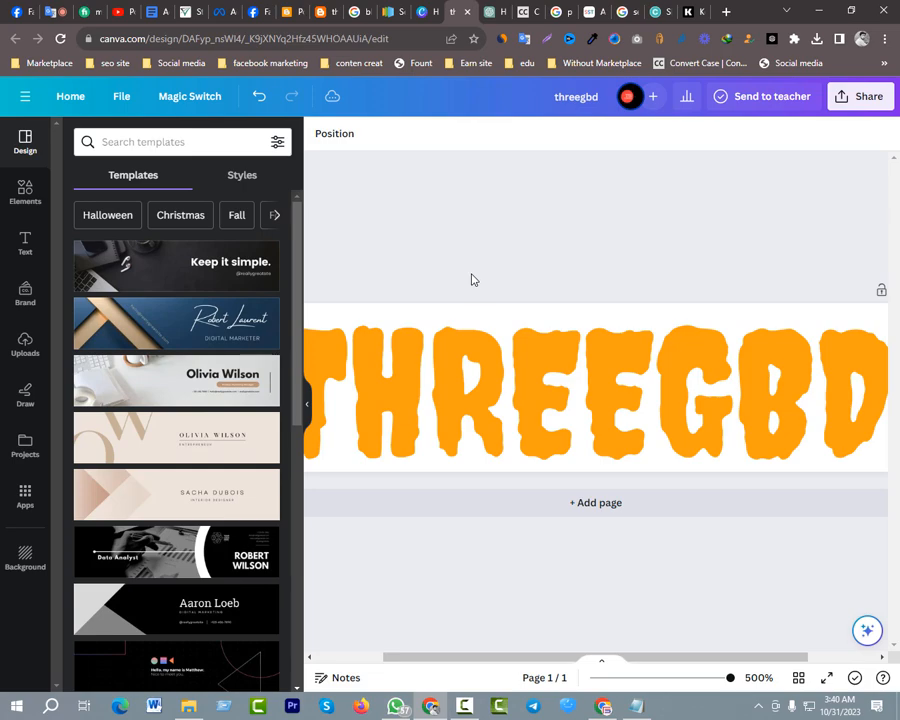
pyautogui.click(75, 96)
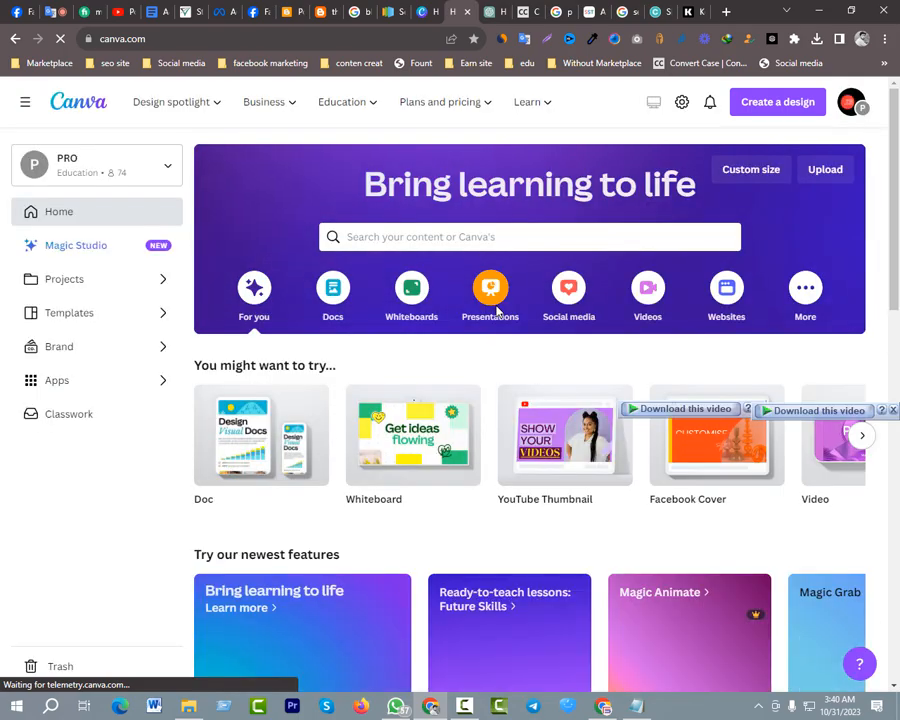
pyautogui.scroll(-2, 500, 360)
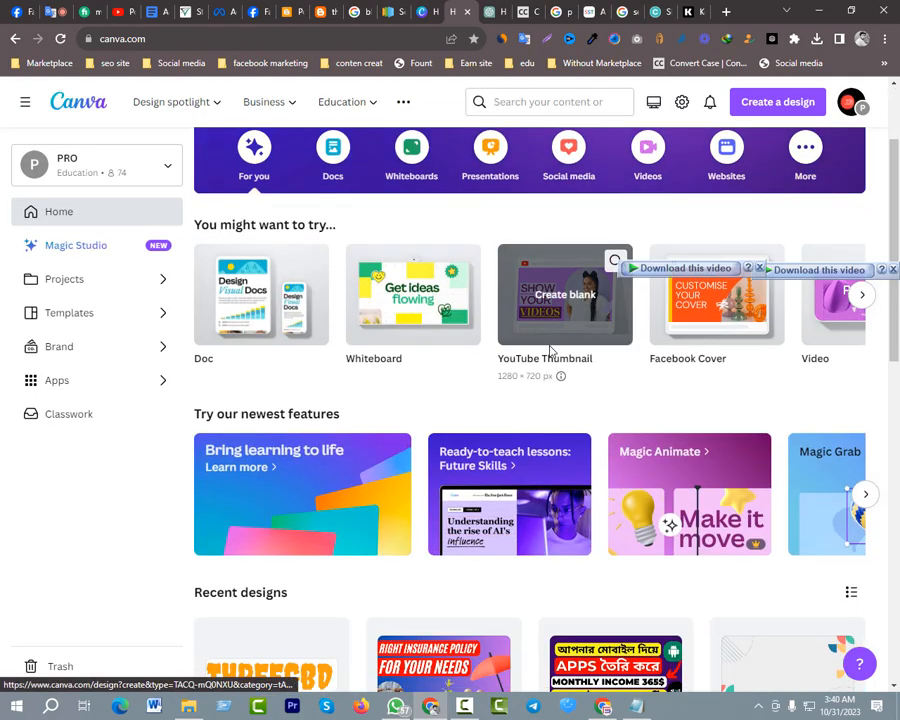
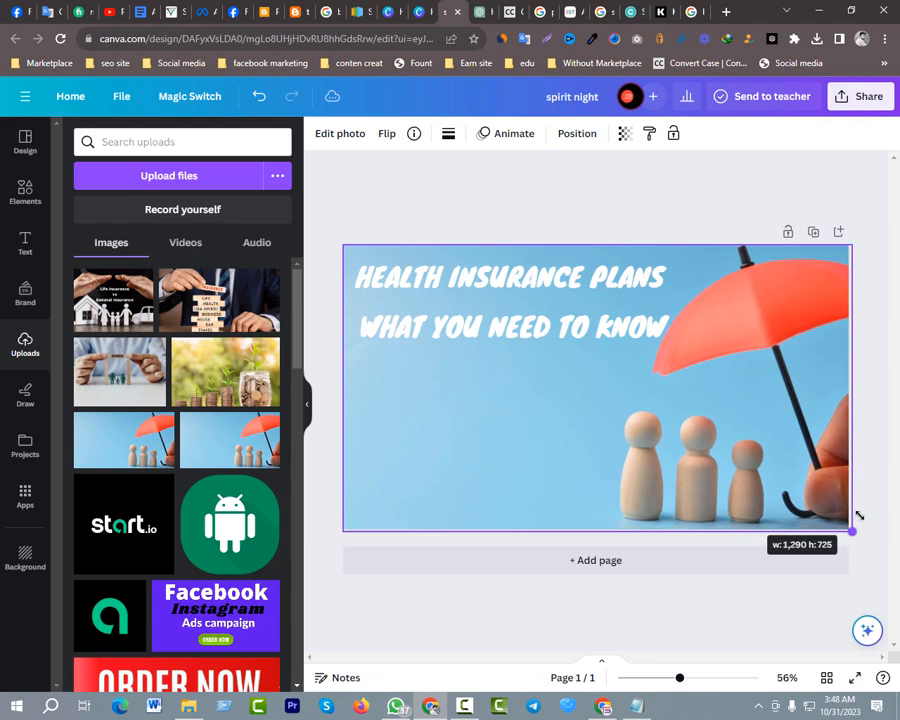
# Send the umbrella photo to the back of the design and delete the coin-jar photo covering it
pyautogui.rightClick(743, 494)
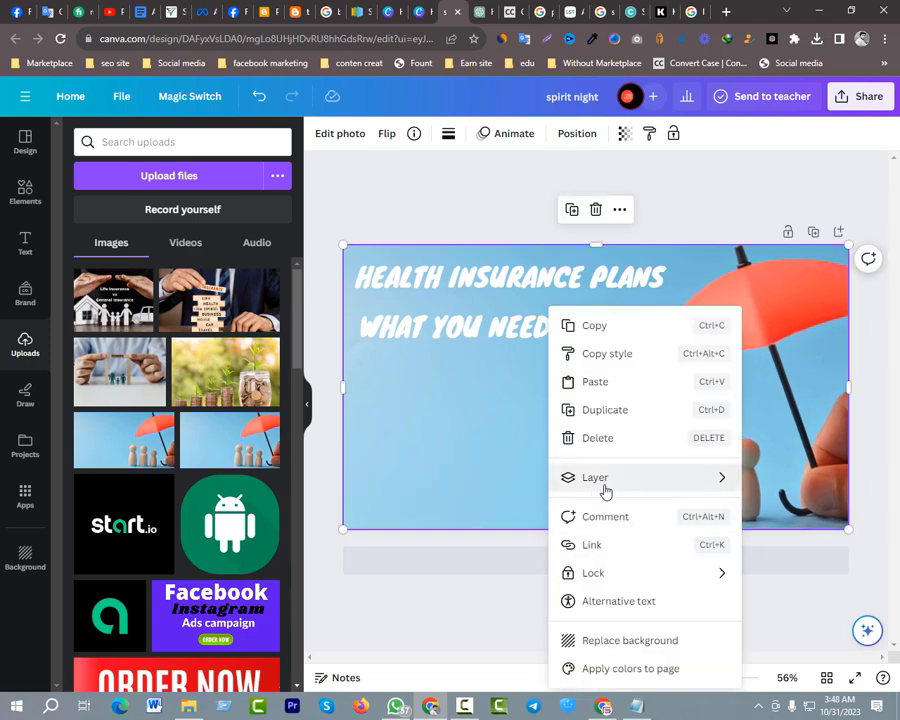
pyautogui.moveTo(603, 482)
pyautogui.click(403, 566)
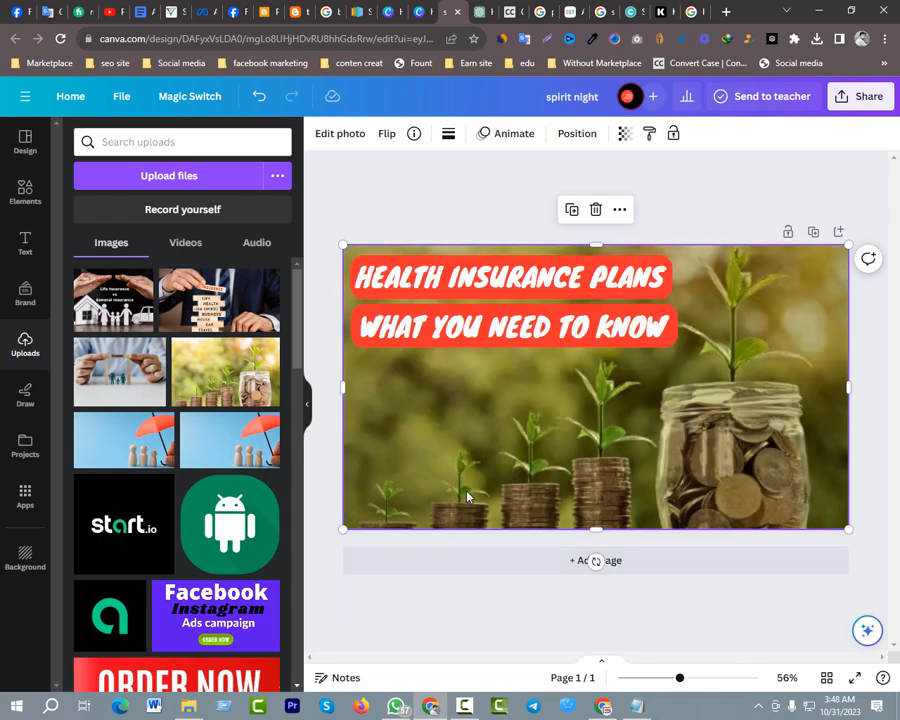
pyautogui.press('Delete')
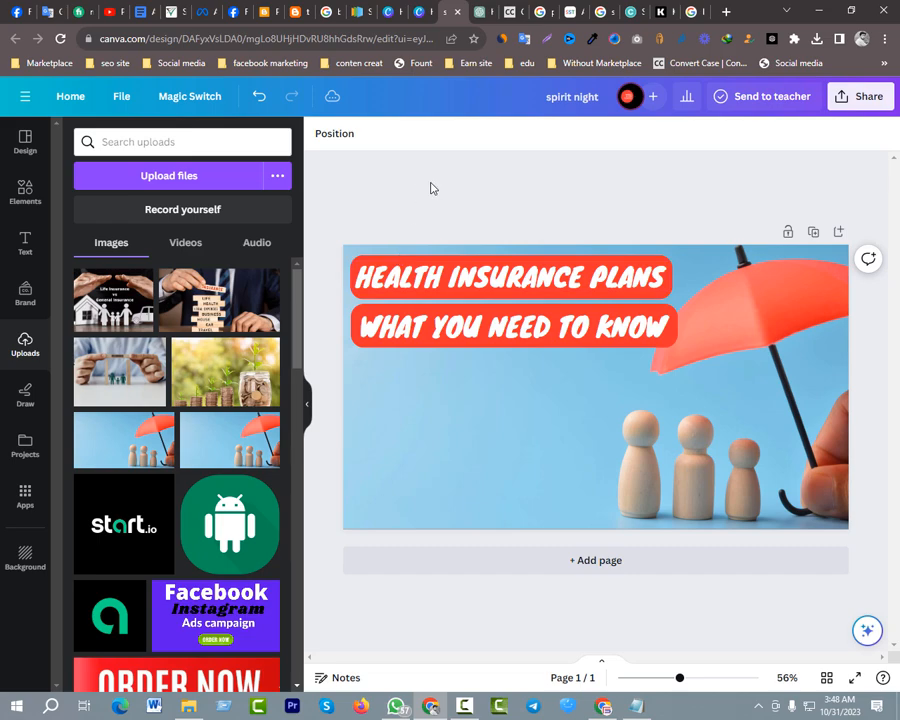
# Move both red title lines down together and scale them down slightly so they clear the umbrella
pyautogui.click(459, 289)
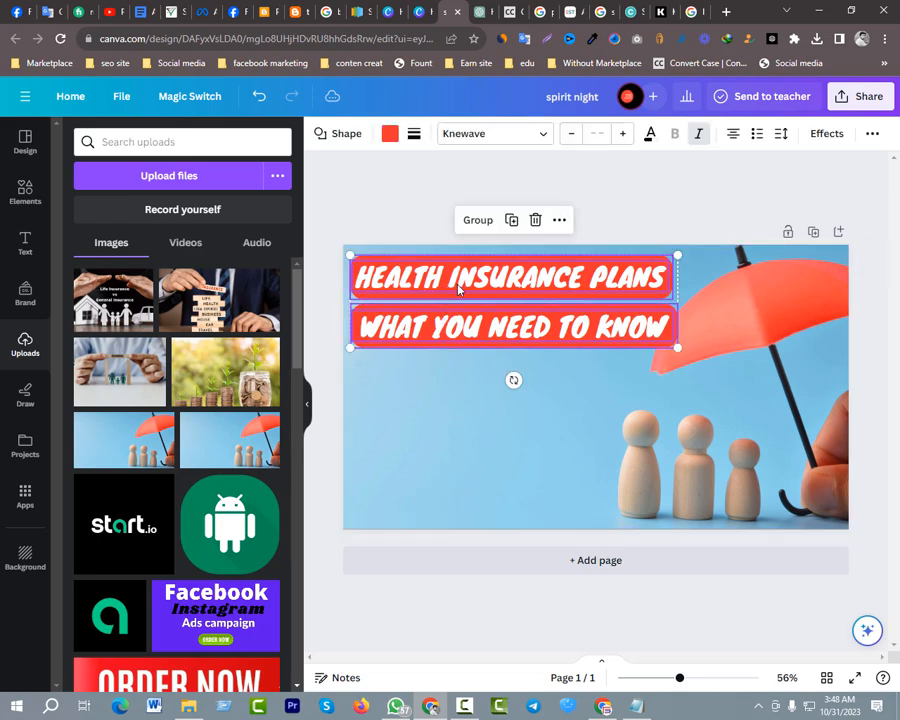
pyautogui.moveTo(459, 289); pyautogui.dragTo(458, 328)
pyautogui.click(480, 192)
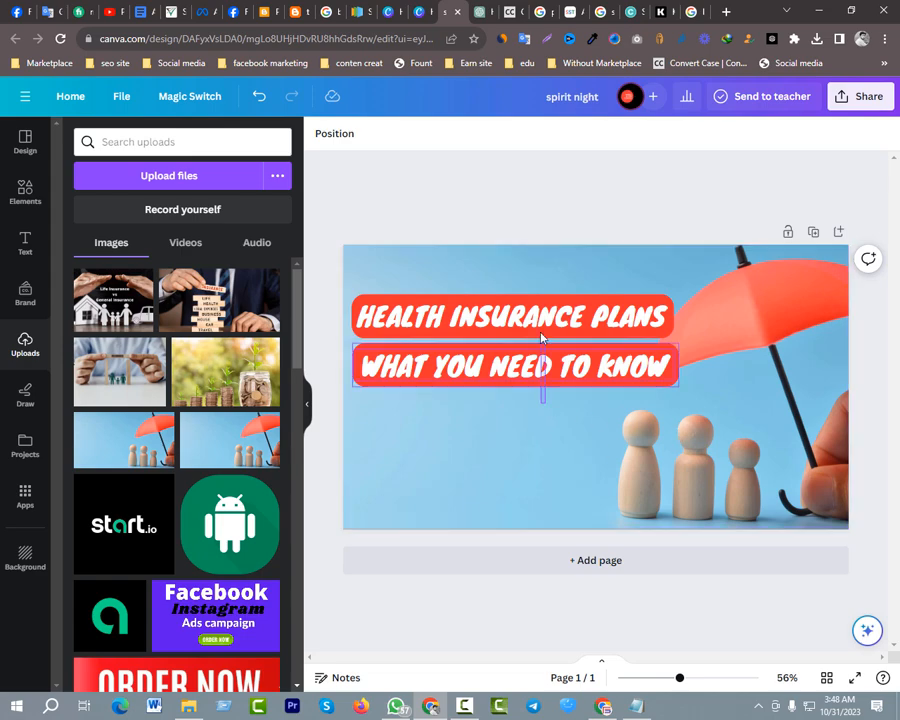
pyautogui.click(542, 372)
pyautogui.moveTo(678, 386); pyautogui.dragTo(646, 376)
pyautogui.click(562, 208)
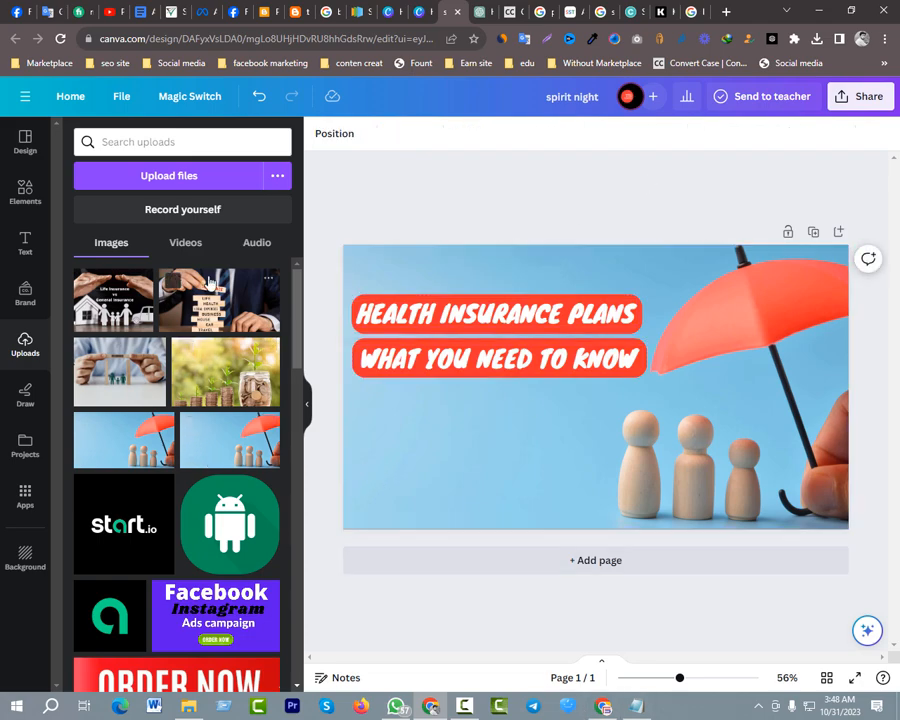
# Add the uploaded insurance-blocks photo below the title lines, scaled and cropped to fit the design's lower-left corner beside the wooden figures
pyautogui.scroll(-4, 128, 400)
pyautogui.scroll(2, 128, 400)
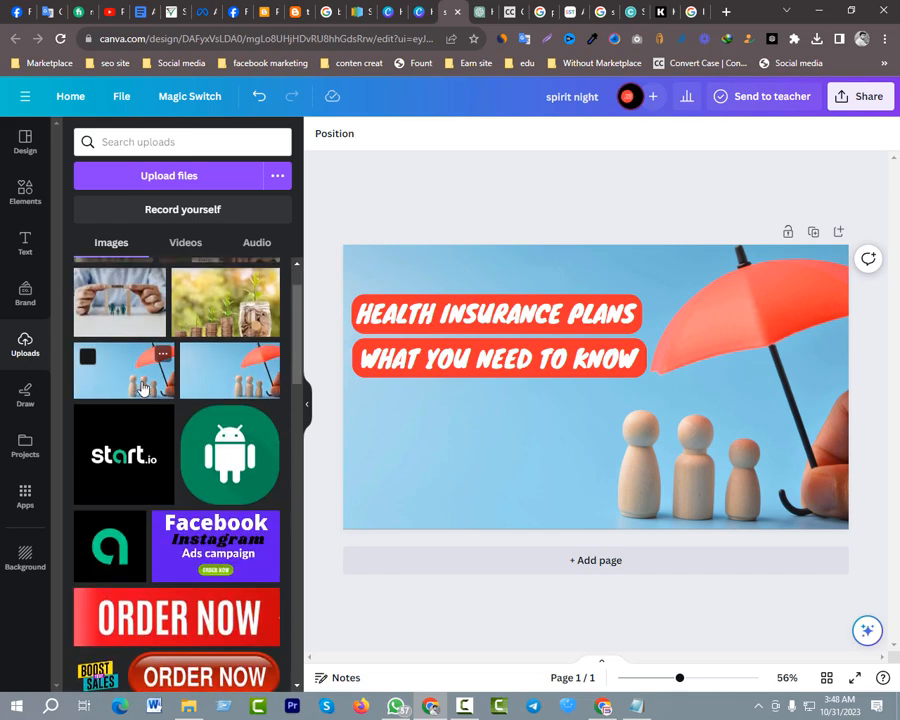
pyautogui.scroll(-3, 135, 392)
pyautogui.scroll(4, 143, 386)
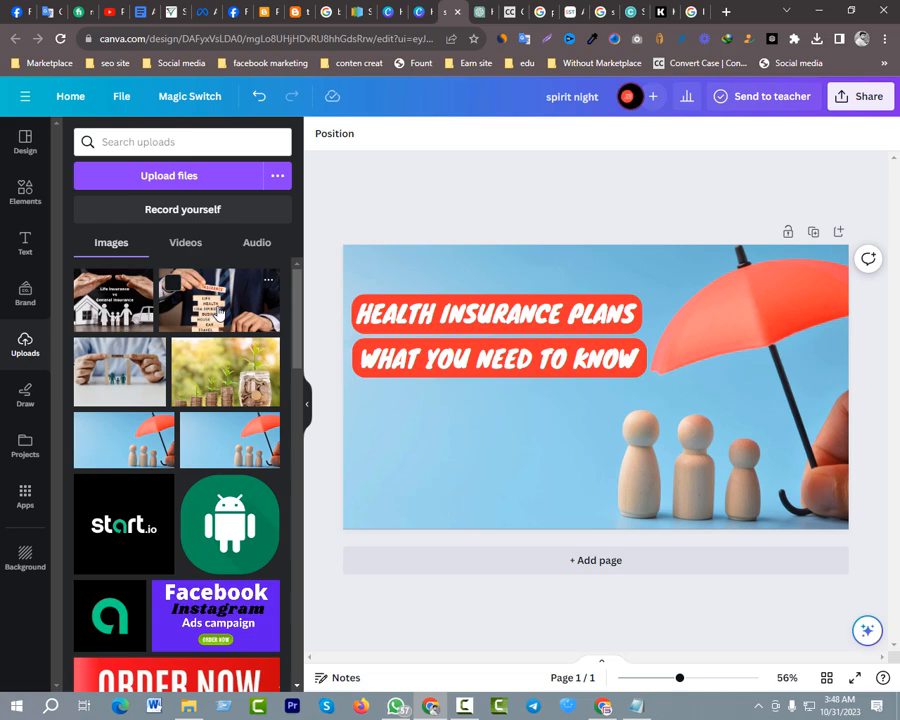
pyautogui.moveTo(218, 312); pyautogui.dragTo(430, 434)
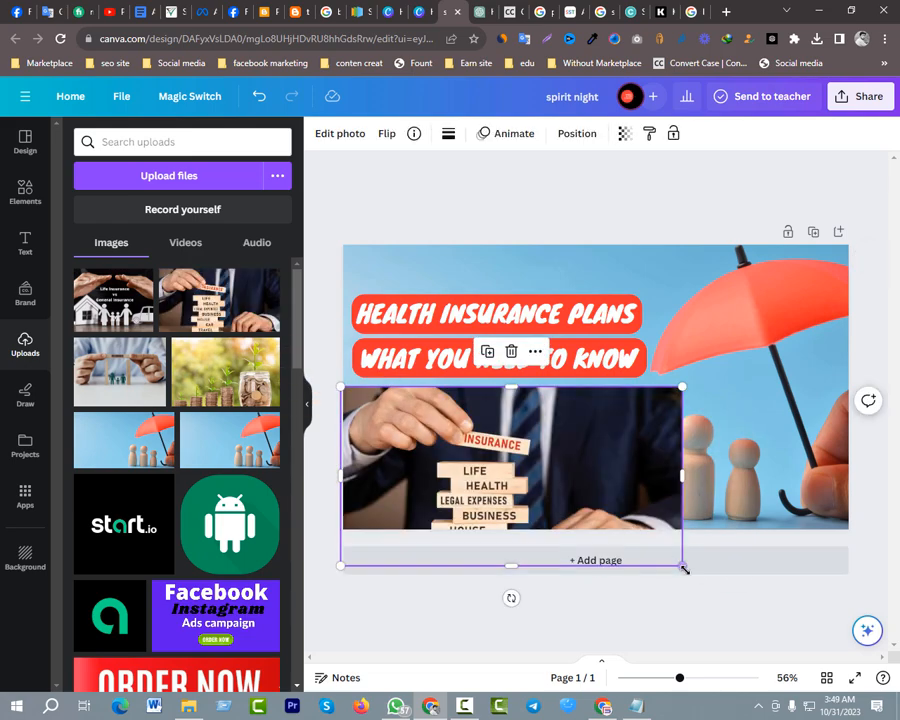
pyautogui.moveTo(684, 568); pyautogui.dragTo(632, 539)
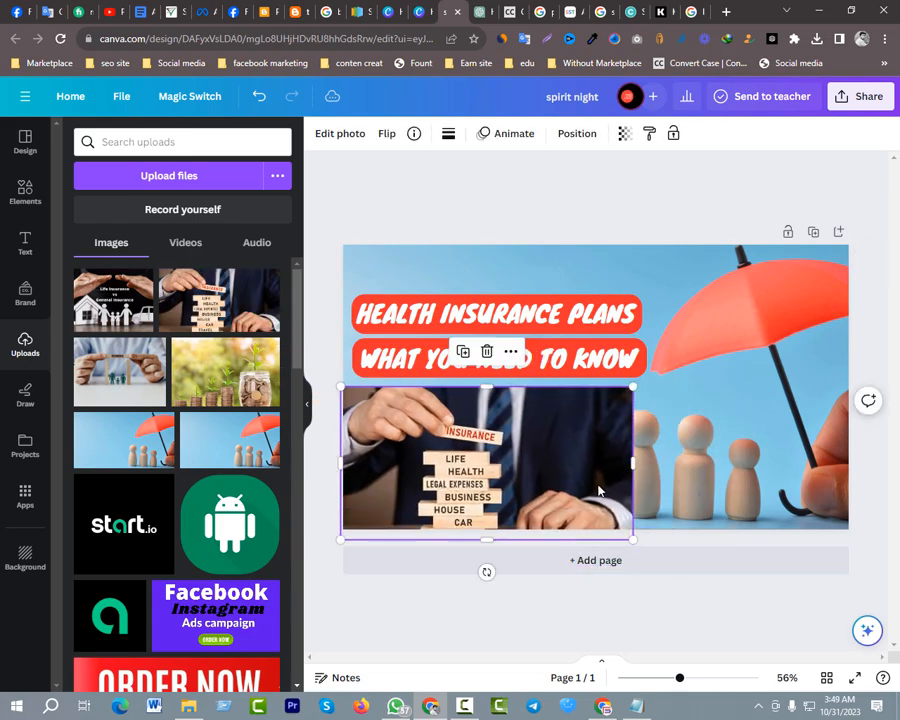
pyautogui.moveTo(598, 490); pyautogui.dragTo(593, 478)
pyautogui.moveTo(627, 532)
pyautogui.mouseDown()
pyautogui.moveTo(594, 516)
pyautogui.moveTo(615, 528)
pyautogui.mouseUp()
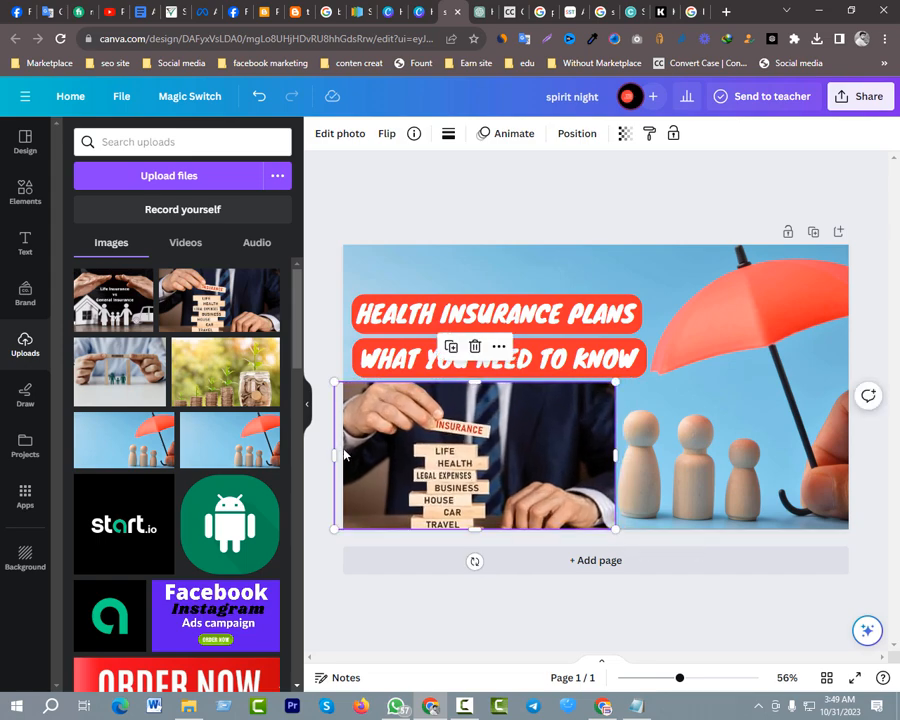
pyautogui.moveTo(335, 453); pyautogui.dragTo(344, 454)
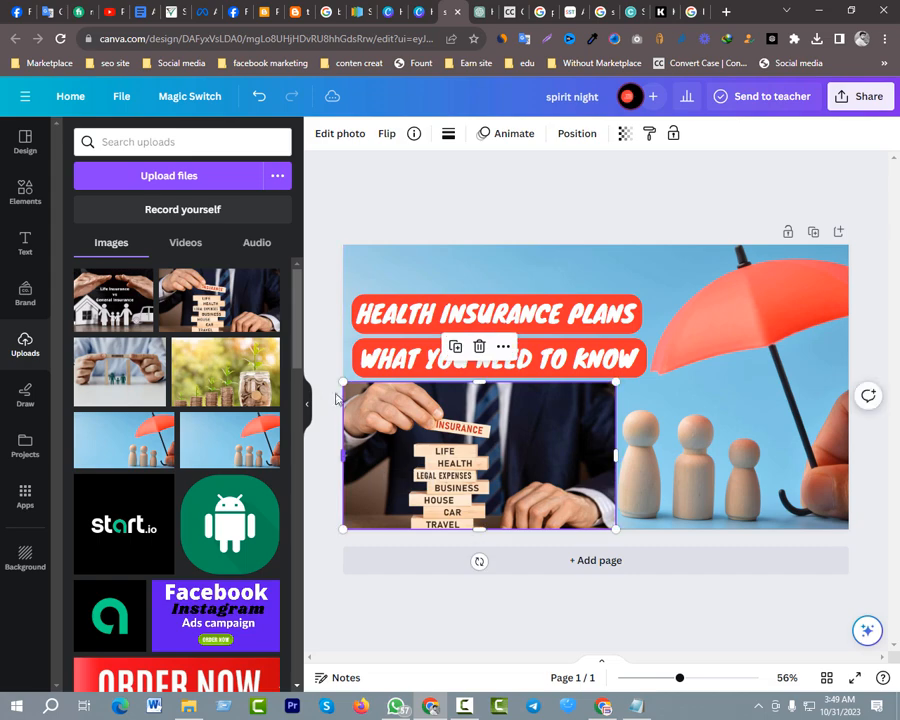
pyautogui.click(397, 287)
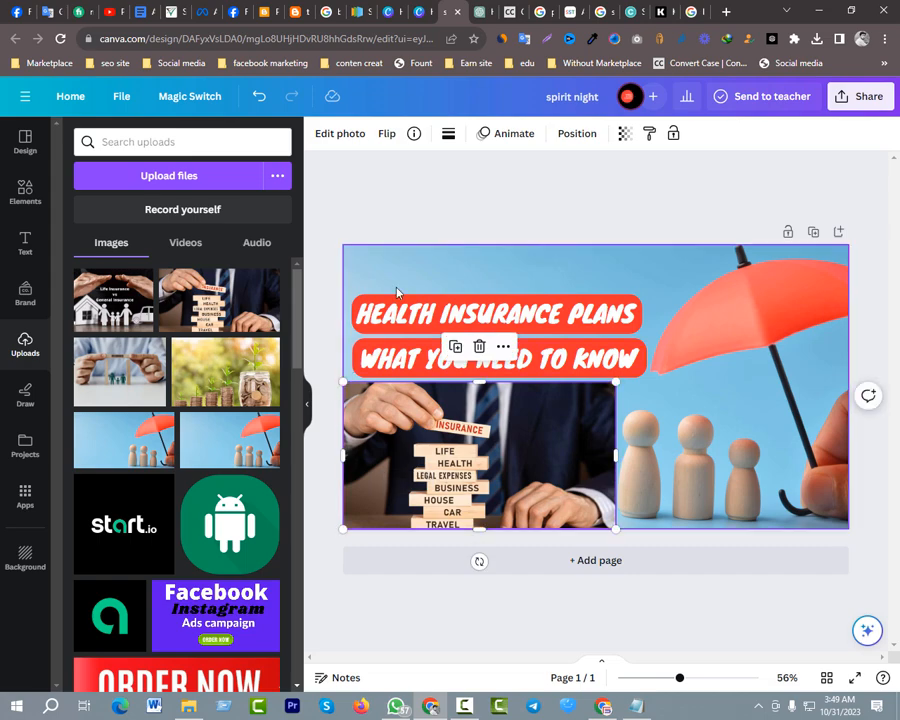
pyautogui.click(318, 302)
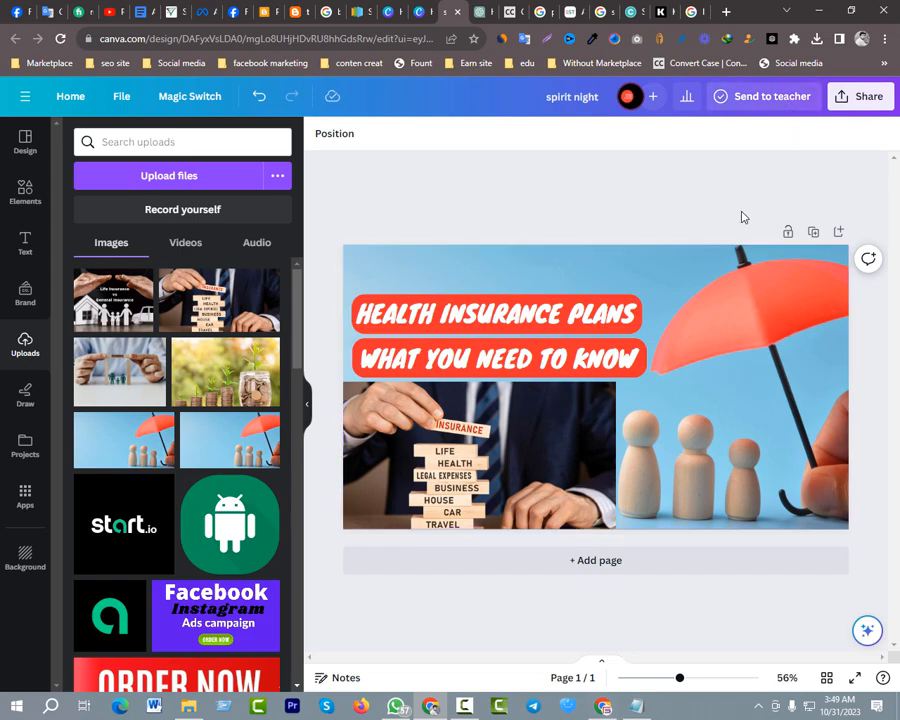
# Adjust the insurance-blocks photo's white balance to temperature -69 and tint 54
pyautogui.click(553, 443)
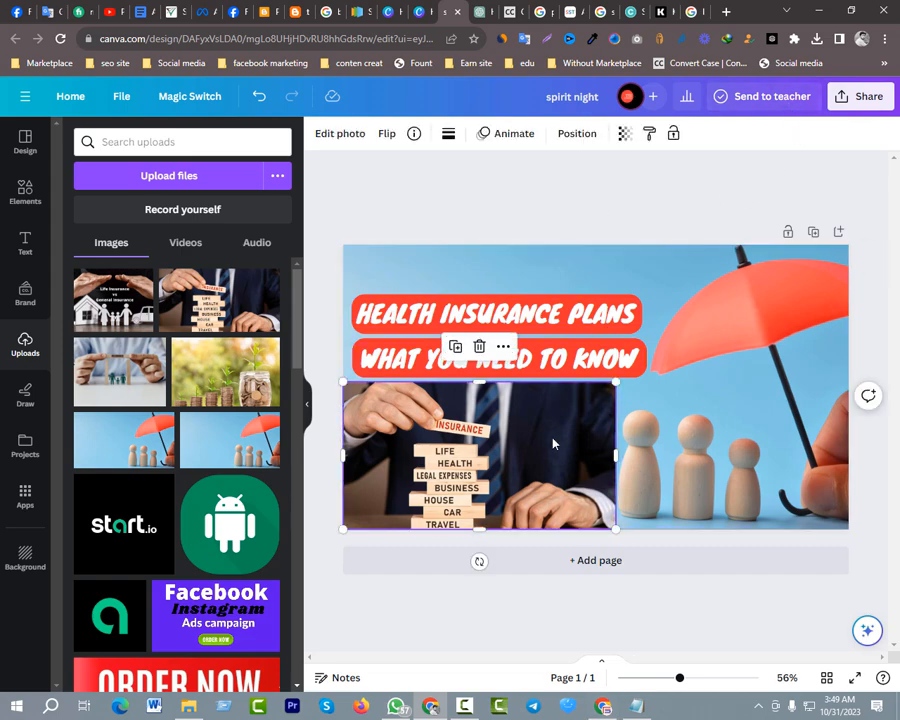
pyautogui.click(345, 134)
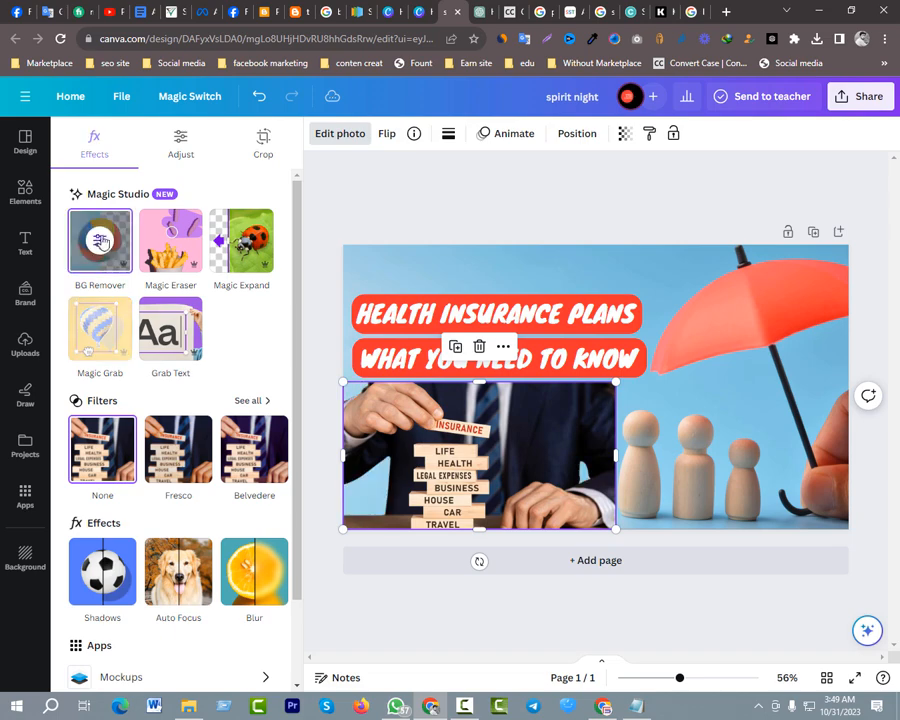
pyautogui.click(179, 143)
pyautogui.moveTo(172, 347); pyautogui.dragTo(100, 362)
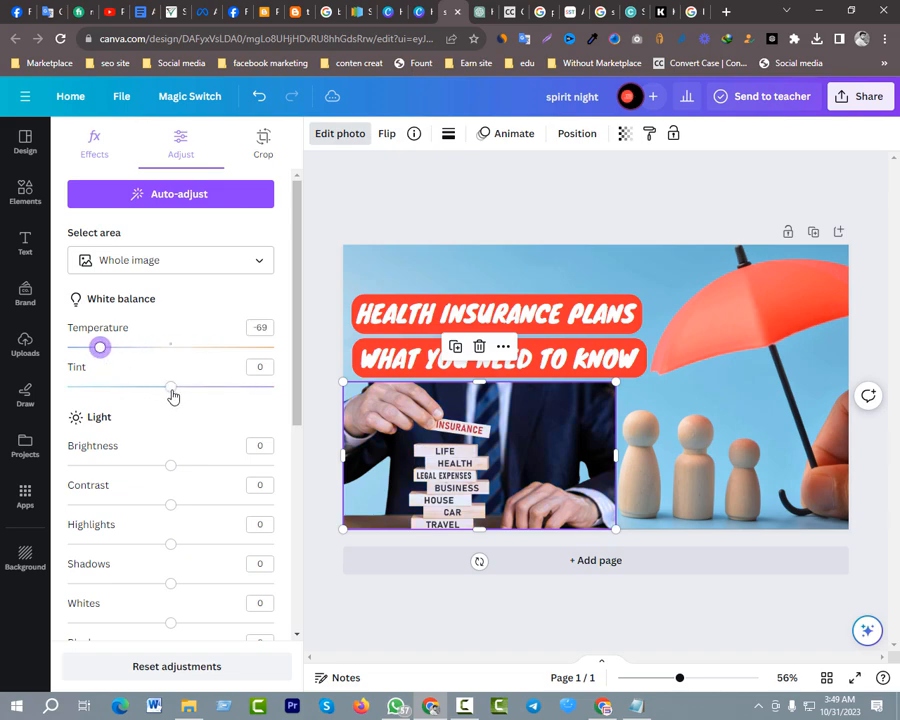
pyautogui.moveTo(173, 396); pyautogui.dragTo(227, 392)
# Set the insurance-blocks photo's brightness to 22, contrast to 72, highlights to 54, shadows to 40 and whites to 53
pyautogui.moveTo(170, 466); pyautogui.dragTo(250, 516)
pyautogui.moveTo(171, 547); pyautogui.dragTo(225, 545)
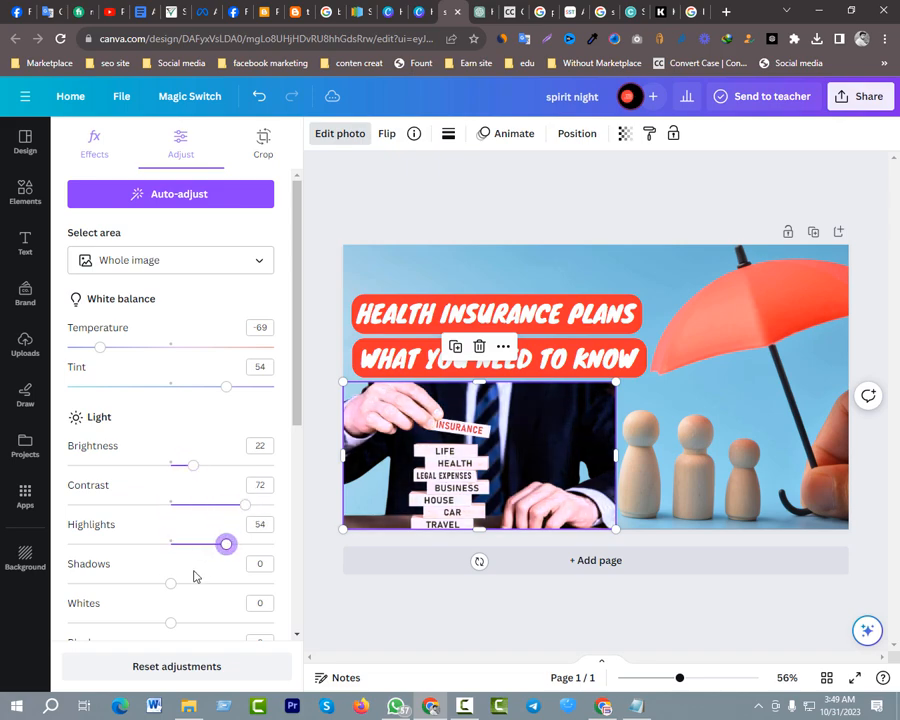
pyautogui.moveTo(171, 583); pyautogui.dragTo(212, 587)
pyautogui.moveTo(178, 623); pyautogui.dragTo(226, 624)
pyautogui.scroll(-2, 205, 588)
pyautogui.scroll(-2, 176, 530)
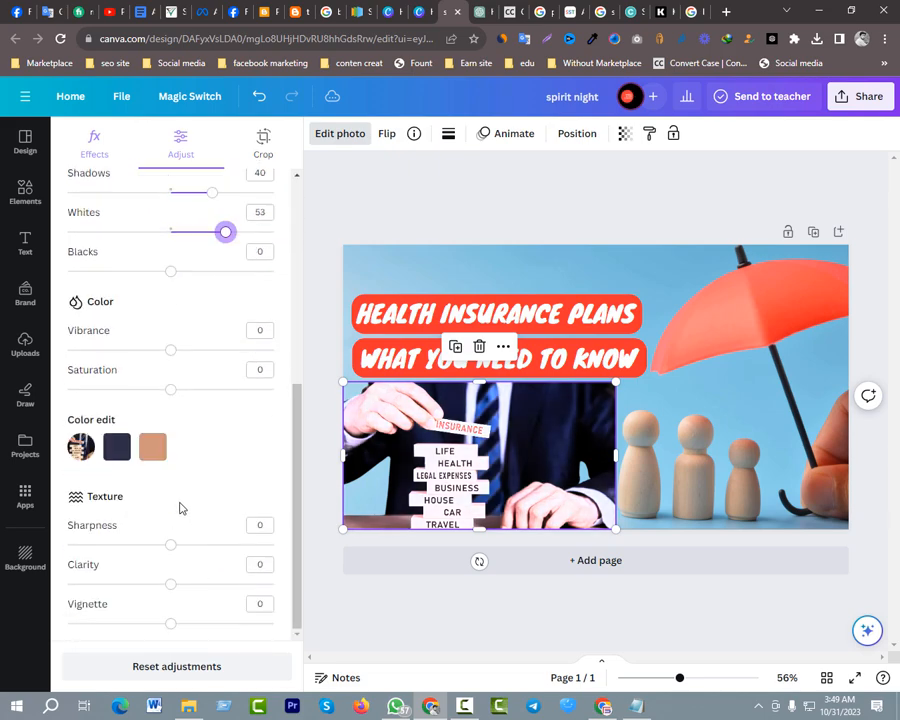
pyautogui.scroll(4, 205, 450)
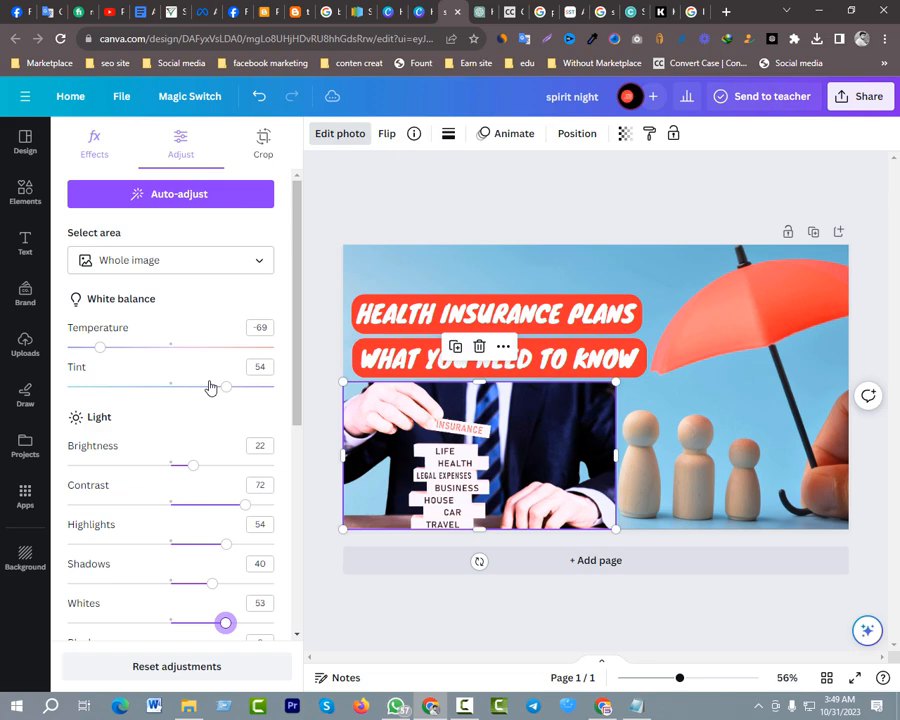
pyautogui.click(353, 236)
pyautogui.click(484, 190)
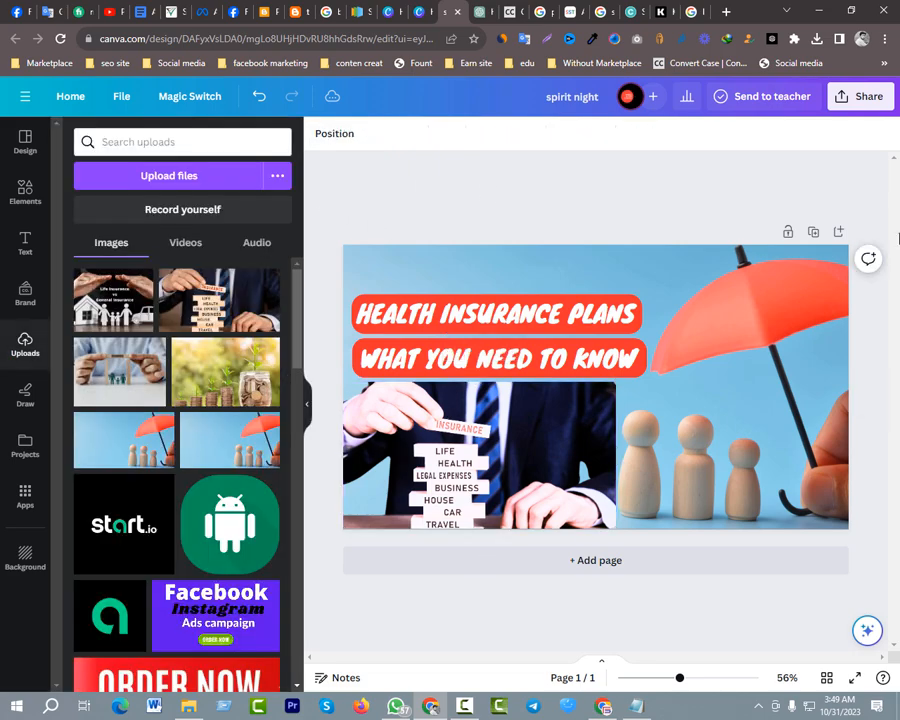
# Download the finished design as a PNG at 1,280 × 720 px
pyautogui.click(866, 96)
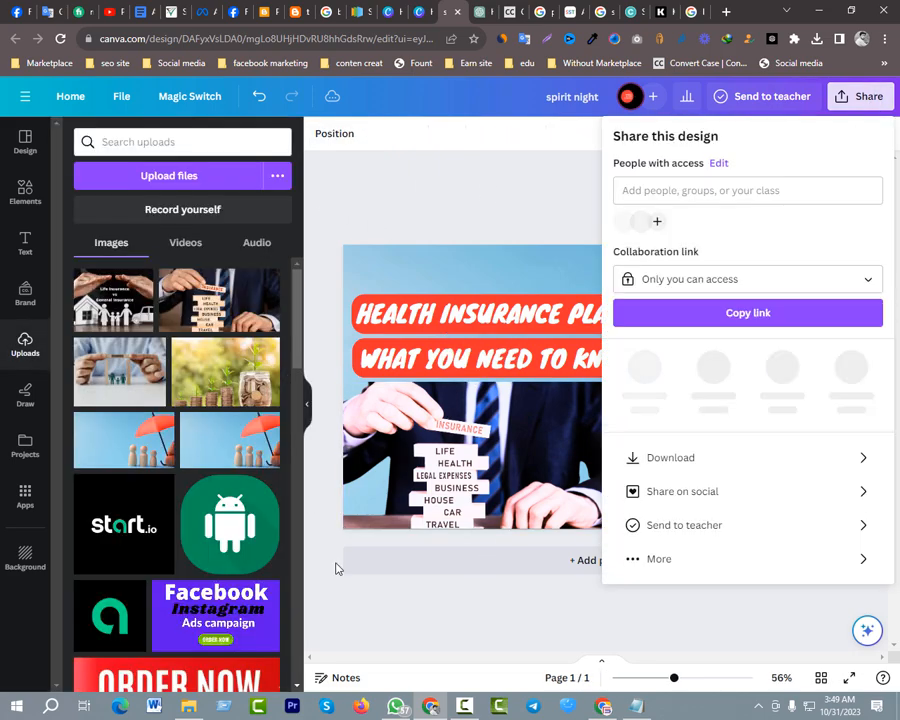
pyautogui.click(675, 450)
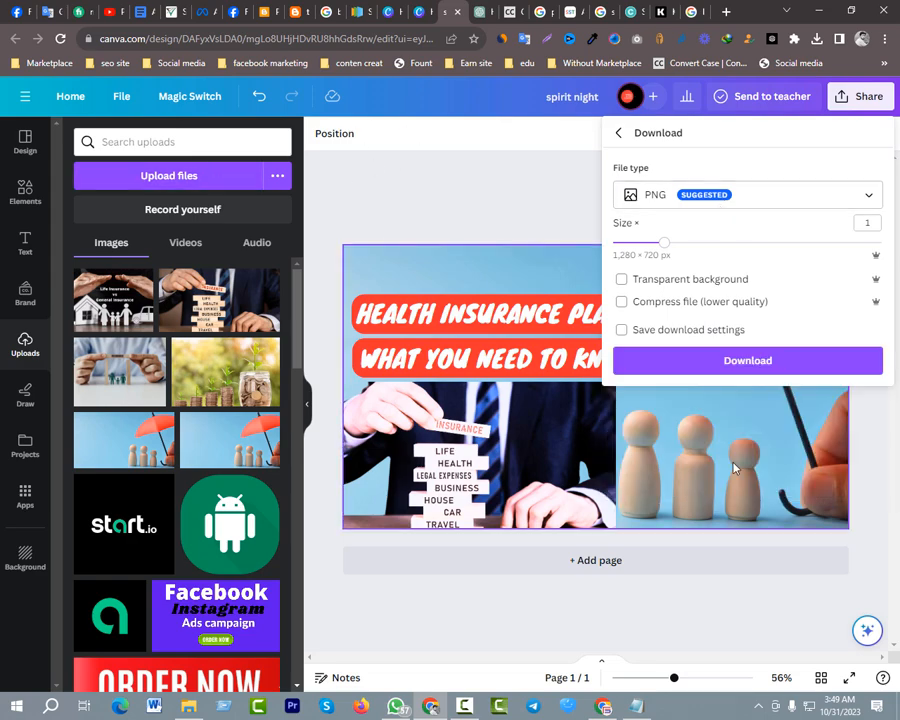
pyautogui.click(729, 361)
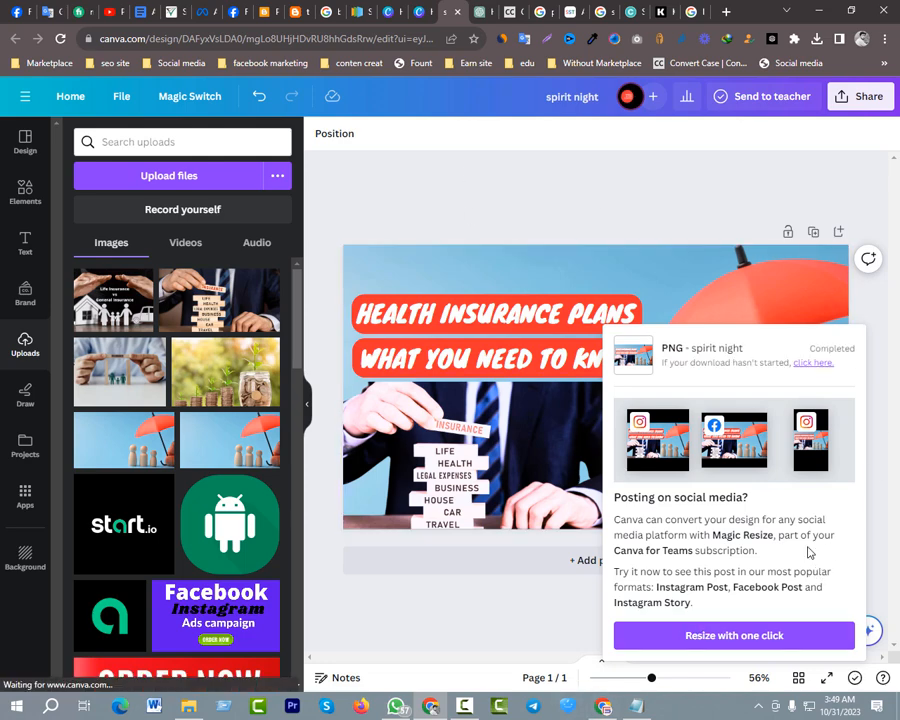
# Switch to the Blogger post and place the cursor on the blank line below the Health maintenance organization (hmo) paragraph
pyautogui.click(264, 12)
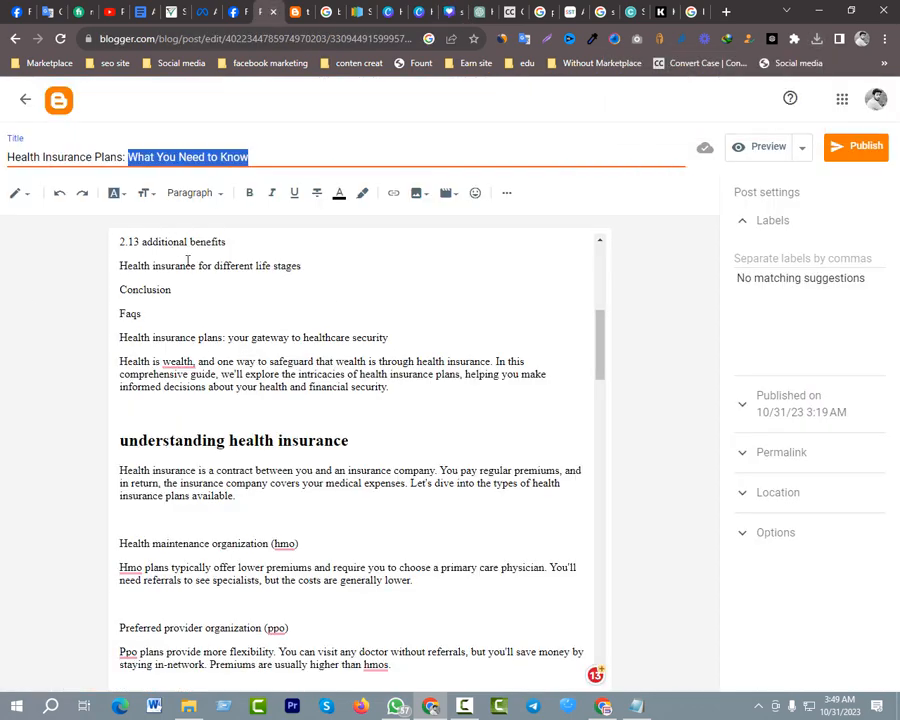
pyautogui.scroll(-2, 187, 260)
pyautogui.scroll(3, 198, 470)
pyautogui.click(192, 497)
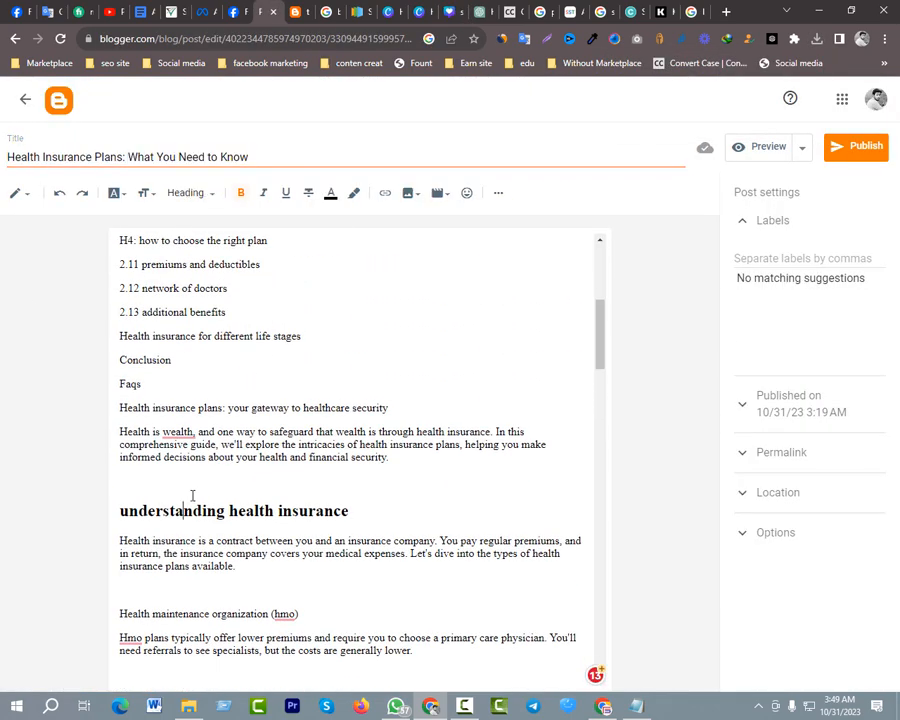
pyautogui.scroll(-2, 192, 497)
pyautogui.click(185, 465)
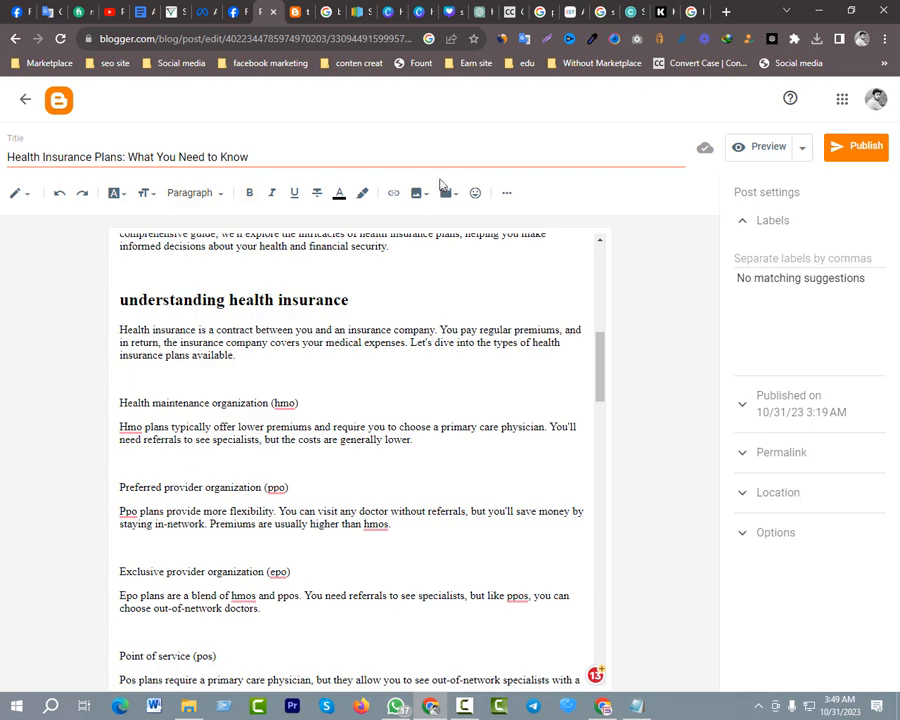
# Upload the "spirit night" image from the Downloads folder and insert it into the post at the cursor
pyautogui.click(418, 197)
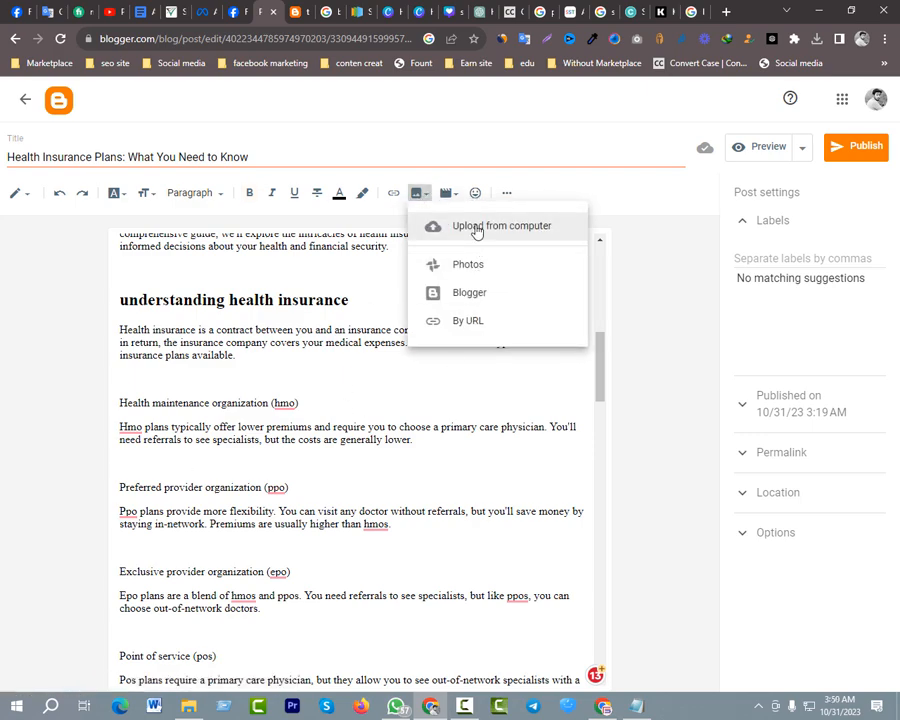
pyautogui.click(462, 224)
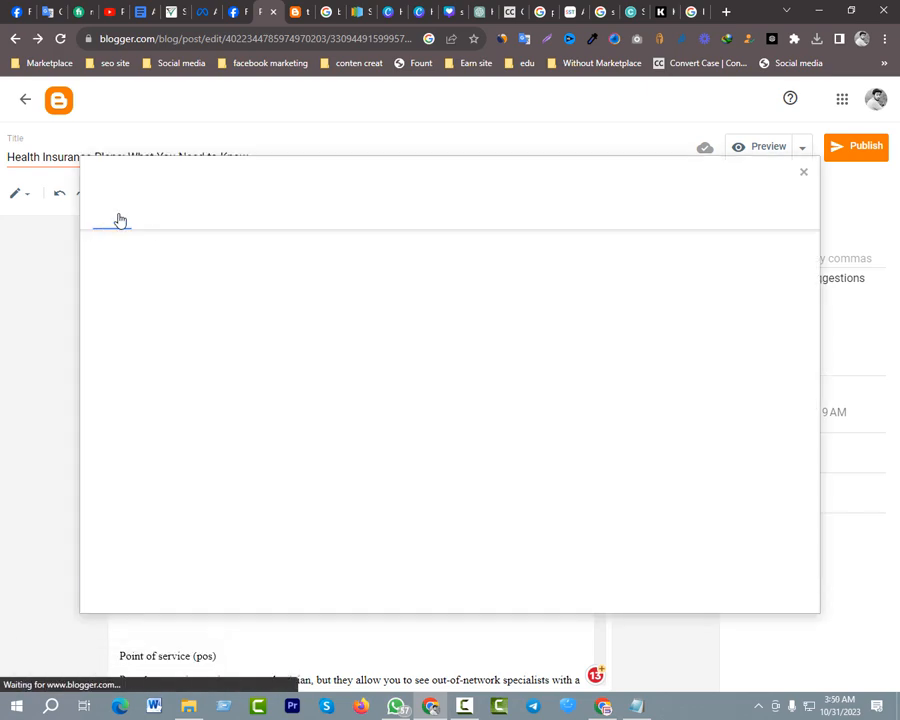
pyautogui.click(136, 256)
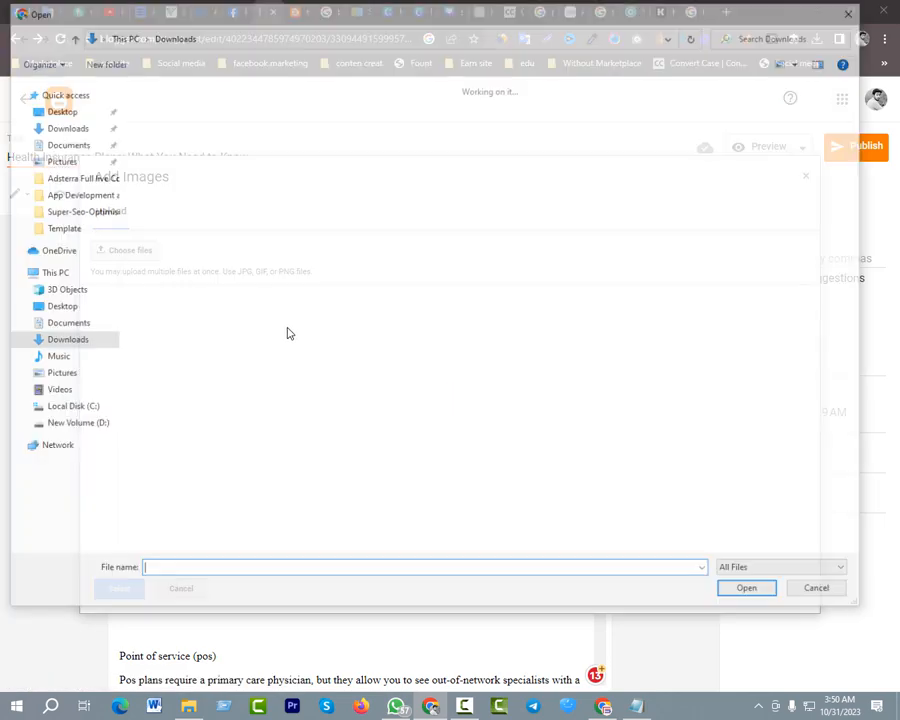
pyautogui.click(164, 140)
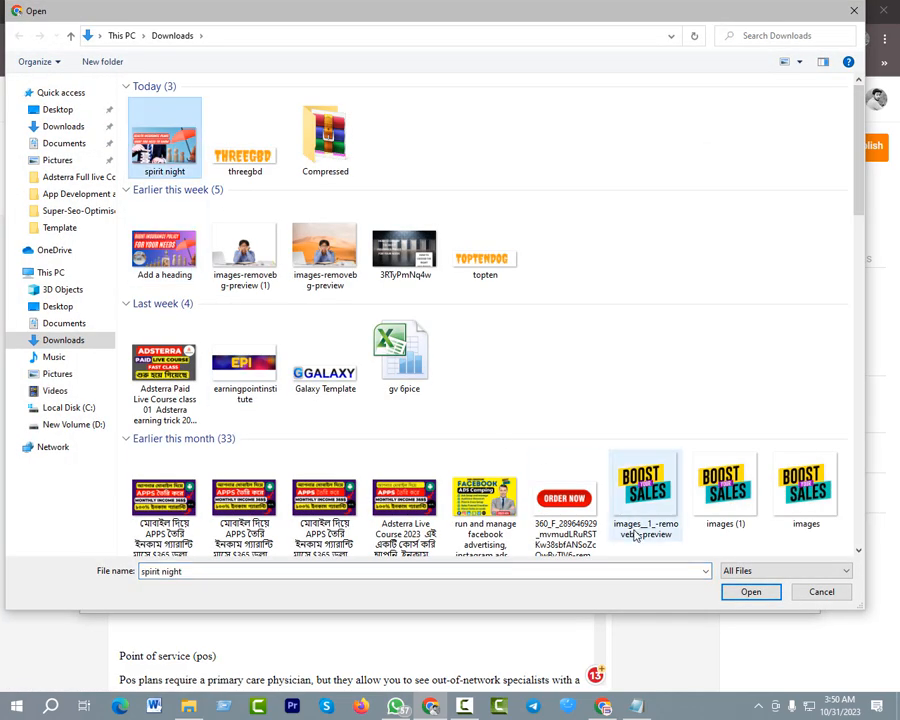
pyautogui.click(740, 591)
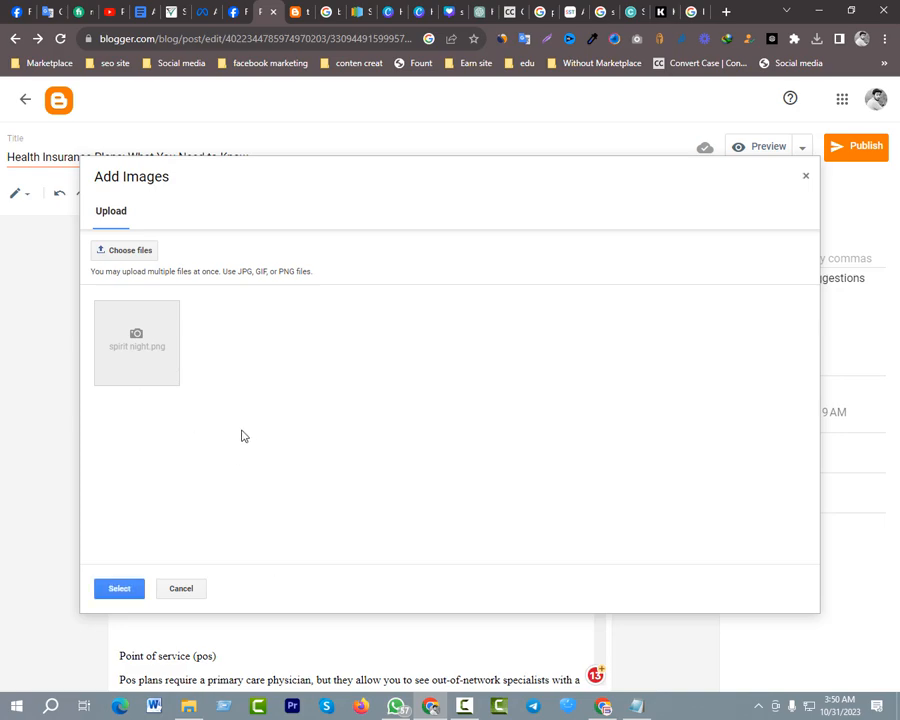
pyautogui.click(124, 588)
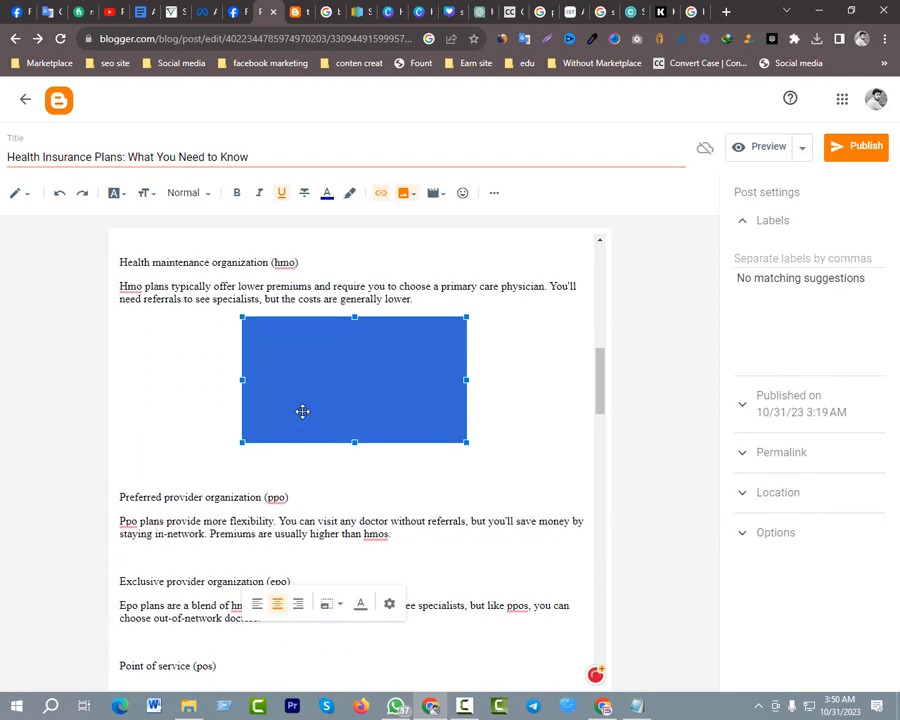
pyautogui.rightClick(302, 411)
pyautogui.click(273, 428)
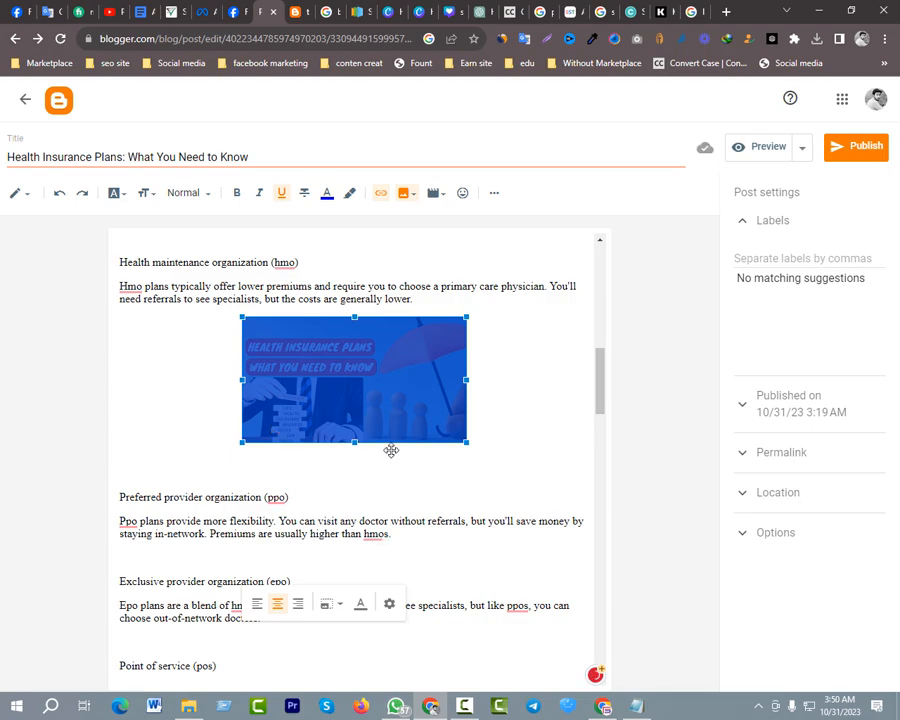
pyautogui.click(508, 440)
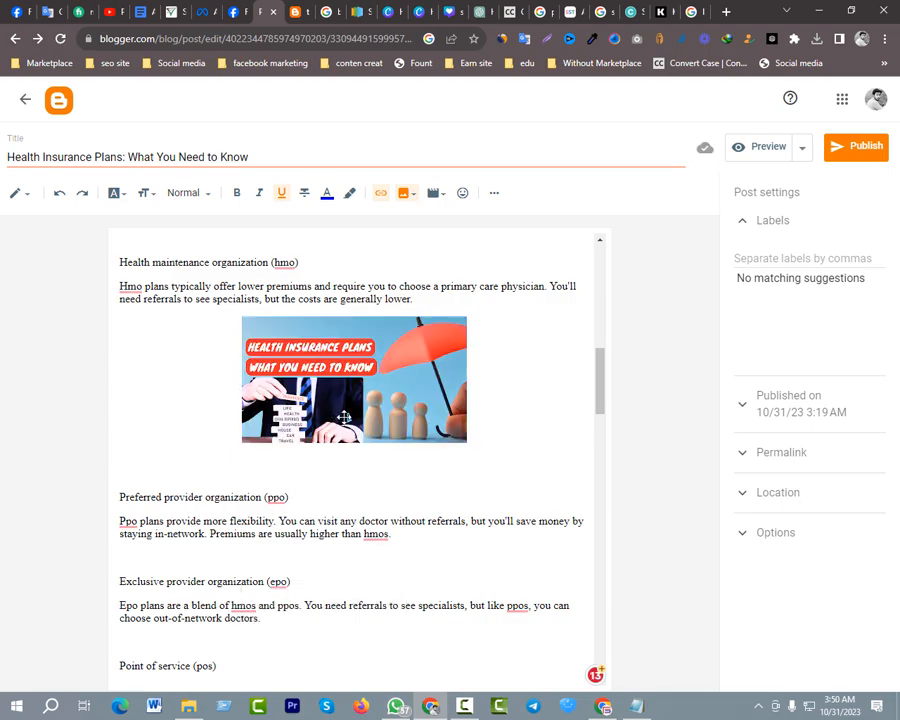
# Add a caption to the health insurance image in the post and set its size to Original size
pyautogui.click(343, 417)
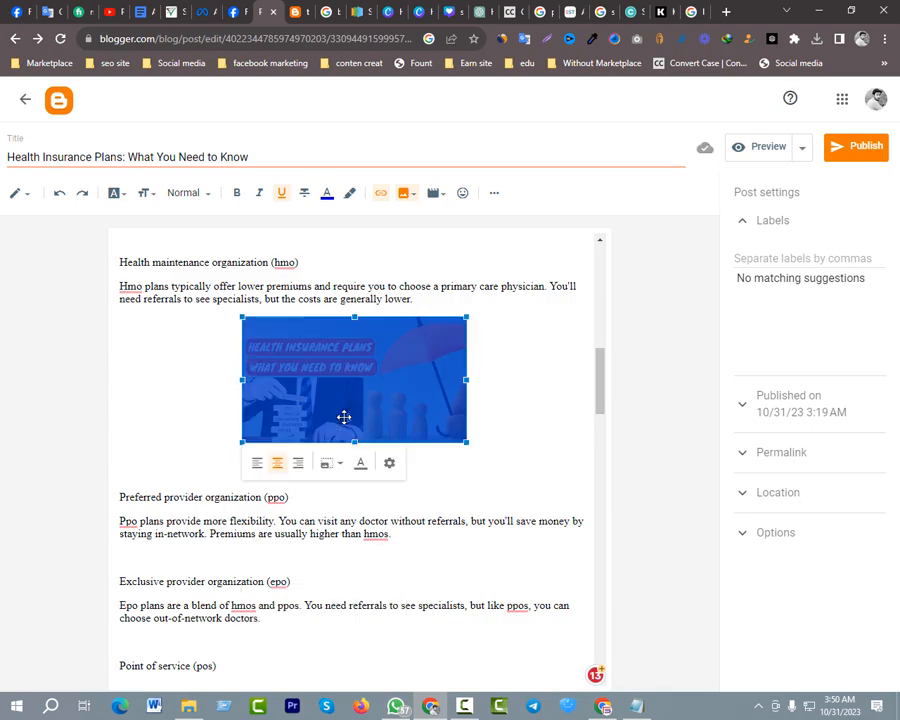
pyautogui.click(362, 471)
pyautogui.click(370, 401)
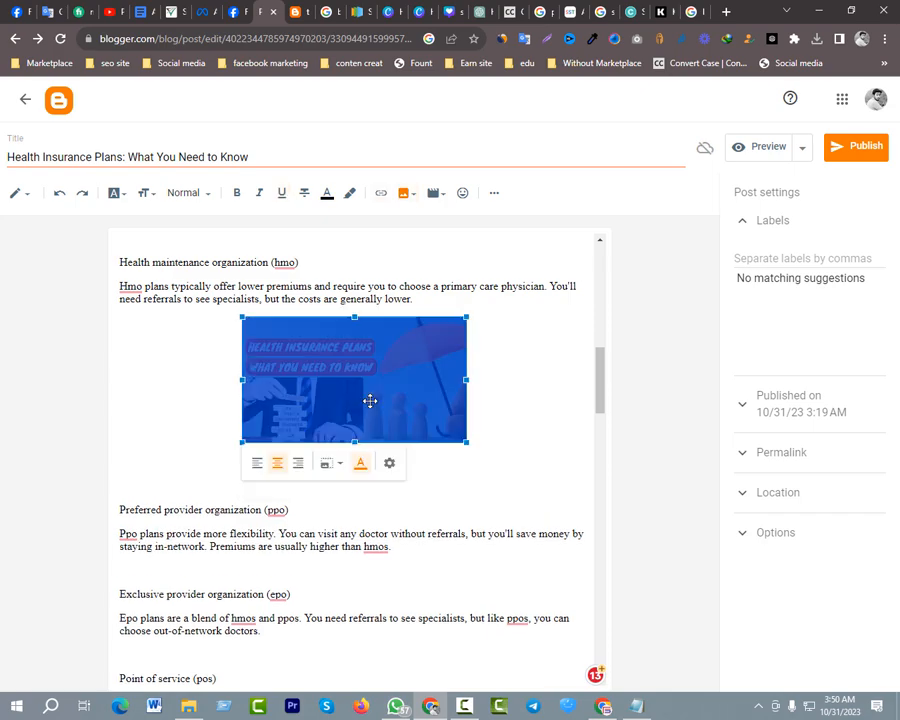
pyautogui.click(390, 463)
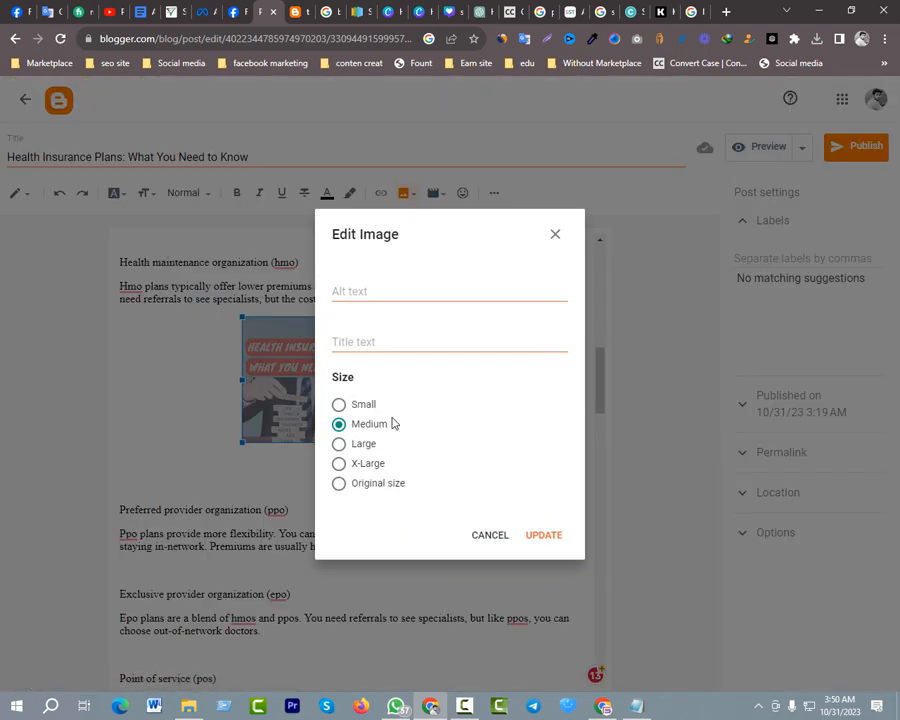
pyautogui.click(372, 485)
pyautogui.click(532, 536)
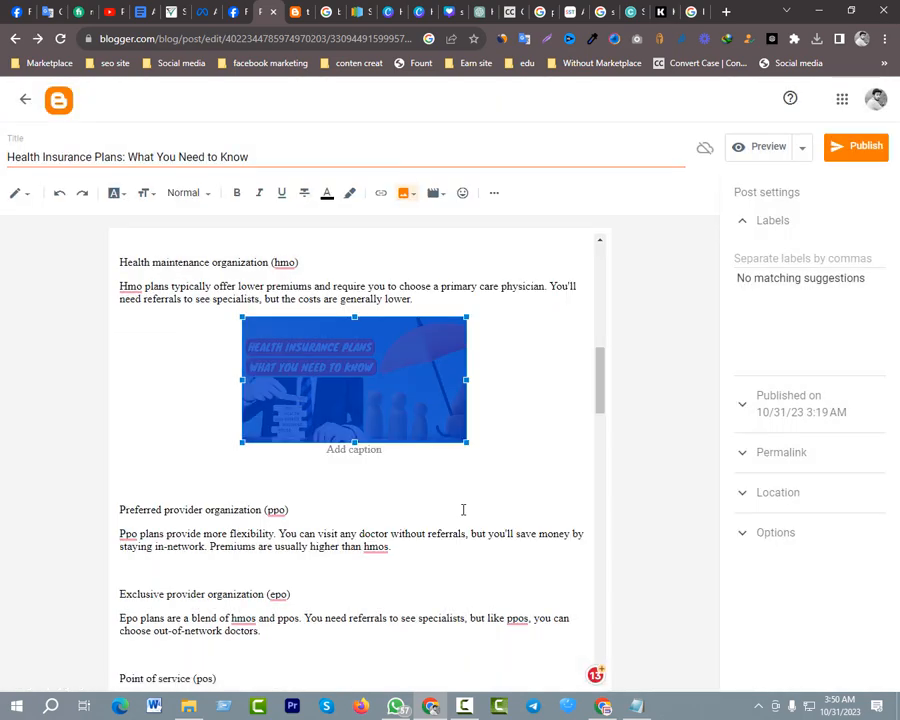
pyautogui.click(517, 419)
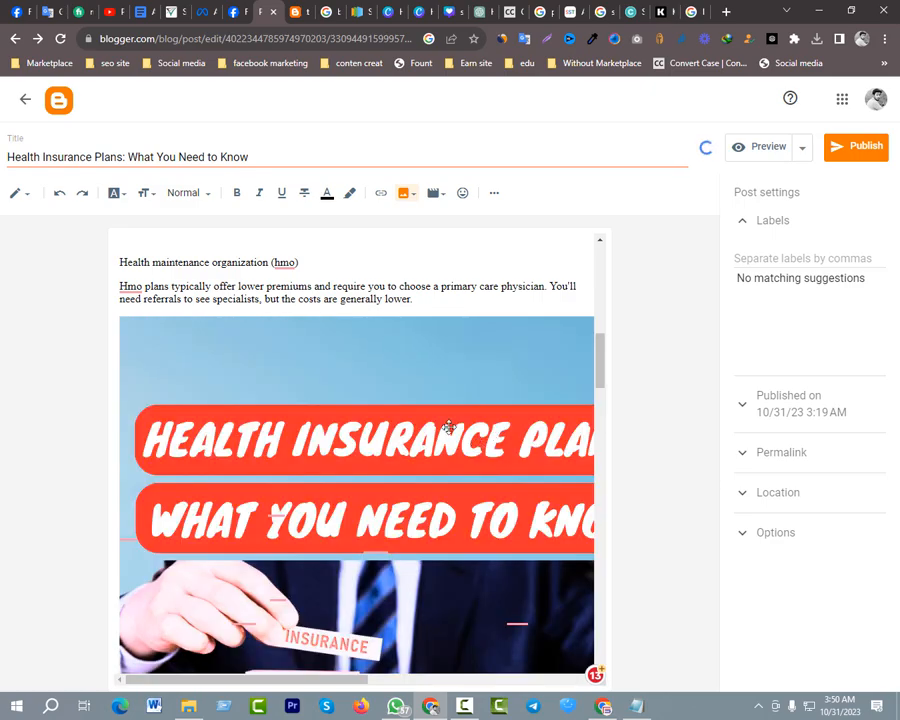
# Publish the Health Insurance Plans post to the blog
pyautogui.scroll(-4, 449, 427)
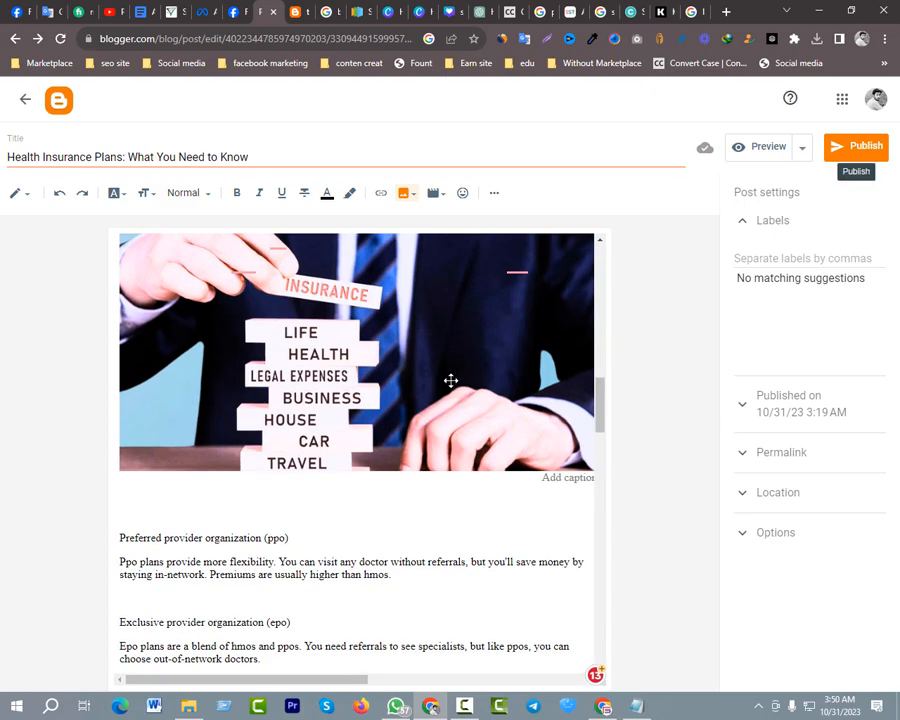
pyautogui.scroll(-3, 451, 380)
pyautogui.scroll(5, 464, 376)
pyautogui.click(858, 150)
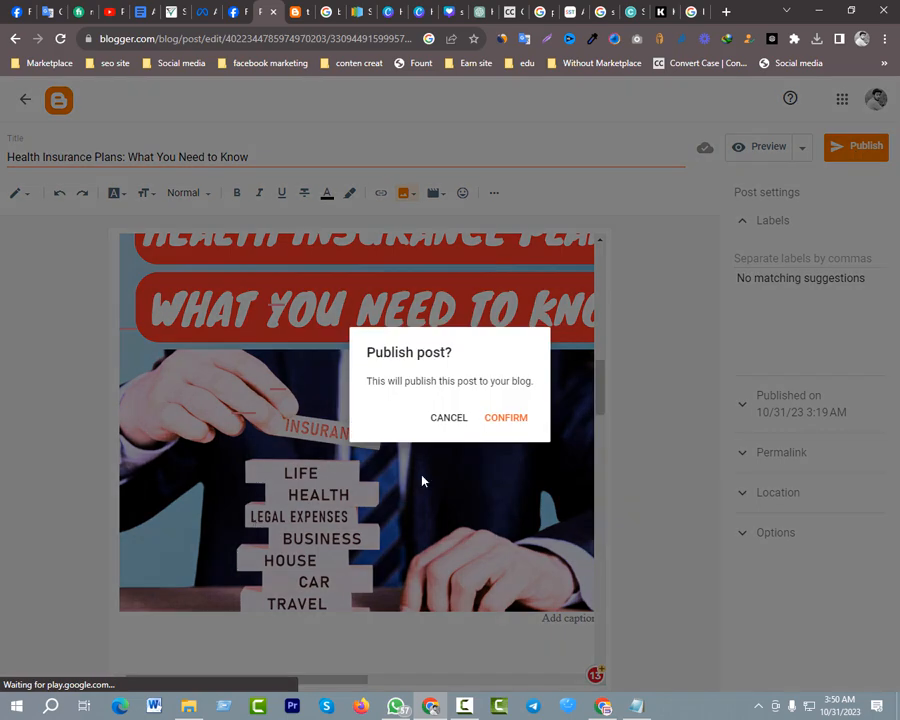
pyautogui.click(508, 417)
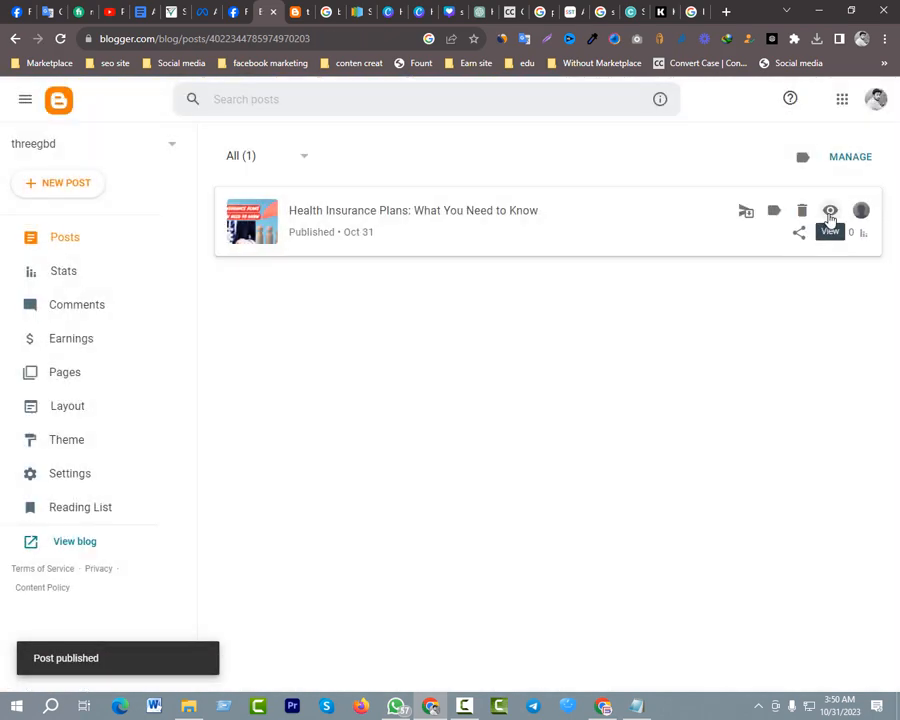
# View the live blog, reload its home page, and open the published Health Insurance Plans article to examine its beginning
pyautogui.click(830, 213)
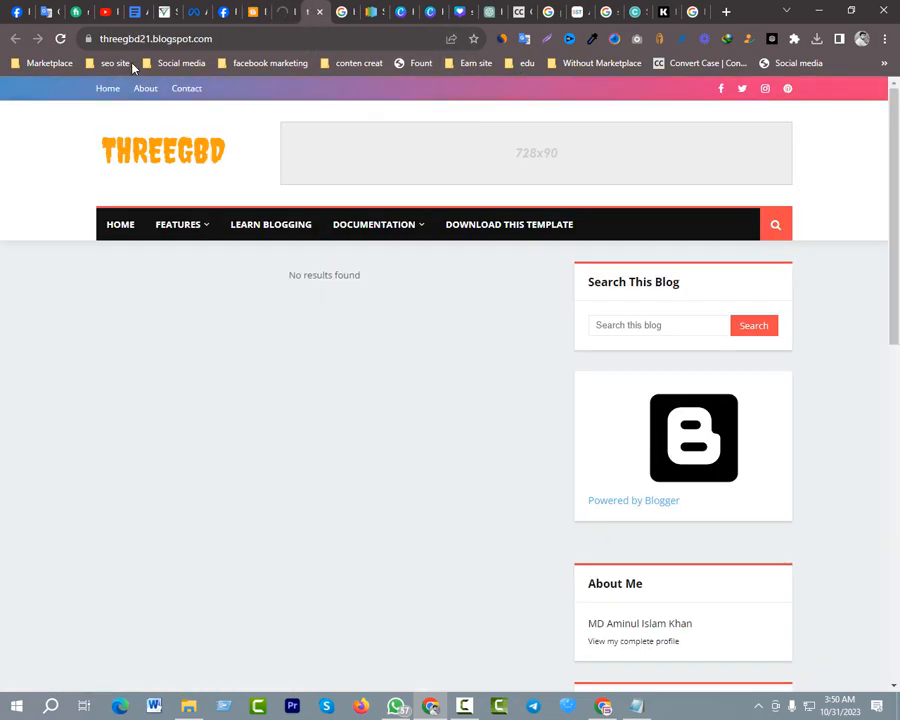
pyautogui.click(61, 37)
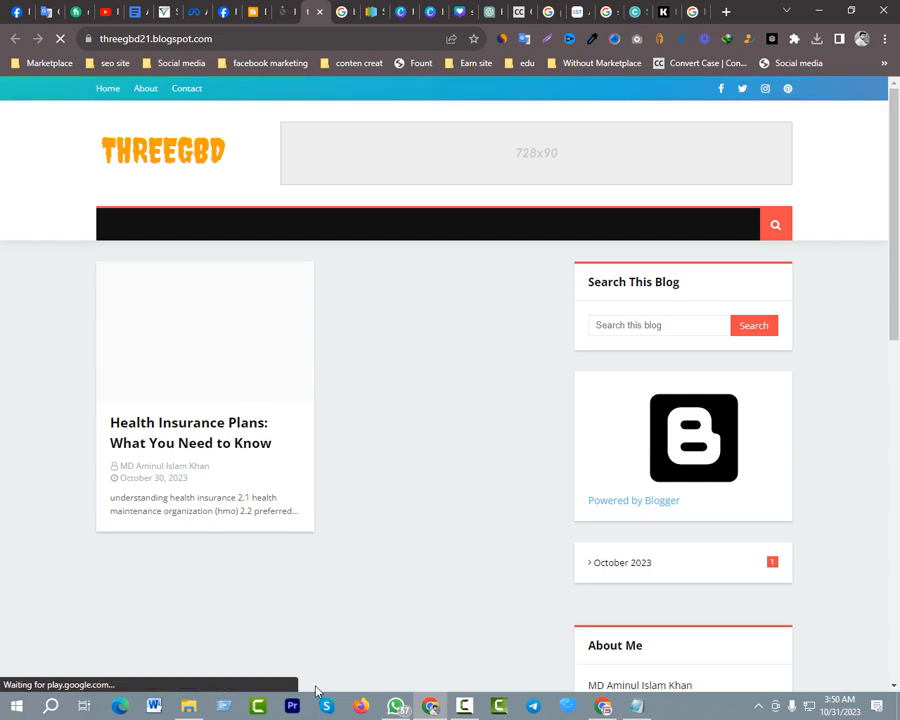
pyautogui.click(230, 435)
pyautogui.scroll(-4, 240, 390)
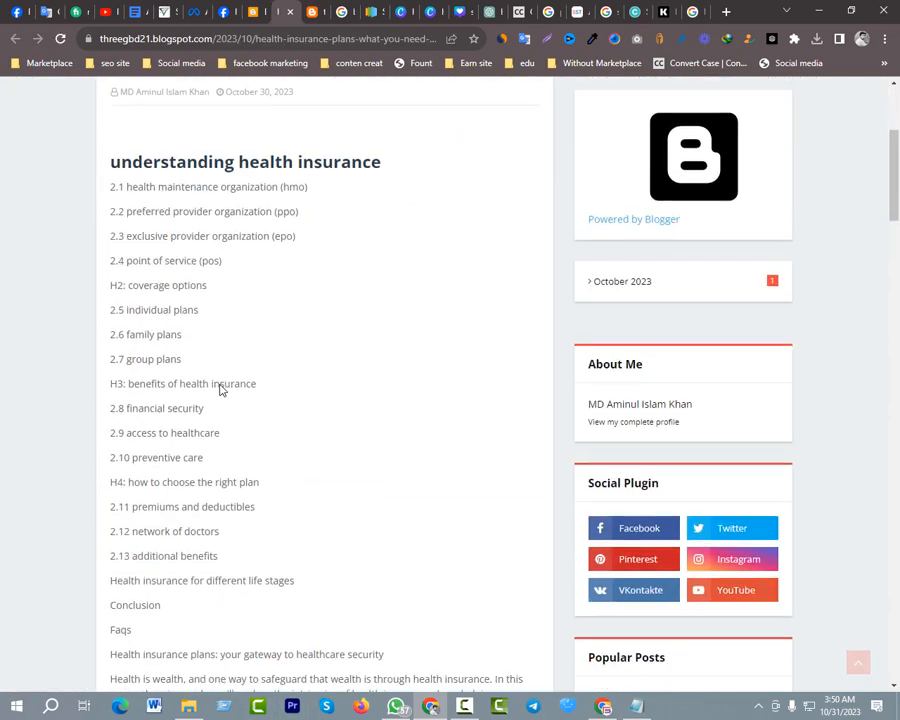
pyautogui.scroll(-10, 255, 392)
pyautogui.scroll(12, 280, 330)
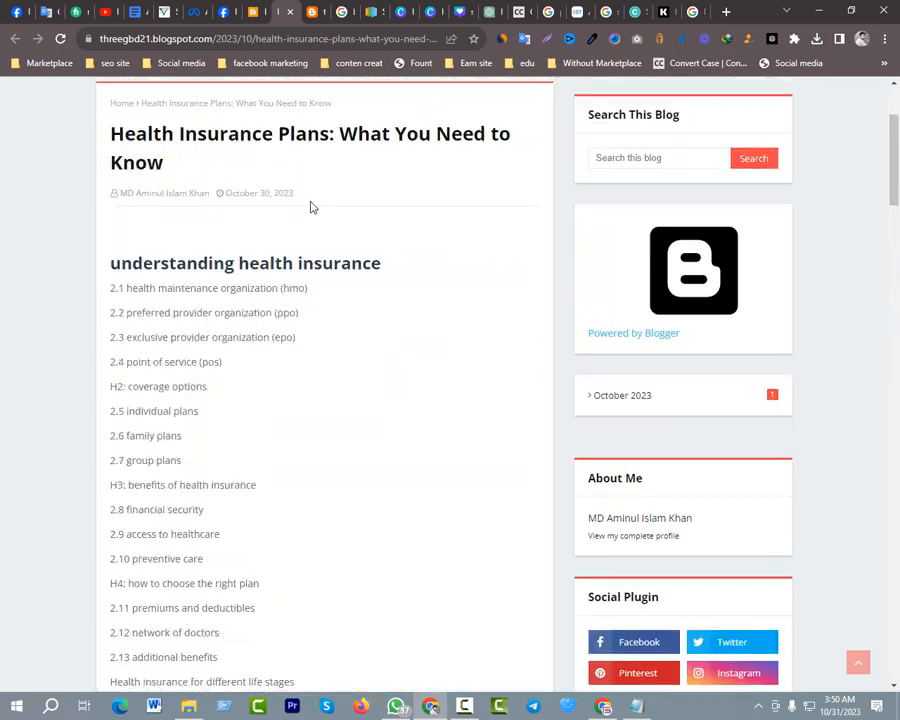
# From the blog's home page, reopen the article, examine its headings, image and footer, and return to the home page
pyautogui.click(305, 14)
pyautogui.scroll(-2, 256, 404)
pyautogui.scroll(1, 190, 364)
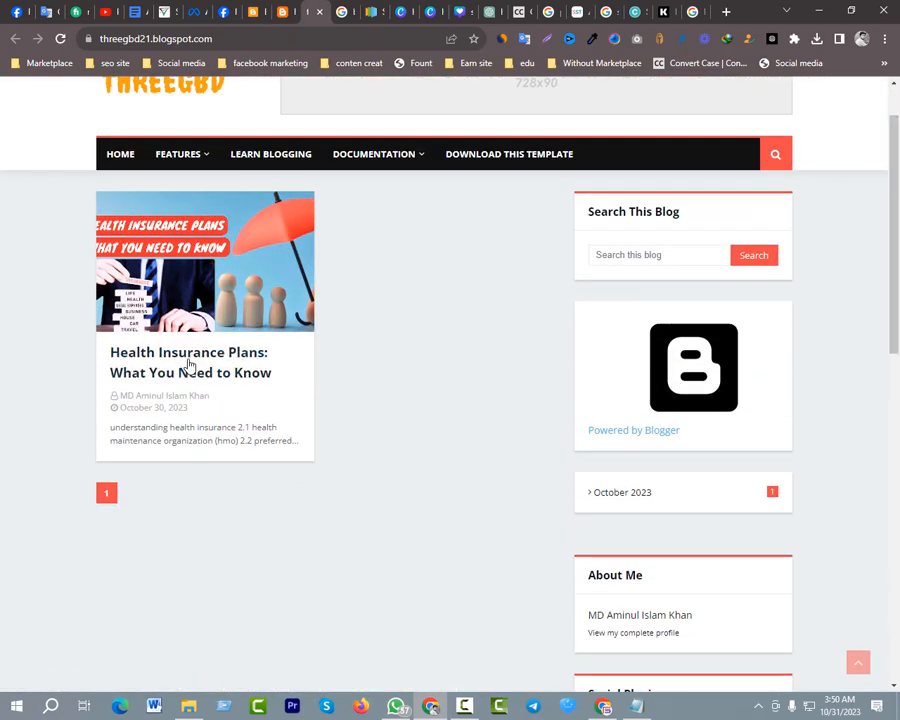
pyautogui.click(197, 374)
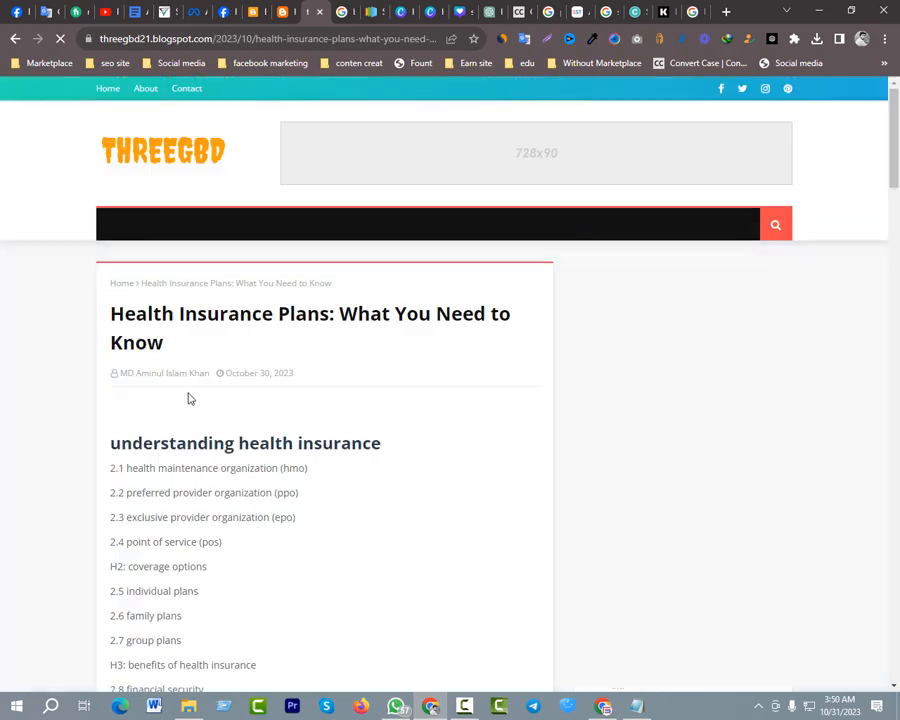
pyautogui.scroll(-20, 297, 425)
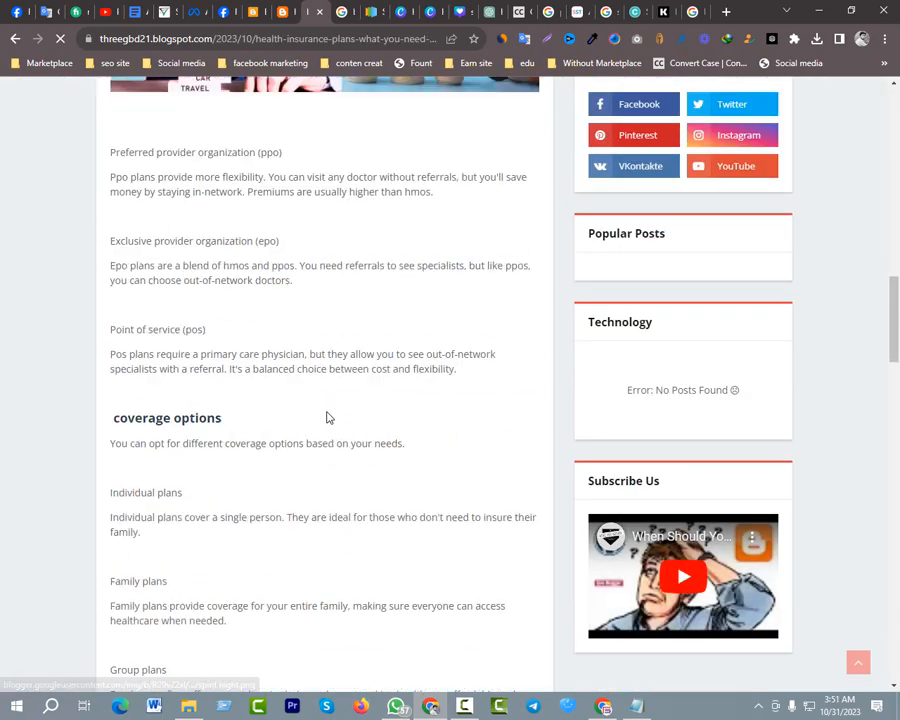
pyautogui.scroll(-15, 327, 417)
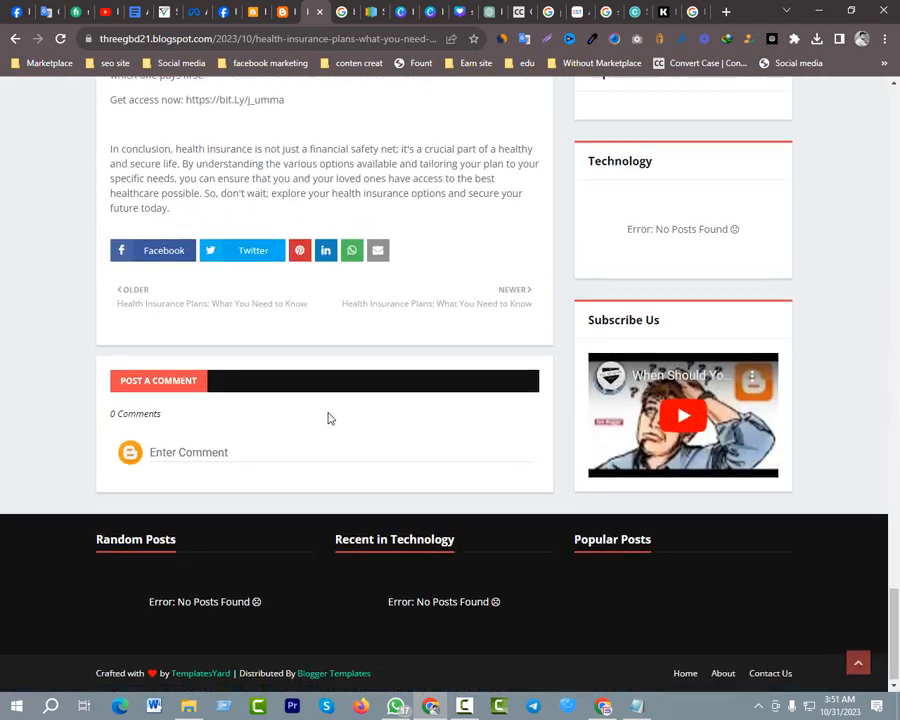
pyautogui.scroll(10, 326, 414)
pyautogui.scroll(15, 328, 410)
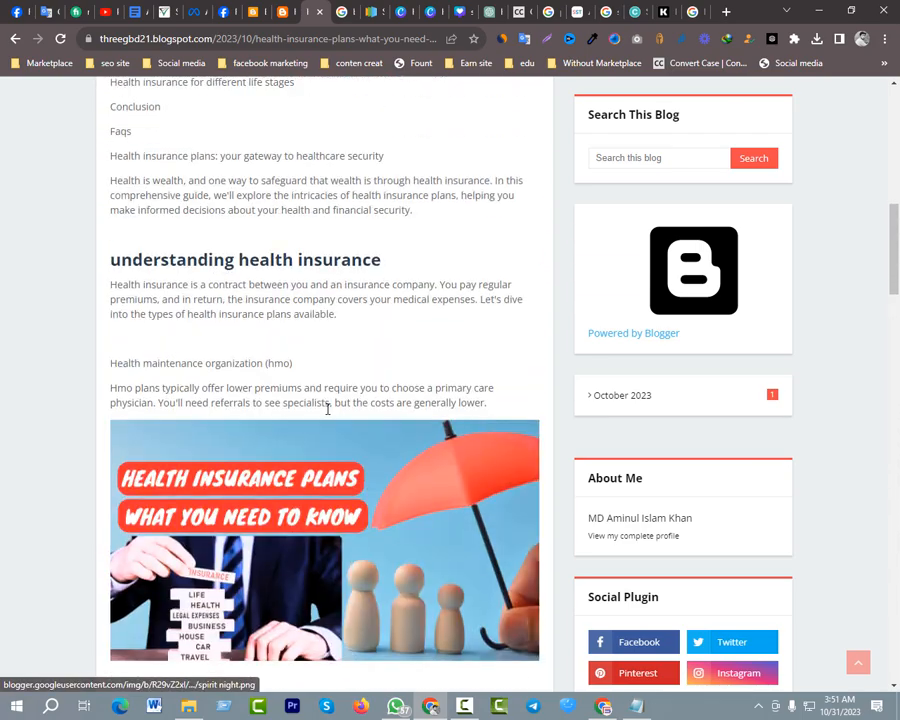
pyautogui.scroll(-3, 327, 408)
pyautogui.scroll(4, 327, 414)
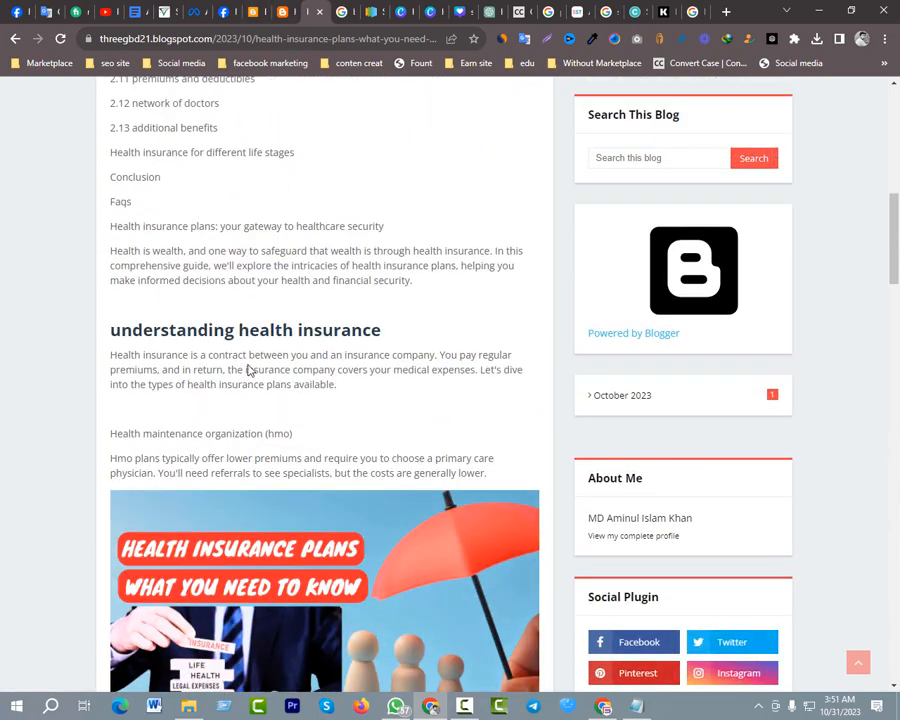
pyautogui.scroll(5, 262, 252)
pyautogui.click(316, 17)
pyautogui.scroll(3, 157, 122)
pyautogui.click(15, 38)
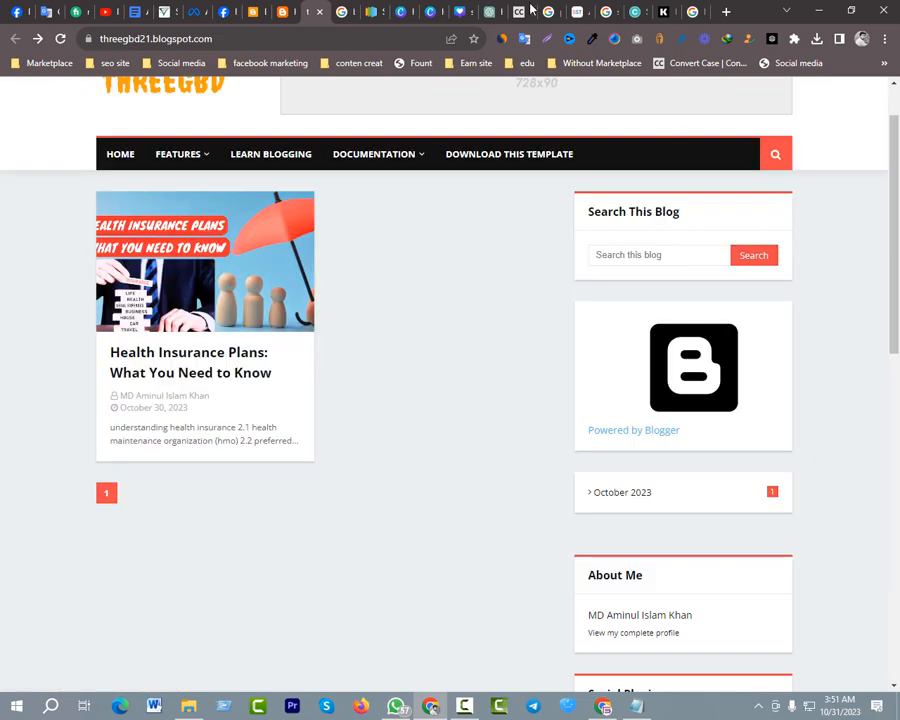
# Switch to the Canva design and move both red title lines together slightly inward, away from the design's left edge
pyautogui.click(459, 11)
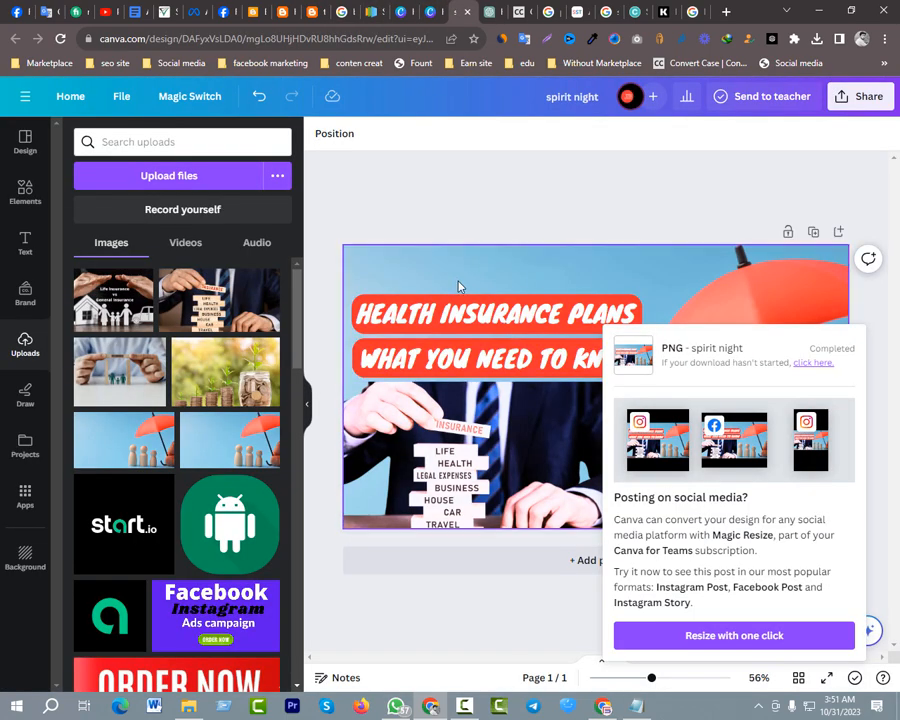
pyautogui.click(365, 288)
pyautogui.moveTo(394, 287)
pyautogui.mouseDown()
pyautogui.moveTo(415, 365)
pyautogui.moveTo(408, 315)
pyautogui.moveTo(382, 302)
pyautogui.mouseUp()
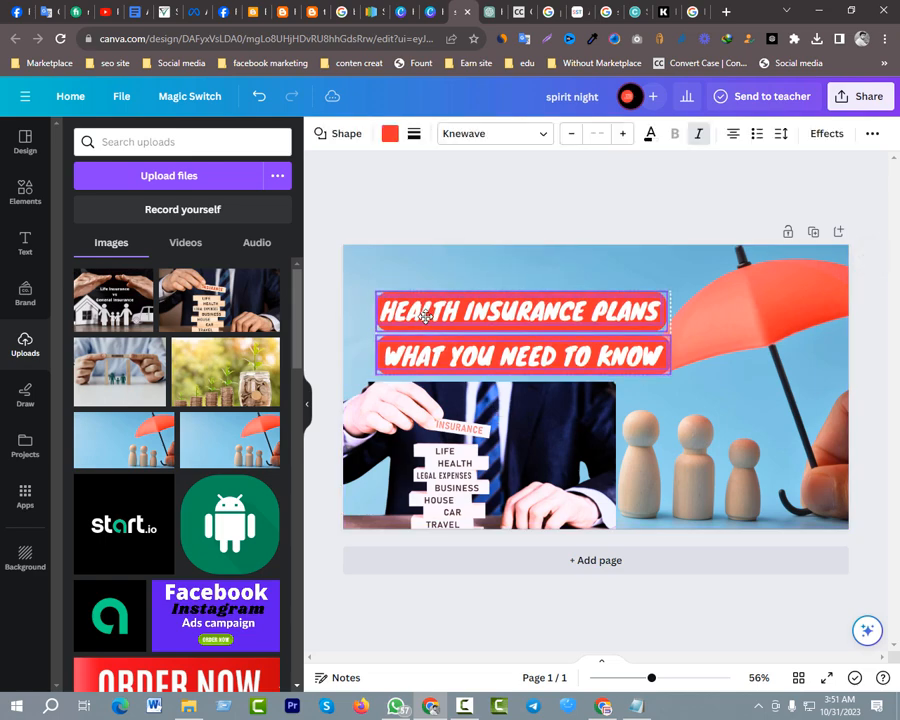
pyautogui.click(392, 185)
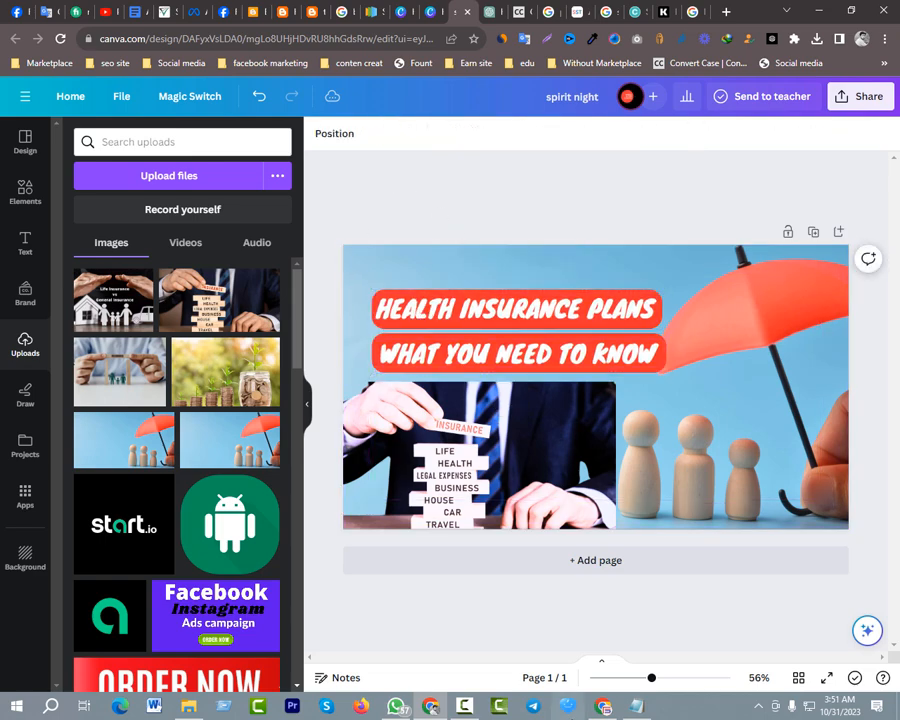
# Check the thumbnail on the blog's home page, and reopen the Health Insurance Plans post in the Blogger editor at its image
pyautogui.click(297, 18)
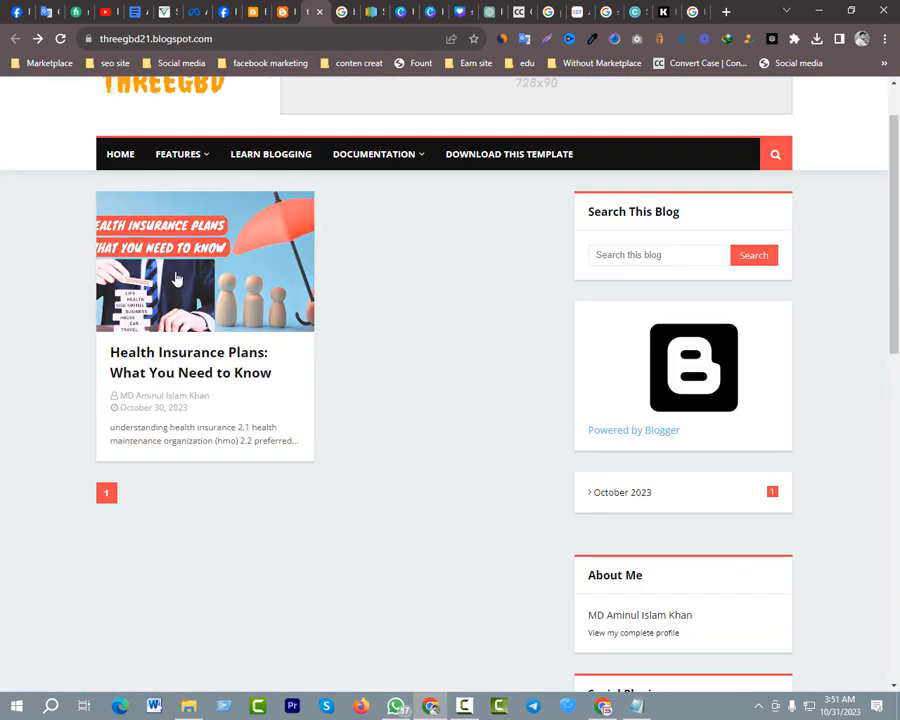
pyautogui.click(258, 15)
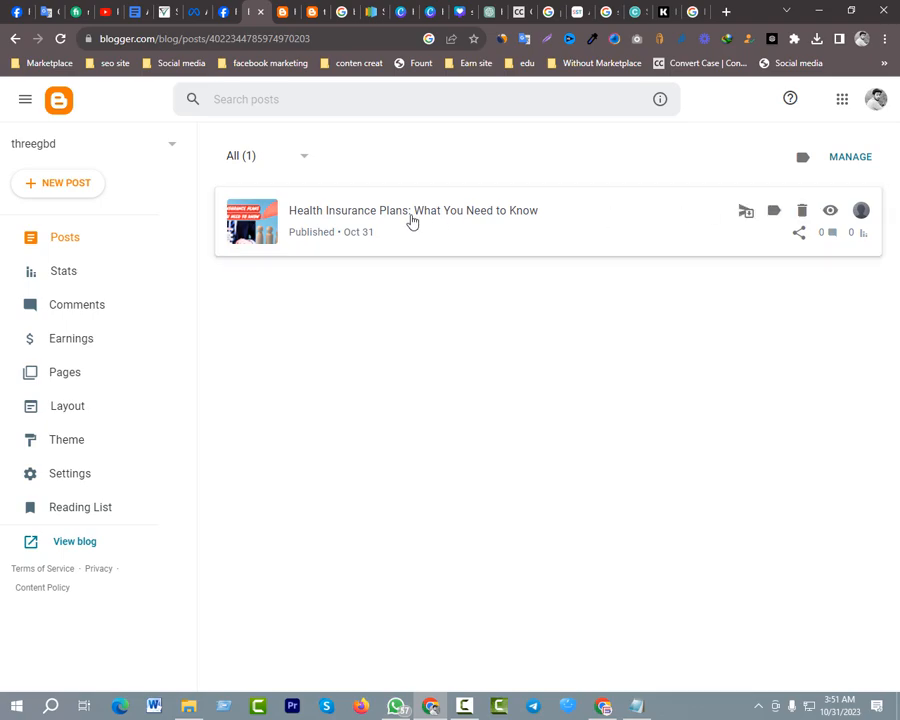
pyautogui.click(411, 221)
pyautogui.scroll(-5, 300, 440)
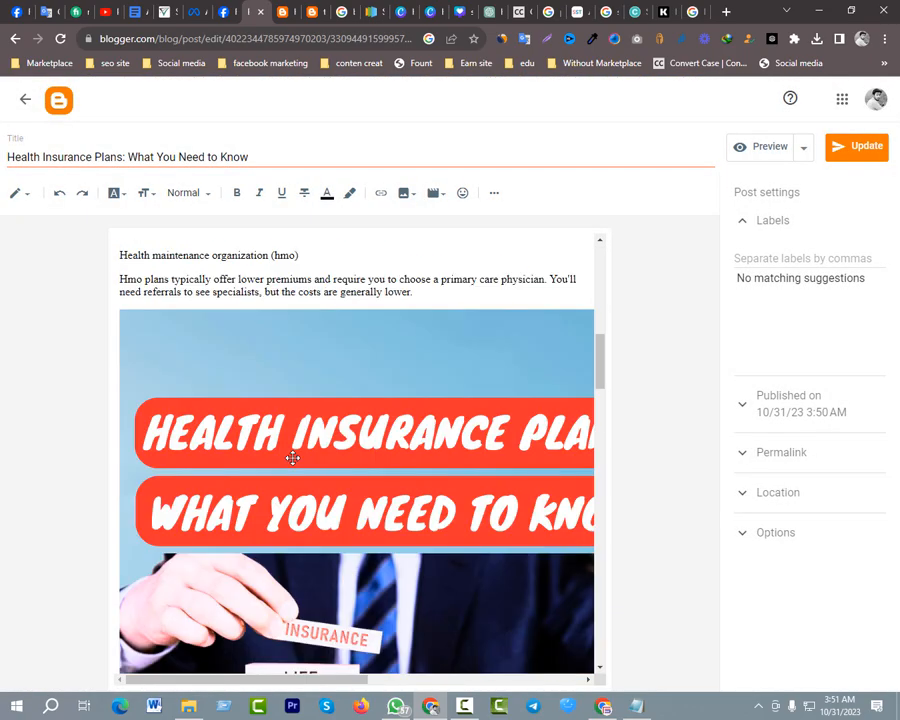
pyautogui.scroll(-1, 305, 430)
pyautogui.scroll(1, 313, 421)
# Set the size of the post's health insurance image to Medium
pyautogui.click(315, 423)
pyautogui.scroll(-6, 360, 403)
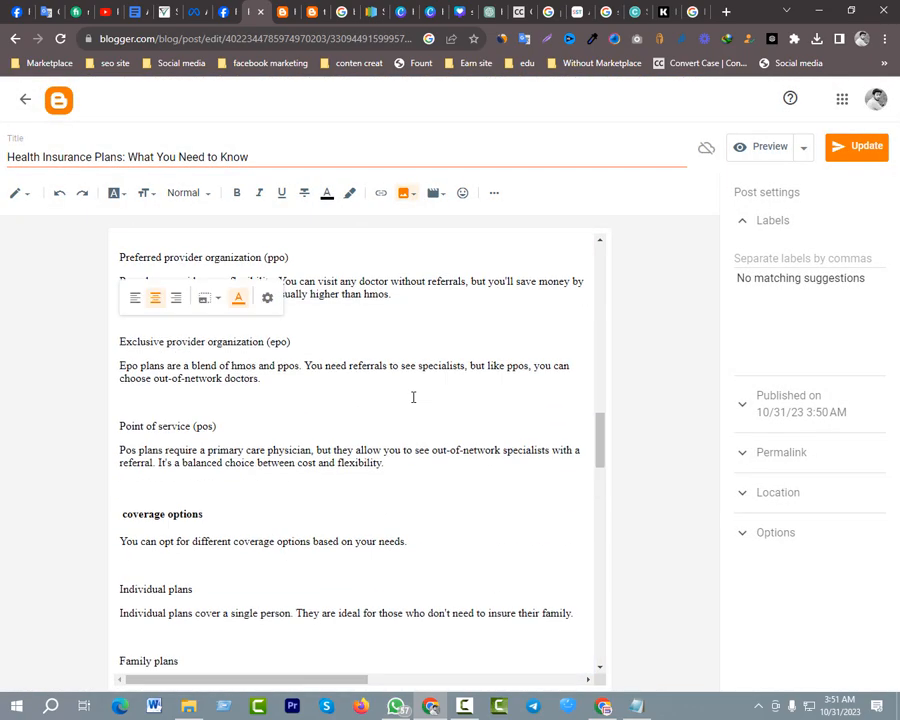
pyautogui.scroll(4, 413, 397)
pyautogui.click(268, 298)
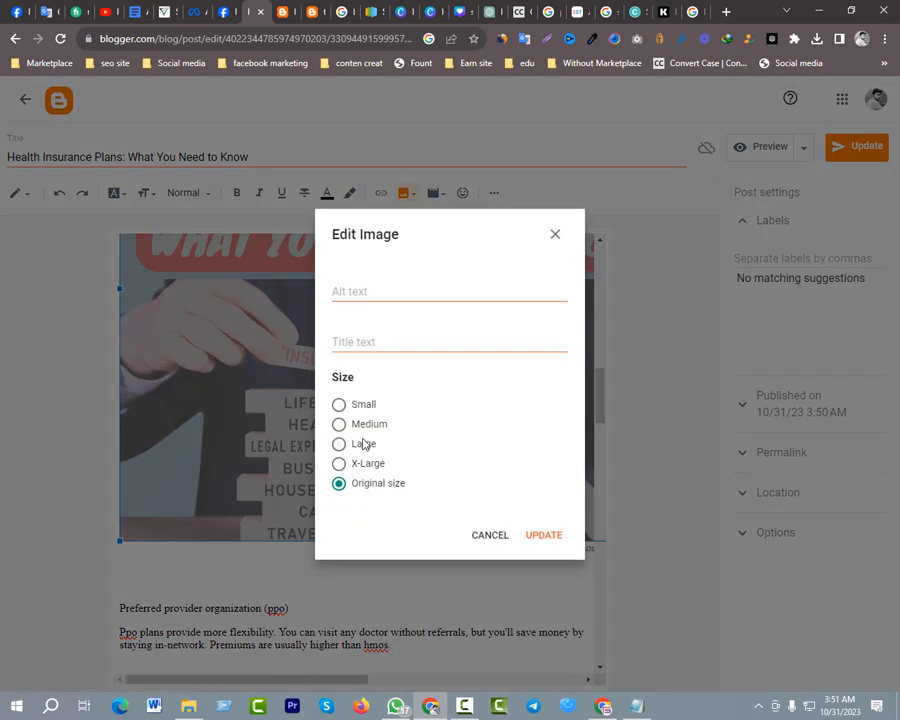
pyautogui.click(368, 428)
pyautogui.click(541, 535)
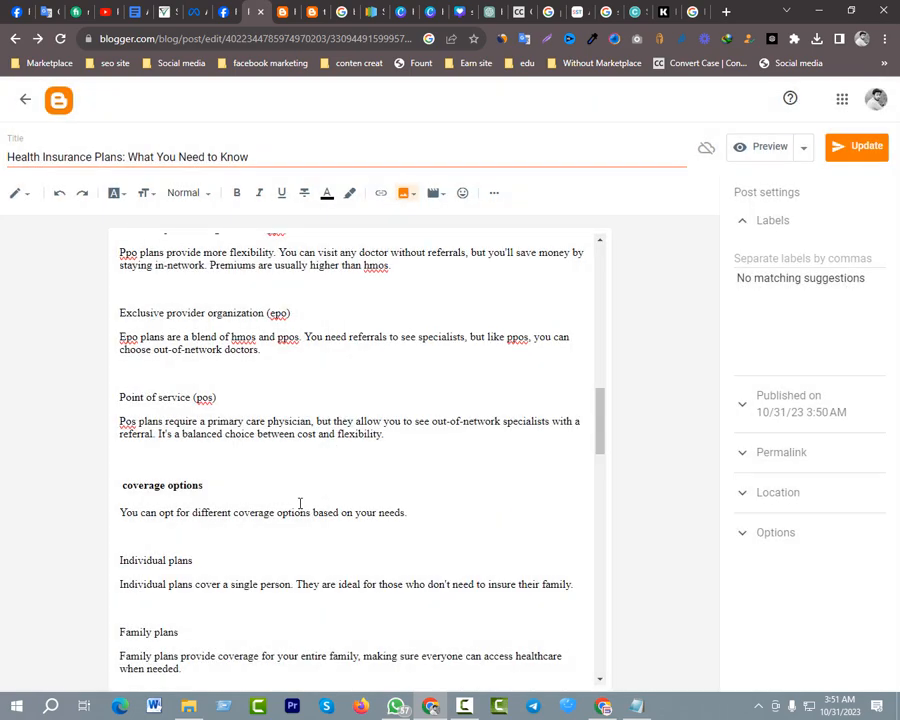
# Reload the blog's home page, return to the Blogger editor, and update the published post
pyautogui.click(316, 14)
pyautogui.click(61, 40)
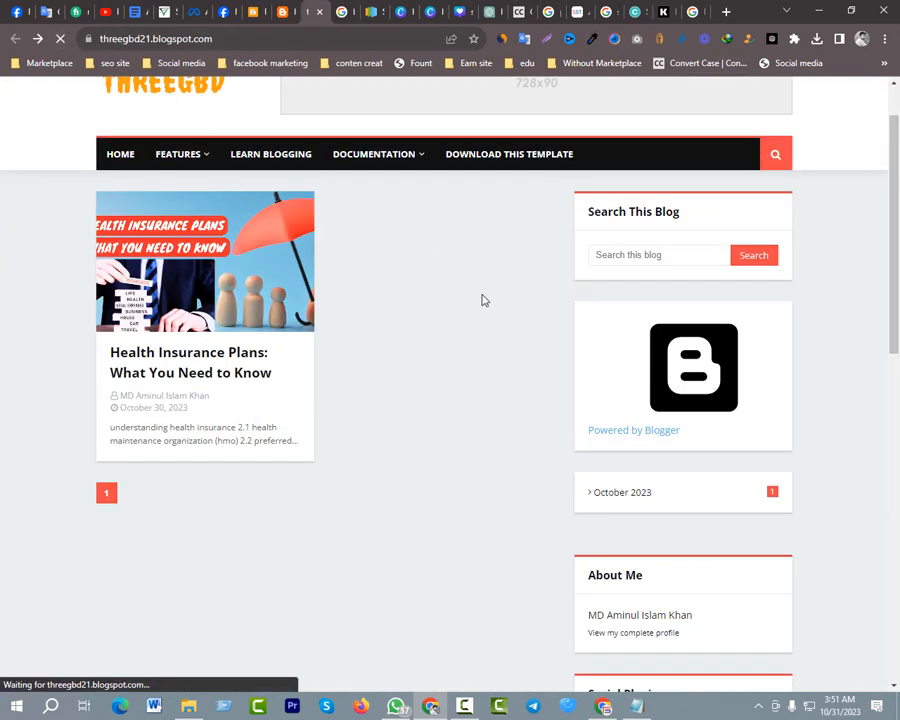
pyautogui.scroll(2, 731, 284)
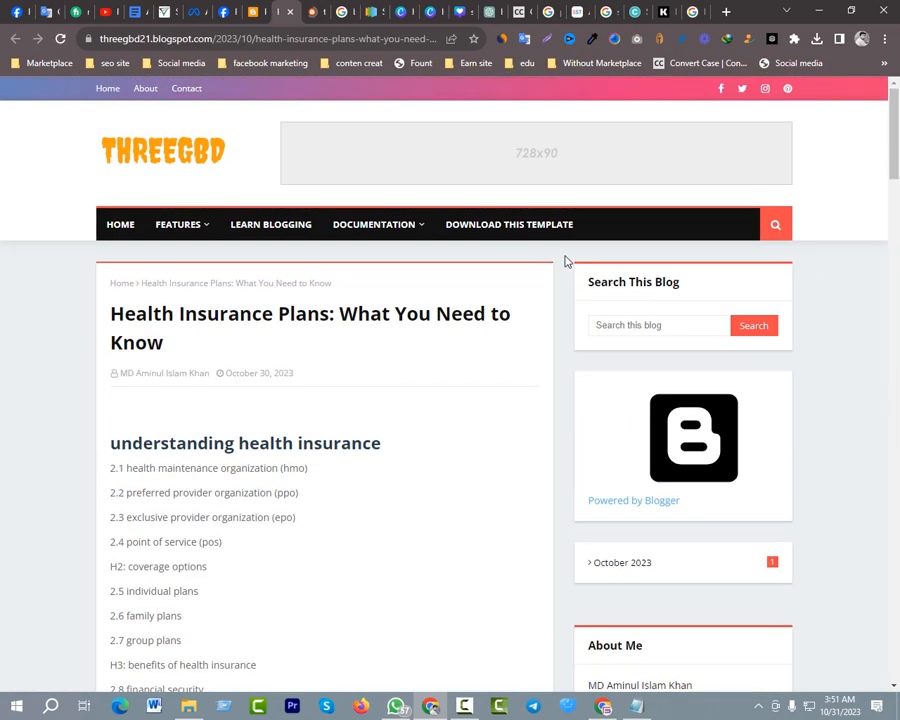
pyautogui.click(252, 14)
pyautogui.click(866, 150)
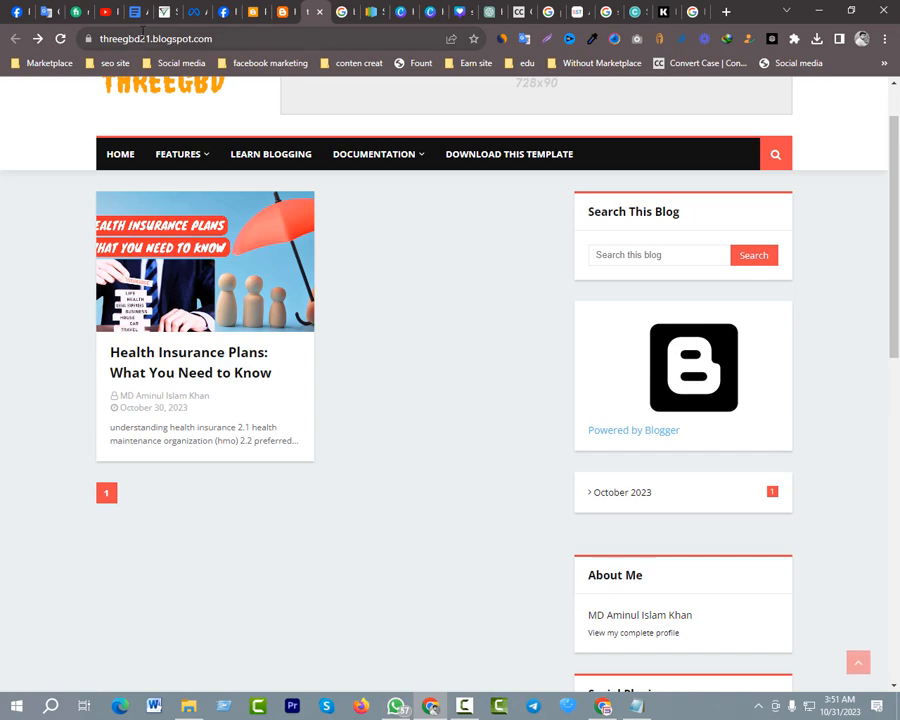
# Reload the blog's home page and compare the post's thumbnail with the Canva design
pyautogui.click(63, 38)
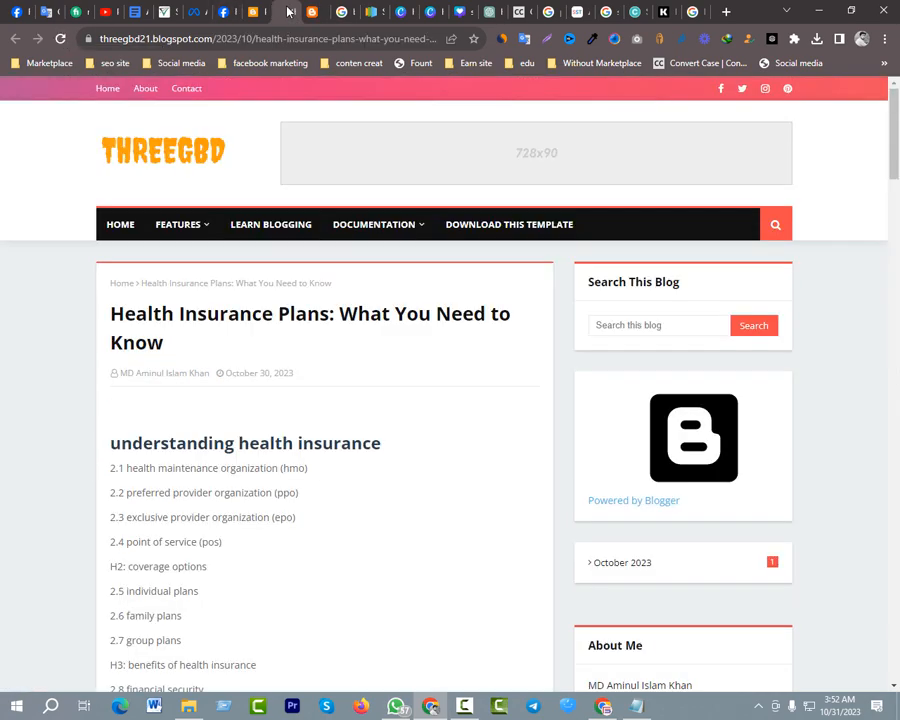
pyautogui.click(316, 13)
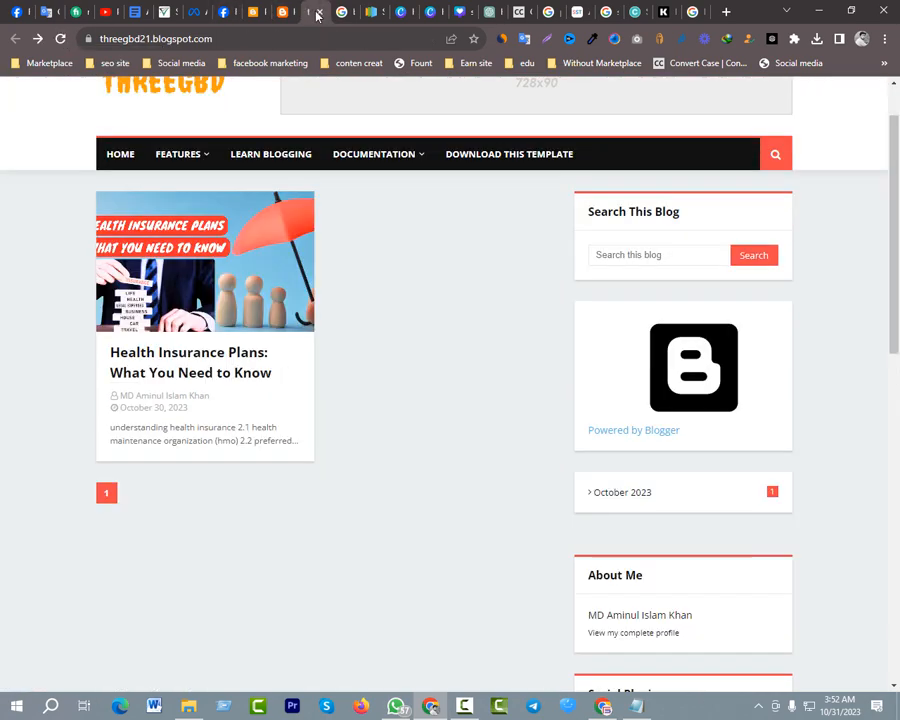
pyautogui.click(64, 40)
pyautogui.click(463, 12)
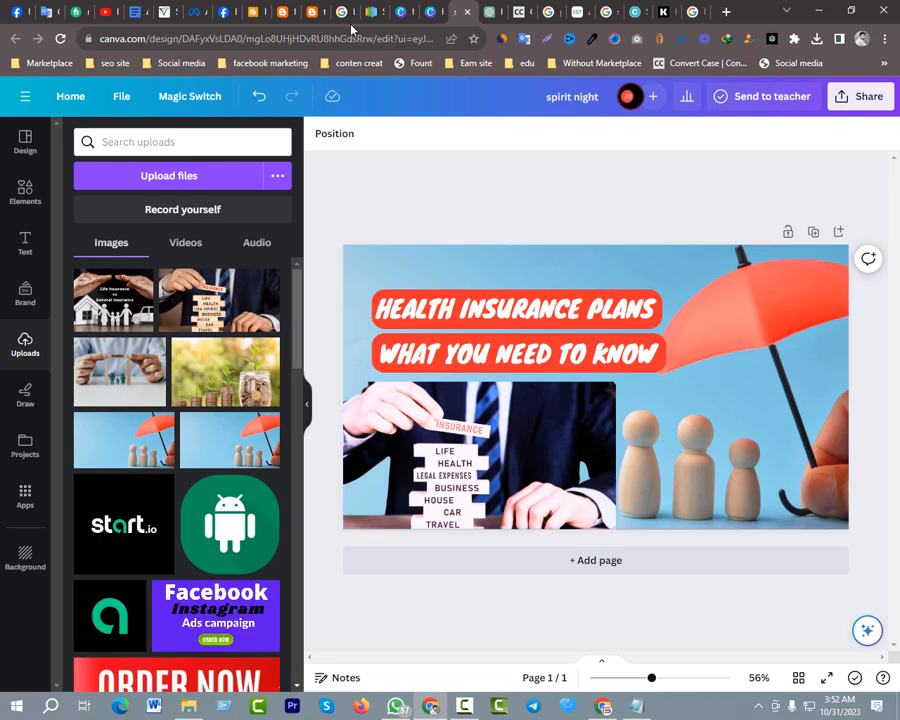
pyautogui.click(318, 12)
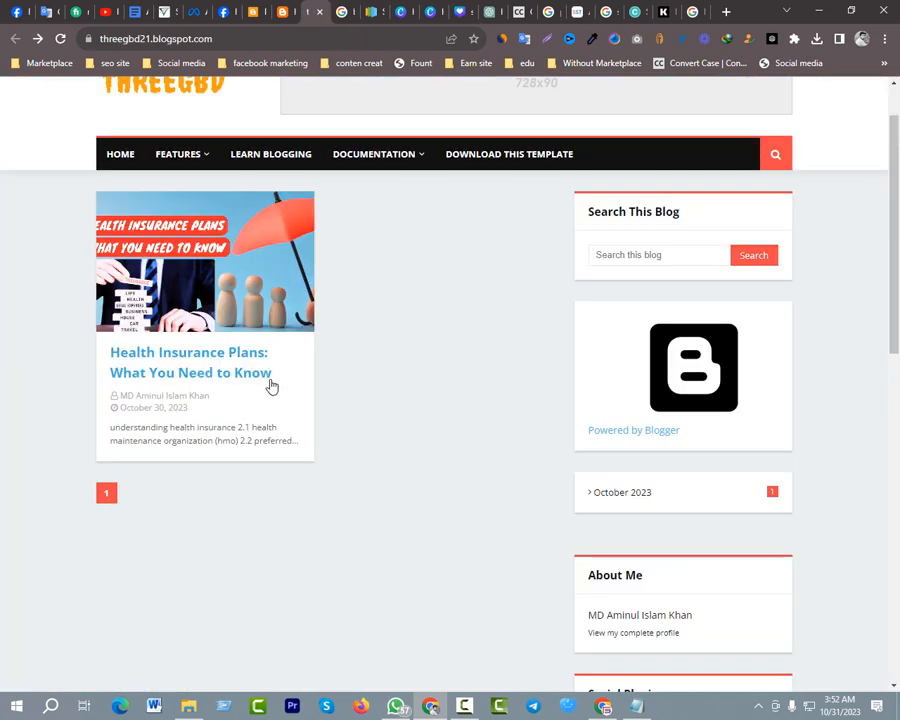
# Open the Health Insurance Plans post from the blog's home page and review the published article's layout
pyautogui.click(226, 371)
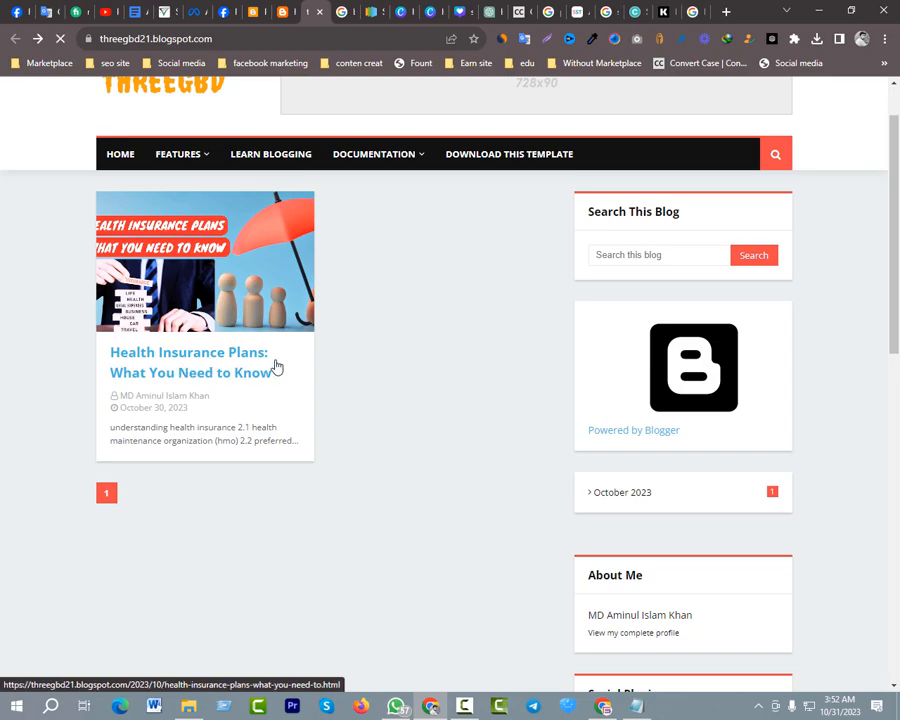
pyautogui.scroll(-10, 320, 340)
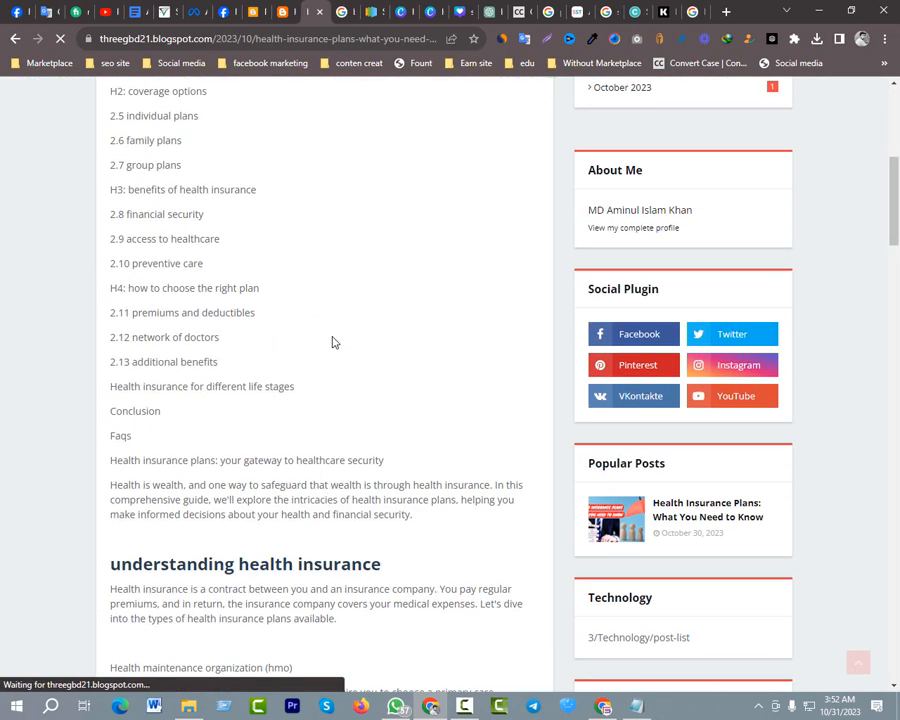
pyautogui.scroll(-15, 335, 343)
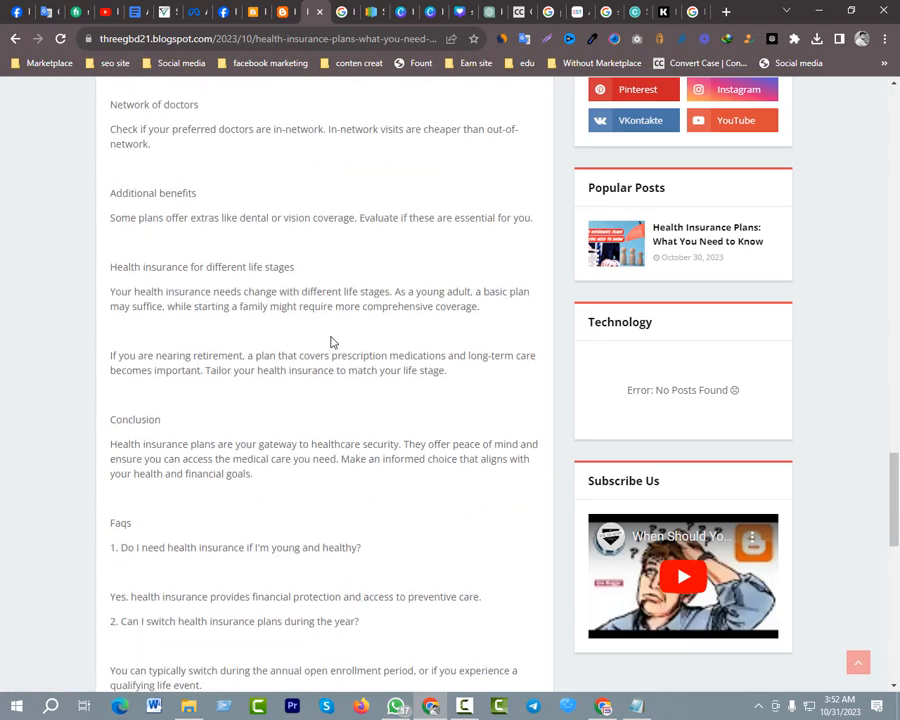
pyautogui.scroll(9, 335, 340)
pyautogui.scroll(12, 335, 340)
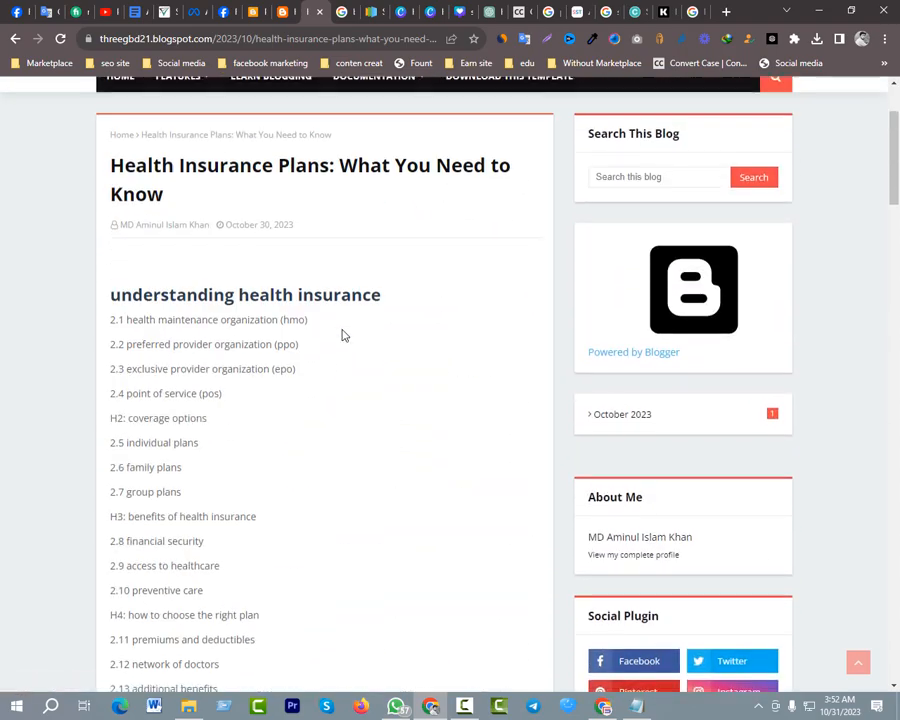
pyautogui.scroll(2, 343, 335)
pyautogui.scroll(-2, 362, 330)
pyautogui.scroll(3, 352, 314)
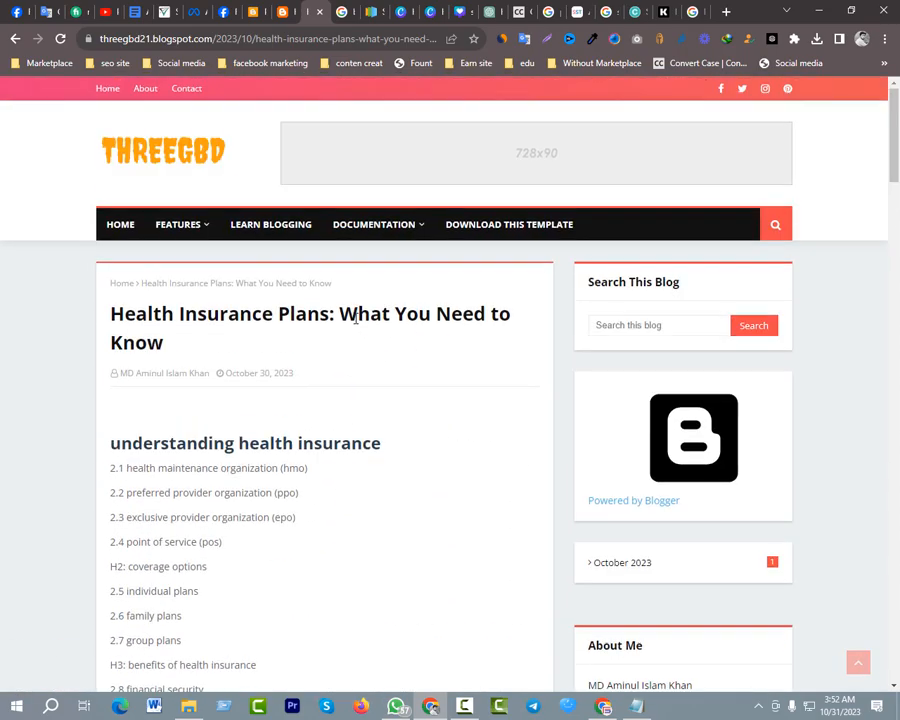
pyautogui.scroll(-2, 237, 469)
# Switch to the other open copy of the published post and check how its health insurance image displays between the paragraphs
pyautogui.click(288, 10)
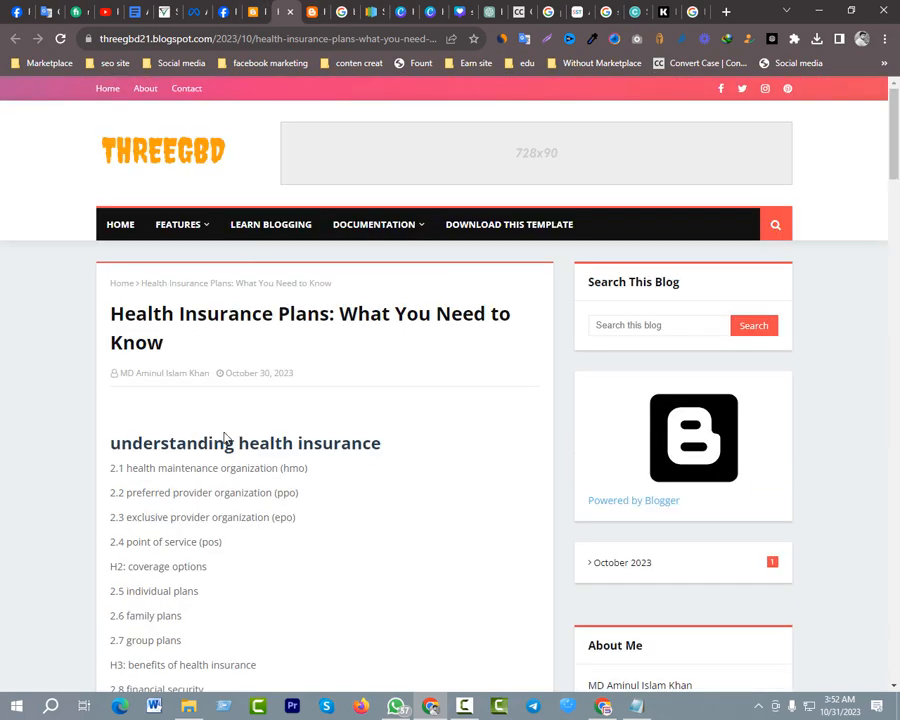
pyautogui.scroll(-4, 225, 449)
pyautogui.scroll(4, 316, 361)
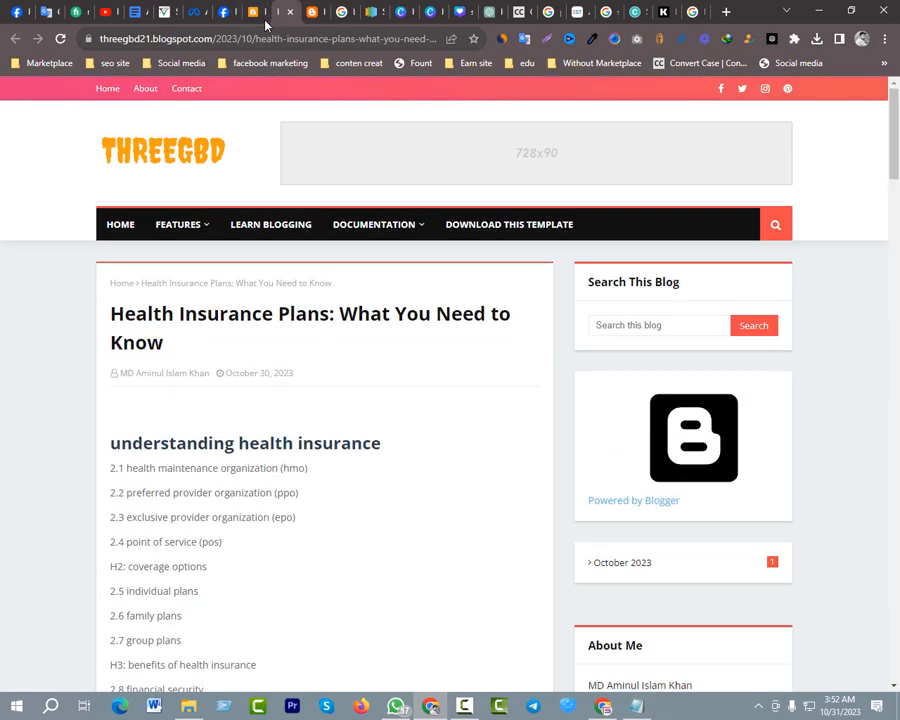
pyautogui.scroll(-7, 270, 530)
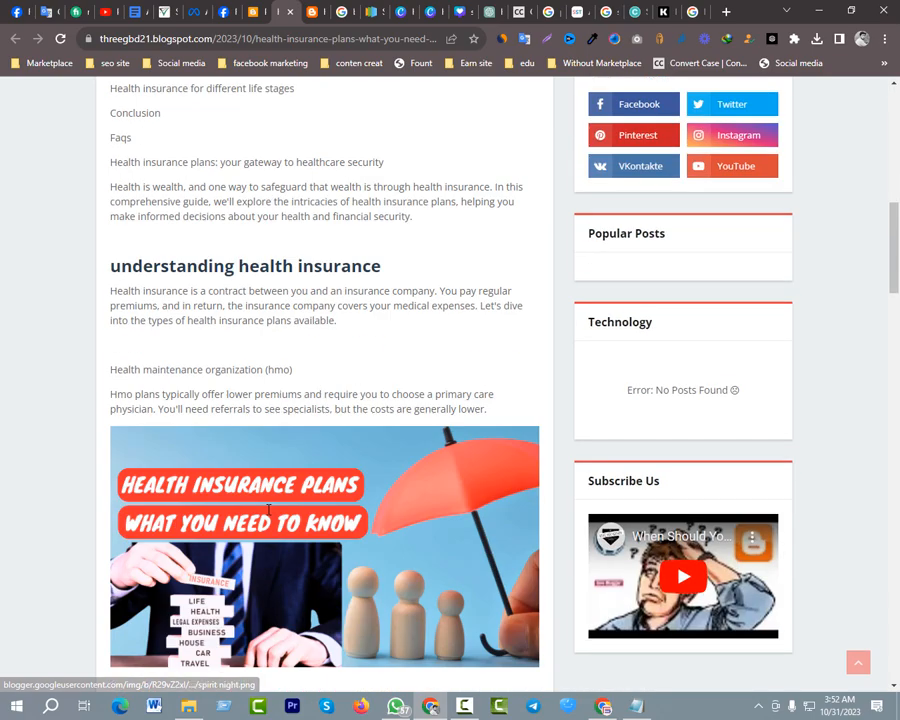
pyautogui.scroll(-2, 378, 550)
pyautogui.scroll(-2, 330, 500)
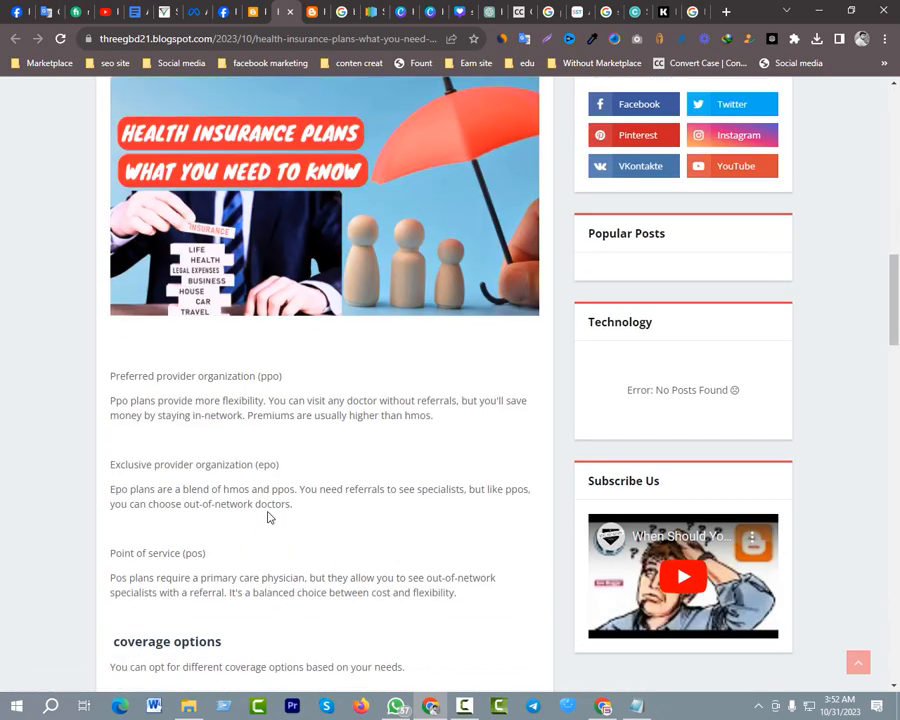
pyautogui.scroll(3, 338, 410)
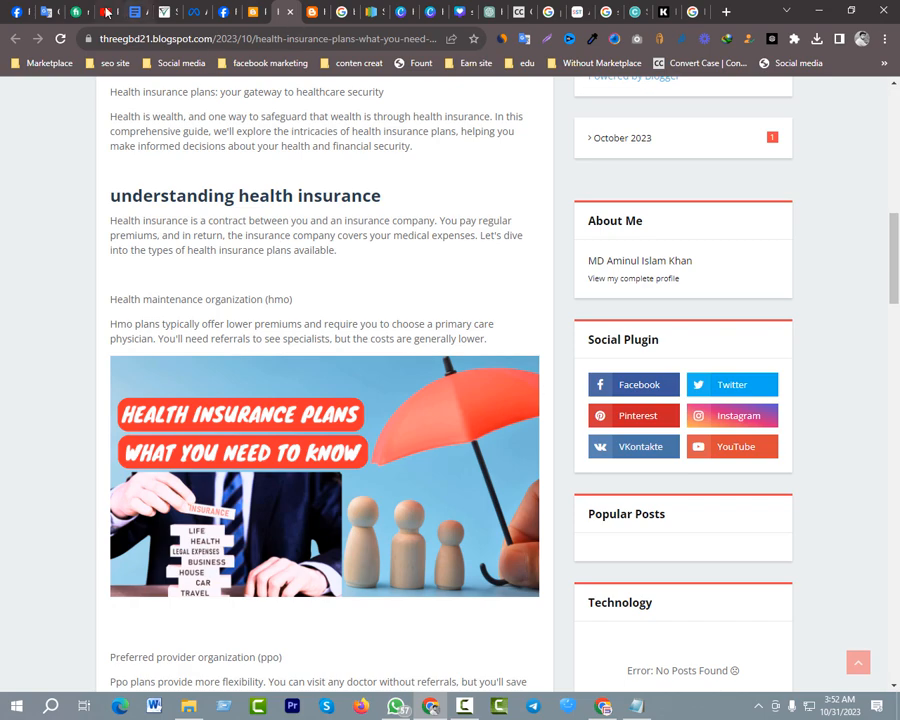
# Switch to Google Translate, replace the source text with ডাউনলোড বাটন, and copy the English translation "Download button"
pyautogui.click(44, 11)
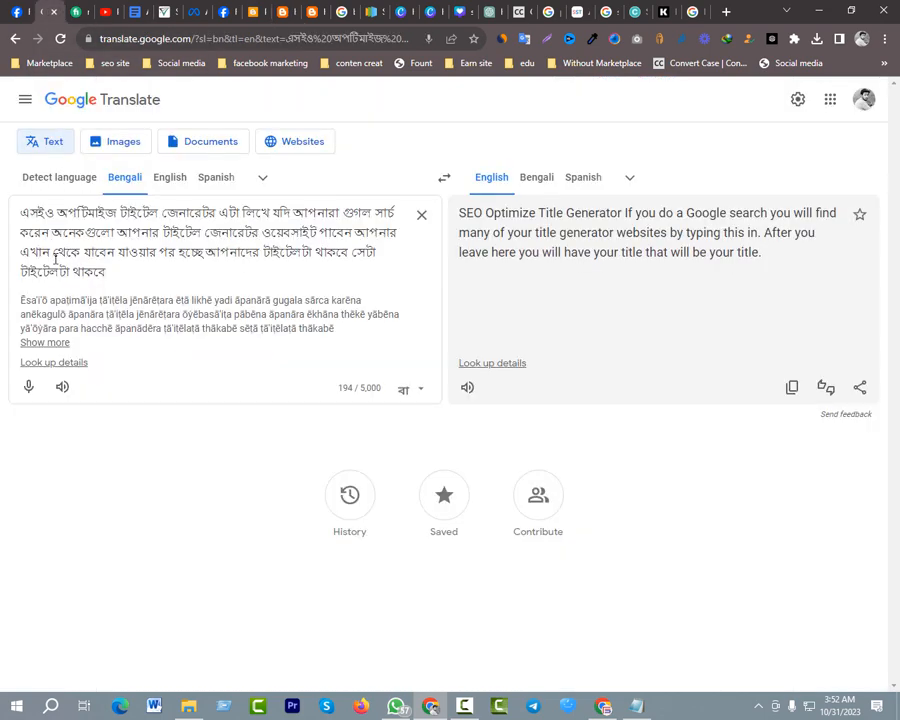
pyautogui.click(421, 214)
pyautogui.click(28, 295)
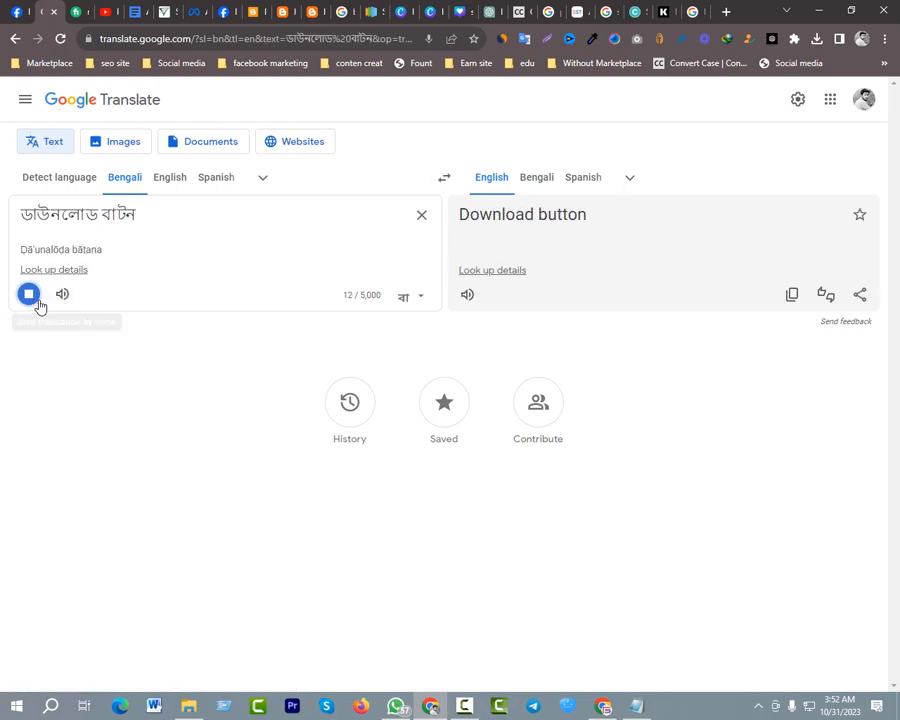
pyautogui.click(791, 294)
# Search Google for "Download button" and open the black and red Adobe Stock button result in a new tab
pyautogui.click(704, 8)
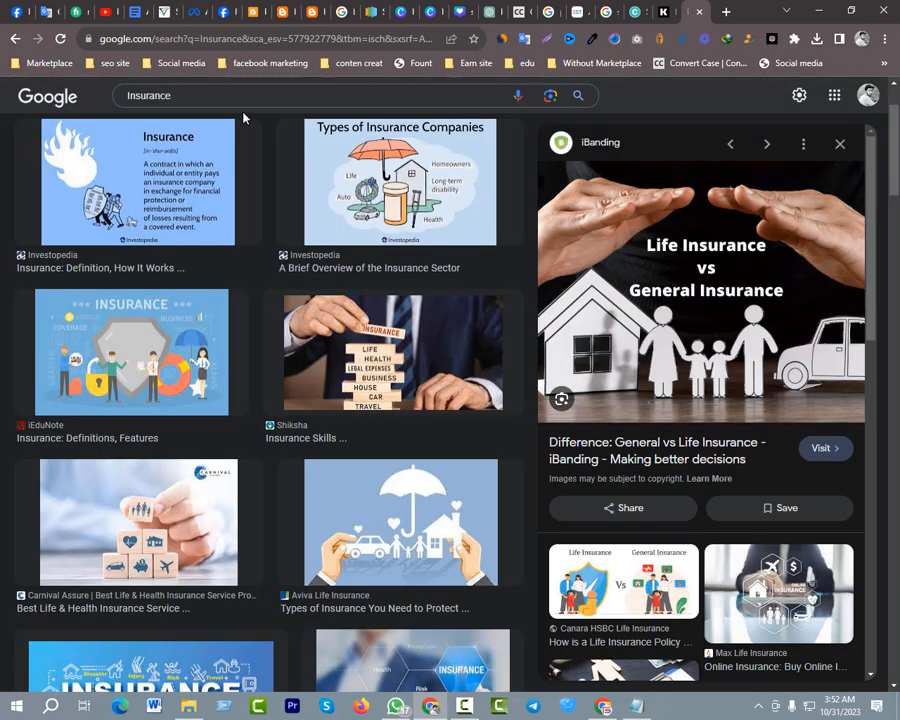
pyautogui.click(250, 42)
pyautogui.write('Download button')
pyautogui.press('Return')
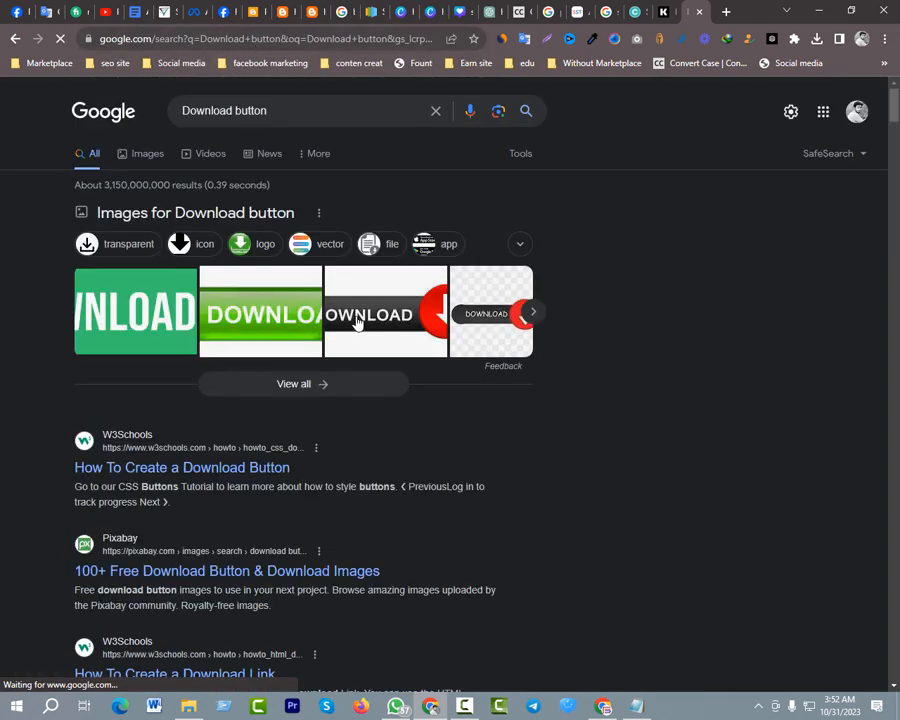
pyautogui.click(357, 322)
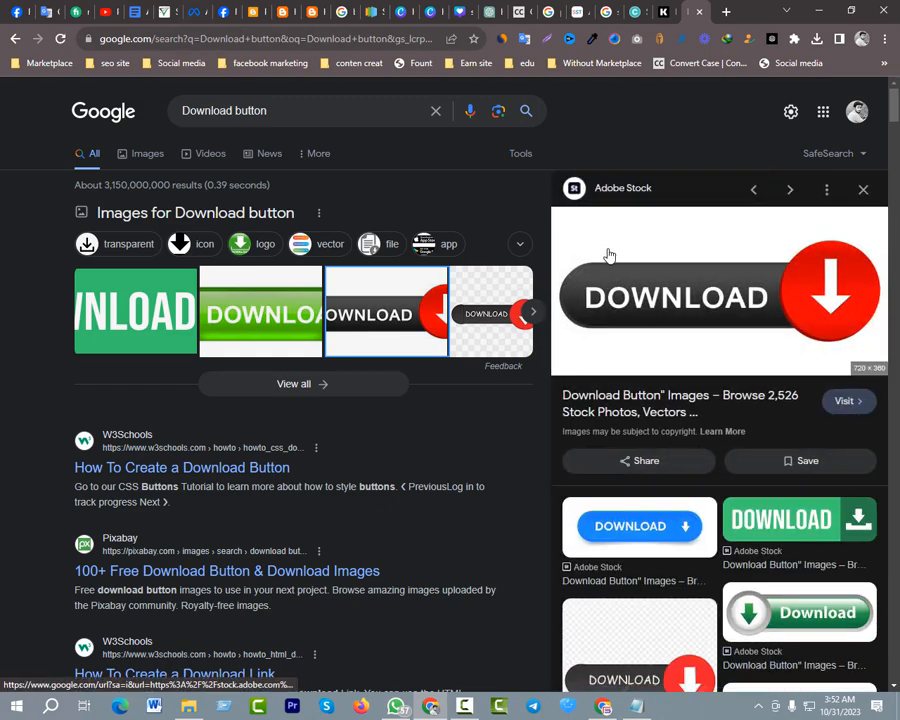
pyautogui.rightClick(607, 252)
pyautogui.click(577, 254)
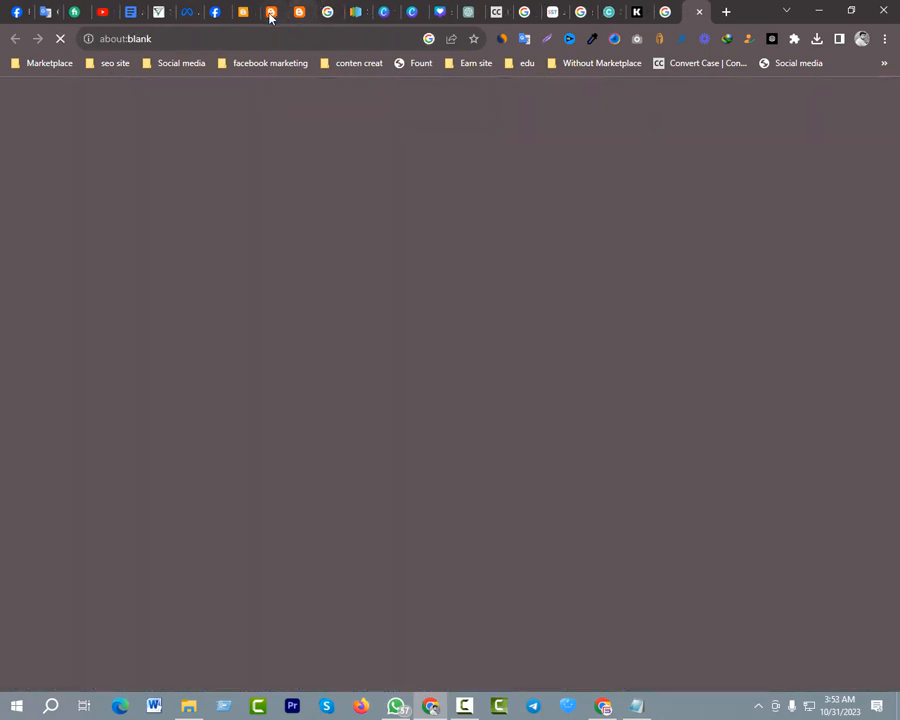
# Return to the Blogger post editor and place the cursor on the empty line above the first "understanding health insurance" heading
pyautogui.click(270, 13)
pyautogui.click(243, 12)
pyautogui.scroll(-10, 226, 372)
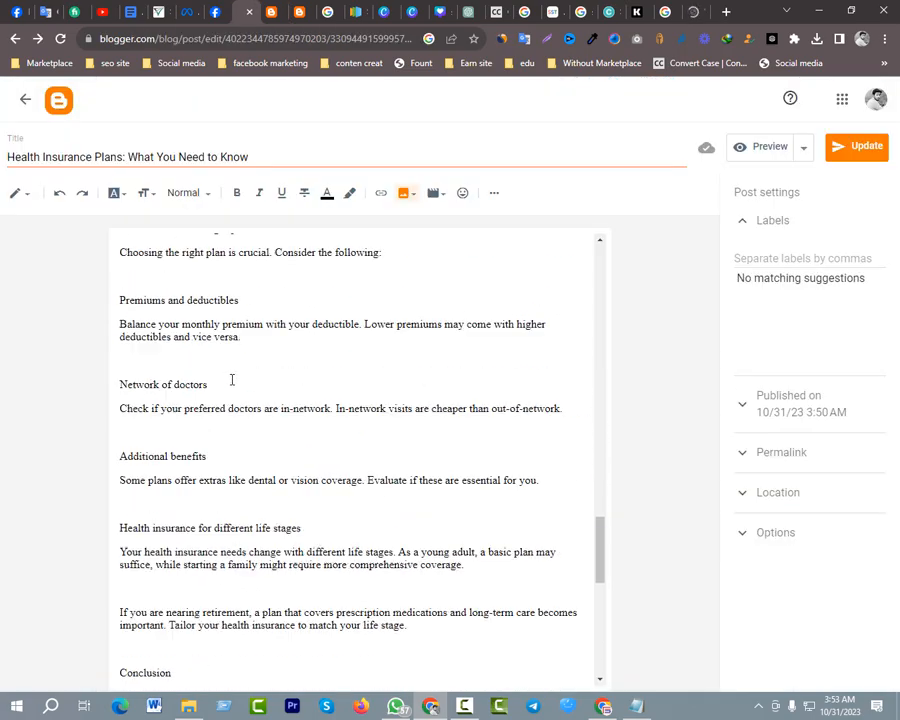
pyautogui.scroll(-5, 232, 380)
pyautogui.scroll(15, 237, 377)
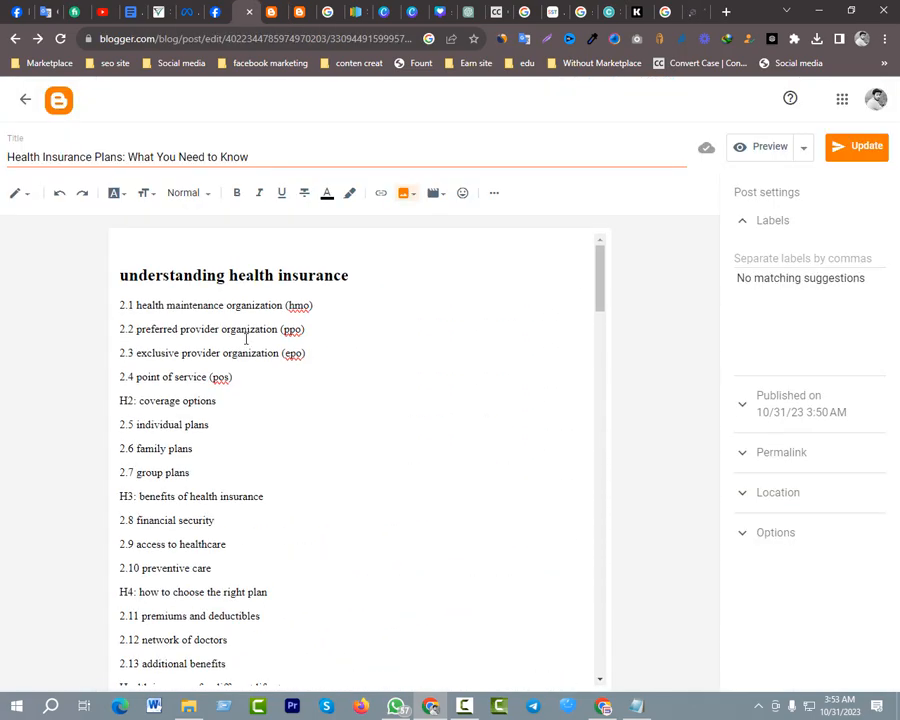
pyautogui.click(207, 260)
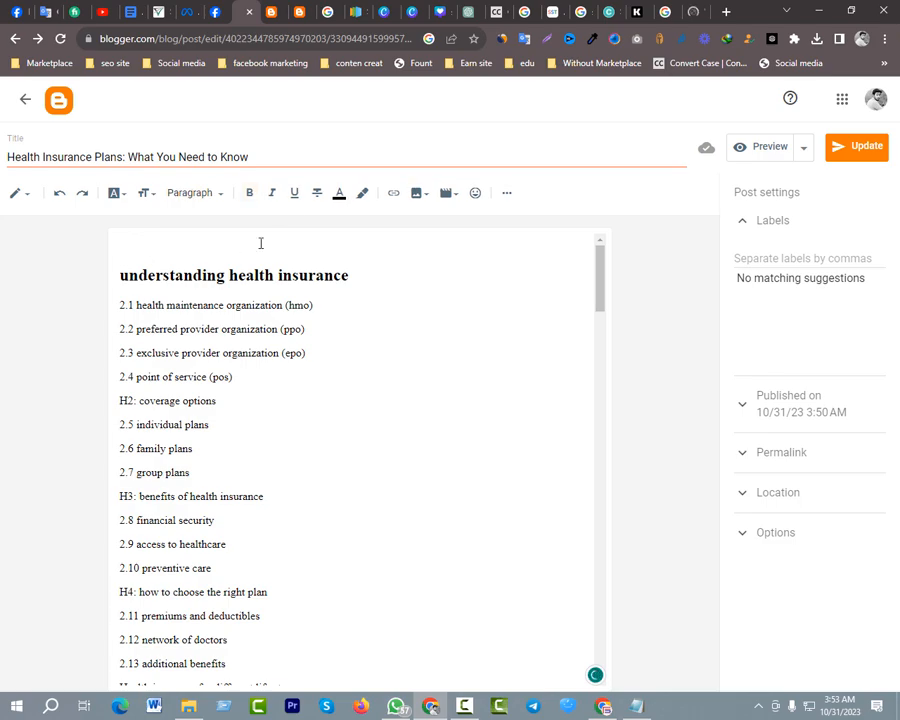
# Upload the Download button image 360_F_83518047 from the Desktop folder and insert it at the start of the post
pyautogui.click(419, 199)
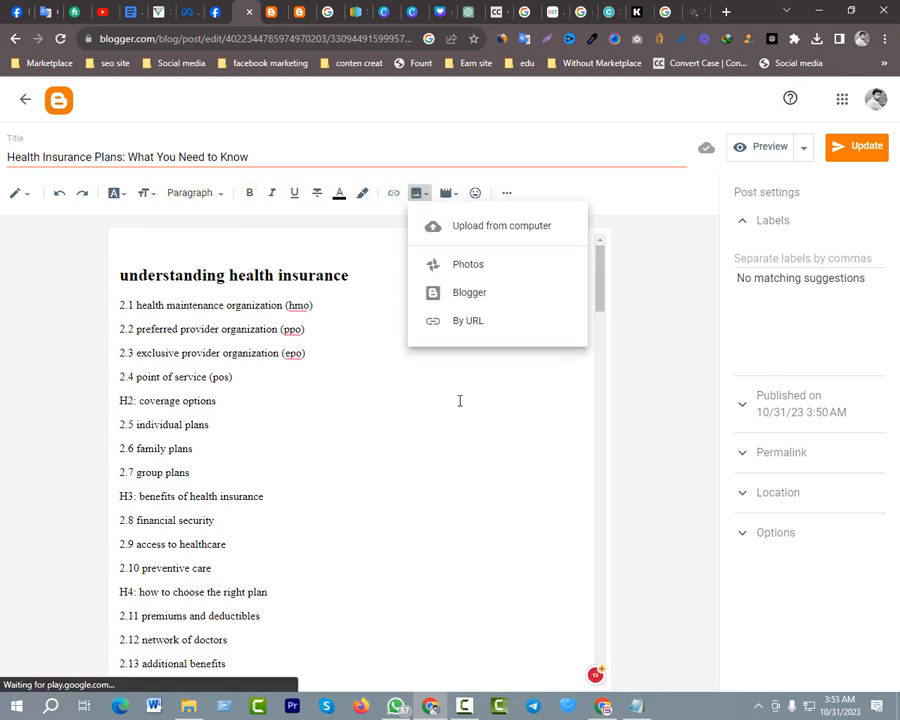
pyautogui.click(498, 243)
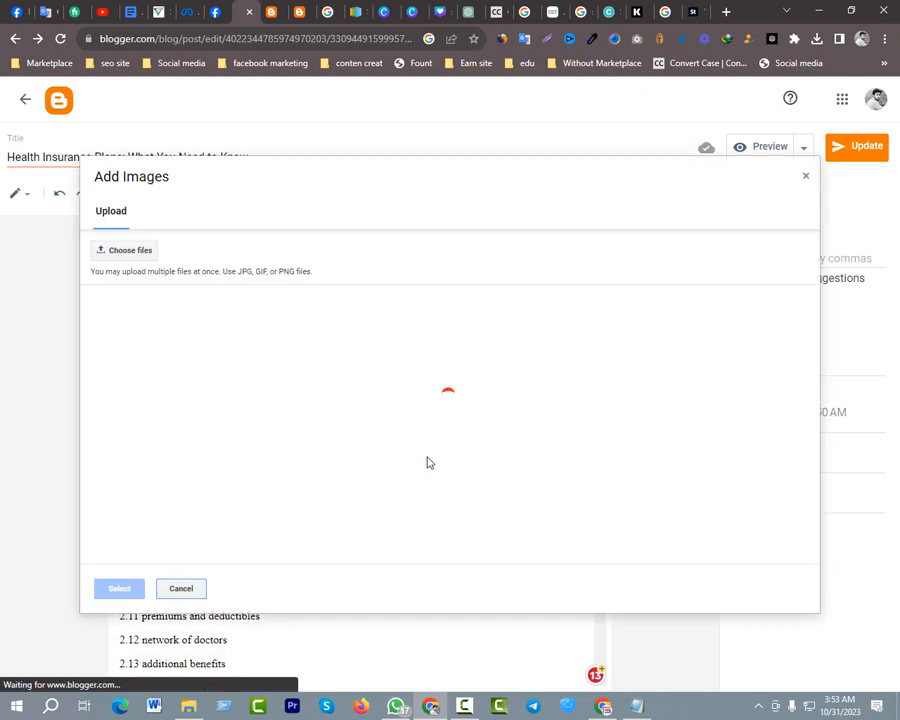
pyautogui.click(150, 260)
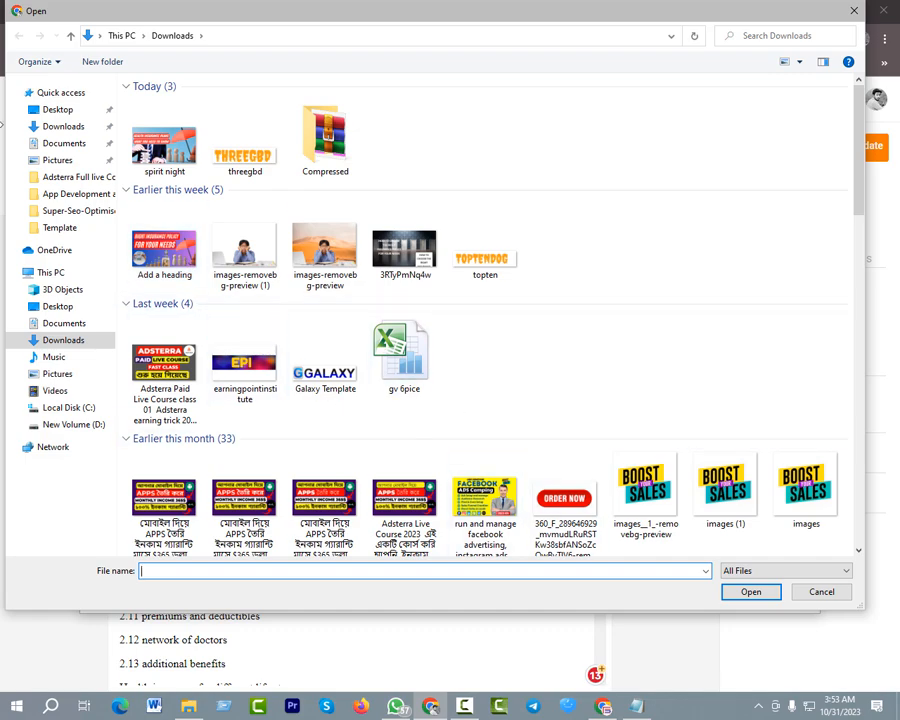
pyautogui.click(62, 110)
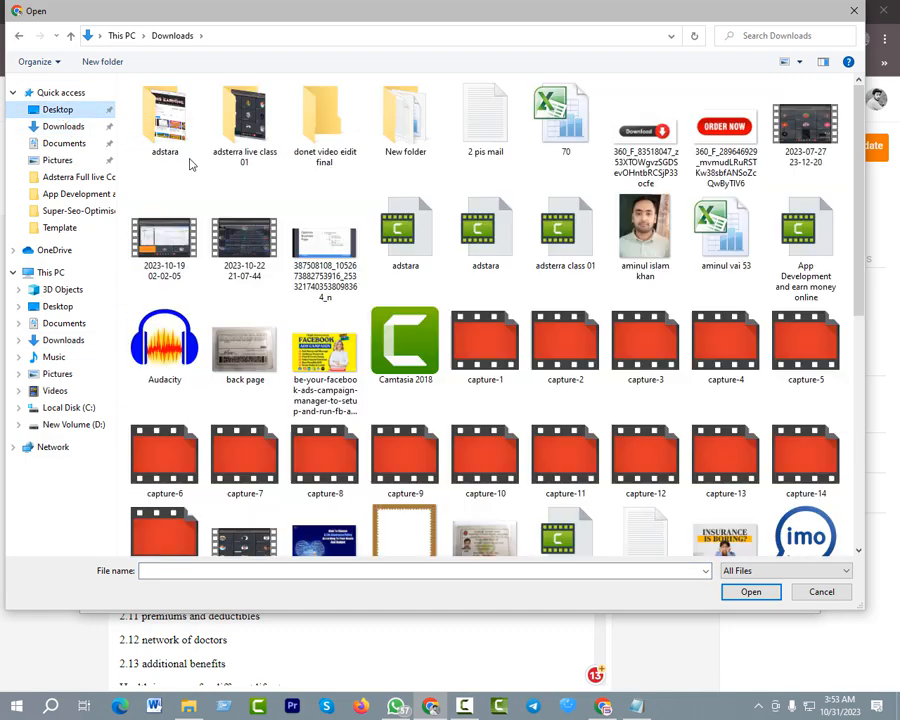
pyautogui.click(645, 140)
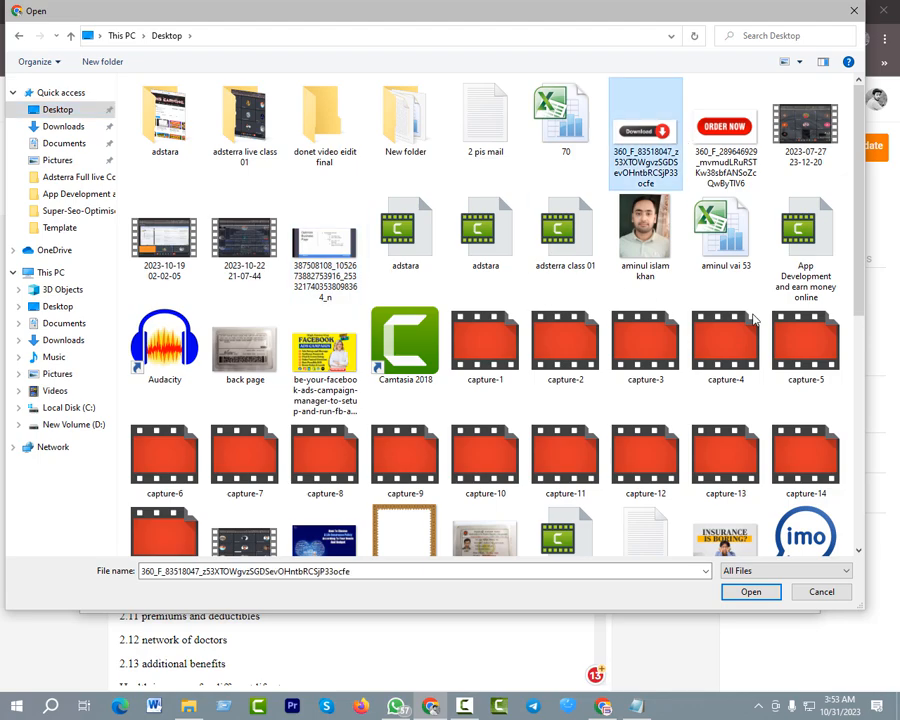
pyautogui.click(751, 592)
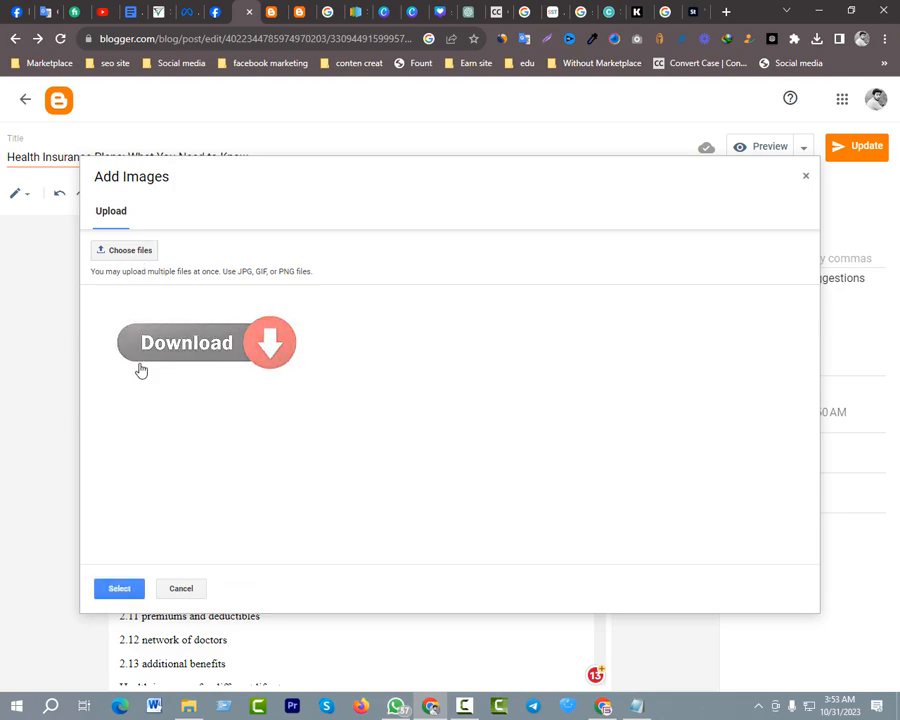
pyautogui.click(127, 589)
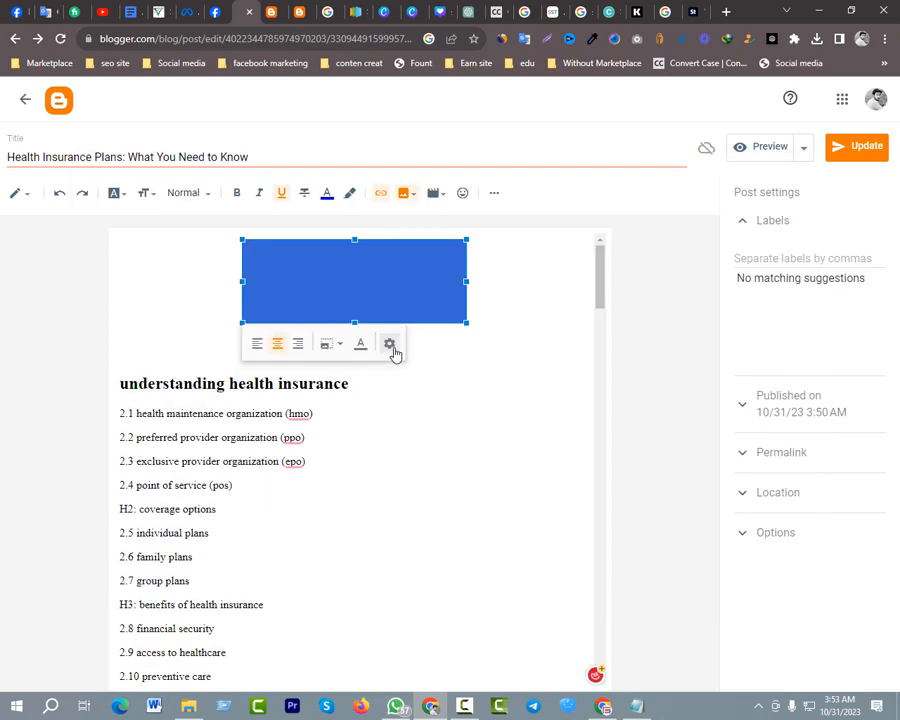
pyautogui.click(509, 452)
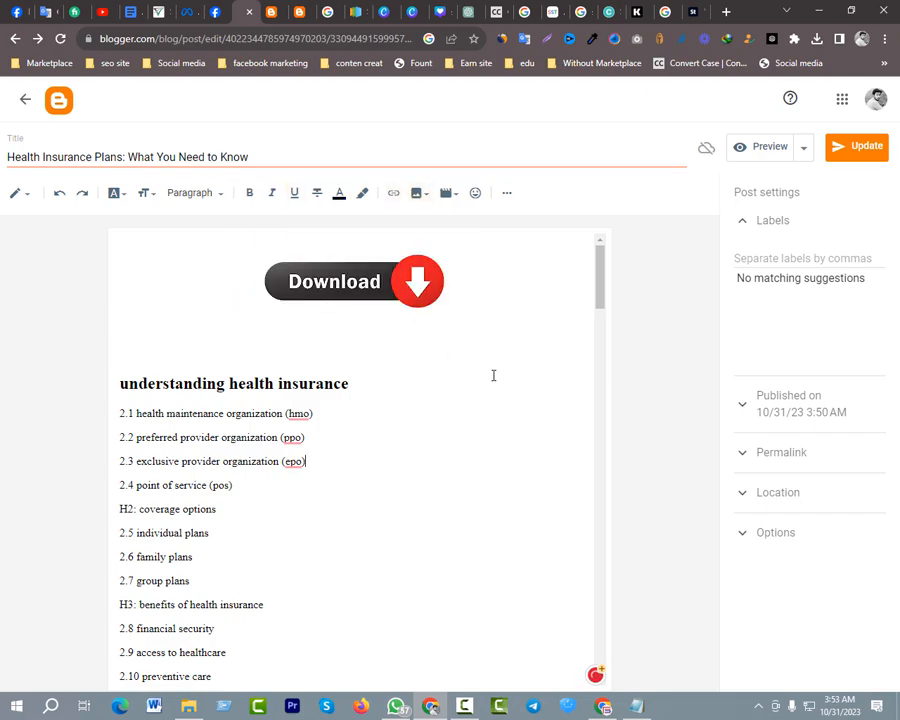
# Open the Download button image's link settings and clear the existing image address
pyautogui.click(337, 285)
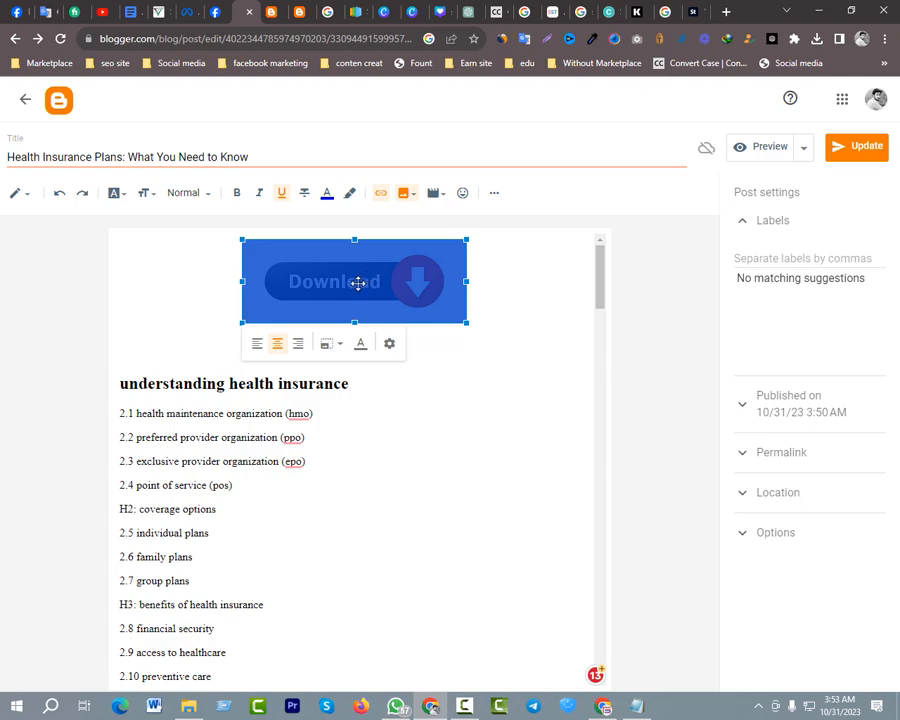
pyautogui.click(381, 194)
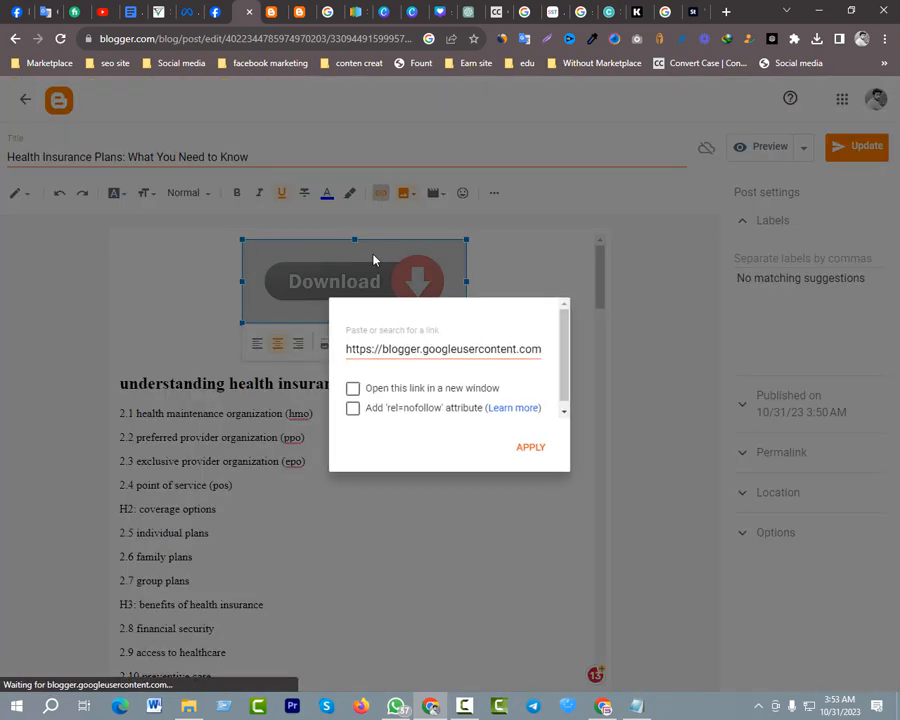
pyautogui.doubleClick(405, 349)
pyautogui.click(422, 349)
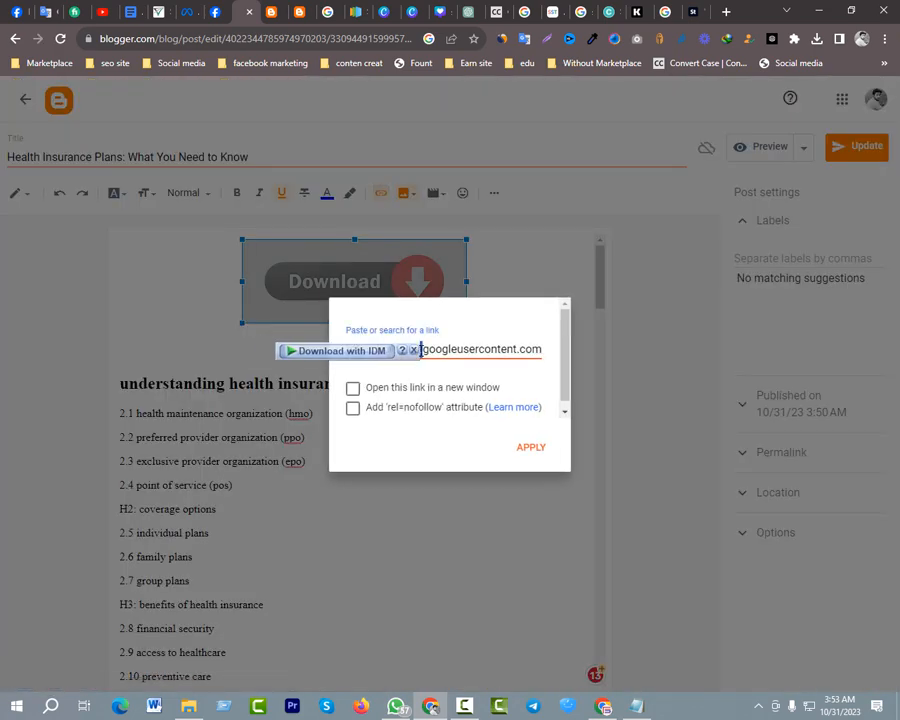
pyautogui.doubleClick(452, 349)
pyautogui.click(454, 345)
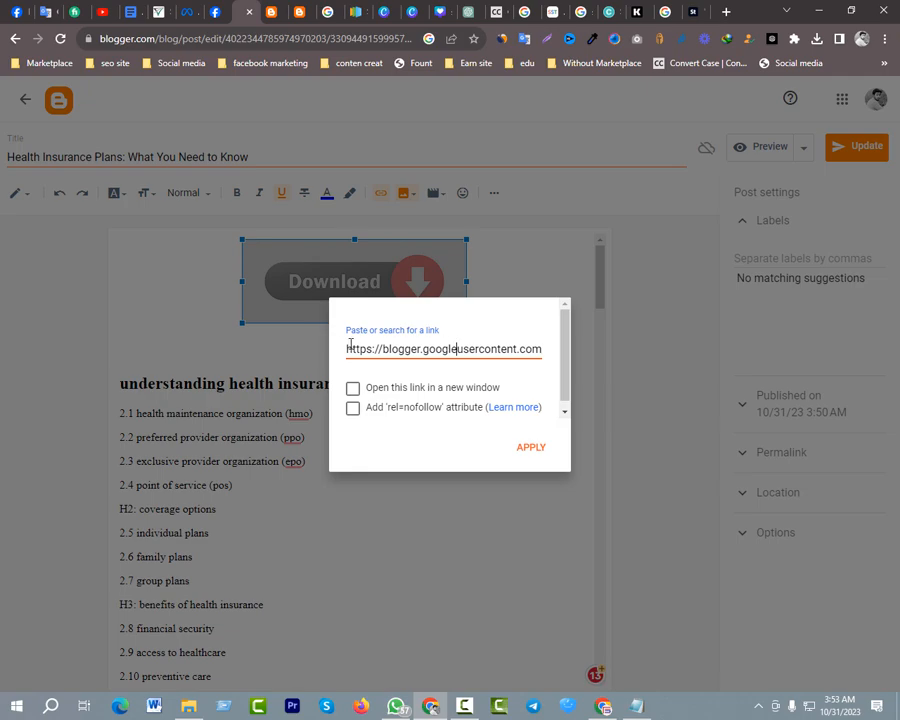
pyautogui.moveTo(376, 346); pyautogui.dragTo(602, 347)
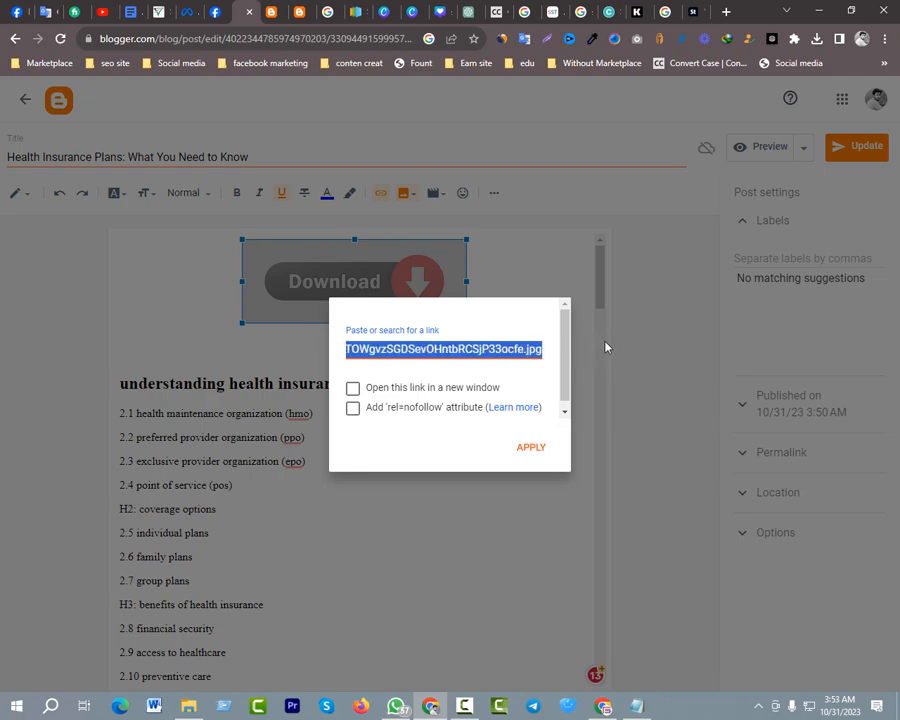
pyautogui.hotkey('ctrl', 'x')
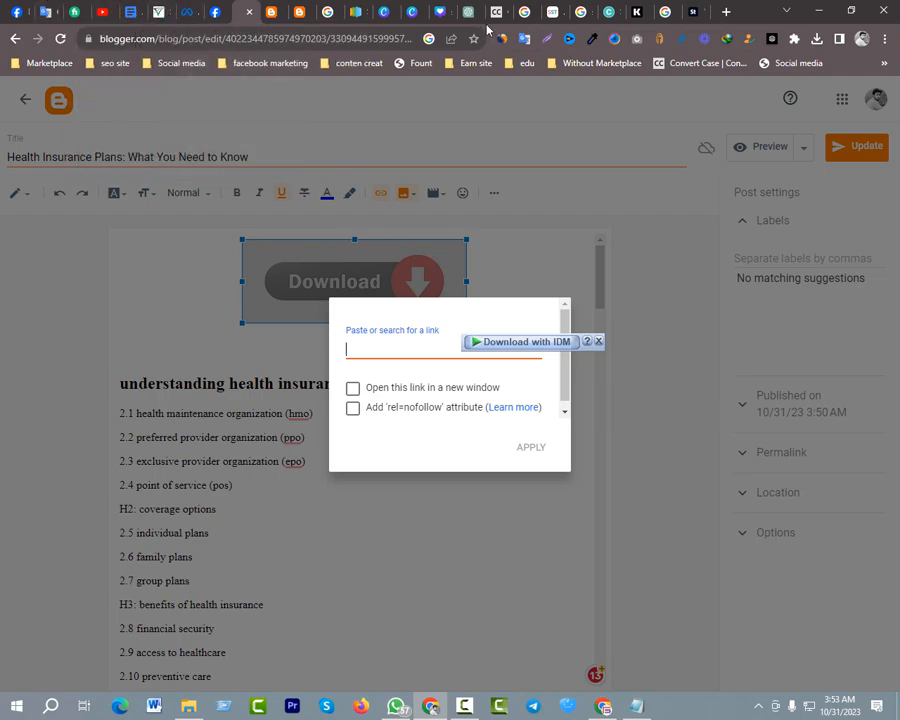
# Link the Download button image to the "seo optimized title generator" Google results page address, set to open in a new window
pyautogui.click(584, 12)
pyautogui.click(138, 38)
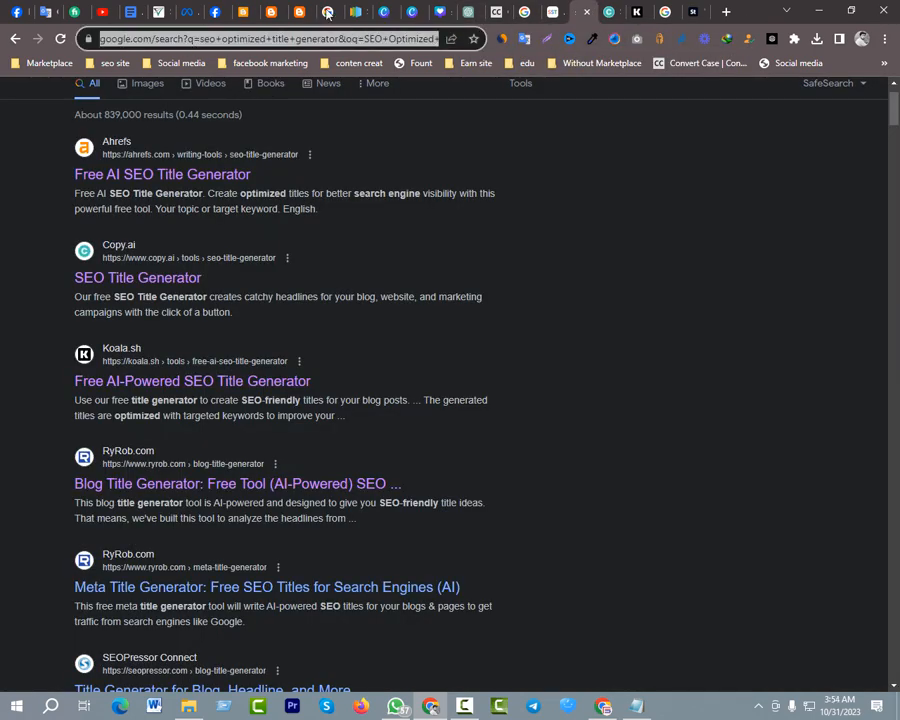
pyautogui.click(246, 13)
pyautogui.hotkey('ctrl', 'v')
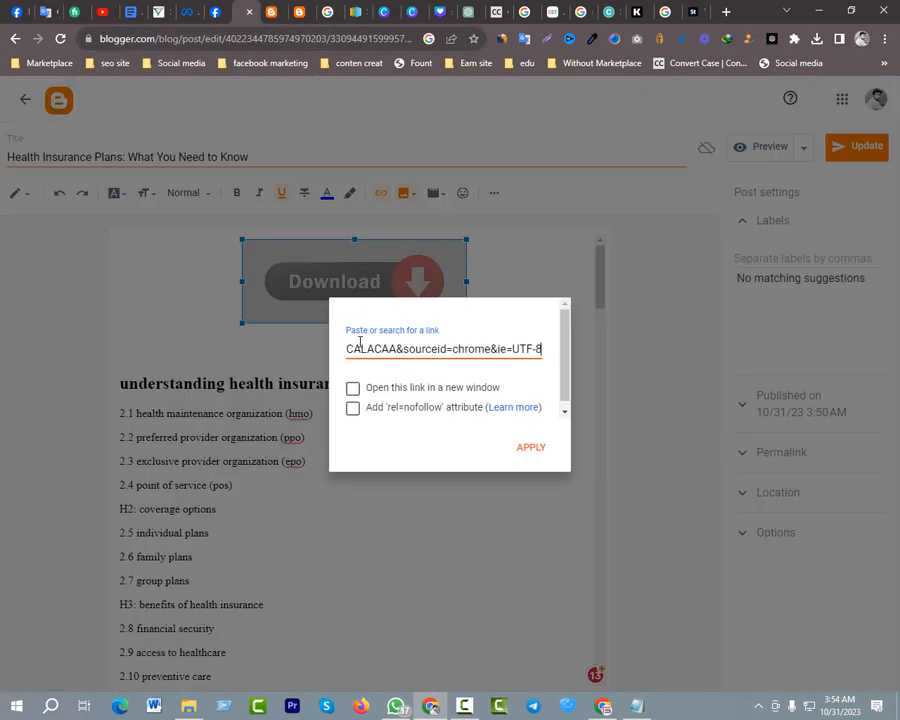
pyautogui.click(363, 390)
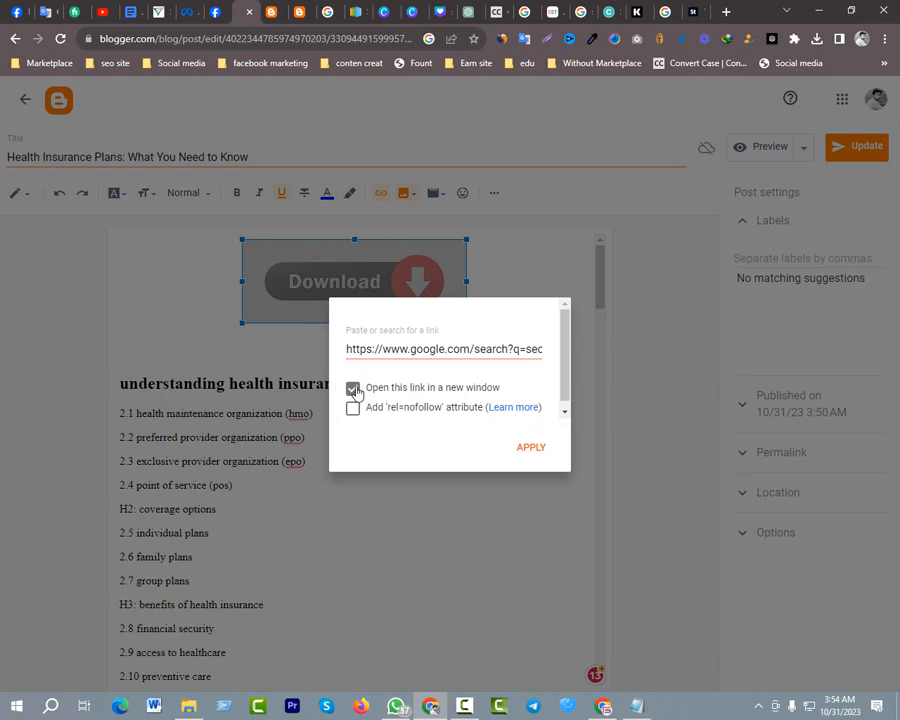
pyautogui.click(529, 449)
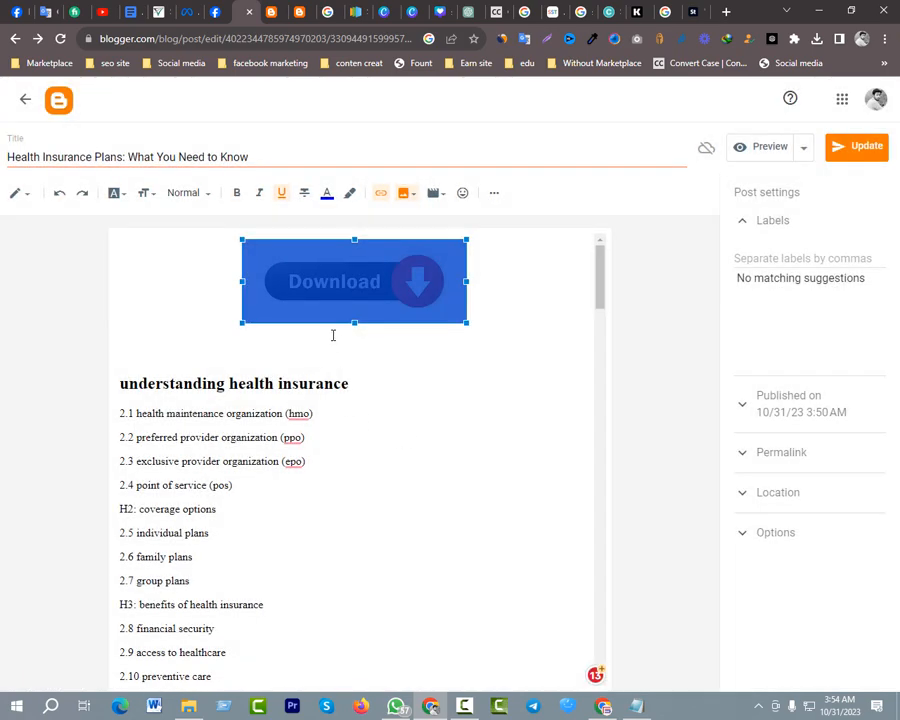
pyautogui.click(139, 296)
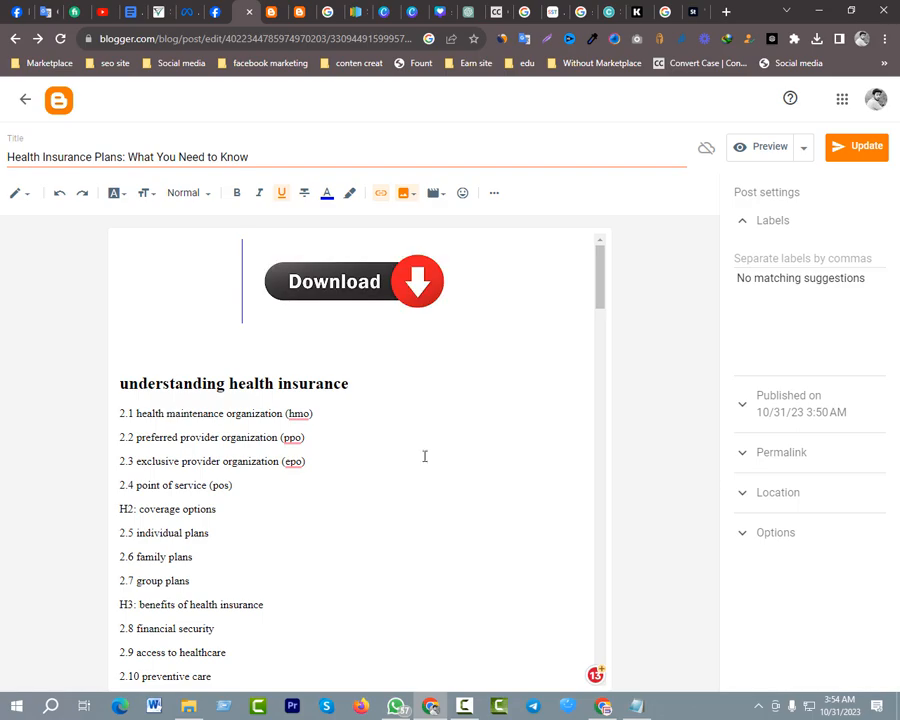
pyautogui.click(488, 500)
# Link the "Family plans" subheading under coverage options to the same copied Google search address, opening in a new window
pyautogui.scroll(-1, 345, 343)
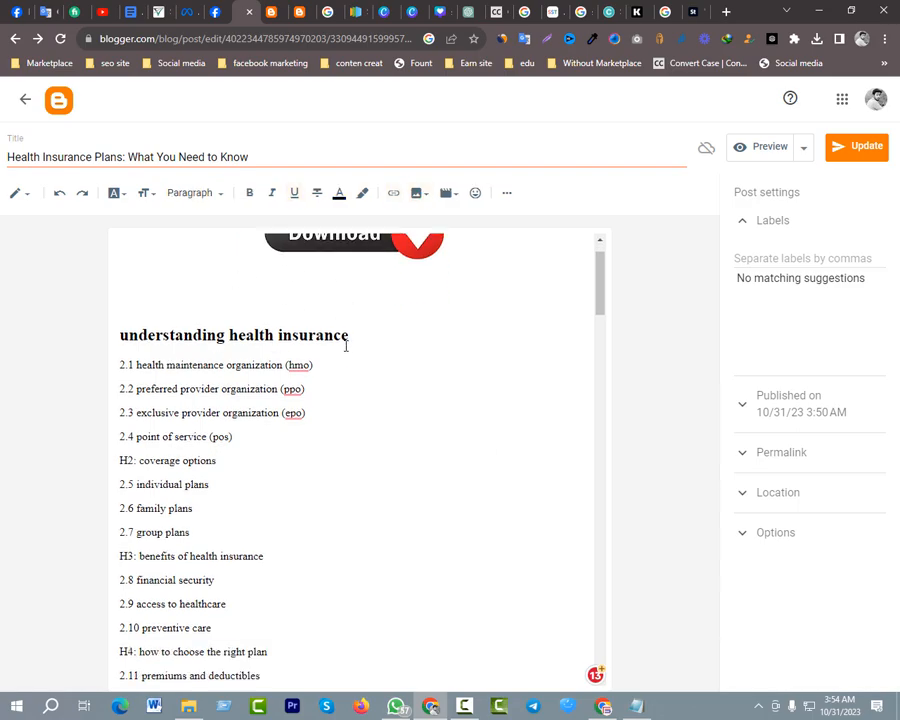
pyautogui.scroll(1, 345, 335)
pyautogui.scroll(-10, 332, 298)
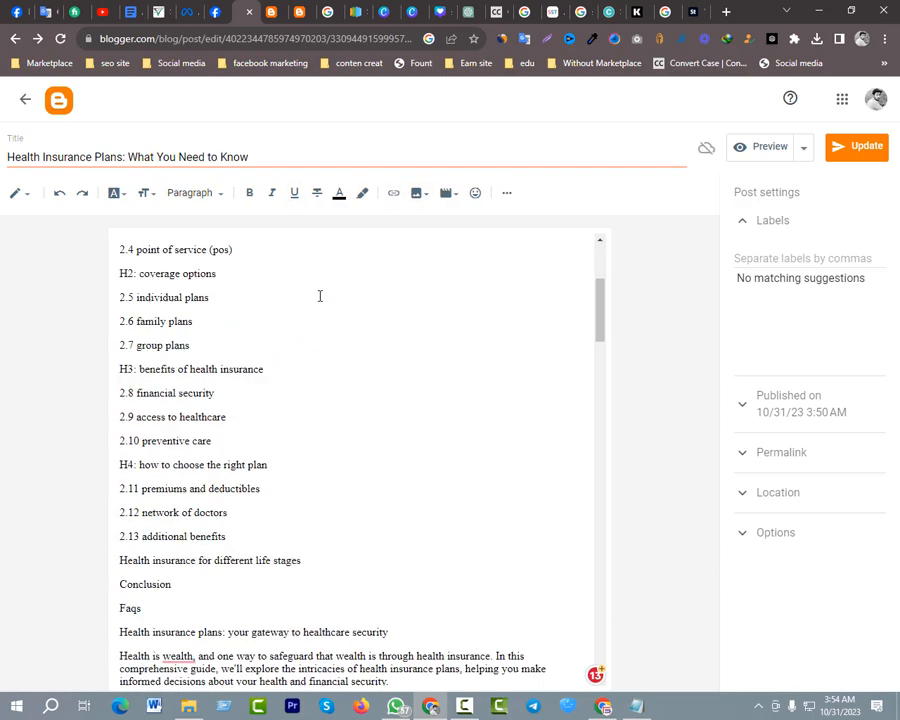
pyautogui.scroll(3, 300, 320)
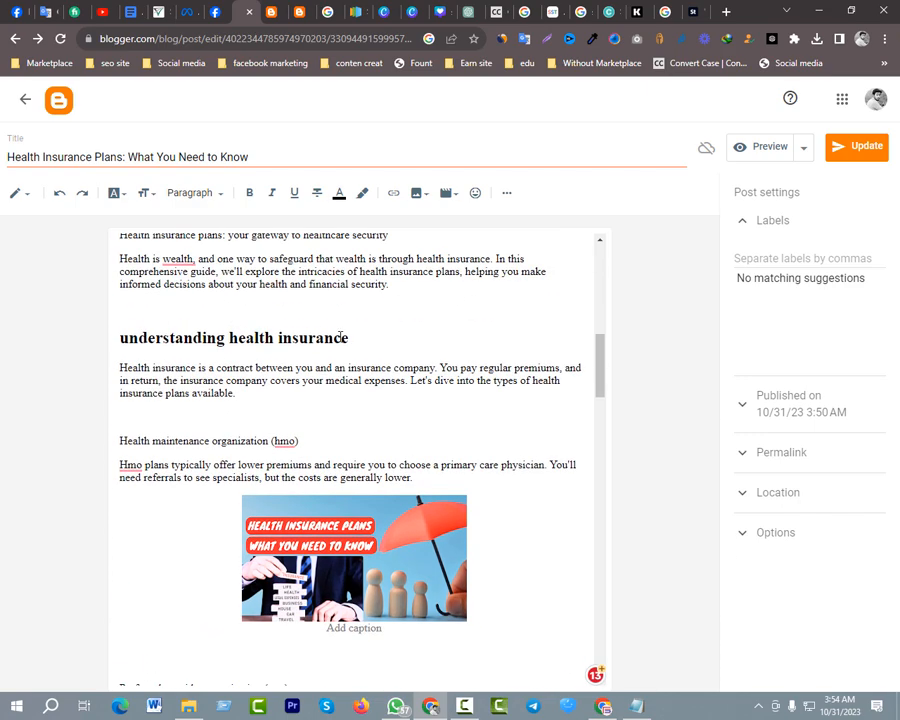
pyautogui.moveTo(348, 338); pyautogui.dragTo(115, 336)
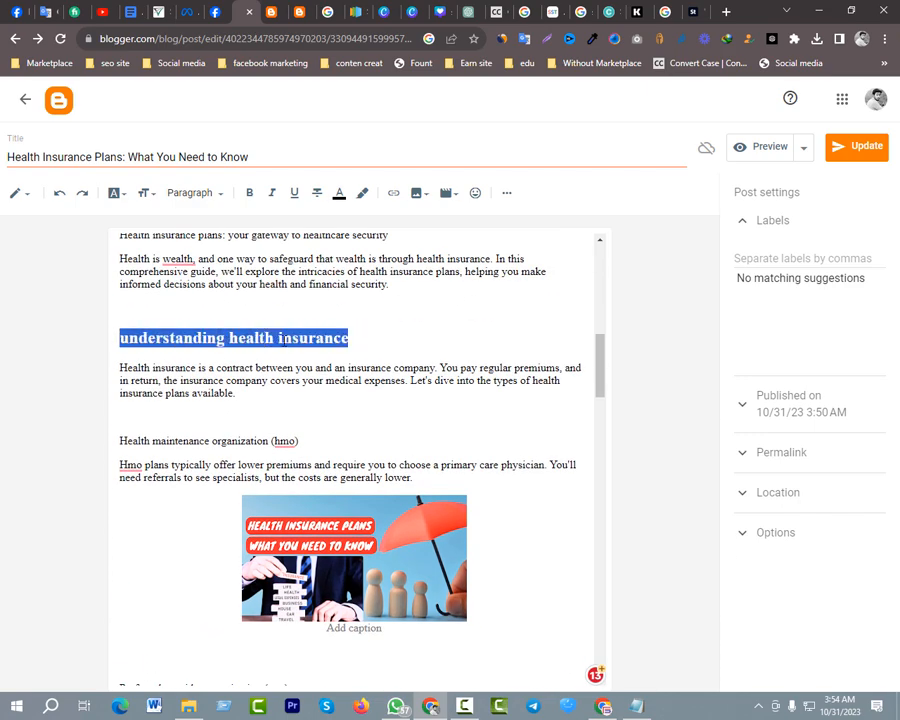
pyautogui.scroll(-9, 302, 399)
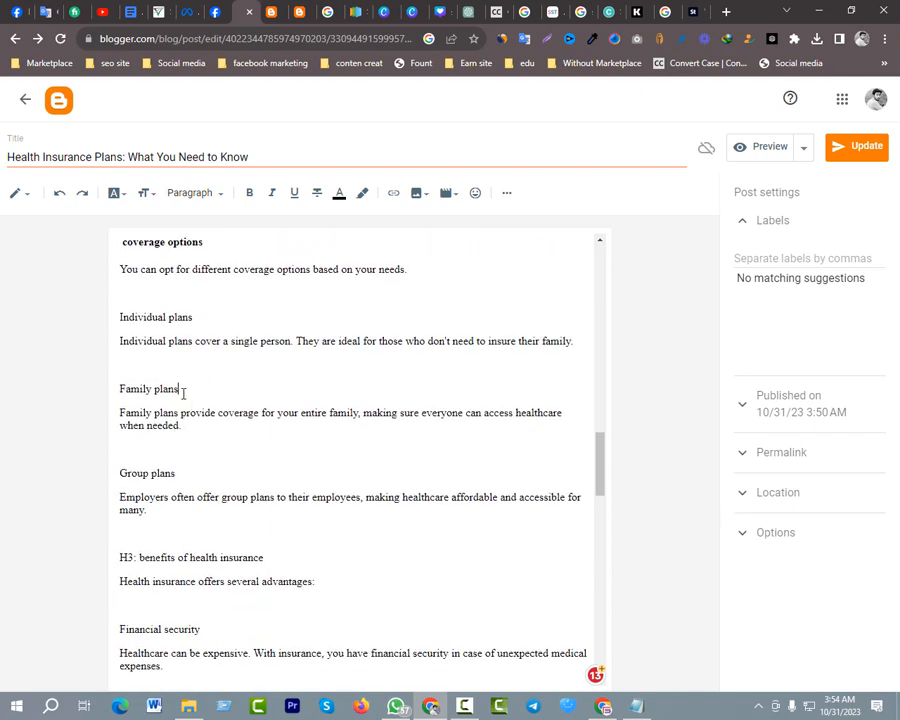
pyautogui.moveTo(183, 393); pyautogui.dragTo(118, 389)
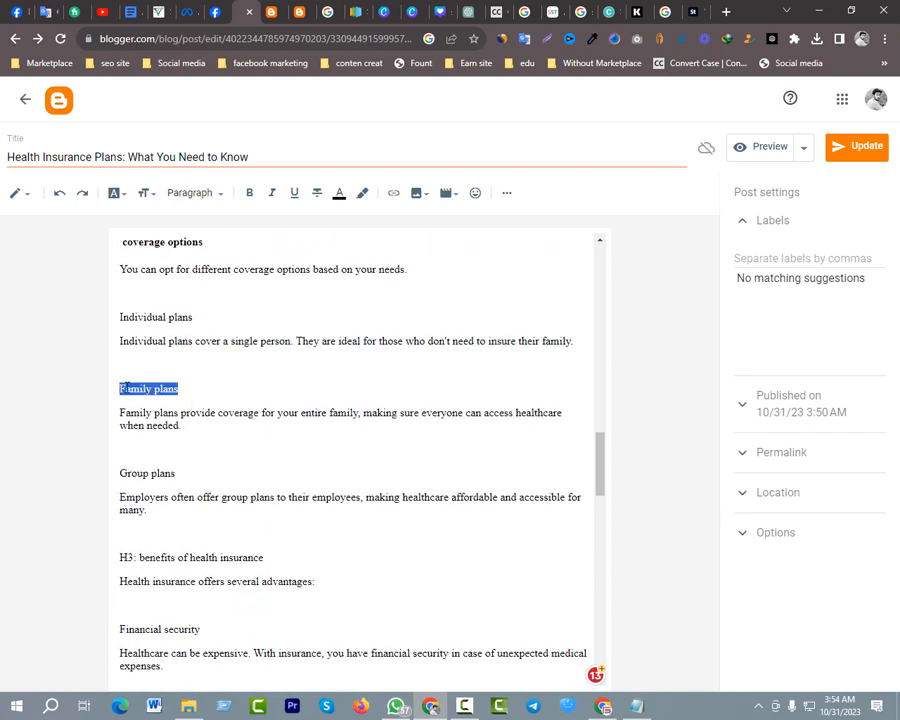
pyautogui.click(393, 193)
pyautogui.click(385, 371)
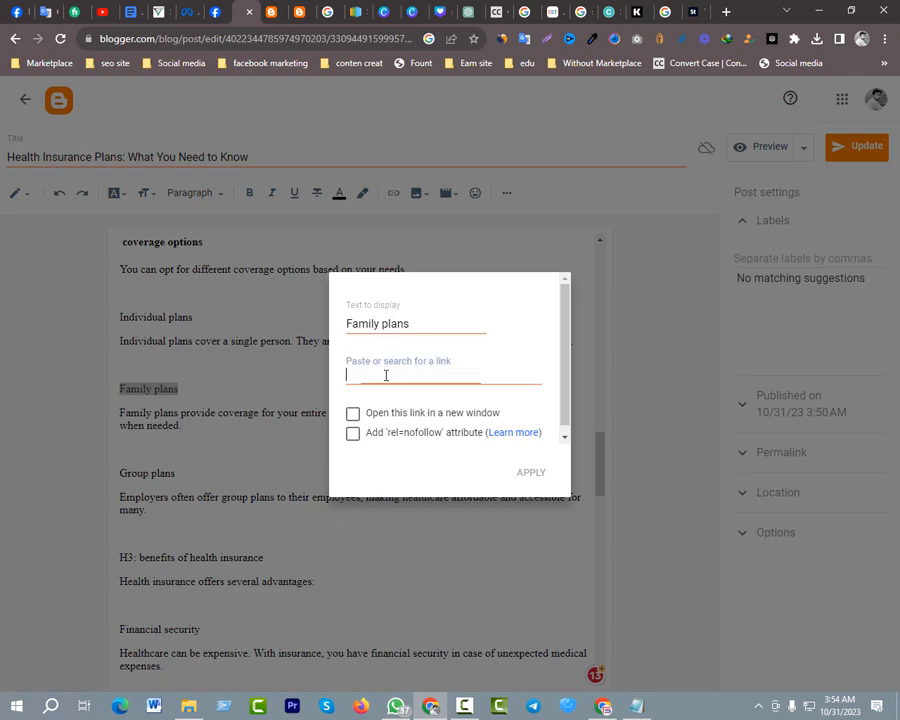
pyautogui.hotkey('ctrl', 'v')
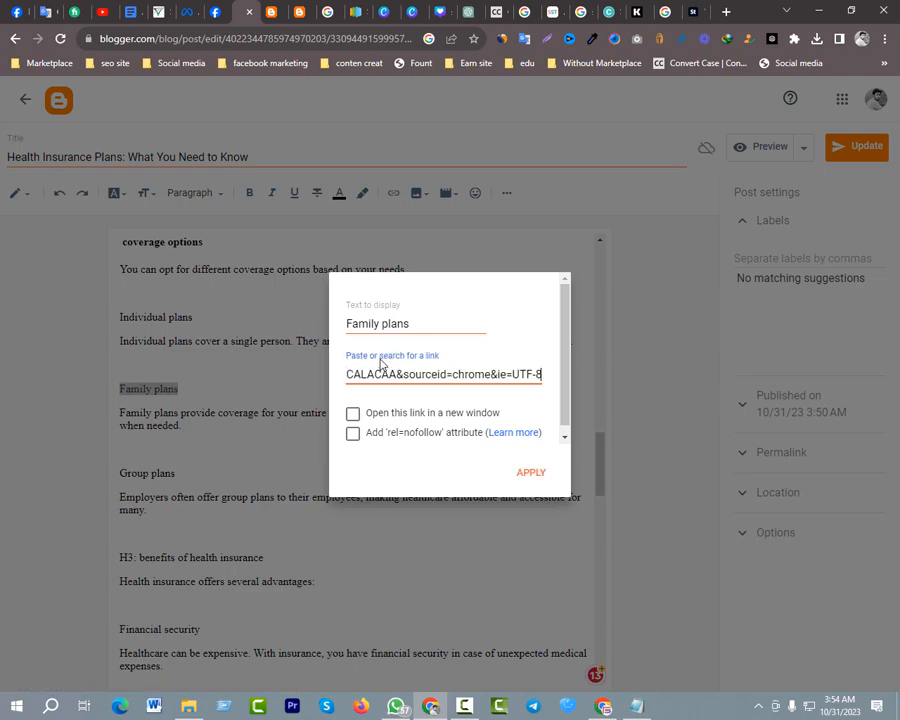
pyautogui.click(368, 412)
pyautogui.click(529, 474)
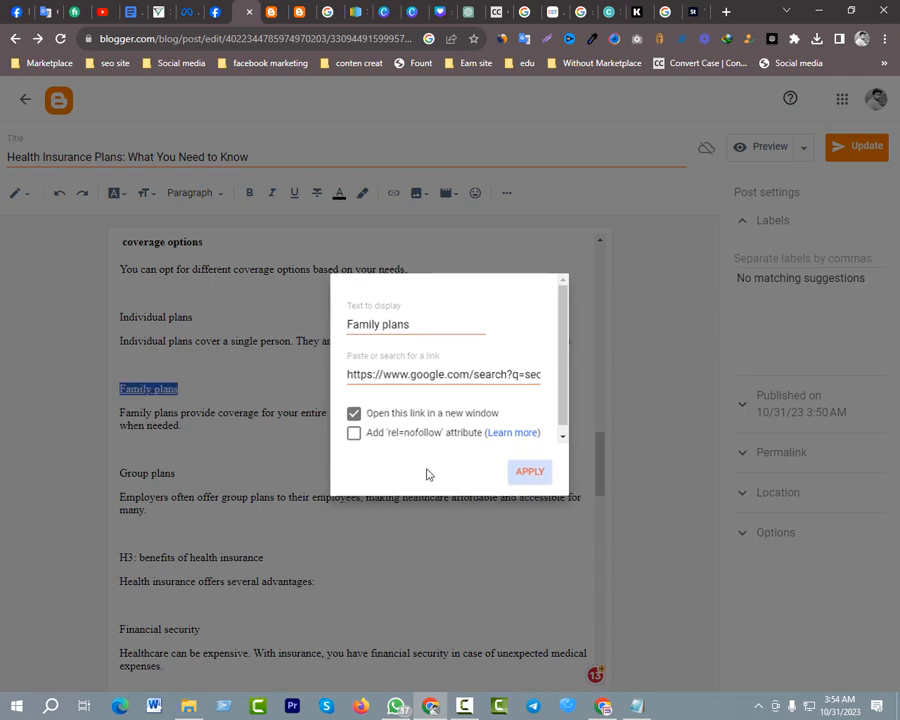
pyautogui.click(378, 449)
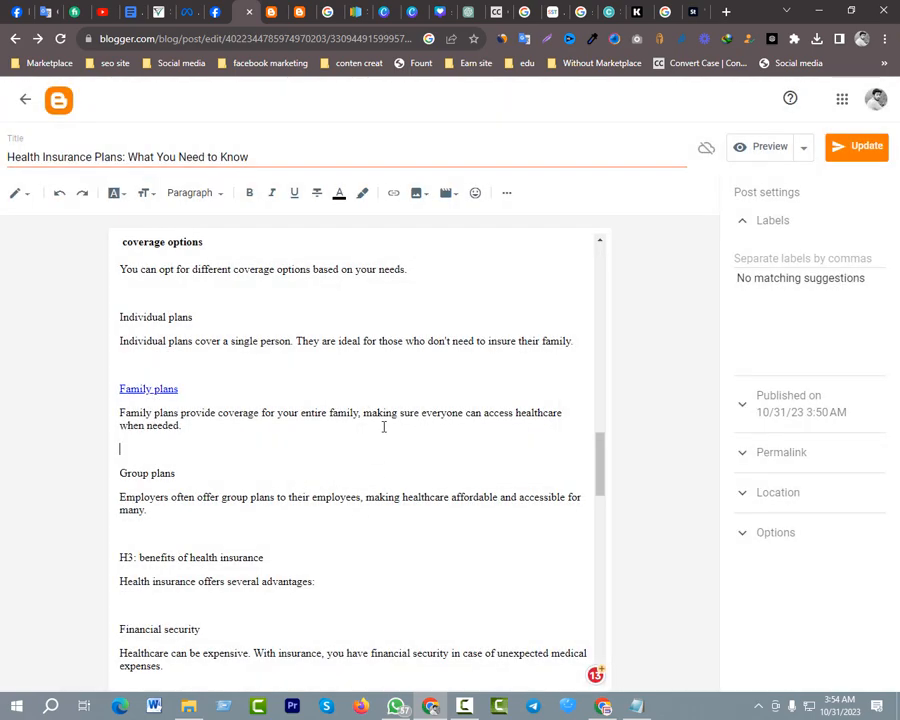
# Reload the published health insurance post on the threegbd blog and view its beginning
pyautogui.click(274, 12)
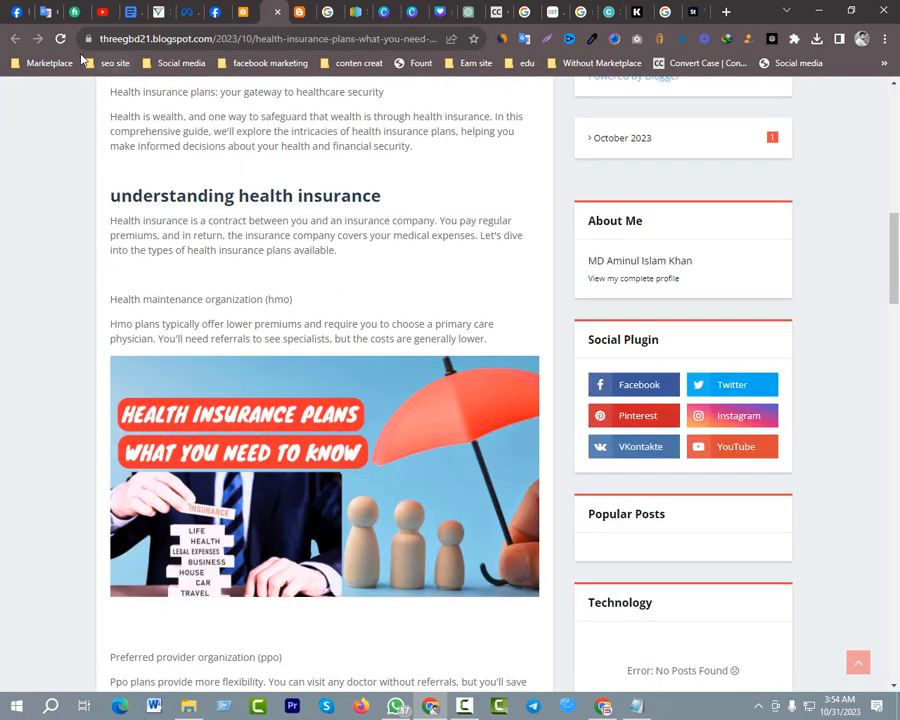
pyautogui.click(62, 40)
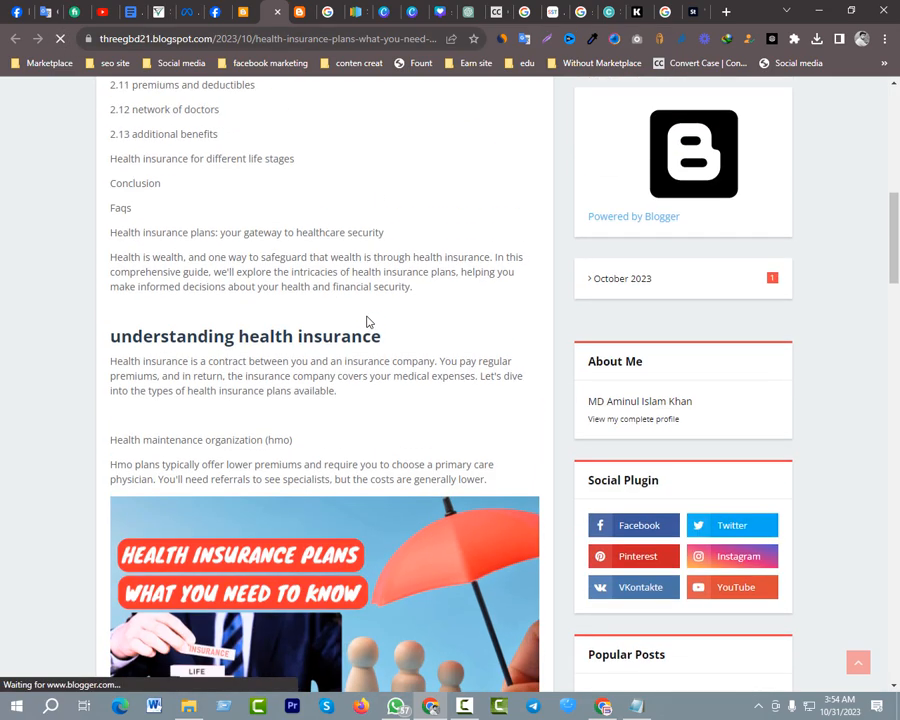
pyautogui.scroll(9, 320, 298)
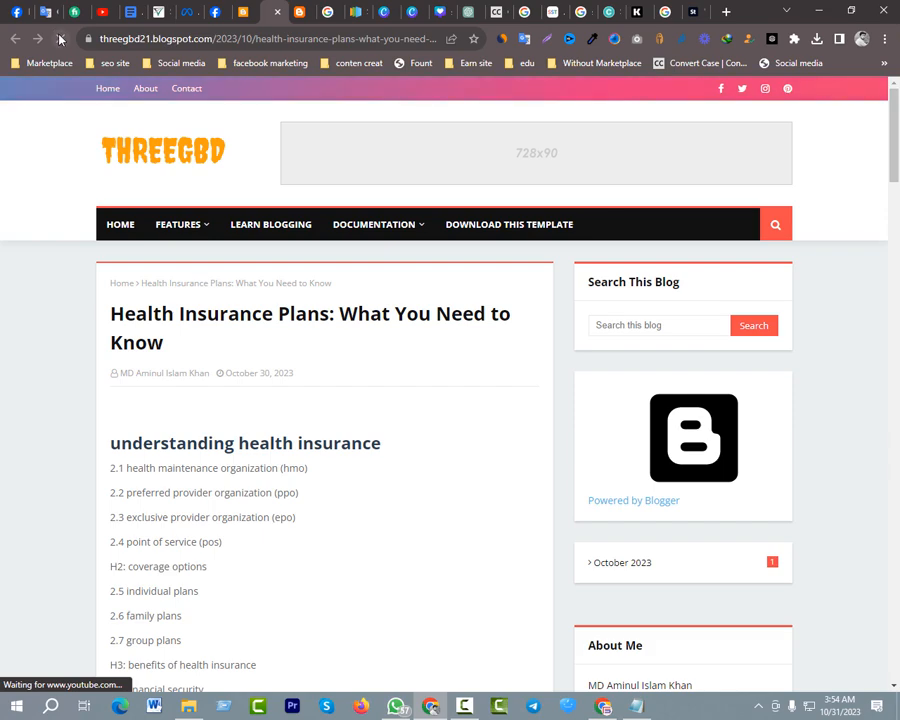
# Update the post in the Blogger editor and return to the reloaded live post page
pyautogui.click(243, 12)
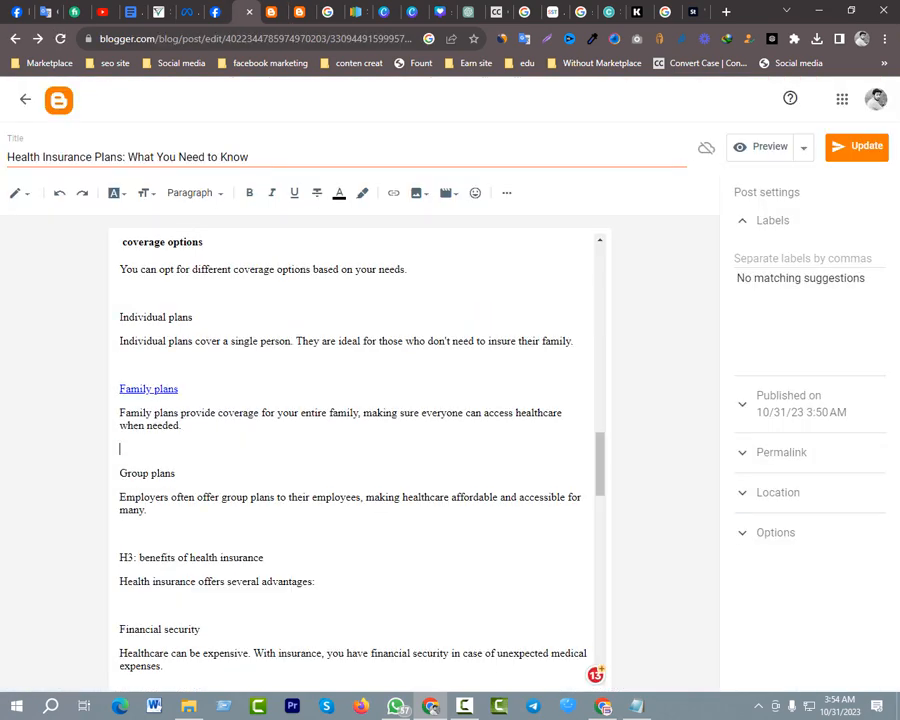
pyautogui.click(873, 158)
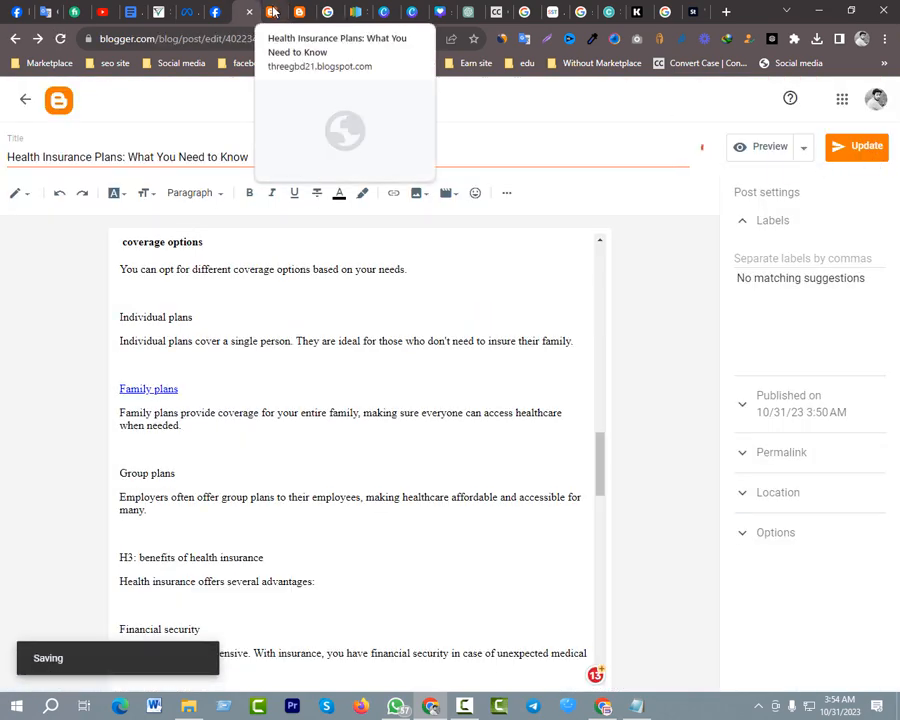
pyautogui.click(271, 12)
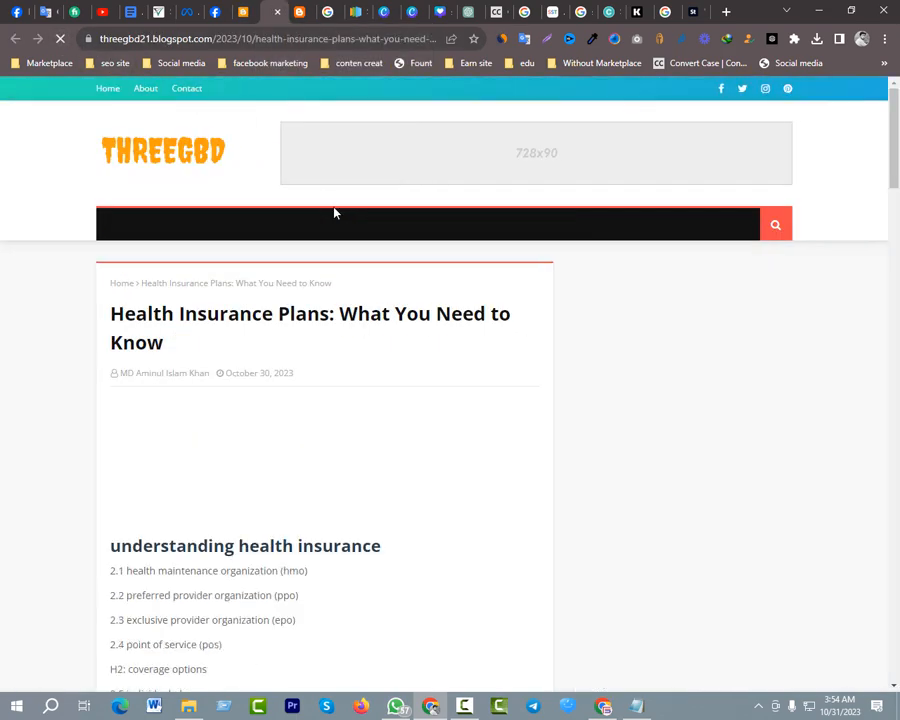
# Look through the updated live post, test the Download button's link, and close the page it opens
pyautogui.scroll(-3, 416, 311)
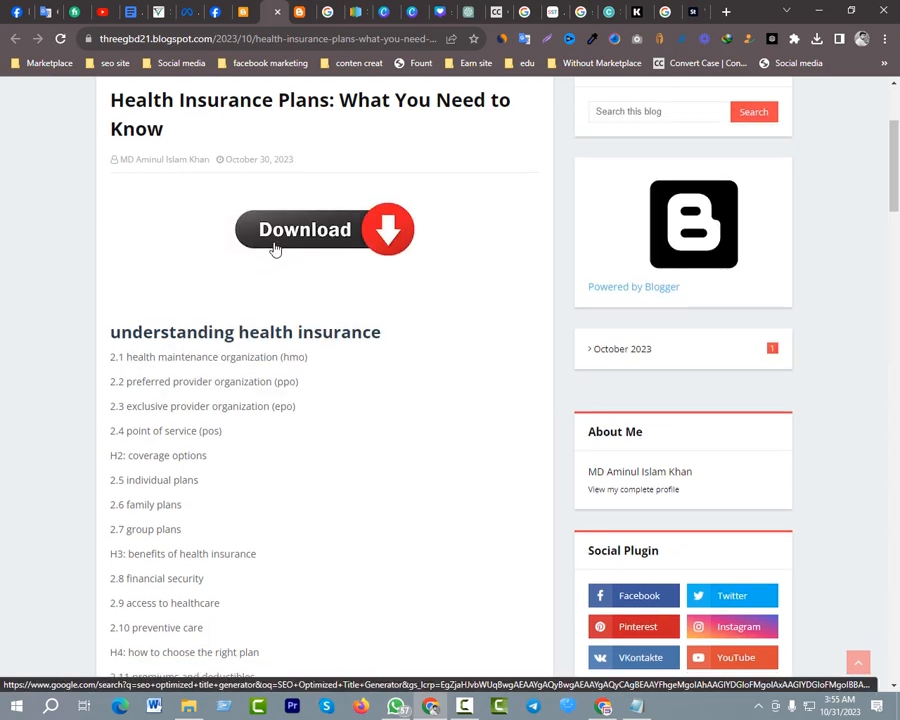
pyautogui.scroll(-2, 272, 246)
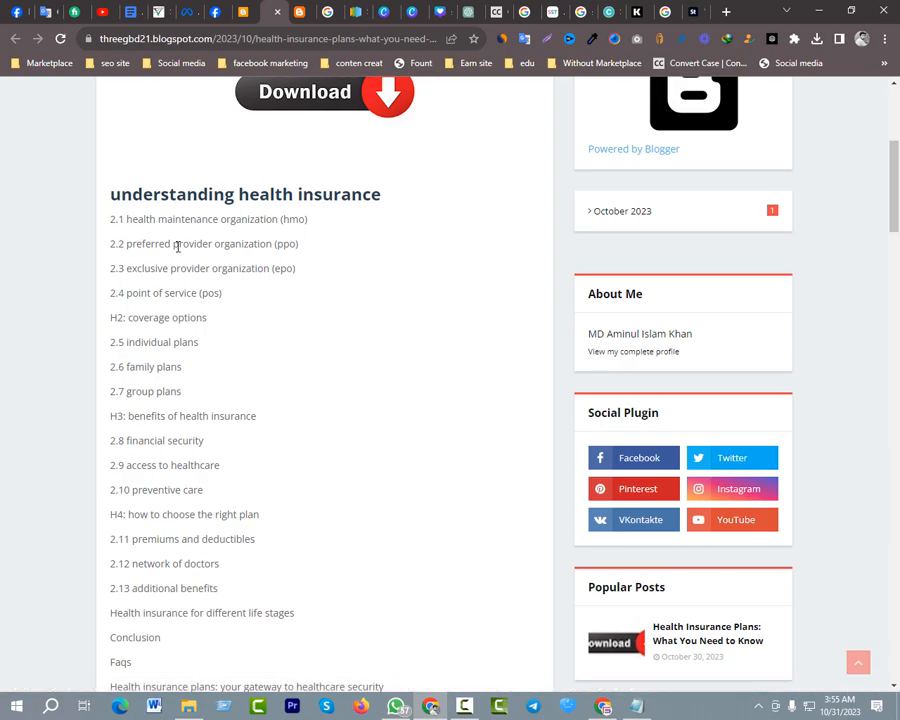
pyautogui.scroll(-10, 238, 254)
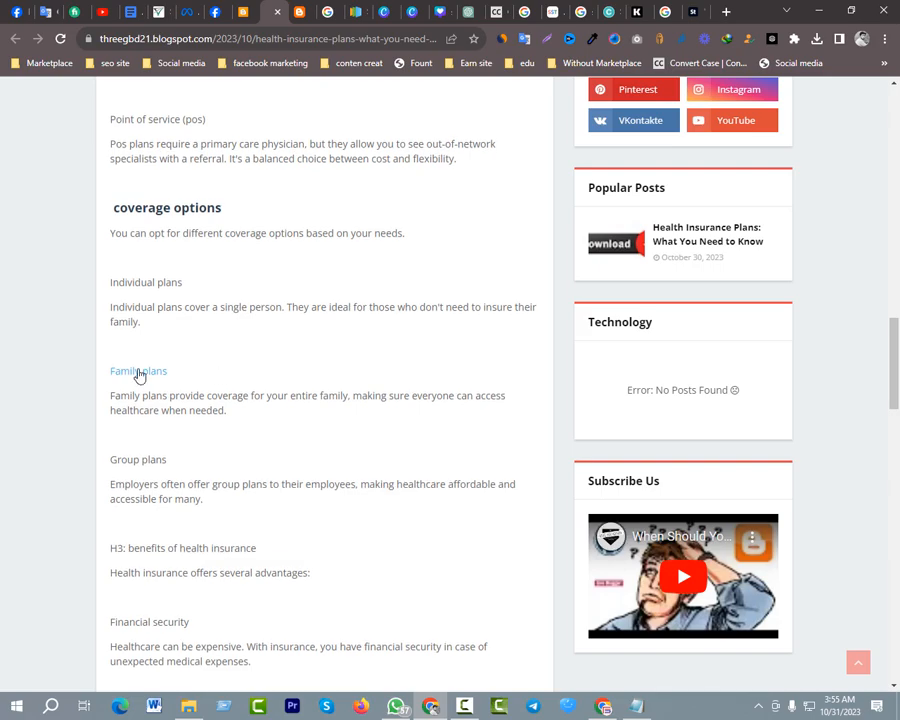
pyautogui.scroll(4, 275, 323)
pyautogui.scroll(10, 275, 323)
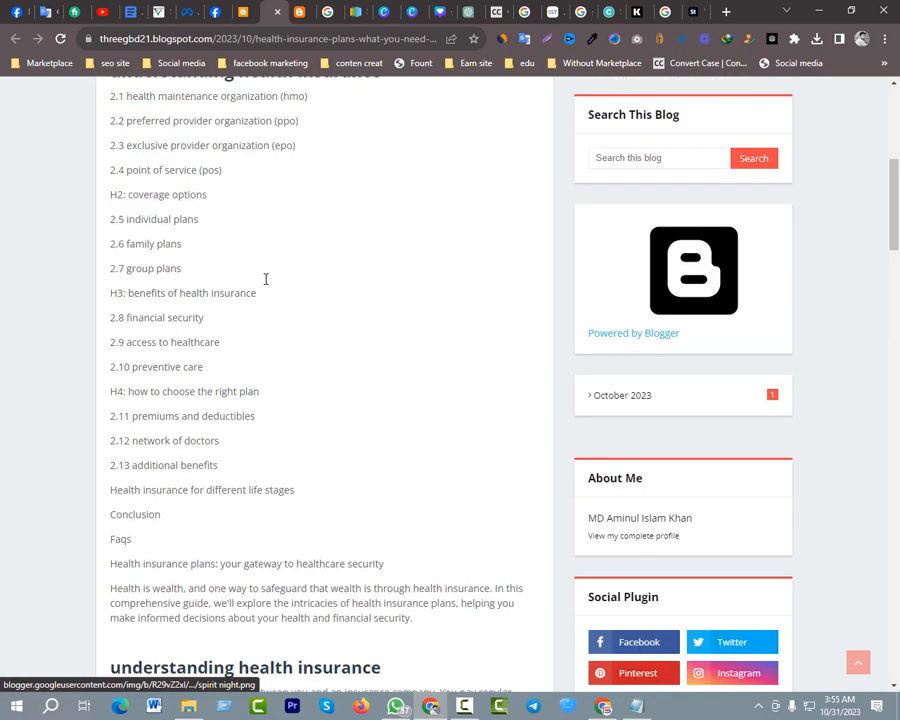
pyautogui.click(282, 456)
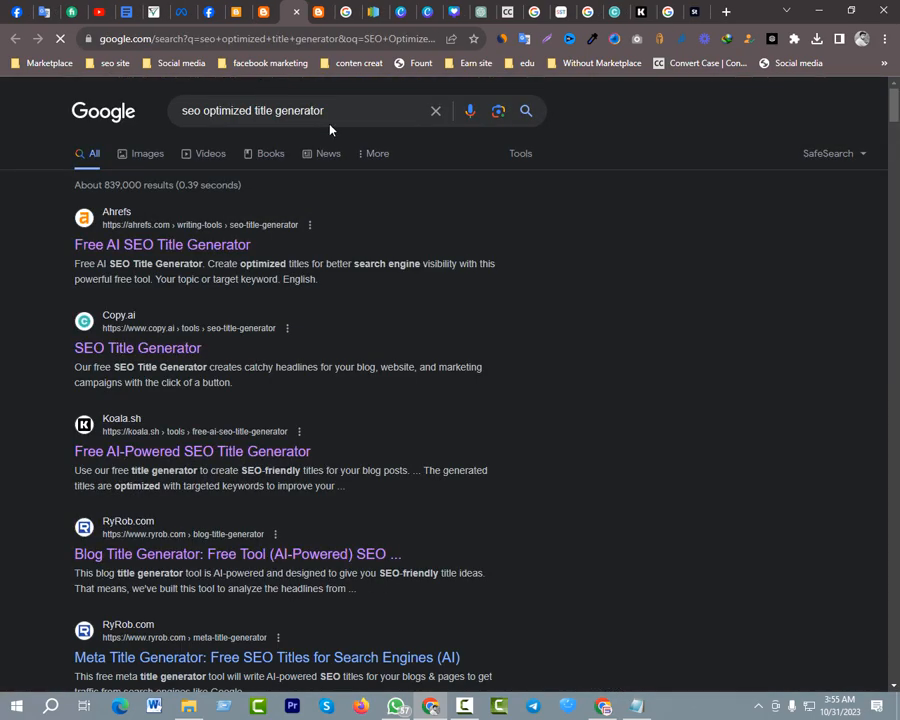
pyautogui.click(296, 11)
# Test the "Family plans" link in the live post and close the page it opens
pyautogui.scroll(-15, 236, 494)
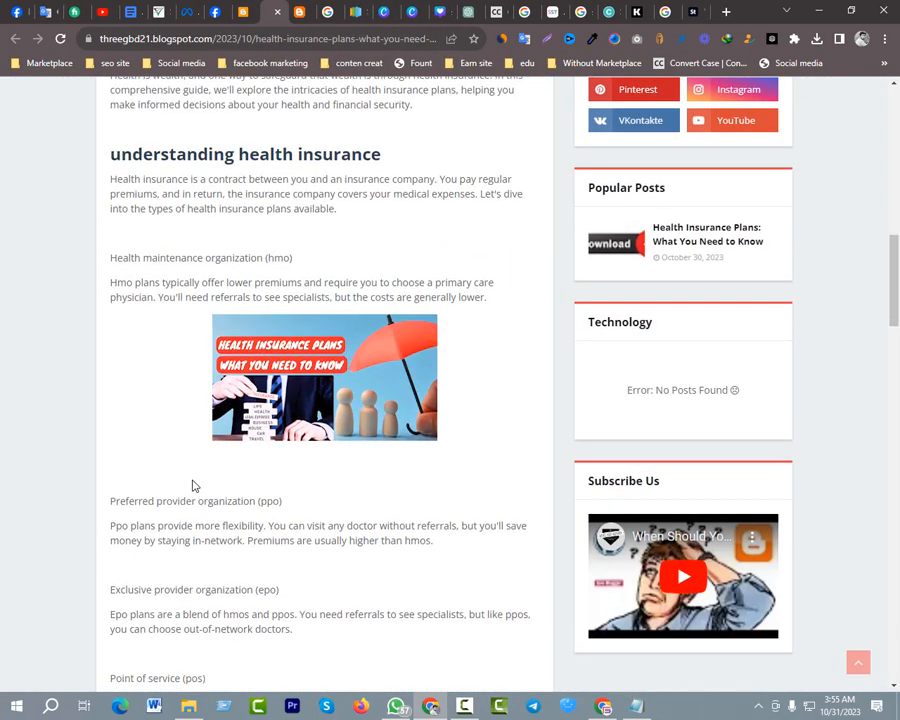
pyautogui.click(139, 446)
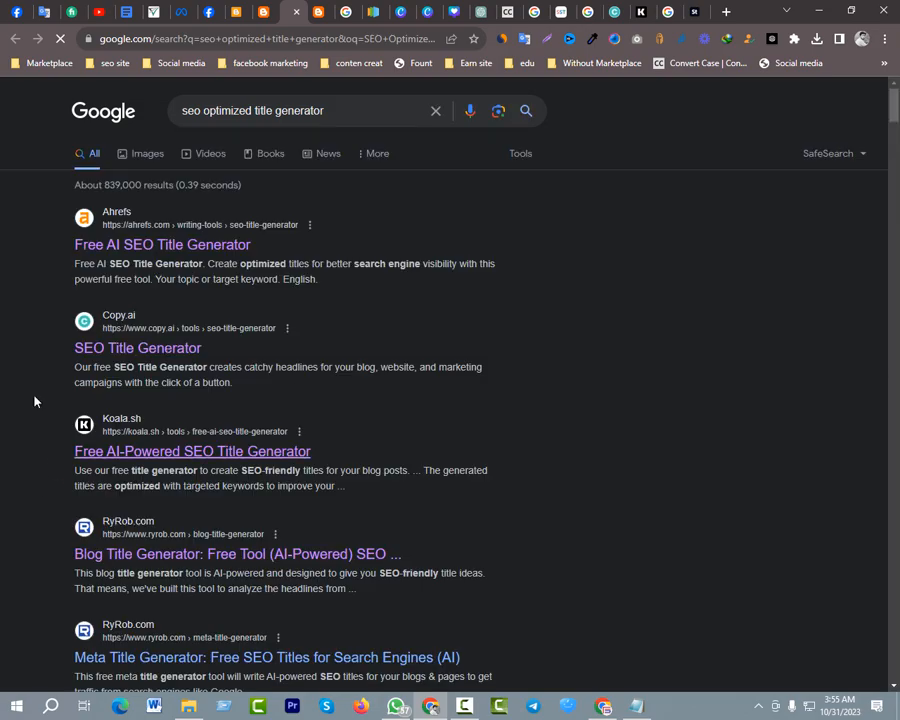
pyautogui.click(296, 11)
# Review the published post's headings, image and links from beginning to end, and switch to the Convert Case page
pyautogui.scroll(-10, 260, 404)
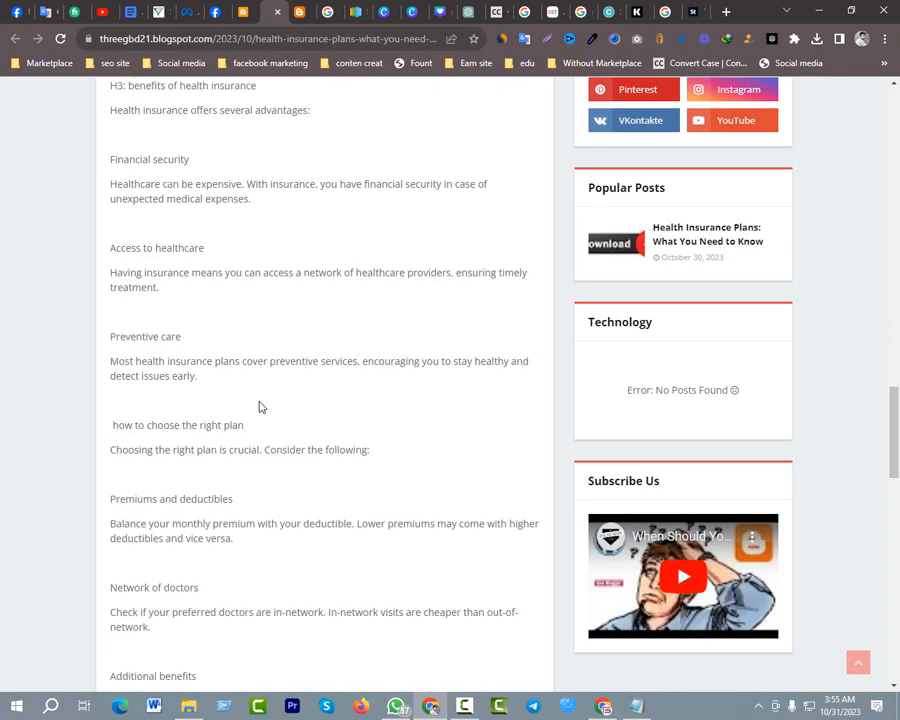
pyautogui.scroll(12, 257, 430)
pyautogui.scroll(7, 257, 408)
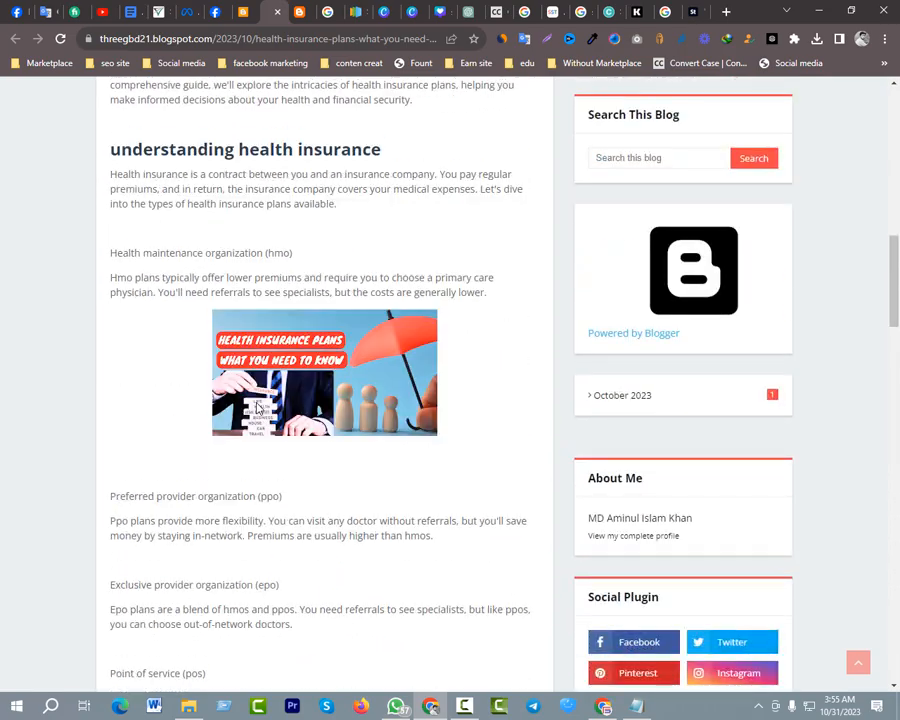
pyautogui.scroll(-5, 258, 388)
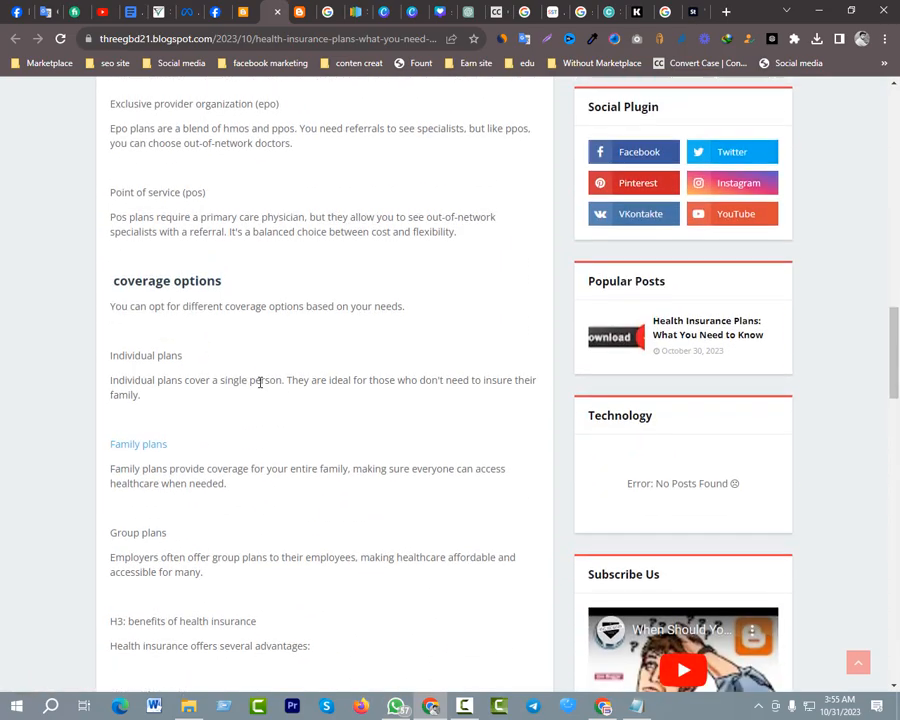
pyautogui.scroll(10, 258, 380)
pyautogui.scroll(2, 238, 292)
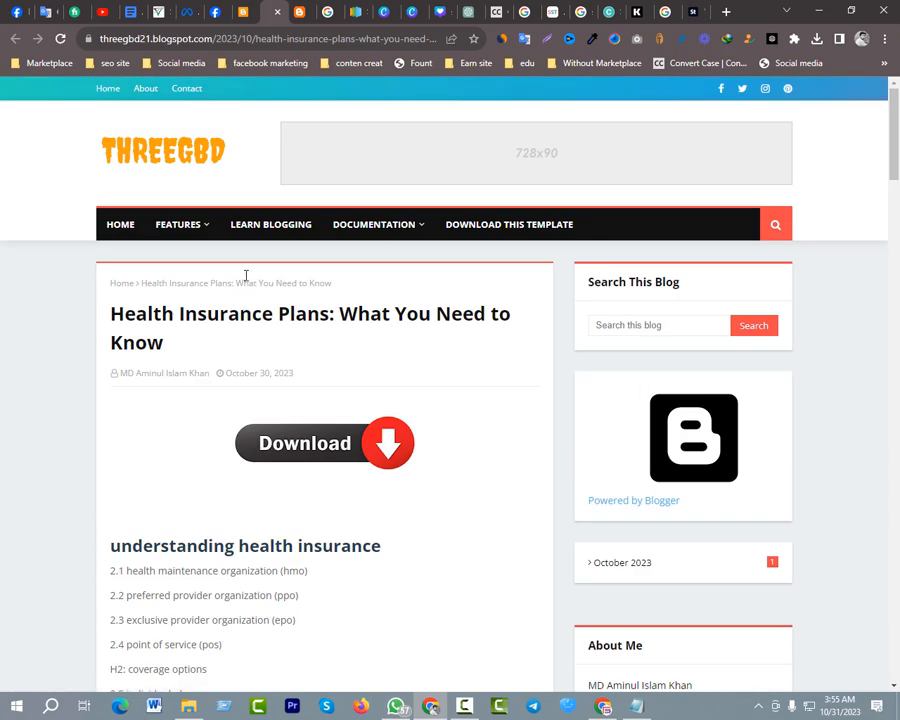
pyautogui.scroll(-5, 122, 219)
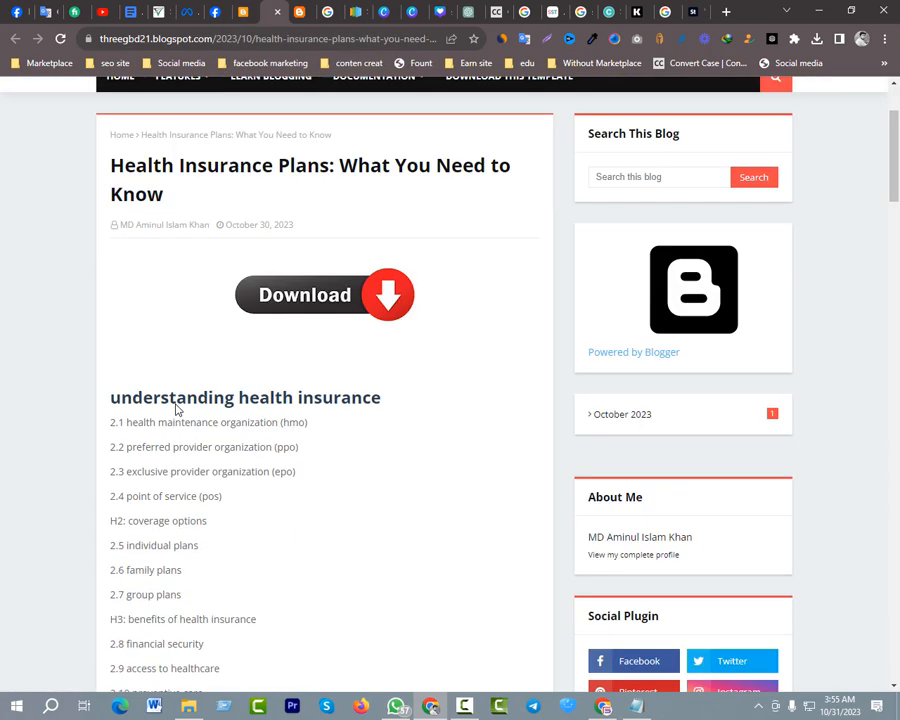
pyautogui.scroll(3, 116, 215)
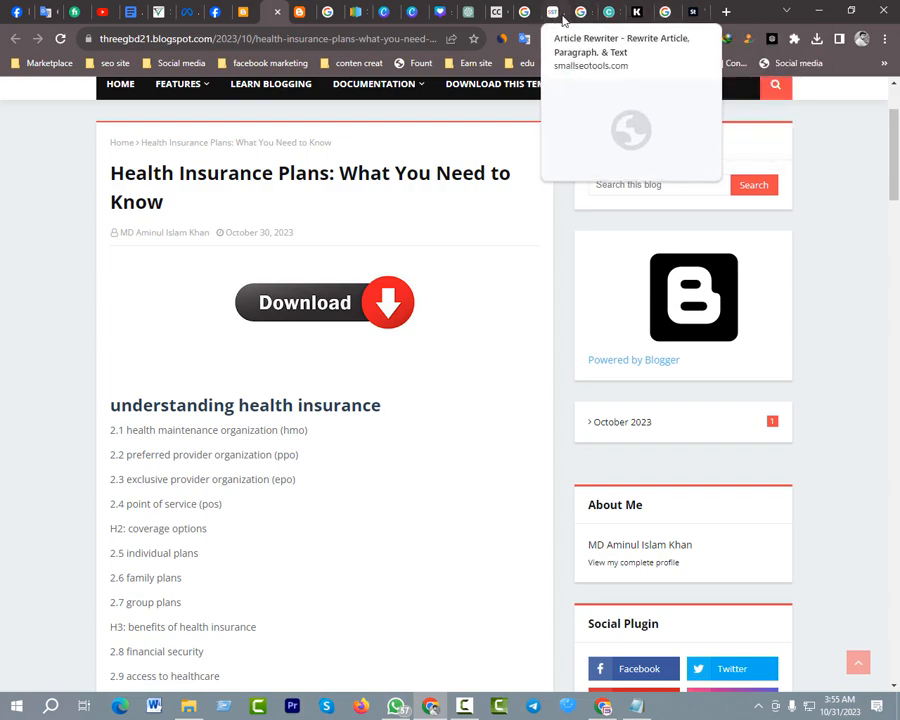
pyautogui.click(494, 12)
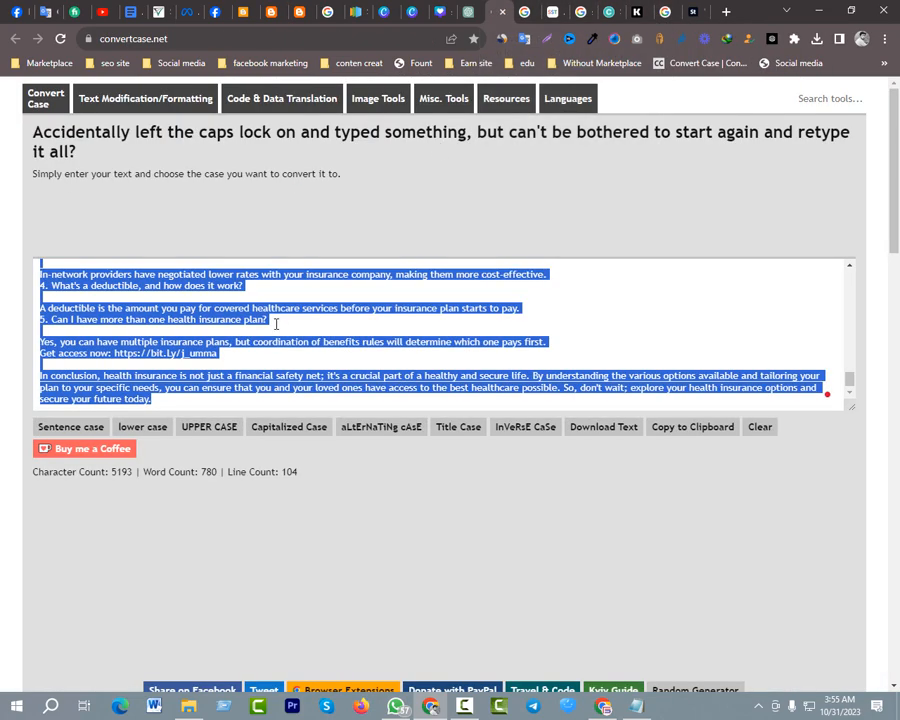
# Create a new post on the threegbd blog and paste the copied health insurance article into its body
pyautogui.click(243, 12)
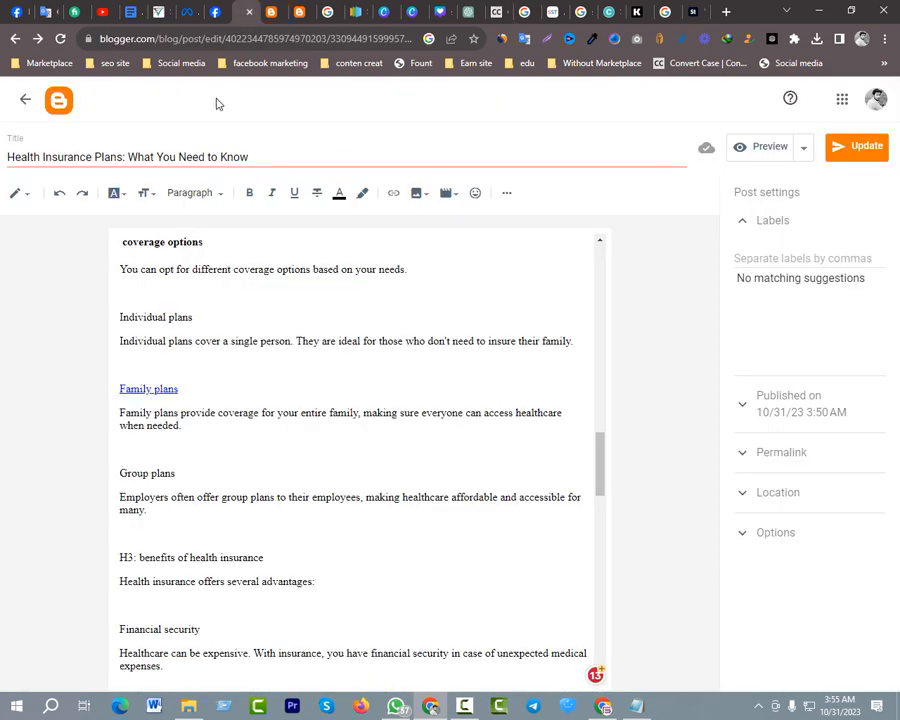
pyautogui.scroll(3, 152, 368)
pyautogui.click(60, 113)
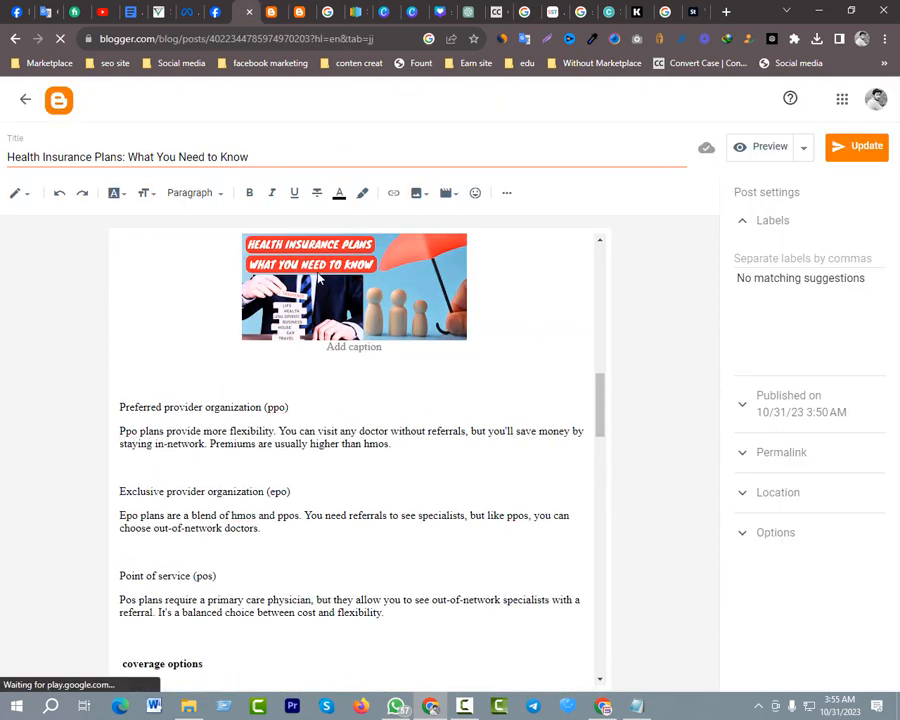
pyautogui.click(62, 187)
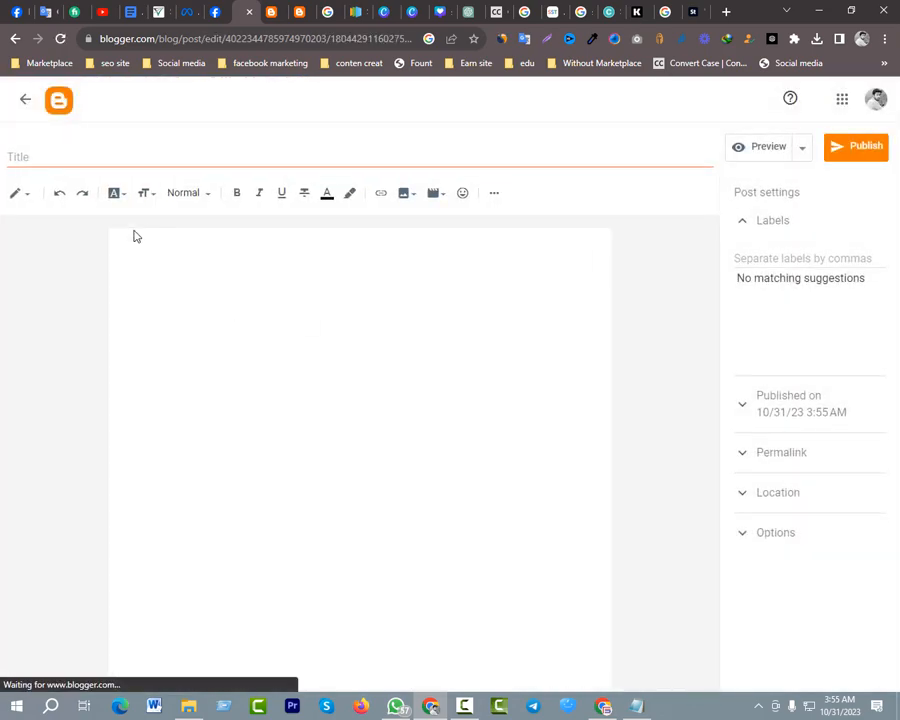
pyautogui.click(205, 277)
pyautogui.hotkey('ctrl', 'v')
pyautogui.scroll(20, 206, 278)
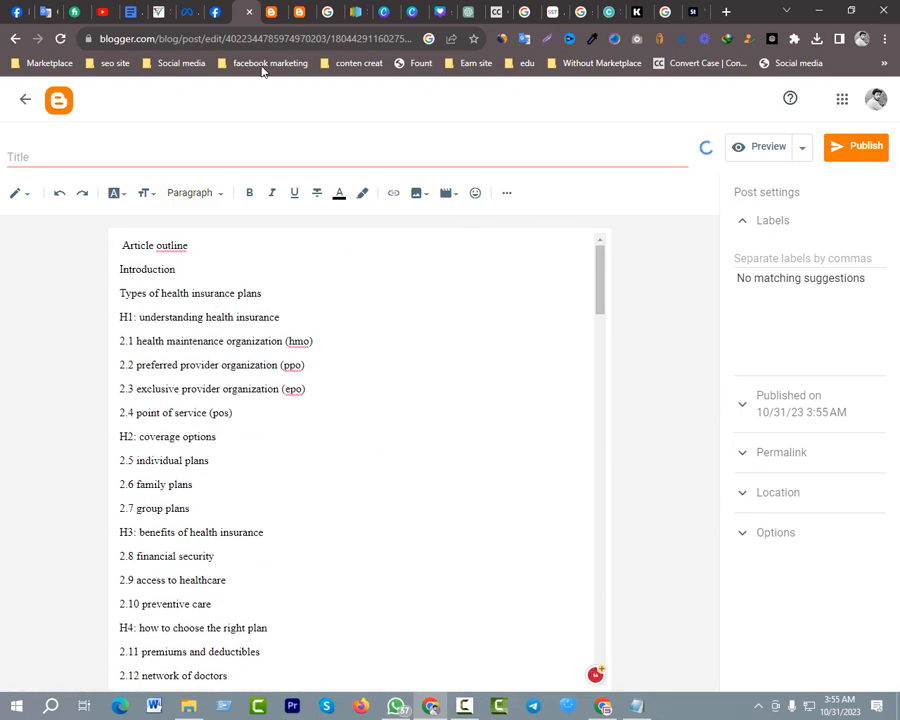
# Copy the title "Health Insurance Plans: What You Need to Know" from the live post into the new post's title
pyautogui.click(279, 12)
pyautogui.scroll(2, 272, 324)
pyautogui.moveTo(163, 352)
pyautogui.mouseDown()
pyautogui.moveTo(137, 316)
pyautogui.moveTo(112, 318)
pyautogui.mouseUp()
pyautogui.hotkey('ctrl', 'c')
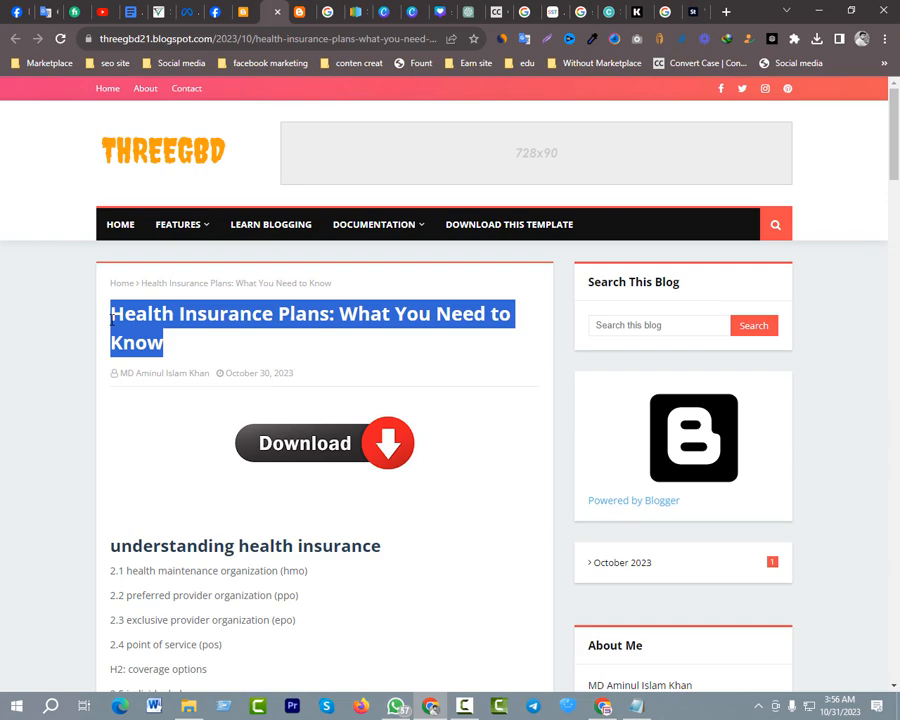
pyautogui.click(243, 12)
pyautogui.click(138, 157)
pyautogui.hotkey('ctrl', 'v')
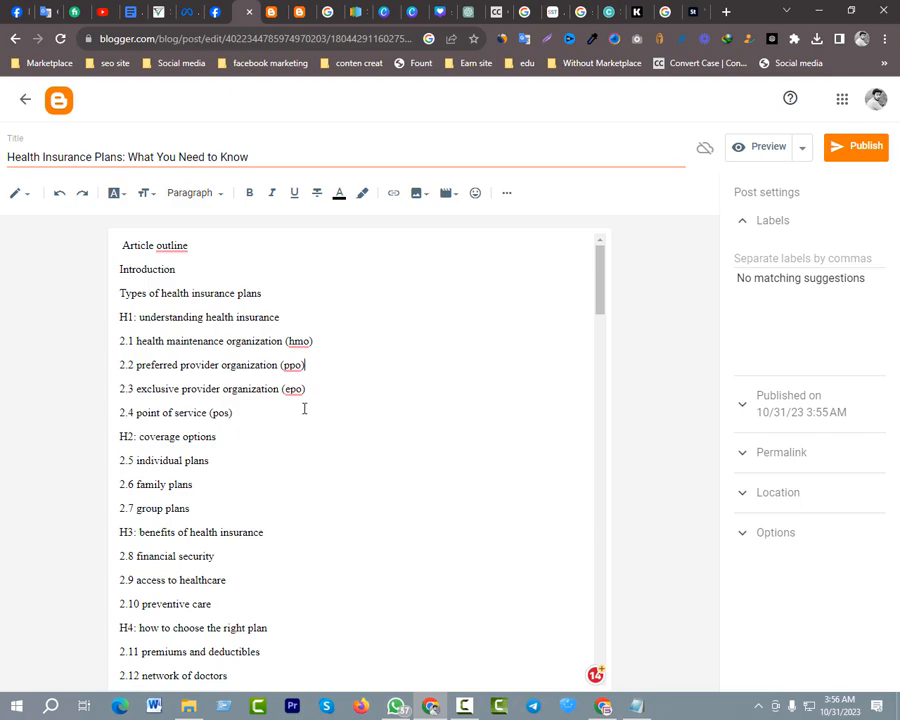
# Add a blank line above "Article outline" and insert the "Add a heading" image from the Downloads folder there
pyautogui.click(121, 245)
pyautogui.press('Return')
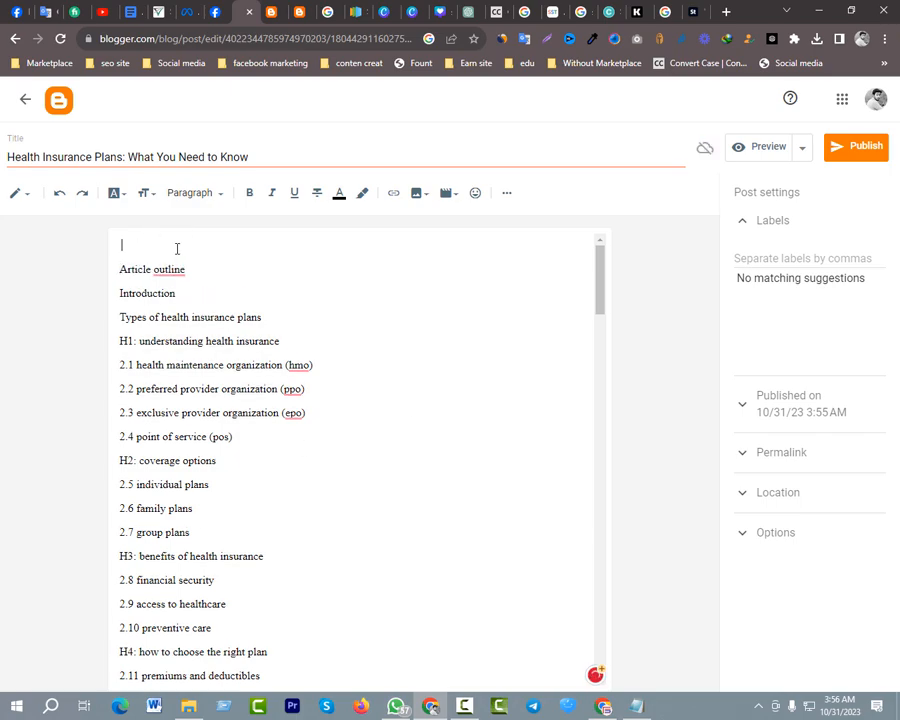
pyautogui.click(418, 193)
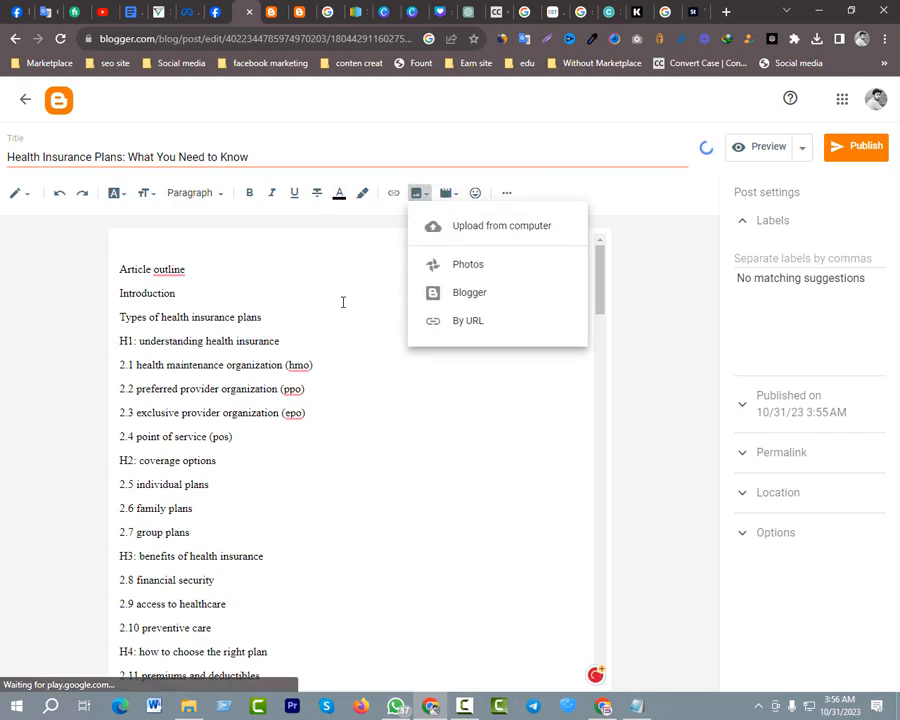
pyautogui.click(457, 229)
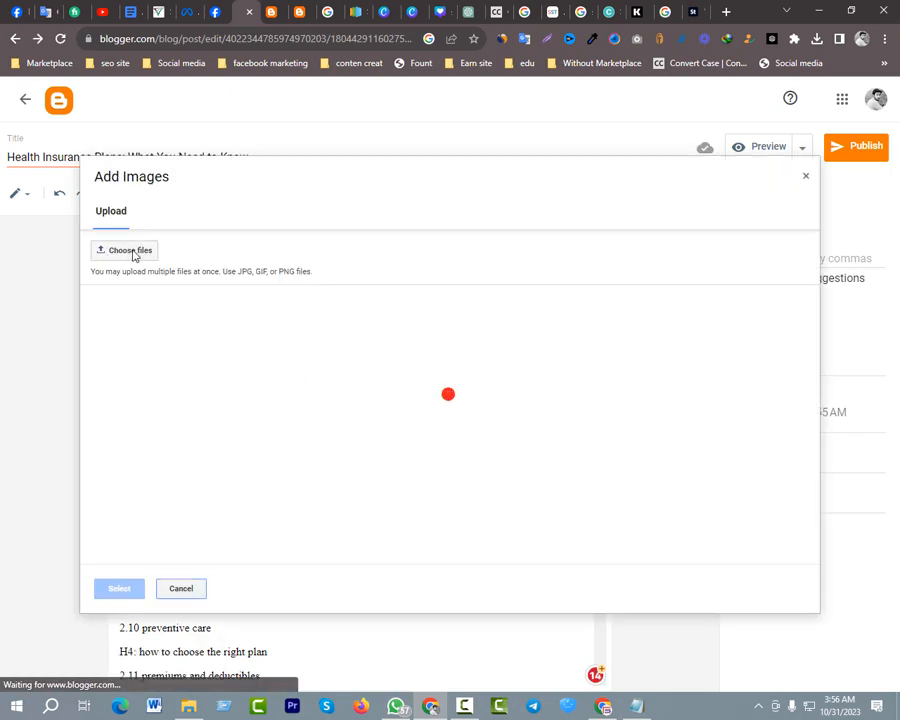
pyautogui.click(133, 252)
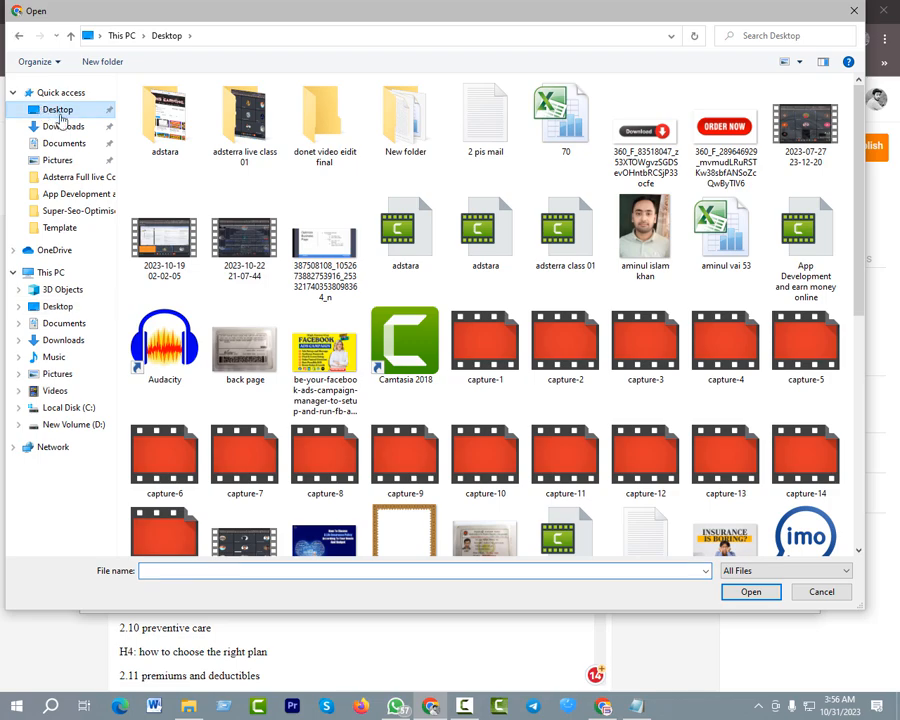
pyautogui.click(63, 126)
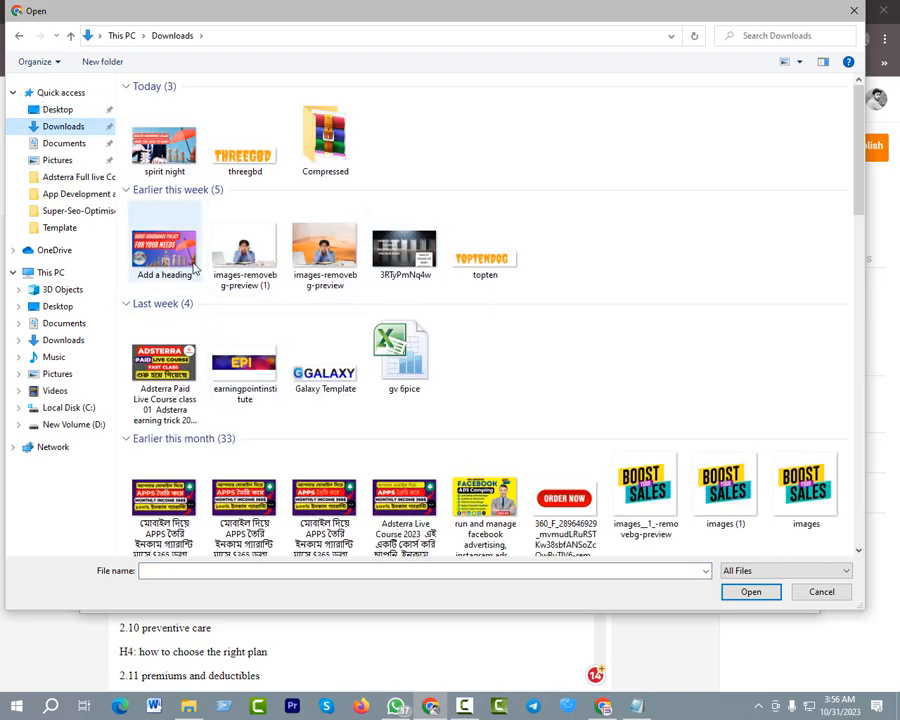
pyautogui.click(165, 250)
pyautogui.click(750, 591)
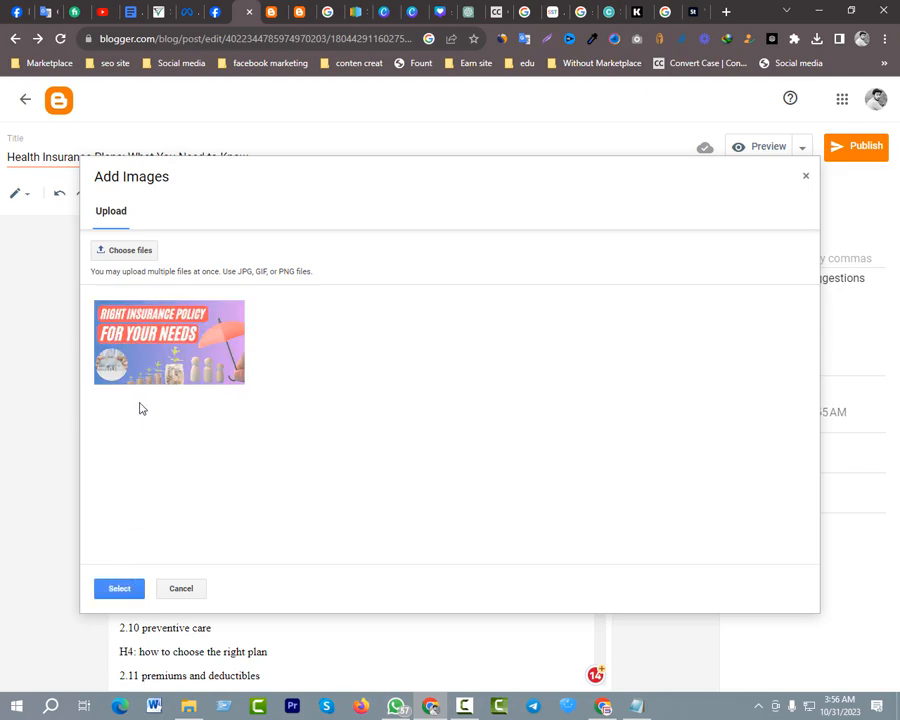
pyautogui.click(144, 380)
pyautogui.click(115, 590)
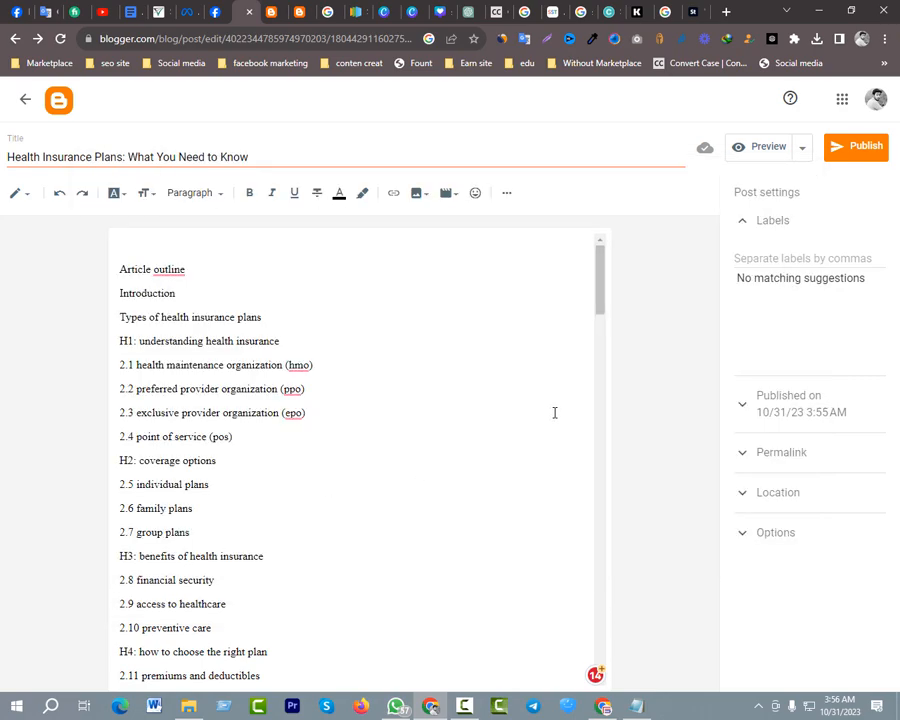
pyautogui.click(508, 399)
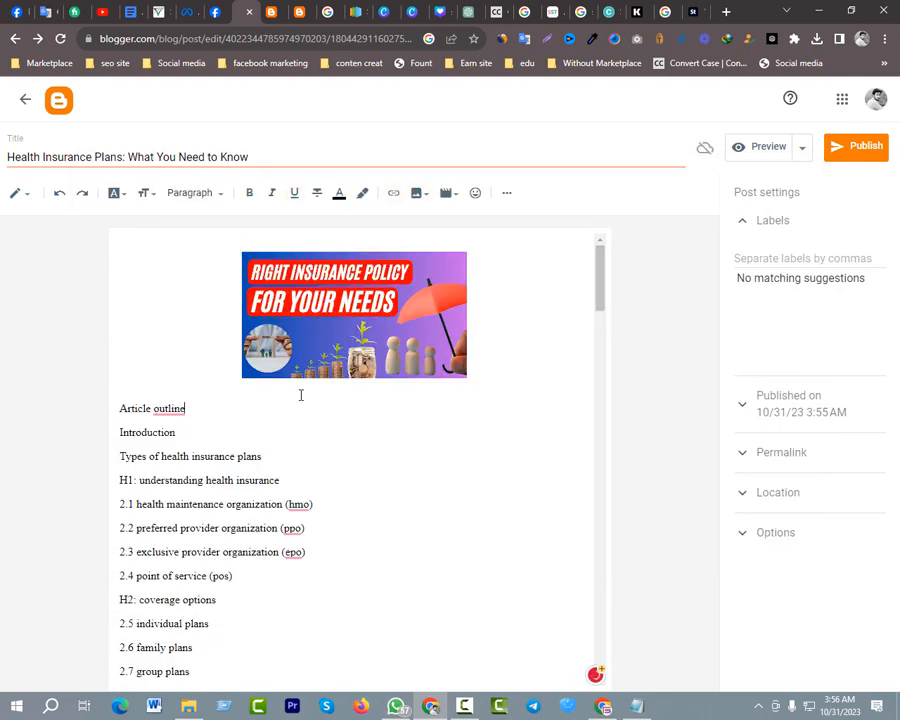
# Look through the new post's article text and publish the post to the blog
pyautogui.scroll(-4, 344, 413)
pyautogui.scroll(3, 345, 415)
pyautogui.scroll(-3, 340, 412)
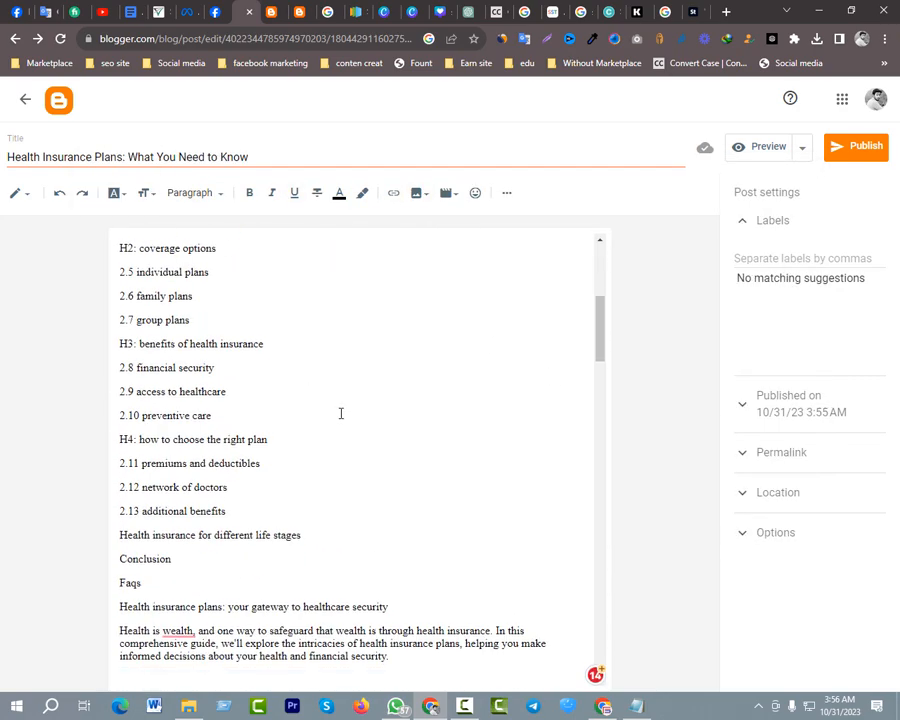
pyautogui.scroll(-2, 338, 400)
pyautogui.scroll(4, 364, 388)
pyautogui.scroll(-5, 364, 388)
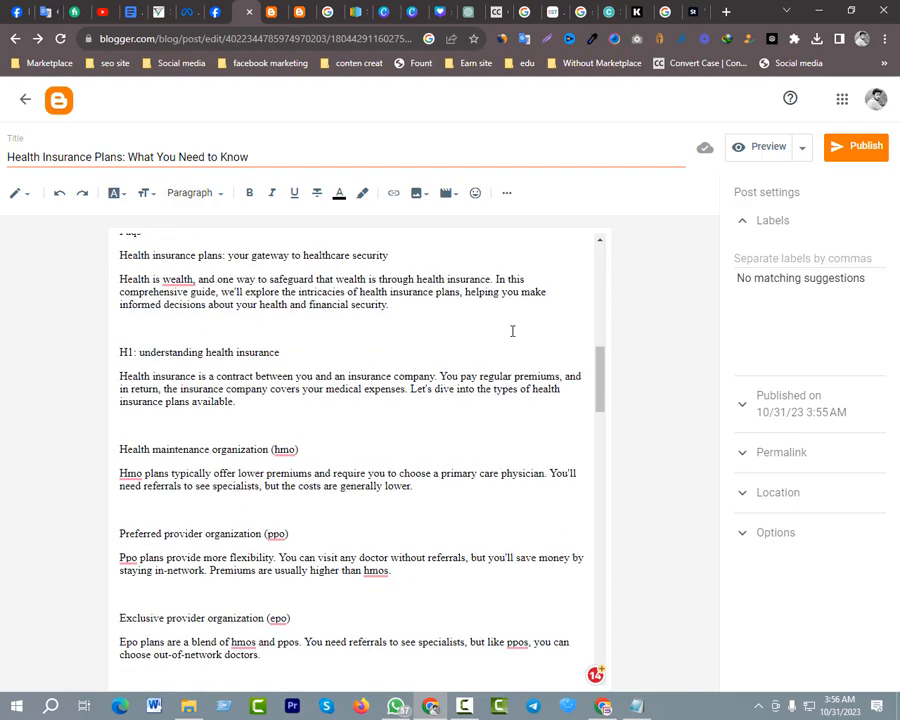
pyautogui.click(856, 146)
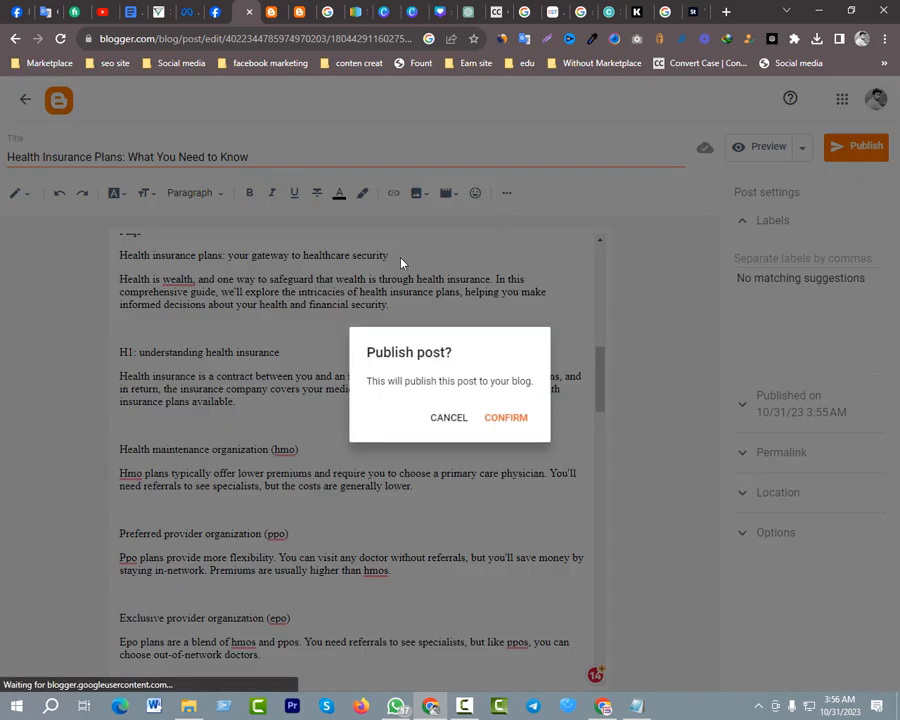
pyautogui.click(516, 425)
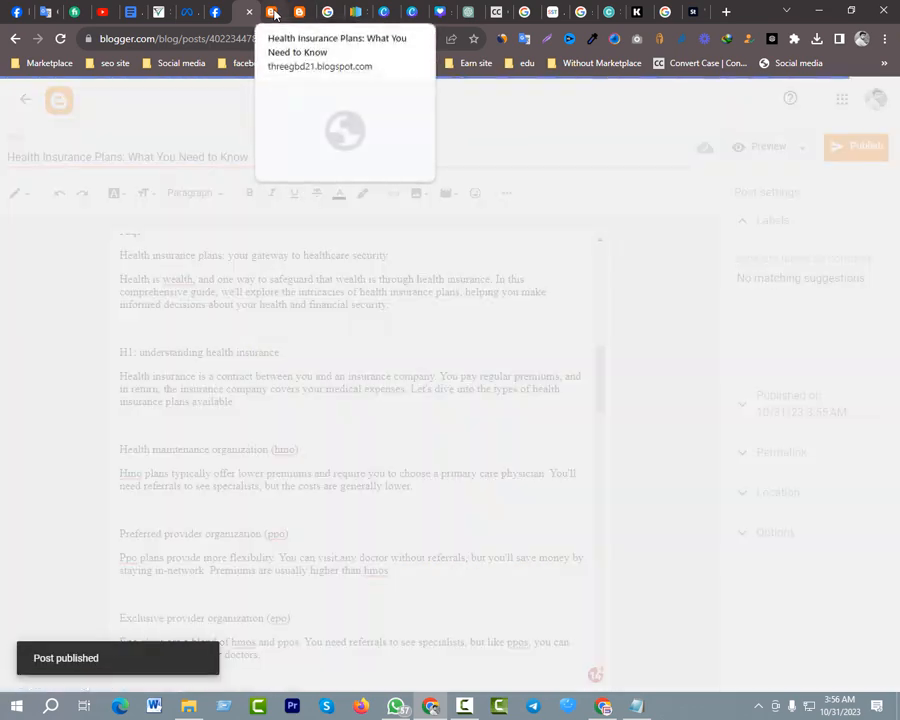
# Open the live blog's home page and check how the new post's card appears beside the first post
pyautogui.click(274, 14)
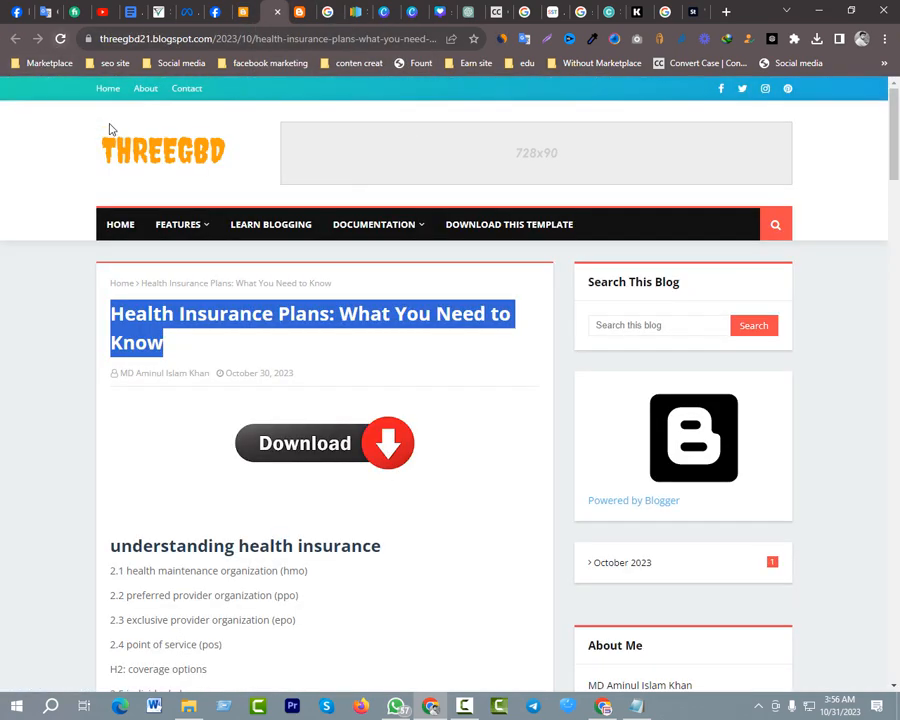
pyautogui.click(135, 167)
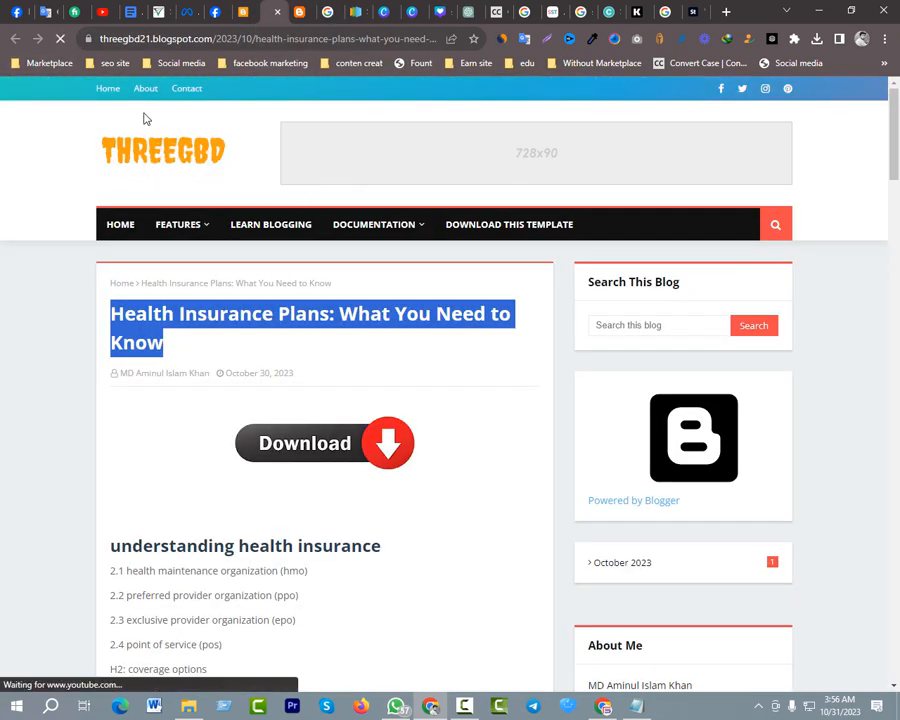
pyautogui.click(106, 88)
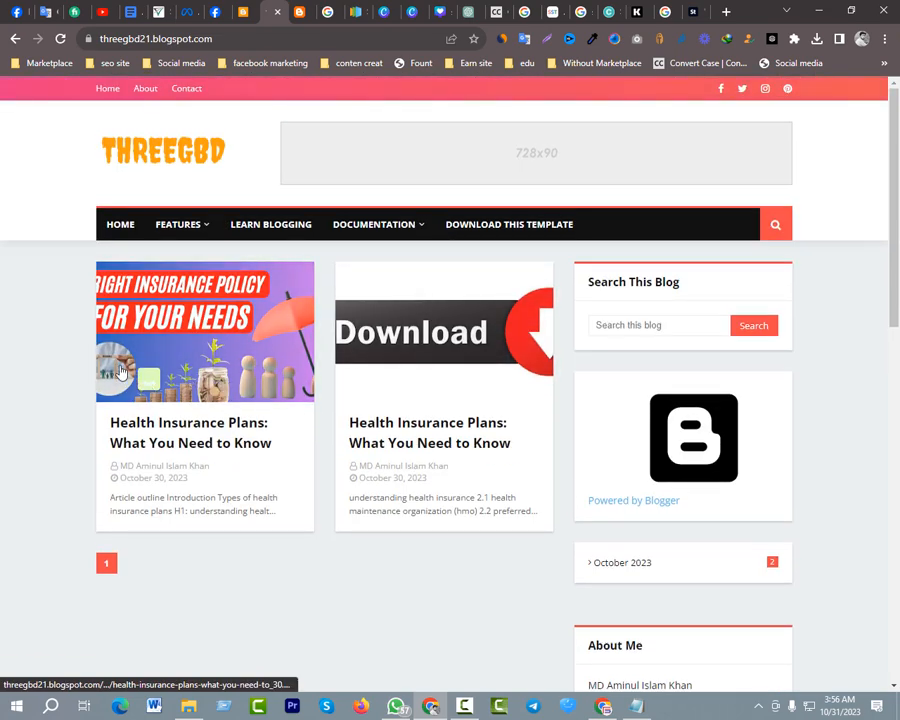
pyautogui.scroll(-2, 220, 307)
pyautogui.moveTo(460, 252)
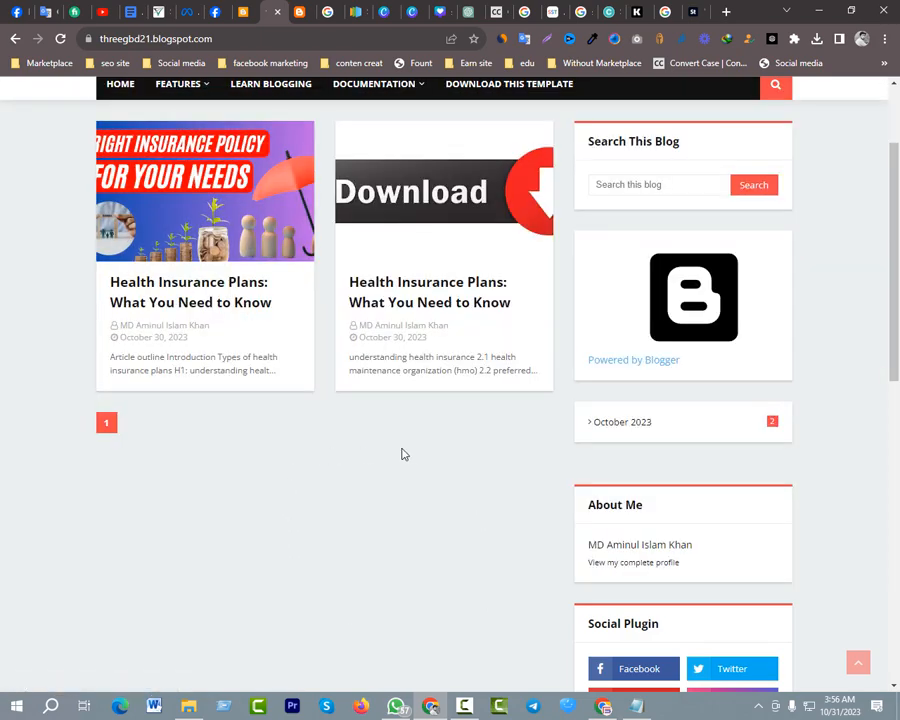
pyautogui.scroll(2, 395, 450)
pyautogui.scroll(-2, 392, 381)
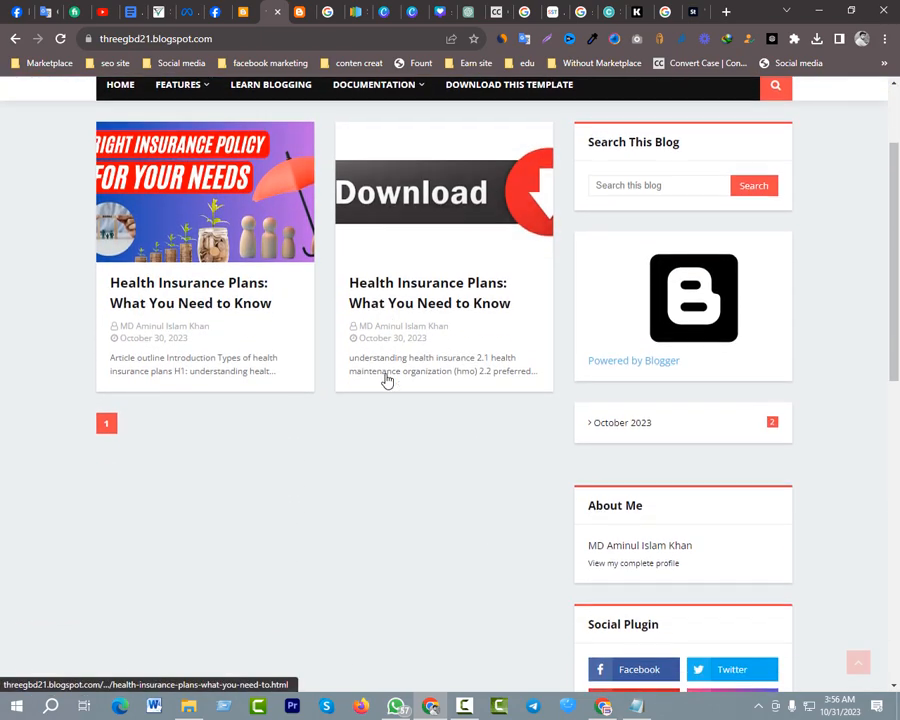
# Copy the web address of the live post with the Download image and open the newer post for editing in Blogger
pyautogui.click(394, 314)
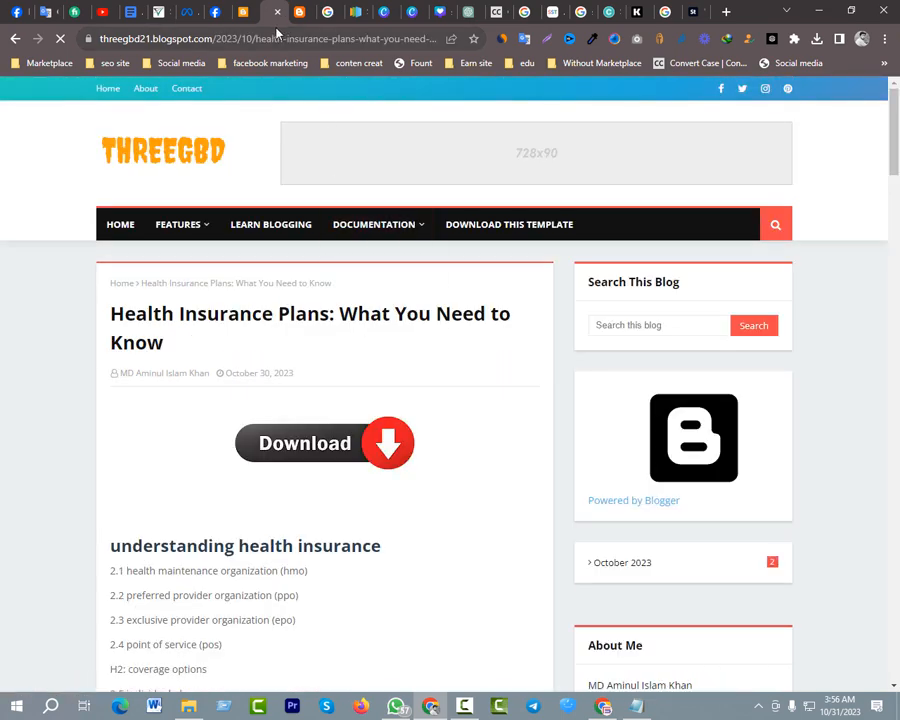
pyautogui.click(120, 38)
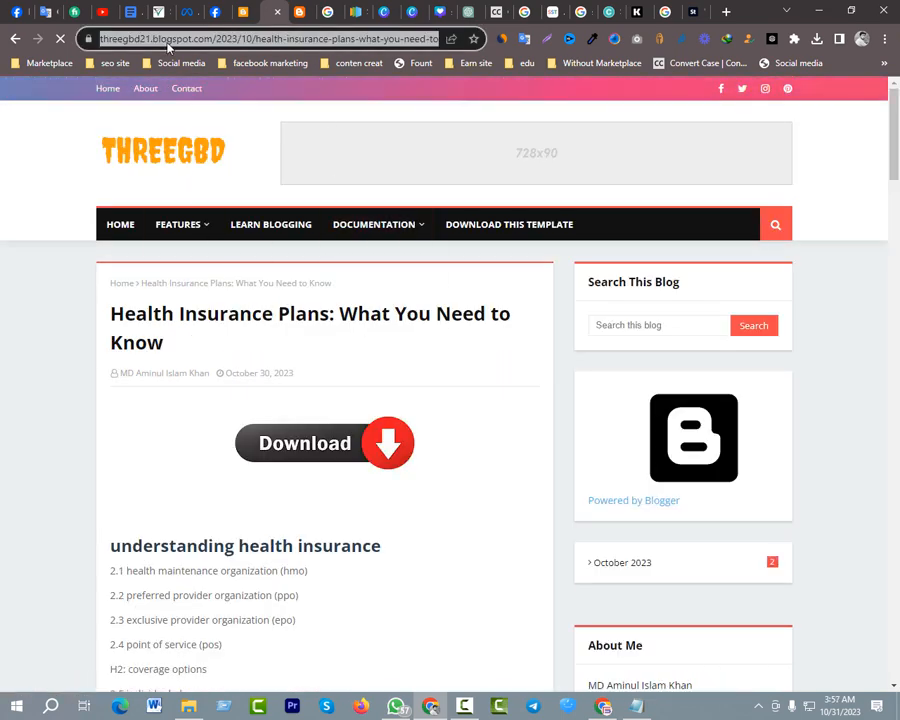
pyautogui.click(244, 12)
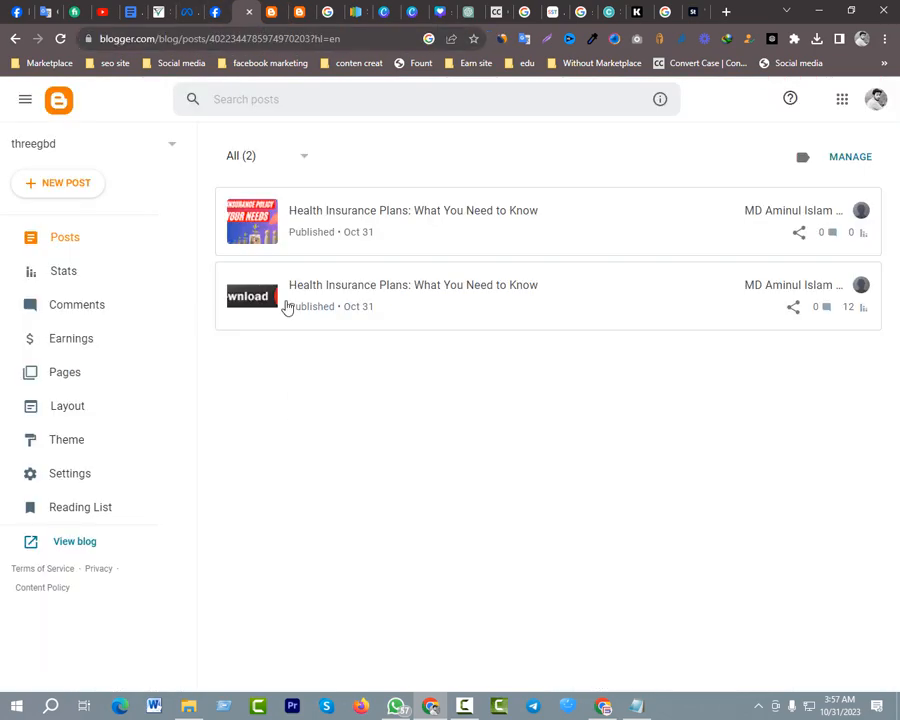
pyautogui.click(418, 276)
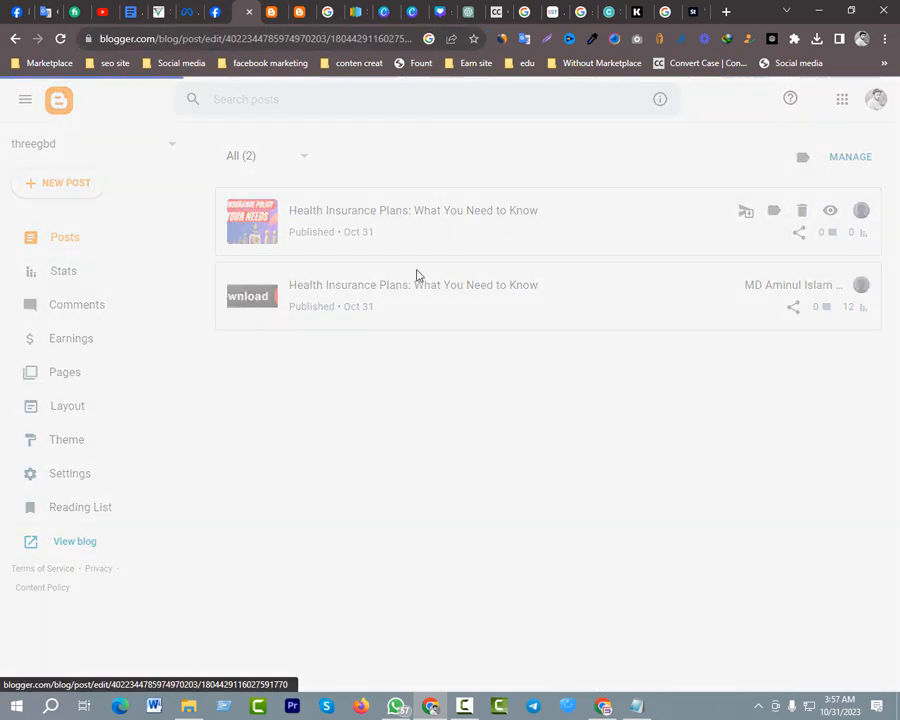
# Link the word "Faqs" in the article outline to the copied post address, set to open in a new window
pyautogui.scroll(-12, 303, 398)
pyautogui.scroll(6, 242, 410)
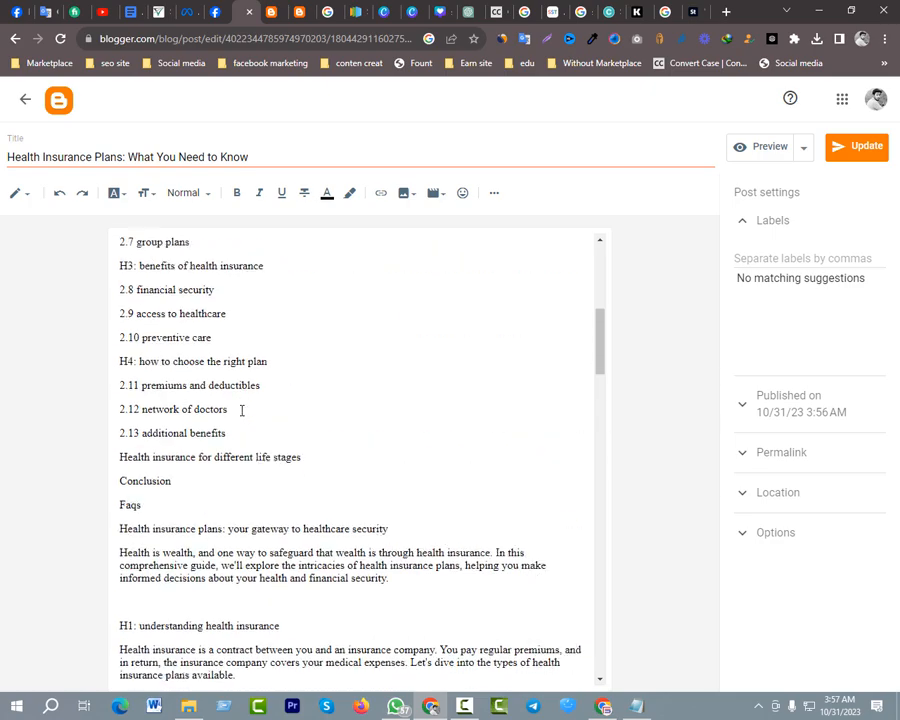
pyautogui.scroll(-3, 250, 402)
pyautogui.scroll(2, 252, 378)
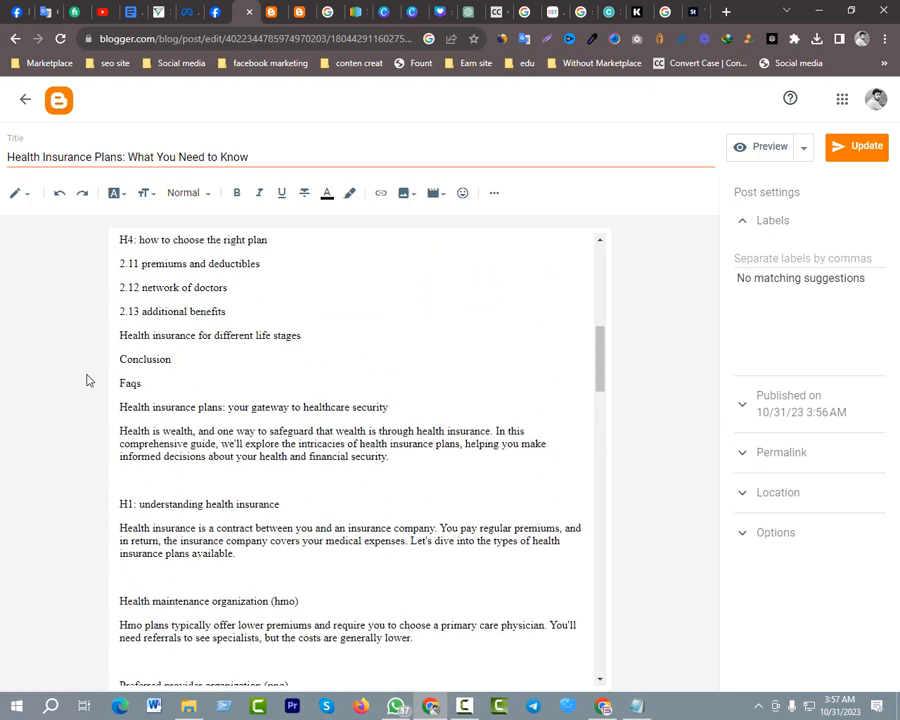
pyautogui.click(175, 360)
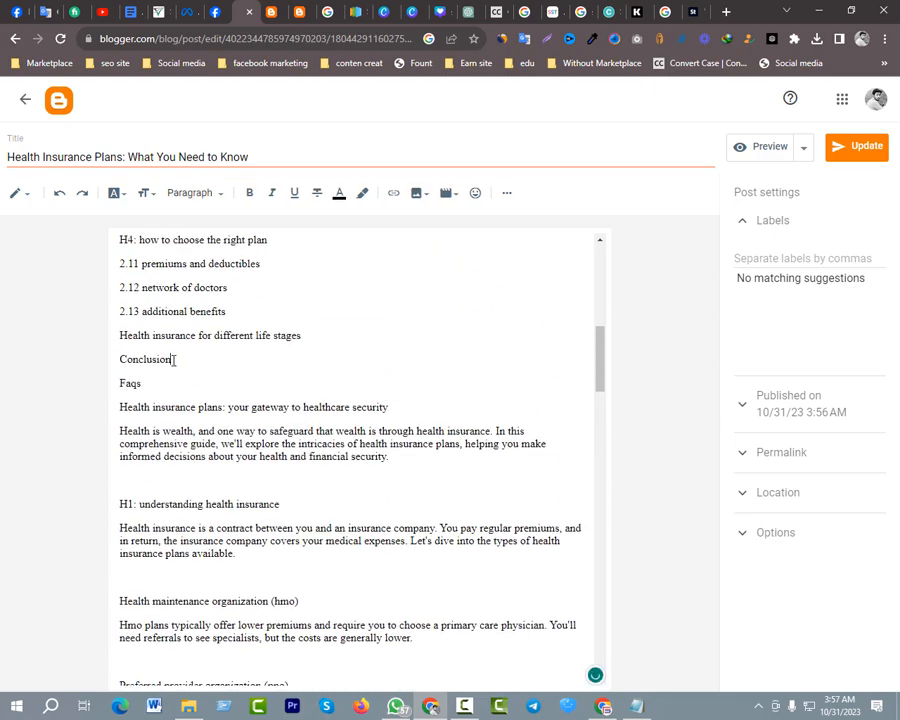
pyautogui.doubleClick(116, 388)
pyautogui.scroll(1, 408, 225)
pyautogui.click(393, 193)
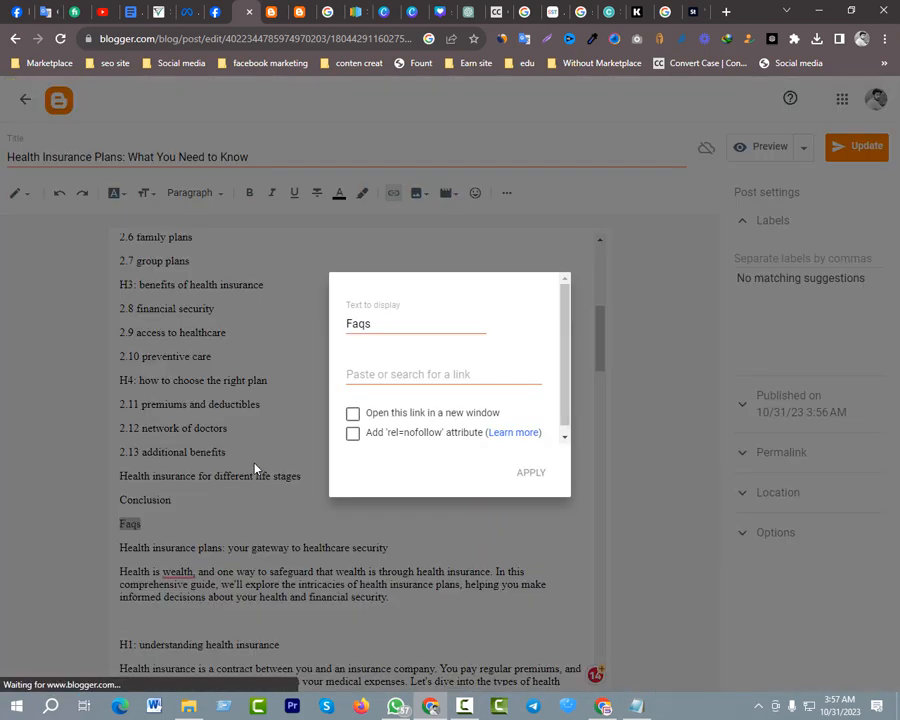
pyautogui.click(371, 370)
pyautogui.hotkey('ctrl', 'v')
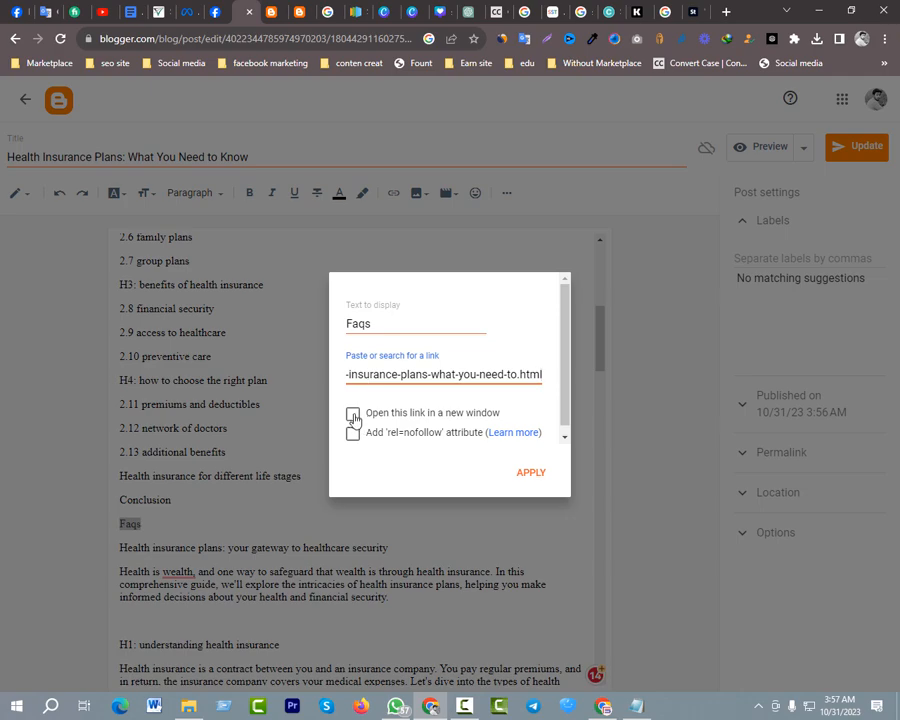
pyautogui.click(354, 416)
pyautogui.click(521, 474)
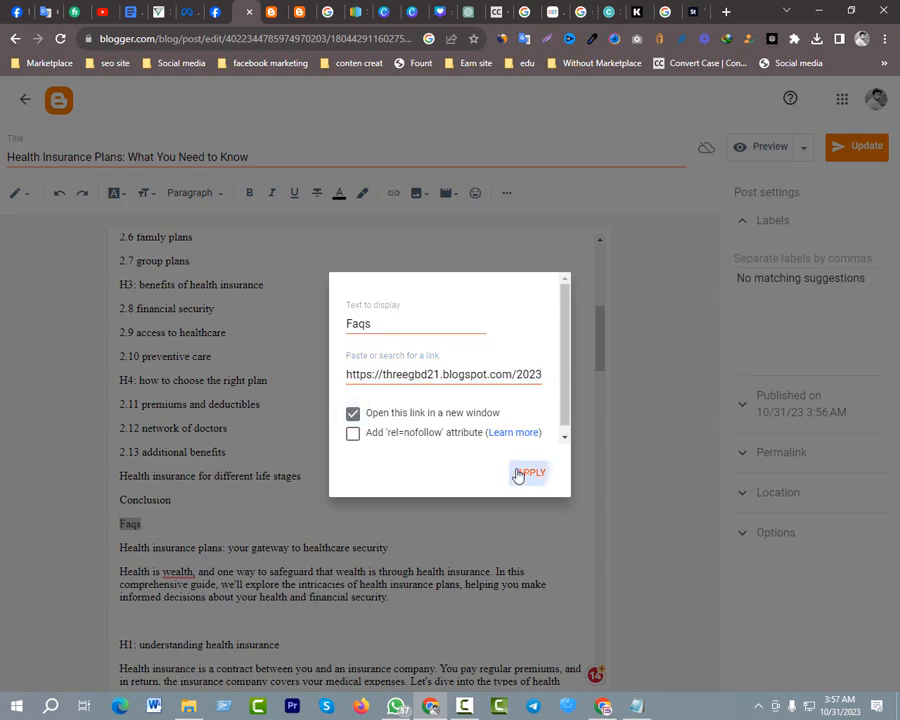
# Change the display text of the linked word "Faqs" in the article outline to "Faqs $", keeping its address
pyautogui.click(141, 525)
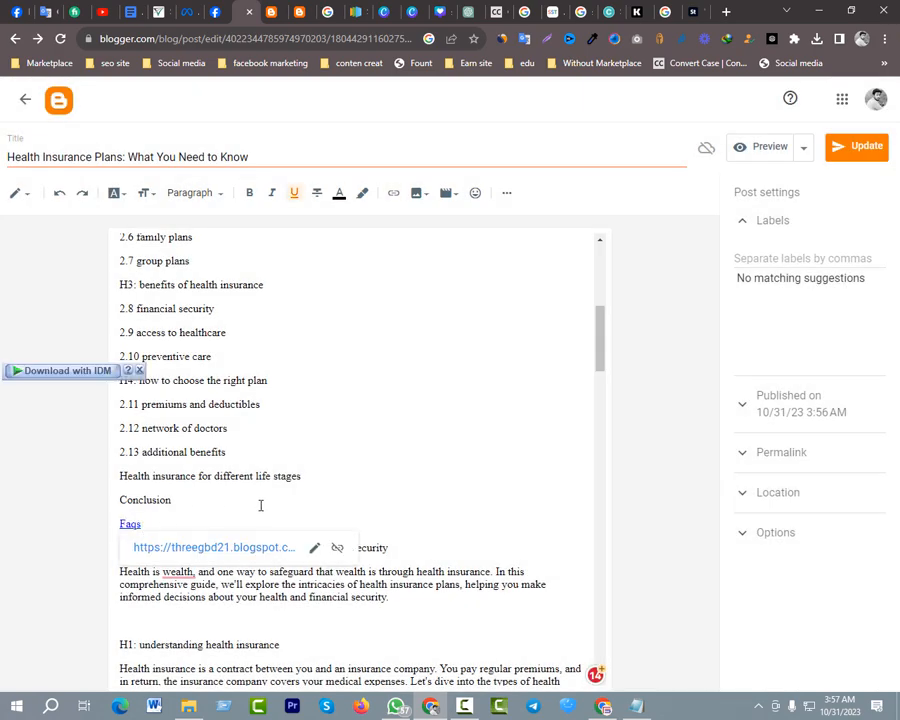
pyautogui.press('Up')
pyautogui.doubleClick(121, 524)
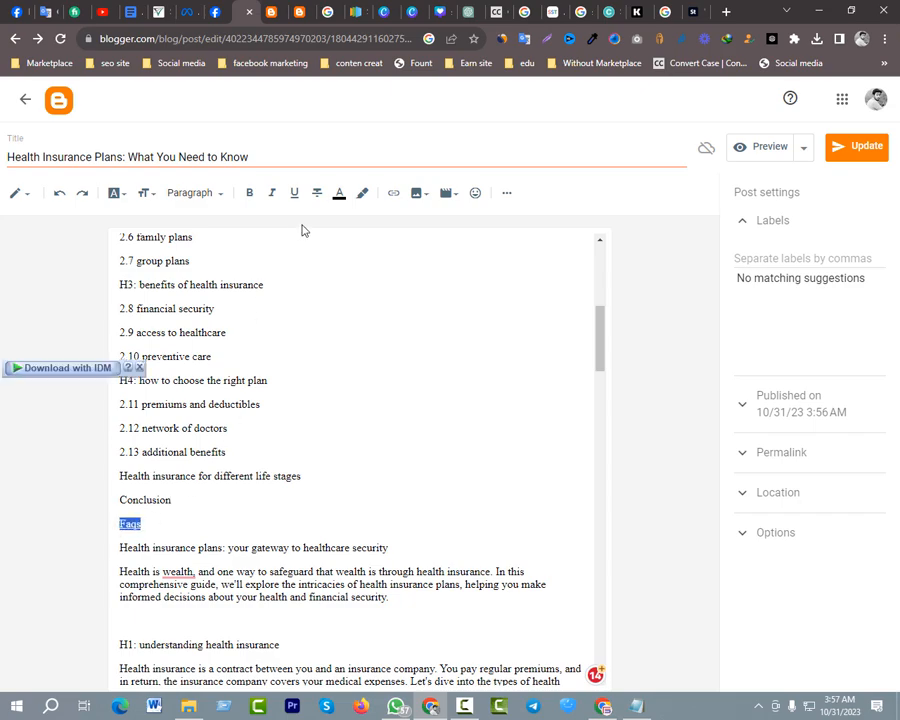
pyautogui.click(393, 192)
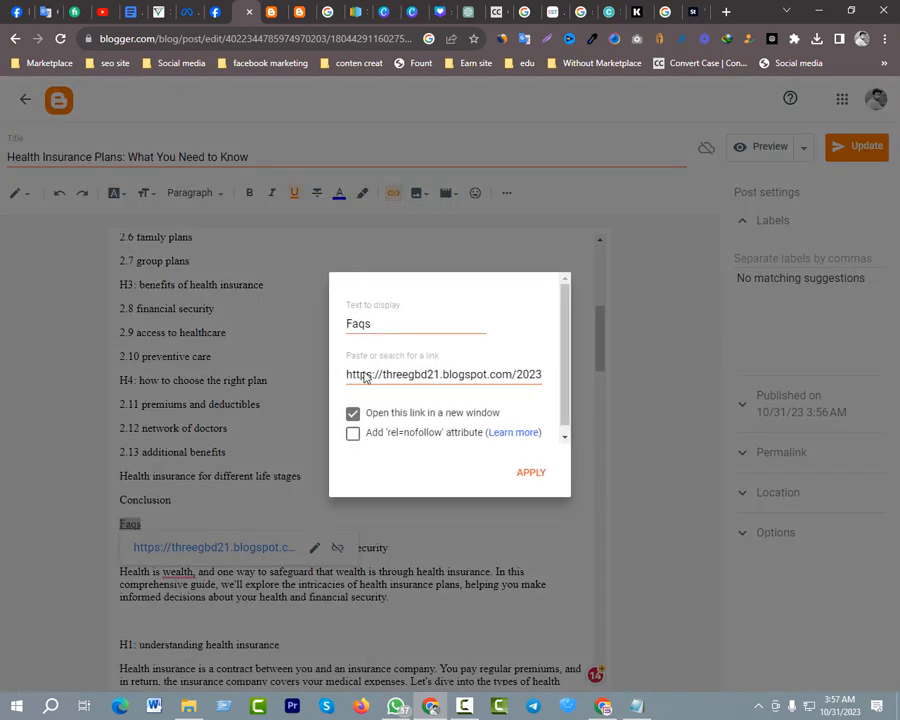
pyautogui.click(398, 324)
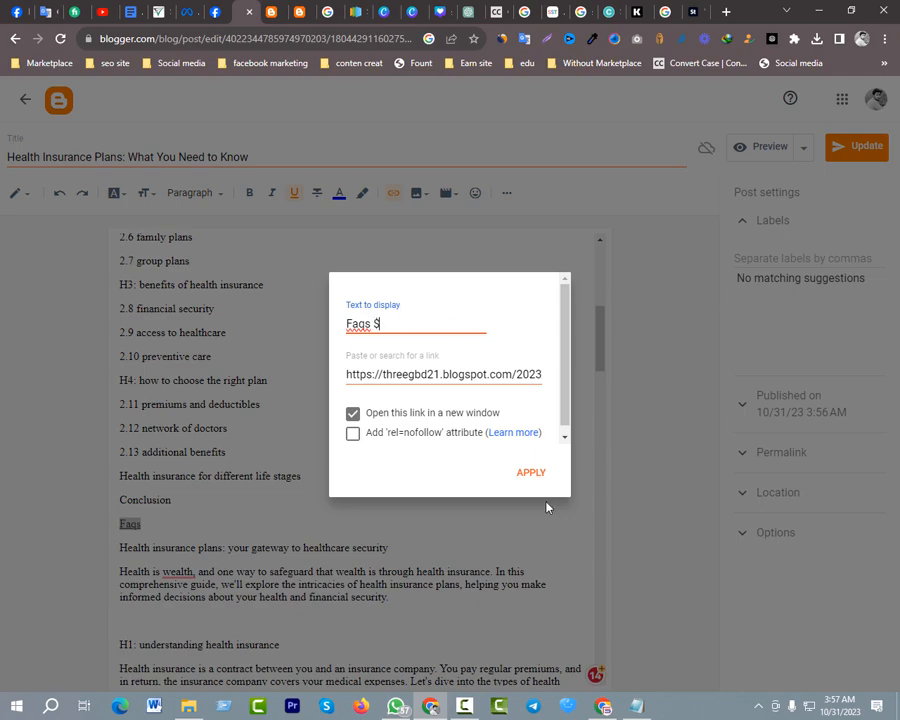
pyautogui.click(530, 479)
pyautogui.click(470, 508)
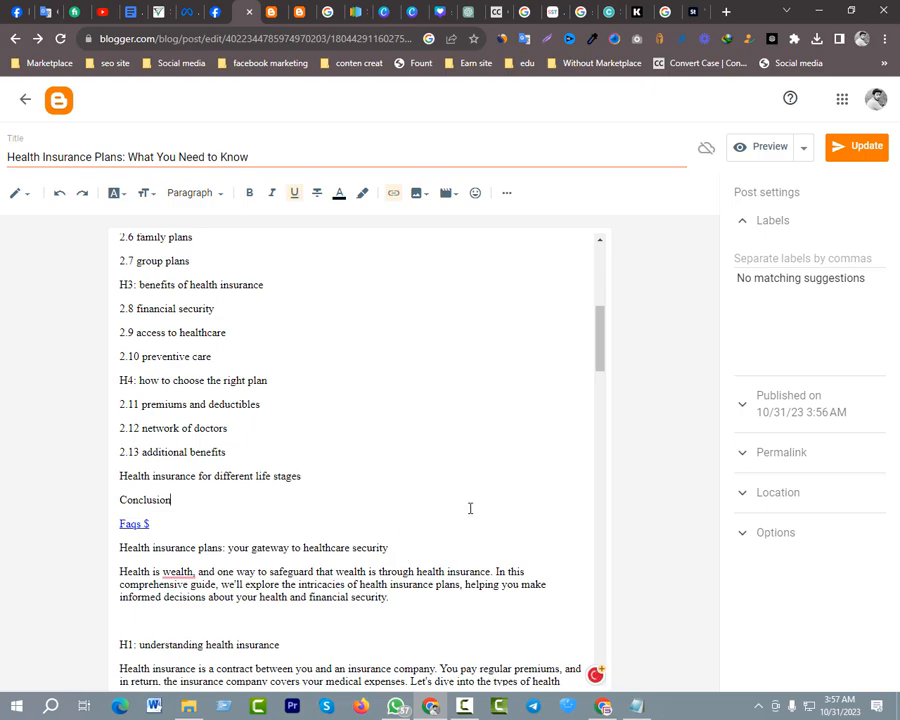
# Look through the post from its header image and article outline to the plan-type sections, checking the "Faqs $" link's placement
pyautogui.scroll(3, 267, 495)
pyautogui.scroll(-4, 297, 493)
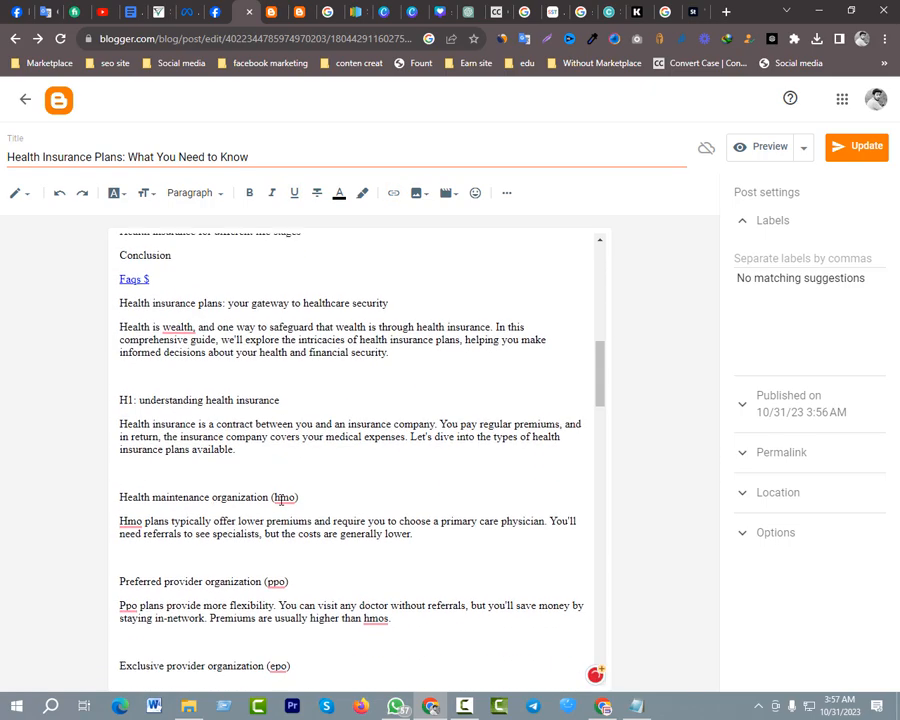
pyautogui.scroll(3, 279, 503)
pyautogui.scroll(-4, 263, 594)
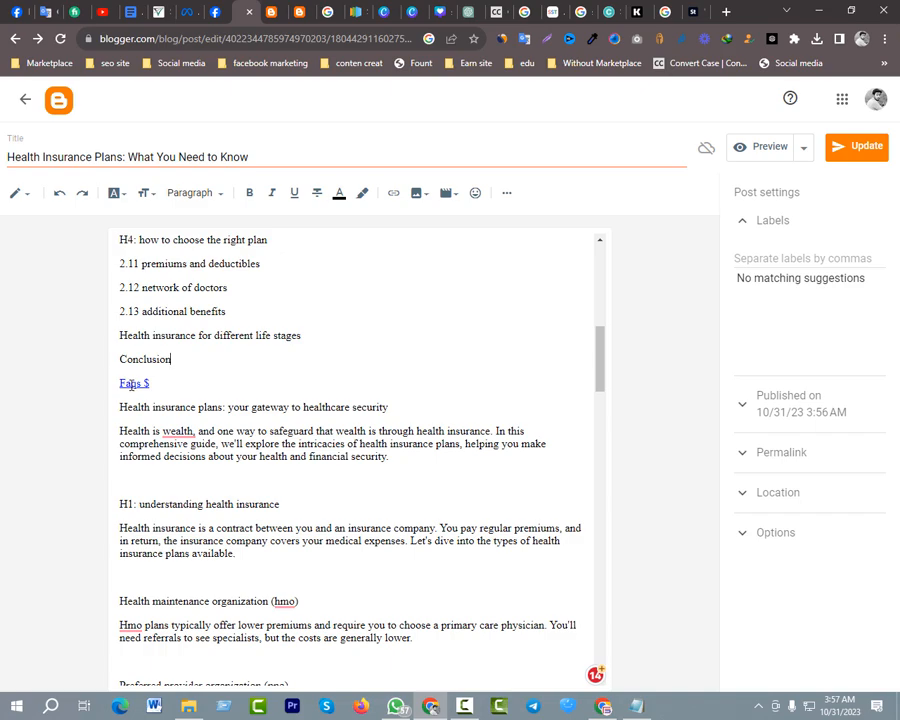
pyautogui.click(195, 379)
pyautogui.scroll(-5, 316, 478)
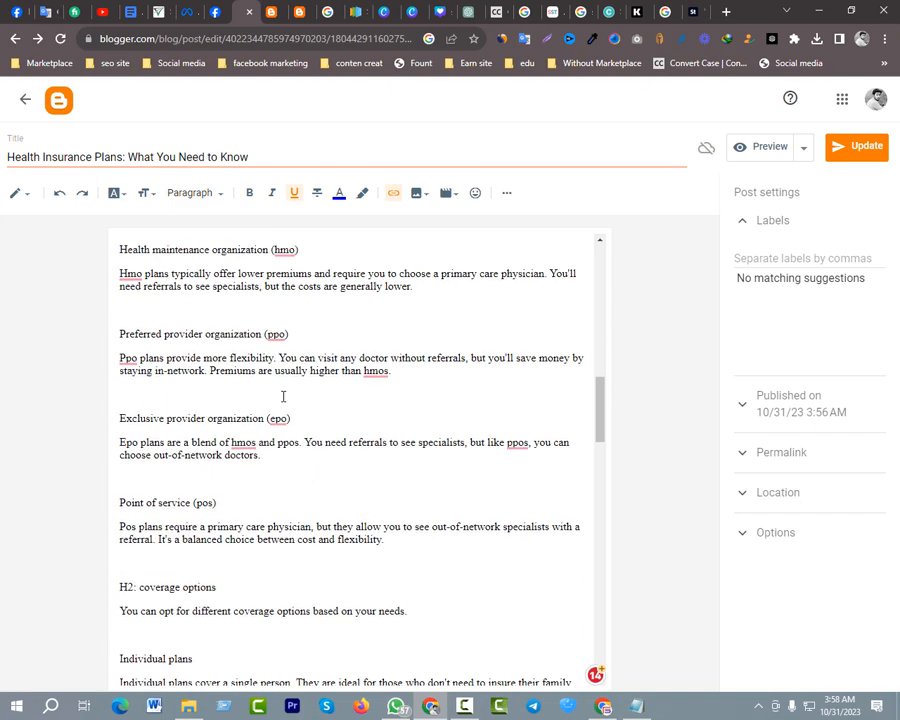
pyautogui.scroll(4, 283, 397)
pyautogui.scroll(6, 370, 470)
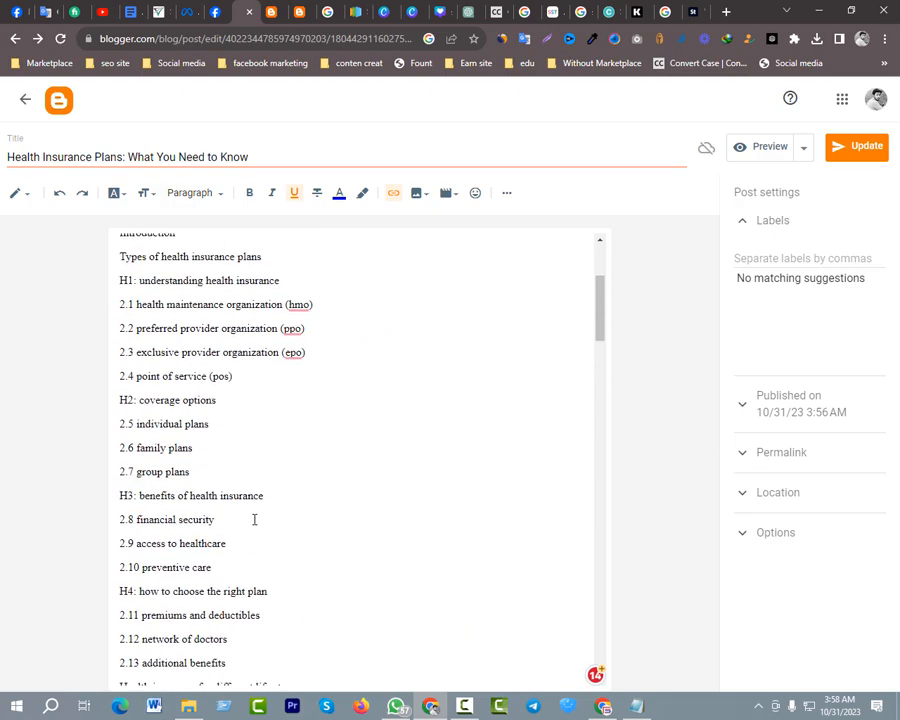
pyautogui.scroll(-4, 255, 510)
pyautogui.scroll(-20, 296, 409)
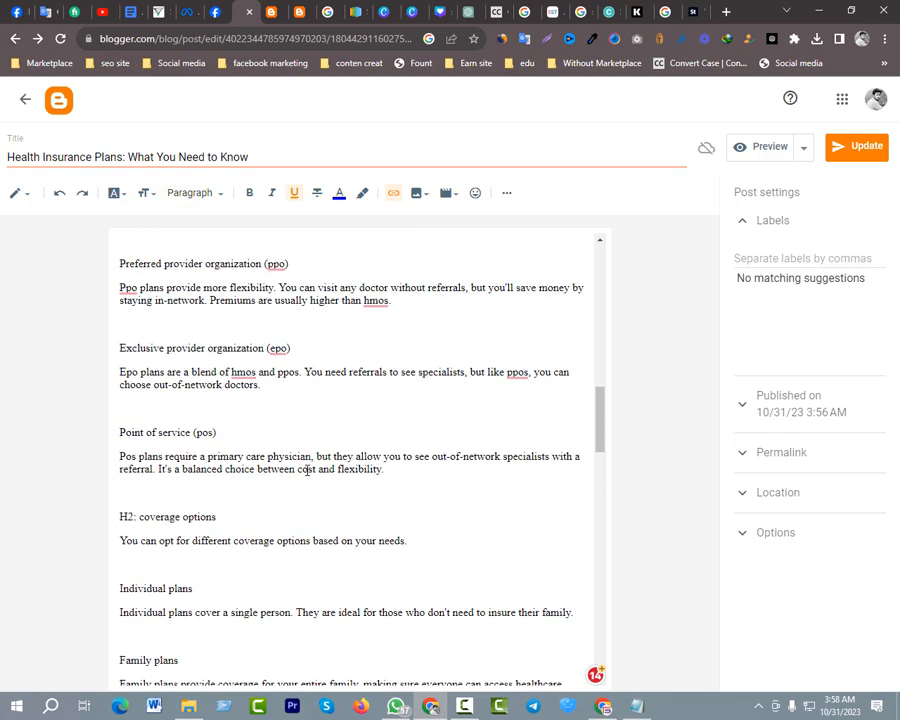
pyautogui.scroll(20, 271, 482)
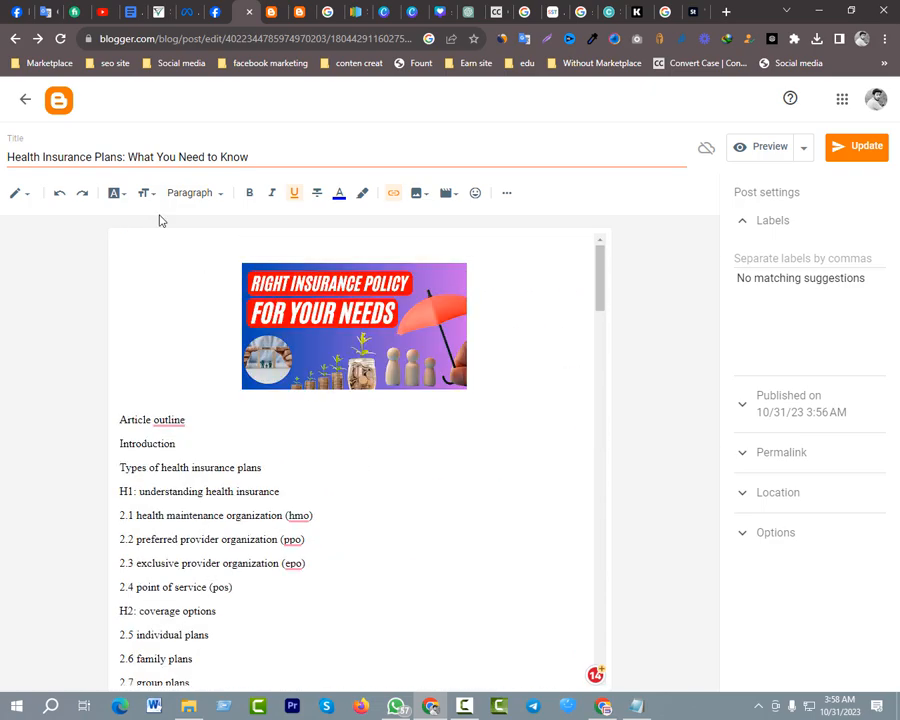
# Leave the post editor for the Blogger dashboard, discarding the unsaved changes to the post
pyautogui.click(48, 105)
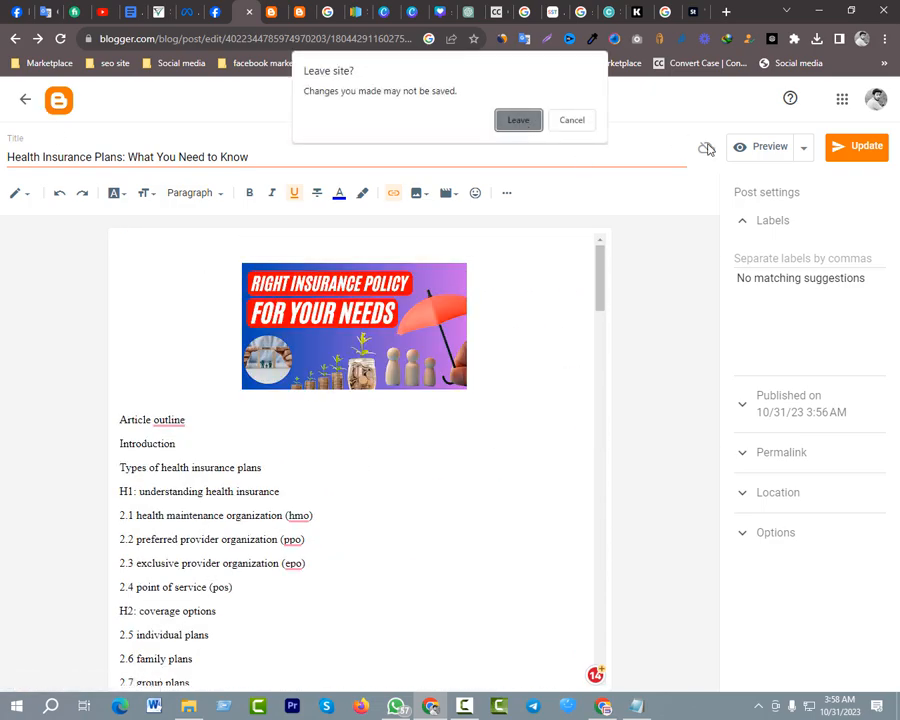
pyautogui.click(572, 120)
pyautogui.click(60, 101)
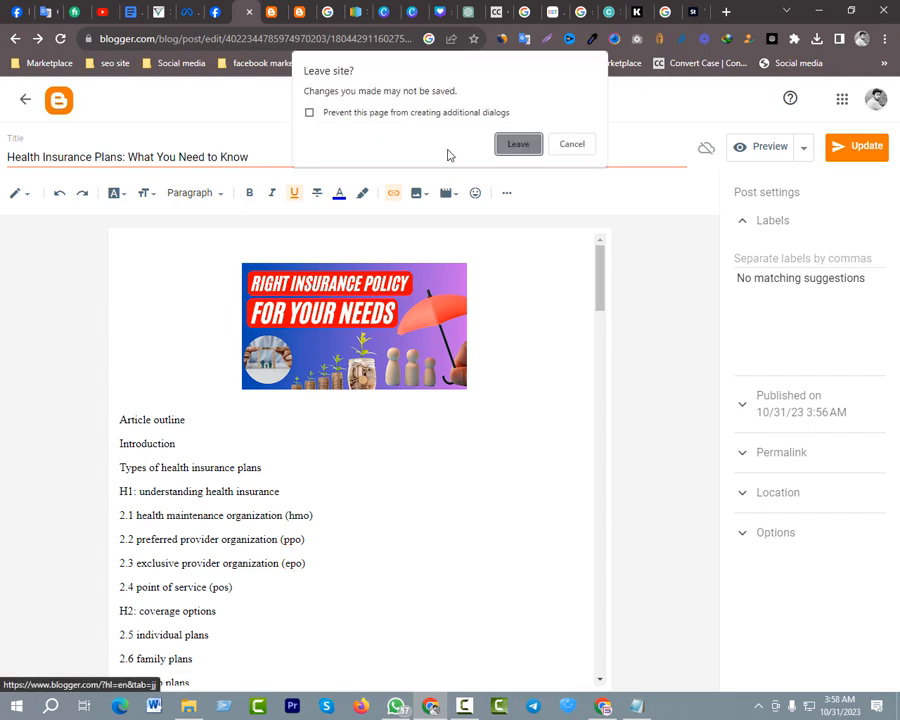
pyautogui.click(520, 144)
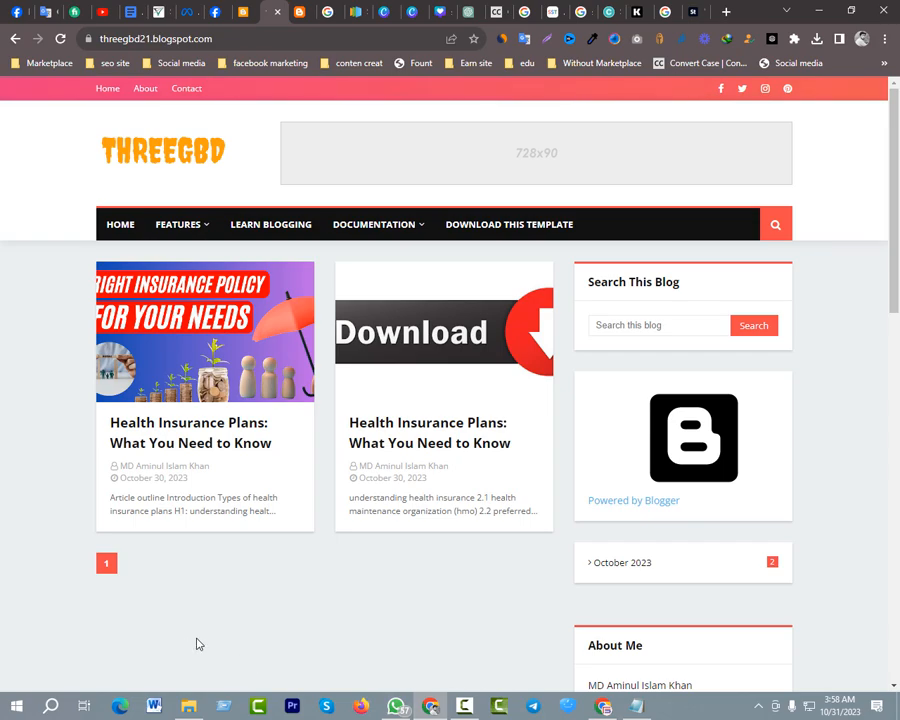
# Examine the live blog's home page from the two post cards down to the footer sections
pyautogui.scroll(-5, 322, 527)
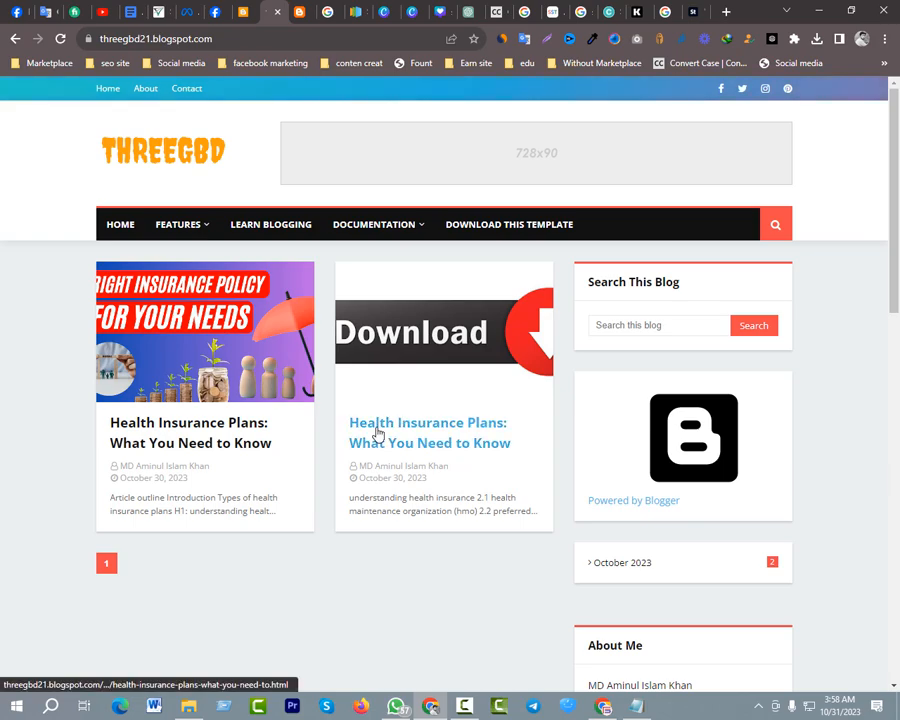
pyautogui.scroll(-3, 368, 396)
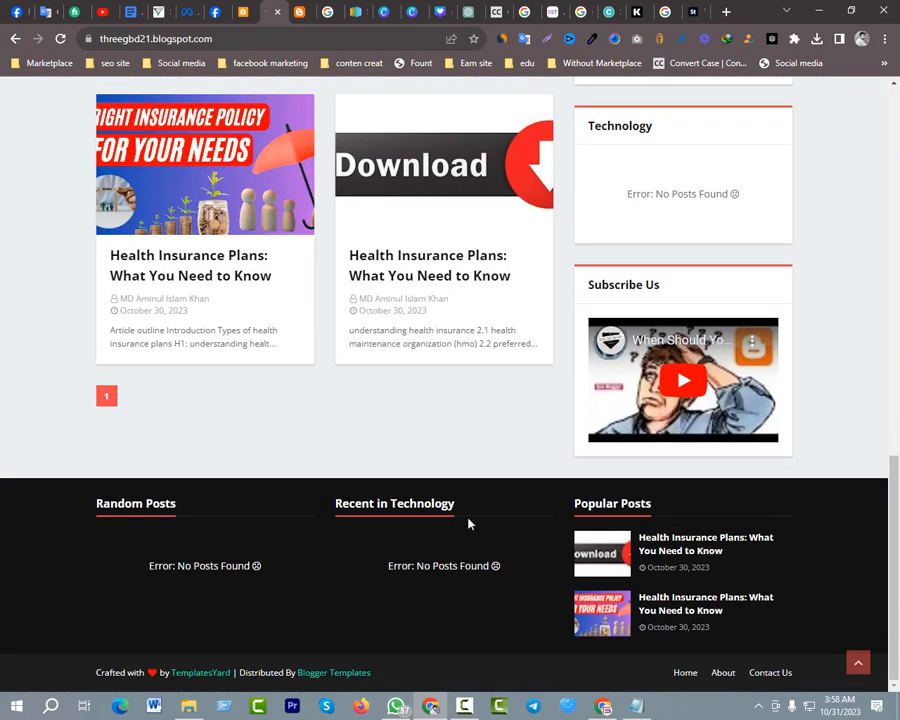
pyautogui.scroll(3, 418, 464)
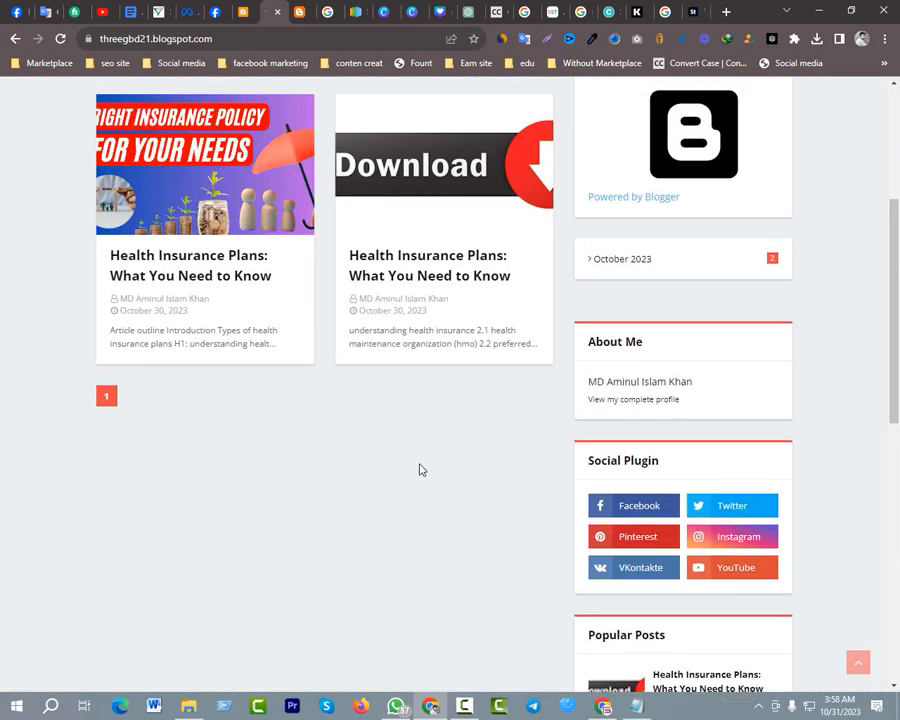